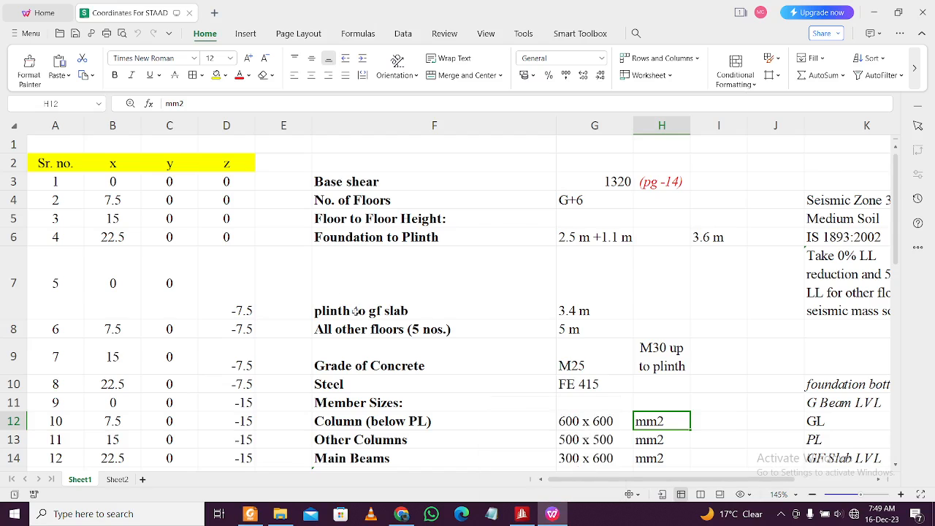
Switch to Manual Design.pdf in Foxit Reader and examine the column grid, spacing and coordinates on the typical floor plan
{"action": "scroll", "coordinate": [525, 323], "scroll_direction": "down", "scroll_amount": 1}
{"action": "scroll", "coordinate": [528, 324], "scroll_direction": "up", "scroll_amount": 1}
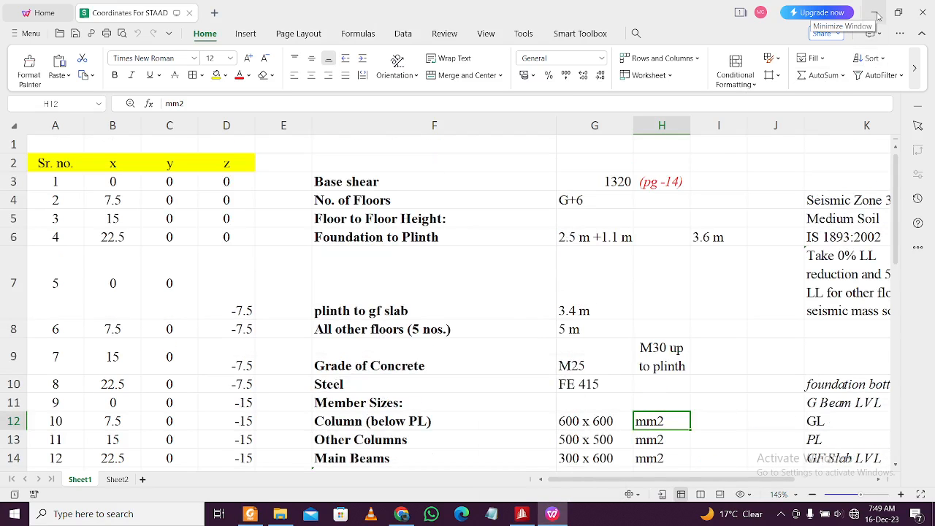
{"action": "mouse_move", "coordinate": [412, 517]}
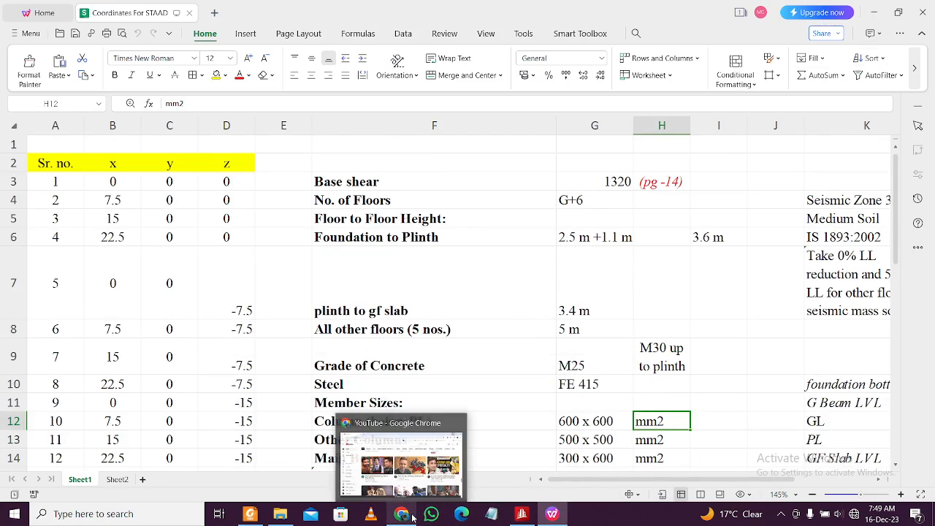
{"action": "left_click", "coordinate": [522, 514]}
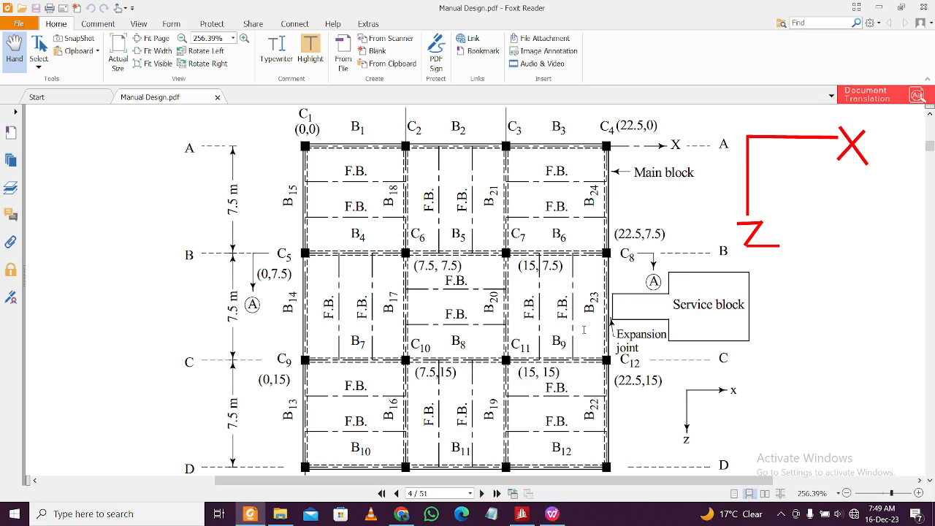
{"action": "scroll", "coordinate": [584, 330], "scroll_direction": "down", "scroll_amount": 1}
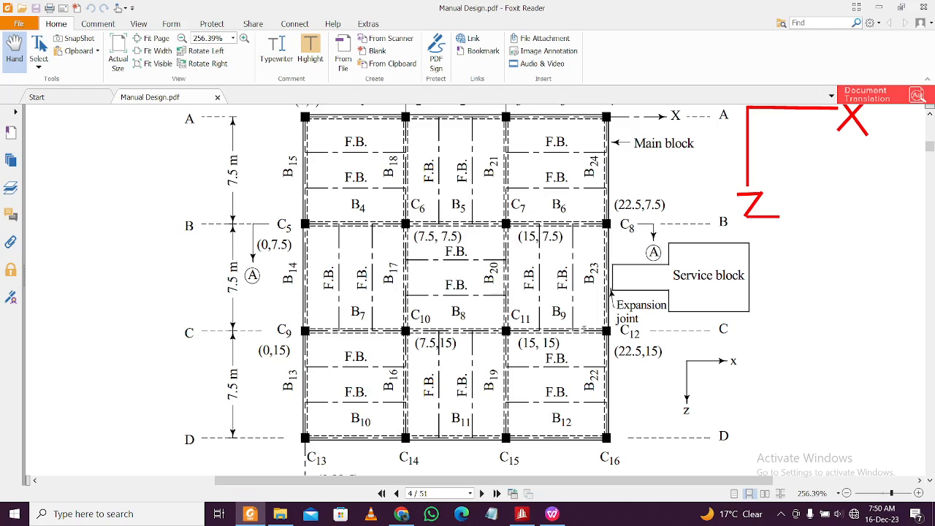
{"action": "scroll", "coordinate": [584, 330], "scroll_direction": "up", "scroll_amount": 2}
{"action": "scroll", "coordinate": [583, 329], "scroll_direction": "down", "scroll_amount": 2}
{"action": "scroll", "coordinate": [584, 330], "scroll_direction": "up", "scroll_amount": 1}
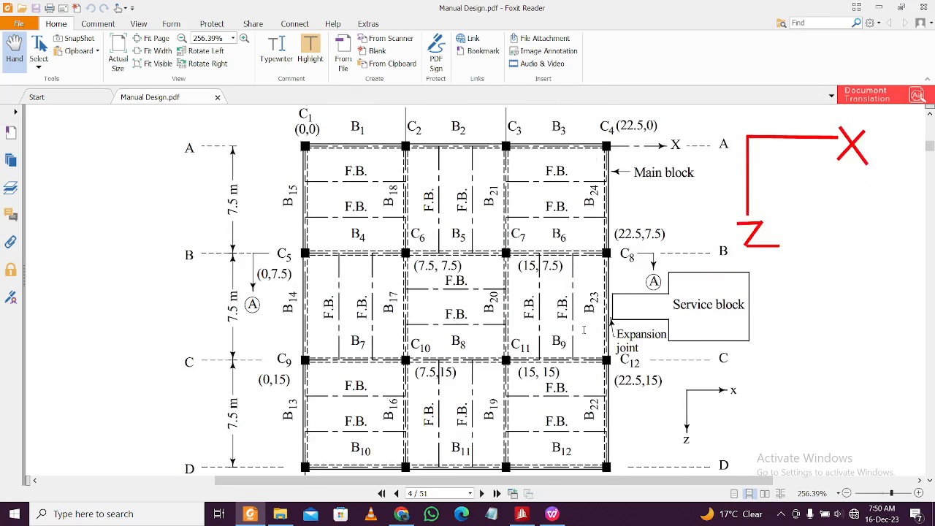
{"action": "scroll", "coordinate": [583, 330], "scroll_direction": "up", "scroll_amount": 1}
{"action": "scroll", "coordinate": [584, 329], "scroll_direction": "down", "scroll_amount": 1}
{"action": "scroll", "coordinate": [584, 330], "scroll_direction": "down", "scroll_amount": 2}
{"action": "scroll", "coordinate": [584, 330], "scroll_direction": "up", "scroll_amount": 2}
{"action": "scroll", "coordinate": [583, 345], "scroll_direction": "down", "scroll_amount": 1}
{"action": "scroll", "coordinate": [583, 340], "scroll_direction": "up", "scroll_amount": 1}
{"action": "scroll", "coordinate": [584, 330], "scroll_direction": "up", "scroll_amount": 1}
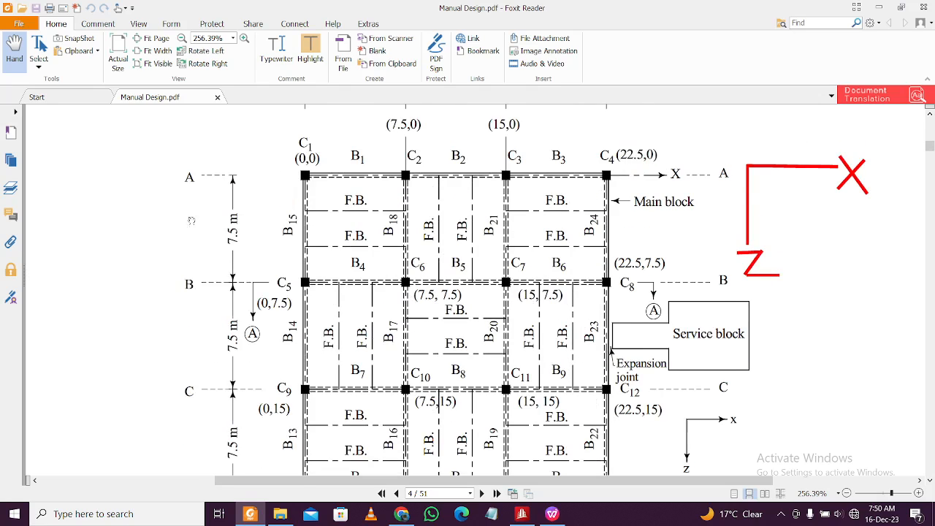
{"action": "scroll", "coordinate": [554, 263], "scroll_direction": "down", "scroll_amount": 2}
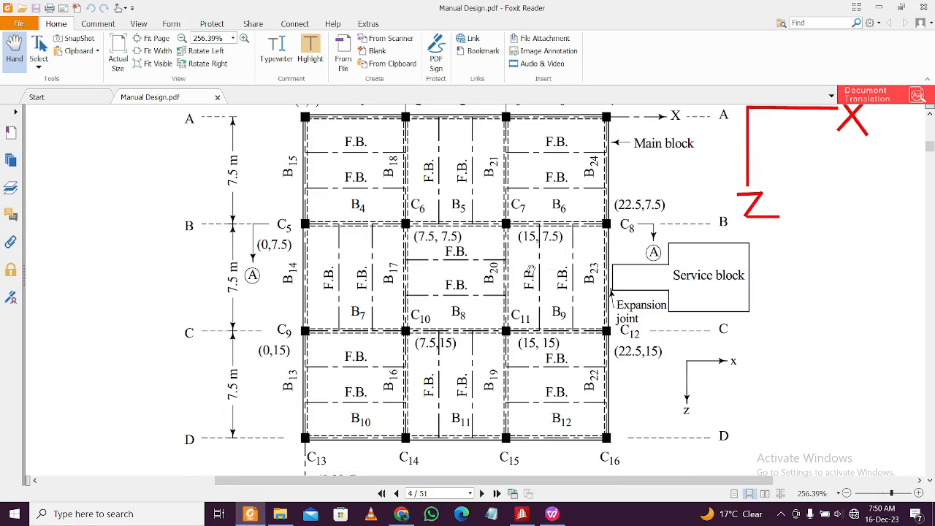
{"action": "scroll", "coordinate": [601, 366], "scroll_direction": "up", "scroll_amount": 2}
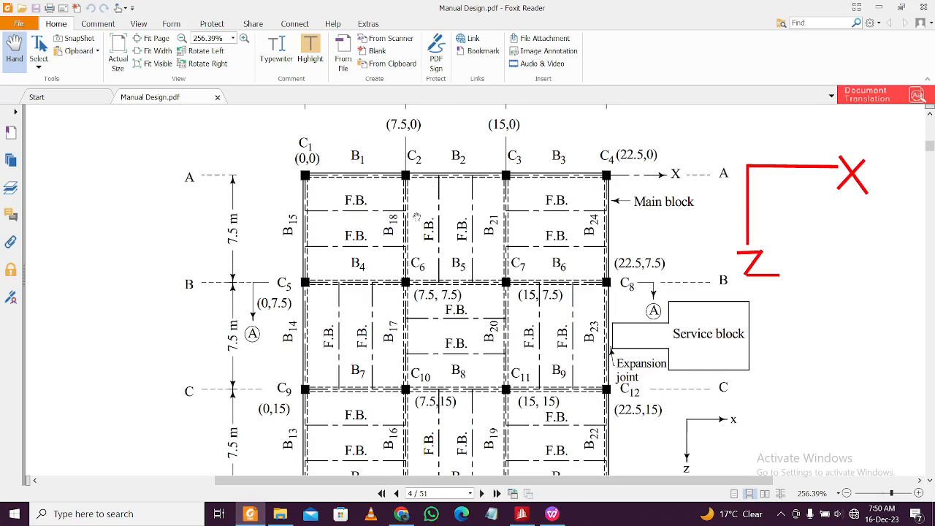
{"action": "scroll", "coordinate": [455, 219], "scroll_direction": "down", "scroll_amount": 1}
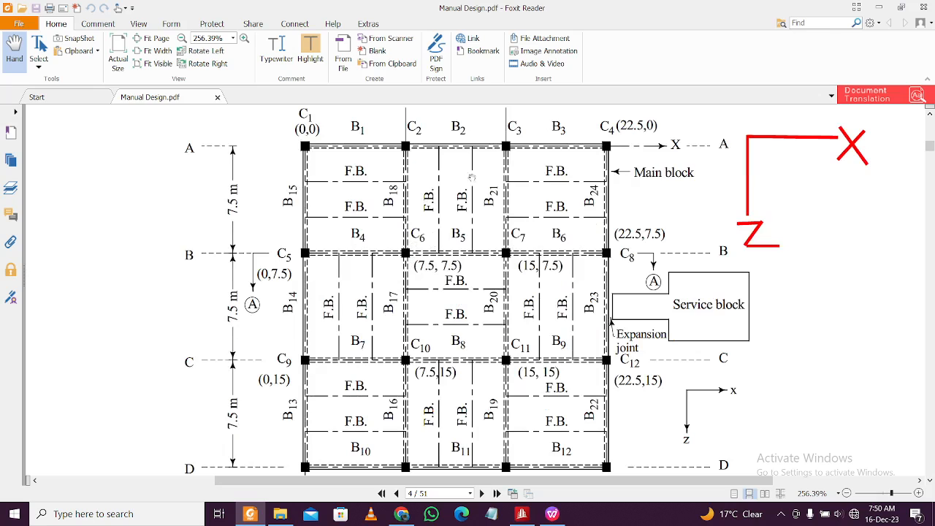
{"action": "scroll", "coordinate": [492, 212], "scroll_direction": "down", "scroll_amount": 1}
{"action": "scroll", "coordinate": [510, 225], "scroll_direction": "up", "scroll_amount": 2}
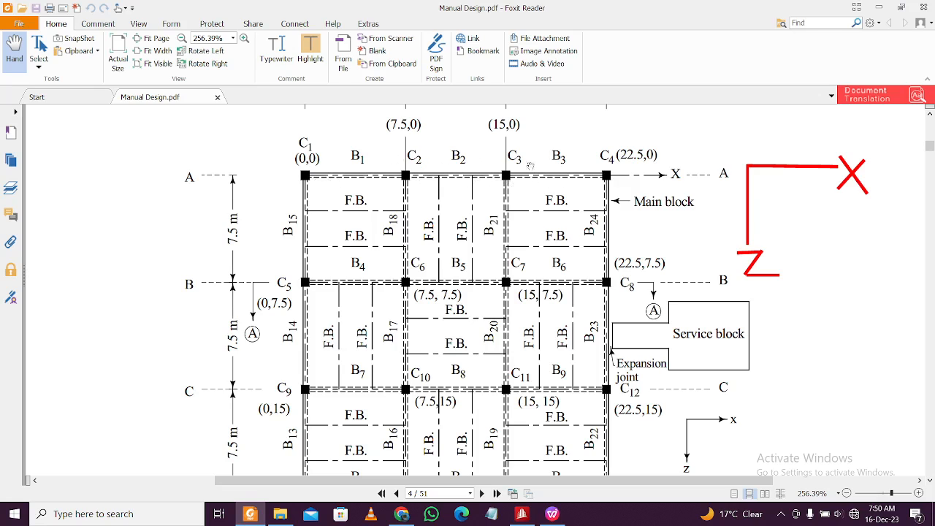
{"action": "scroll", "coordinate": [541, 169], "scroll_direction": "down", "scroll_amount": 5}
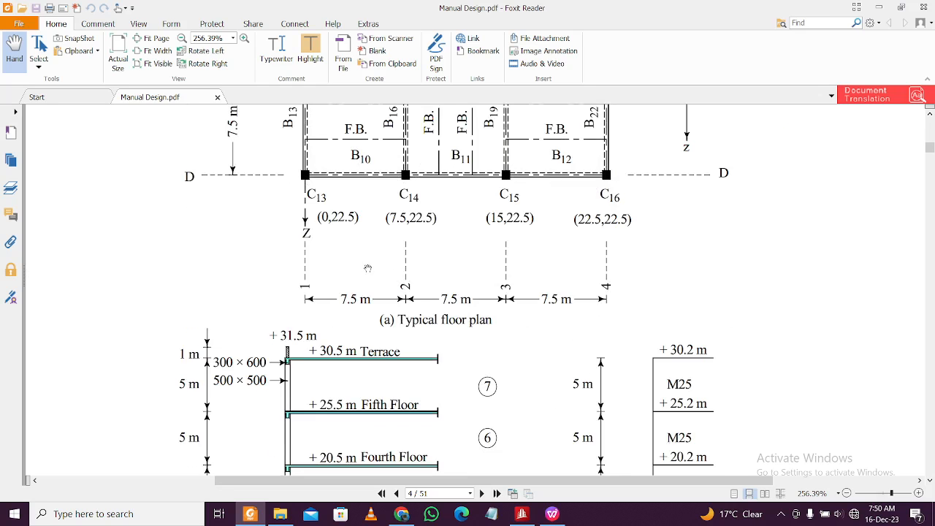
{"action": "scroll", "coordinate": [368, 269], "scroll_direction": "down", "scroll_amount": 7}
{"action": "scroll", "coordinate": [369, 265], "scroll_direction": "up", "scroll_amount": 10}
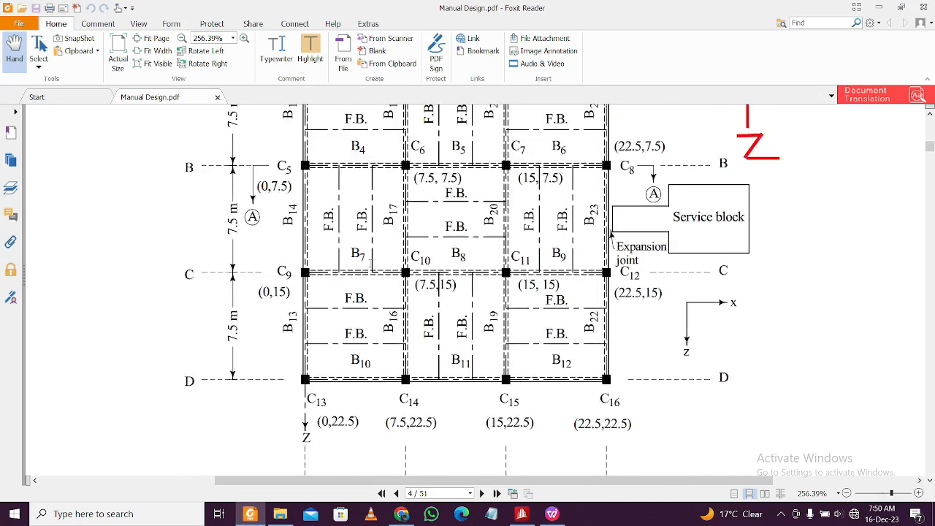
{"action": "scroll", "coordinate": [369, 265], "scroll_direction": "up", "scroll_amount": 2}
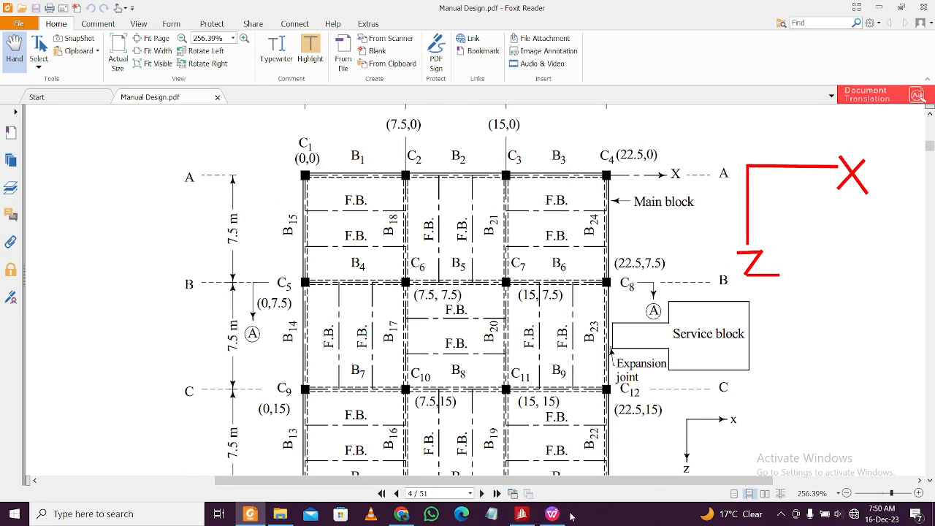
Switch to the Coordinates For STAAD spreadsheet and review the x, y, z coordinates listed for the 16 column points
{"action": "left_click", "coordinate": [553, 515]}
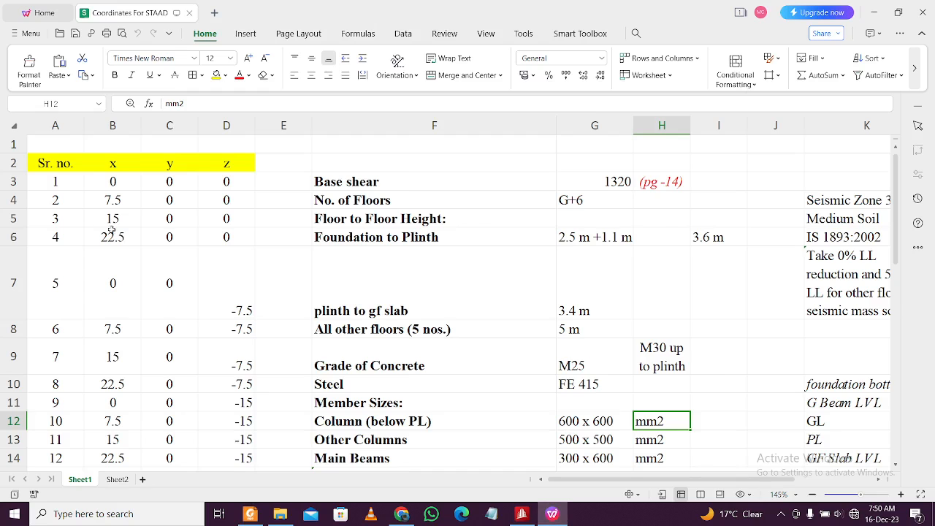
{"action": "left_click", "coordinate": [77, 186]}
{"action": "left_click", "coordinate": [127, 182]}
{"action": "left_click", "coordinate": [235, 183]}
{"action": "left_click", "coordinate": [203, 220]}
{"action": "left_click", "coordinate": [169, 223]}
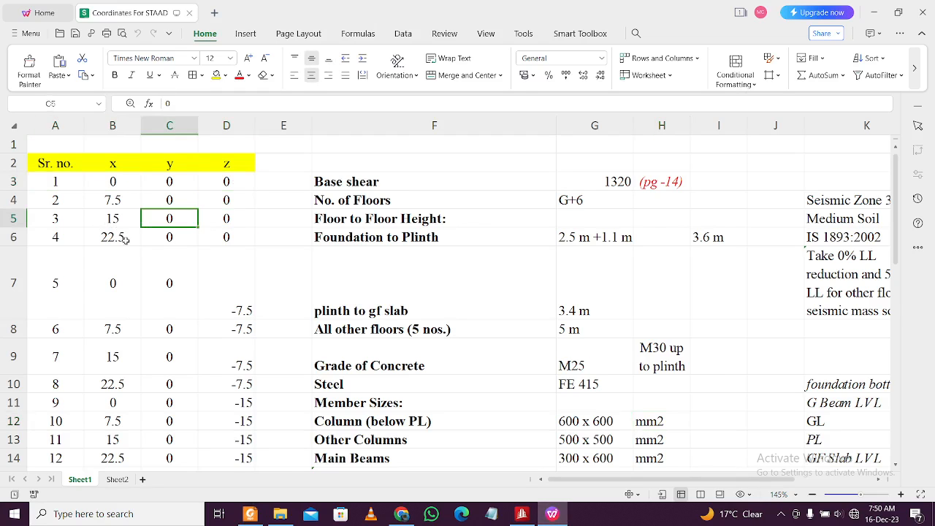
{"action": "left_click", "coordinate": [121, 259]}
{"action": "left_click", "coordinate": [189, 277]}
{"action": "scroll", "coordinate": [212, 275], "scroll_direction": "down", "scroll_amount": 3}
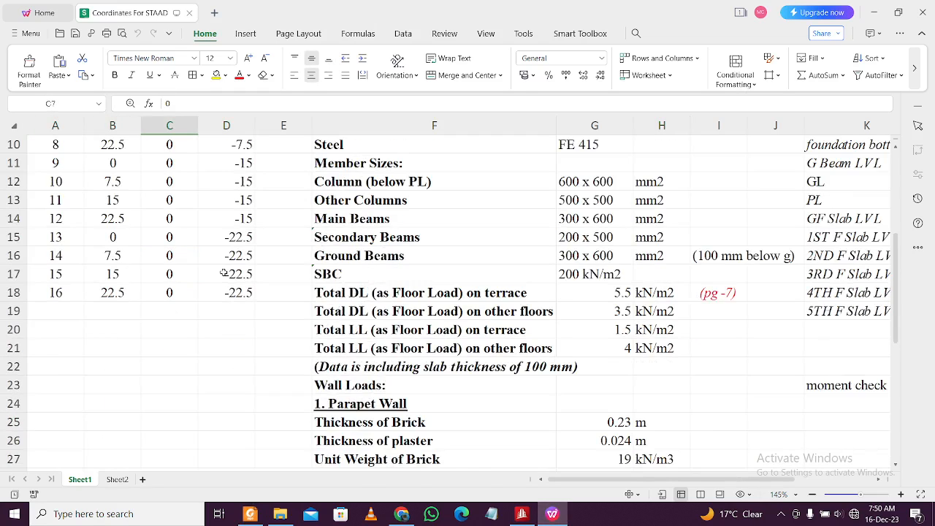
{"action": "scroll", "coordinate": [223, 272], "scroll_direction": "up", "scroll_amount": 2}
{"action": "scroll", "coordinate": [226, 272], "scroll_direction": "up", "scroll_amount": 2}
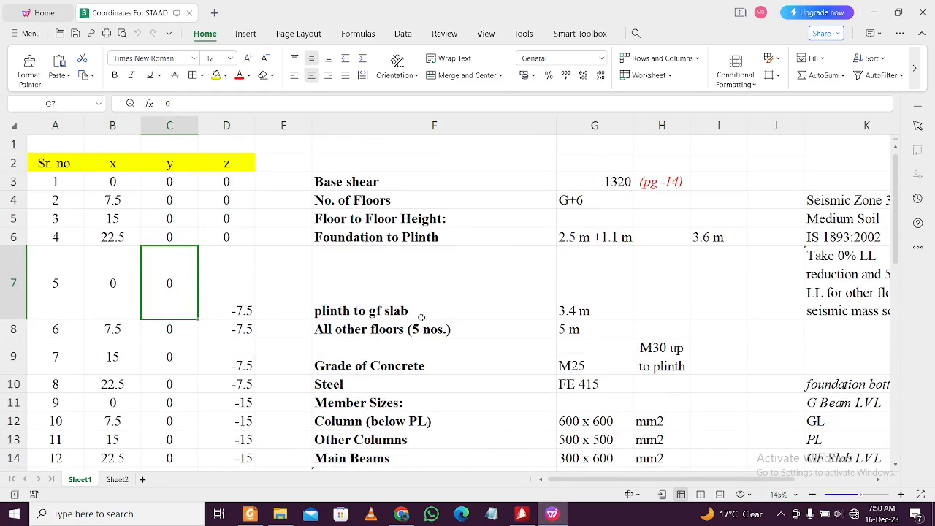
{"action": "scroll", "coordinate": [289, 355], "scroll_direction": "down", "scroll_amount": 2}
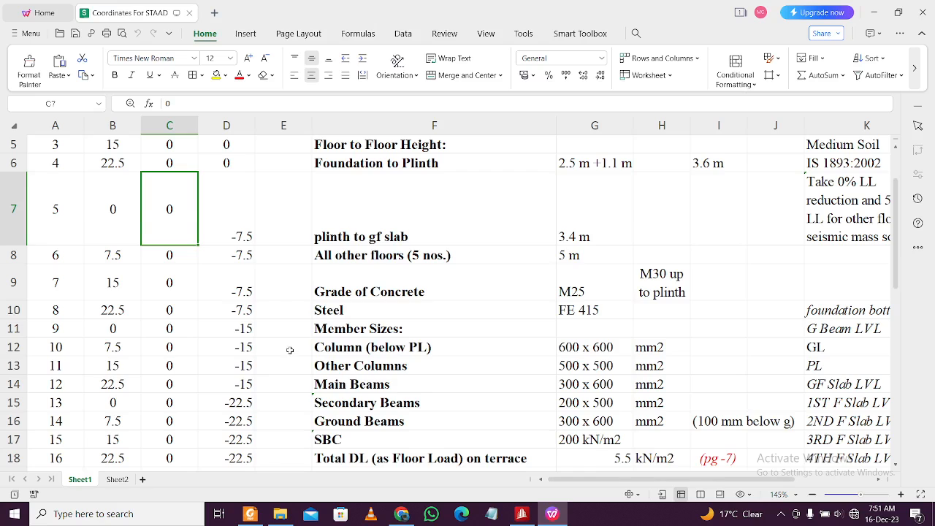
{"action": "scroll", "coordinate": [290, 351], "scroll_direction": "up", "scroll_amount": 2}
{"action": "scroll", "coordinate": [289, 350], "scroll_direction": "down", "scroll_amount": 3}
{"action": "scroll", "coordinate": [290, 351], "scroll_direction": "up", "scroll_amount": 3}
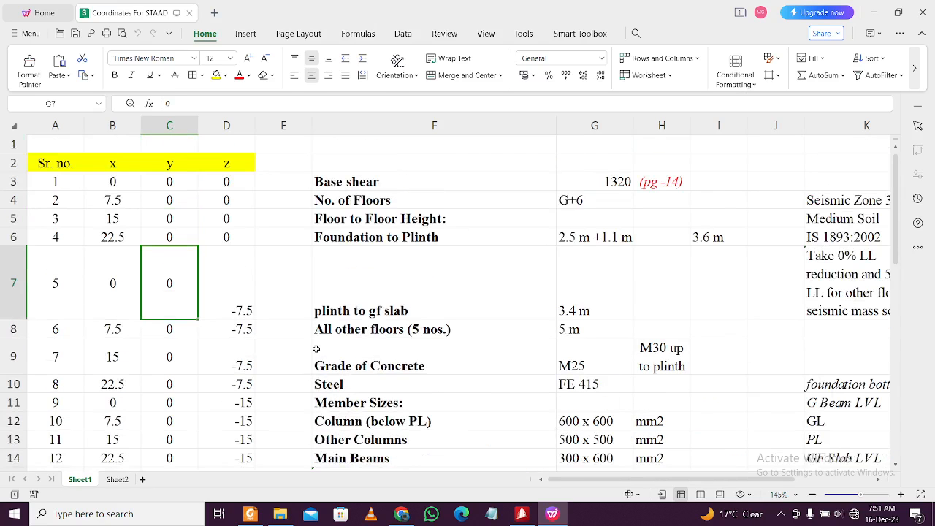
Switch to STAAD.Pro and create a new analytical model in metric units with the file name Structure2
{"action": "left_click", "coordinate": [521, 513]}
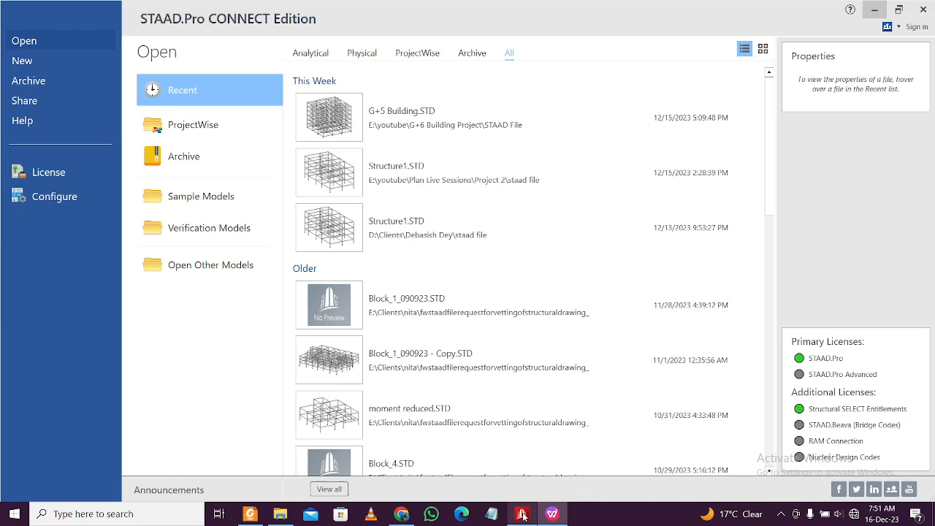
{"action": "left_click", "coordinate": [54, 67]}
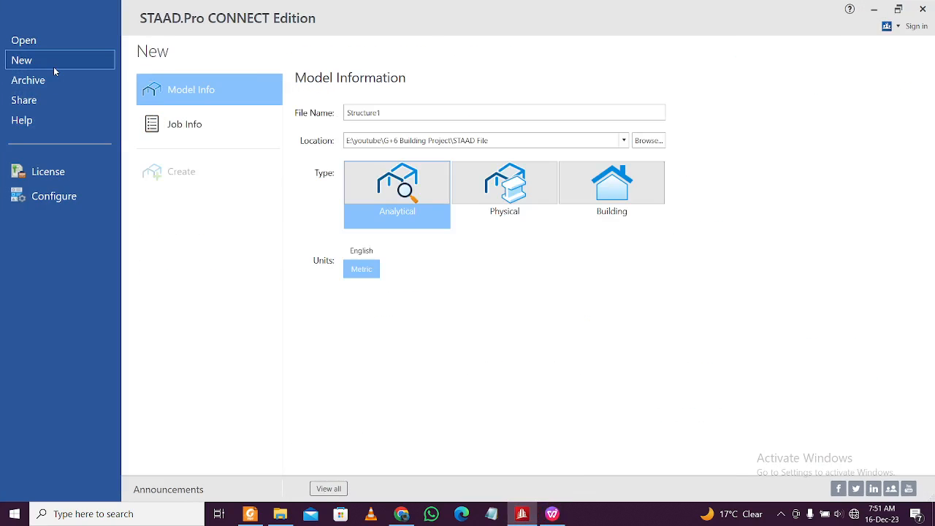
{"action": "double_click", "coordinate": [407, 111]}
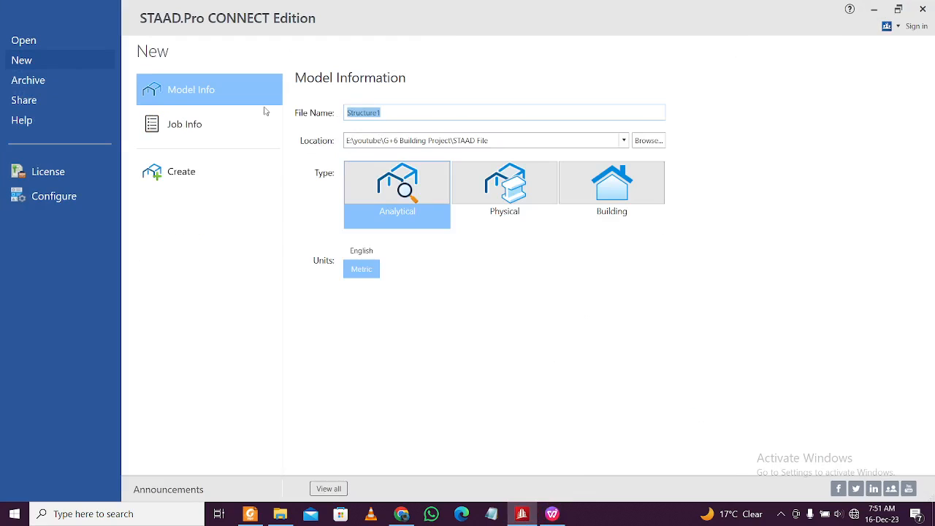
{"action": "left_click", "coordinate": [464, 110]}
{"action": "key", "text": "BackSpace"}
{"action": "left_click", "coordinate": [172, 173]}
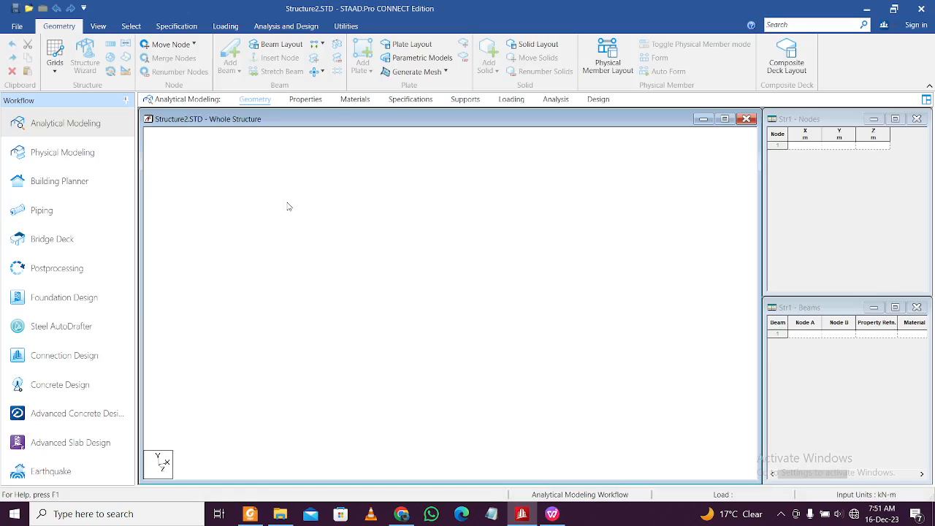
Select the empty first row of the Nodes table and copy serial numbers 1 to 16 with their x, y, z coordinates from the spreadsheet
{"action": "left_click", "coordinate": [775, 145]}
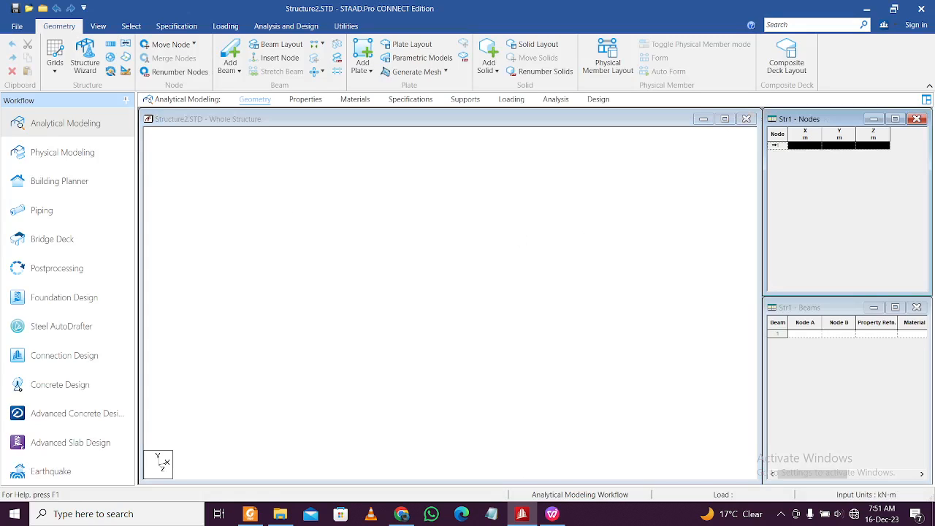
{"action": "left_click", "coordinate": [551, 514]}
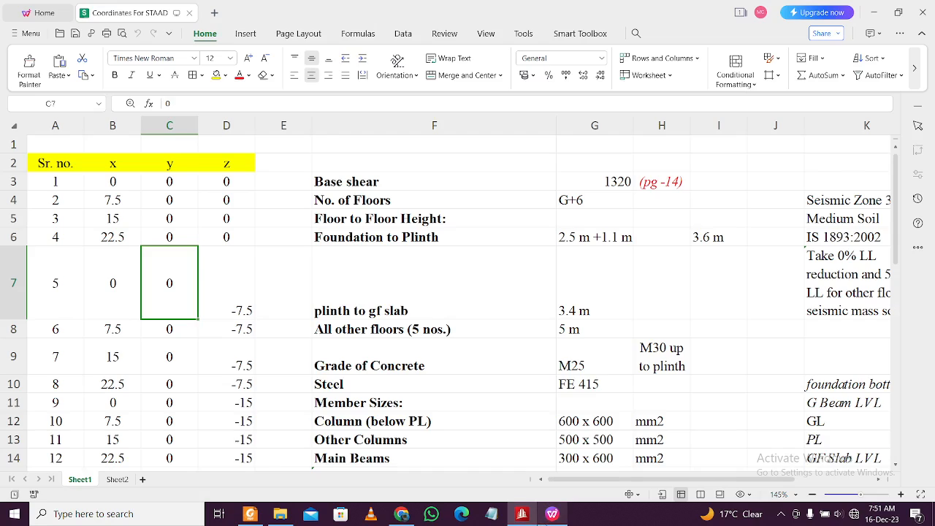
{"action": "left_click", "coordinate": [226, 350]}
{"action": "left_click_drag", "start_coordinate": [68, 180], "coordinate": [223, 328]}
{"action": "scroll", "coordinate": [176, 253], "scroll_direction": "up", "scroll_amount": 3}
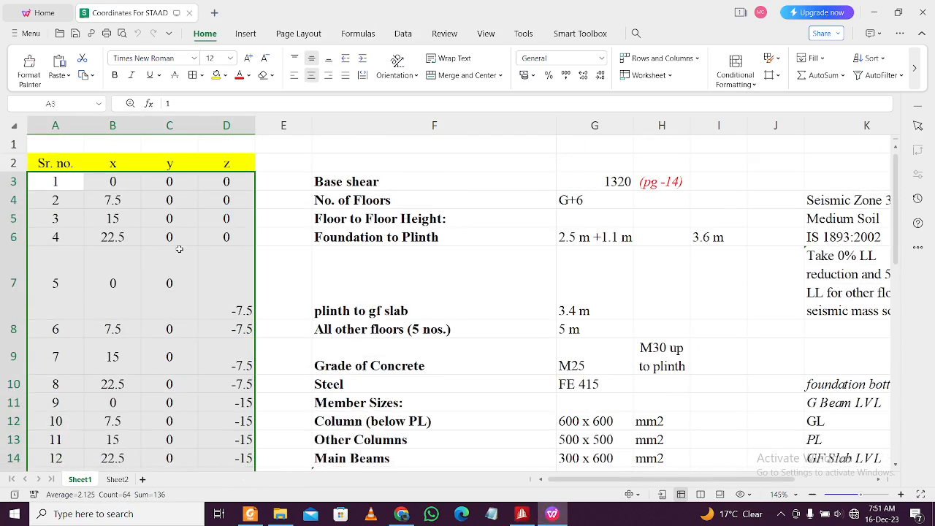
{"action": "key", "text": "ctrl+c"}
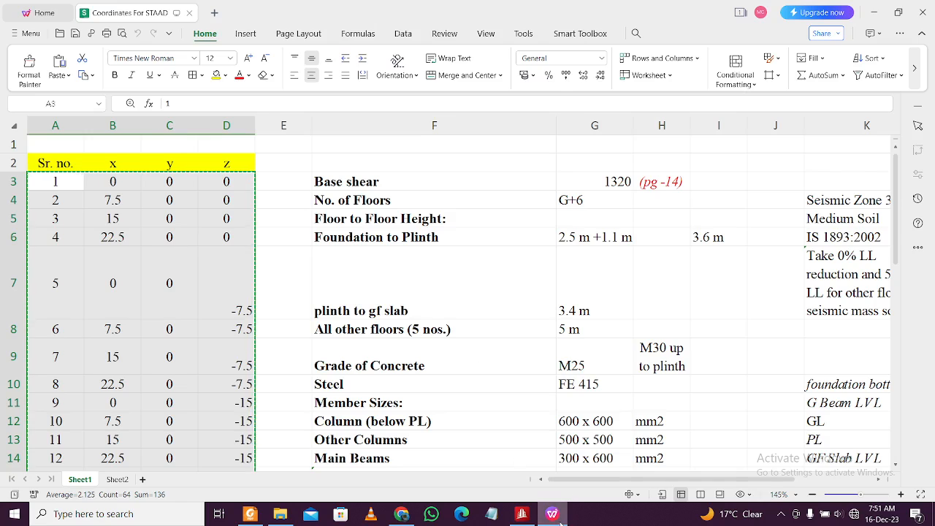
Paste the copied coordinates into STAAD.Pro's Nodes table, accepting the proposed column mapping
{"action": "left_click", "coordinate": [523, 514]}
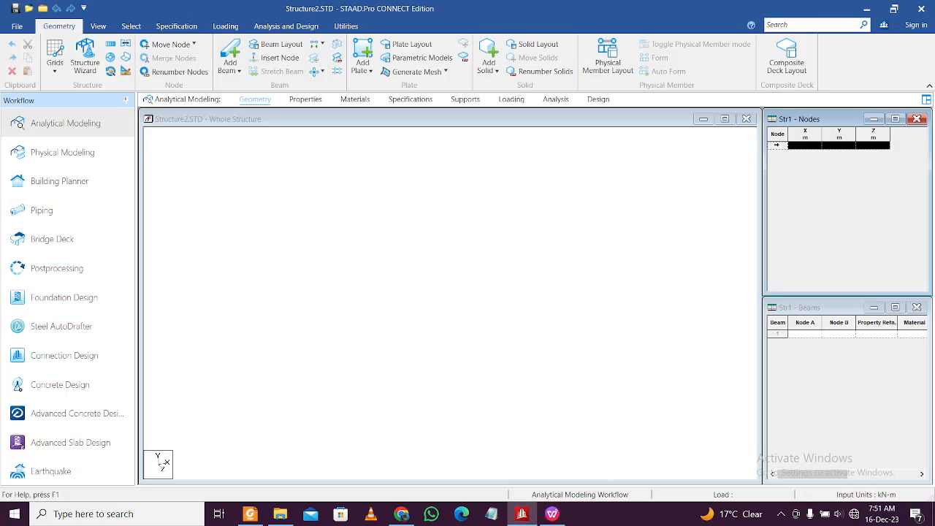
{"action": "key", "text": "ctrl+v"}
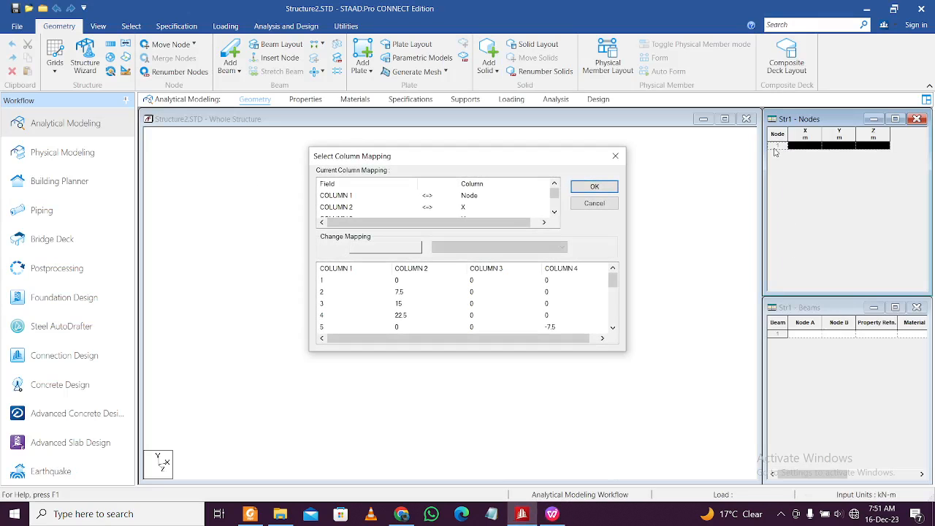
{"action": "left_click", "coordinate": [604, 188]}
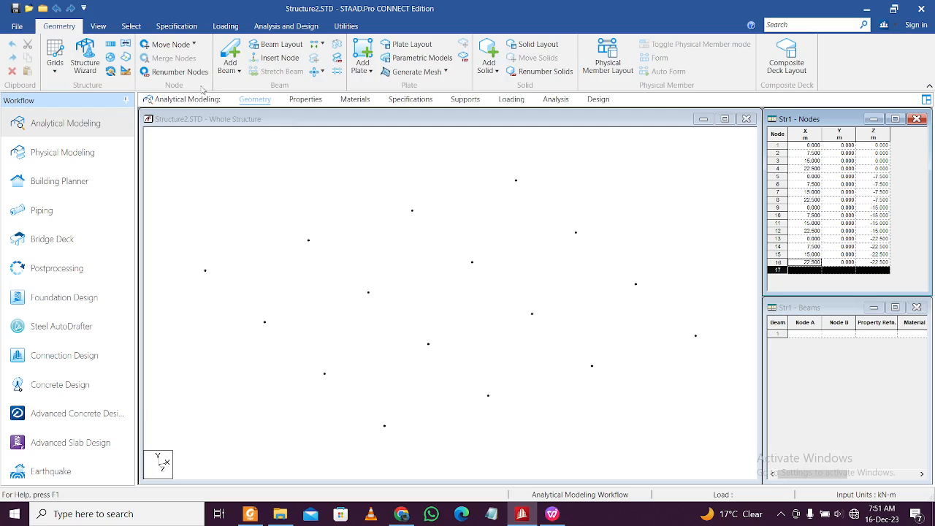
Show the nodes in plan view and add beams joining nodes 1, 2, 3 and 4 along the row at Z = 0
{"action": "left_click", "coordinate": [98, 26]}
{"action": "left_click", "coordinate": [252, 45]}
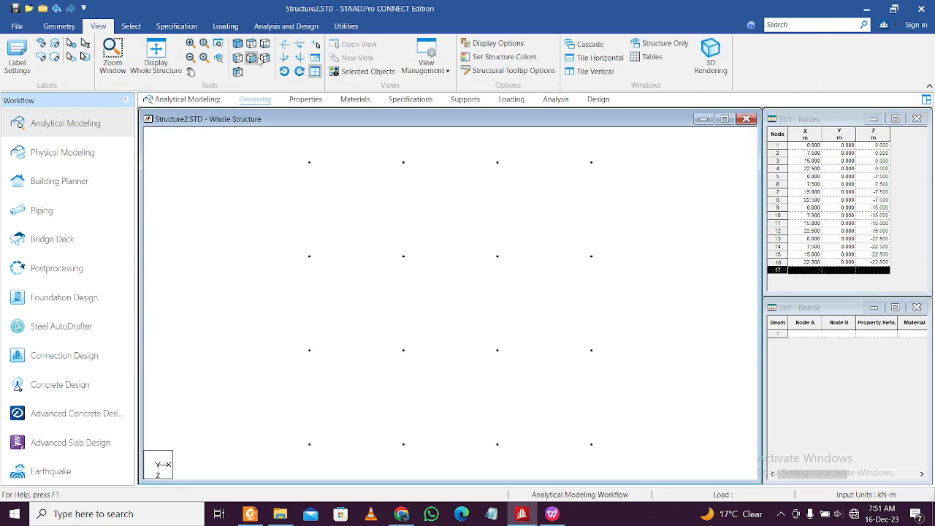
{"action": "left_click", "coordinate": [60, 26]}
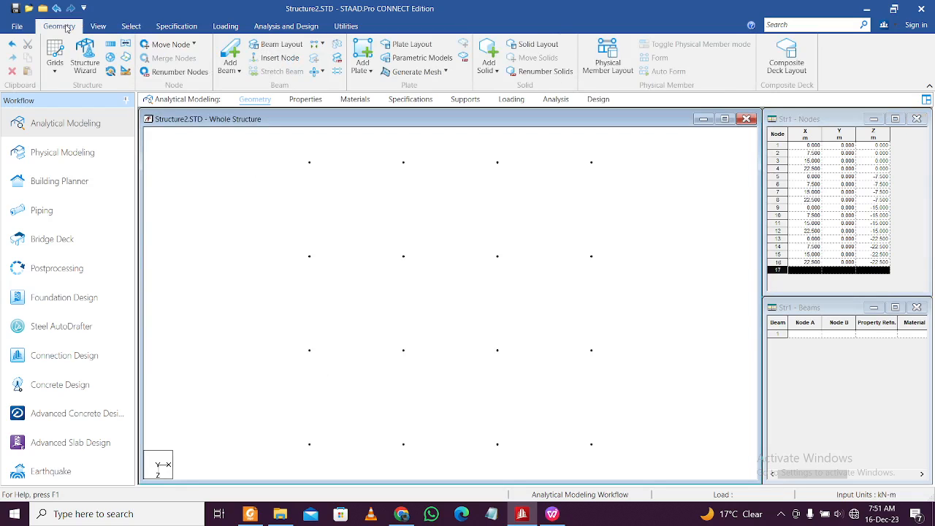
{"action": "left_click", "coordinate": [229, 54]}
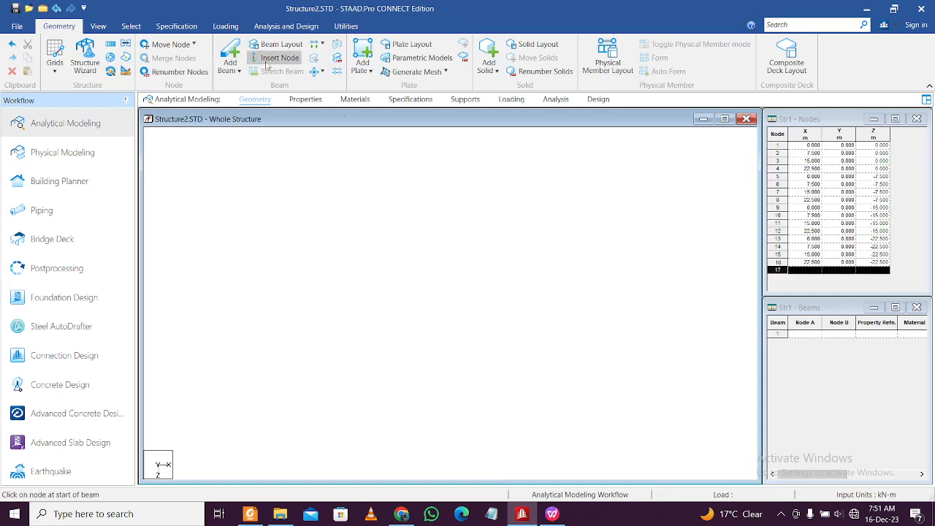
{"action": "left_click", "coordinate": [309, 444]}
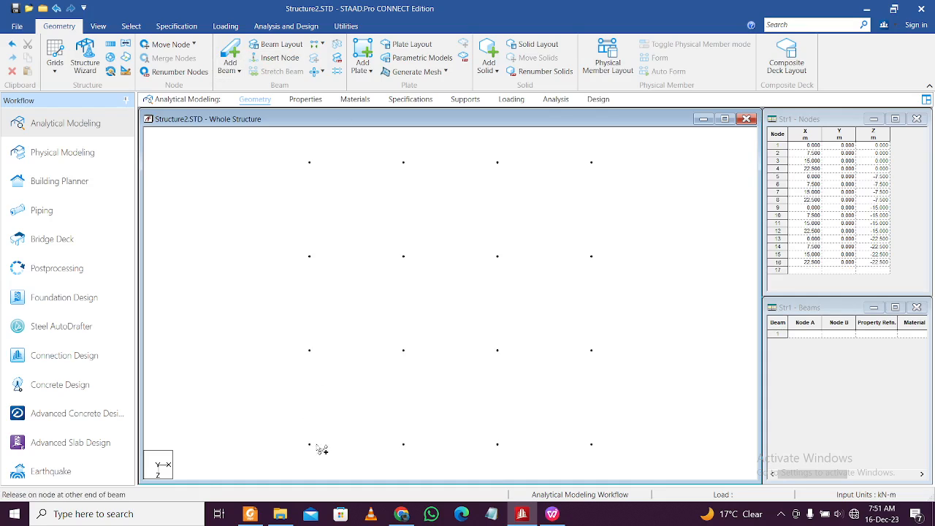
{"action": "left_click", "coordinate": [404, 444]}
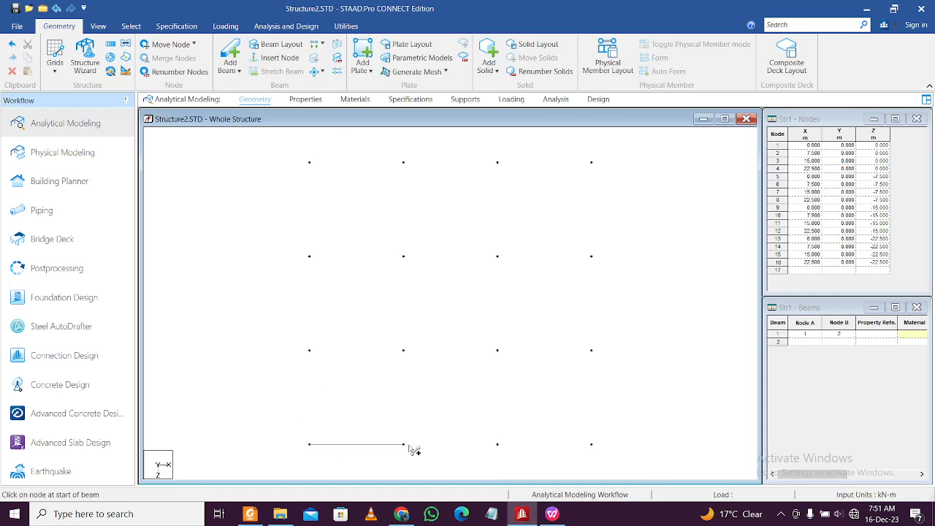
{"action": "left_click", "coordinate": [498, 444]}
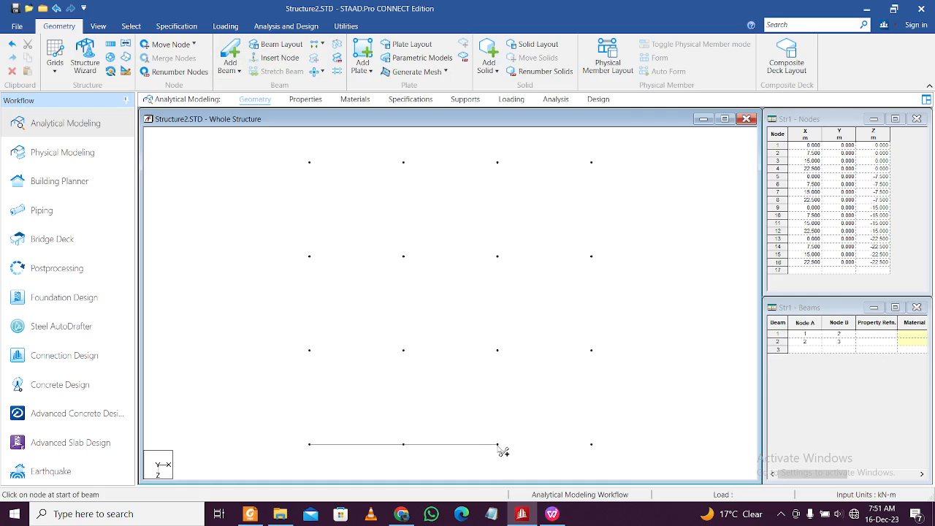
{"action": "left_click", "coordinate": [591, 444]}
Add four beams in the Z direction connecting nodes 1 to 4 with nodes 5 to 8 of the second row
{"action": "left_click", "coordinate": [310, 444]}
{"action": "left_click", "coordinate": [309, 351]}
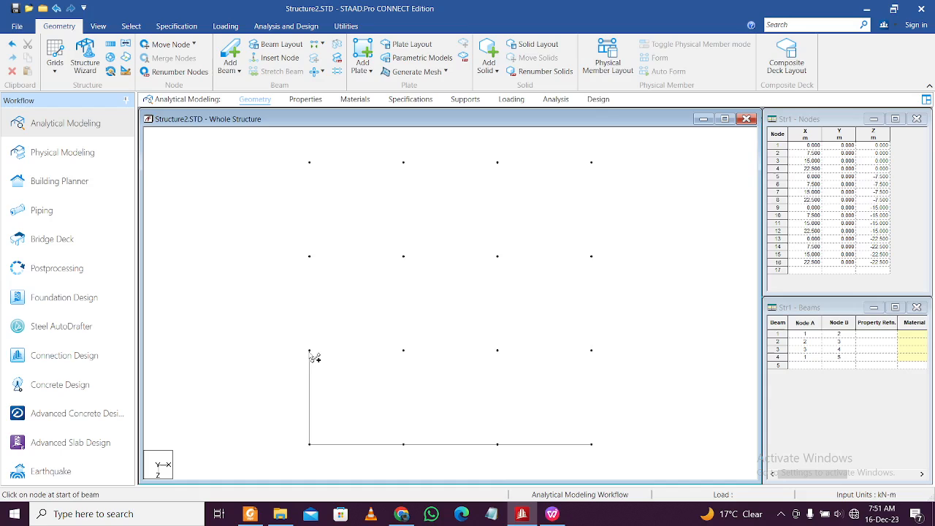
{"action": "left_click", "coordinate": [403, 444]}
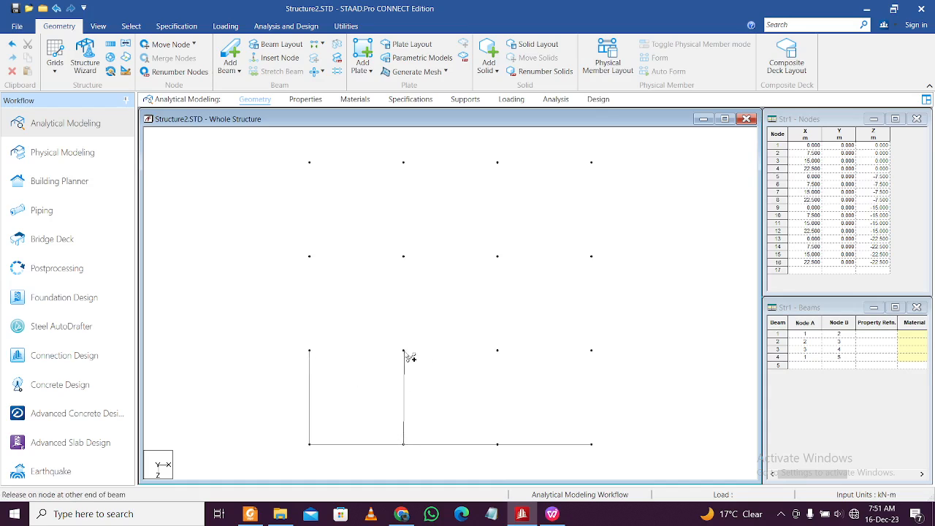
{"action": "left_click", "coordinate": [403, 351]}
{"action": "left_click", "coordinate": [498, 445]}
{"action": "left_click", "coordinate": [498, 351]}
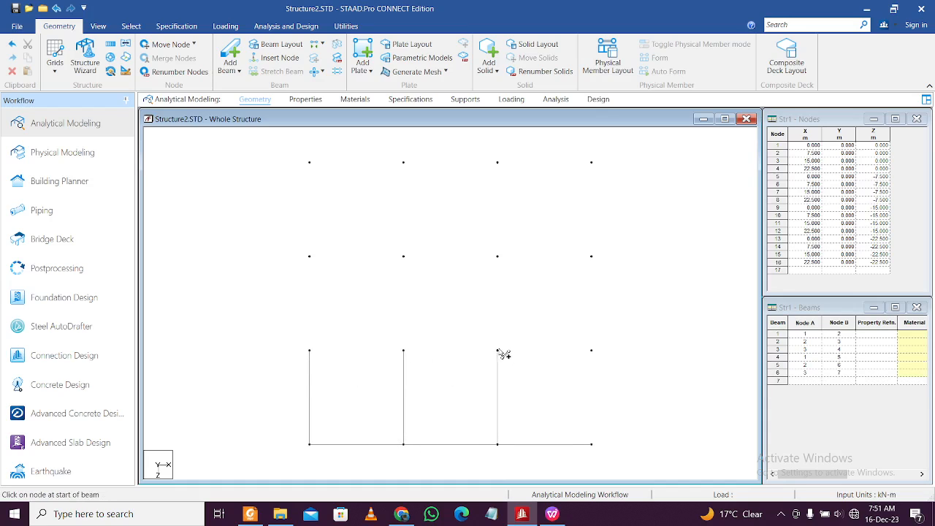
{"action": "left_click", "coordinate": [592, 444]}
{"action": "left_click", "coordinate": [592, 351]}
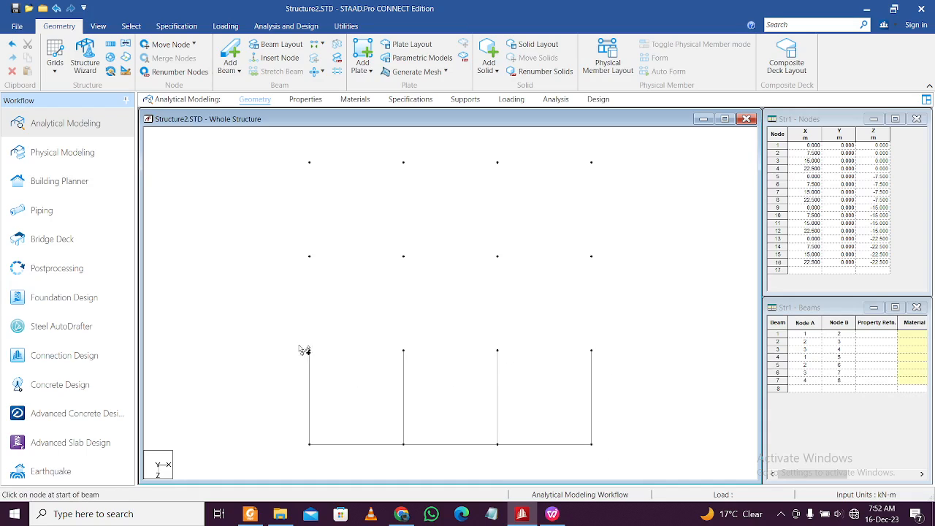
Add beams along the second row from node 5 to 8, plus four beams connecting it to nodes 9 to 12
{"action": "left_click_drag", "start_coordinate": [310, 350], "coordinate": [593, 353]}
{"action": "left_click_drag", "start_coordinate": [313, 352], "coordinate": [314, 261]}
{"action": "left_click_drag", "start_coordinate": [407, 353], "coordinate": [410, 262]}
{"action": "left_click_drag", "start_coordinate": [503, 354], "coordinate": [502, 261]}
{"action": "left_click_drag", "start_coordinate": [591, 351], "coordinate": [597, 262]}
Add beams along the third row from node 9 to 12, declining to add an extra node
{"action": "left_click_drag", "start_coordinate": [307, 258], "coordinate": [594, 270]}
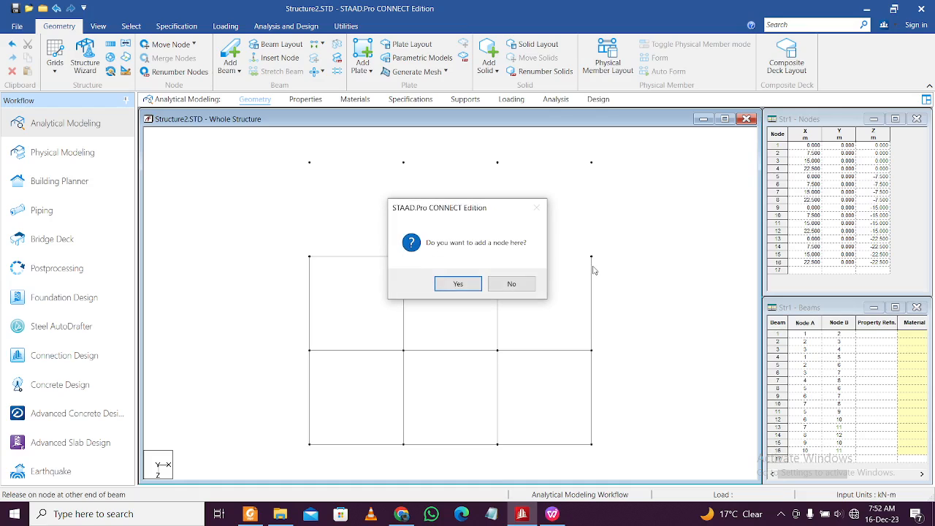
{"action": "left_click", "coordinate": [505, 285]}
{"action": "left_click_drag", "start_coordinate": [599, 265], "coordinate": [604, 260]}
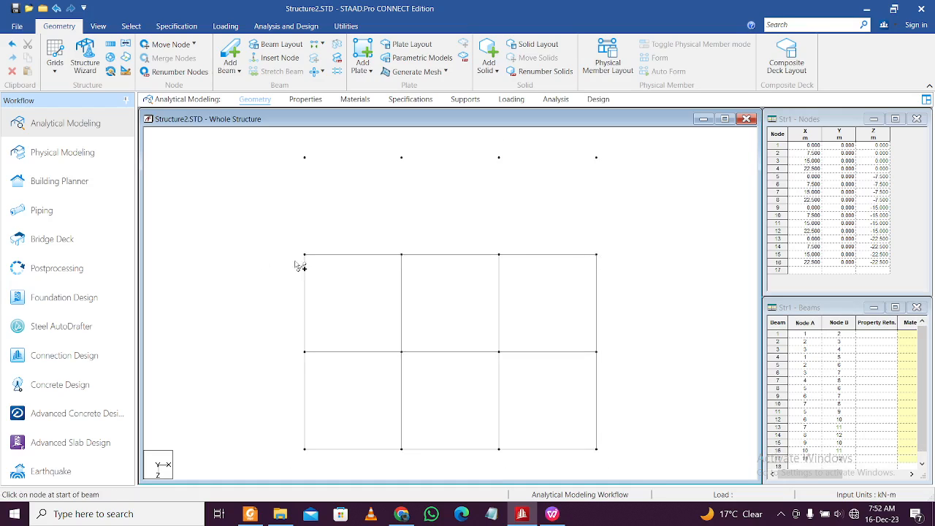
Add four beams connecting nodes 9 to 12 with nodes 13 to 16, and beams along the last row
{"action": "left_click_drag", "start_coordinate": [307, 256], "coordinate": [305, 158]}
{"action": "left_click_drag", "start_coordinate": [402, 256], "coordinate": [403, 160]}
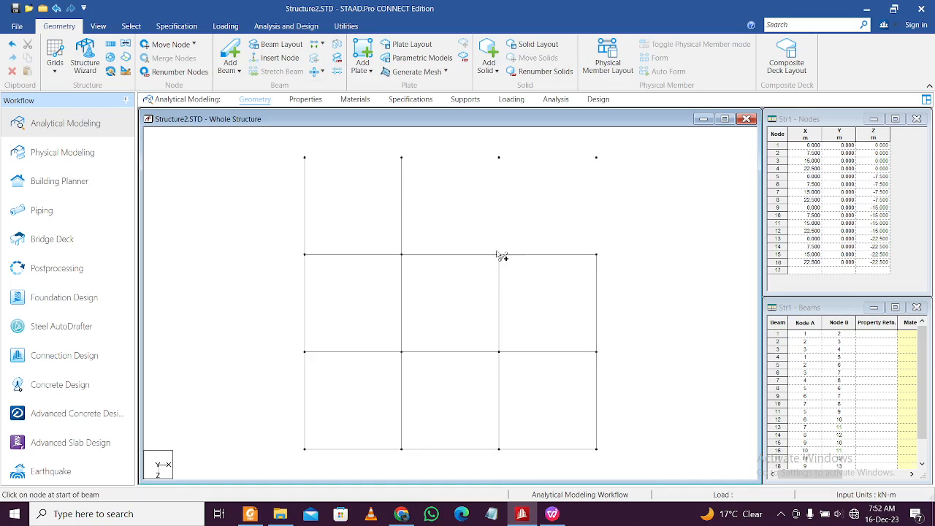
{"action": "left_click_drag", "start_coordinate": [501, 255], "coordinate": [502, 161]}
{"action": "left_click_drag", "start_coordinate": [597, 256], "coordinate": [625, 151]}
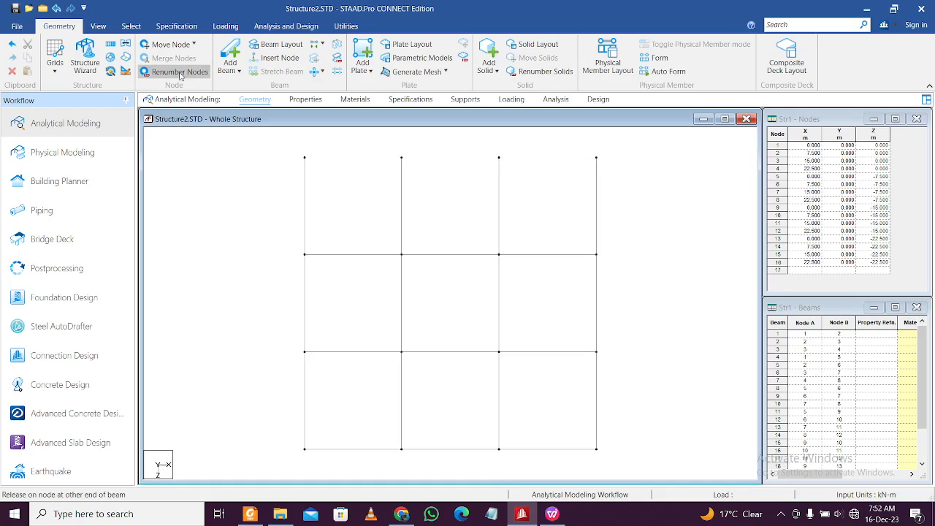
{"action": "left_click_drag", "start_coordinate": [305, 157], "coordinate": [604, 165]}
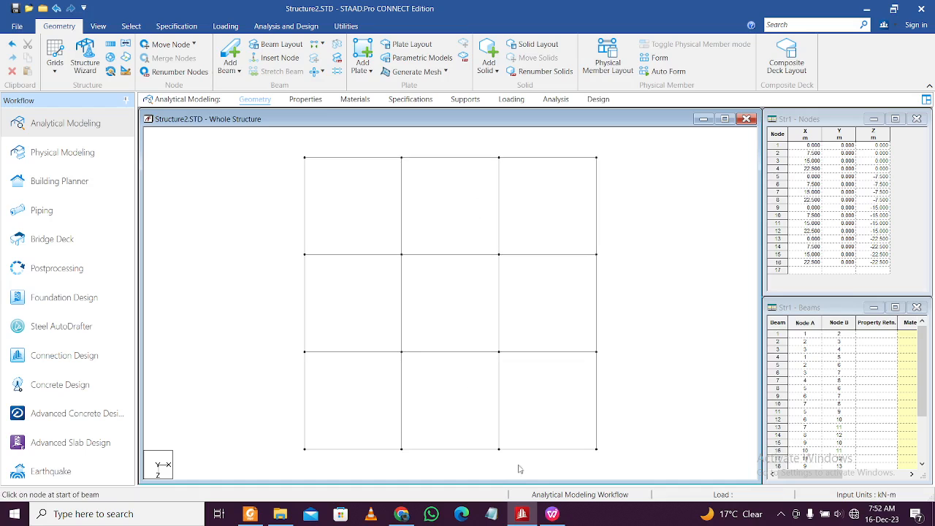
Switch to the Coordinates For STAAD spreadsheet and examine the level list from foundation bottom to 5th floor slab, especially ground, plinth and GF slab levels
{"action": "left_click", "coordinate": [552, 514]}
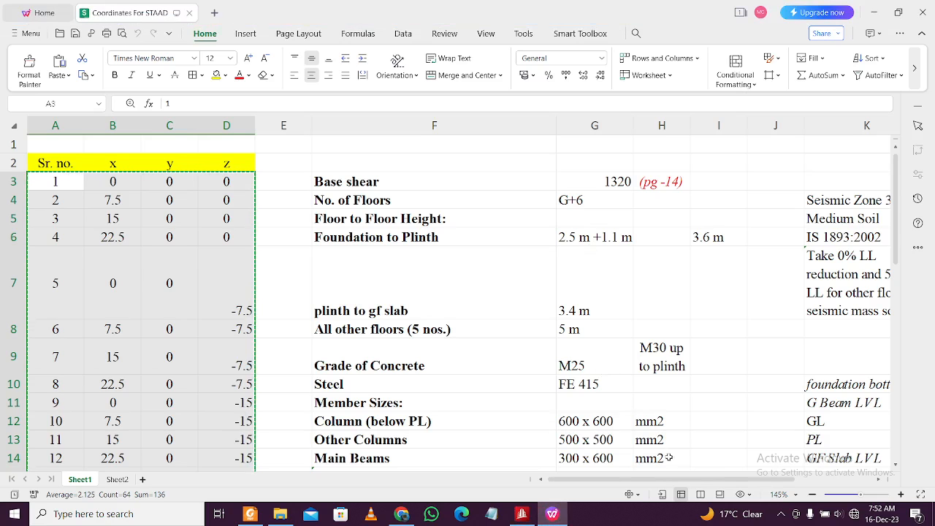
{"action": "left_click_drag", "start_coordinate": [618, 480], "coordinate": [707, 486]}
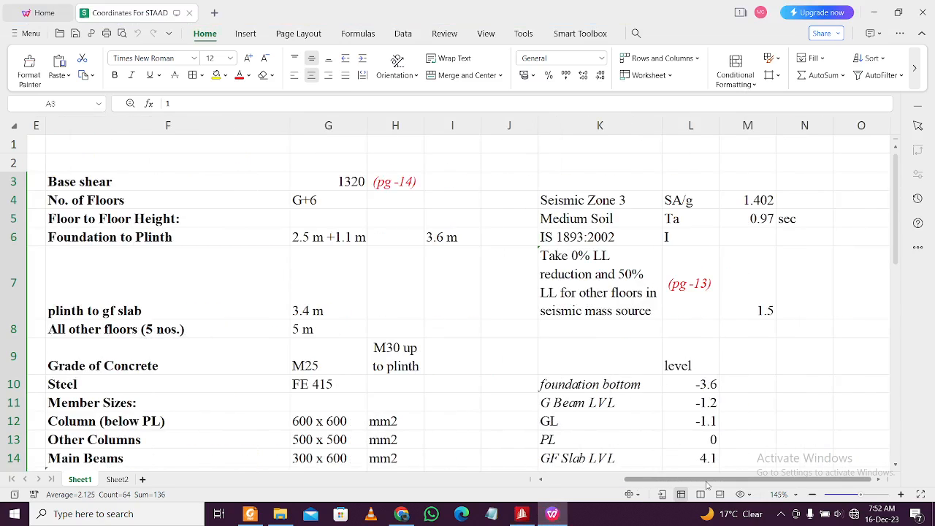
{"action": "scroll", "coordinate": [663, 396], "scroll_direction": "down", "scroll_amount": 2}
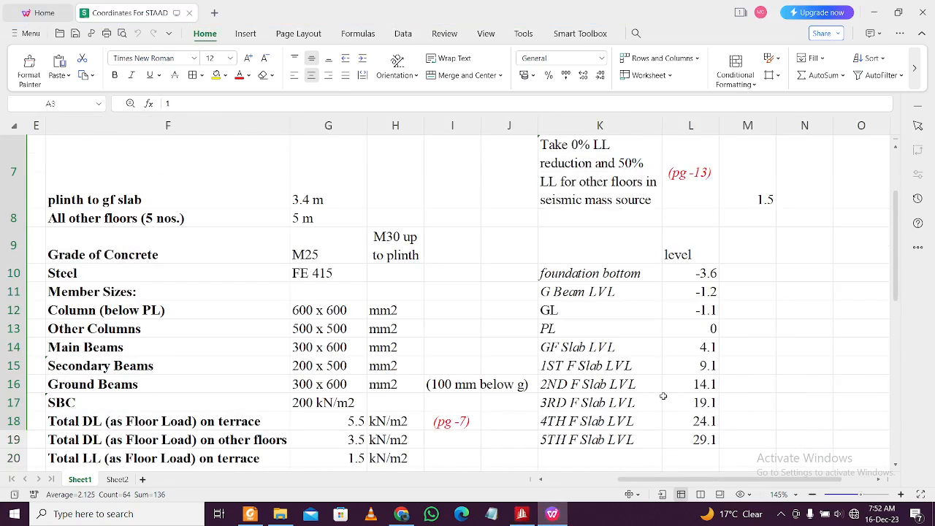
{"action": "left_click", "coordinate": [711, 348]}
{"action": "left_click", "coordinate": [703, 365]}
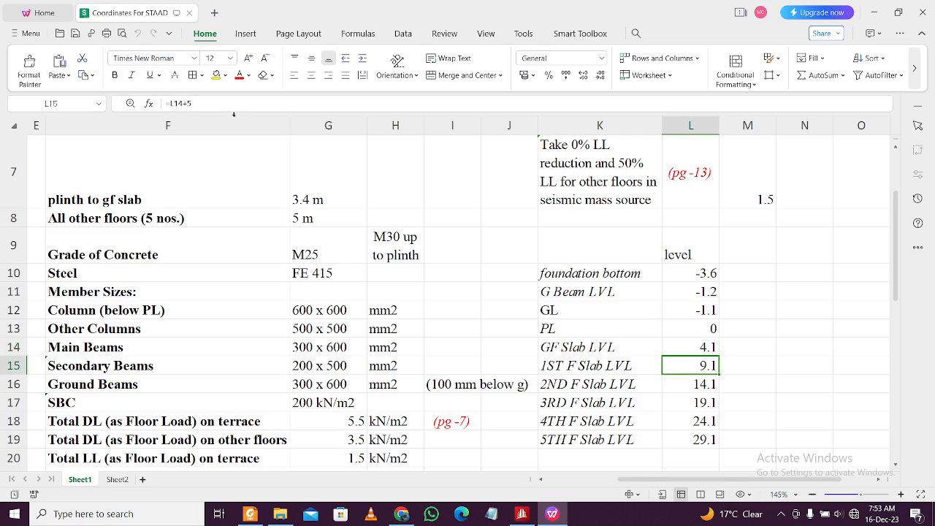
{"action": "left_click", "coordinate": [715, 348]}
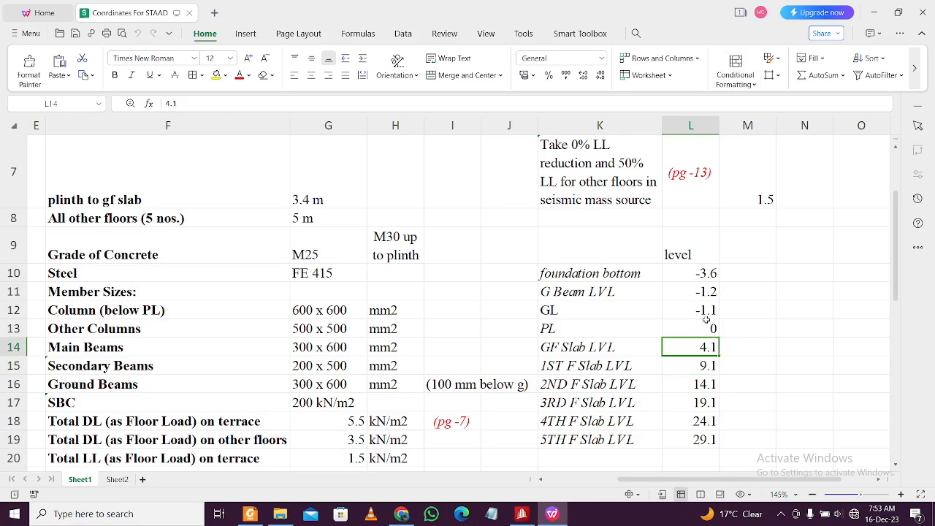
{"action": "left_click", "coordinate": [705, 311]}
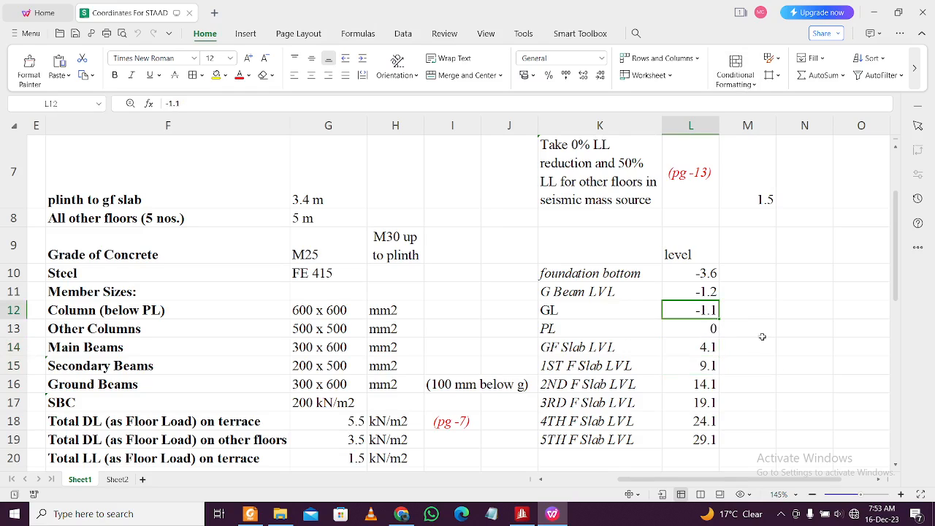
{"action": "left_click", "coordinate": [729, 310]}
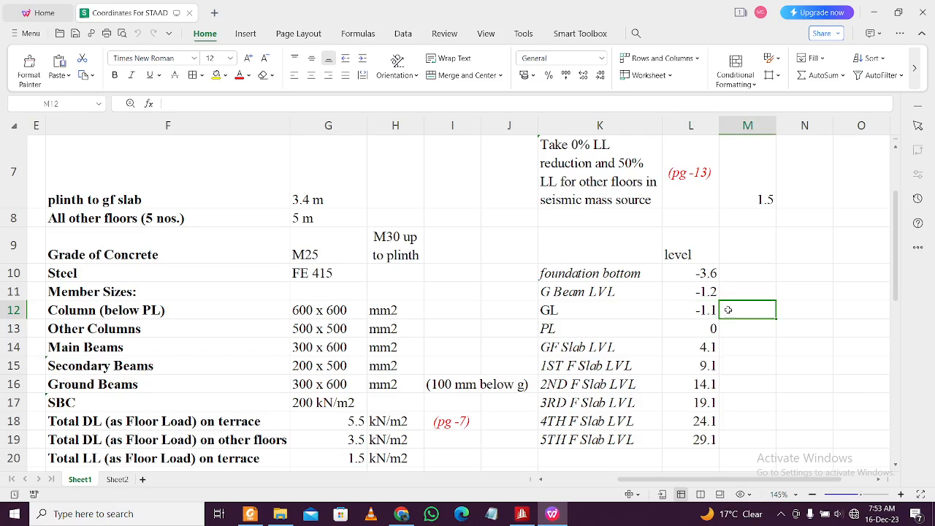
{"action": "left_click", "coordinate": [747, 267]}
{"action": "left_click", "coordinate": [650, 275]}
{"action": "left_click", "coordinate": [687, 317]}
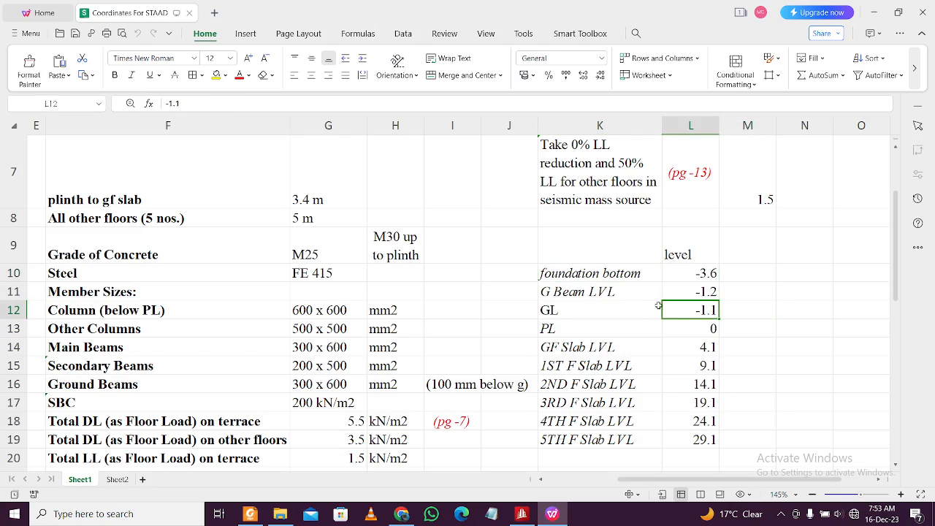
{"action": "left_click", "coordinate": [640, 270]}
{"action": "left_click", "coordinate": [617, 310]}
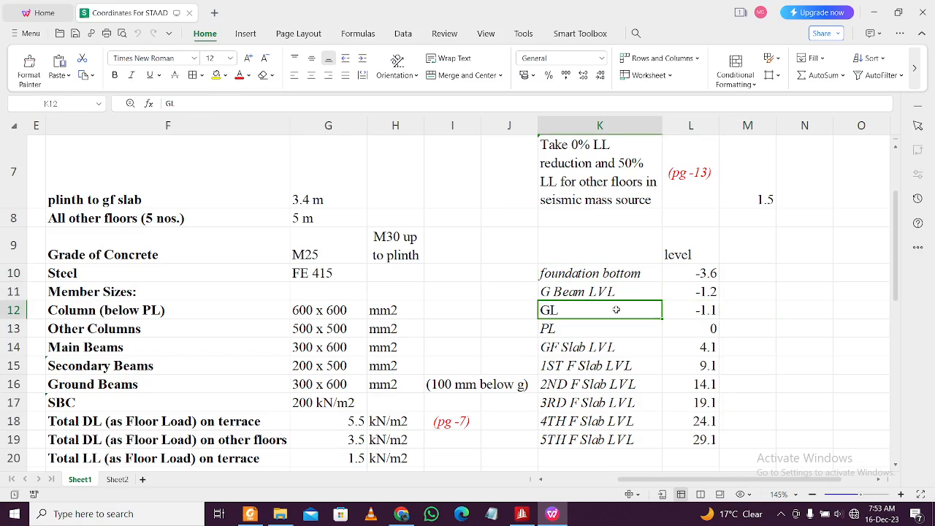
{"action": "left_click", "coordinate": [617, 271]}
{"action": "left_click", "coordinate": [628, 321]}
{"action": "left_click", "coordinate": [628, 309]}
{"action": "left_click", "coordinate": [642, 323]}
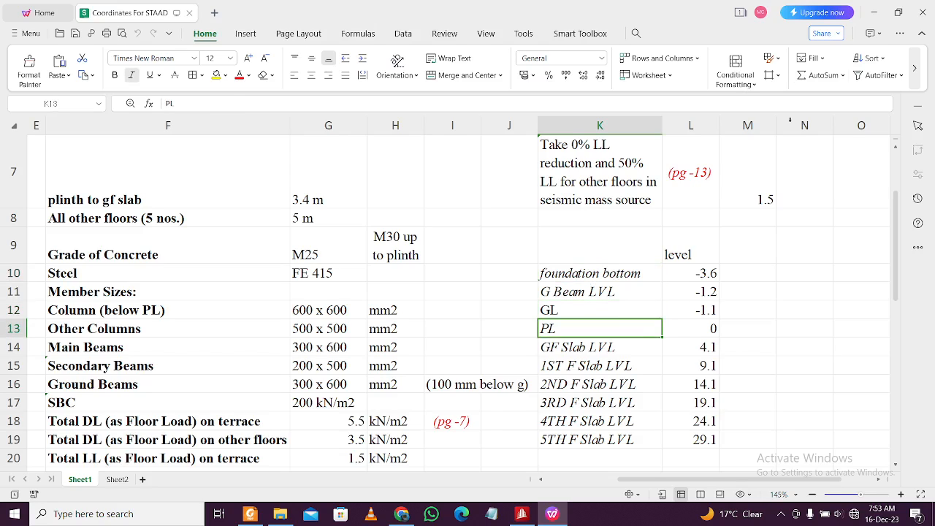
Switch back to STAAD.Pro, select all 16 nodes and apply one Translational Repeat step in Y with -1.1 m spacing and linked steps
{"action": "left_click", "coordinate": [880, 14]}
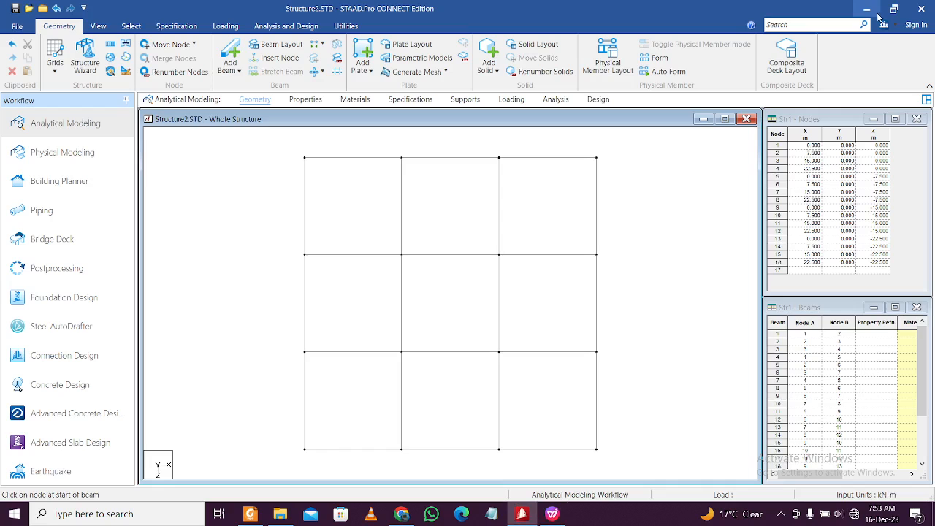
{"action": "left_click", "coordinate": [131, 26]}
{"action": "left_click", "coordinate": [14, 53]}
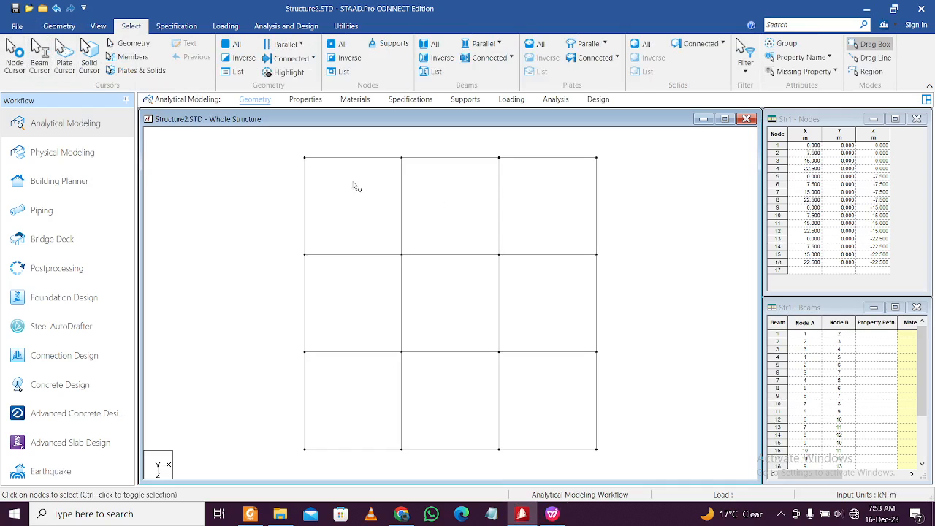
{"action": "left_click_drag", "start_coordinate": [288, 148], "coordinate": [653, 459]}
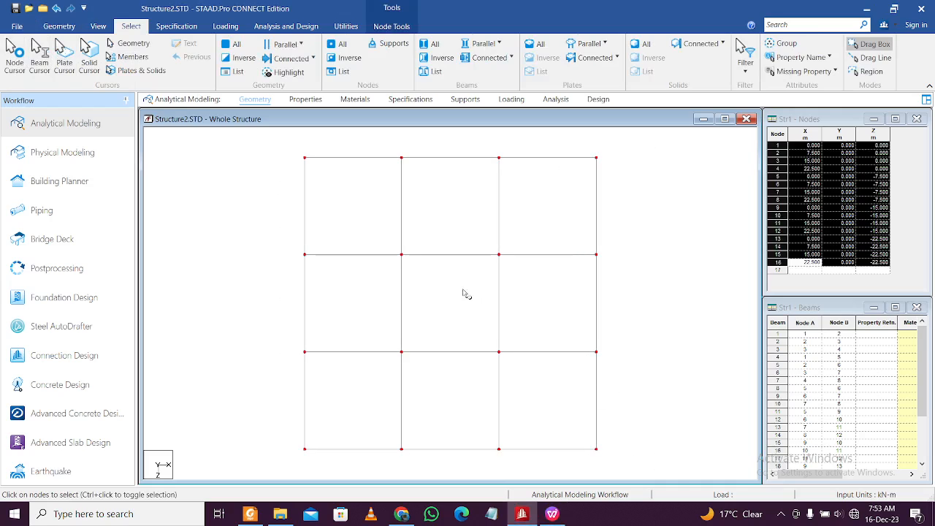
{"action": "left_click", "coordinate": [73, 28]}
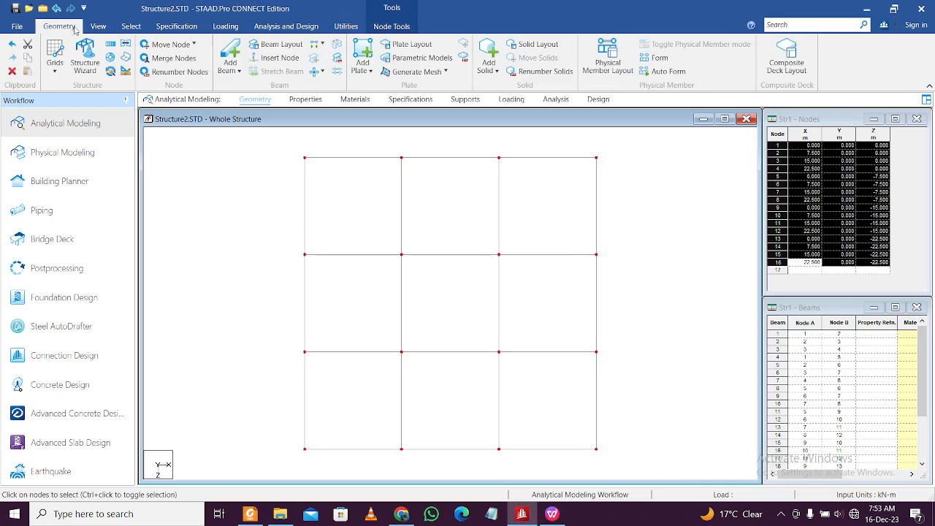
{"action": "left_click", "coordinate": [114, 45]}
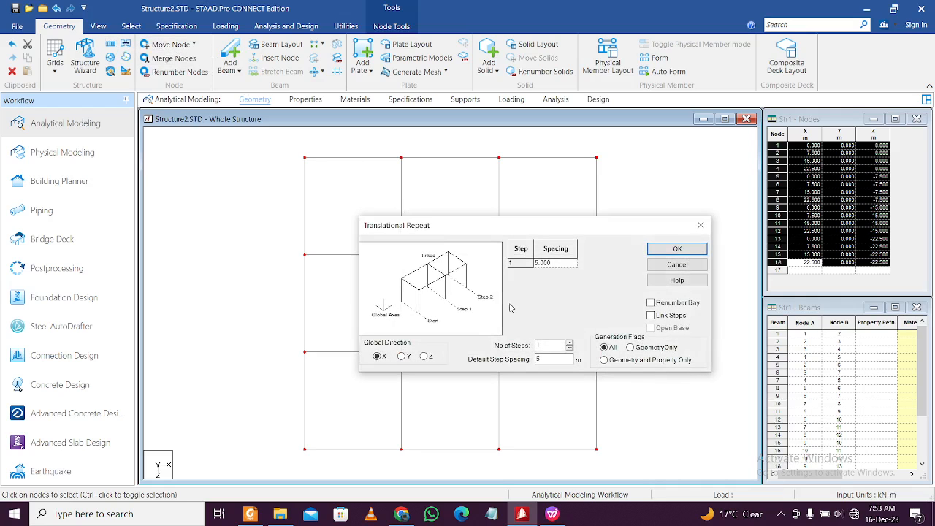
{"action": "left_click", "coordinate": [402, 357]}
{"action": "left_click", "coordinate": [650, 315]}
{"action": "left_click_drag", "start_coordinate": [550, 360], "coordinate": [483, 363]}
{"action": "left_click", "coordinate": [686, 251]}
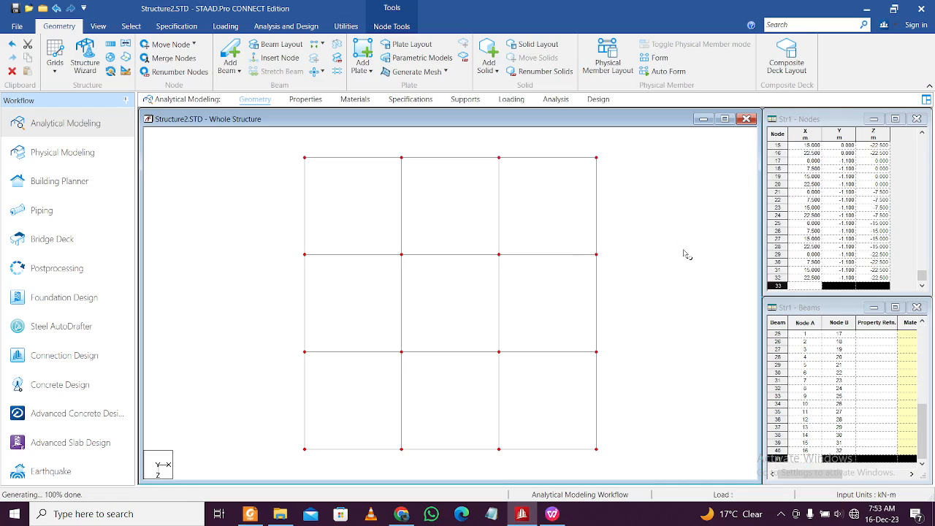
Create a Fixed support definition and make it the active support for assignment
{"action": "left_click", "coordinate": [98, 31]}
{"action": "left_click", "coordinate": [156, 58]}
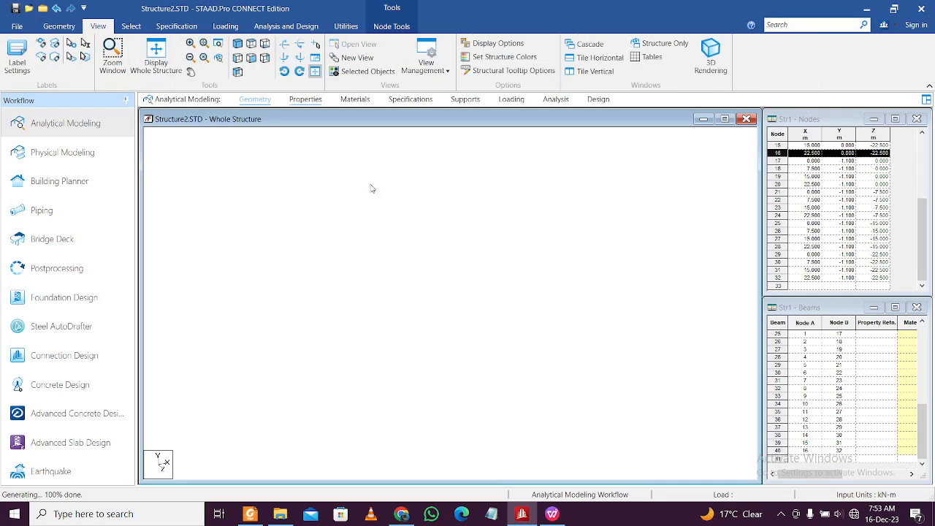
{"action": "left_click", "coordinate": [393, 261]}
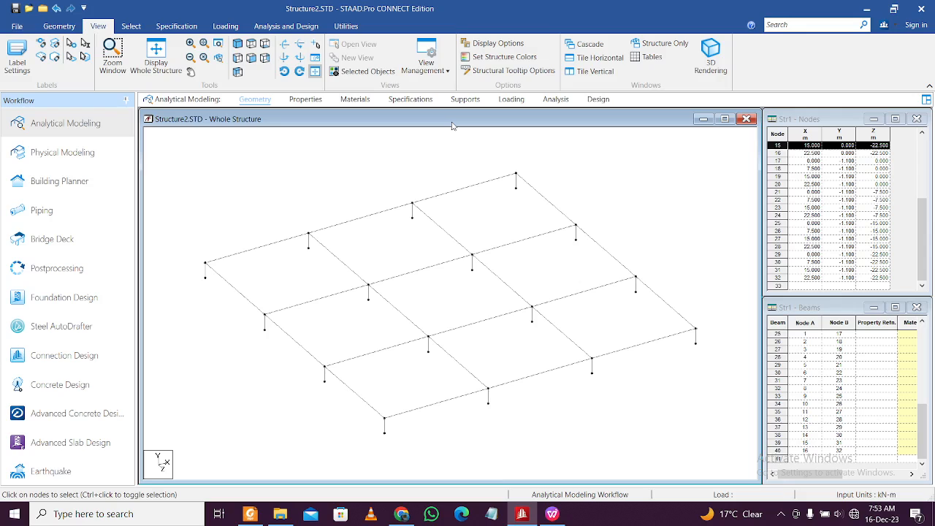
{"action": "left_click", "coordinate": [255, 60]}
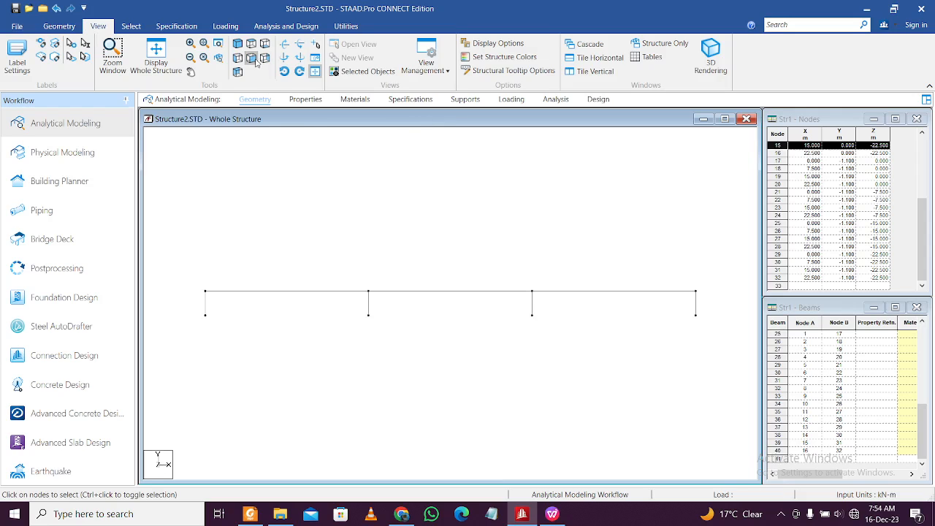
{"action": "left_click", "coordinate": [464, 99]}
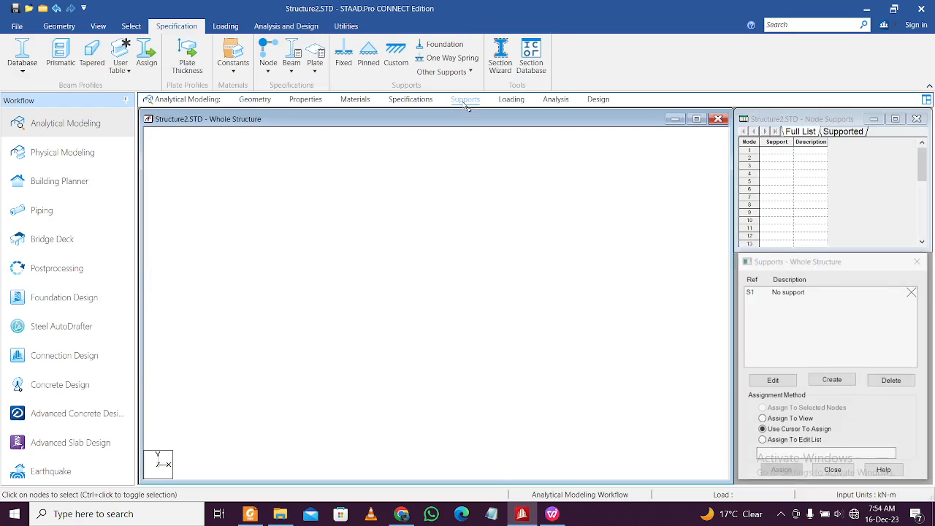
{"action": "left_click", "coordinate": [834, 382]}
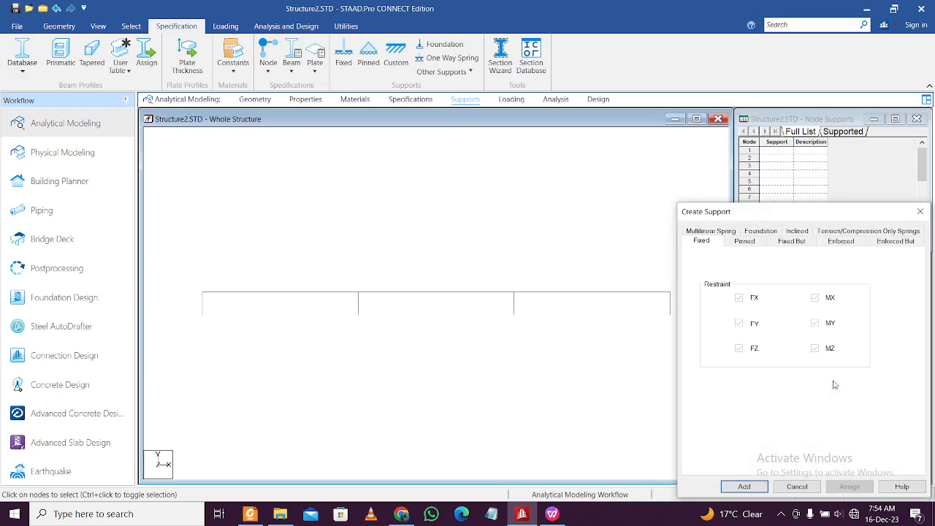
{"action": "left_click", "coordinate": [745, 487]}
{"action": "left_click", "coordinate": [796, 303]}
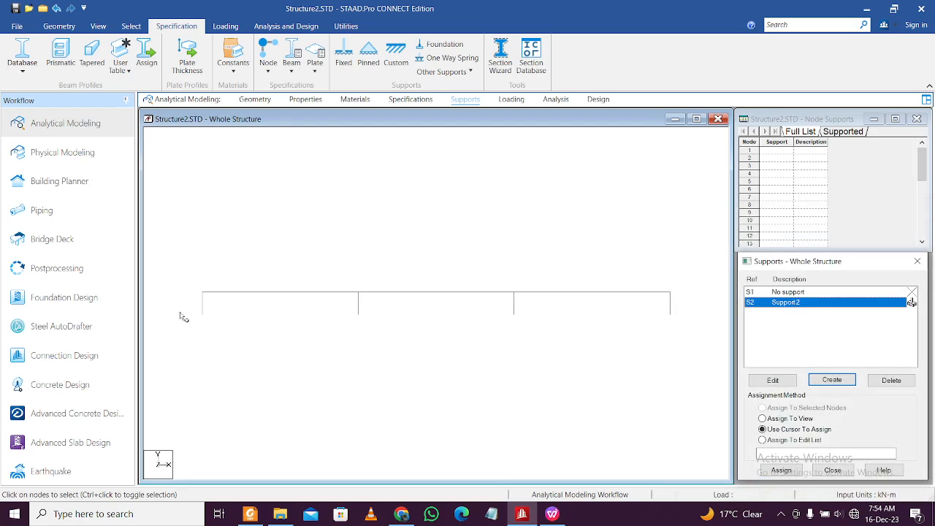
Assign the fixed support to all column base nodes, 17 to 32, as selected nodes
{"action": "left_click_drag", "start_coordinate": [182, 312], "coordinate": [691, 345]}
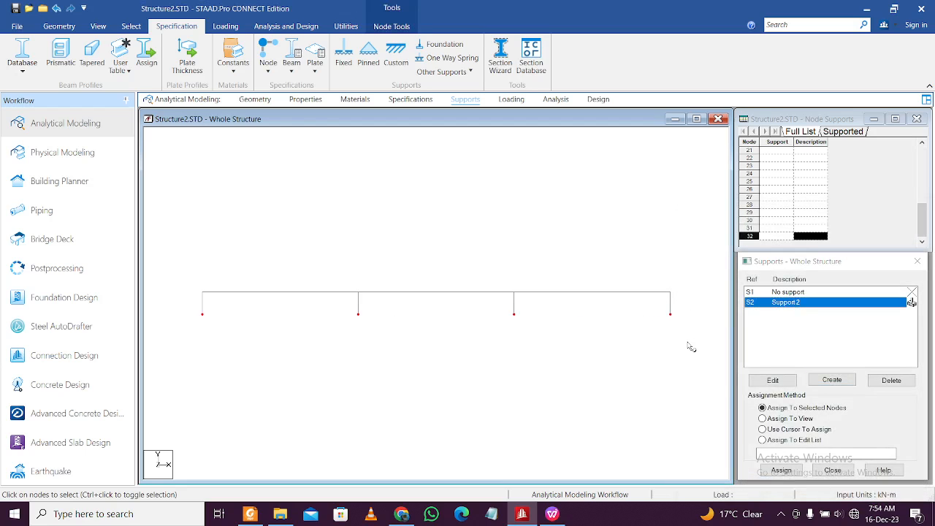
{"action": "left_click", "coordinate": [791, 472]}
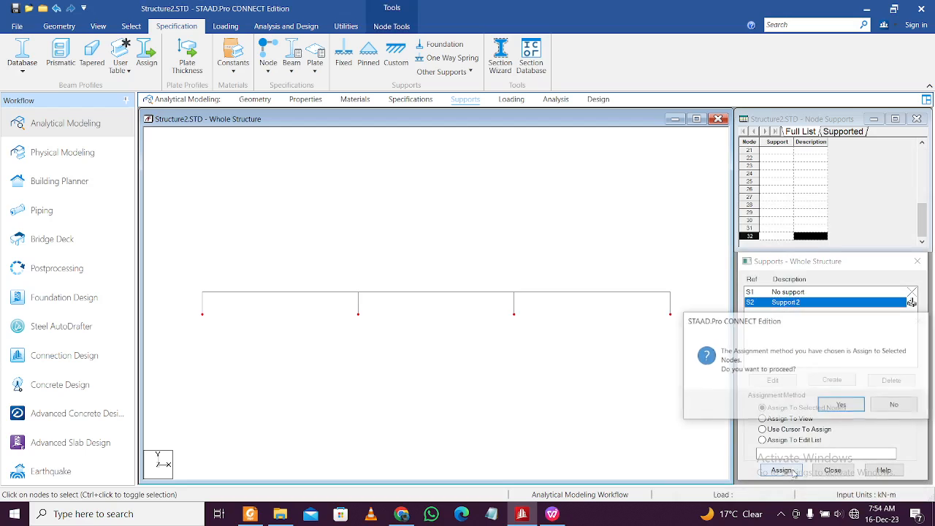
{"action": "left_click", "coordinate": [833, 403]}
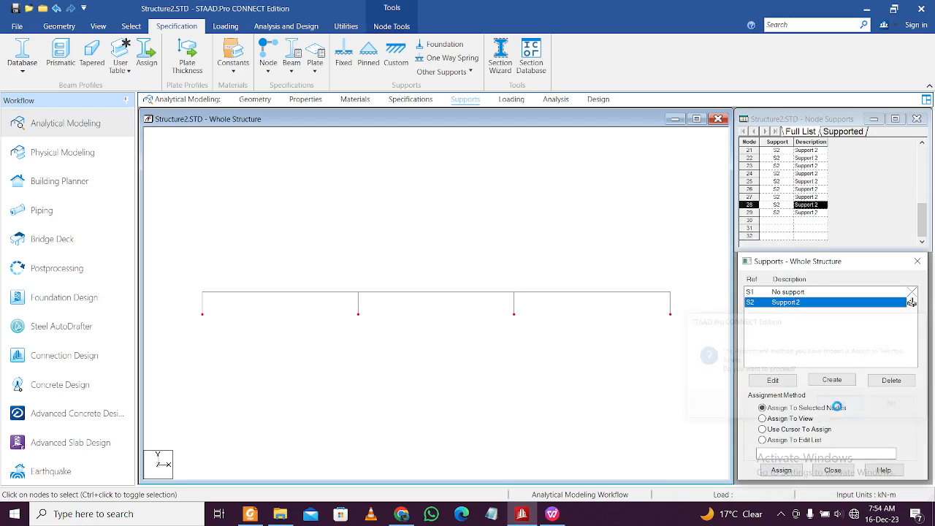
{"action": "left_click", "coordinate": [98, 26]}
{"action": "left_click", "coordinate": [171, 49]}
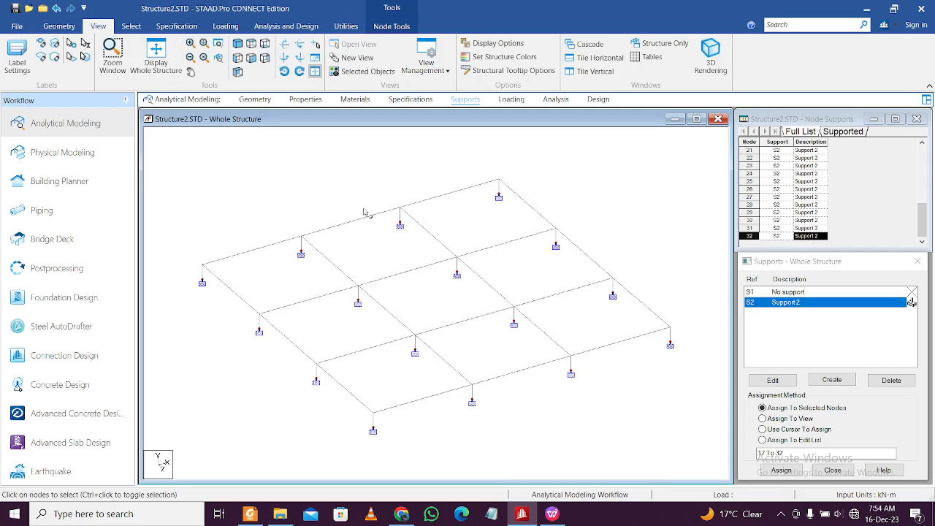
{"action": "left_click", "coordinate": [336, 204]}
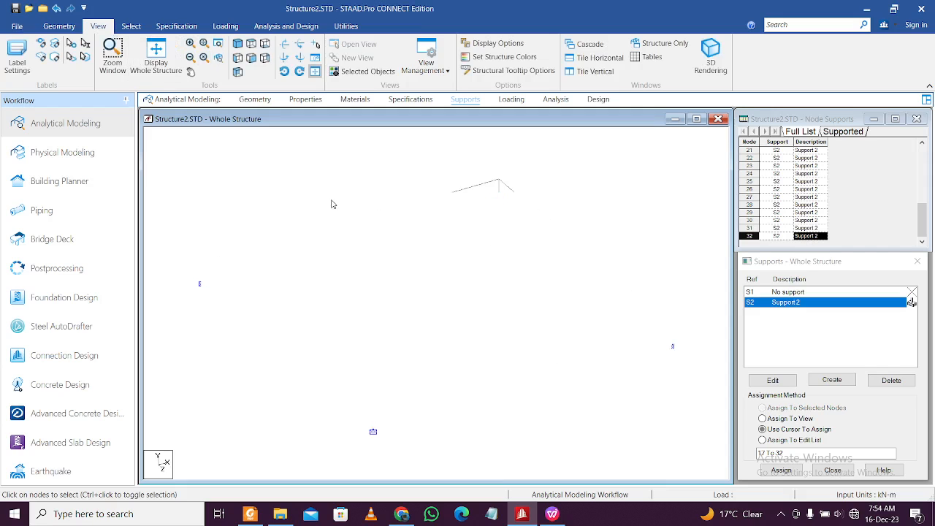
Select all plinth-level beams and apply one Translational Repeat step in Y with 4.1 m spacing and linked steps
{"action": "left_click", "coordinate": [255, 100]}
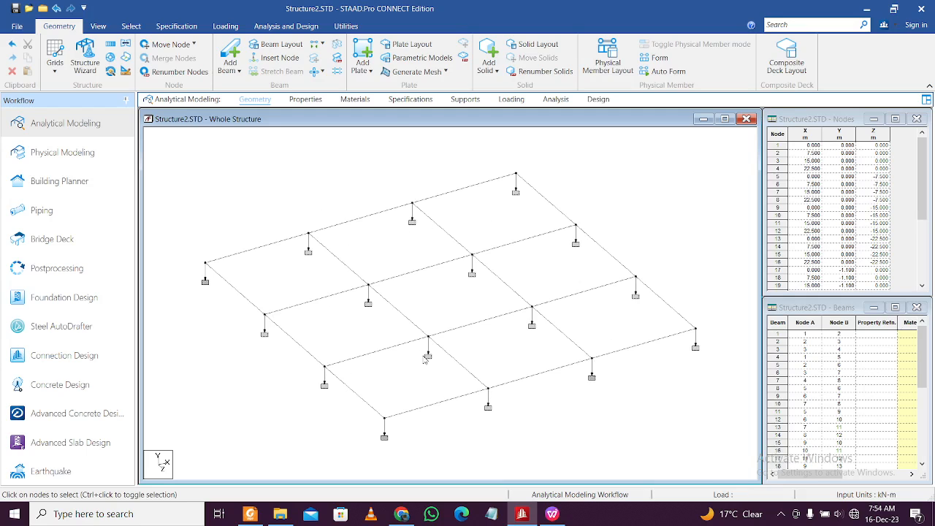
{"action": "middle_click_drag", "start_coordinate": [456, 222], "coordinate": [462, 233]}
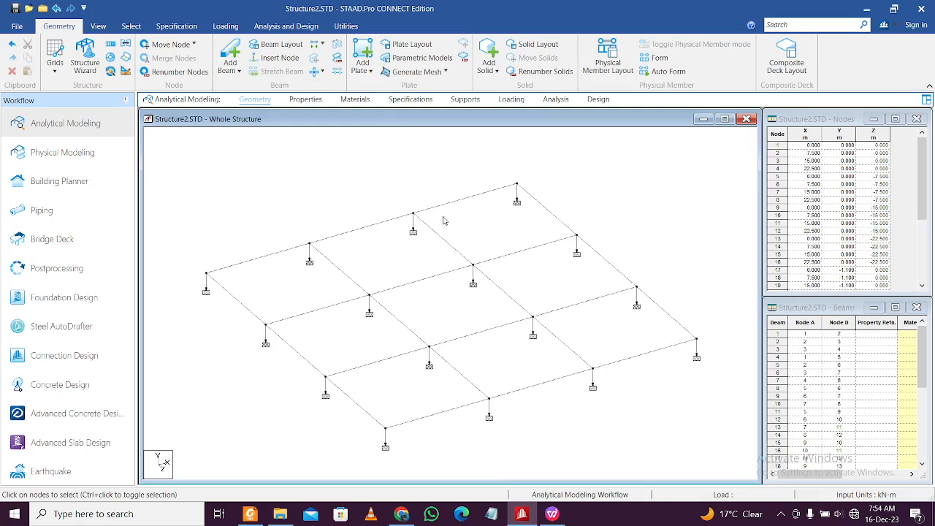
{"action": "left_click", "coordinate": [99, 26]}
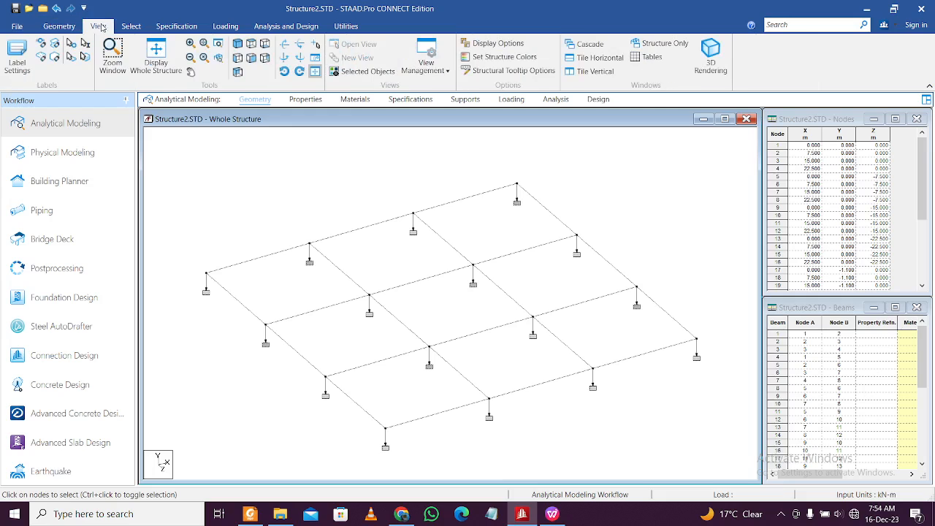
{"action": "left_click", "coordinate": [251, 58]}
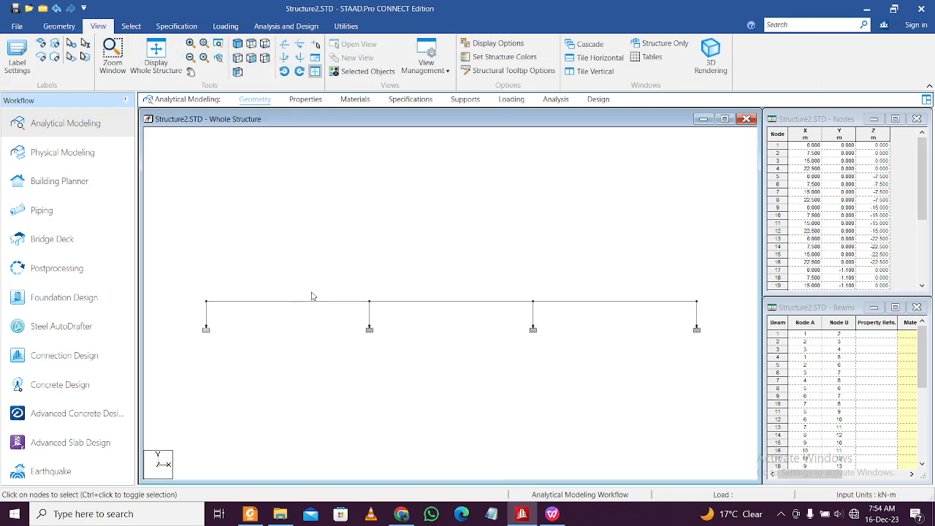
{"action": "left_click_drag", "start_coordinate": [202, 285], "coordinate": [710, 312]}
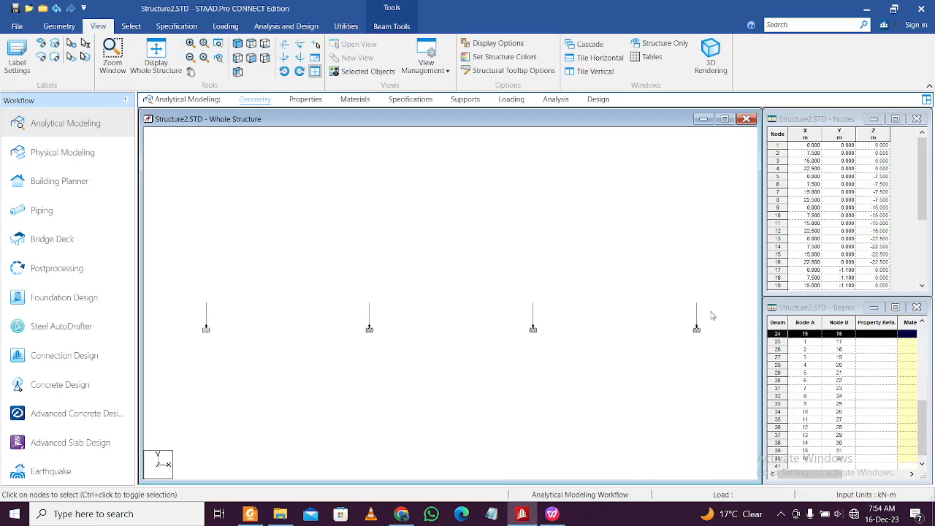
{"action": "left_click", "coordinate": [220, 59]}
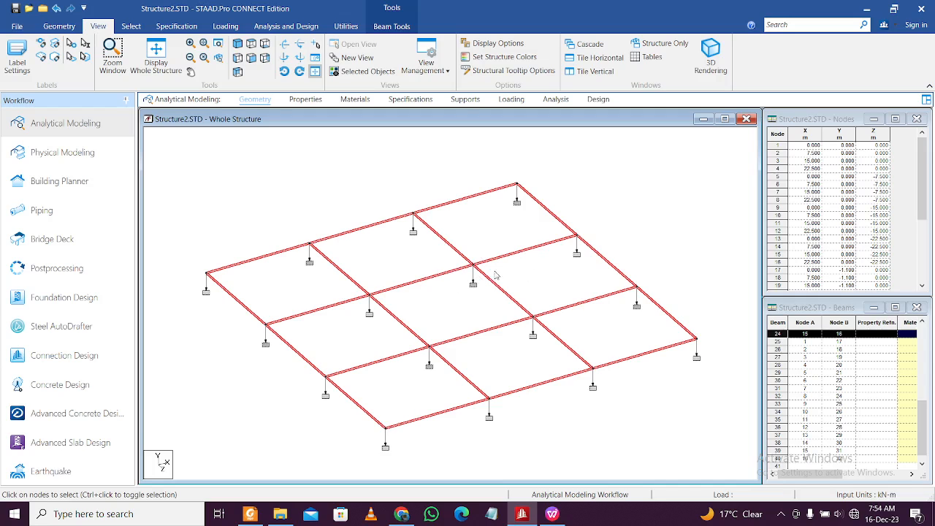
{"action": "scroll", "coordinate": [437, 311], "scroll_direction": "down", "scroll_amount": 1}
{"action": "middle_click_drag", "start_coordinate": [451, 299], "coordinate": [437, 348]}
{"action": "scroll", "coordinate": [453, 306], "scroll_direction": "down", "scroll_amount": 1}
{"action": "scroll", "coordinate": [453, 307], "scroll_direction": "down", "scroll_amount": 1}
{"action": "left_click", "coordinate": [59, 26]}
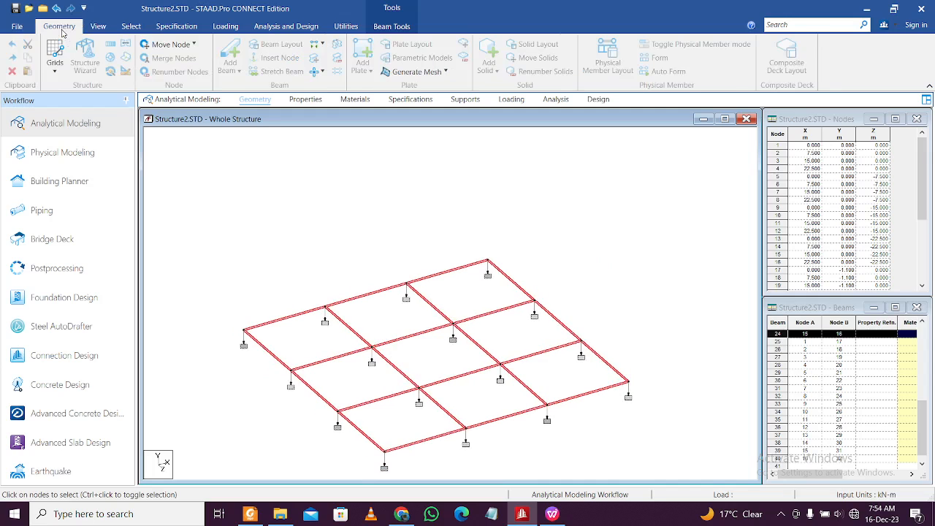
{"action": "left_click", "coordinate": [125, 45]}
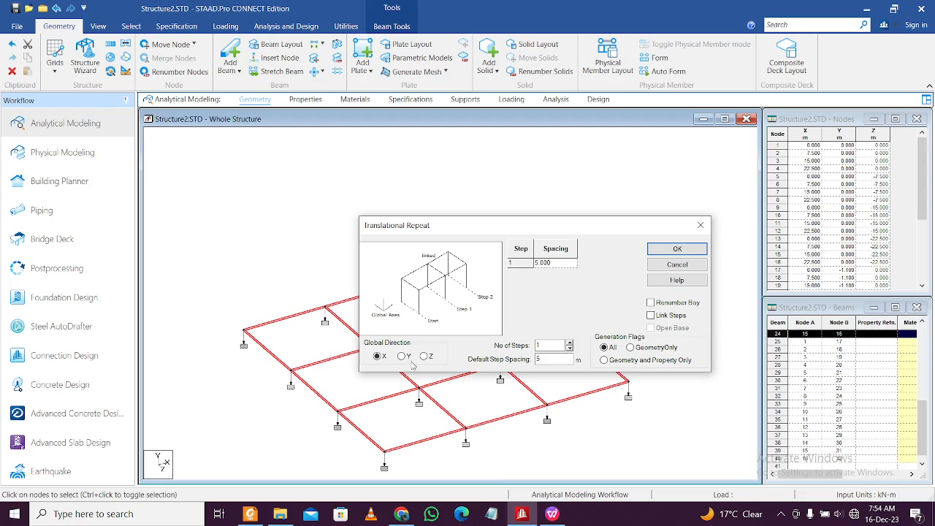
{"action": "left_click", "coordinate": [402, 357]}
{"action": "left_click_drag", "start_coordinate": [546, 346], "coordinate": [513, 348]}
{"action": "left_click_drag", "start_coordinate": [554, 359], "coordinate": [517, 364]}
{"action": "left_click", "coordinate": [553, 265]}
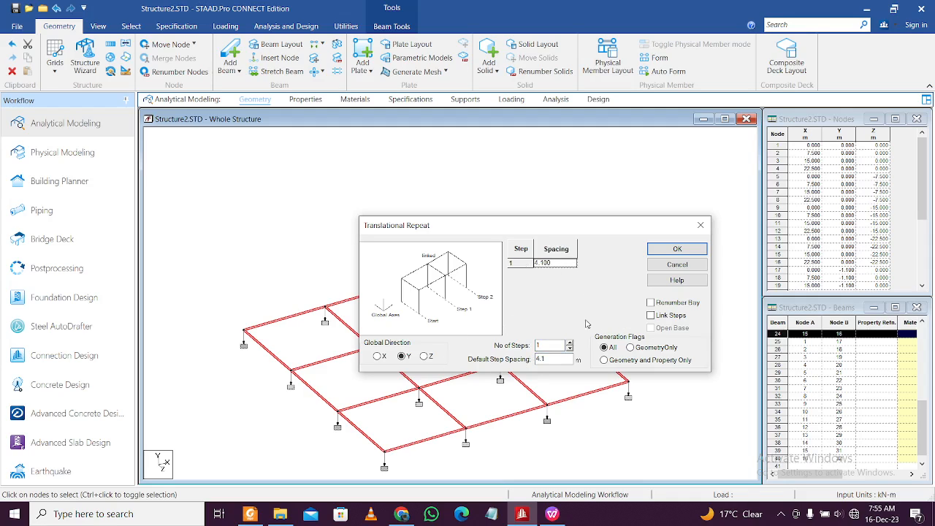
{"action": "left_click", "coordinate": [652, 316]}
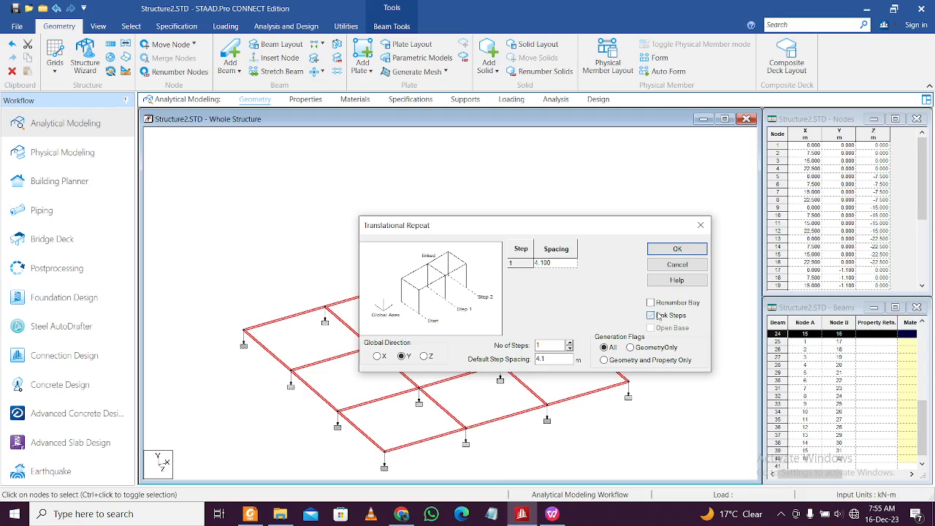
{"action": "left_click", "coordinate": [687, 254]}
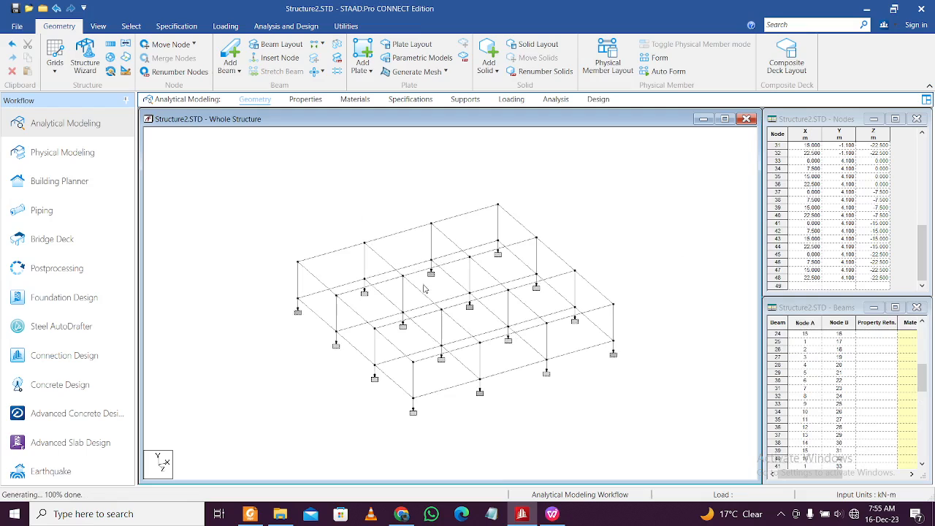
Isolate the 4.1 m level beams in a new view in the active window and show them in plan
{"action": "left_click", "coordinate": [98, 26]}
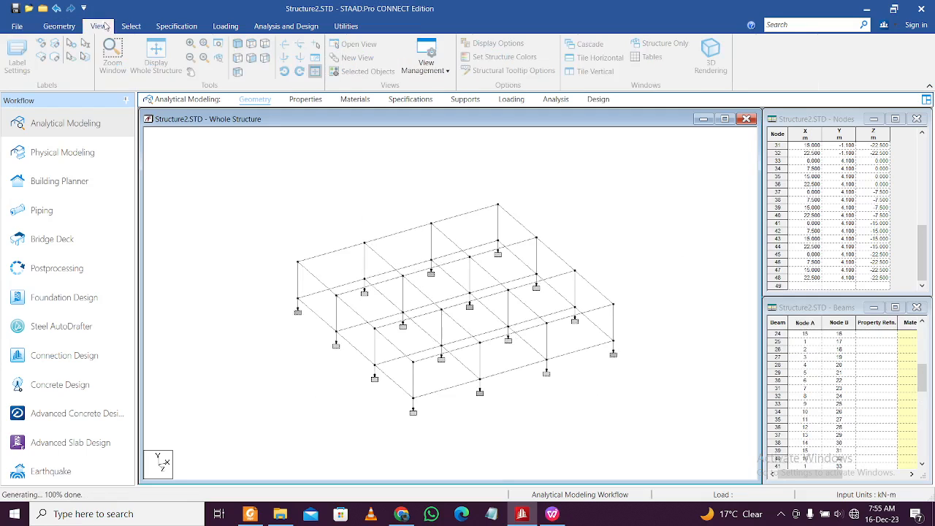
{"action": "left_click", "coordinate": [263, 64]}
{"action": "left_click_drag", "start_coordinate": [222, 240], "coordinate": [694, 262]}
{"action": "right_click", "coordinate": [695, 262]}
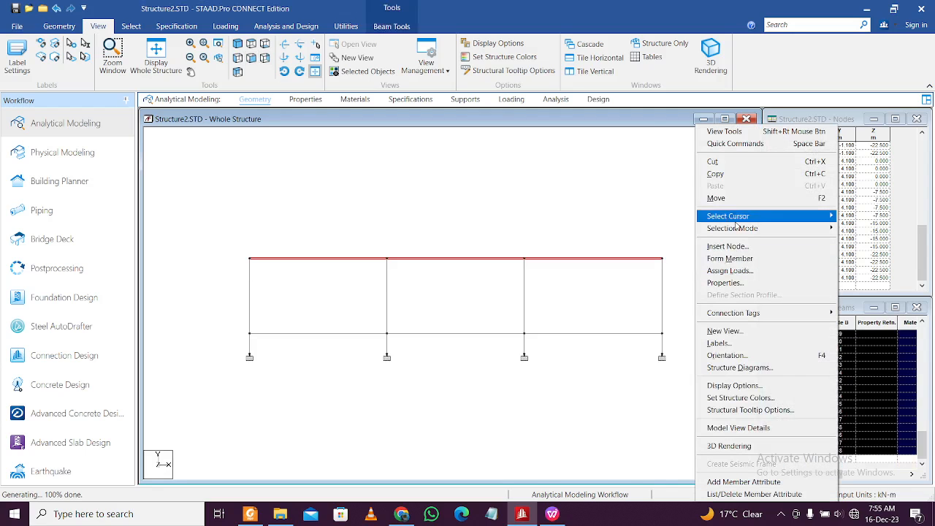
{"action": "left_click", "coordinate": [733, 331]}
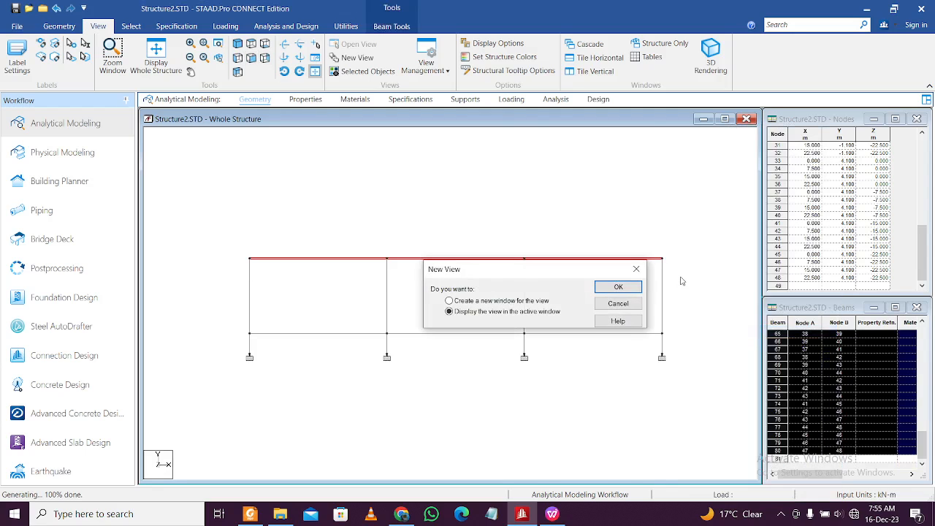
{"action": "left_click", "coordinate": [618, 286]}
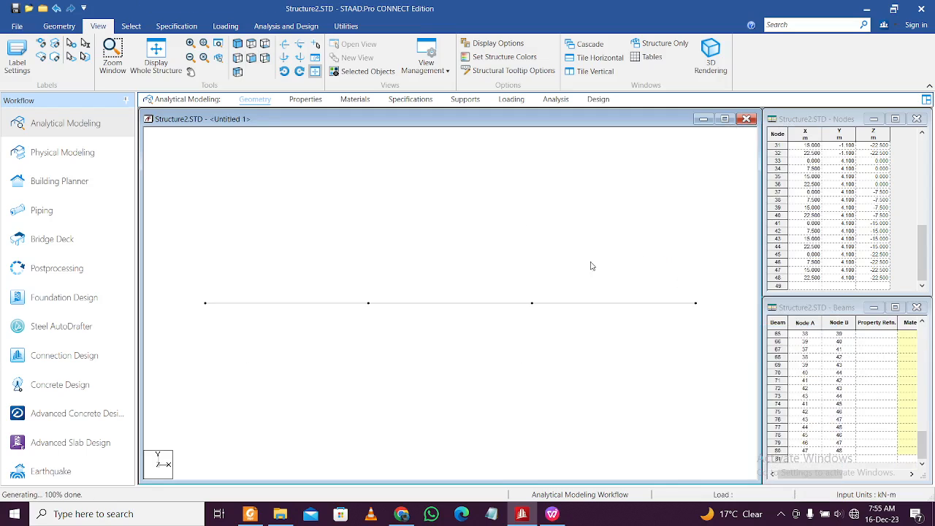
{"action": "left_click", "coordinate": [251, 43]}
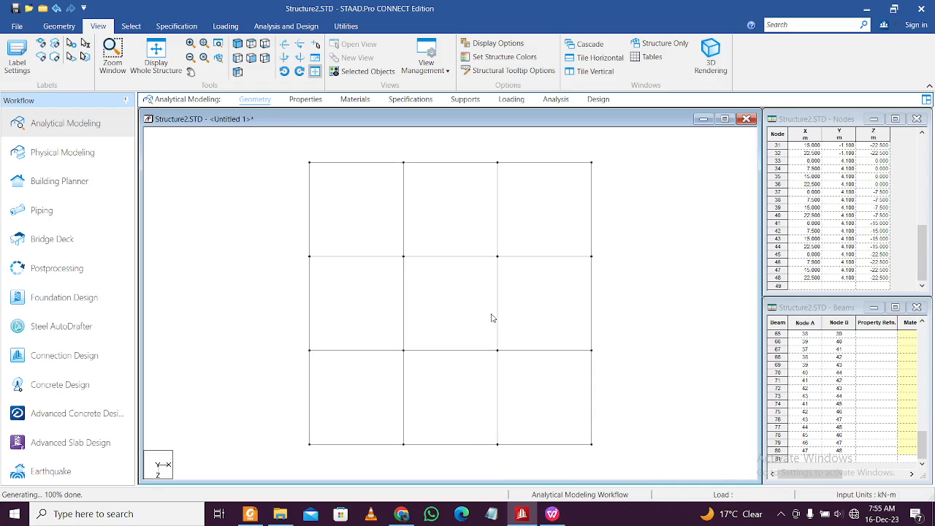
{"action": "scroll", "coordinate": [491, 318], "scroll_direction": "down", "scroll_amount": 1}
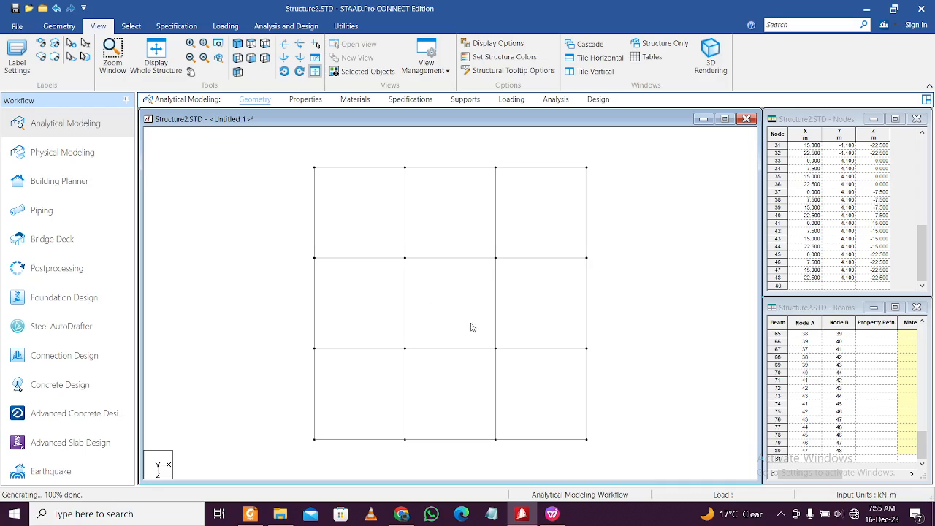
{"action": "middle_click_drag", "start_coordinate": [472, 328], "coordinate": [474, 339]}
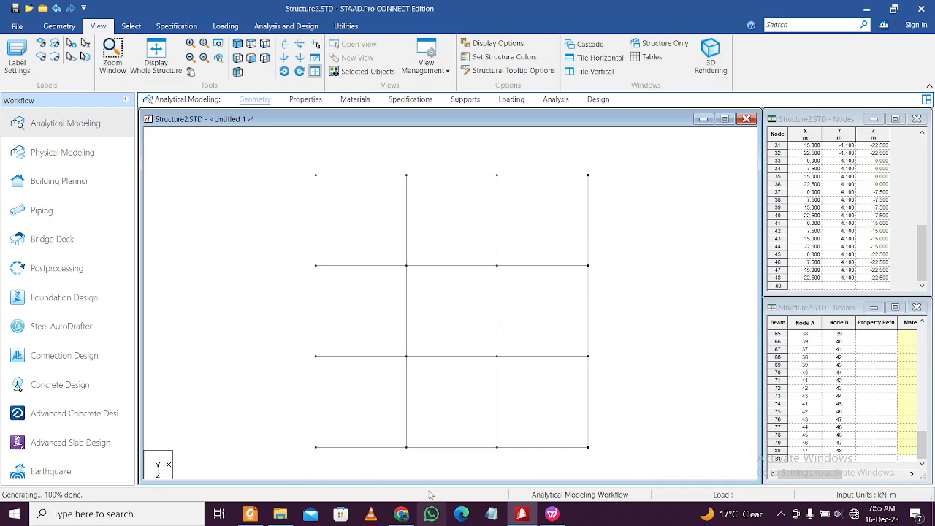
Switch to Manual Design.pdf in Foxit Reader and examine the framing plan's secondary beam (F.B.) layout in each panel
{"action": "left_click", "coordinate": [250, 513]}
{"action": "scroll", "coordinate": [385, 327], "scroll_direction": "down", "scroll_amount": 2}
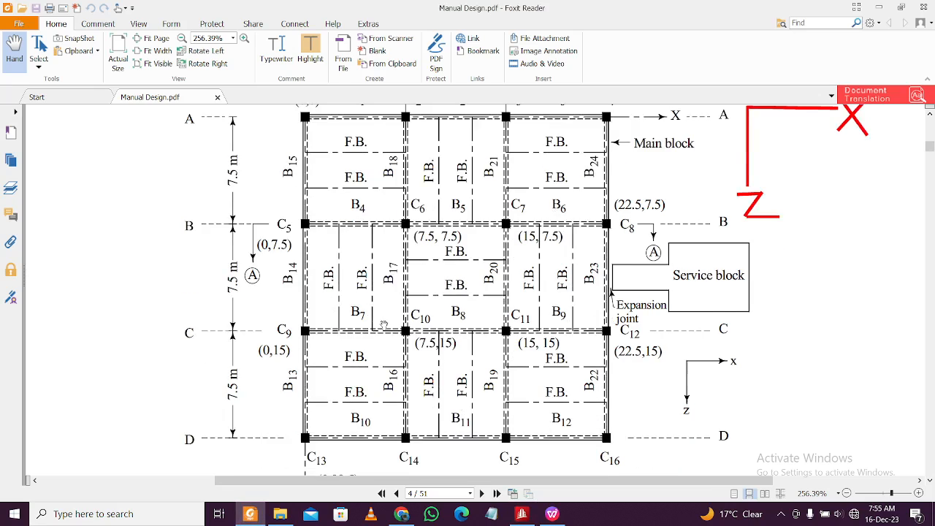
{"action": "scroll", "coordinate": [385, 326], "scroll_direction": "up", "scroll_amount": 1}
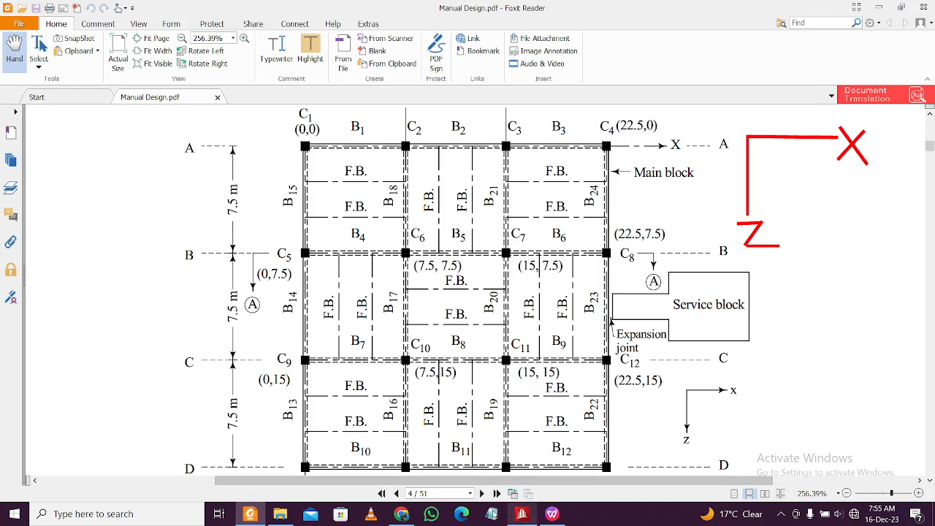
{"action": "left_click", "coordinate": [528, 515]}
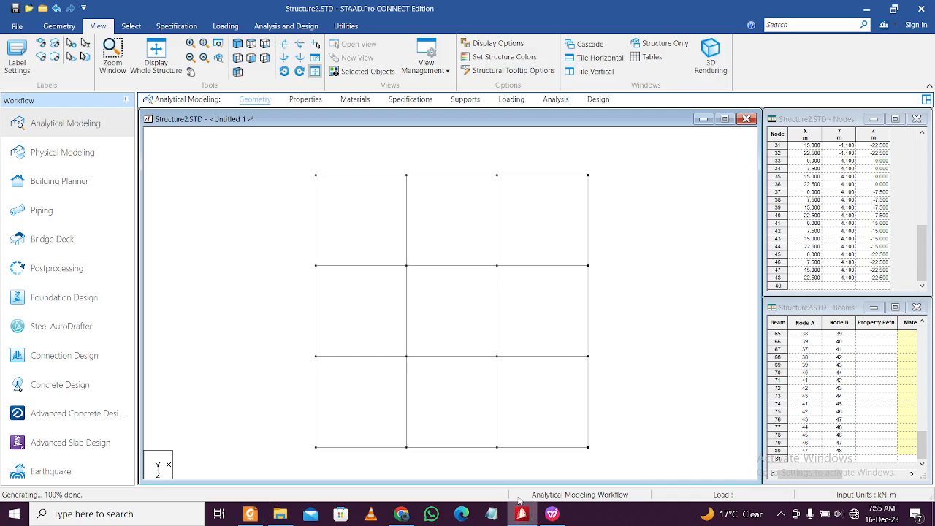
{"action": "left_click", "coordinate": [525, 515]}
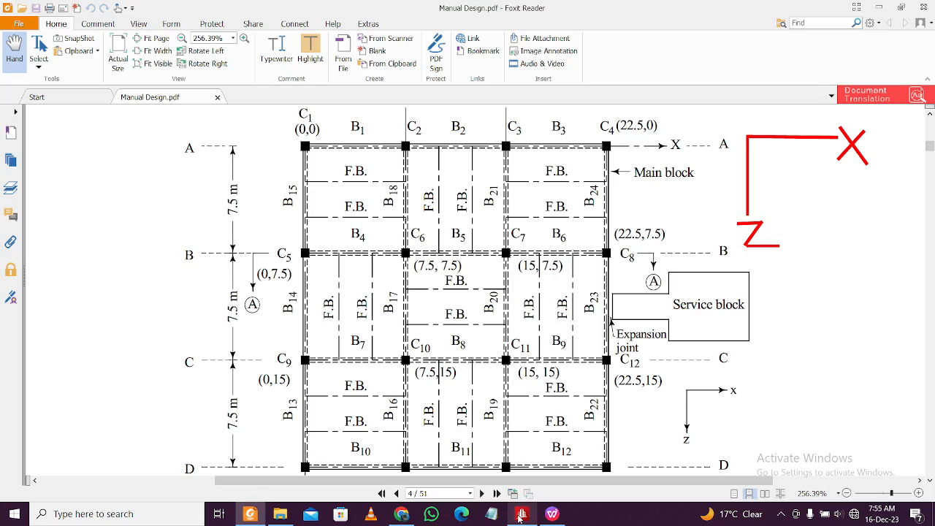
Switch to STAAD.Pro and insert n = 2 intermediate points in each of the 18 slab-level beams that support secondary beams
{"action": "left_click", "coordinate": [525, 515]}
{"action": "left_click", "coordinate": [310, 207]}
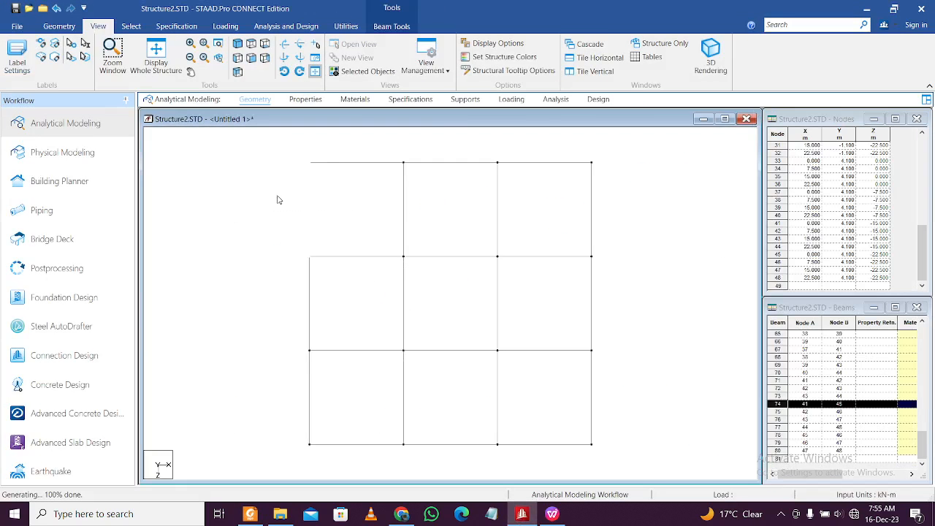
{"action": "left_click", "coordinate": [404, 208], "text": "ctrl"}
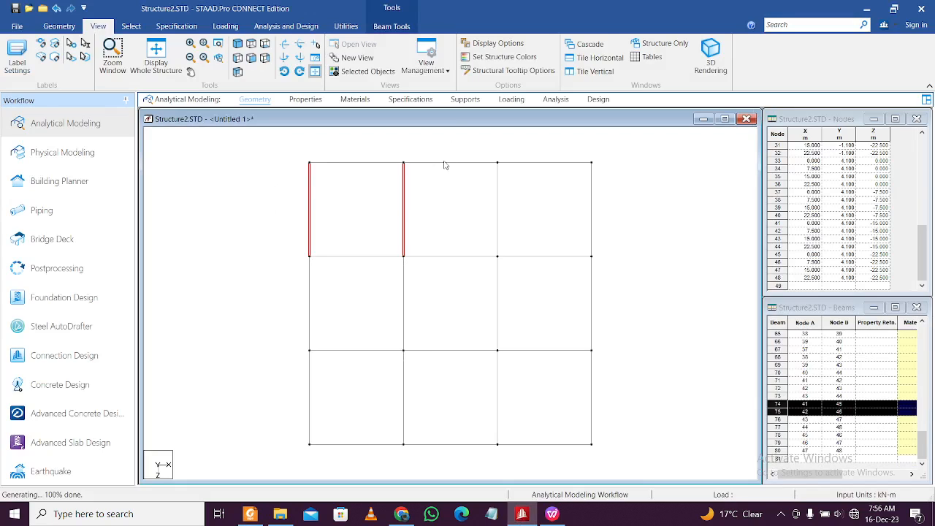
{"action": "left_click", "coordinate": [445, 162], "text": "ctrl"}
{"action": "left_click", "coordinate": [447, 257], "text": "ctrl"}
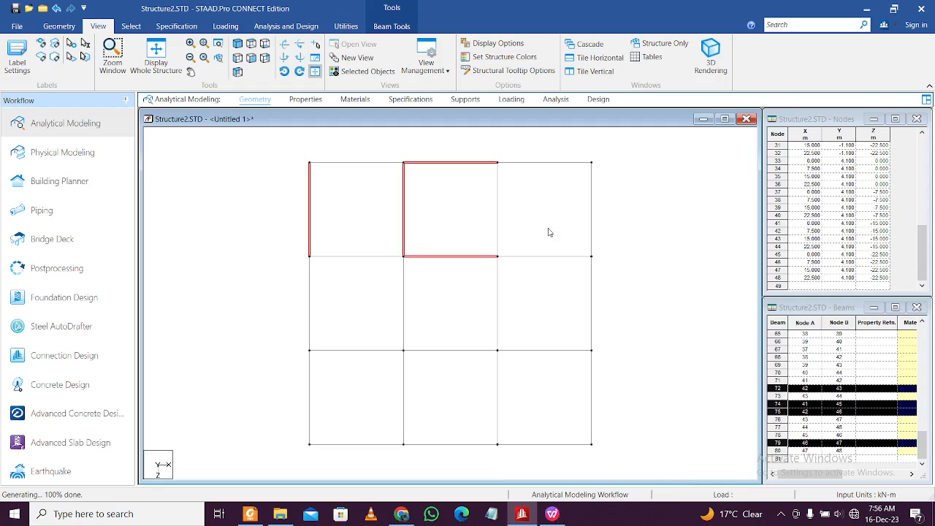
{"action": "left_click", "coordinate": [498, 210], "text": "ctrl"}
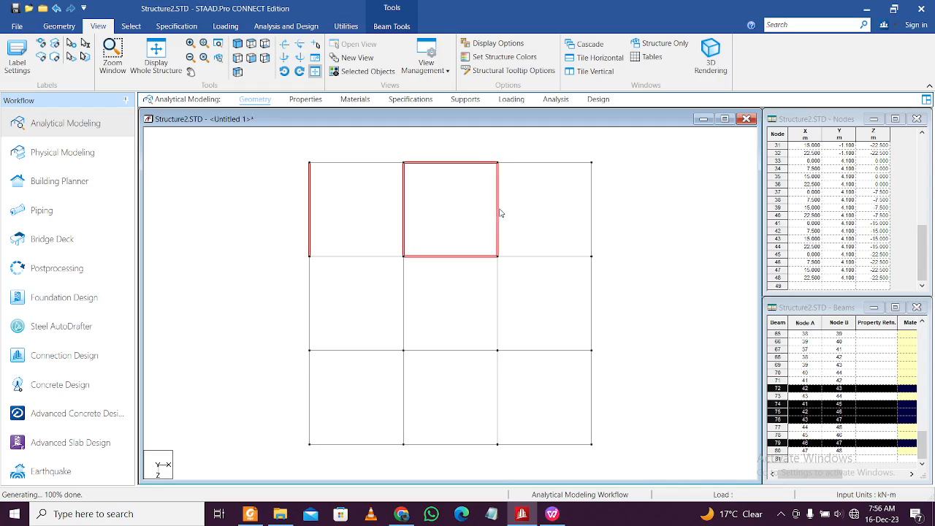
{"action": "left_click", "coordinate": [590, 220], "text": "ctrl"}
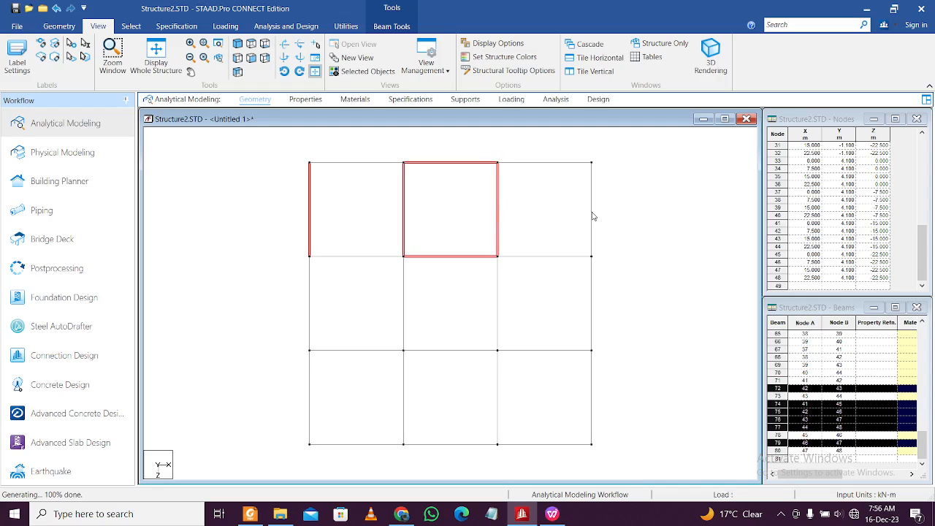
{"action": "left_click", "coordinate": [358, 257], "text": "ctrl"}
{"action": "left_click", "coordinate": [367, 352], "text": "ctrl"}
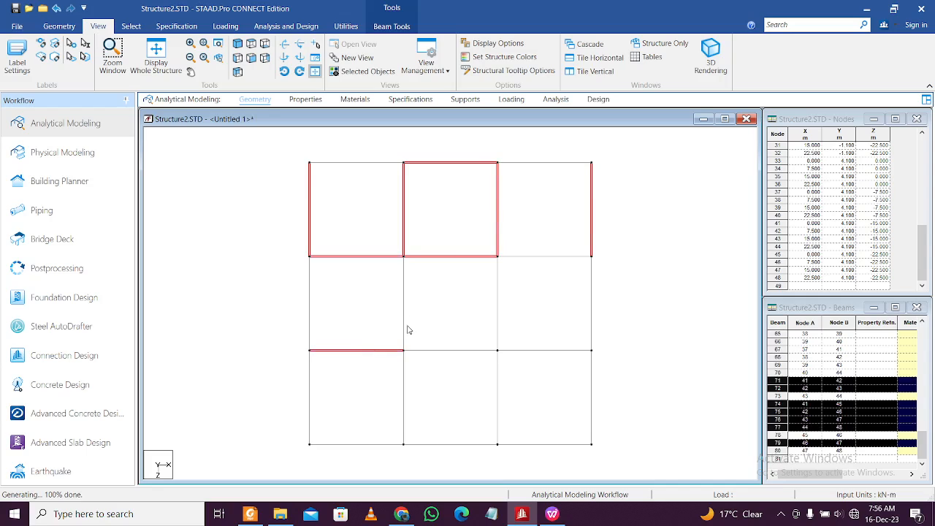
{"action": "left_click", "coordinate": [403, 314], "text": "ctrl"}
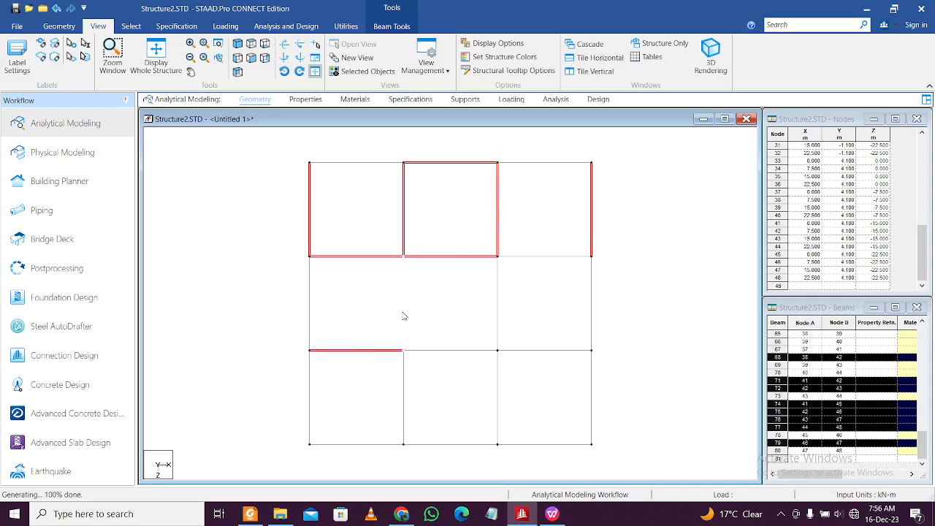
{"action": "left_click", "coordinate": [499, 315], "text": "ctrl"}
{"action": "left_click", "coordinate": [560, 257], "text": "ctrl"}
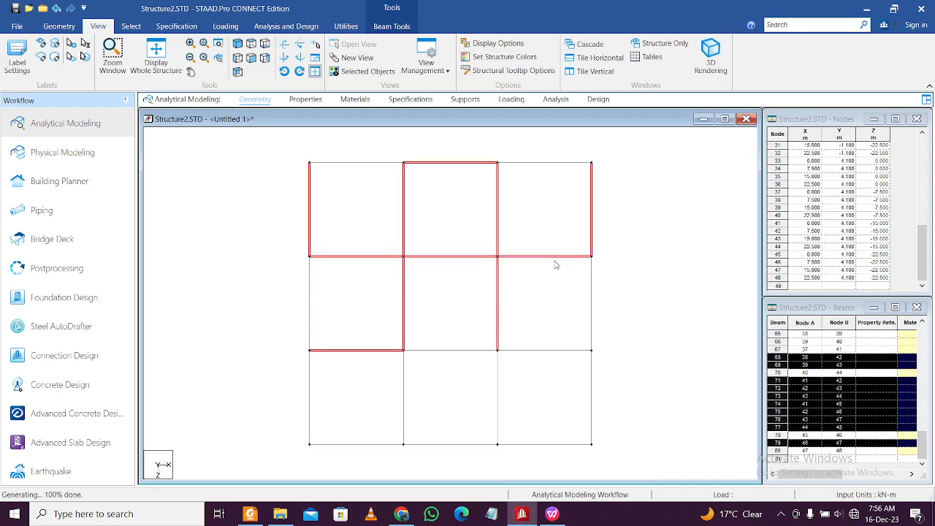
{"action": "left_click", "coordinate": [534, 351], "text": "ctrl"}
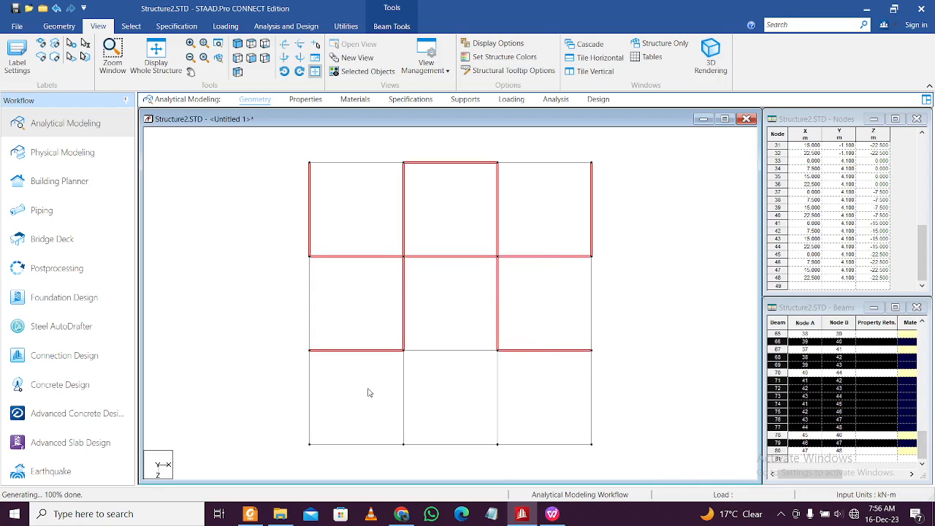
{"action": "left_click", "coordinate": [310, 396], "text": "ctrl"}
{"action": "left_click", "coordinate": [406, 399], "text": "ctrl"}
{"action": "left_click", "coordinate": [460, 351], "text": "ctrl"}
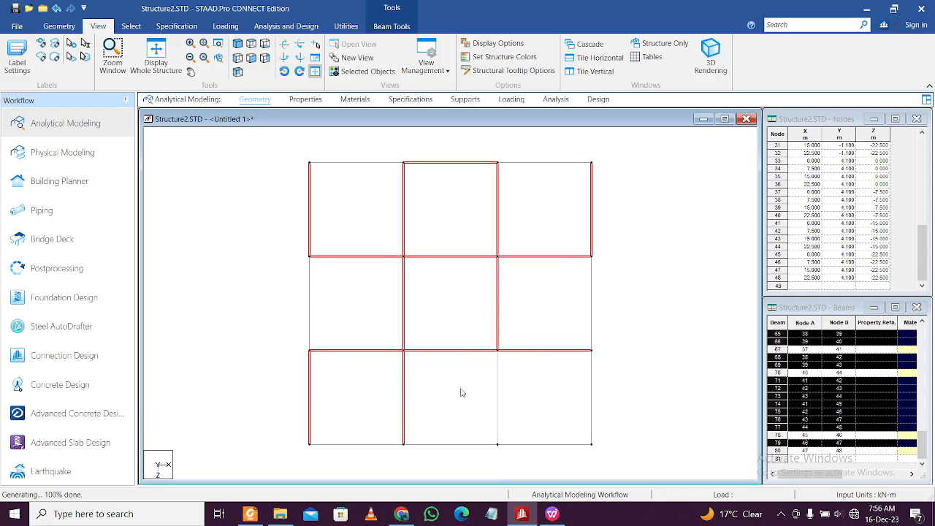
{"action": "left_click", "coordinate": [456, 444], "text": "ctrl"}
{"action": "left_click", "coordinate": [499, 400], "text": "ctrl"}
{"action": "left_click", "coordinate": [589, 406], "text": "ctrl"}
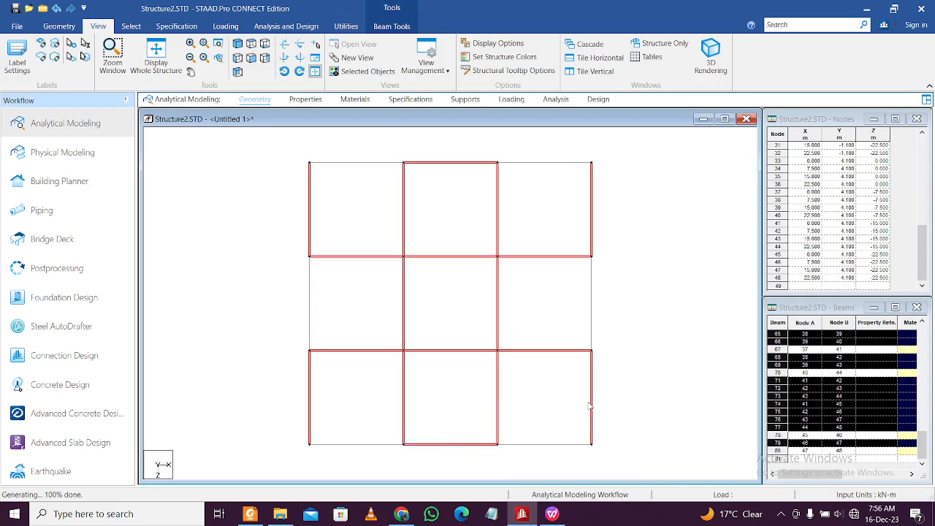
{"action": "right_click", "coordinate": [545, 396]}
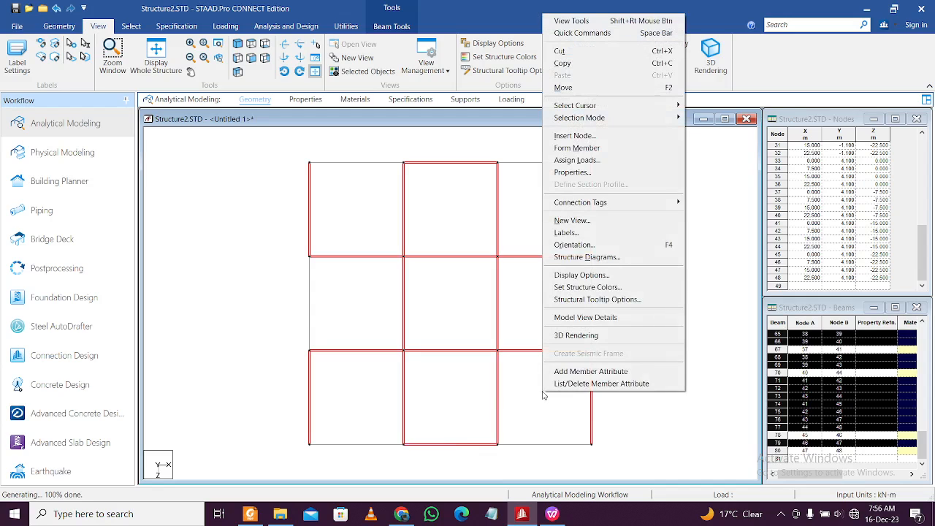
{"action": "left_click", "coordinate": [598, 137]}
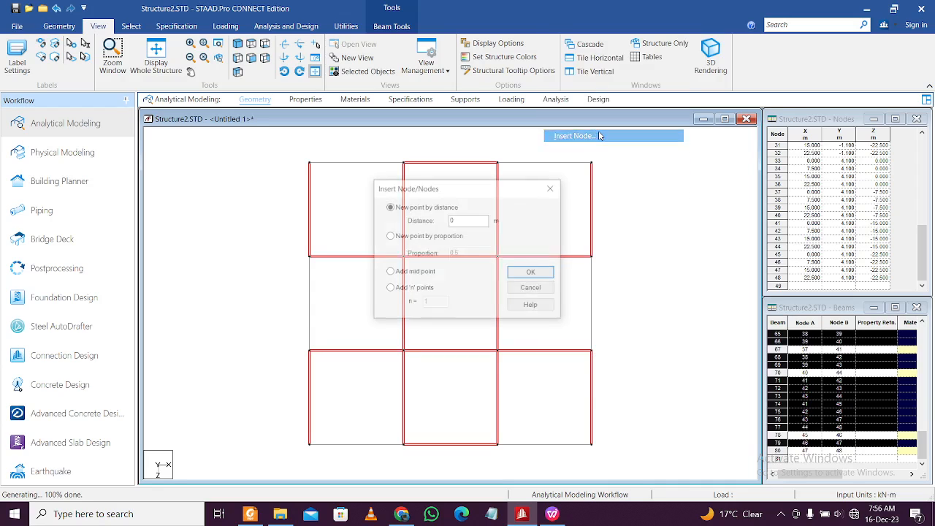
{"action": "left_click", "coordinate": [404, 290]}
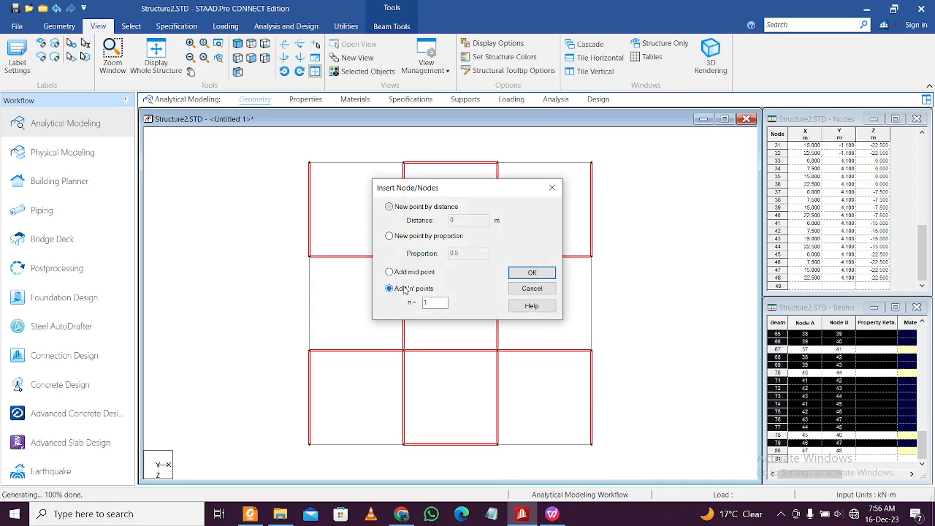
{"action": "left_click_drag", "start_coordinate": [430, 302], "coordinate": [411, 299]}
{"action": "type", "text": "2"}
{"action": "left_click", "coordinate": [537, 273]}
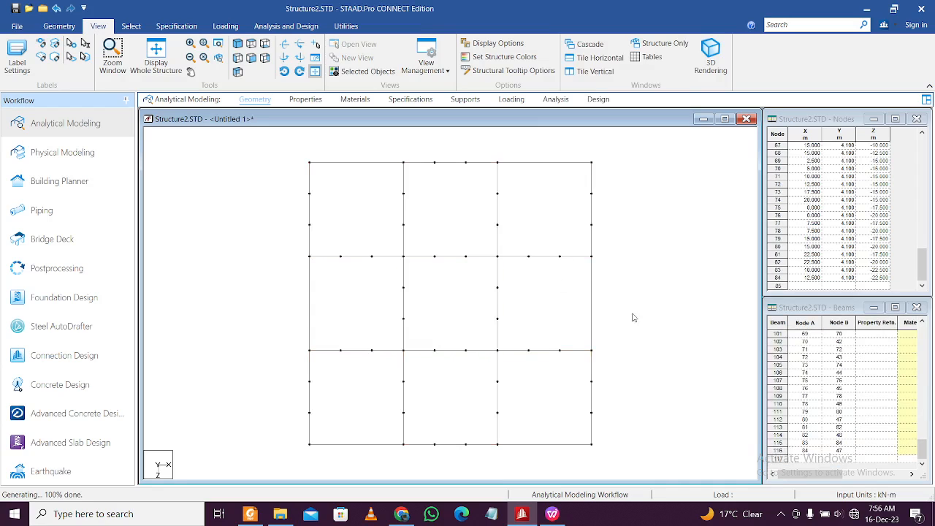
Add two secondary beams in each panel between grids A and B, along X in the outer panels and along Z in the middle one
{"action": "left_click", "coordinate": [60, 27]}
{"action": "left_click", "coordinate": [230, 51]}
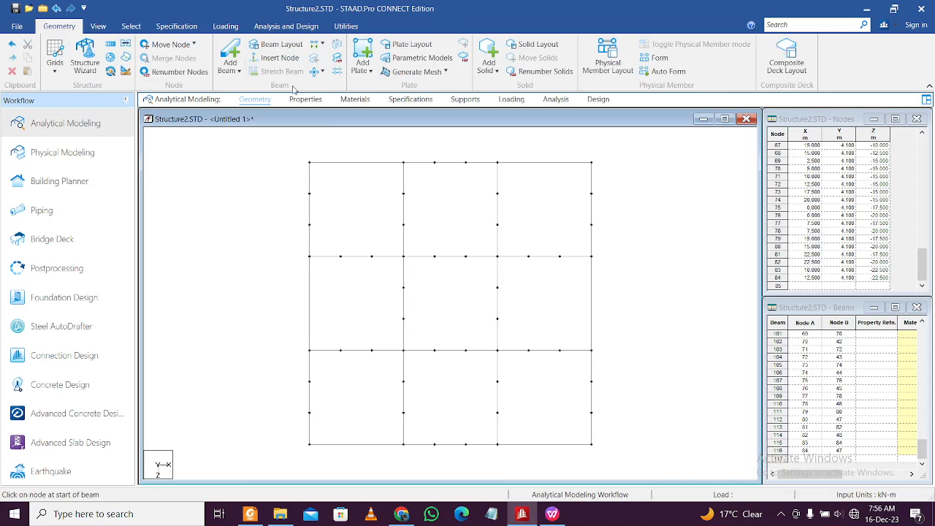
{"action": "mouse_move", "coordinate": [309, 194]}
{"action": "left_mouse_down"}
{"action": "mouse_move", "coordinate": [424, 202]}
{"action": "mouse_move", "coordinate": [403, 193]}
{"action": "left_mouse_up"}
{"action": "left_click_drag", "start_coordinate": [310, 225], "coordinate": [403, 224]}
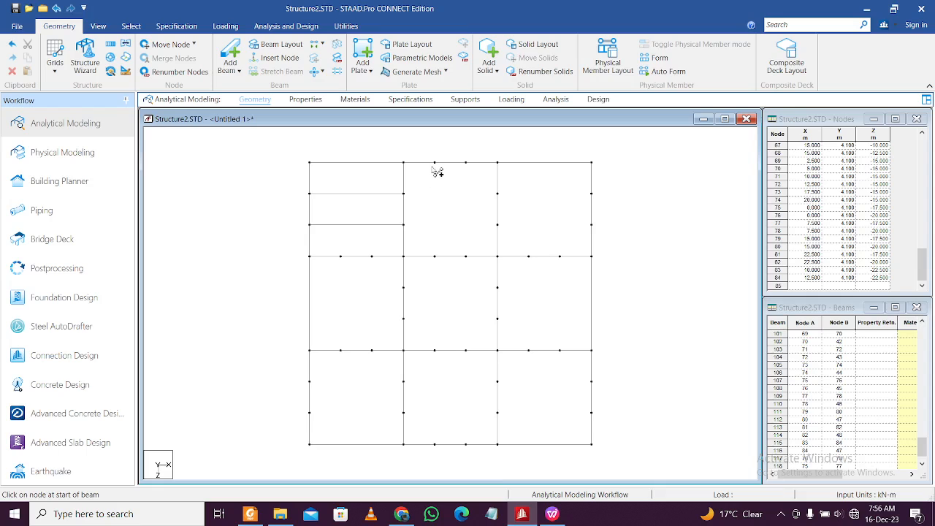
{"action": "left_click_drag", "start_coordinate": [435, 256], "coordinate": [435, 162]}
{"action": "mouse_move", "coordinate": [468, 255]}
{"action": "left_mouse_down"}
{"action": "mouse_move", "coordinate": [476, 157]}
{"action": "mouse_move", "coordinate": [465, 162]}
{"action": "left_mouse_up"}
{"action": "mouse_move", "coordinate": [498, 224]}
{"action": "left_mouse_down"}
{"action": "mouse_move", "coordinate": [573, 215]}
{"action": "mouse_move", "coordinate": [599, 229]}
{"action": "mouse_move", "coordinate": [592, 224]}
{"action": "left_mouse_up"}
{"action": "left_click_drag", "start_coordinate": [498, 194], "coordinate": [590, 197]}
Add two secondary beams in each panel between grids B and C, along Z in the outer panels and along X in the central one
{"action": "left_click_drag", "start_coordinate": [342, 351], "coordinate": [350, 265]}
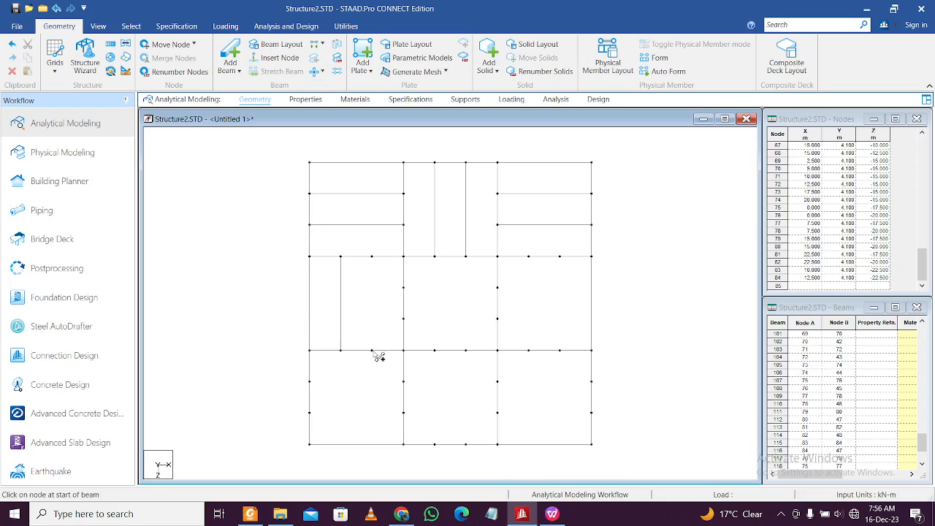
{"action": "left_click_drag", "start_coordinate": [374, 353], "coordinate": [378, 261]}
{"action": "left_click_drag", "start_coordinate": [403, 319], "coordinate": [500, 326]}
{"action": "left_click_drag", "start_coordinate": [405, 288], "coordinate": [504, 295]}
{"action": "left_click_drag", "start_coordinate": [530, 354], "coordinate": [534, 258]}
{"action": "left_click_drag", "start_coordinate": [560, 354], "coordinate": [568, 264]}
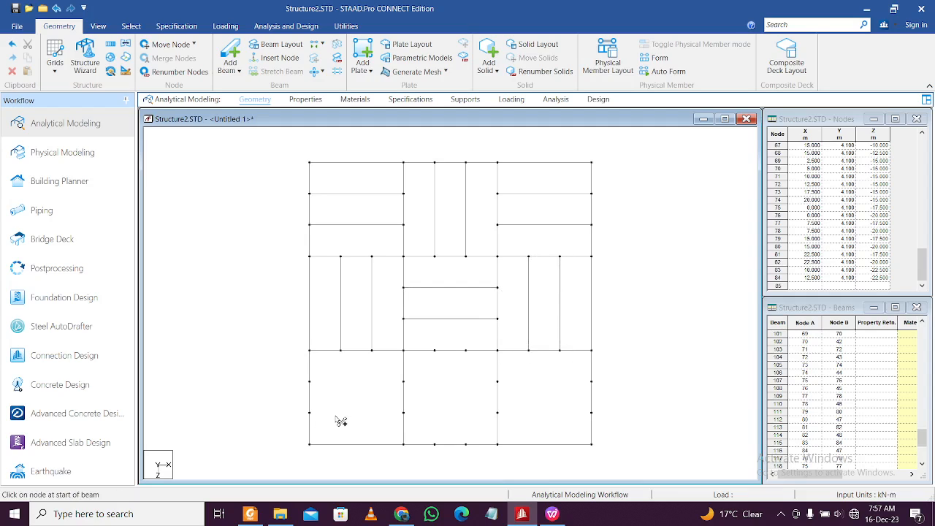
Add two secondary beams in each panel between grids C and D, along X in the outer panels and along Z in the middle one
{"action": "left_click_drag", "start_coordinate": [312, 415], "coordinate": [404, 414]}
{"action": "left_click_drag", "start_coordinate": [317, 382], "coordinate": [404, 382]}
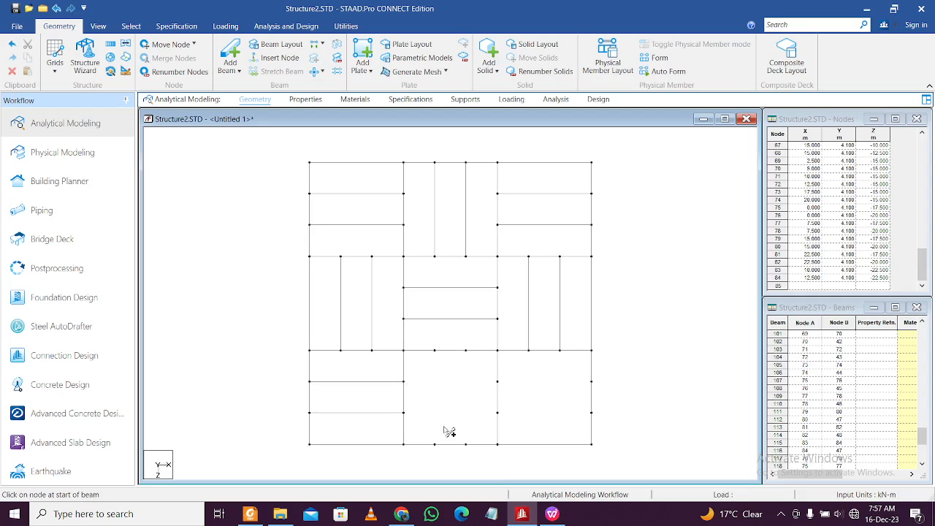
{"action": "left_click_drag", "start_coordinate": [441, 448], "coordinate": [440, 355]}
{"action": "left_click_drag", "start_coordinate": [466, 443], "coordinate": [468, 352]}
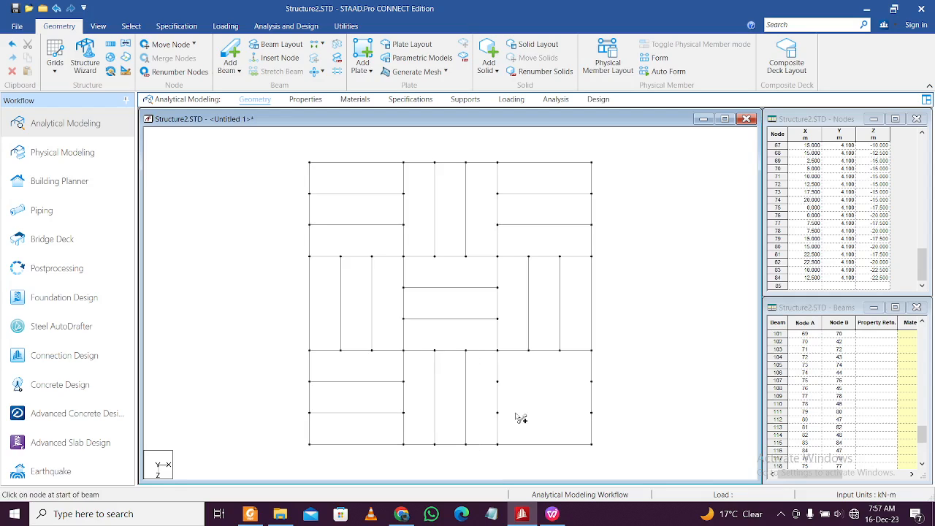
{"action": "left_click_drag", "start_coordinate": [503, 418], "coordinate": [592, 415]}
{"action": "left_click_drag", "start_coordinate": [504, 389], "coordinate": [594, 386]}
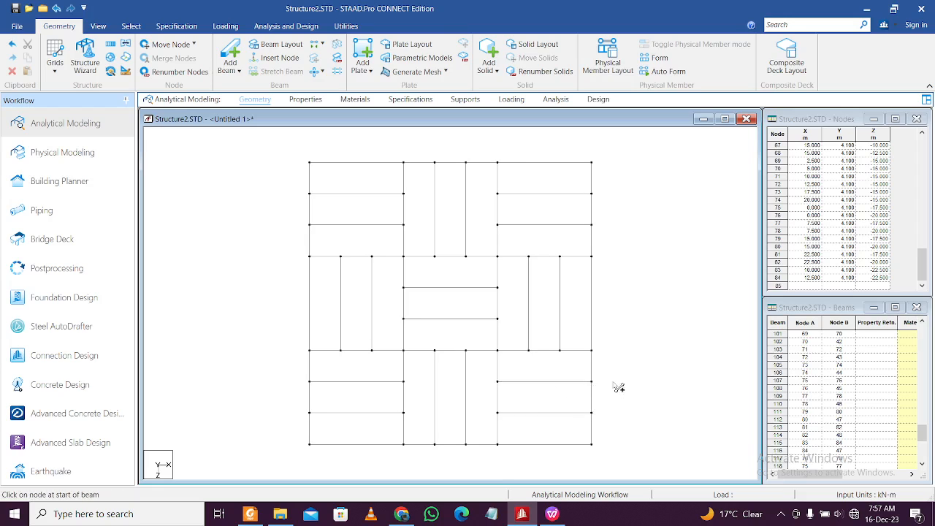
{"action": "scroll", "coordinate": [568, 321], "scroll_direction": "up", "scroll_amount": 3}
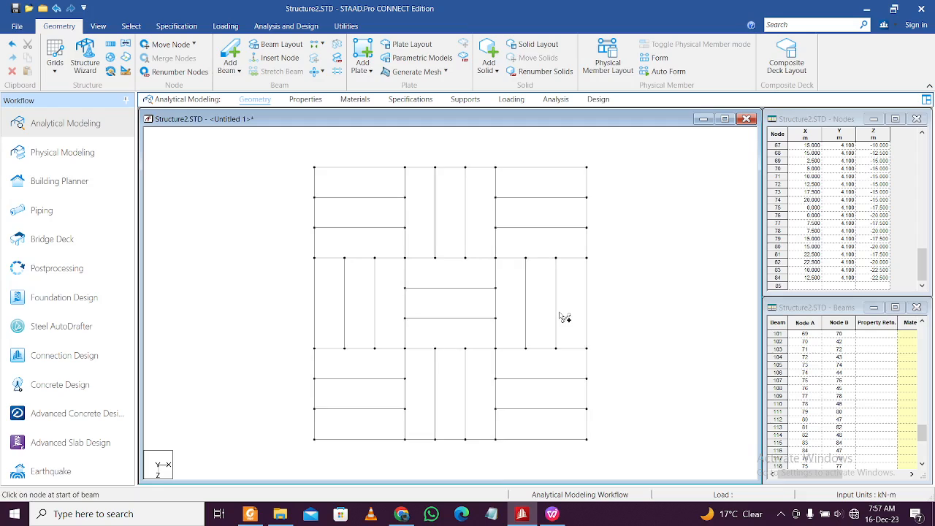
{"action": "scroll", "coordinate": [563, 304], "scroll_direction": "down", "scroll_amount": 2}
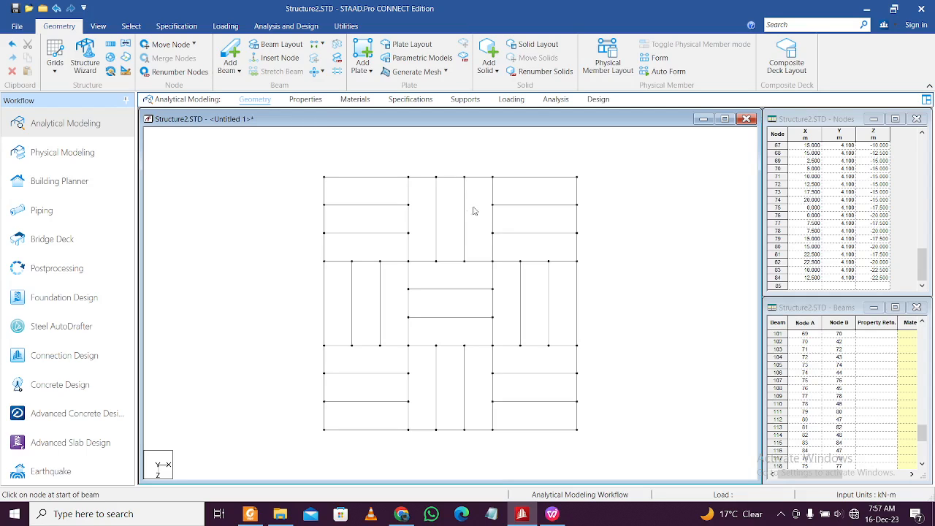
{"action": "left_click", "coordinate": [366, 203]}
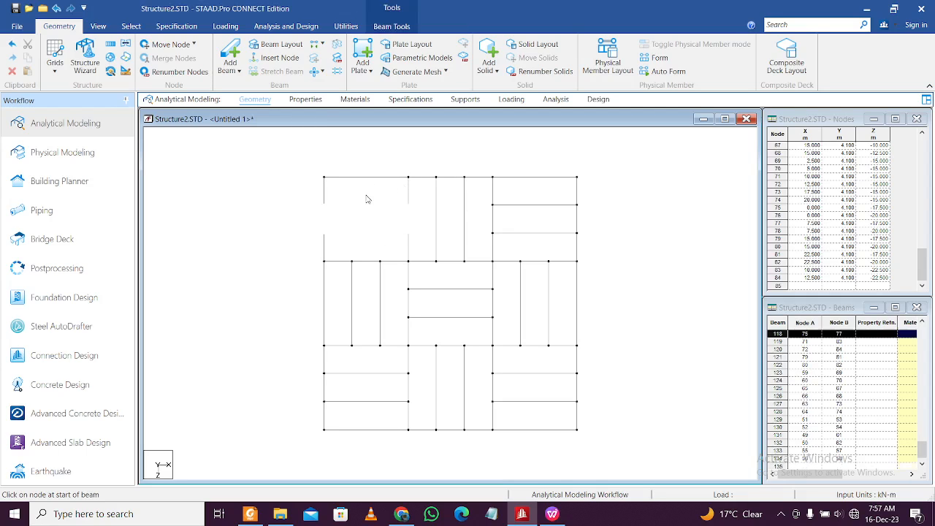
{"action": "left_click_drag", "start_coordinate": [478, 230], "coordinate": [424, 211]}
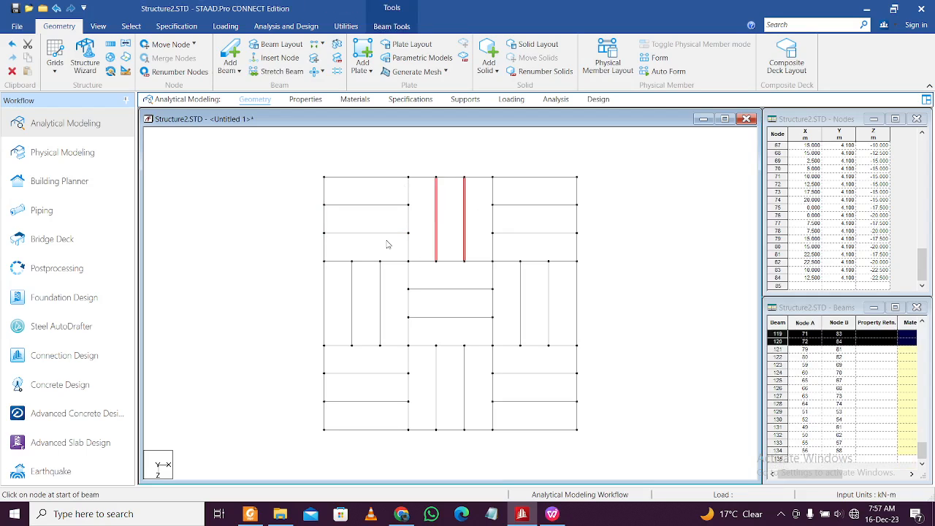
{"action": "left_click_drag", "start_coordinate": [386, 240], "coordinate": [369, 195]}
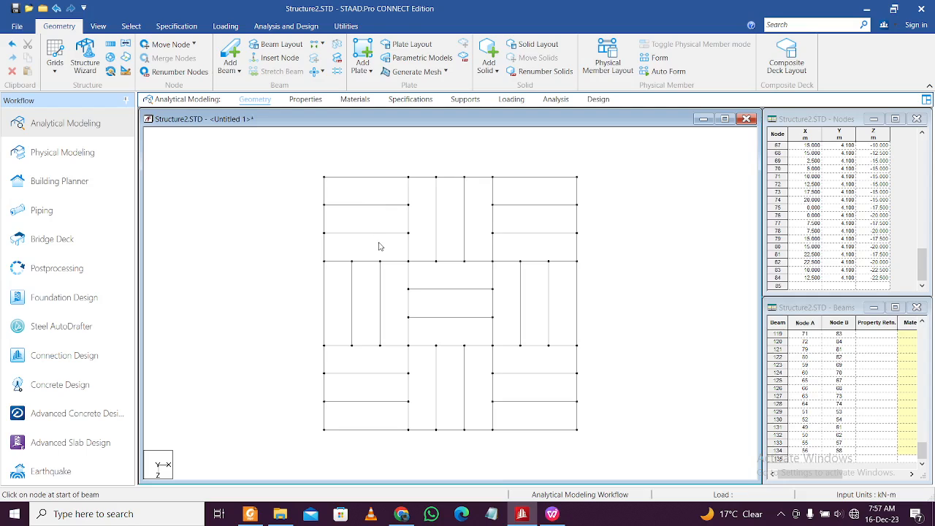
{"action": "left_click_drag", "start_coordinate": [379, 243], "coordinate": [364, 202]}
{"action": "left_click", "coordinate": [364, 204]}
{"action": "left_click", "coordinate": [331, 187]}
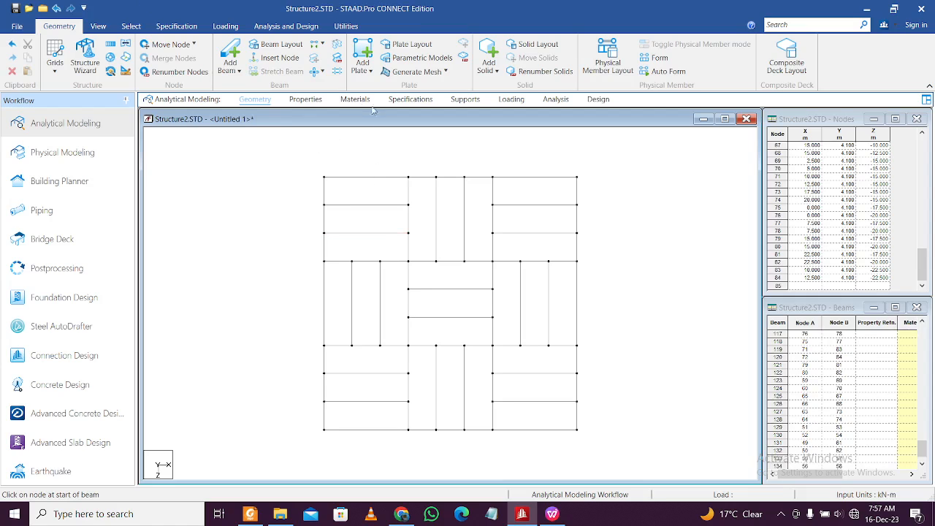
{"action": "left_click", "coordinate": [409, 99]}
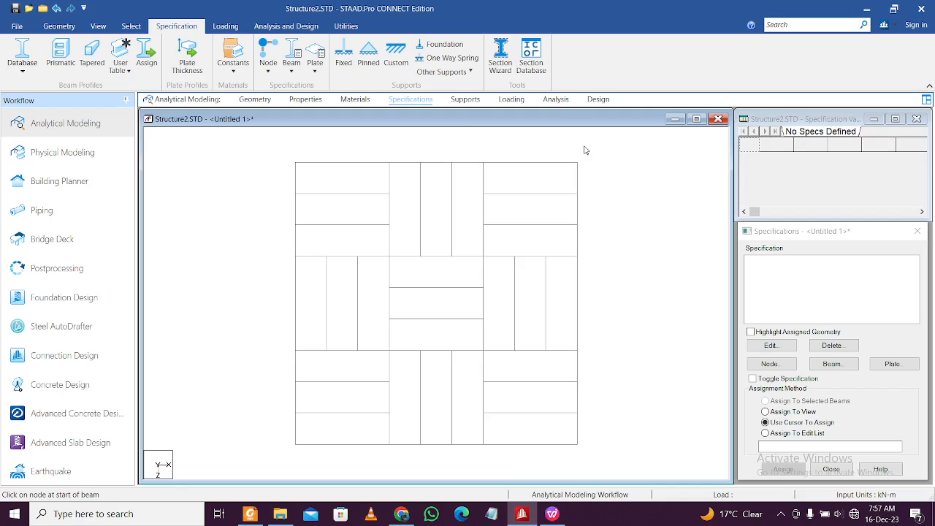
{"action": "left_click", "coordinate": [841, 363]}
{"action": "left_click_drag", "start_coordinate": [821, 246], "coordinate": [576, 187]}
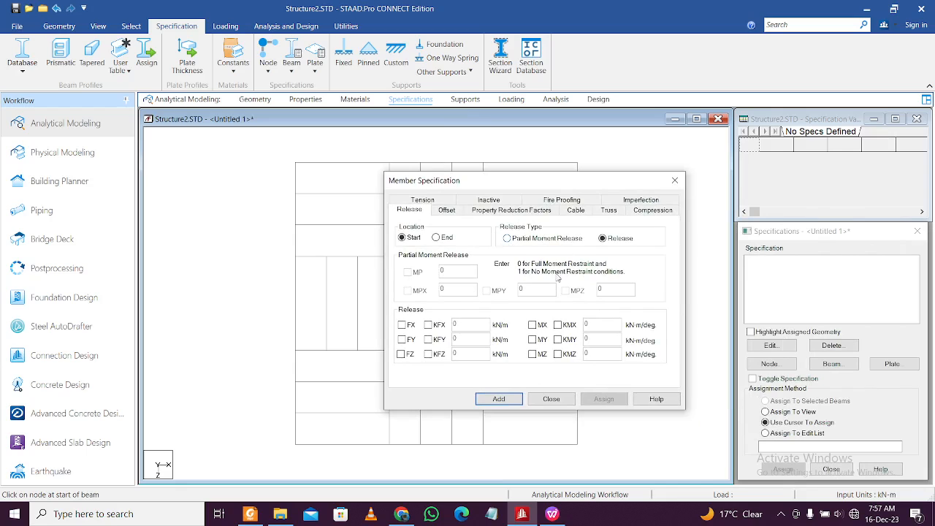
{"action": "left_click", "coordinate": [532, 325]}
{"action": "left_click", "coordinate": [532, 339]}
{"action": "left_click", "coordinate": [533, 355]}
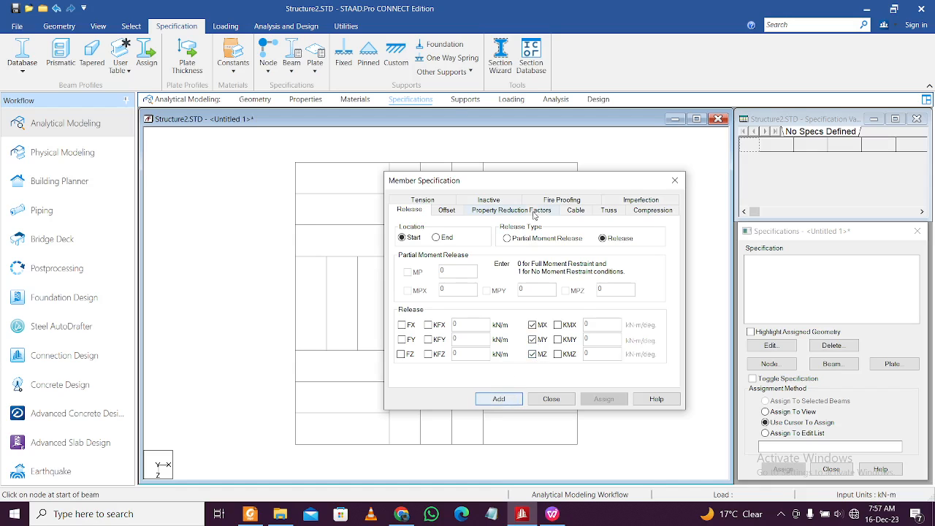
{"action": "left_click", "coordinate": [672, 181]}
Show the Beam Ends labels with start and end colours on the slab-level beams and uncover the plan view
{"action": "right_click", "coordinate": [650, 180]}
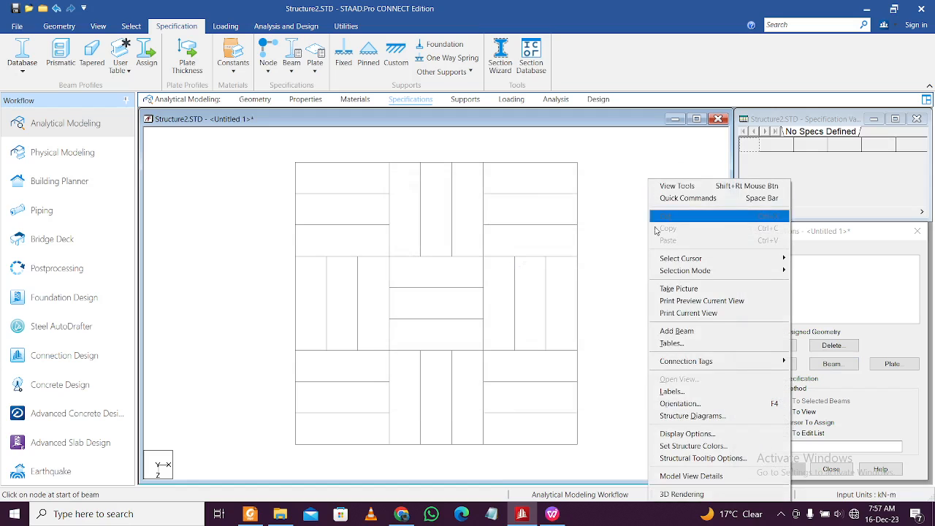
{"action": "left_click", "coordinate": [670, 391]}
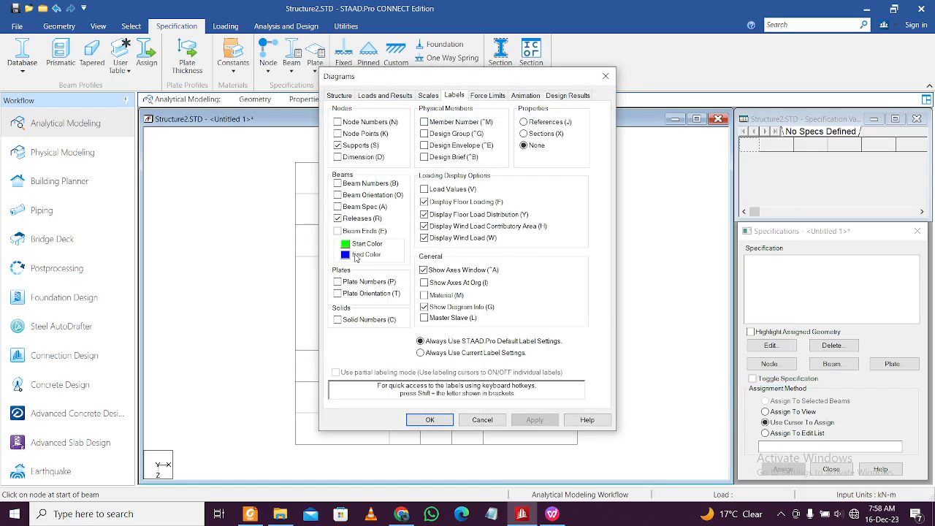
{"action": "left_click", "coordinate": [342, 232]}
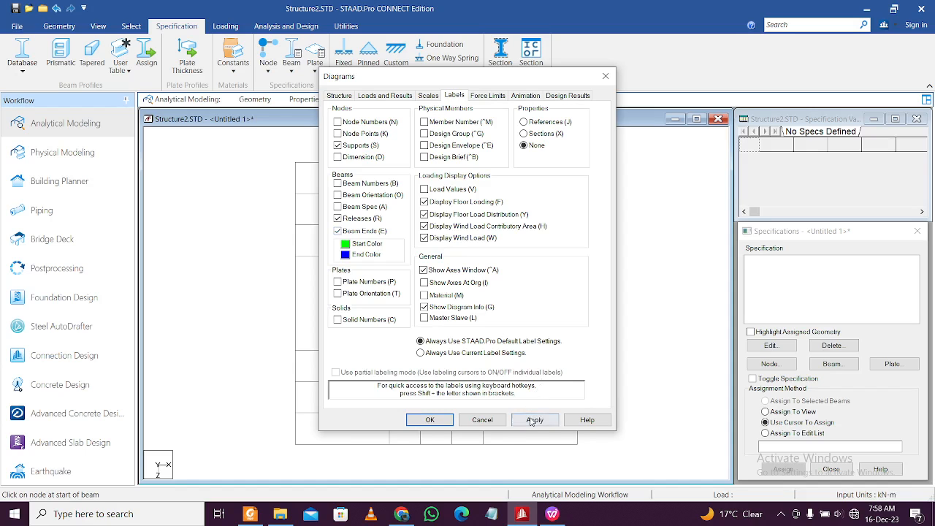
{"action": "left_click", "coordinate": [535, 419]}
{"action": "left_click_drag", "start_coordinate": [523, 79], "coordinate": [795, 89]}
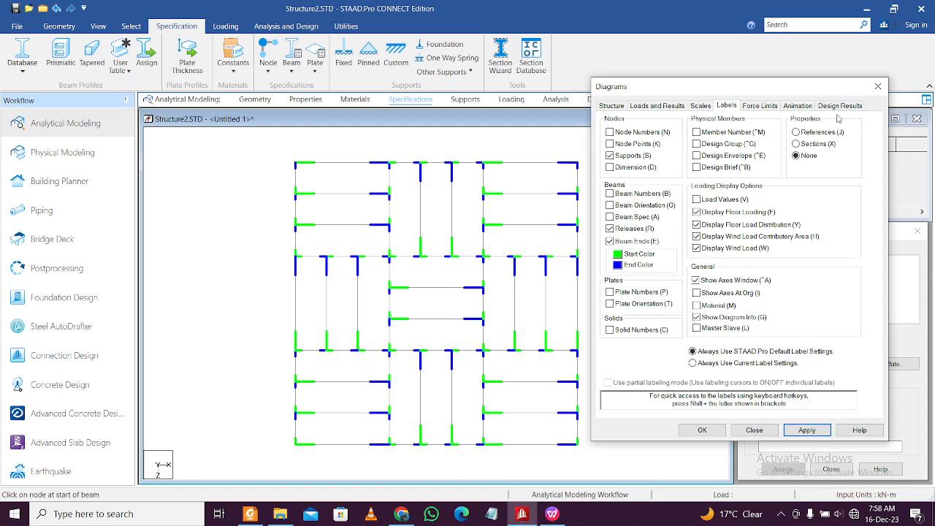
Turn off the Beam Ends labels and close the label settings
{"action": "left_click", "coordinate": [610, 242]}
{"action": "left_click", "coordinate": [807, 429]}
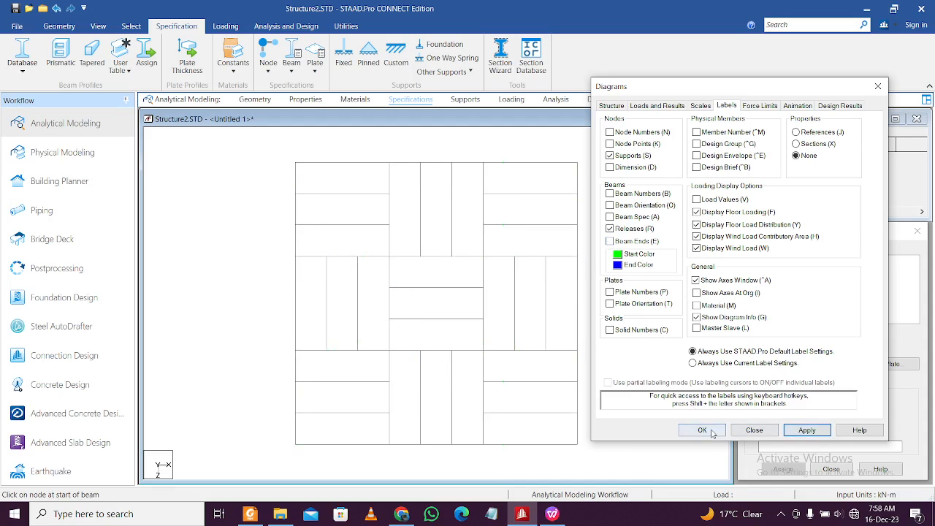
{"action": "left_click", "coordinate": [702, 430]}
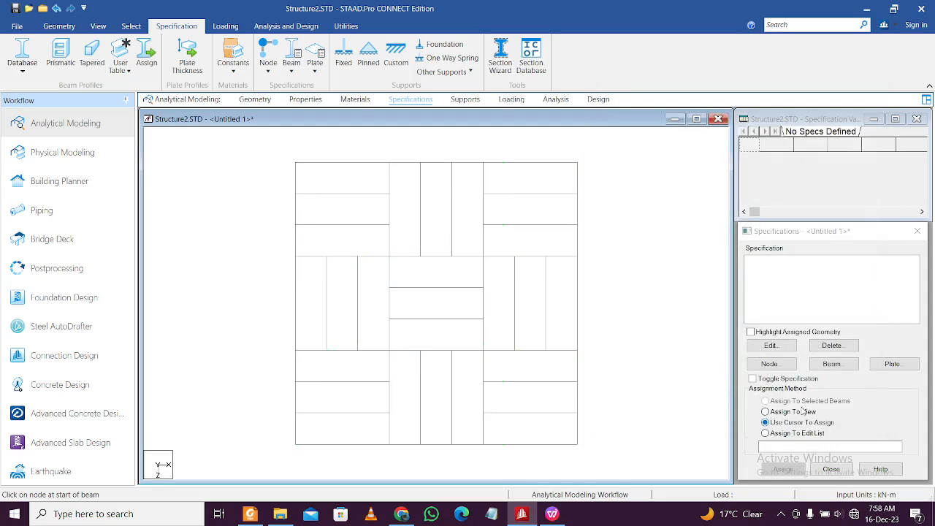
Create a beam release specification at the member start with MX, MY and MZ released
{"action": "left_click", "coordinate": [830, 364]}
{"action": "left_click_drag", "start_coordinate": [801, 244], "coordinate": [456, 196]}
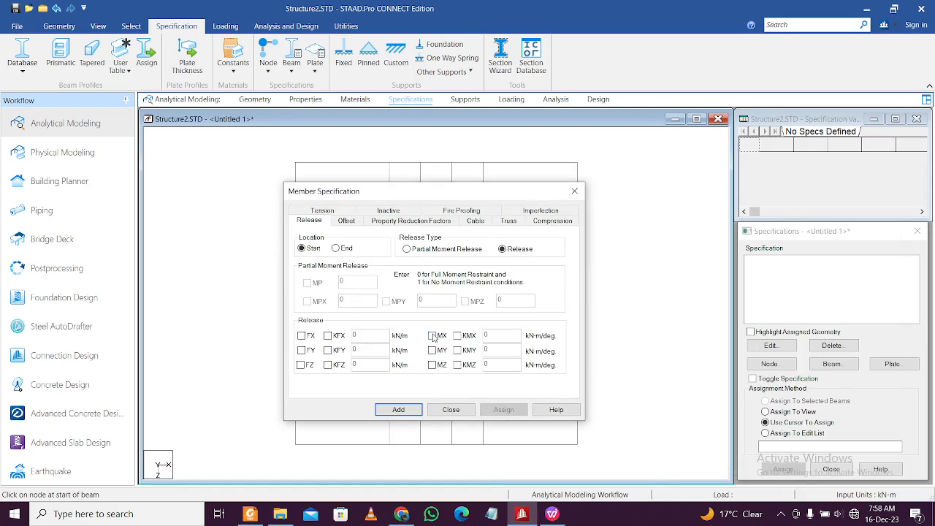
{"action": "left_click", "coordinate": [433, 337]}
{"action": "left_click", "coordinate": [432, 350]}
{"action": "left_click", "coordinate": [432, 365]}
{"action": "left_click", "coordinate": [399, 409]}
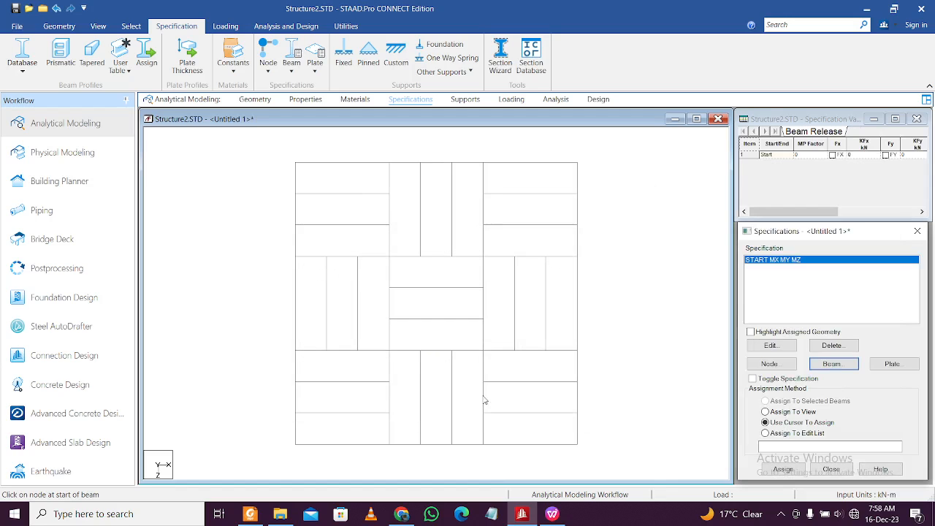
Create a second beam release specification at the member end with MX, MY and MZ released
{"action": "left_click", "coordinate": [834, 363]}
{"action": "left_click", "coordinate": [682, 298]}
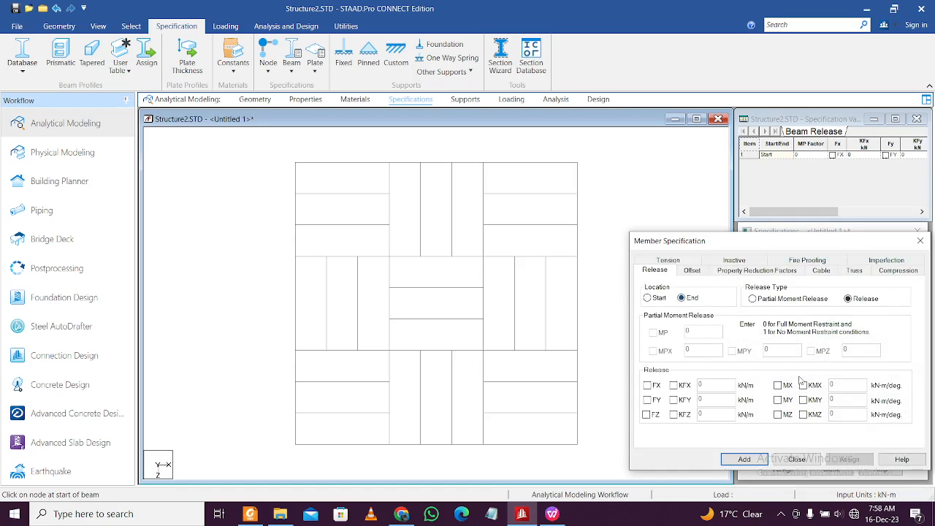
{"action": "left_click", "coordinate": [778, 385]}
{"action": "left_click", "coordinate": [779, 400]}
{"action": "left_click", "coordinate": [778, 414]}
{"action": "left_click", "coordinate": [744, 459]}
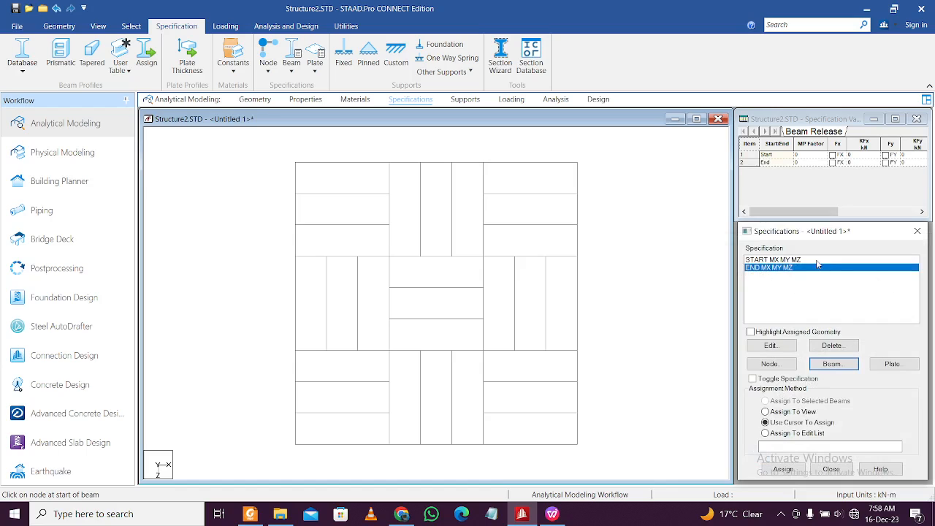
Assign the START MX MY MZ release to the two secondary beams in each of the nine slab panels
{"action": "left_click", "coordinate": [814, 261]}
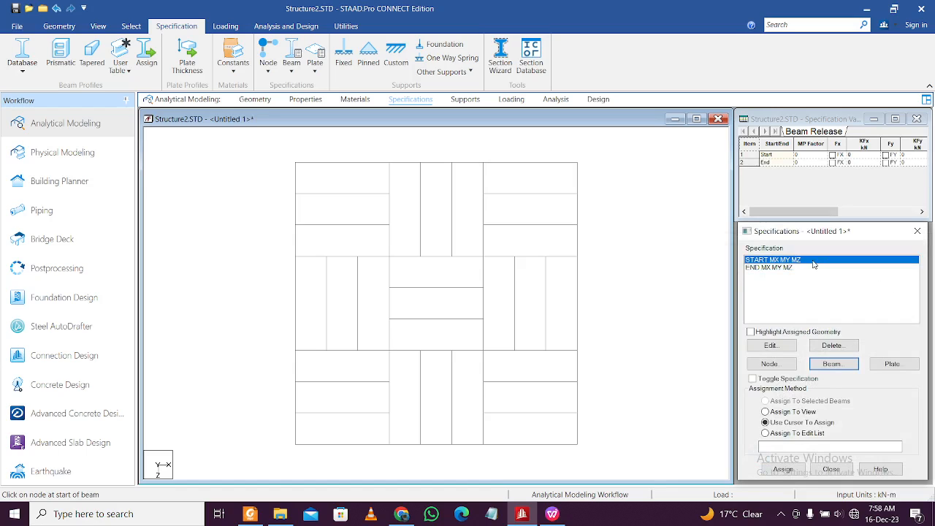
{"action": "left_click", "coordinate": [335, 231]}
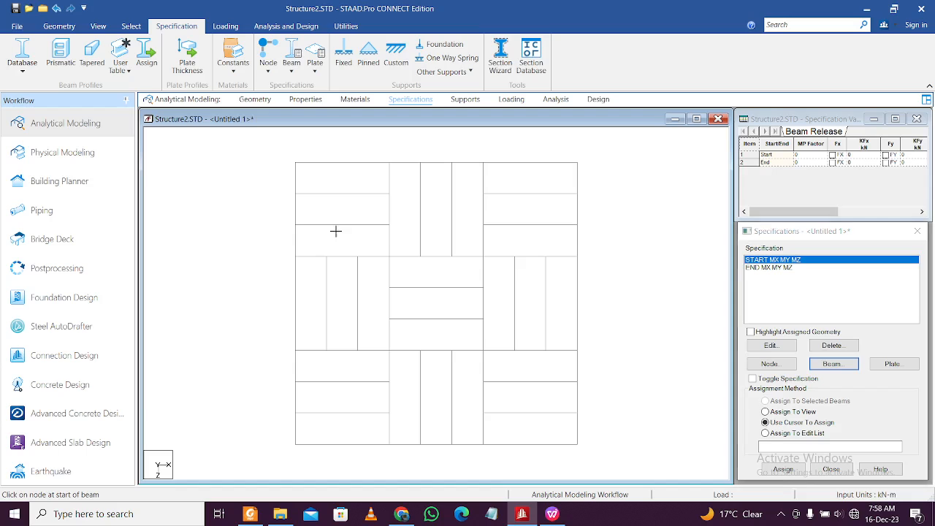
{"action": "left_click", "coordinate": [347, 195]}
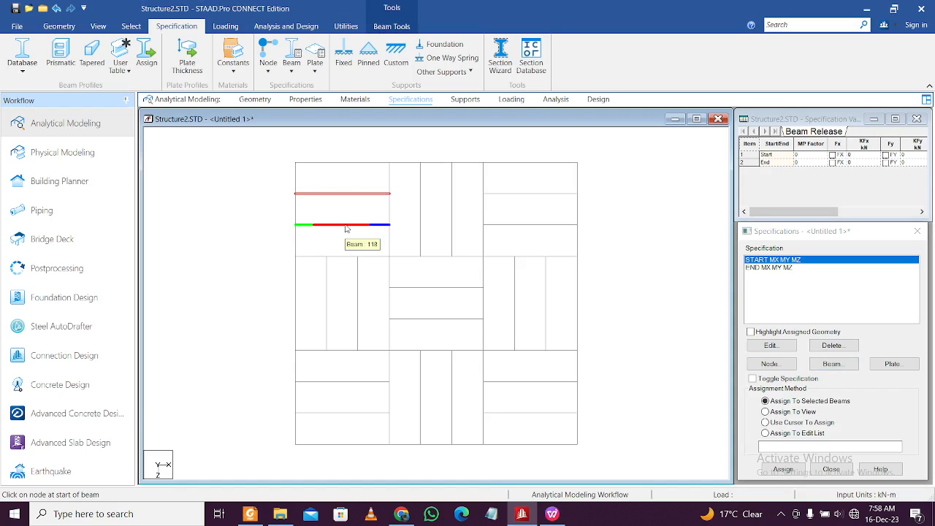
{"action": "left_click", "coordinate": [377, 226], "text": "ctrl"}
{"action": "left_click_drag", "start_coordinate": [465, 221], "coordinate": [400, 198], "text": "ctrl"}
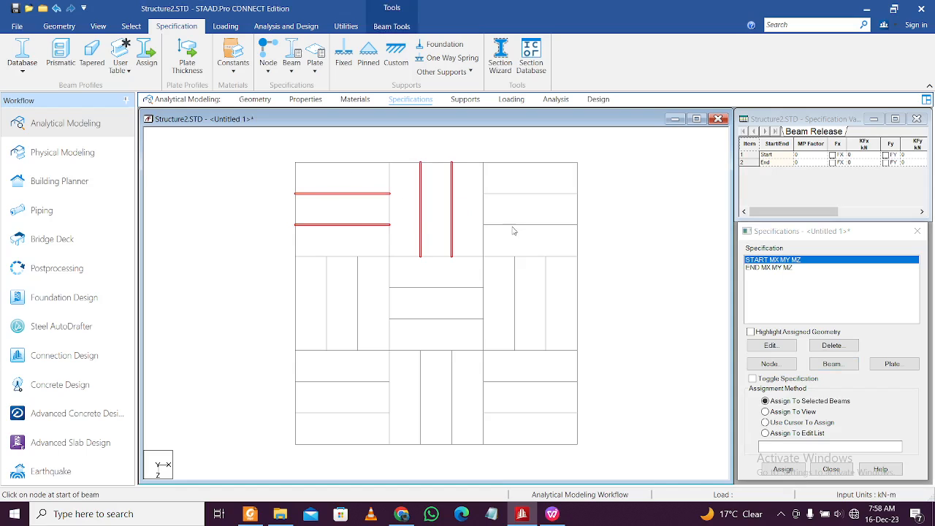
{"action": "left_click_drag", "start_coordinate": [543, 237], "coordinate": [497, 247], "text": "ctrl"}
{"action": "left_click_drag", "start_coordinate": [559, 292], "coordinate": [567, 320], "text": "ctrl"}
{"action": "left_click_drag", "start_coordinate": [430, 276], "coordinate": [467, 327], "text": "ctrl"}
{"action": "left_click_drag", "start_coordinate": [313, 290], "coordinate": [372, 321], "text": "ctrl"}
{"action": "left_click_drag", "start_coordinate": [321, 369], "coordinate": [366, 430], "text": "ctrl"}
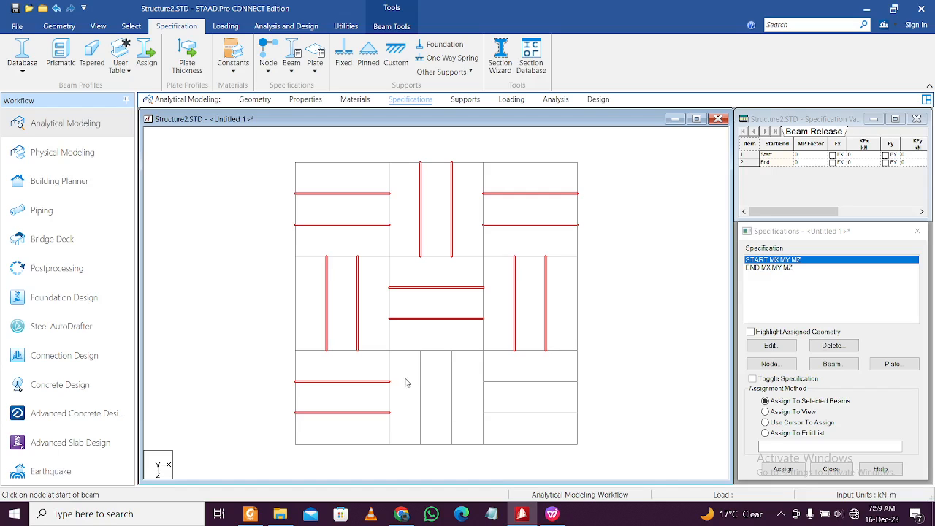
{"action": "left_click_drag", "start_coordinate": [407, 382], "coordinate": [462, 427], "text": "ctrl"}
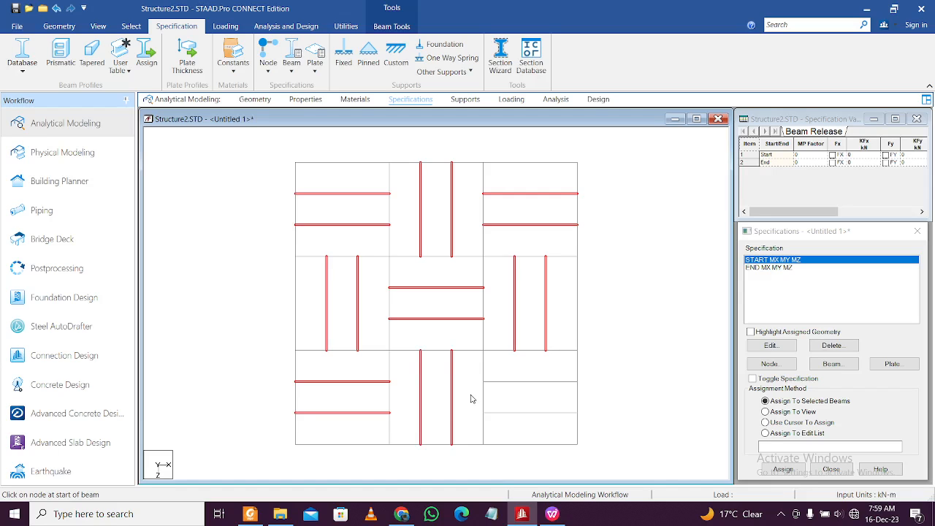
{"action": "left_click_drag", "start_coordinate": [567, 427], "coordinate": [519, 375], "text": "ctrl"}
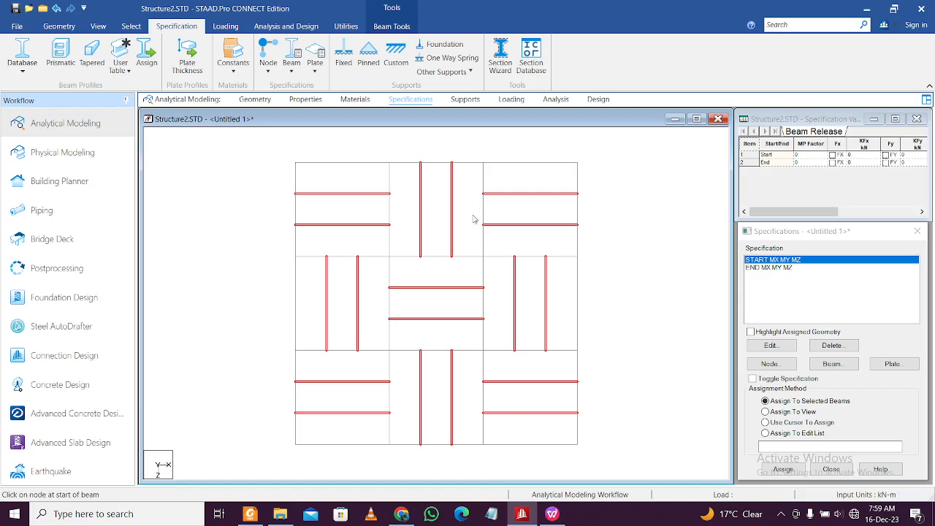
{"action": "left_click", "coordinate": [783, 470]}
{"action": "left_click", "coordinate": [840, 389]}
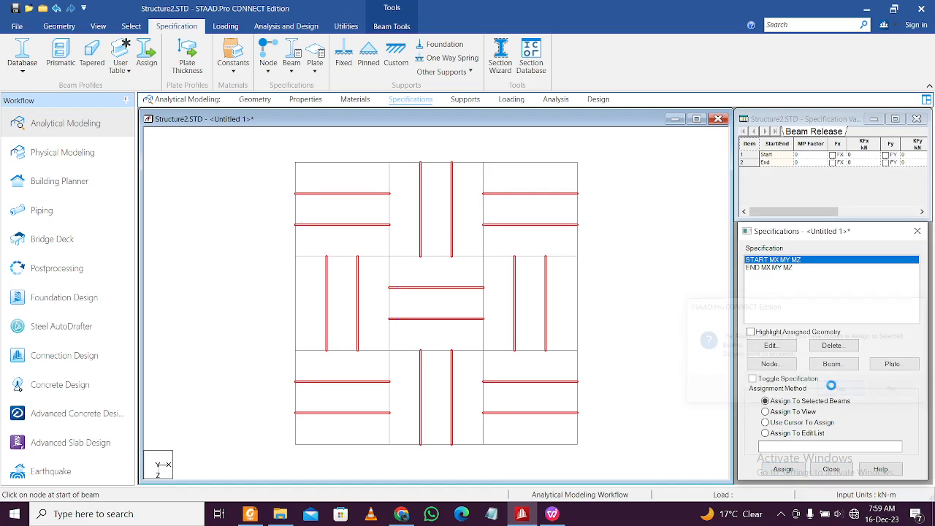
Assign the END MX MY MZ release to the same selected secondary beams and clear the selection
{"action": "left_click", "coordinate": [785, 268]}
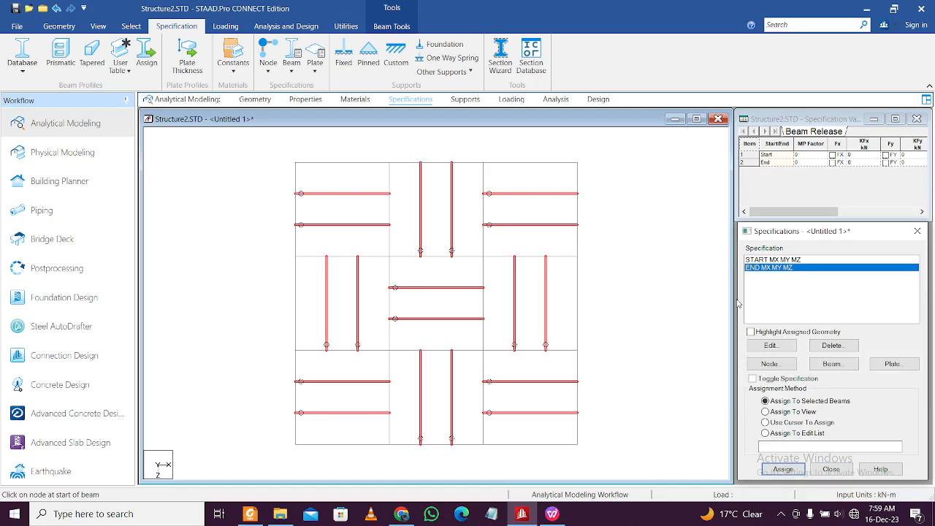
{"action": "left_click", "coordinate": [783, 470]}
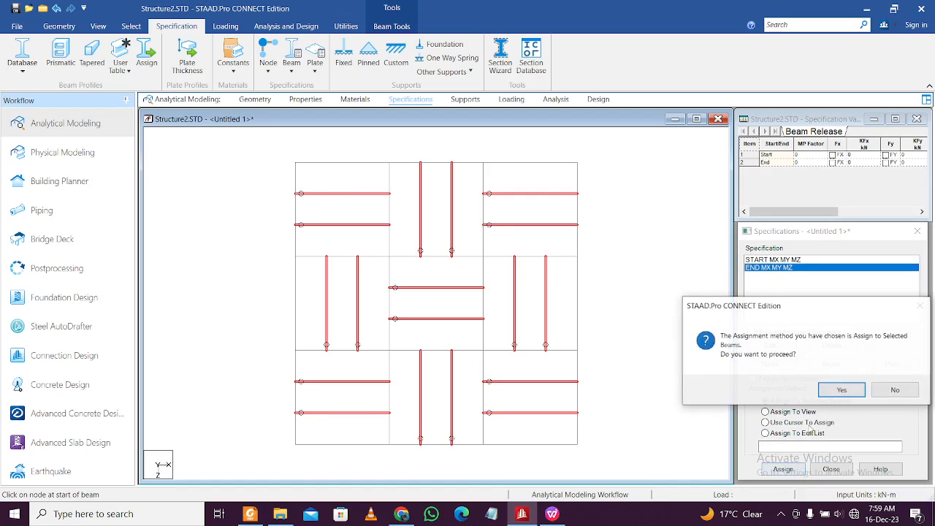
{"action": "left_click", "coordinate": [840, 389]}
{"action": "left_click", "coordinate": [613, 364]}
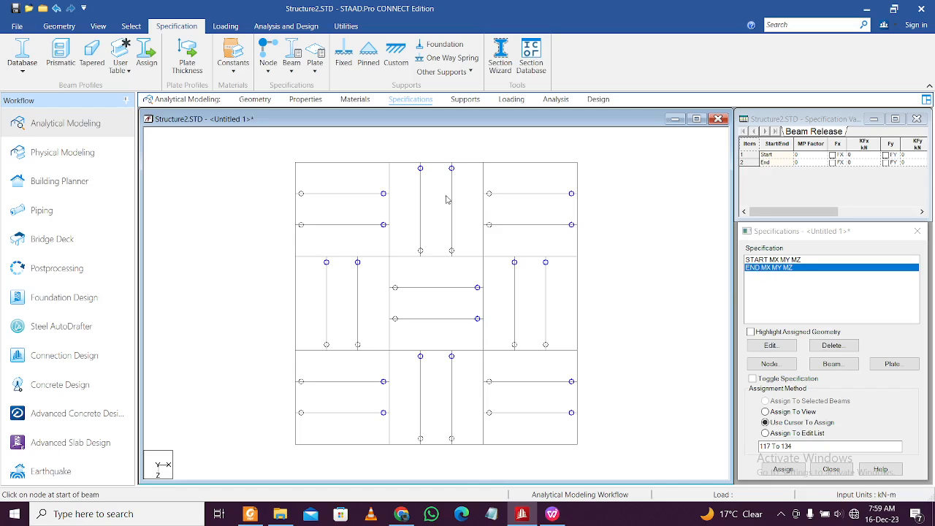
Copy the entire slab level, including its releases, with Translational Repeat along Y in one step at 5 m spacing
{"action": "left_click", "coordinate": [99, 26]}
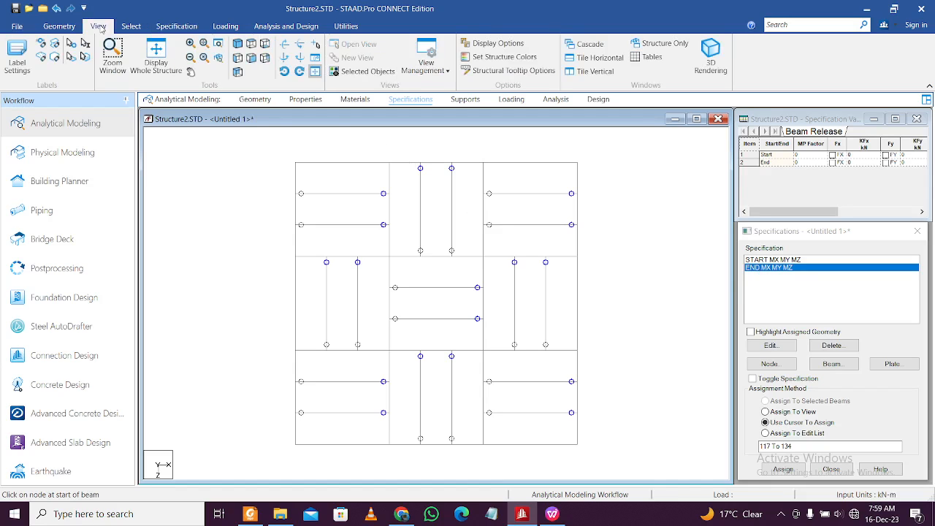
{"action": "left_click", "coordinate": [238, 44]}
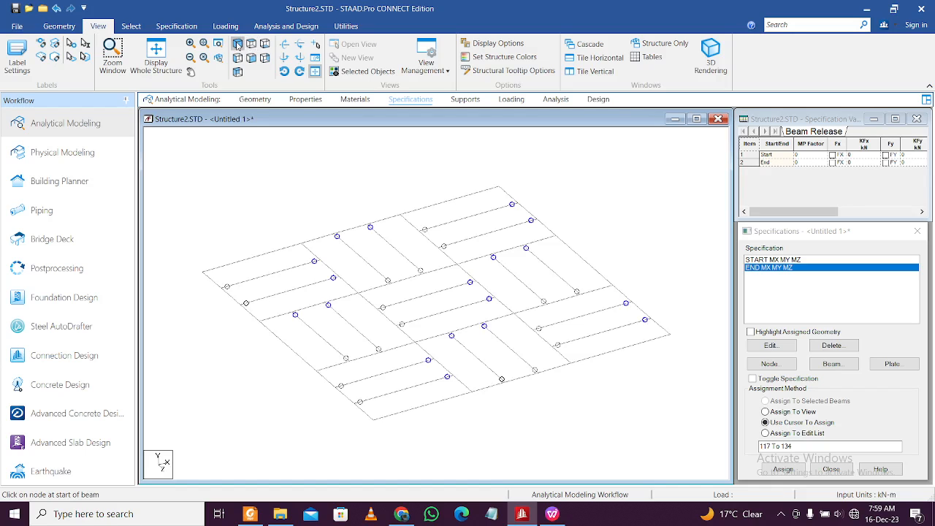
{"action": "scroll", "coordinate": [382, 279], "scroll_direction": "down", "scroll_amount": 3}
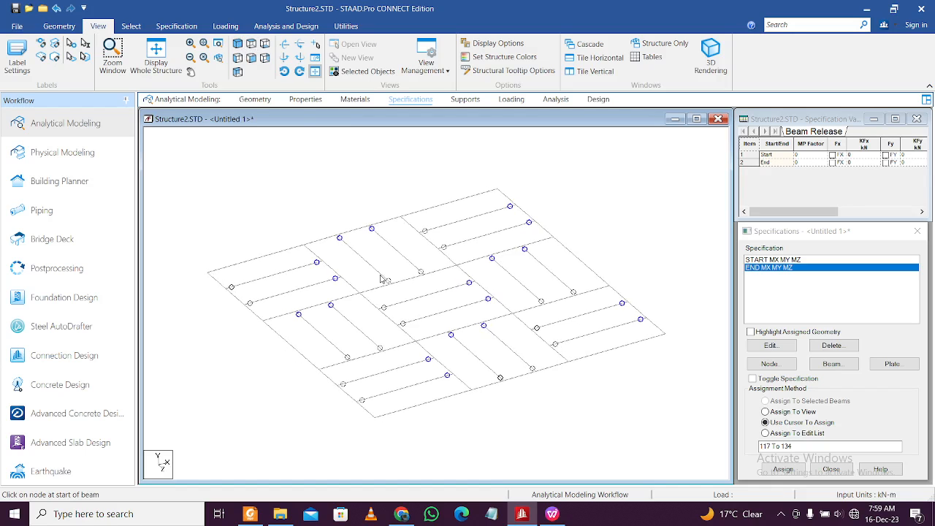
{"action": "scroll", "coordinate": [382, 280], "scroll_direction": "down", "scroll_amount": 3}
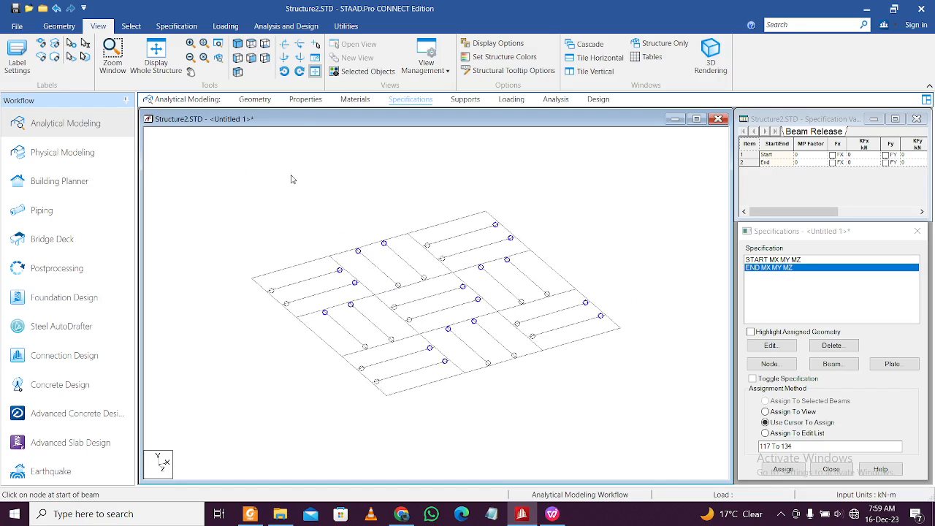
{"action": "left_click_drag", "start_coordinate": [219, 168], "coordinate": [632, 412]}
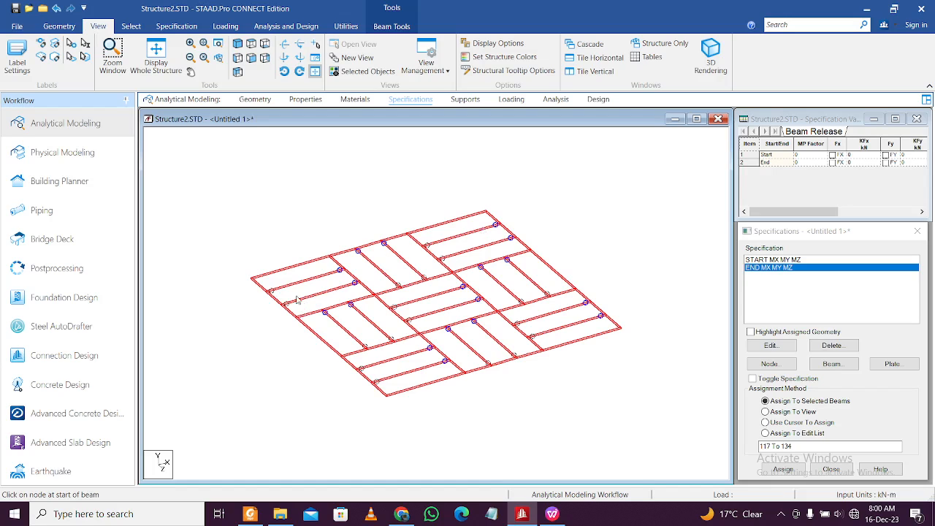
{"action": "middle_click_drag", "start_coordinate": [248, 294], "coordinate": [250, 316]}
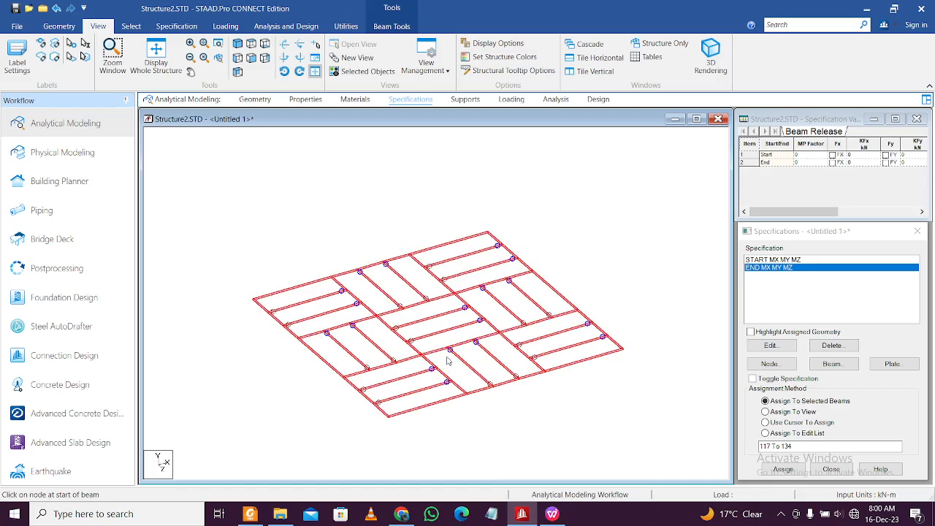
{"action": "scroll", "coordinate": [413, 367], "scroll_direction": "up", "scroll_amount": 3}
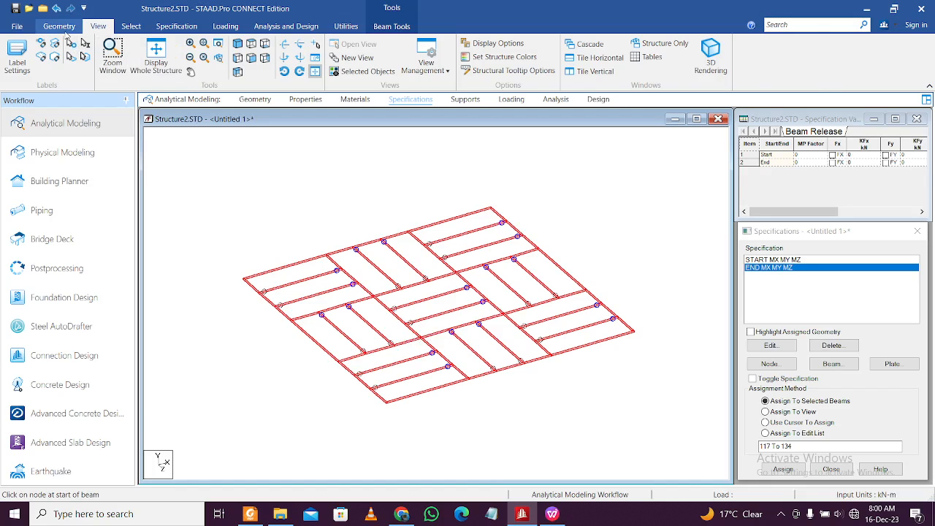
{"action": "left_click", "coordinate": [59, 25]}
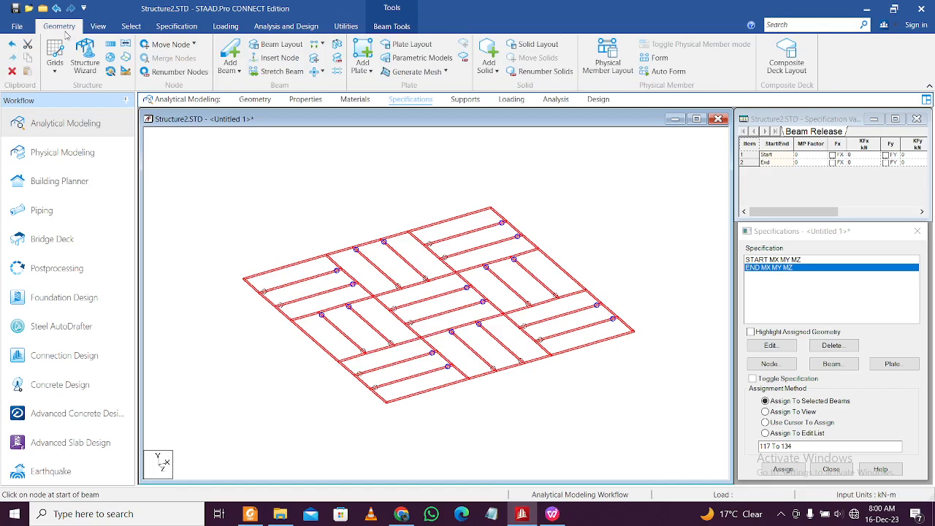
{"action": "left_click", "coordinate": [110, 43]}
{"action": "left_click", "coordinate": [403, 356]}
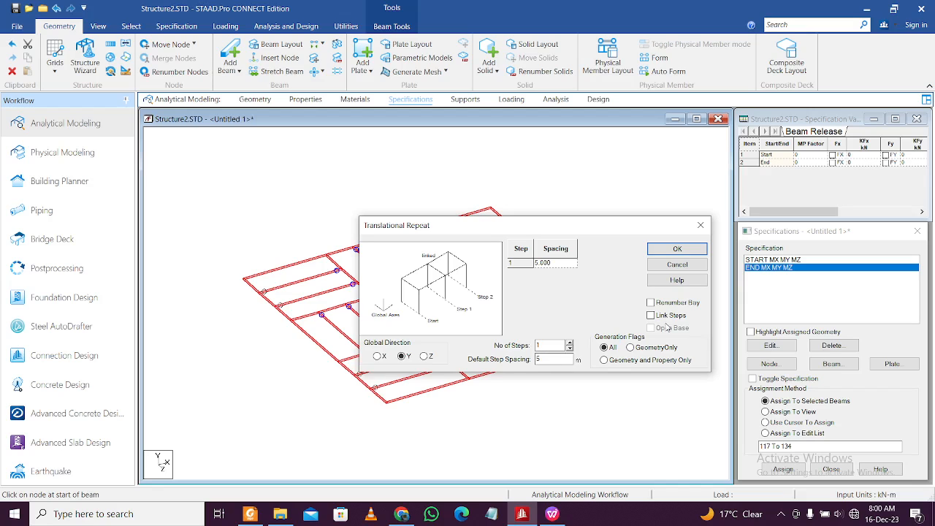
{"action": "left_click", "coordinate": [678, 249]}
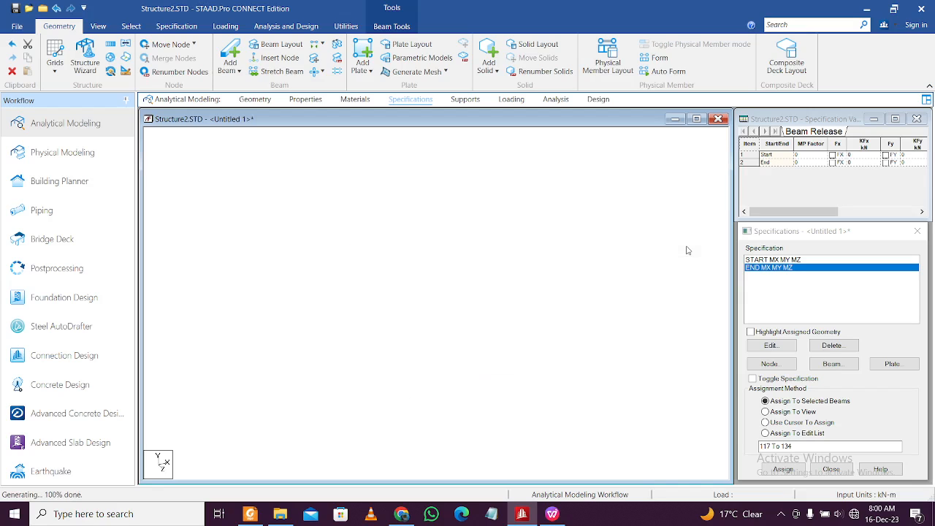
{"action": "left_click", "coordinate": [632, 266]}
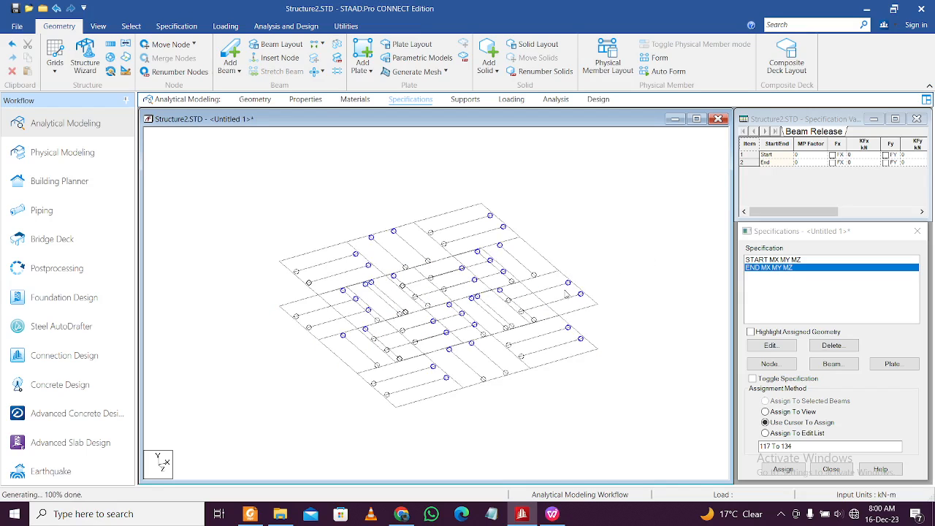
Isolate the lower slab level's beams from the front view, displaying them as a new view in the active window
{"action": "left_click", "coordinate": [98, 26]}
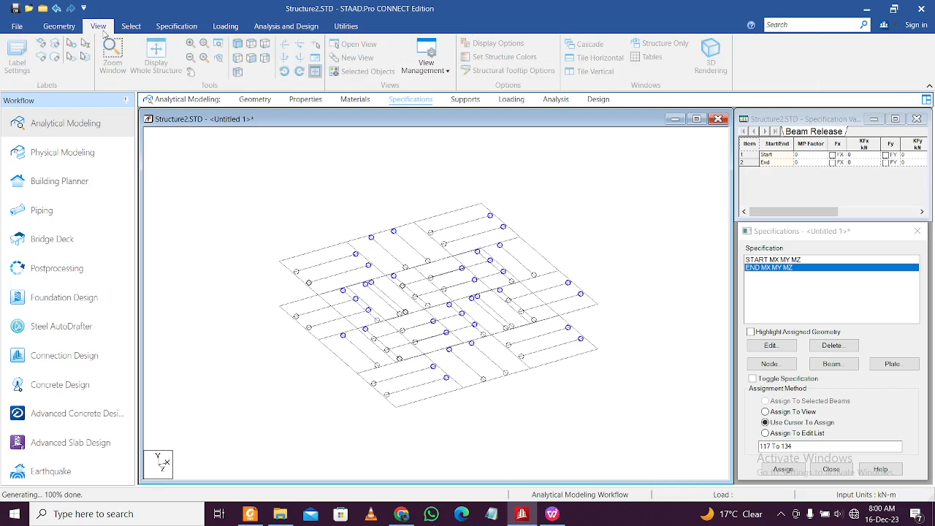
{"action": "left_click", "coordinate": [251, 58]}
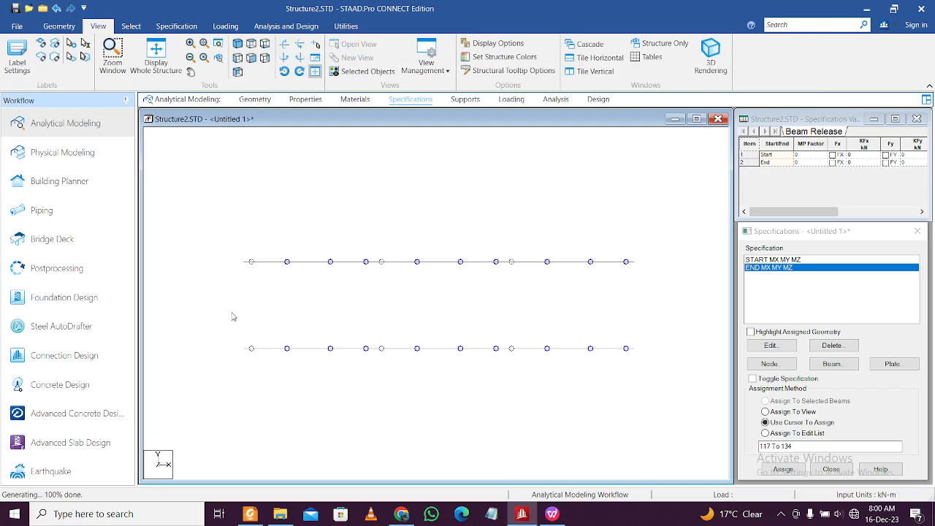
{"action": "left_click_drag", "start_coordinate": [212, 324], "coordinate": [649, 383]}
{"action": "right_click", "coordinate": [593, 393]}
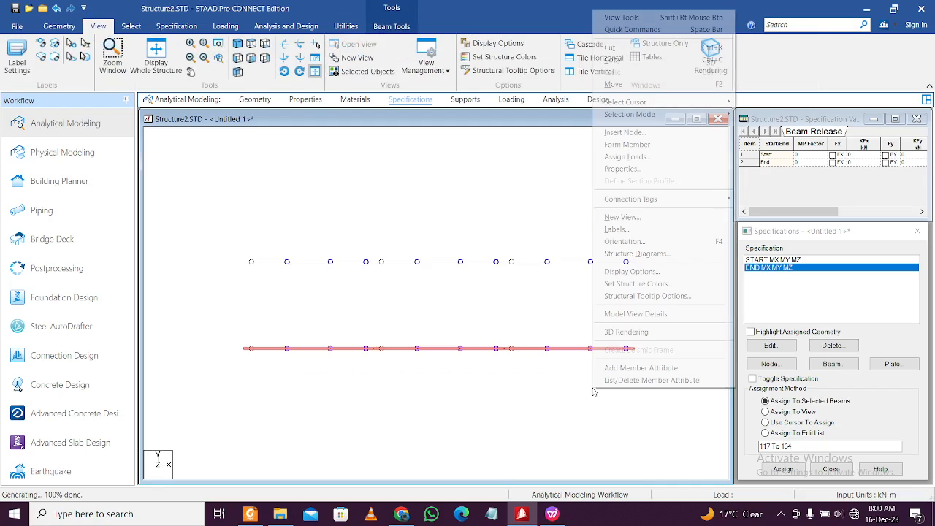
{"action": "left_click", "coordinate": [640, 218]}
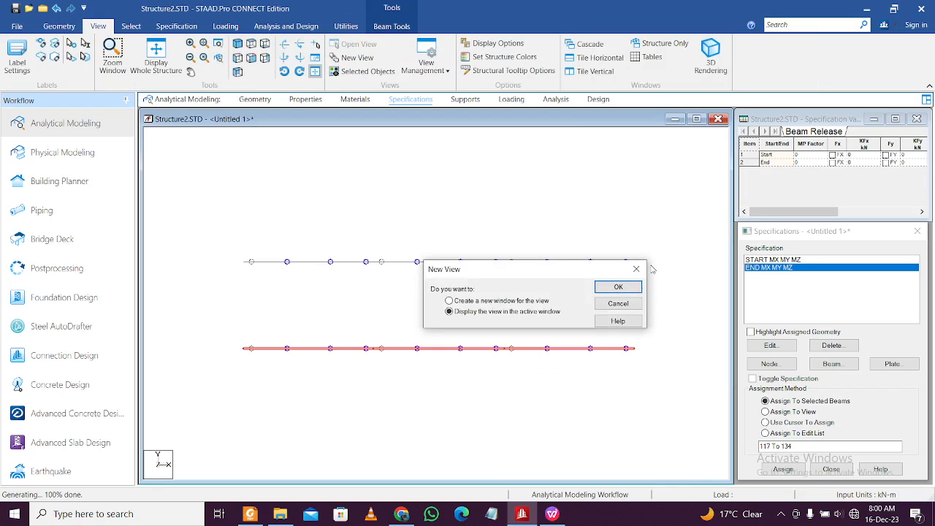
{"action": "left_click", "coordinate": [606, 287]}
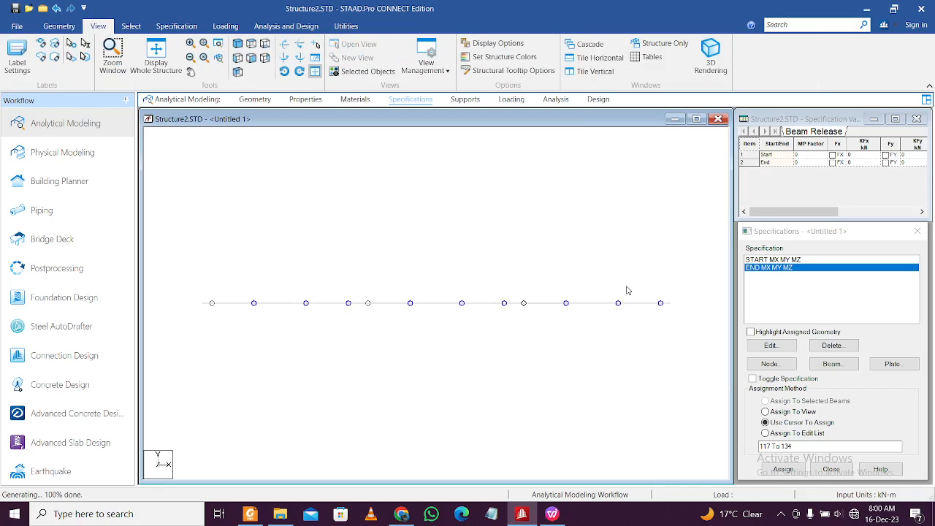
Select the 16 main column-grid nodes at the slab panel corners in plan view, leaving out the secondary beam nodes
{"action": "left_click", "coordinate": [251, 44]}
{"action": "left_click", "coordinate": [131, 25]}
{"action": "left_click", "coordinate": [15, 53]}
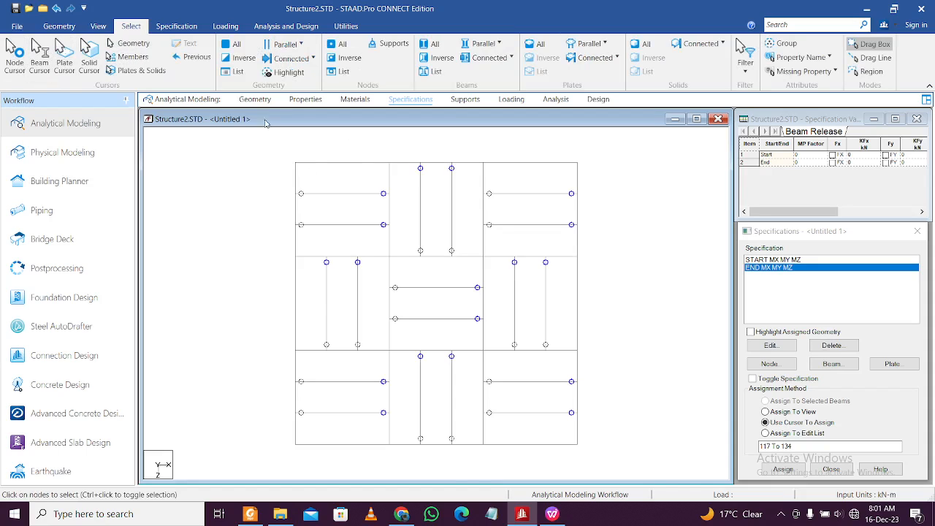
{"action": "left_click_drag", "start_coordinate": [286, 153], "coordinate": [312, 170]}
{"action": "left_click_drag", "start_coordinate": [388, 155], "coordinate": [395, 167], "text": "ctrl"}
{"action": "left_click_drag", "start_coordinate": [480, 156], "coordinate": [491, 170], "text": "ctrl"}
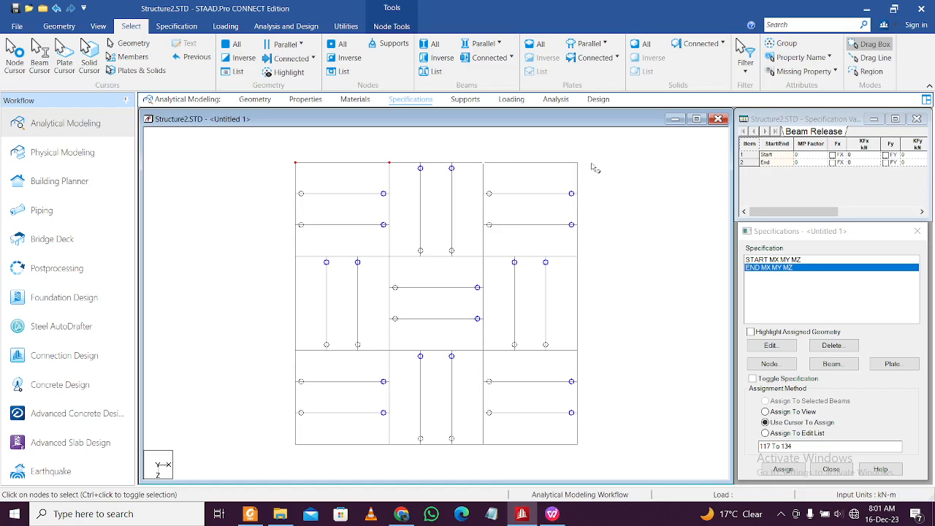
{"action": "left_click_drag", "start_coordinate": [576, 155], "coordinate": [590, 179], "text": "ctrl"}
{"action": "left_click_drag", "start_coordinate": [285, 251], "coordinate": [310, 265], "text": "ctrl"}
{"action": "left_click_drag", "start_coordinate": [374, 248], "coordinate": [398, 264], "text": "ctrl"}
{"action": "left_click_drag", "start_coordinate": [475, 248], "coordinate": [491, 265], "text": "ctrl"}
{"action": "left_click_drag", "start_coordinate": [278, 339], "coordinate": [313, 364], "text": "ctrl"}
{"action": "left_click_drag", "start_coordinate": [384, 344], "coordinate": [398, 362], "text": "ctrl"}
{"action": "left_click_drag", "start_coordinate": [477, 341], "coordinate": [499, 364], "text": "ctrl"}
{"action": "left_click_drag", "start_coordinate": [291, 442], "coordinate": [309, 453], "text": "ctrl"}
{"action": "left_click_drag", "start_coordinate": [378, 440], "coordinate": [401, 463], "text": "ctrl"}
{"action": "left_click_drag", "start_coordinate": [480, 439], "coordinate": [499, 462], "text": "ctrl"}
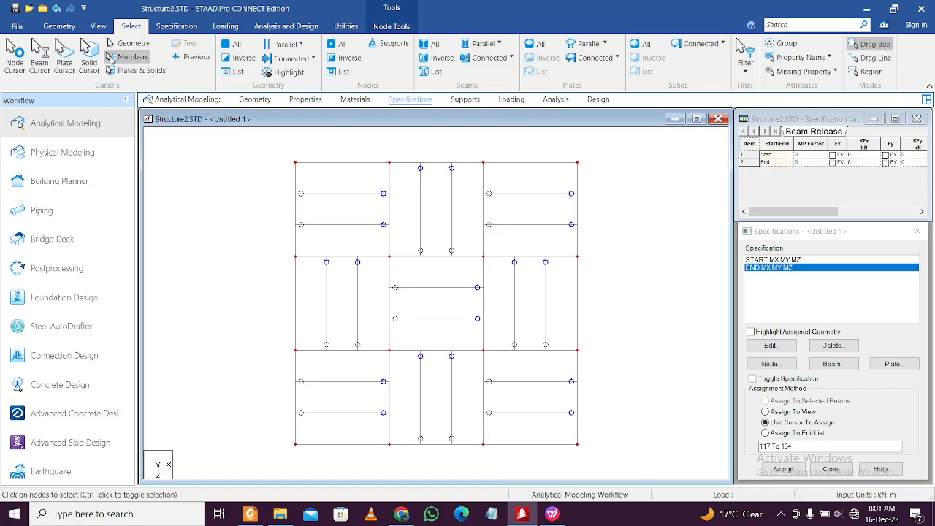
Generate the next storey's columns by repeating the selected nodes along Y in one 5 m step, and display the whole structure isometrically
{"action": "left_click", "coordinate": [74, 27]}
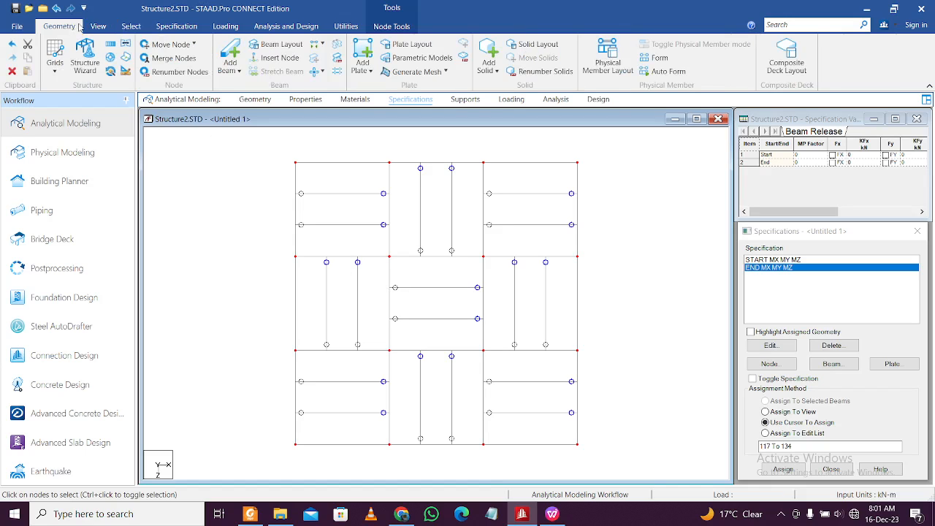
{"action": "left_click", "coordinate": [110, 44]}
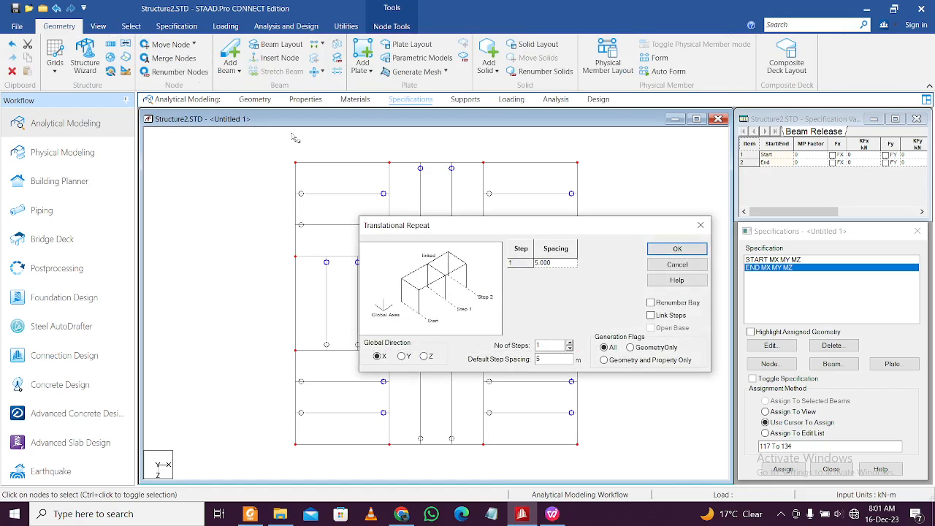
{"action": "left_click", "coordinate": [406, 358]}
{"action": "left_click", "coordinate": [678, 249]}
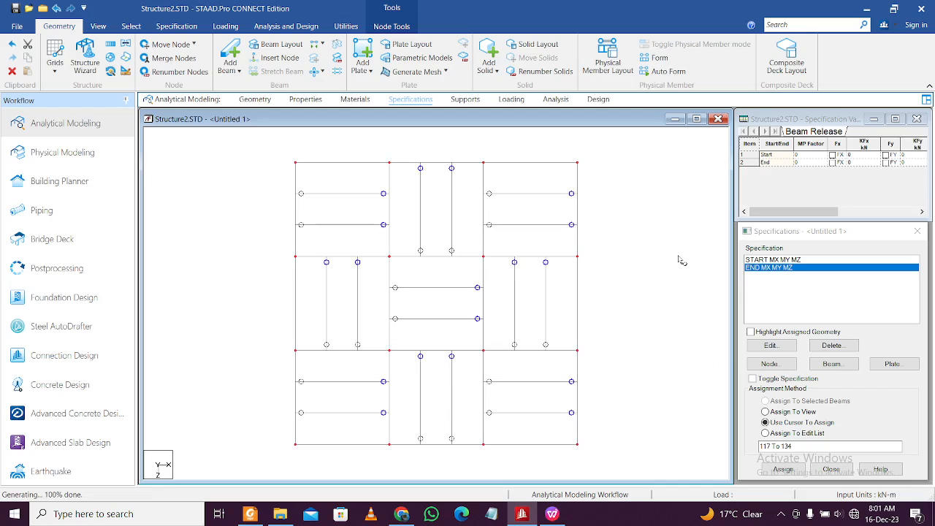
{"action": "left_click", "coordinate": [98, 25]}
{"action": "left_click", "coordinate": [237, 44]}
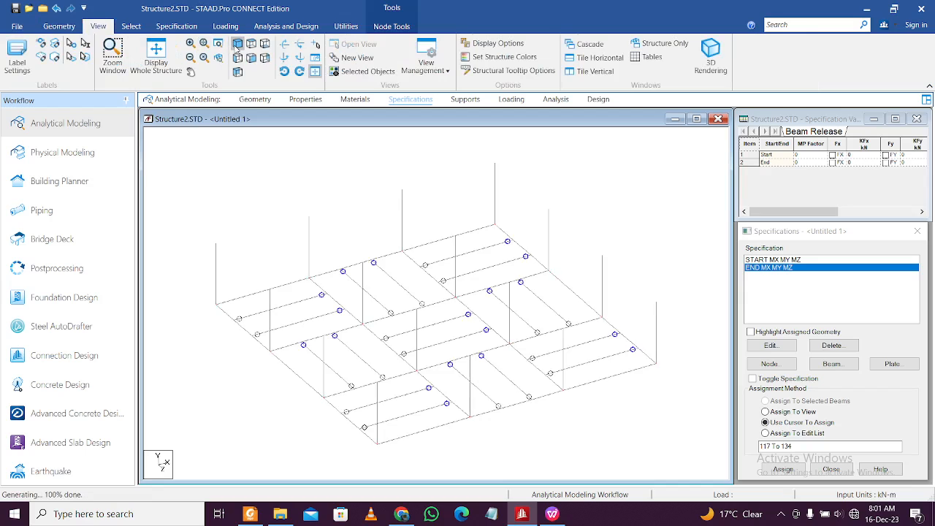
{"action": "left_click", "coordinate": [155, 55]}
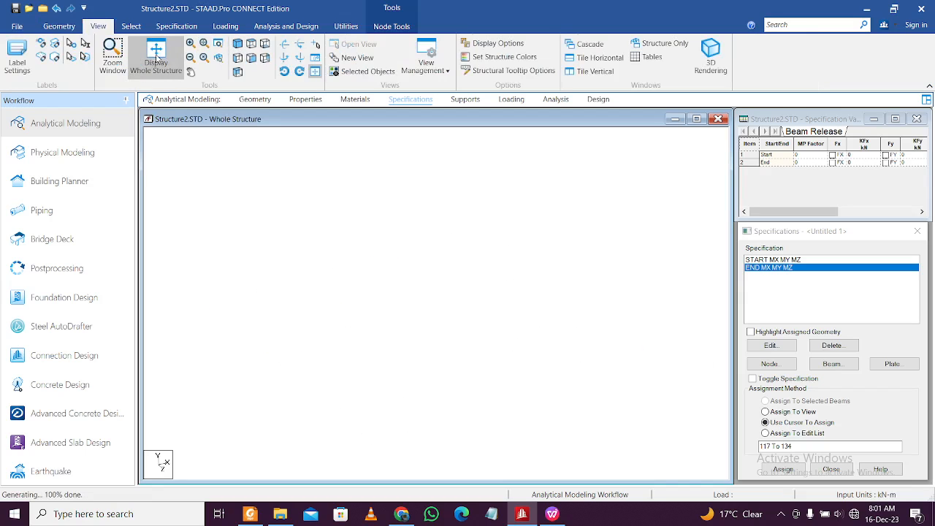
{"action": "left_click", "coordinate": [208, 244]}
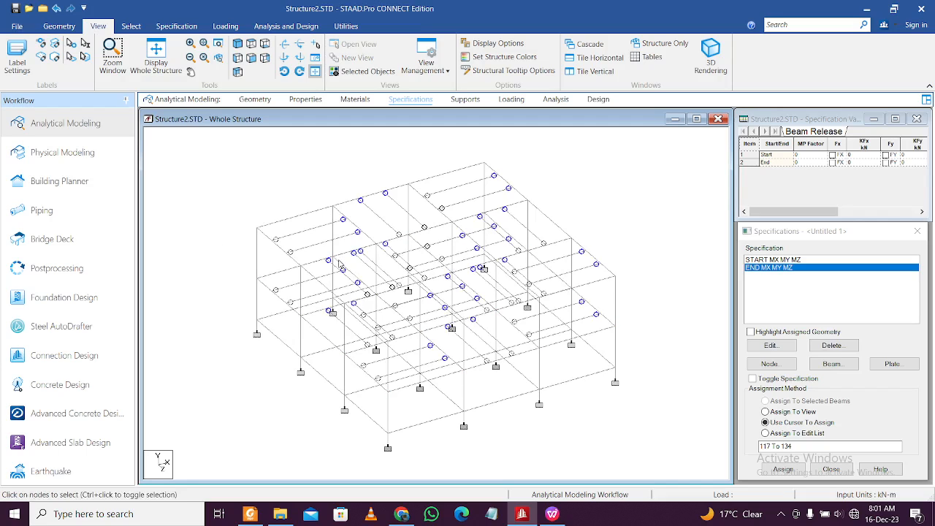
{"action": "left_click", "coordinate": [509, 354]}
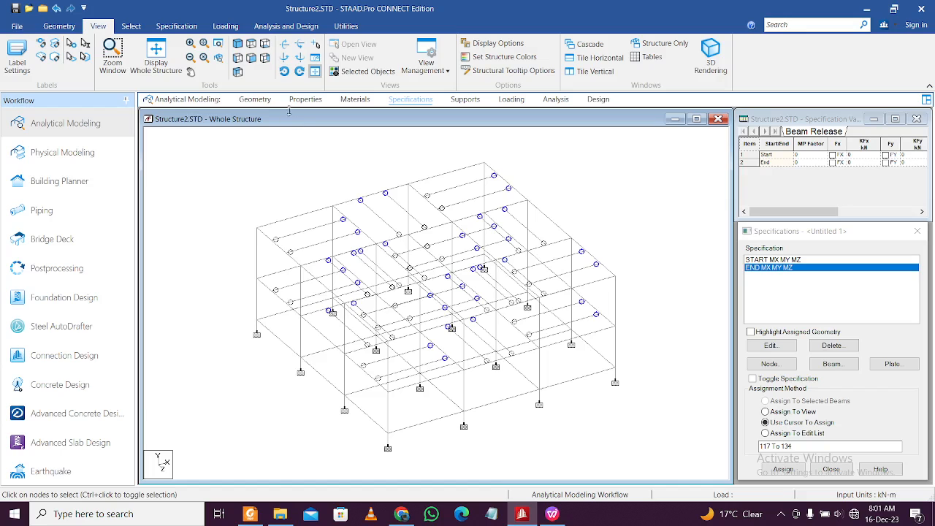
Copy the top storey's columns and slab beams upward with Translational Repeat along Y in 4 steps at 5 m spacing
{"action": "left_click", "coordinate": [251, 57]}
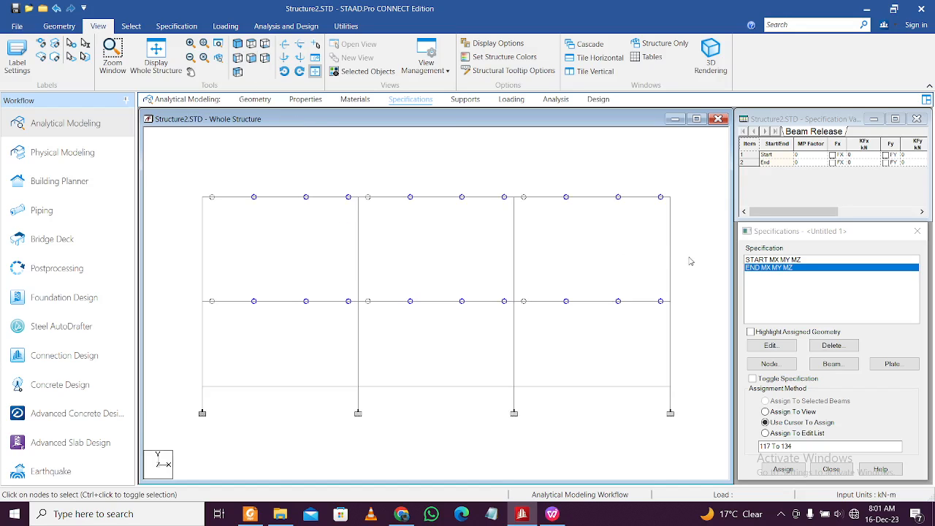
{"action": "left_click_drag", "start_coordinate": [691, 261], "coordinate": [182, 173]}
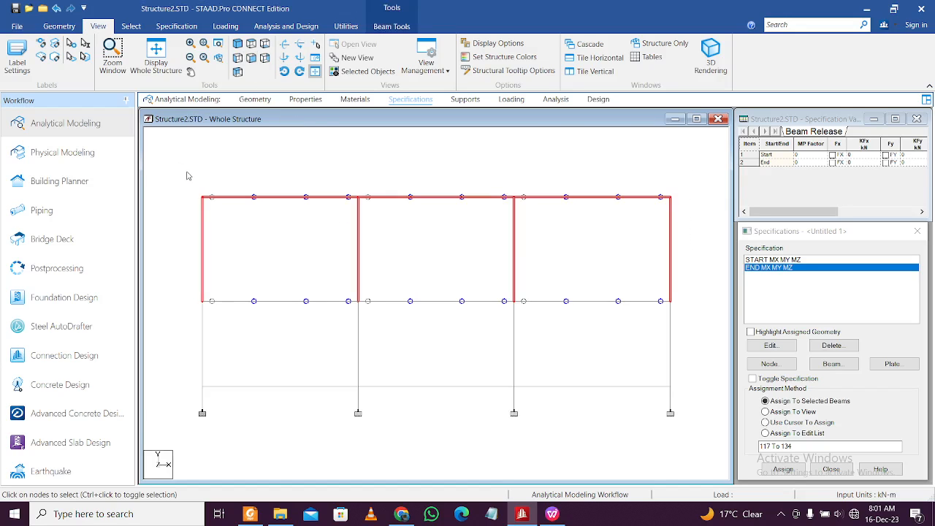
{"action": "left_click", "coordinate": [237, 44]}
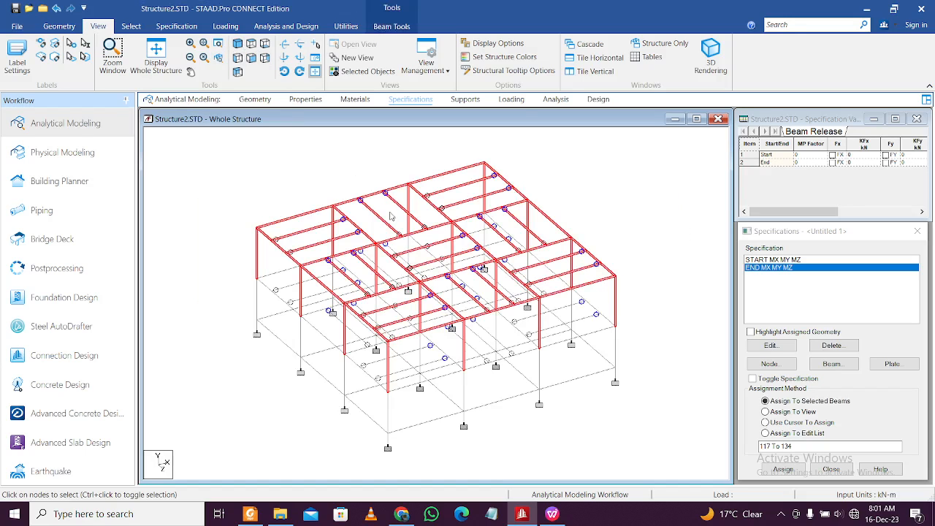
{"action": "left_click", "coordinate": [58, 26]}
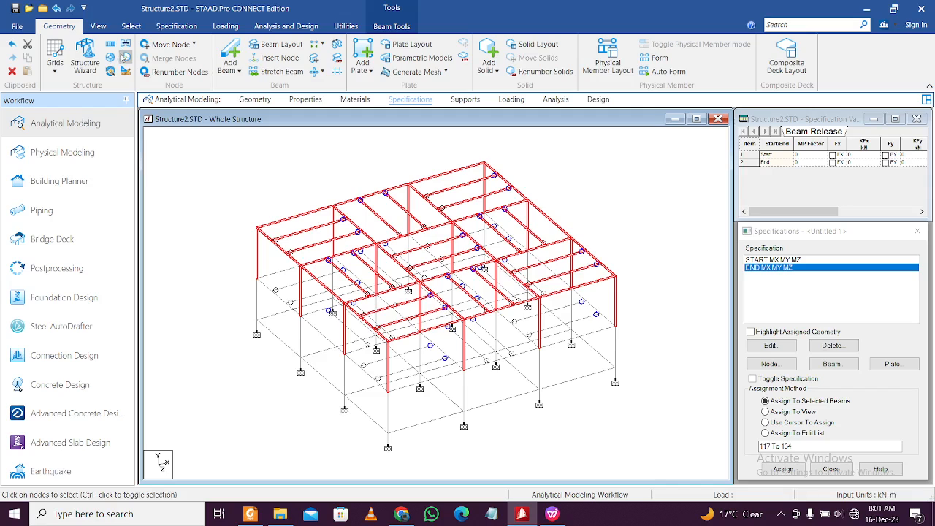
{"action": "left_click", "coordinate": [110, 44]}
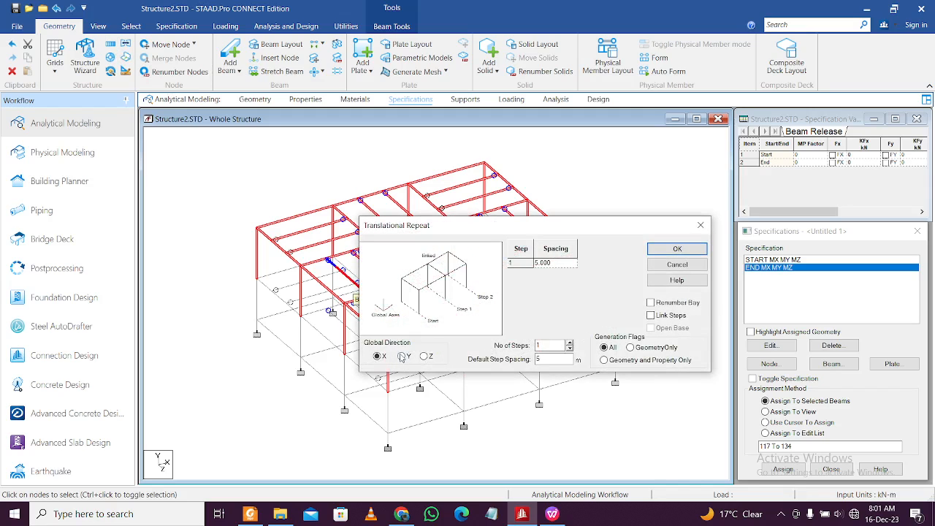
{"action": "left_click", "coordinate": [402, 356]}
{"action": "double_click", "coordinate": [553, 347]}
{"action": "type", "text": "4"}
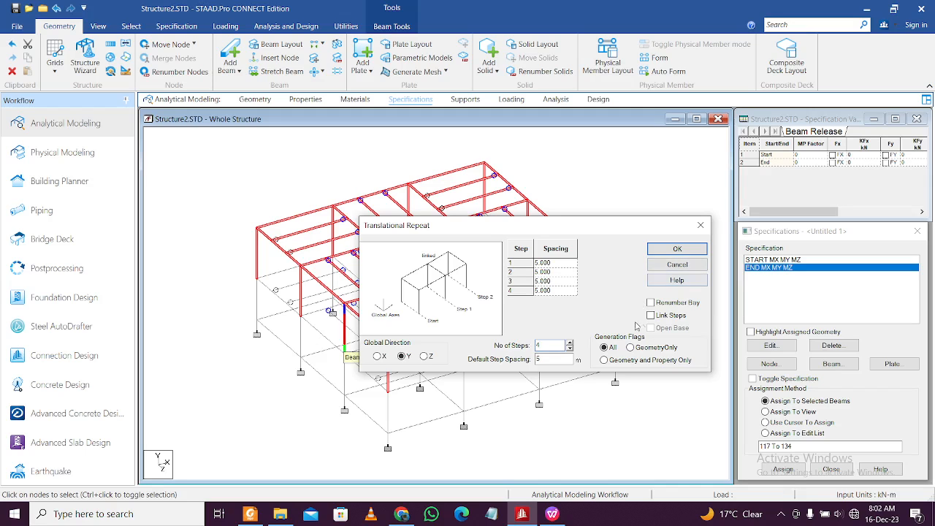
{"action": "left_click", "coordinate": [678, 248]}
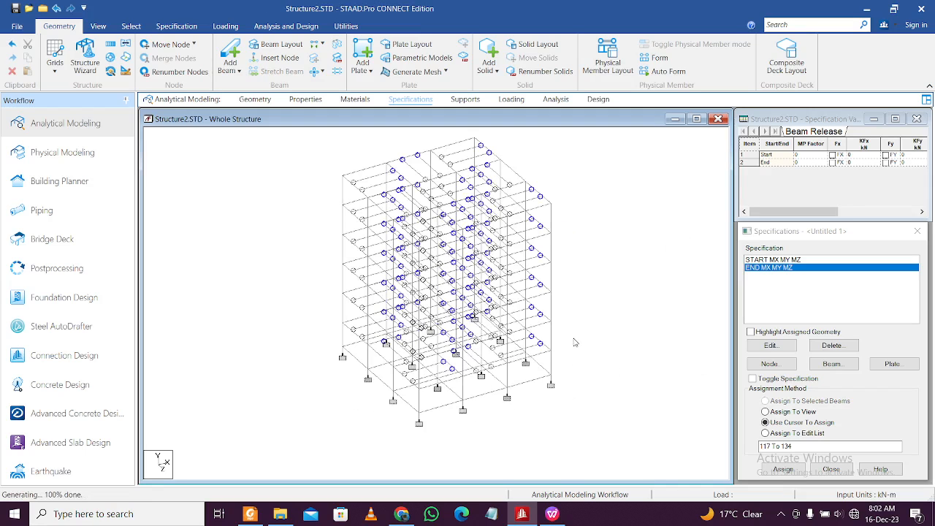
Check the START MX MY MZ and END MX MY MZ release assignments on the secondary beams of all floors
{"action": "scroll", "coordinate": [575, 341], "scroll_direction": "up", "scroll_amount": 2}
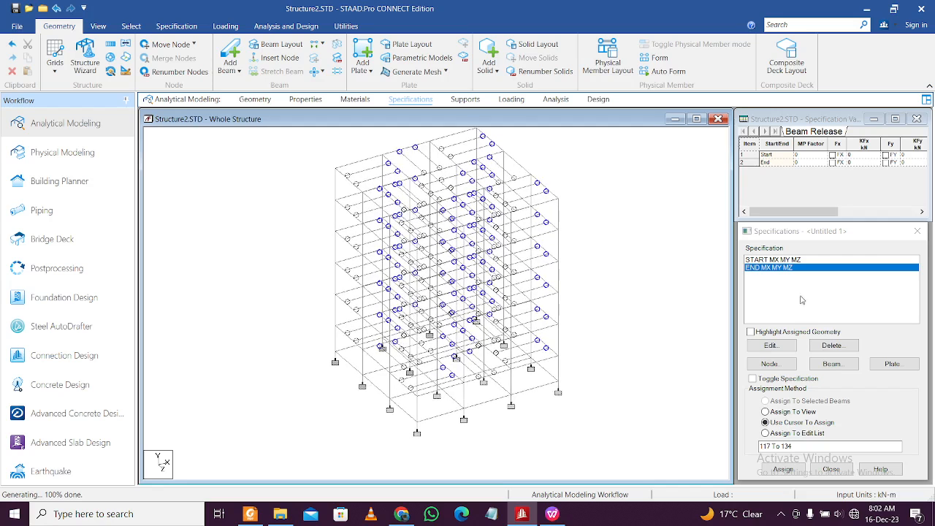
{"action": "left_click", "coordinate": [783, 261]}
{"action": "left_click", "coordinate": [781, 269]}
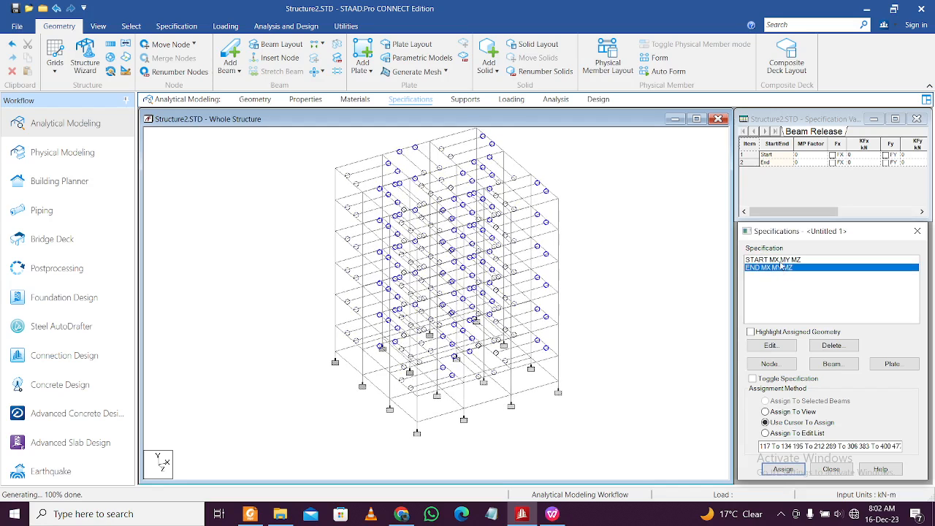
{"action": "left_click", "coordinate": [781, 261]}
{"action": "left_click", "coordinate": [780, 270]}
{"action": "left_click", "coordinate": [784, 261]}
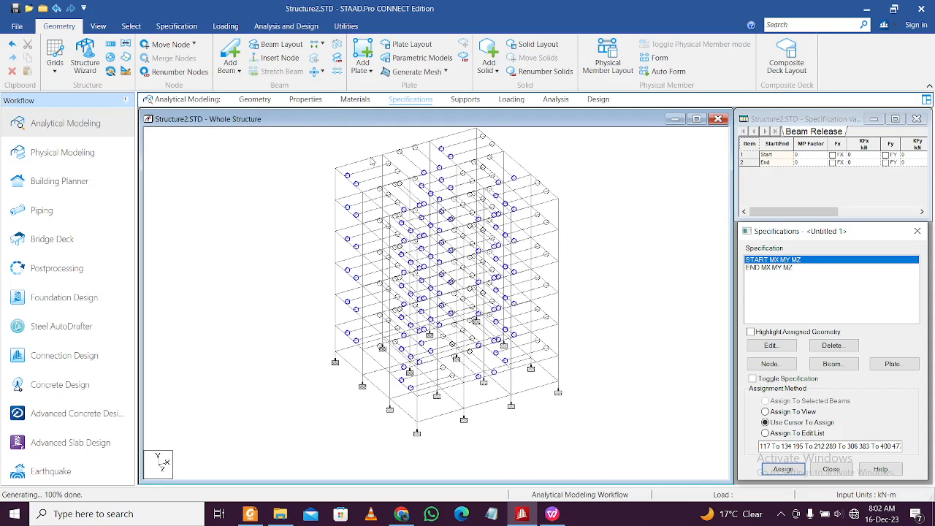
Open the member properties and look up the column and beam sizes in the Coordinates For STAAD spreadsheet
{"action": "left_click", "coordinate": [304, 100]}
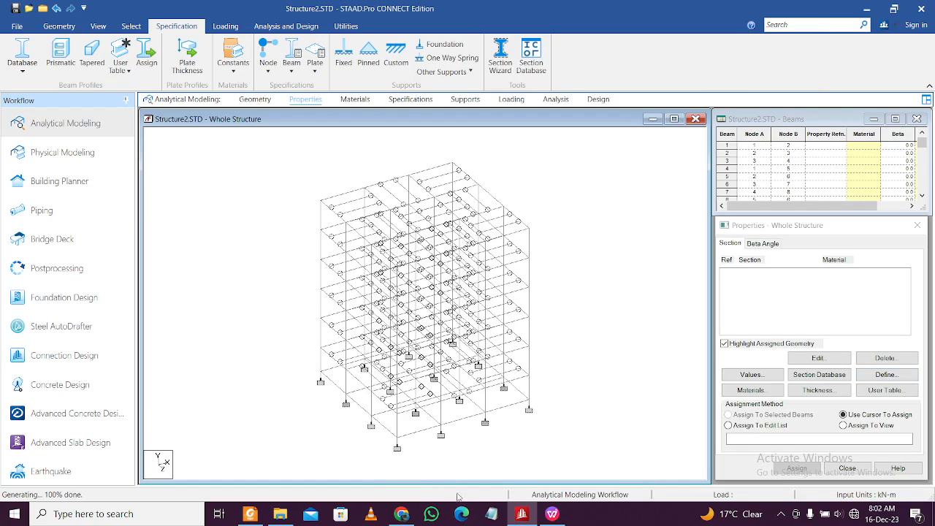
{"action": "left_click", "coordinate": [552, 515]}
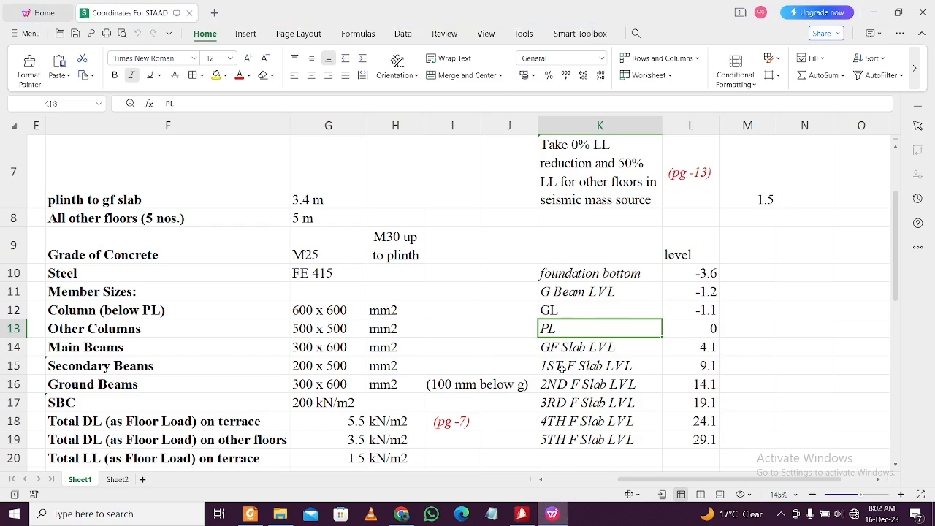
{"action": "scroll", "coordinate": [562, 369], "scroll_direction": "up", "scroll_amount": 2}
{"action": "scroll", "coordinate": [562, 369], "scroll_direction": "down", "scroll_amount": 2}
{"action": "left_click_drag", "start_coordinate": [635, 481], "coordinate": [564, 483]}
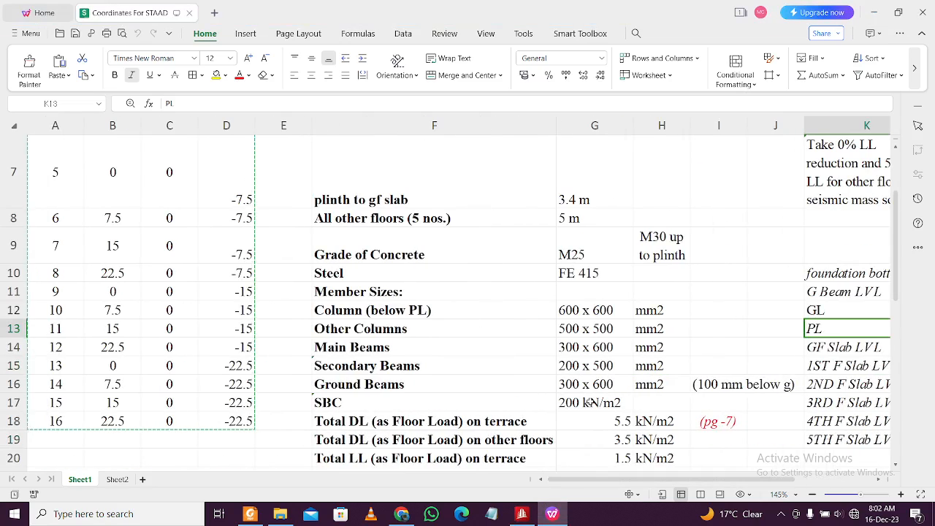
{"action": "scroll", "coordinate": [589, 403], "scroll_direction": "down", "scroll_amount": 2}
{"action": "scroll", "coordinate": [630, 303], "scroll_direction": "up", "scroll_amount": 1}
{"action": "left_click", "coordinate": [581, 278]}
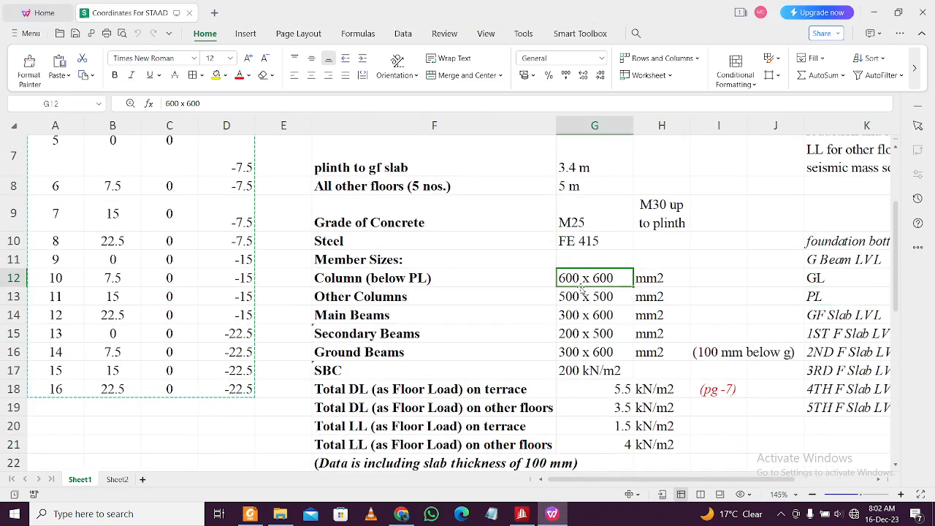
{"action": "left_click", "coordinate": [551, 514]}
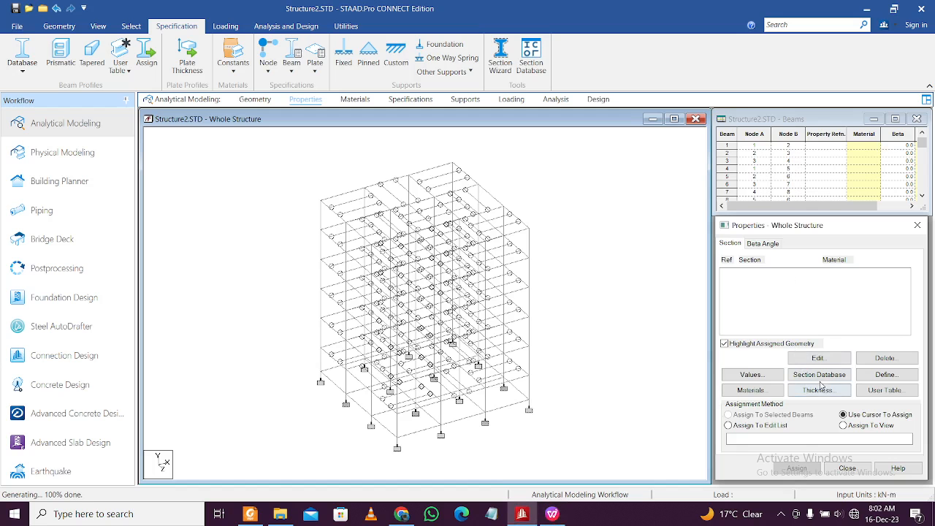
Define and add a rectangular CONCRETE section with YD 0.6 m and ZD 0.6 m for the columns below plinth level
{"action": "left_click", "coordinate": [866, 376]}
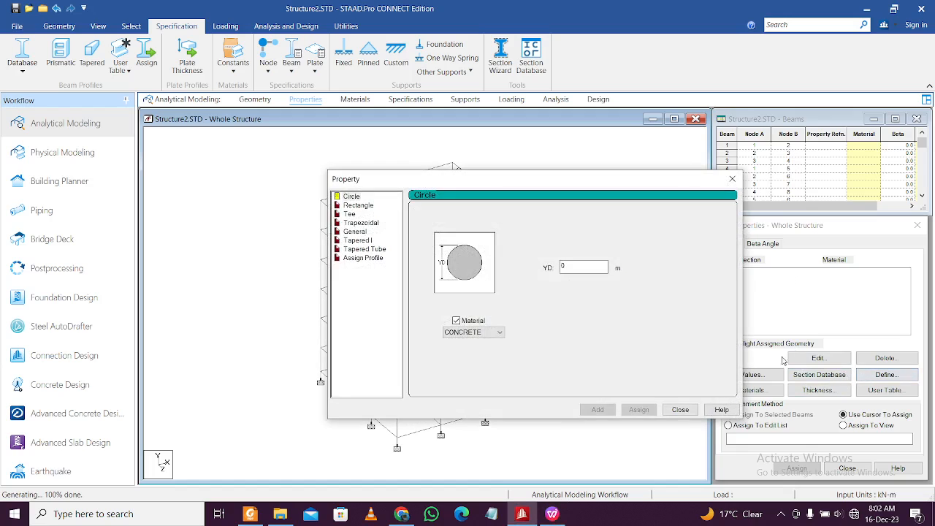
{"action": "left_click", "coordinate": [355, 206]}
{"action": "left_click", "coordinate": [582, 259]}
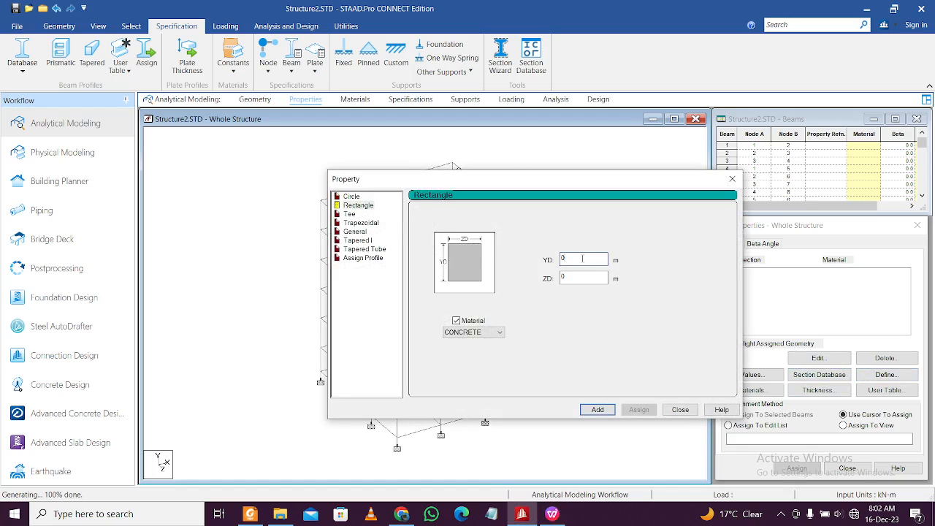
{"action": "type", "text": ".6.6"}
{"action": "left_click", "coordinate": [597, 410]}
Check the other columns' size in the spreadsheet and add a rectangular CONCRETE section with YD 0.5 m and ZD 0.5 m
{"action": "left_click", "coordinate": [552, 515]}
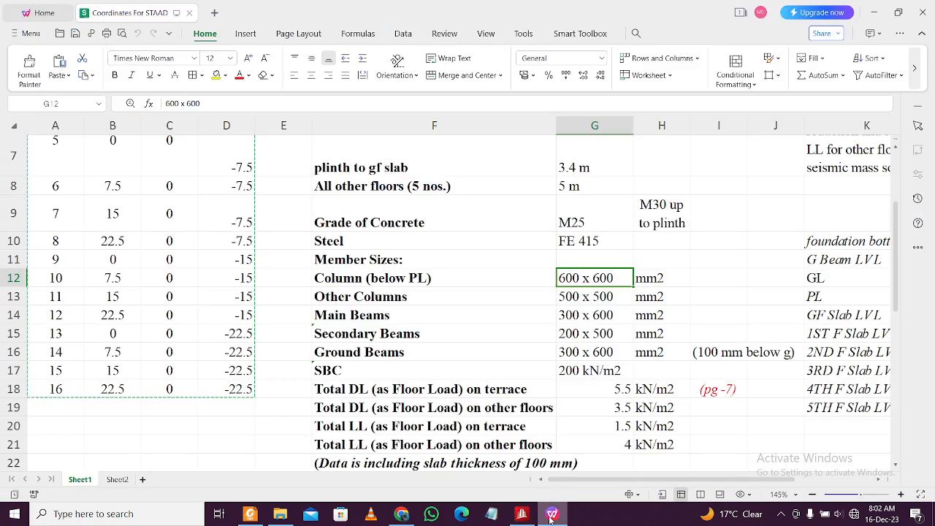
{"action": "left_click", "coordinate": [552, 514]}
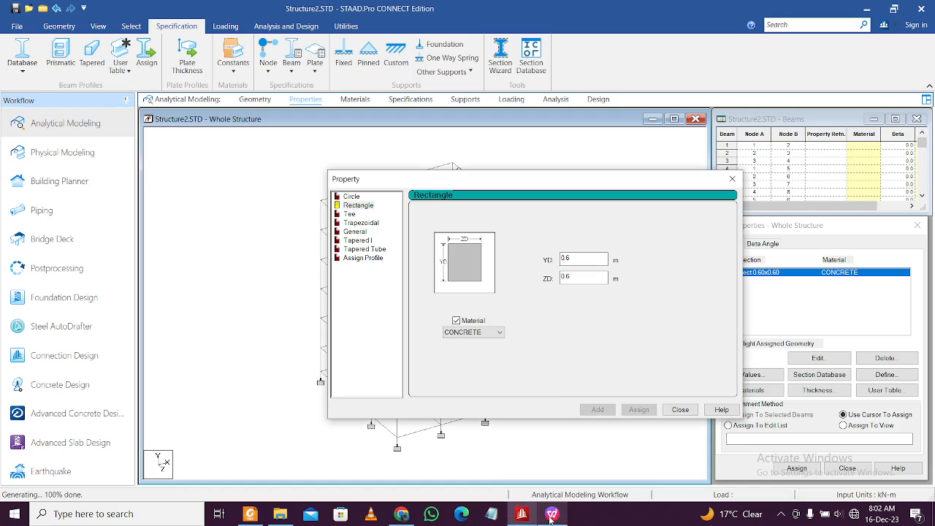
{"action": "key", "text": "BackSpace"}
{"action": "type", "text": "5"}
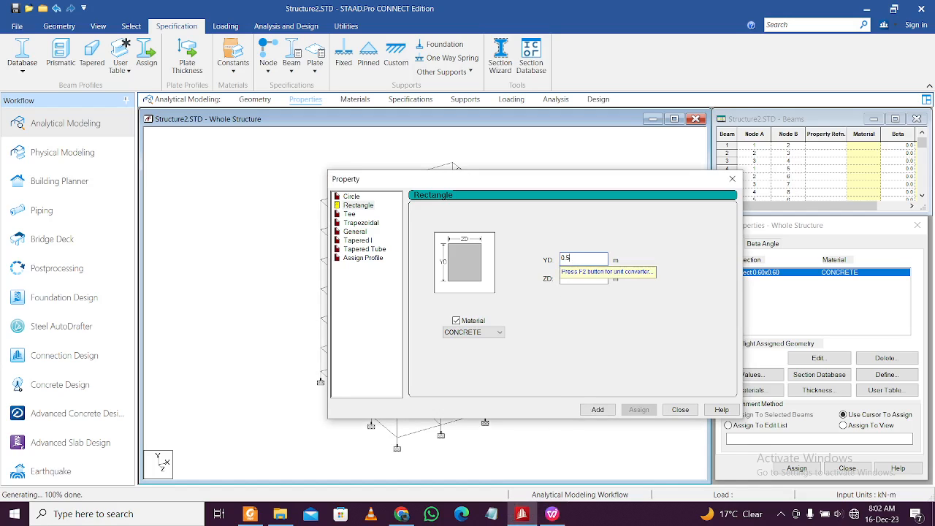
{"action": "left_click", "coordinate": [575, 276]}
{"action": "type", "text": "0"}
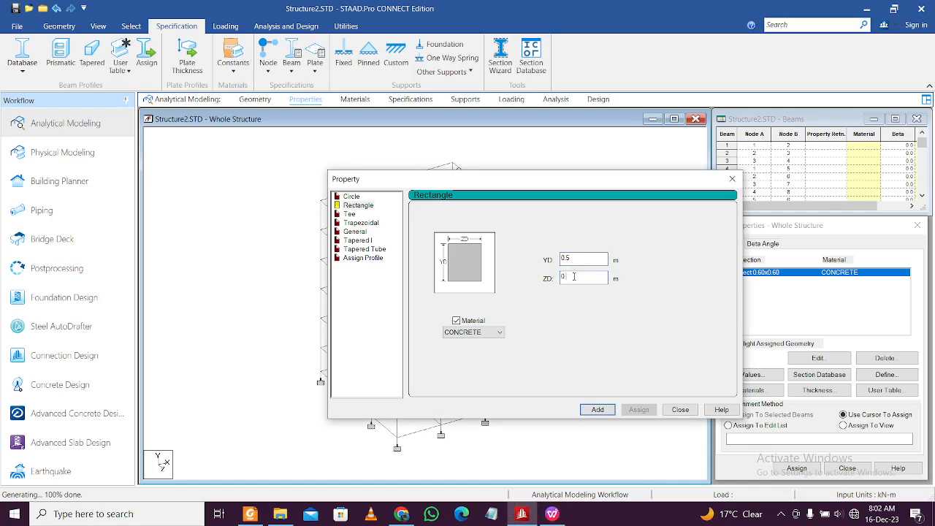
{"action": "type", "text": ".65"}
{"action": "left_click", "coordinate": [595, 410]}
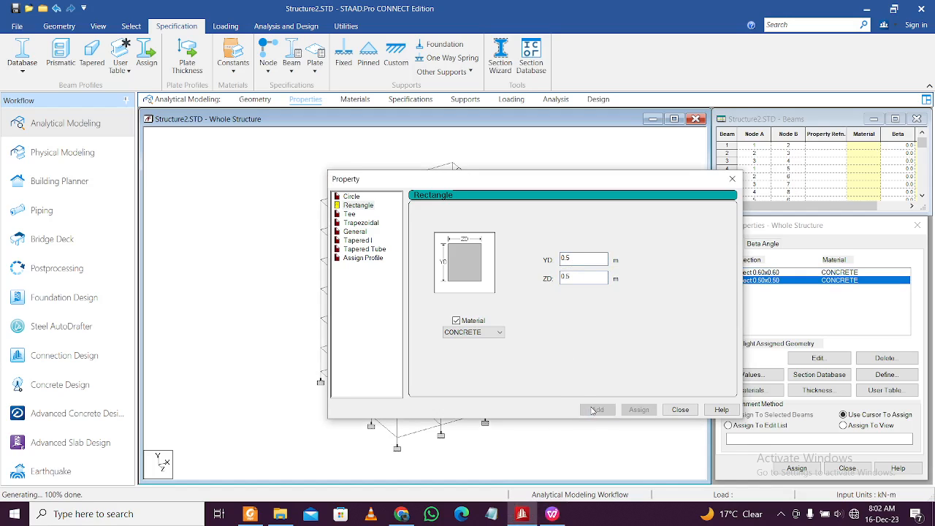
Check the main beams' size in the spreadsheet and add a rectangular CONCRETE section with YD 0.6 m and ZD 0.3 m
{"action": "left_click", "coordinate": [551, 513]}
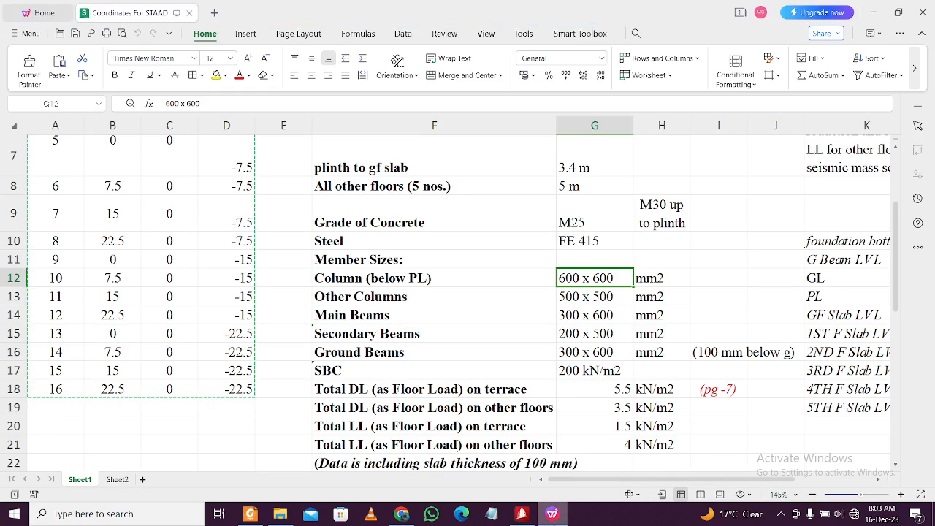
{"action": "key", "text": "alt+Tab"}
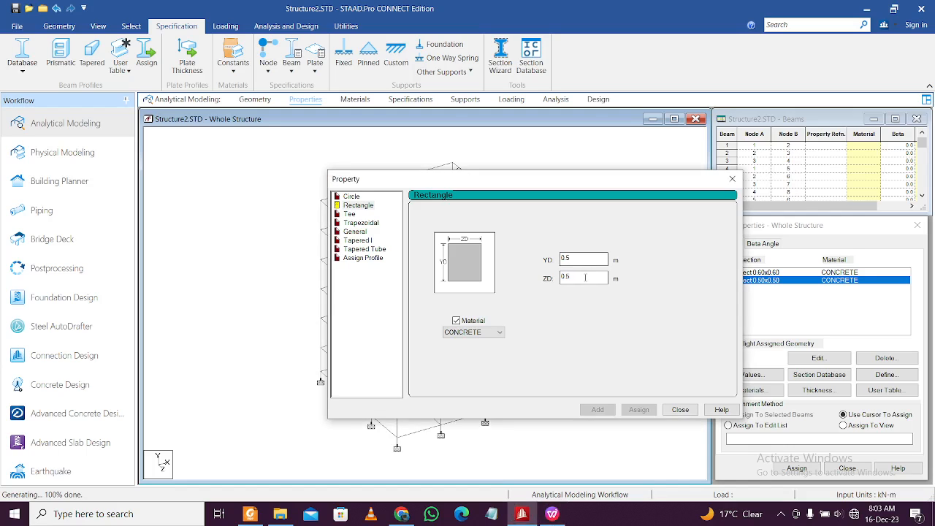
{"action": "type", "text": ".3"}
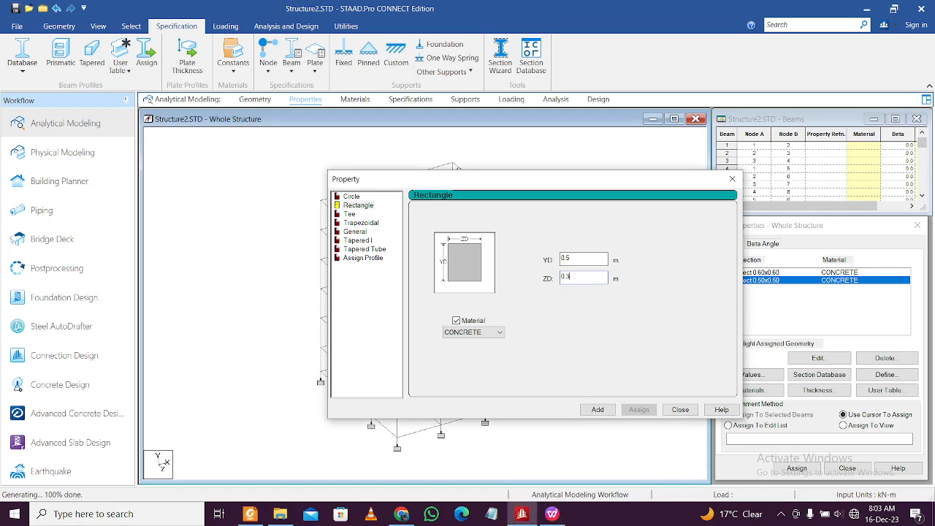
{"action": "left_click", "coordinate": [596, 257]}
{"action": "type", "text": "6"}
{"action": "left_click", "coordinate": [598, 410]}
Check the secondary beams' size in the spreadsheet and add a rectangular CONCRETE section with YD 0.5 m and ZD 0.2 m
{"action": "left_click", "coordinate": [552, 515]}
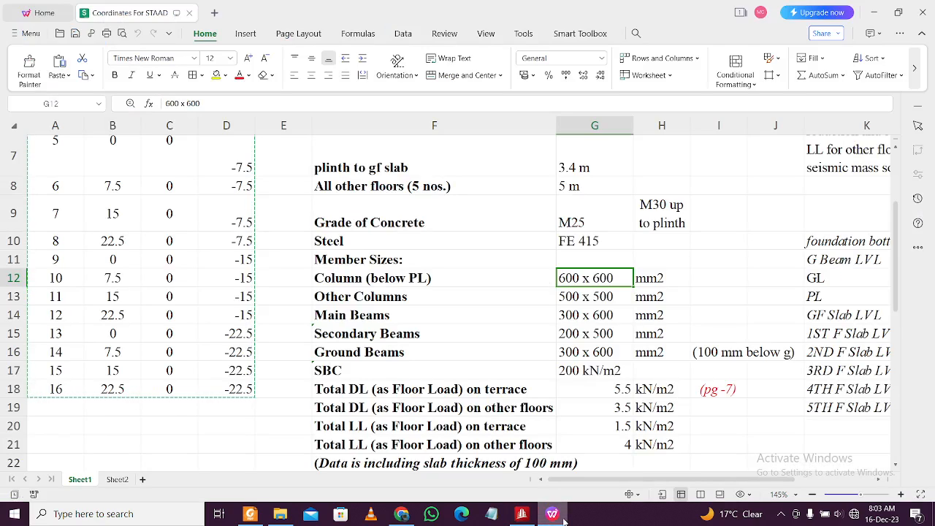
{"action": "left_click", "coordinate": [561, 515]}
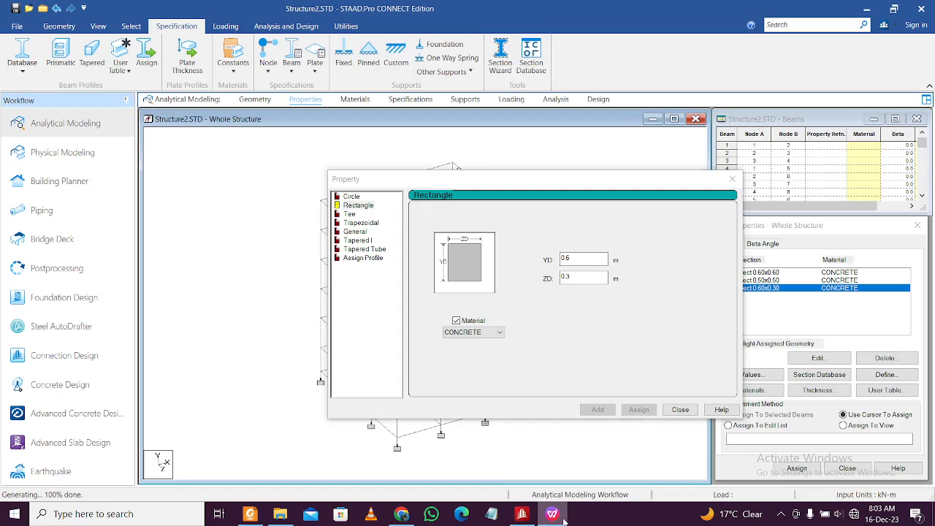
{"action": "key", "text": "BackSpace"}
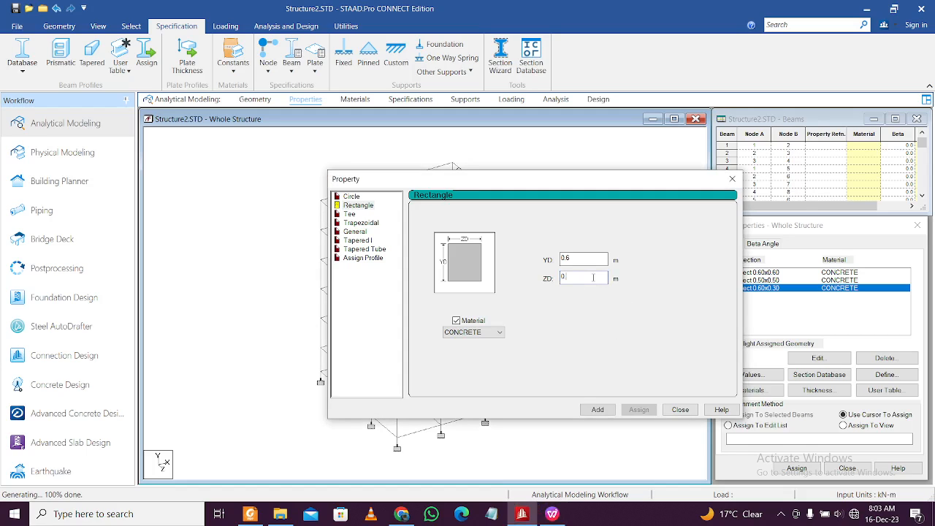
{"action": "type", "text": "2"}
{"action": "left_click", "coordinate": [584, 258]}
{"action": "type", "text": "5"}
{"action": "left_click", "coordinate": [598, 409]}
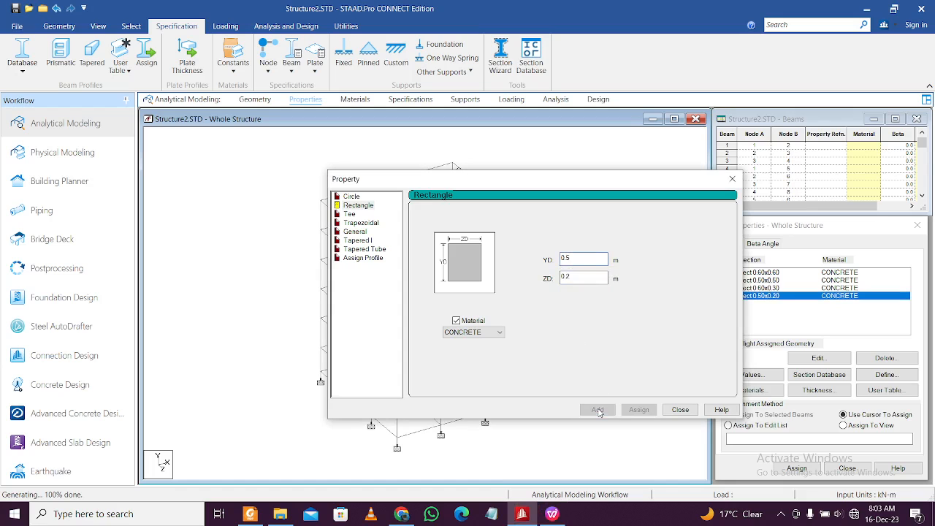
Compare the defined sections with the remaining member sizes in the spreadsheet and finish defining sections
{"action": "left_click", "coordinate": [552, 515]}
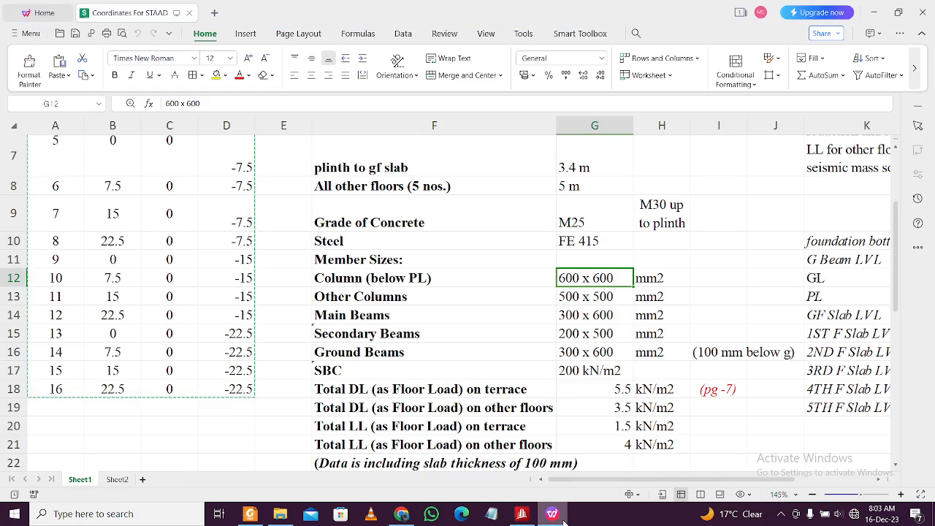
{"action": "left_click", "coordinate": [563, 517]}
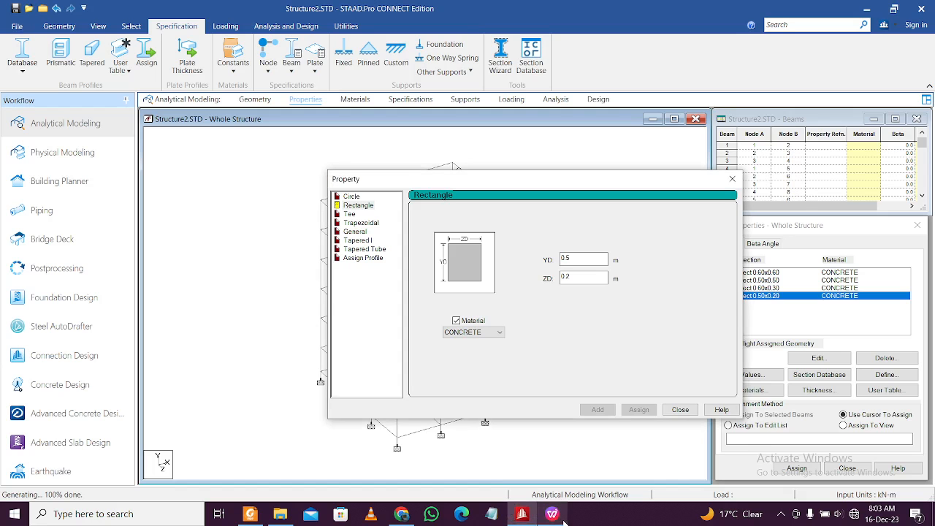
{"action": "left_click", "coordinate": [563, 519]}
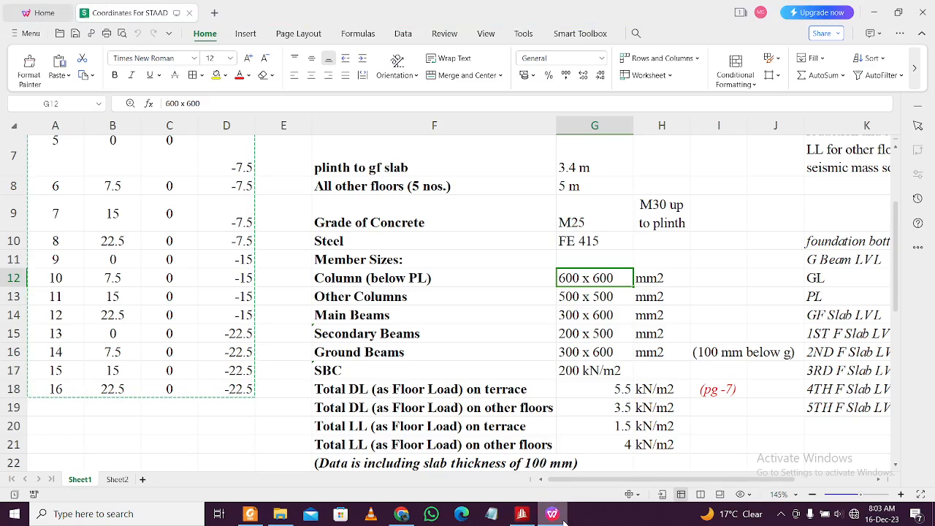
{"action": "left_click", "coordinate": [563, 516]}
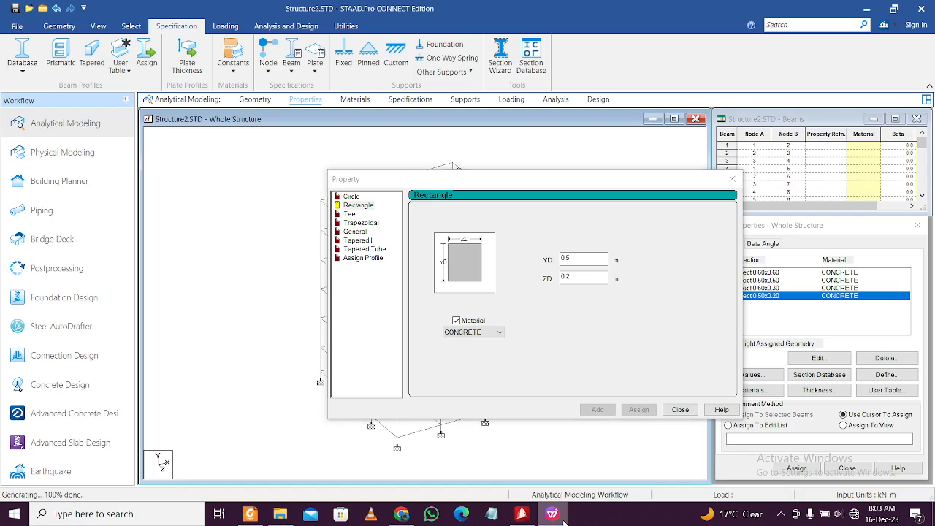
{"action": "left_click", "coordinate": [679, 410]}
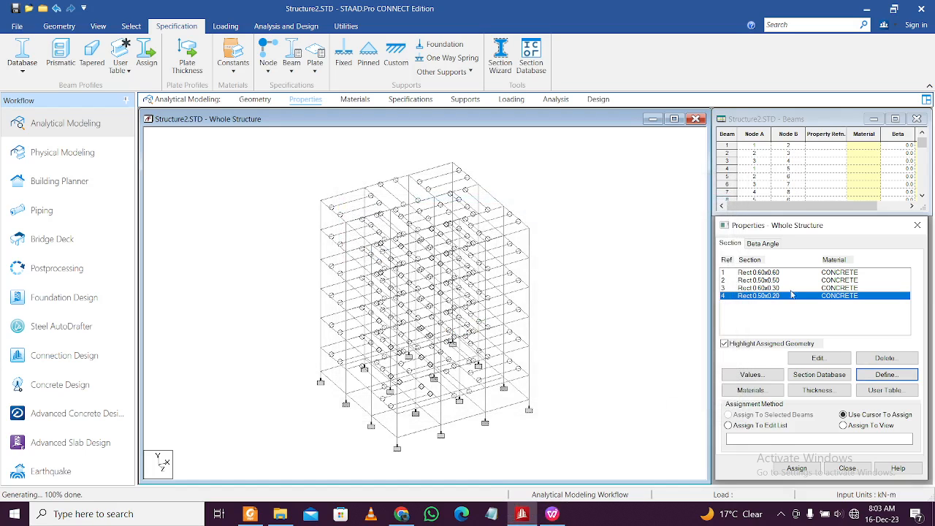
Assign the Rect 0.60x0.60 section to all the short columns between the supports and the lowest beams
{"action": "left_click", "coordinate": [785, 273]}
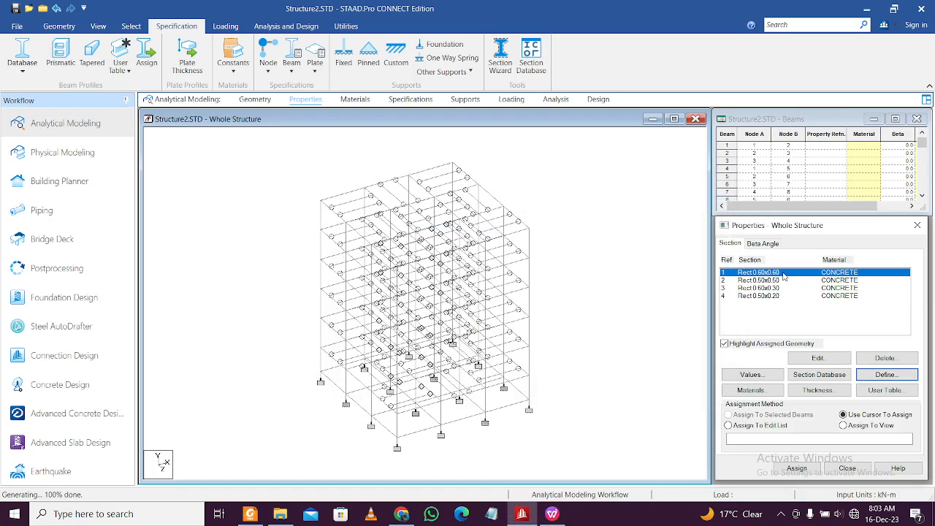
{"action": "left_click", "coordinate": [98, 25]}
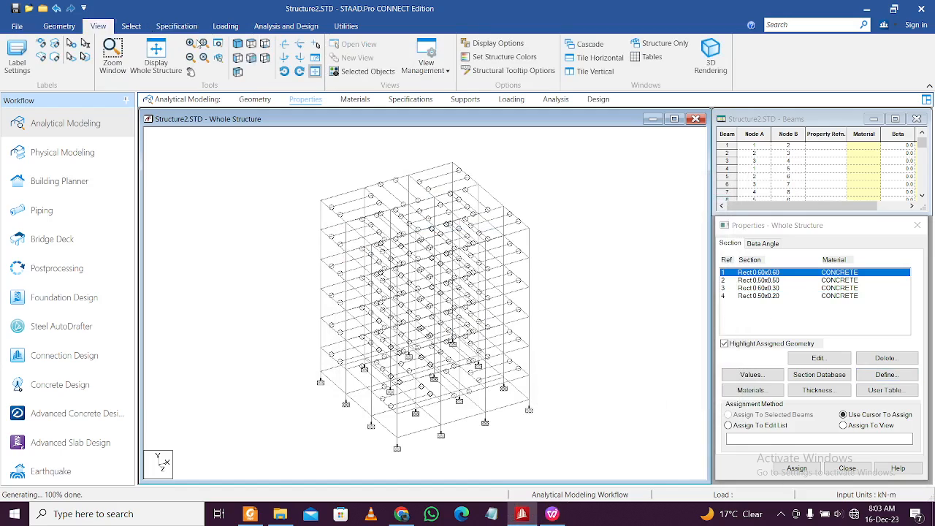
{"action": "left_click", "coordinate": [254, 62]}
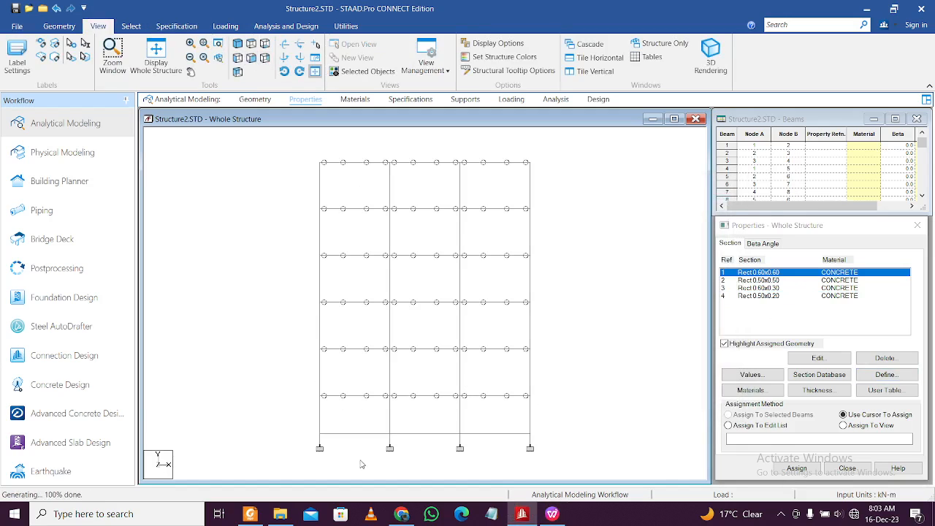
{"action": "scroll", "coordinate": [358, 464], "scroll_direction": "up", "scroll_amount": 1}
{"action": "middle_click_drag", "start_coordinate": [368, 441], "coordinate": [363, 308]}
{"action": "scroll", "coordinate": [321, 347], "scroll_direction": "up", "scroll_amount": 2}
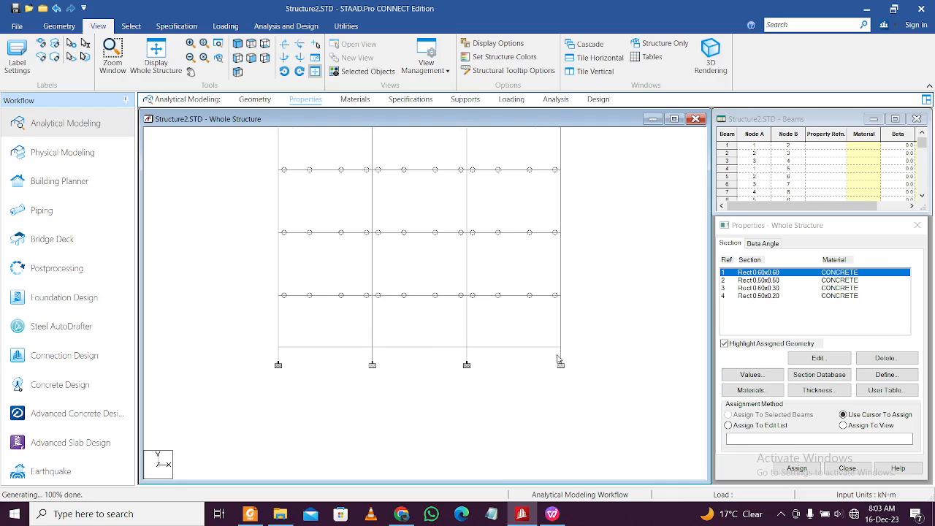
{"action": "left_click", "coordinate": [560, 356]}
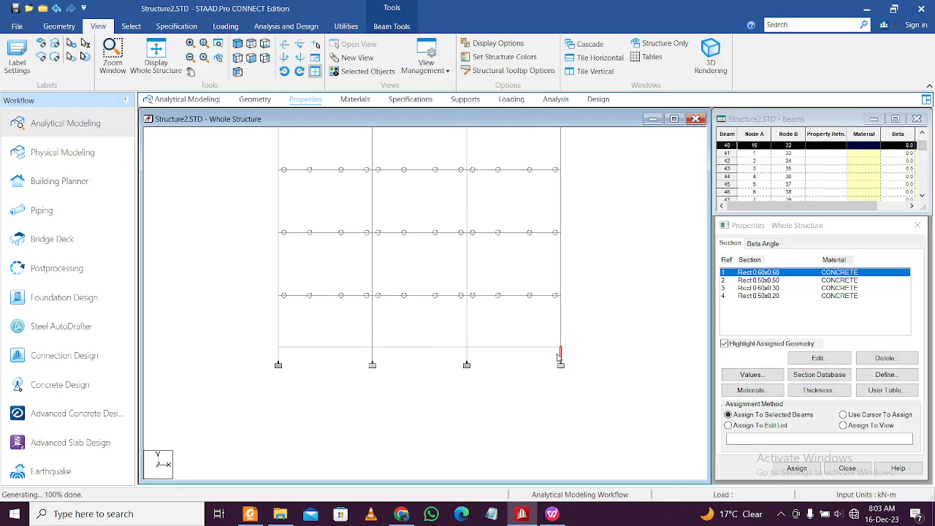
{"action": "left_click", "coordinate": [468, 355], "text": "ctrl"}
{"action": "left_click", "coordinate": [238, 45]}
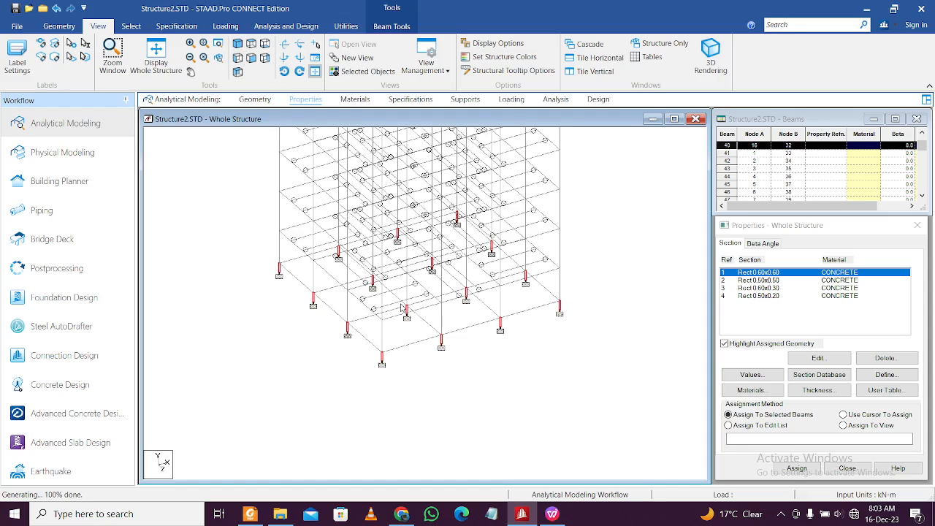
{"action": "left_click", "coordinate": [806, 472]}
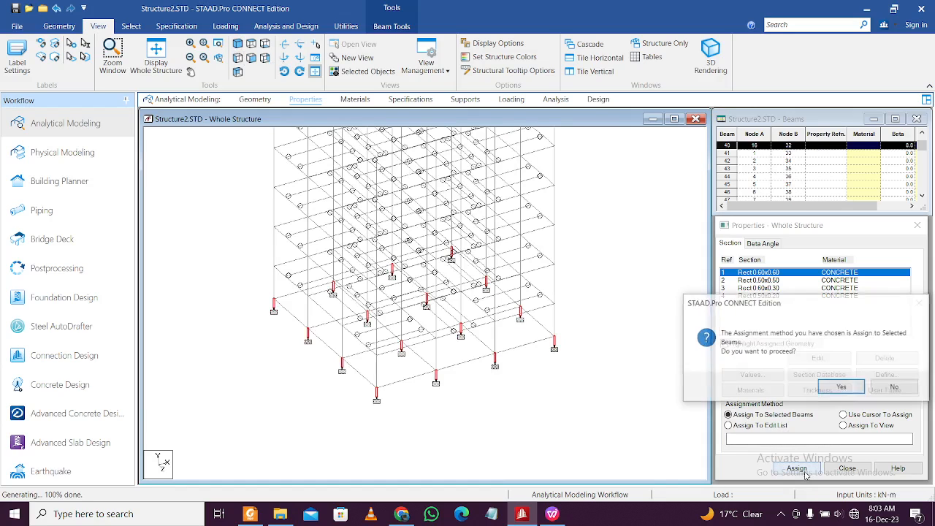
{"action": "left_click", "coordinate": [842, 388]}
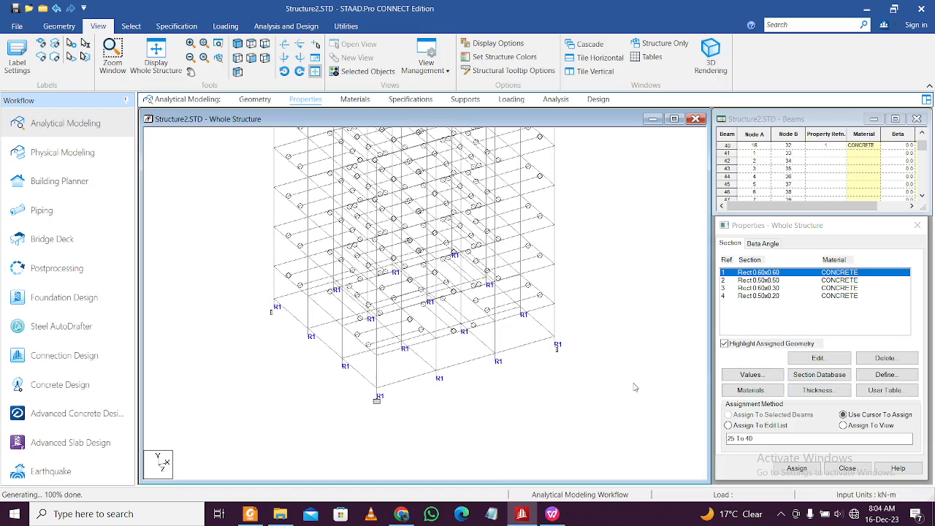
Isolate all members above the short support columns in a new view and show it isometrically
{"action": "left_click", "coordinate": [250, 58]}
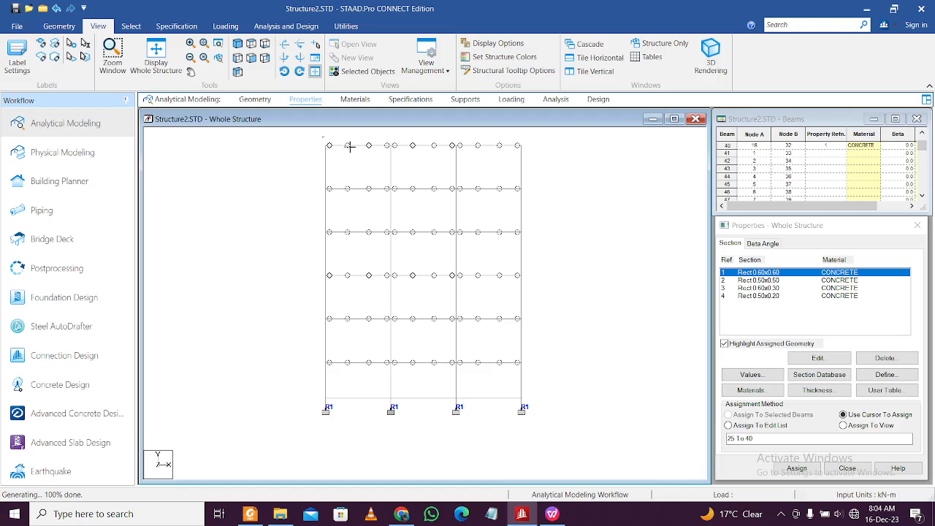
{"action": "left_click_drag", "start_coordinate": [350, 146], "coordinate": [543, 403]}
{"action": "right_click", "coordinate": [562, 374]}
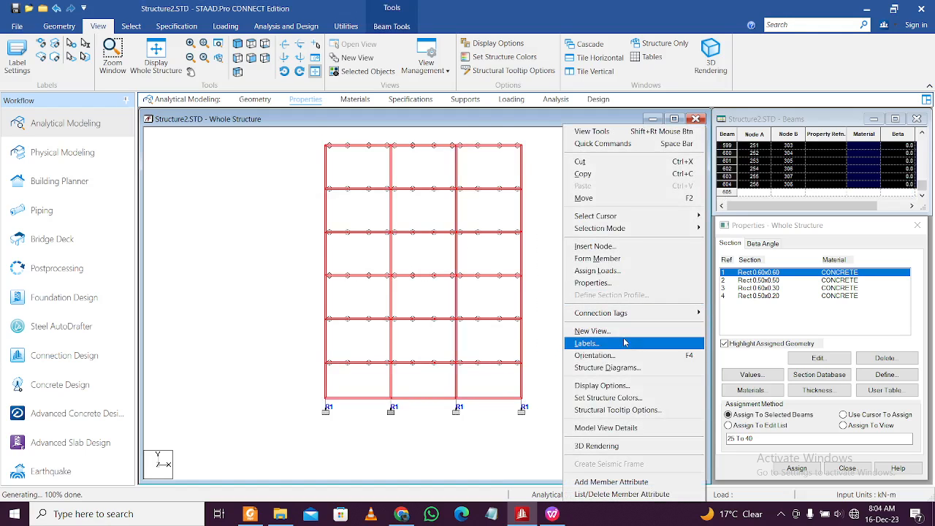
{"action": "left_click", "coordinate": [595, 331]}
{"action": "left_click", "coordinate": [608, 284]}
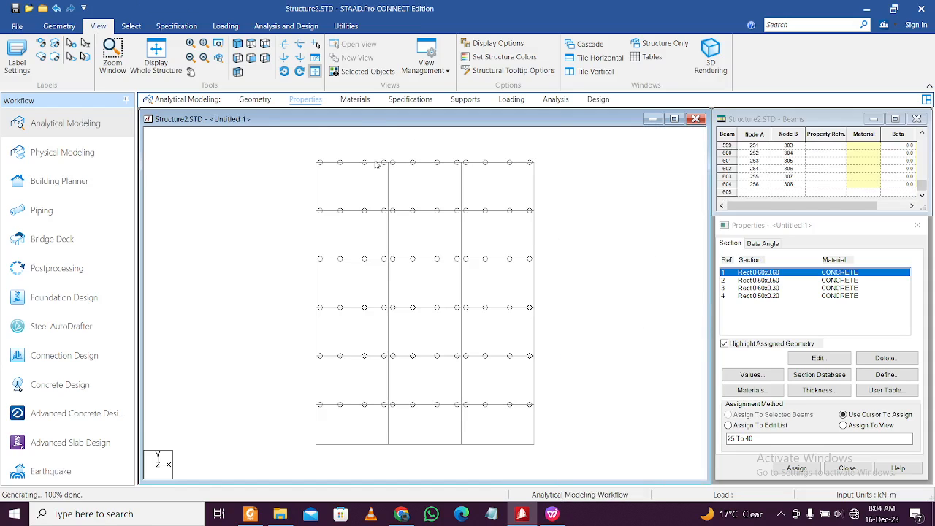
{"action": "left_click", "coordinate": [237, 44]}
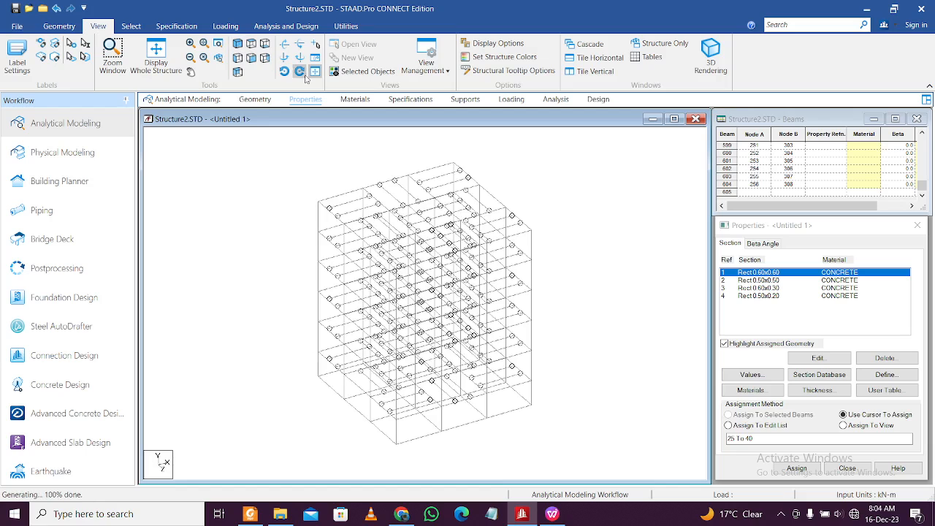
Assign the Rect 0.50x0.50 section to all members parallel to Y in the isolated view
{"action": "left_click", "coordinate": [765, 281]}
{"action": "left_click", "coordinate": [131, 25]}
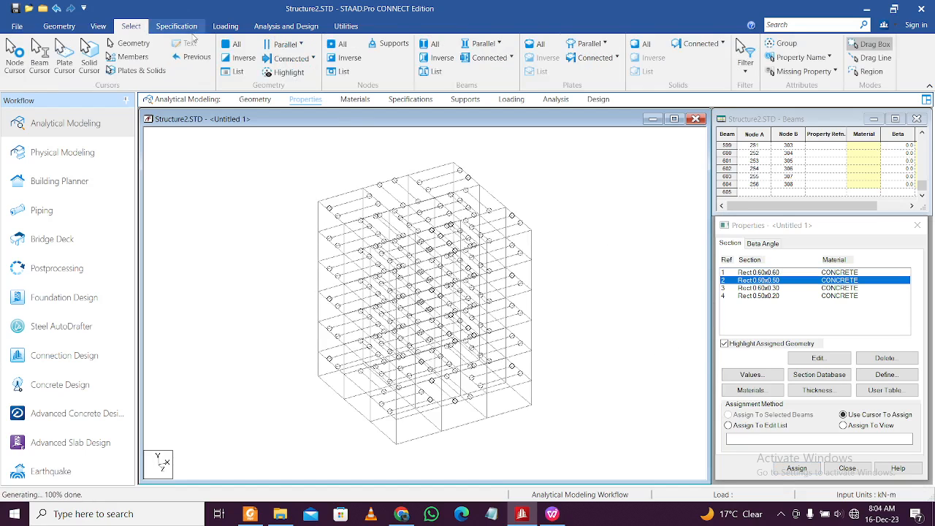
{"action": "left_click", "coordinate": [483, 43]}
{"action": "left_click", "coordinate": [490, 83]}
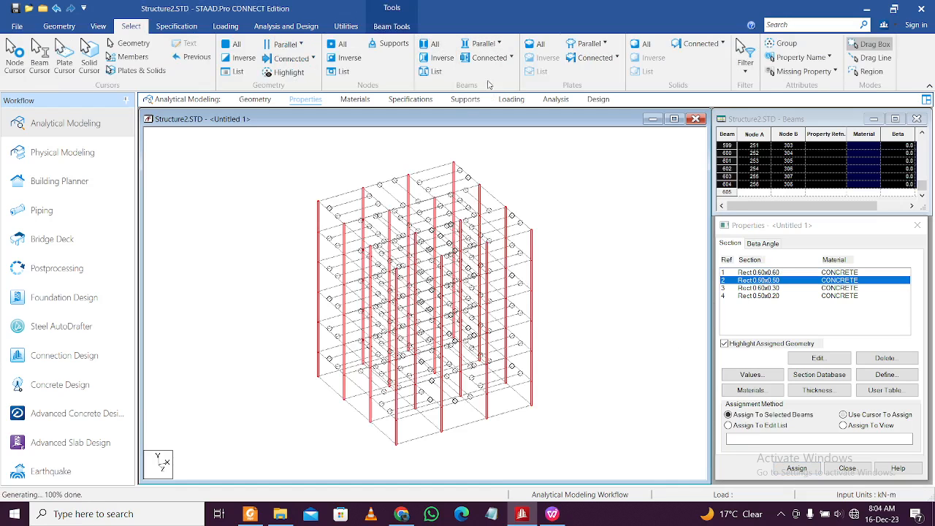
{"action": "left_click", "coordinate": [798, 467]}
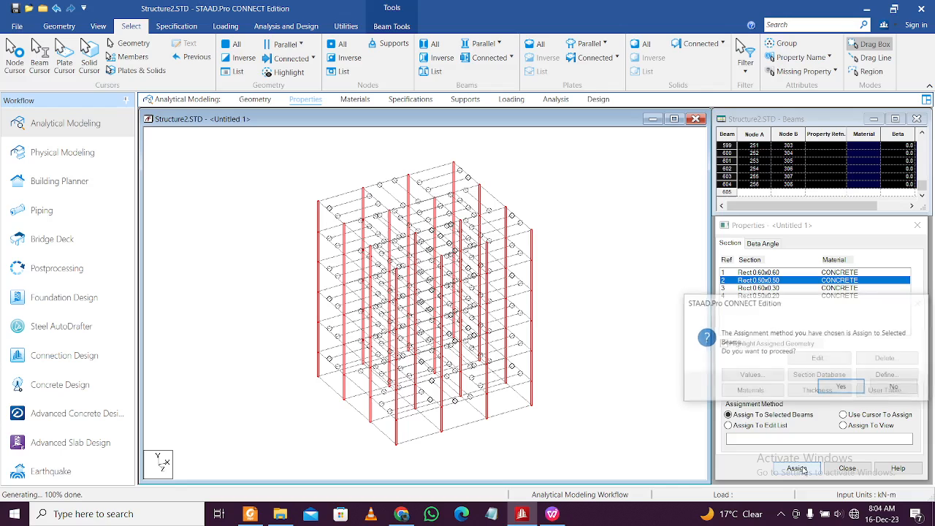
{"action": "left_click", "coordinate": [841, 388]}
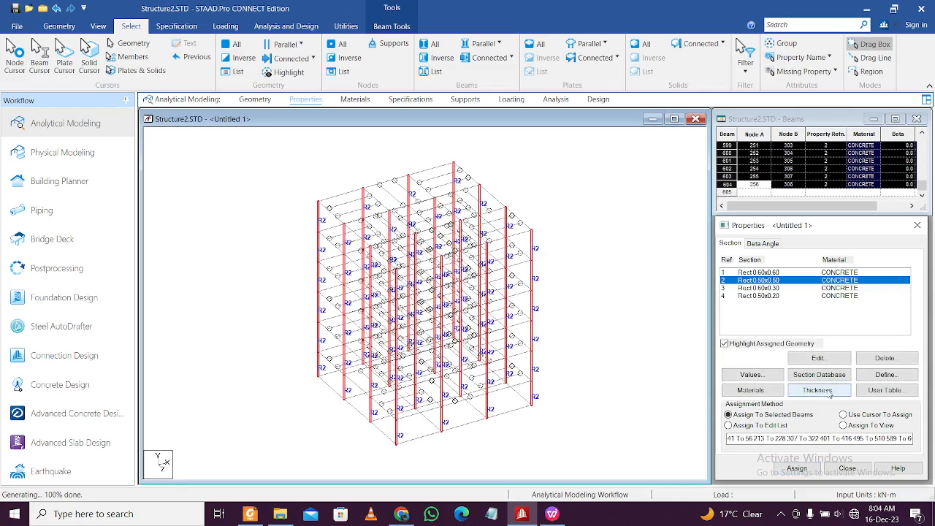
{"action": "left_click", "coordinate": [615, 358]}
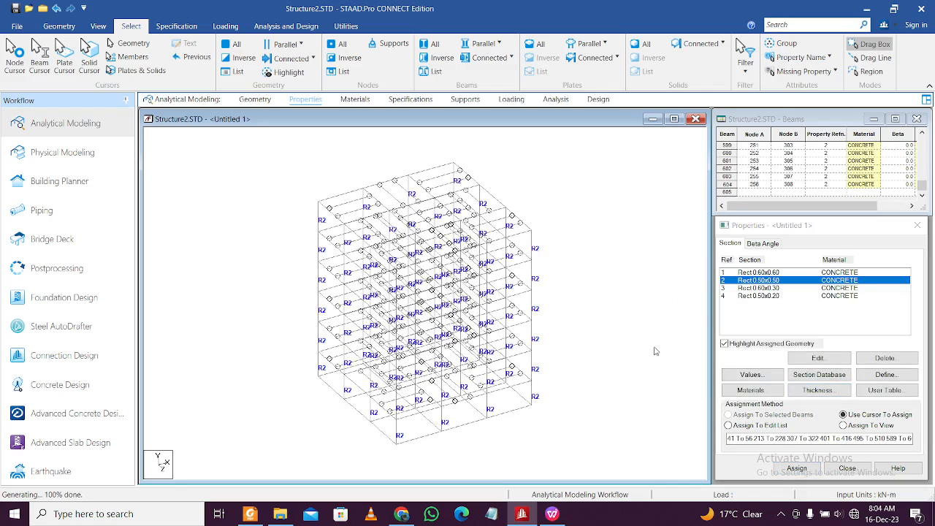
Choose the Rect 0.60x0.30 section and check the main beam size in the member sizes spreadsheet
{"action": "left_click", "coordinate": [779, 289]}
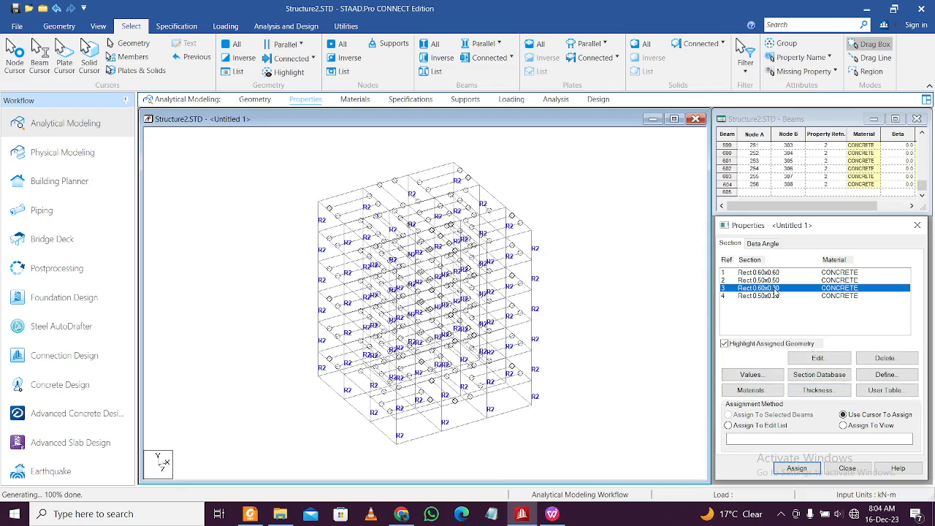
{"action": "left_click", "coordinate": [557, 515]}
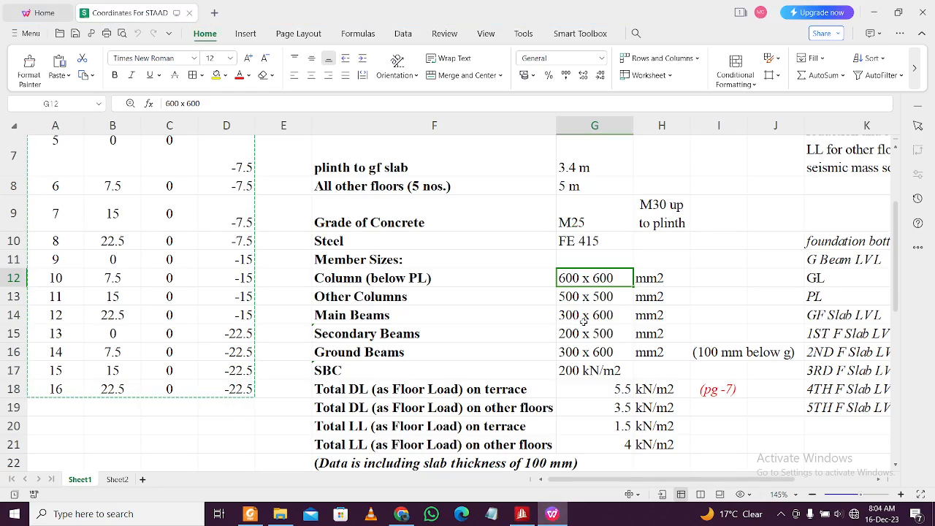
{"action": "left_click", "coordinate": [874, 12]}
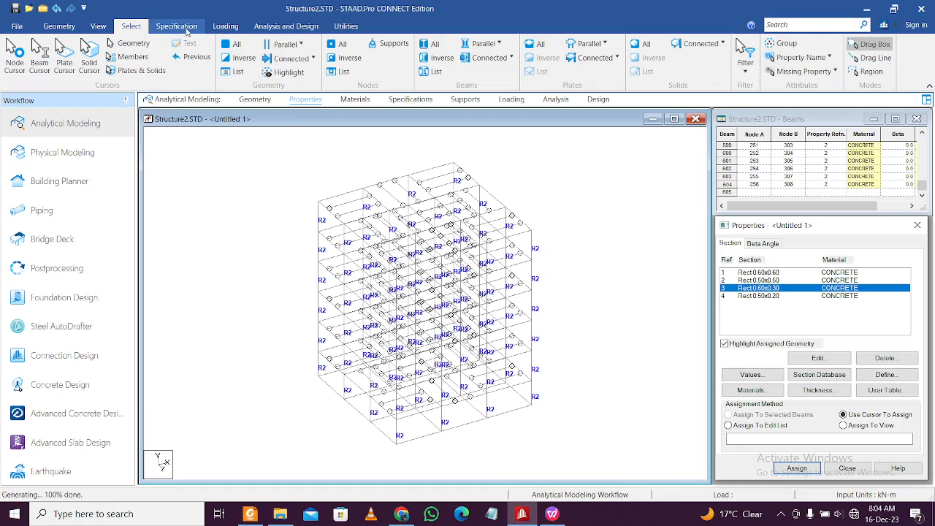
Select all beams parallel to X and Z in the isolated view and show the model from above
{"action": "left_click", "coordinate": [483, 44]}
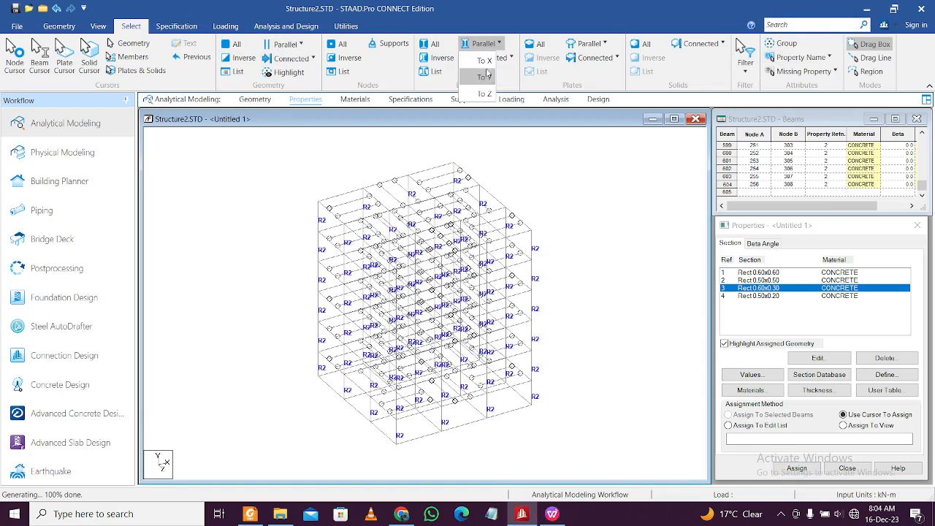
{"action": "left_click", "coordinate": [486, 76]}
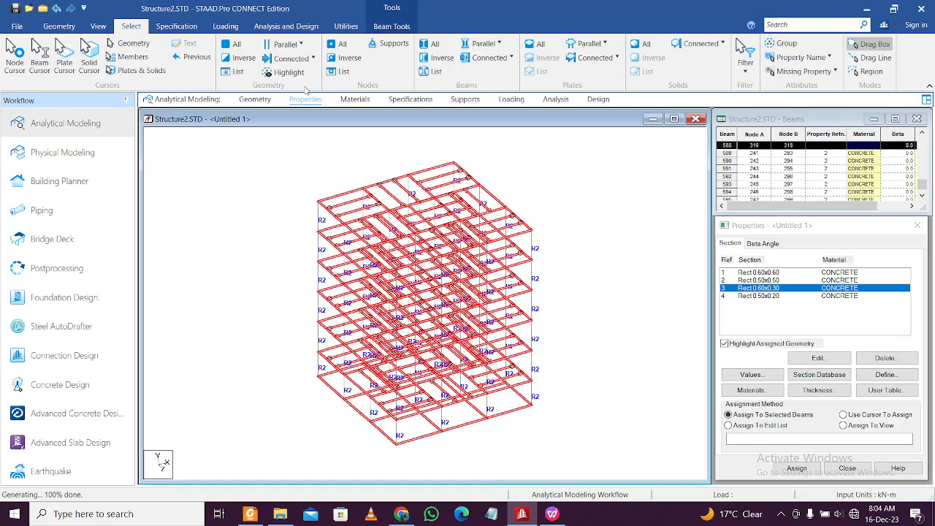
{"action": "left_click", "coordinate": [82, 30]}
{"action": "left_click", "coordinate": [98, 27]}
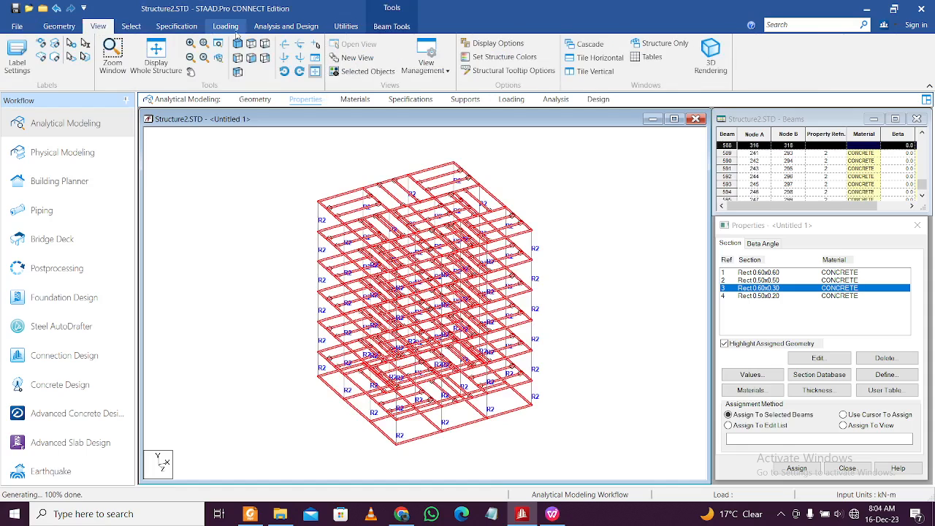
{"action": "left_click", "coordinate": [253, 44]}
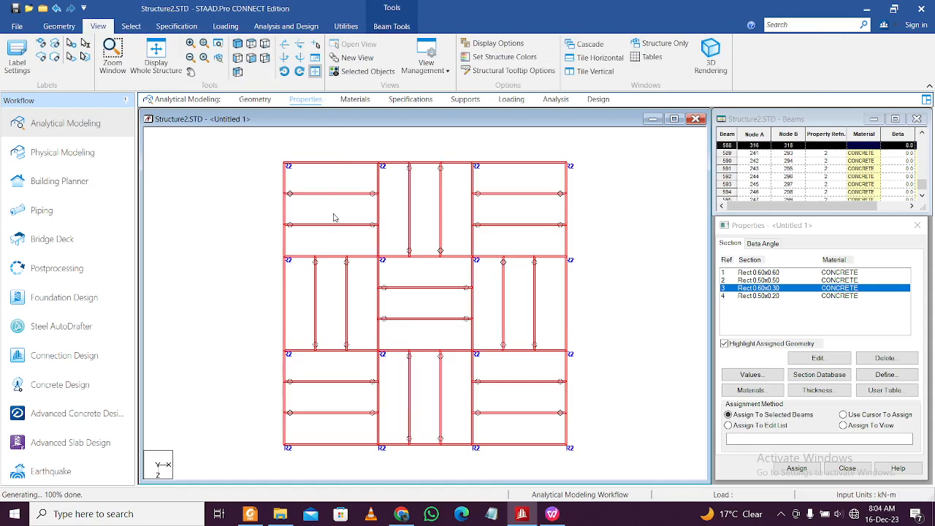
Remove the paired secondary beams in all nine bays from the selection, keeping only the main beams along the column grid
{"action": "left_click", "coordinate": [347, 195]}
{"action": "left_click", "coordinate": [343, 226], "text": "ctrl"}
{"action": "left_click", "coordinate": [411, 231], "text": "ctrl"}
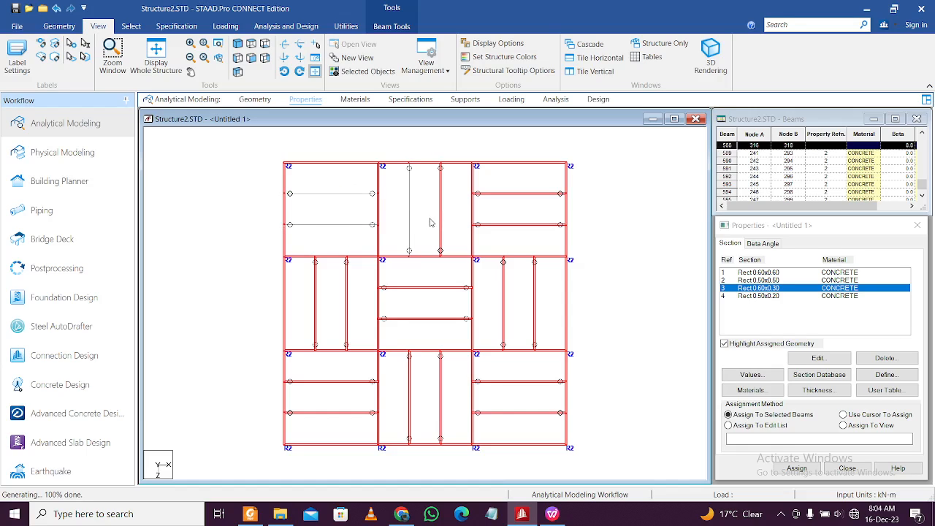
{"action": "left_click", "coordinate": [440, 210], "text": "ctrl"}
{"action": "left_click", "coordinate": [519, 194], "text": "ctrl"}
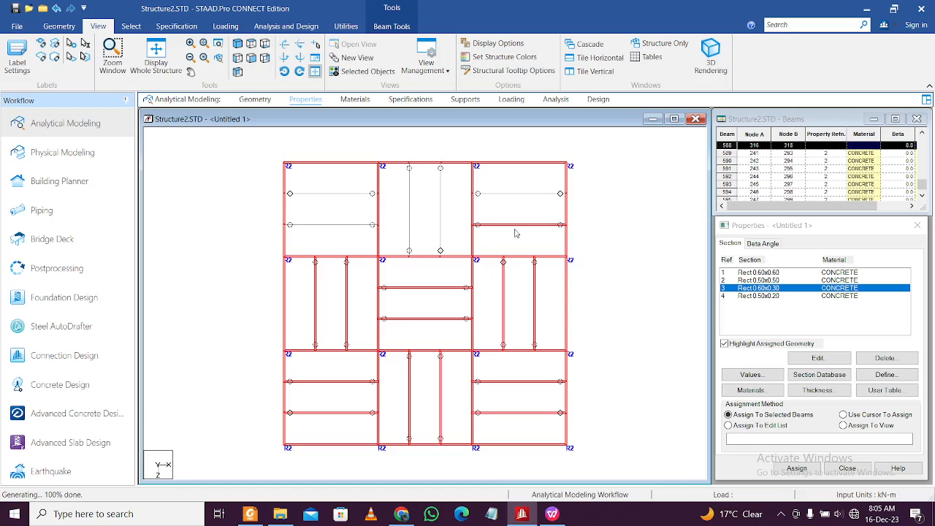
{"action": "left_click", "coordinate": [517, 225], "text": "ctrl"}
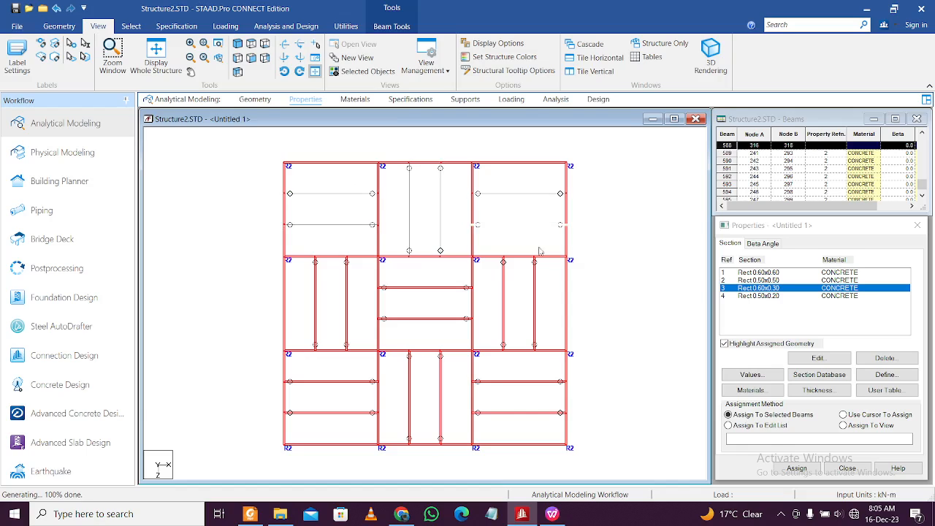
{"action": "left_click", "coordinate": [536, 312], "text": "ctrl"}
{"action": "left_click", "coordinate": [504, 311], "text": "ctrl"}
{"action": "left_click", "coordinate": [437, 319], "text": "ctrl"}
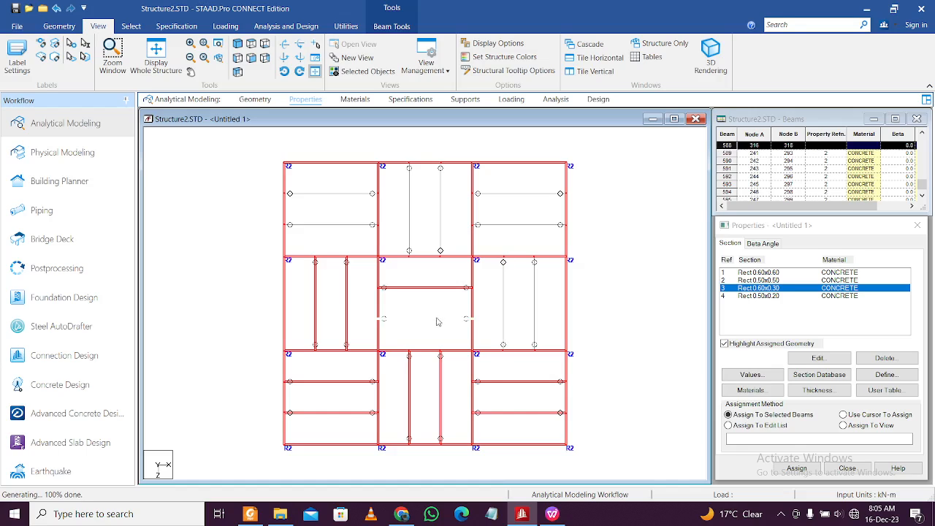
{"action": "left_click", "coordinate": [439, 289], "text": "ctrl"}
{"action": "left_click", "coordinate": [348, 317], "text": "ctrl"}
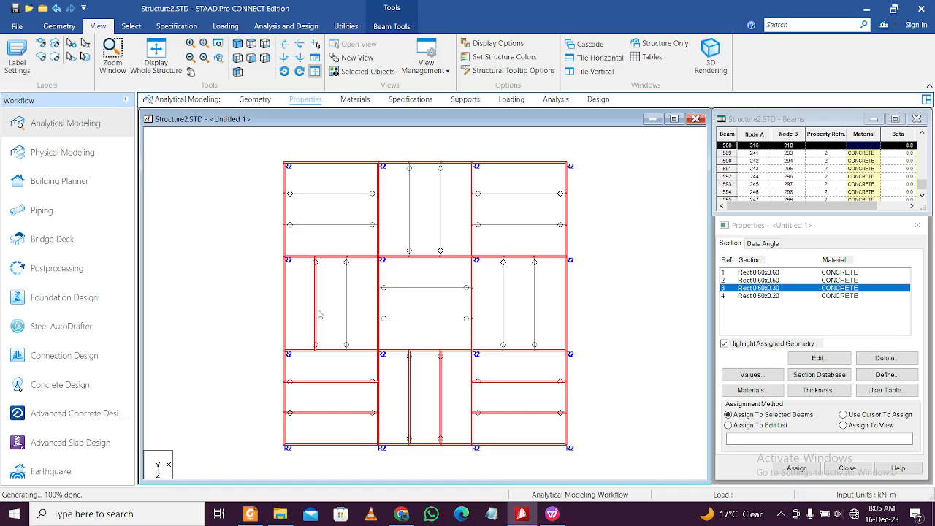
{"action": "left_click", "coordinate": [317, 320], "text": "ctrl"}
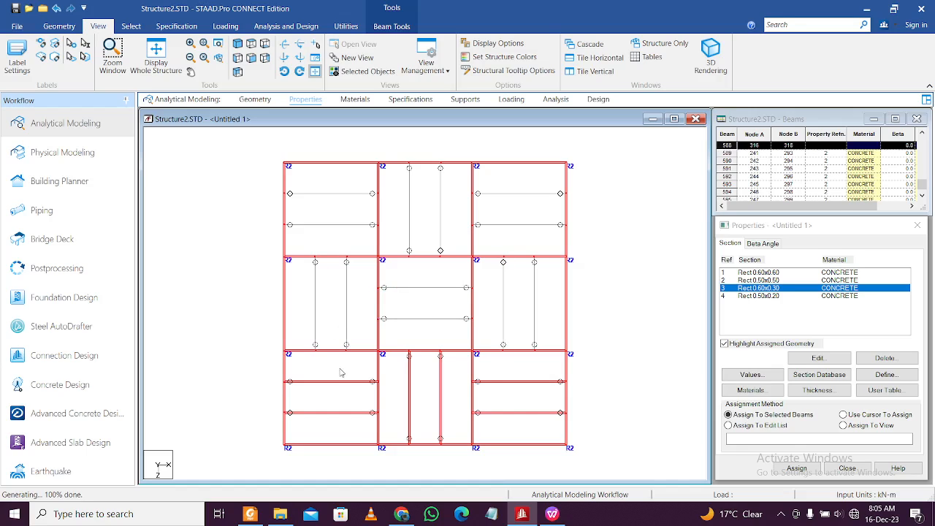
{"action": "left_click", "coordinate": [346, 414], "text": "ctrl"}
{"action": "left_click", "coordinate": [410, 401], "text": "ctrl"}
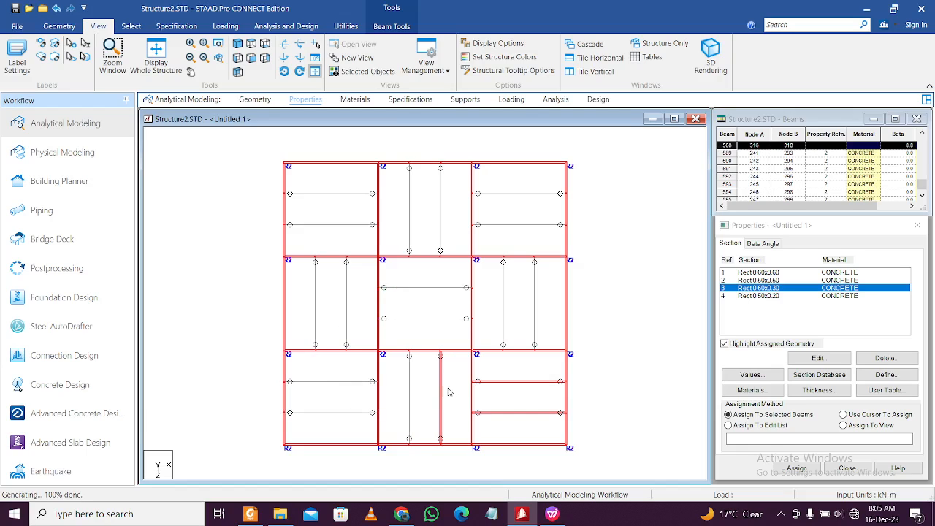
{"action": "left_click", "coordinate": [440, 395], "text": "ctrl"}
{"action": "left_click", "coordinate": [519, 381], "text": "ctrl"}
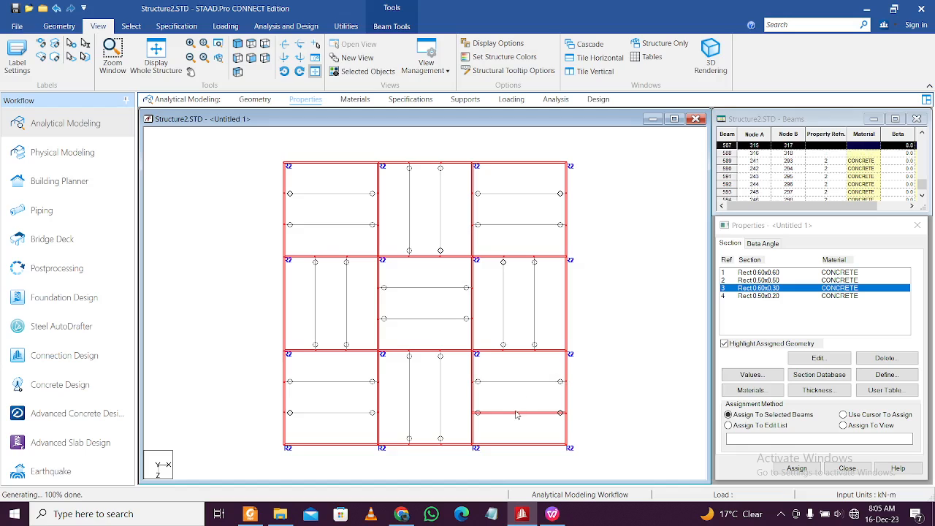
{"action": "left_click", "coordinate": [519, 413], "text": "ctrl"}
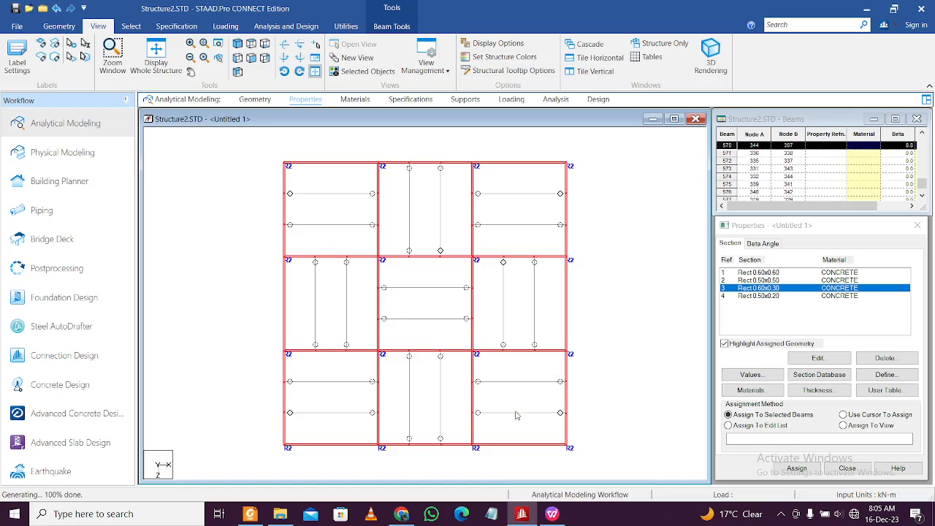
Show the model isometrically and assign the Rect 0.60x0.30 section to the selected main beams
{"action": "left_click", "coordinate": [237, 44]}
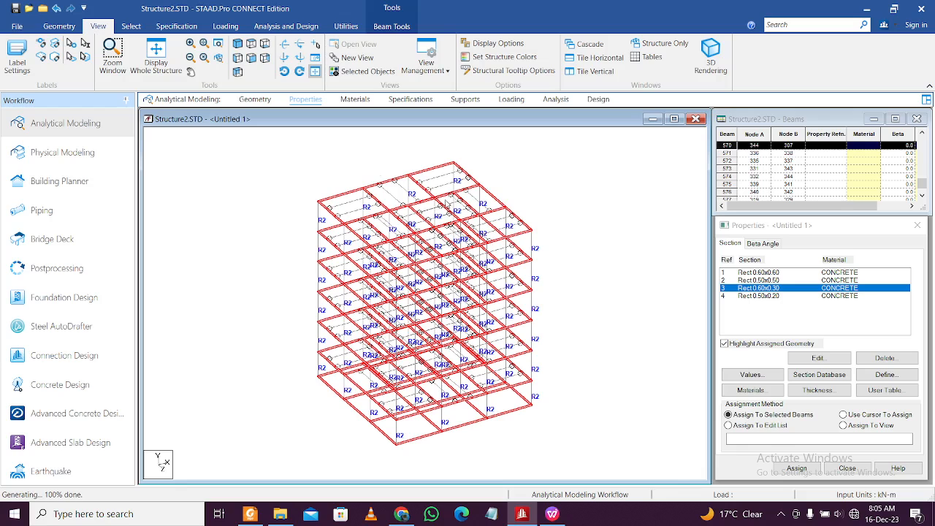
{"action": "left_click", "coordinate": [808, 469]}
{"action": "left_click", "coordinate": [844, 389]}
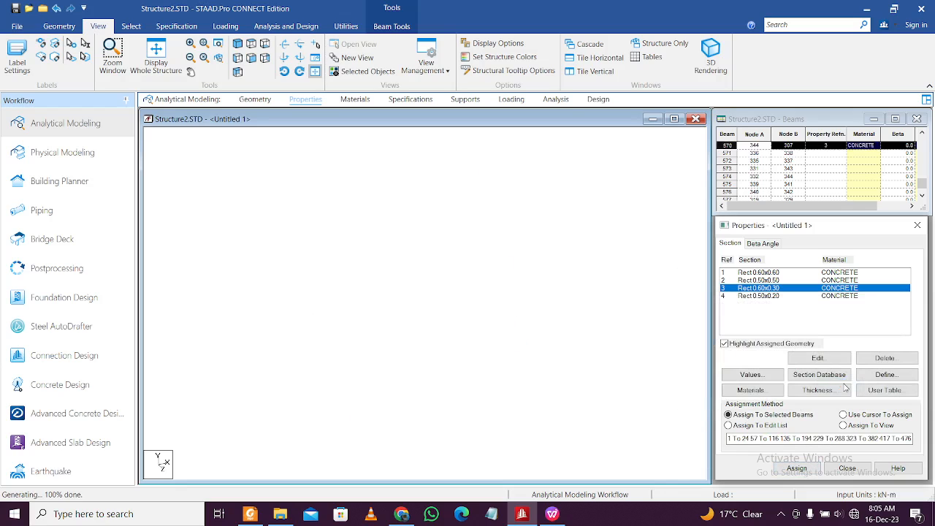
{"action": "left_click", "coordinate": [618, 356]}
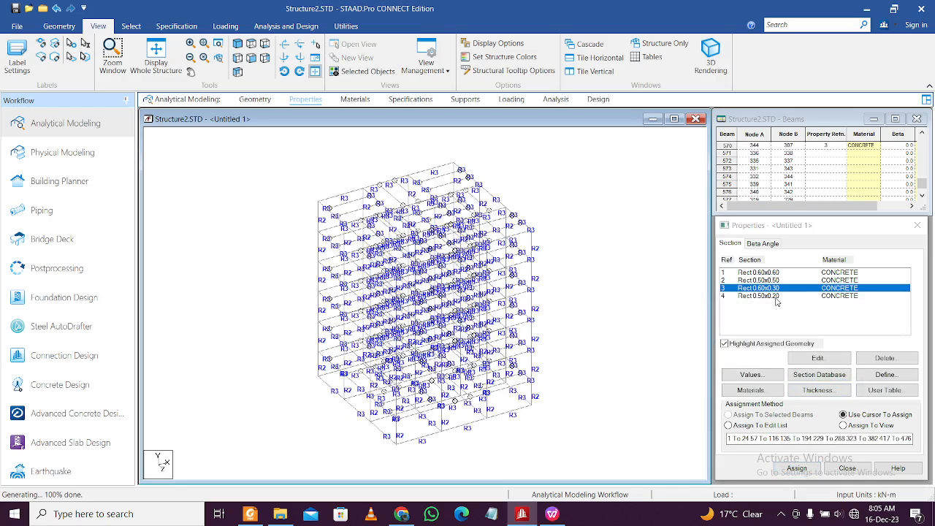
Choose the Rect 0.50x0.20 section and select the paired secondary beams in all nine bays in the plan view
{"action": "left_click", "coordinate": [775, 296]}
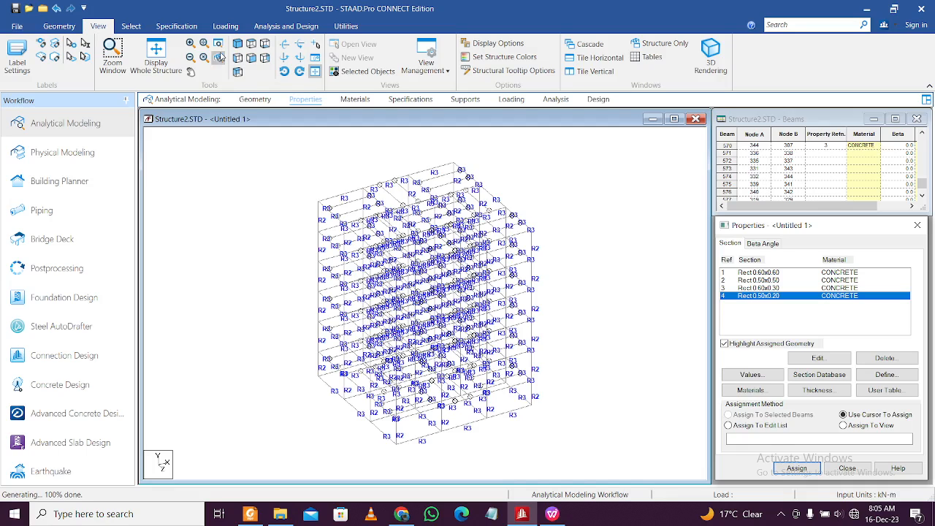
{"action": "left_click", "coordinate": [252, 44]}
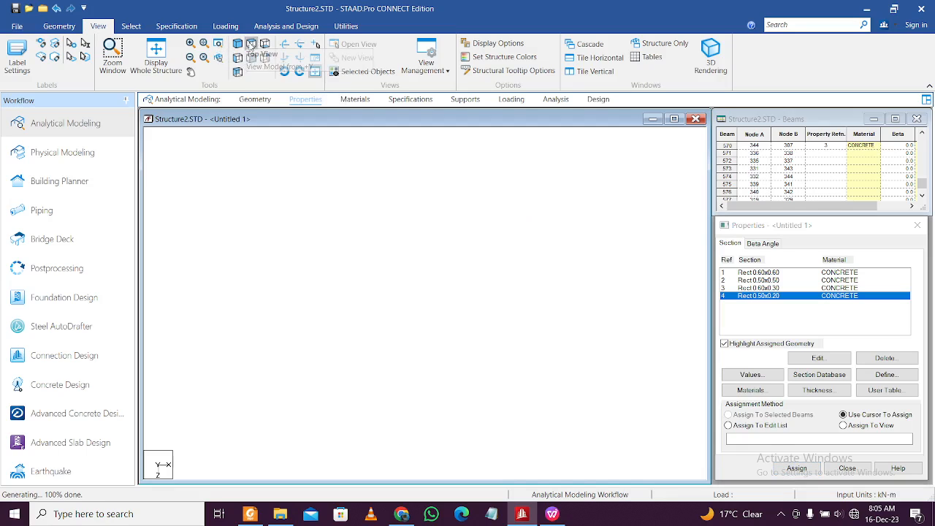
{"action": "left_click_drag", "start_coordinate": [306, 180], "coordinate": [354, 237]}
{"action": "left_click_drag", "start_coordinate": [445, 220], "coordinate": [403, 192], "text": "ctrl"}
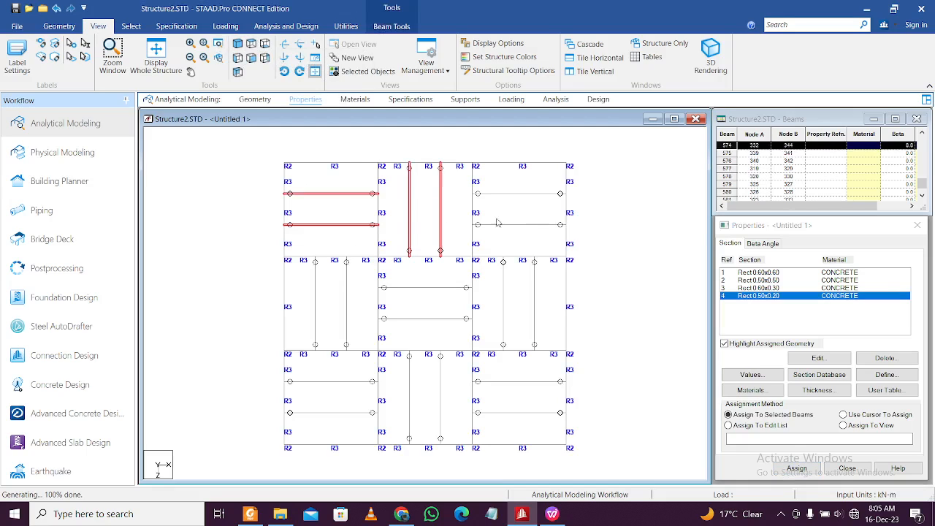
{"action": "left_click_drag", "start_coordinate": [534, 233], "coordinate": [510, 188], "text": "ctrl"}
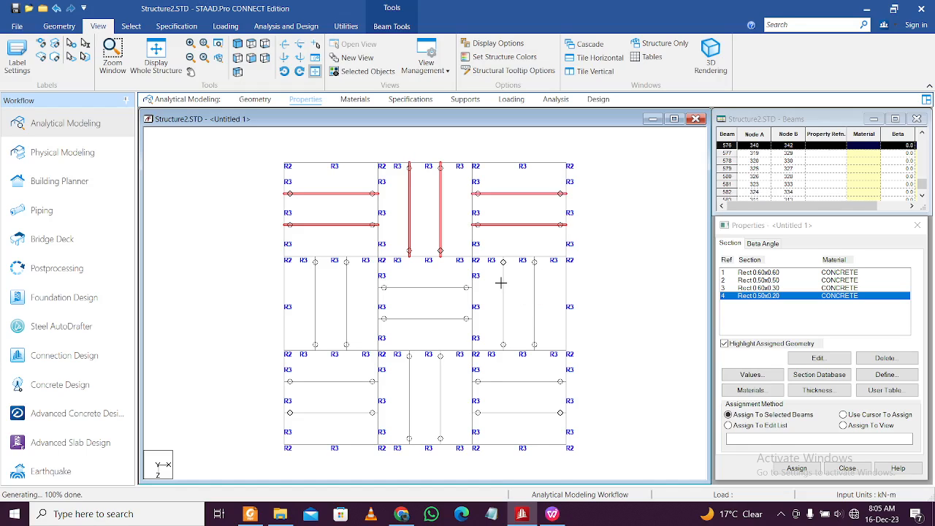
{"action": "left_click_drag", "start_coordinate": [437, 336], "coordinate": [411, 284], "text": "ctrl"}
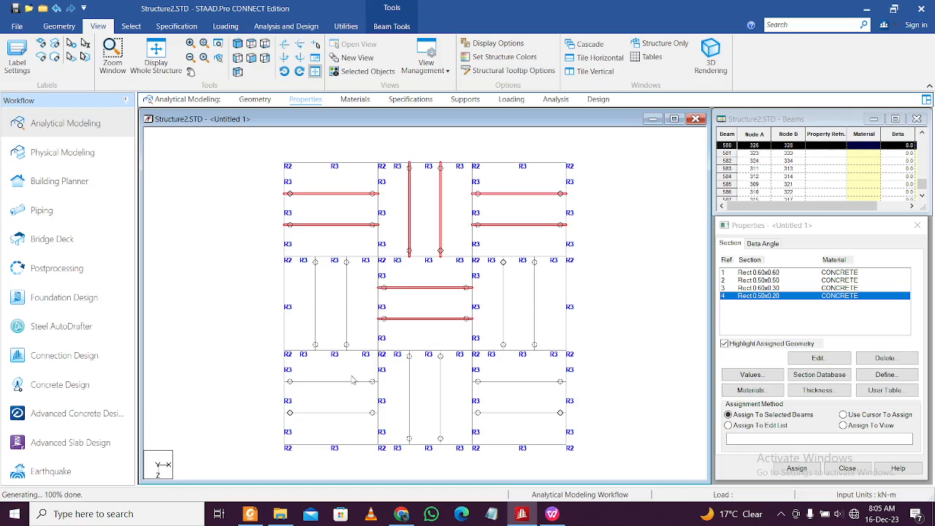
{"action": "left_click_drag", "start_coordinate": [318, 434], "coordinate": [360, 318], "text": "ctrl"}
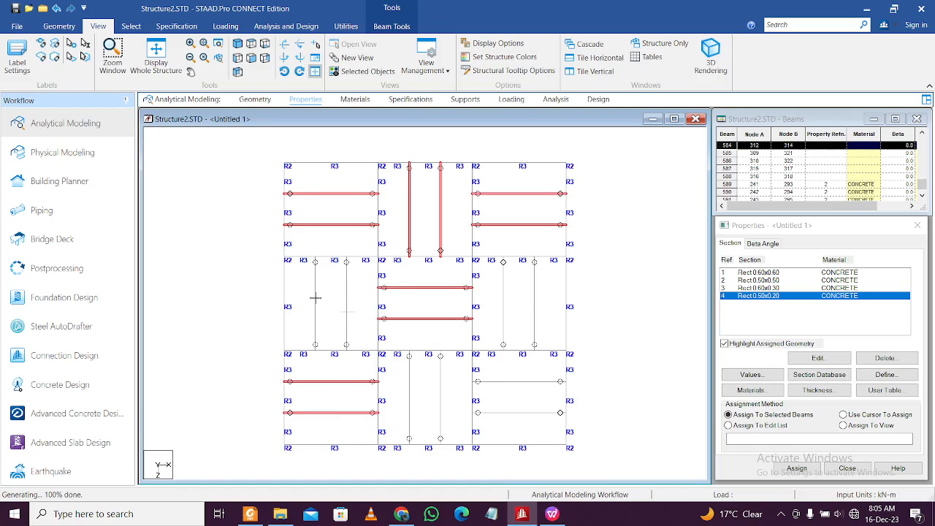
{"action": "left_click_drag", "start_coordinate": [316, 297], "coordinate": [307, 288], "text": "ctrl"}
{"action": "left_click_drag", "start_coordinate": [503, 290], "coordinate": [547, 326], "text": "ctrl"}
{"action": "left_click_drag", "start_coordinate": [398, 388], "coordinate": [454, 420], "text": "ctrl"}
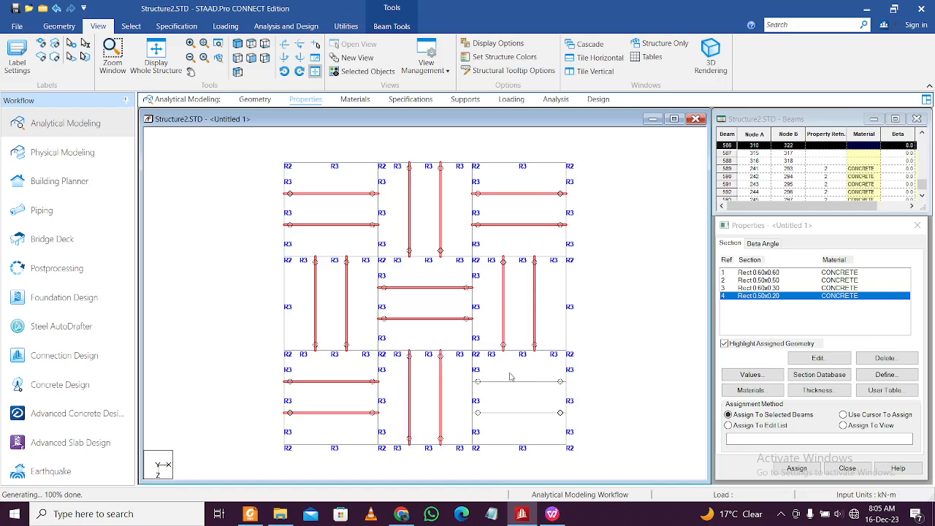
{"action": "left_click_drag", "start_coordinate": [524, 412], "coordinate": [534, 433], "text": "ctrl"}
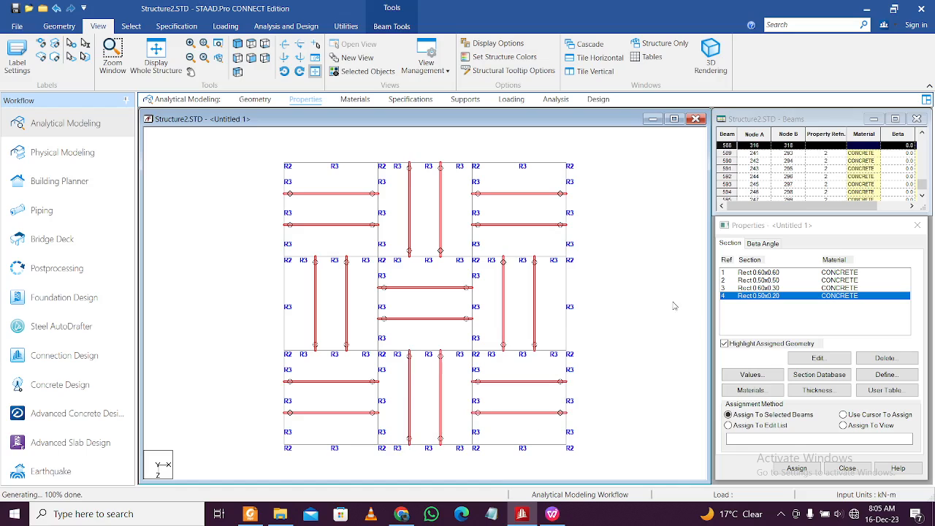
Assign the Rect 0.50x0.20 section to the selected secondary beams and return to the isometric view
{"action": "left_click", "coordinate": [798, 468]}
{"action": "left_click", "coordinate": [837, 389]}
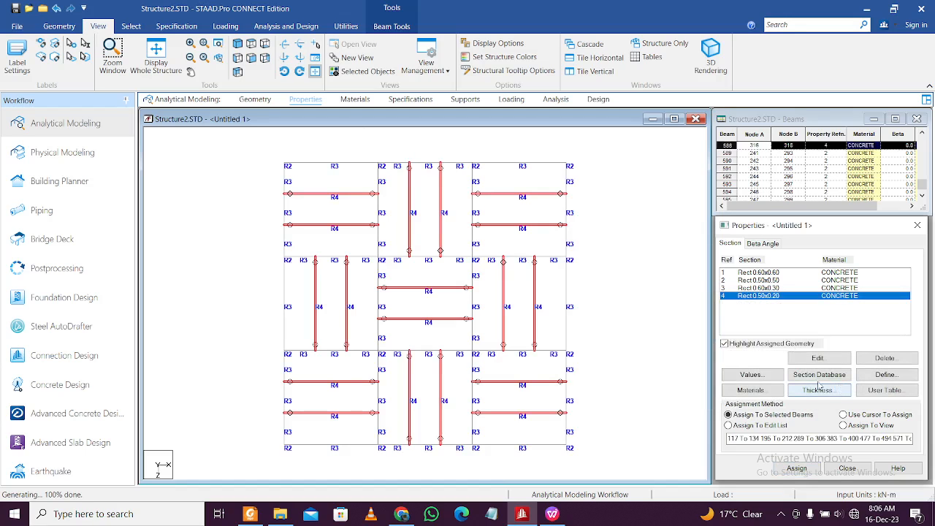
{"action": "left_click", "coordinate": [252, 59]}
{"action": "left_click", "coordinate": [252, 44]}
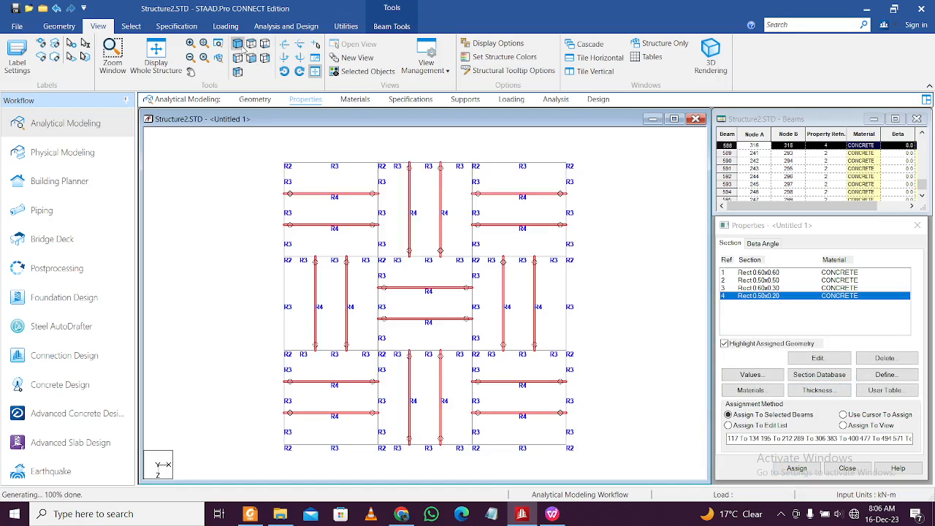
{"action": "left_click", "coordinate": [238, 44]}
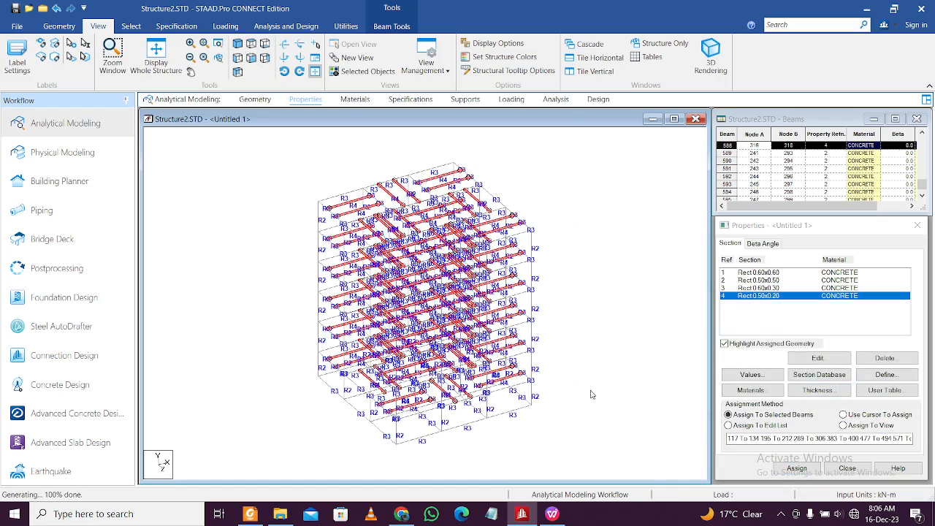
Review the members assigned to the Rect 0.60x0.30, Rect 0.50x0.50 and Rect 0.60x0.60 sections in turn
{"action": "left_click", "coordinate": [749, 288]}
{"action": "left_click", "coordinate": [760, 280]}
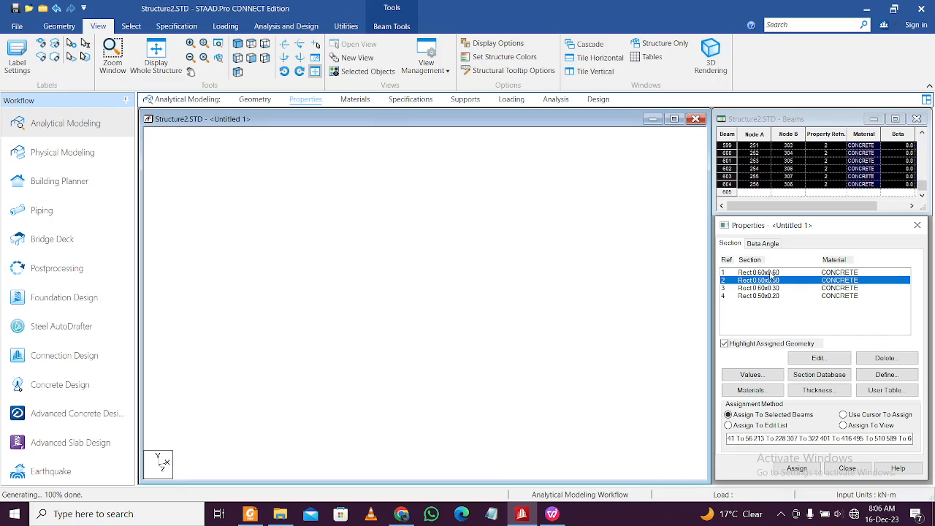
{"action": "left_click", "coordinate": [771, 273]}
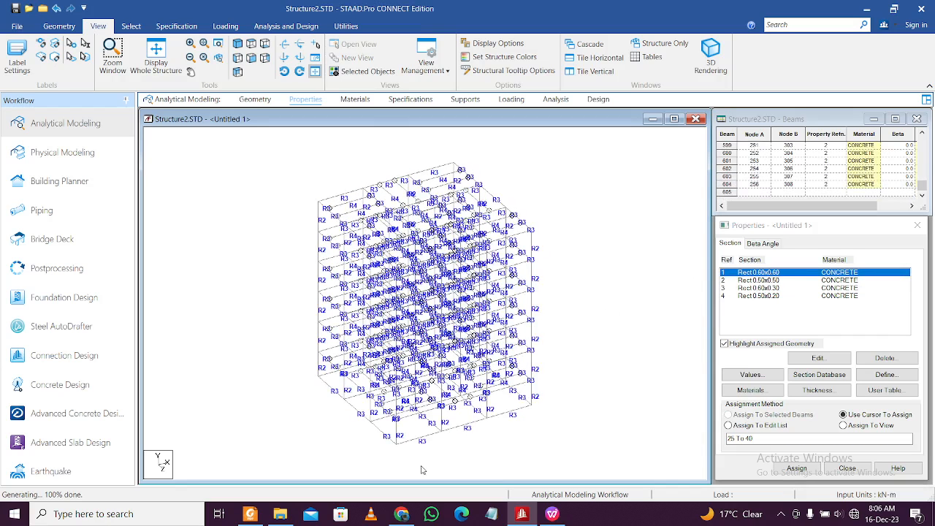
Consult the Manual Design.pdf for the building data, assumed member sizes and gravity load calculations, and return to the STAAD.Pro model
{"action": "left_click", "coordinate": [250, 512]}
{"action": "scroll", "coordinate": [395, 395], "scroll_direction": "down", "scroll_amount": 8}
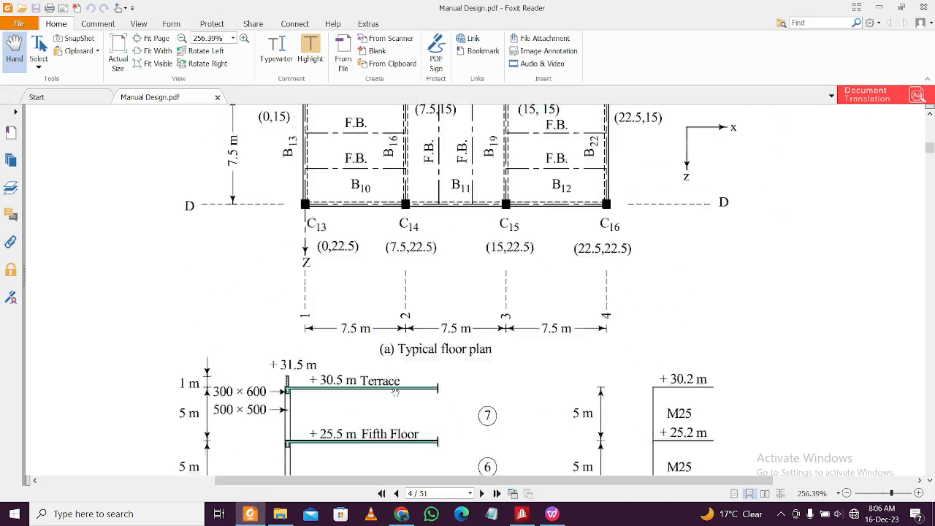
{"action": "scroll", "coordinate": [395, 394], "scroll_direction": "down", "scroll_amount": 15}
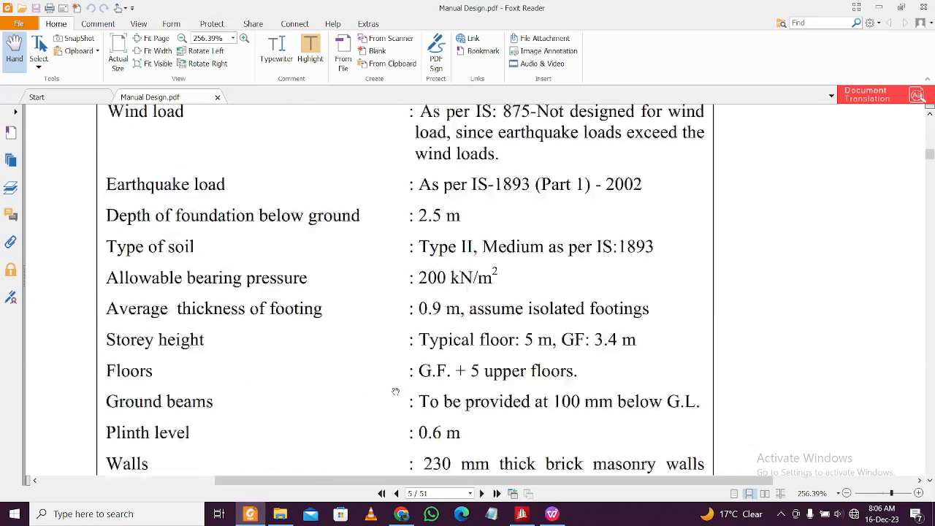
{"action": "scroll", "coordinate": [396, 389], "scroll_direction": "down", "scroll_amount": 15}
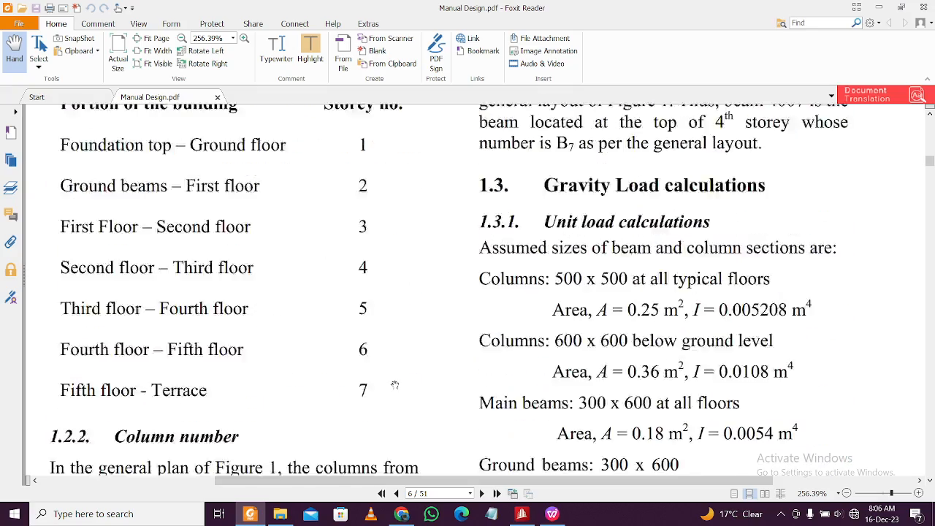
{"action": "scroll", "coordinate": [395, 383], "scroll_direction": "down", "scroll_amount": 10}
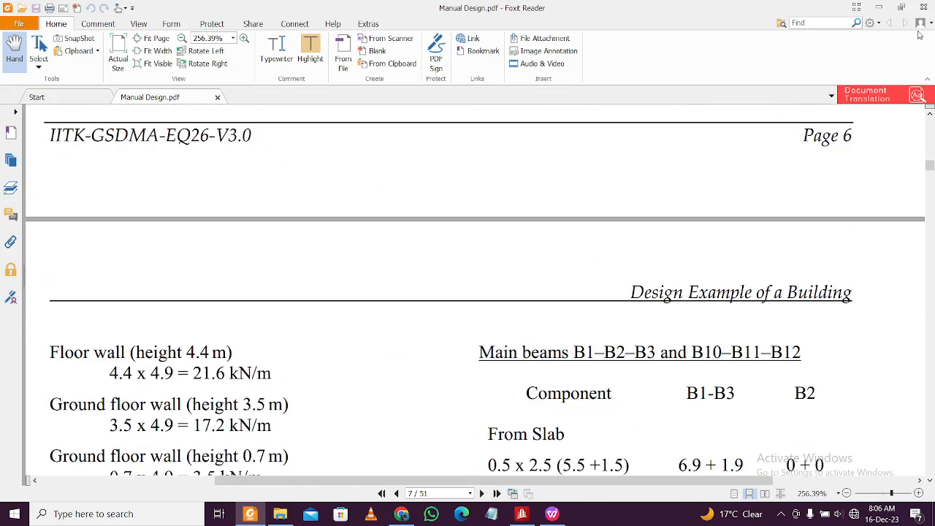
{"action": "left_click", "coordinate": [880, 10]}
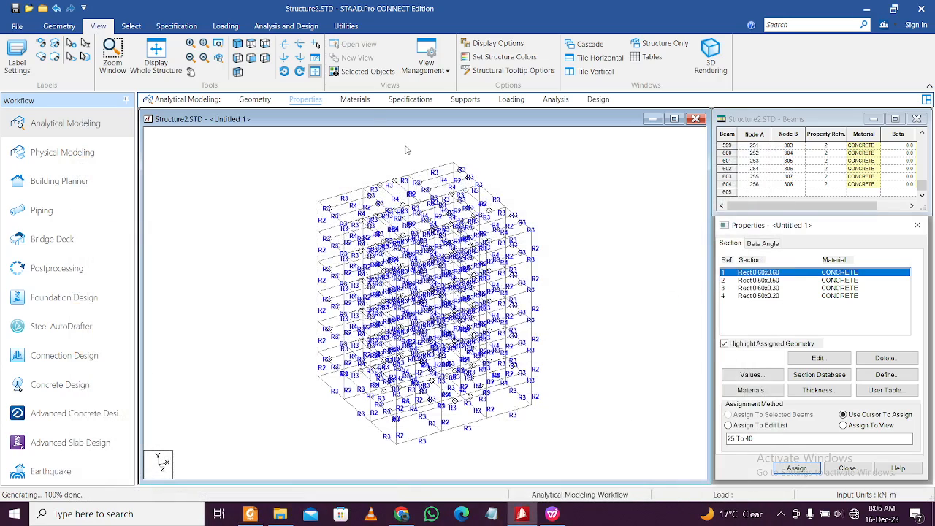
Review the model's assigned materials, beam release specifications and node supports in turn
{"action": "left_click", "coordinate": [356, 100]}
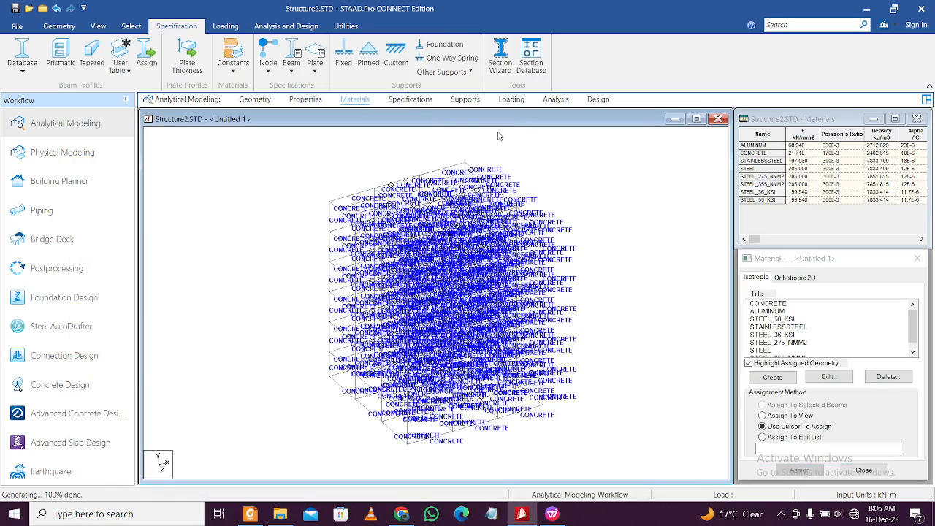
{"action": "left_click", "coordinate": [410, 98]}
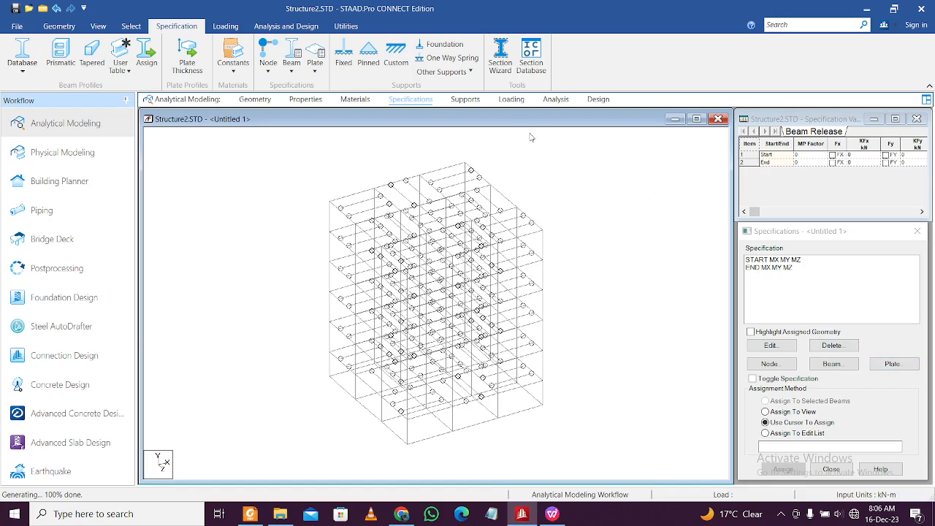
{"action": "left_click", "coordinate": [468, 103]}
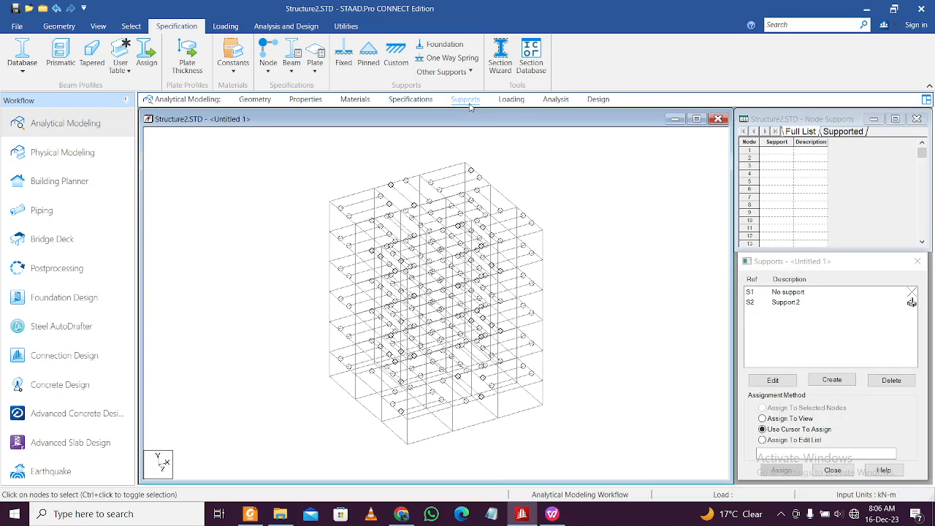
Open the load definitions and display the whole structure
{"action": "left_click", "coordinate": [509, 103]}
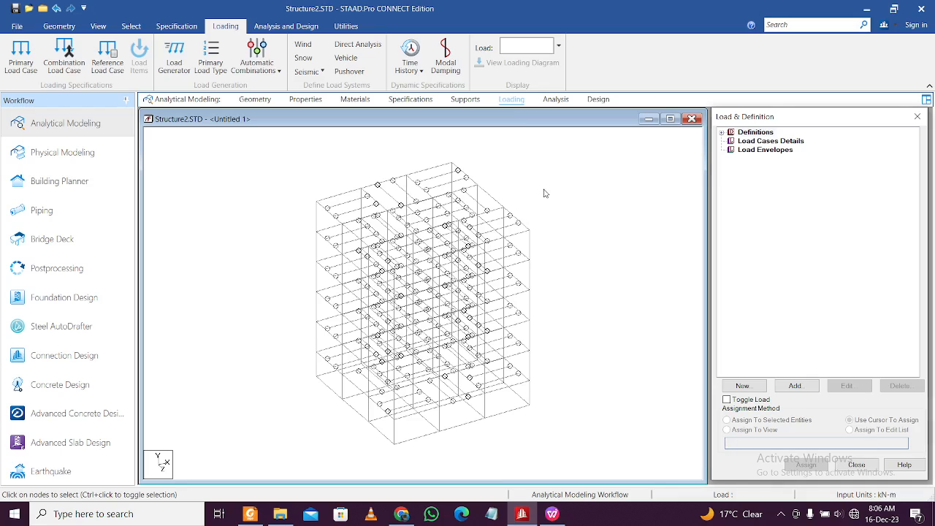
{"action": "left_click", "coordinate": [98, 27]}
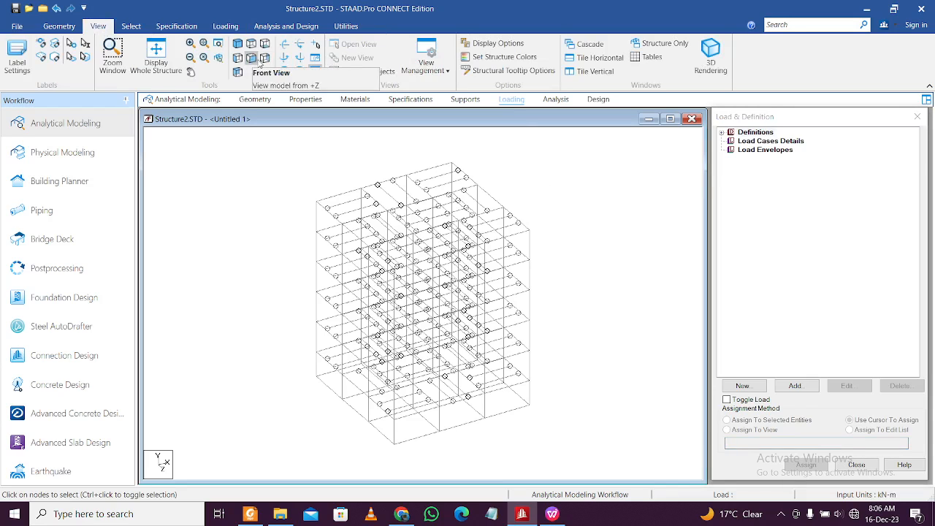
{"action": "left_click", "coordinate": [156, 57]}
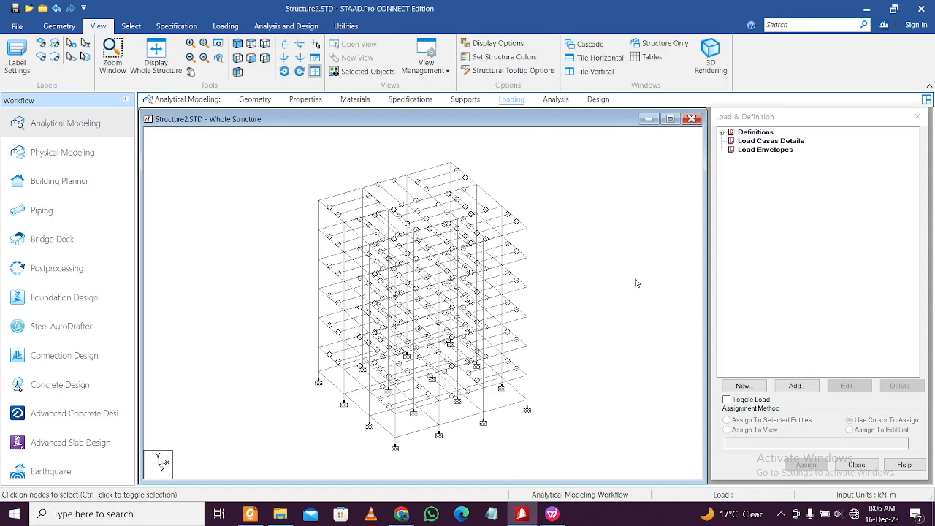
Examine the dead and live floor loads for the terrace and other floors in the Coordinates For STAAD spreadsheet, and return to the model
{"action": "left_click", "coordinate": [551, 514]}
{"action": "scroll", "coordinate": [454, 340], "scroll_direction": "down", "scroll_amount": 1}
{"action": "scroll", "coordinate": [455, 341], "scroll_direction": "down", "scroll_amount": 1}
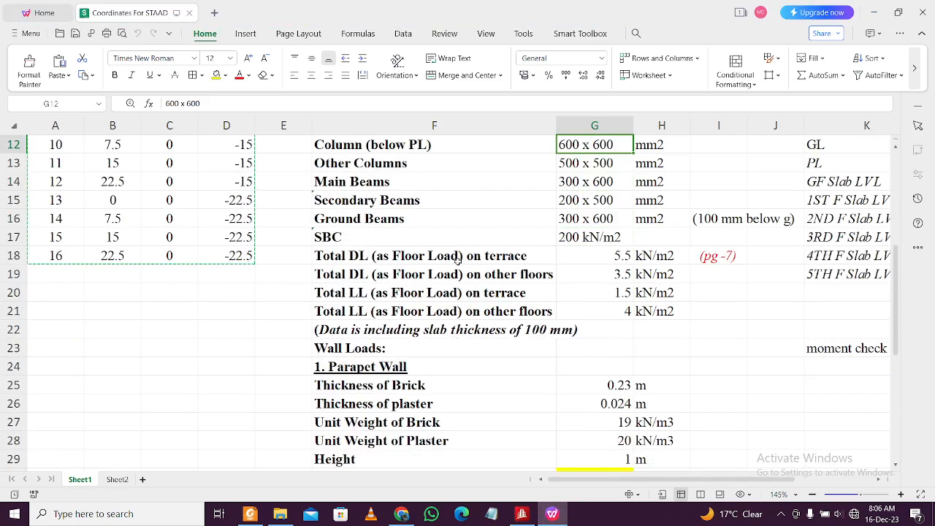
{"action": "left_click_drag", "start_coordinate": [422, 253], "coordinate": [640, 310]}
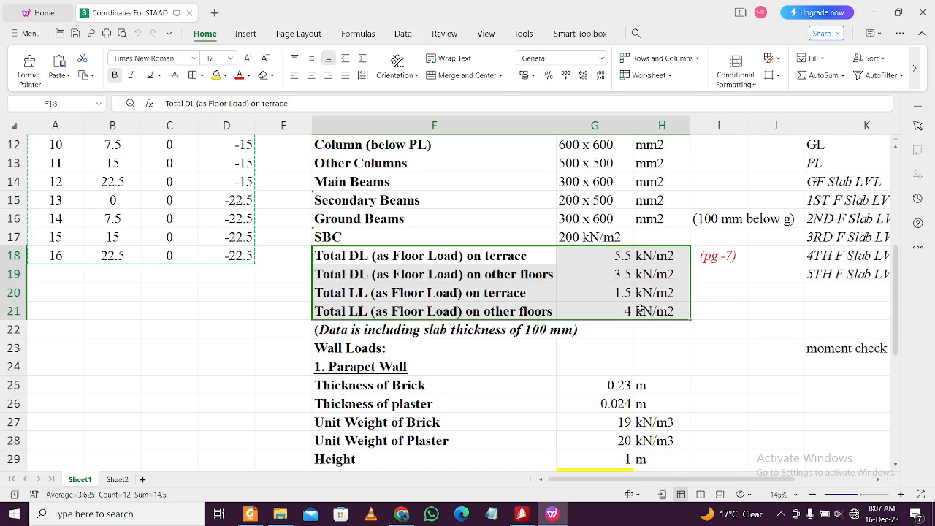
{"action": "left_click", "coordinate": [618, 331]}
{"action": "left_click_drag", "start_coordinate": [391, 261], "coordinate": [647, 333]}
{"action": "left_click", "coordinate": [646, 333]}
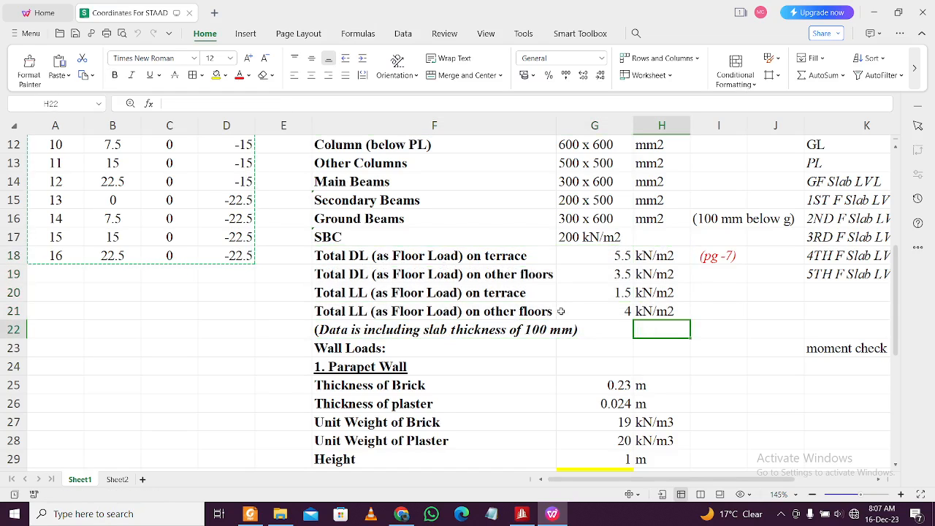
{"action": "left_click", "coordinate": [874, 12]}
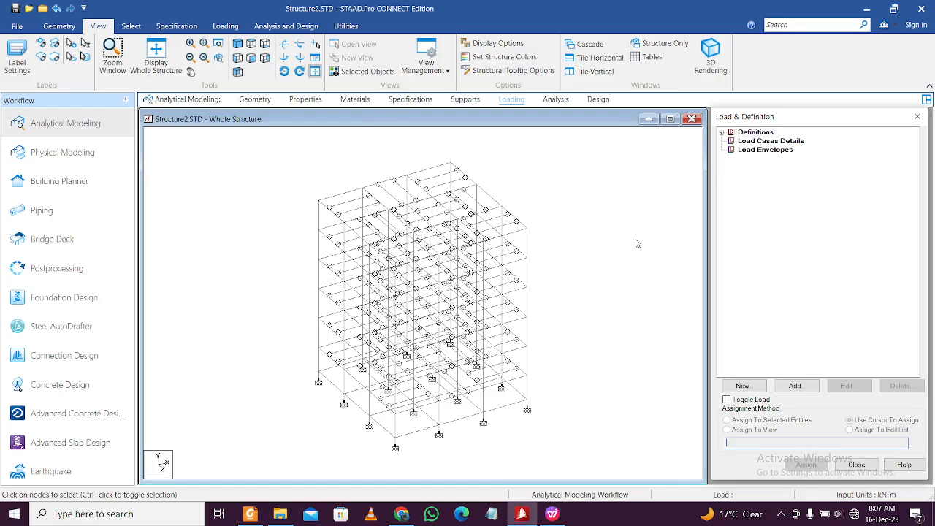
In the front view, select the beams of the five floor levels below the terrace, excluding the ground beams
{"action": "left_click", "coordinate": [252, 59]}
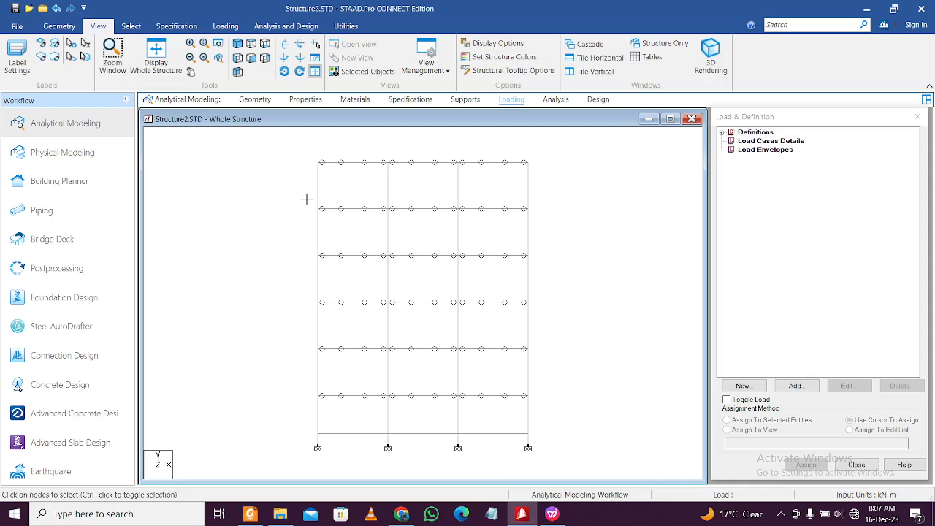
{"action": "left_click_drag", "start_coordinate": [307, 198], "coordinate": [557, 231]}
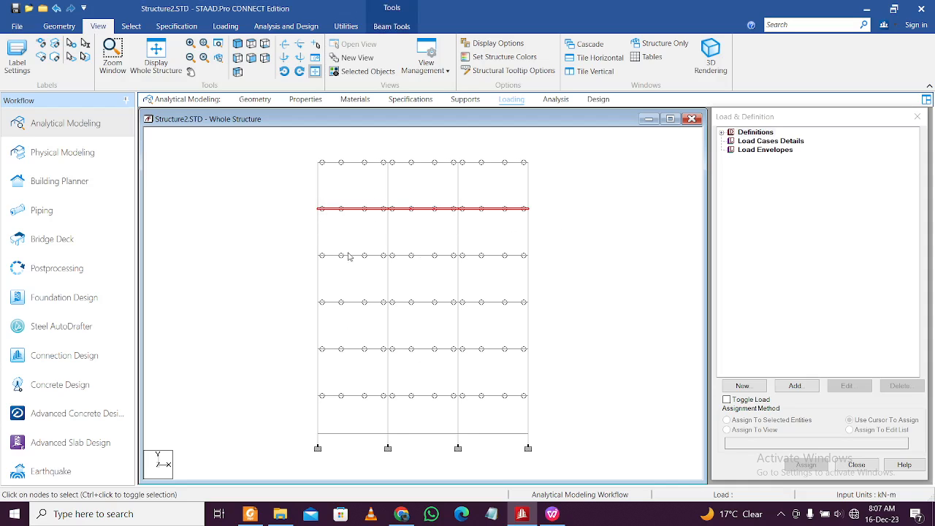
{"action": "left_click_drag", "start_coordinate": [299, 249], "coordinate": [558, 258], "text": "ctrl"}
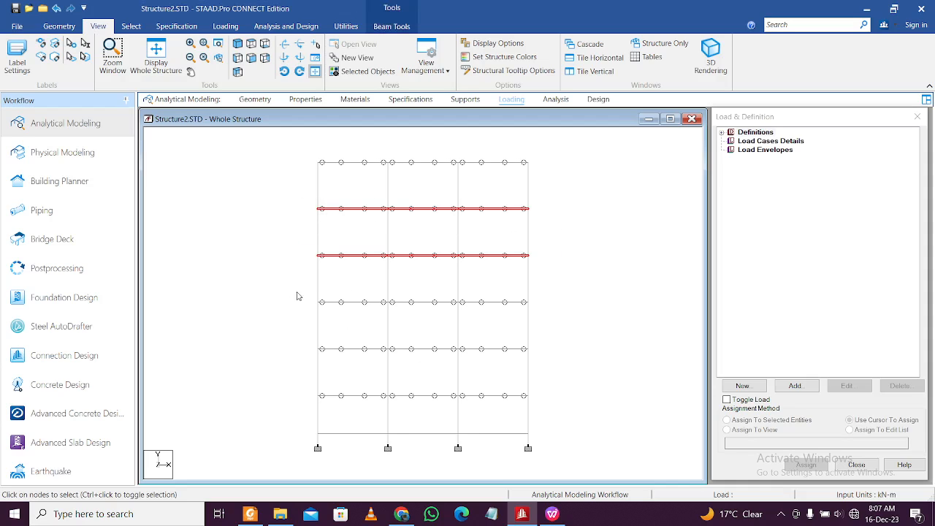
{"action": "left_click_drag", "start_coordinate": [297, 292], "coordinate": [556, 320], "text": "ctrl"}
{"action": "left_click_drag", "start_coordinate": [305, 341], "coordinate": [550, 353], "text": "ctrl"}
{"action": "left_click_drag", "start_coordinate": [297, 388], "coordinate": [570, 408], "text": "ctrl"}
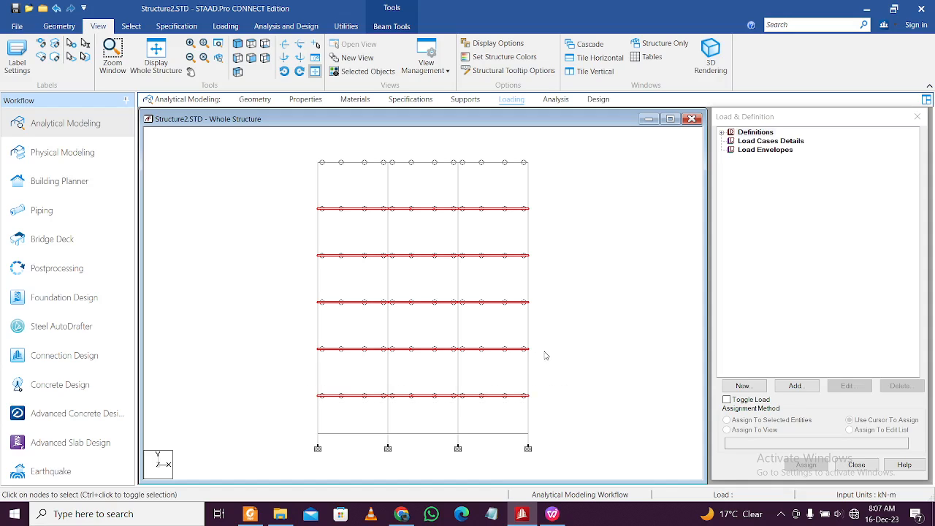
Create a Floor type group named otherfloors and associate the selected floor beams with it
{"action": "key", "text": "ctrl+g"}
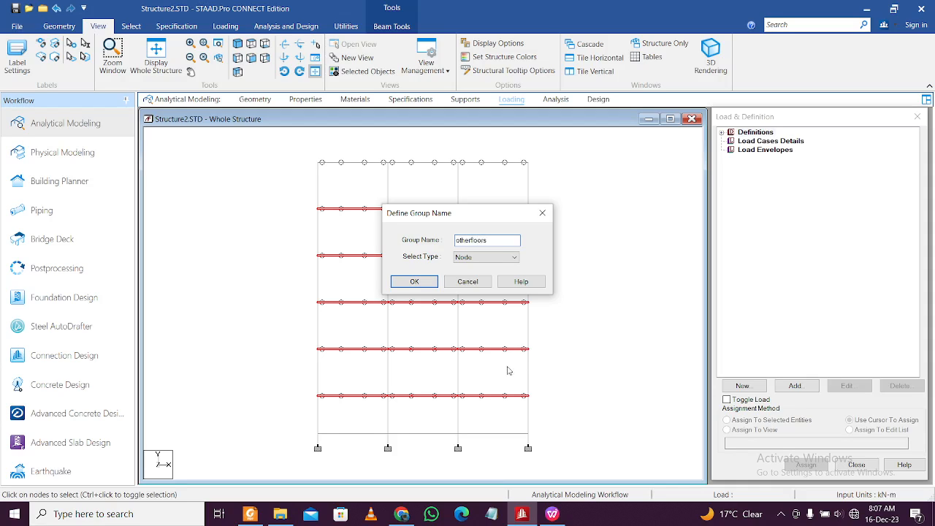
{"action": "left_click", "coordinate": [473, 258]}
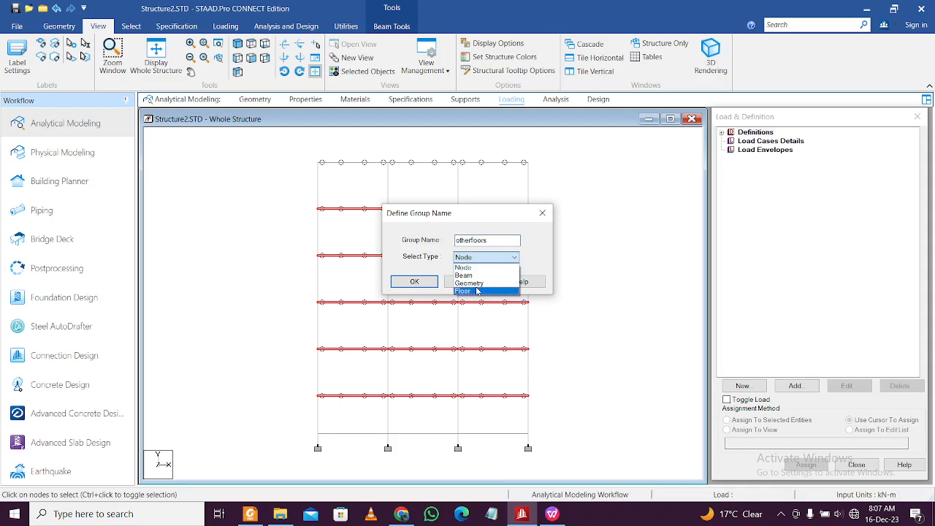
{"action": "left_click", "coordinate": [475, 290]}
{"action": "left_click", "coordinate": [414, 282]}
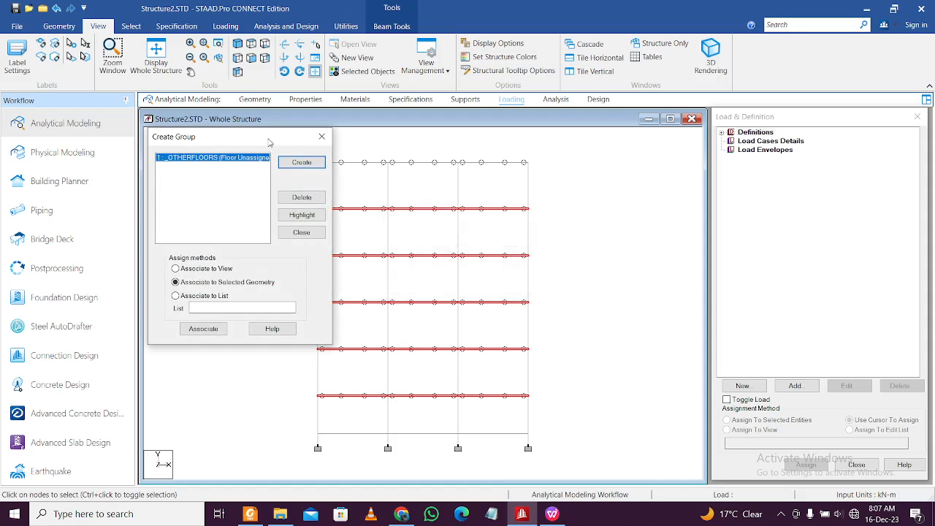
{"action": "left_click_drag", "start_coordinate": [271, 137], "coordinate": [243, 138]}
{"action": "left_click", "coordinate": [270, 214]}
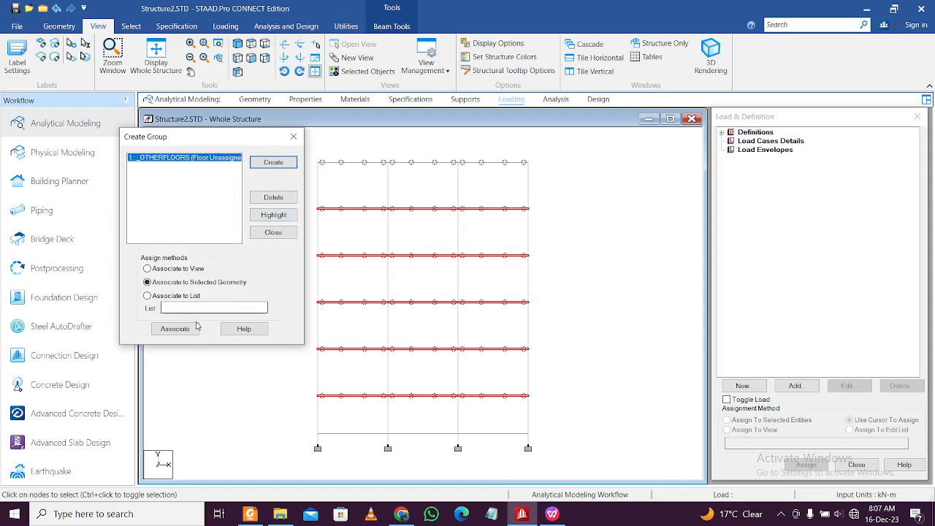
{"action": "left_click", "coordinate": [176, 330]}
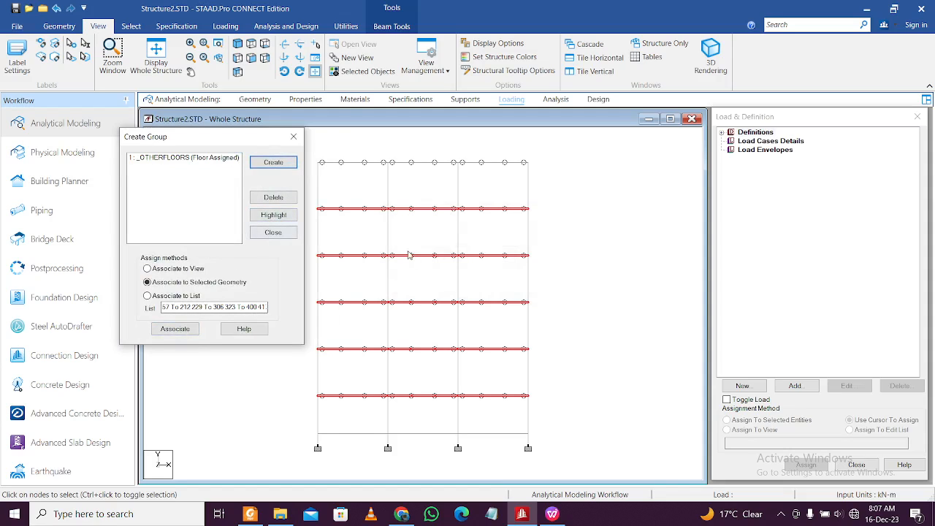
Clear the selection, highlight the otherfloors group's members to check the assignment, and deselect them
{"action": "left_click", "coordinate": [670, 281]}
{"action": "left_click", "coordinate": [281, 219]}
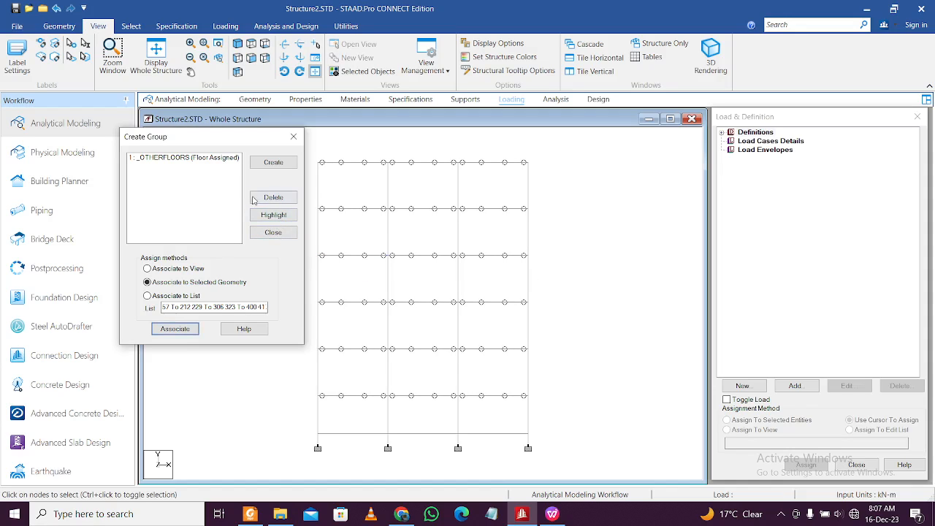
{"action": "left_click", "coordinate": [212, 160]}
{"action": "left_click", "coordinate": [269, 217]}
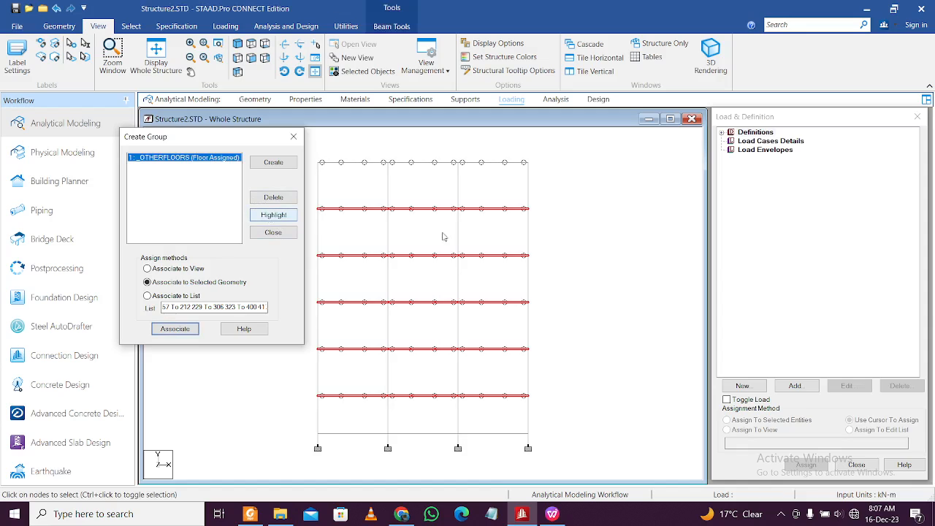
{"action": "left_click", "coordinate": [580, 249]}
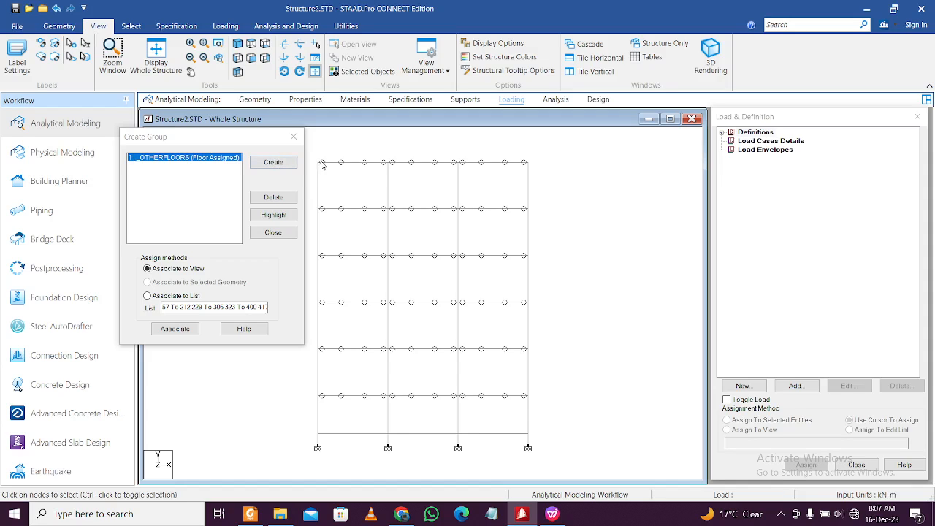
Select the topmost level's beams and associate them with a new Floor type group named terracefloor
{"action": "left_click_drag", "start_coordinate": [314, 156], "coordinate": [549, 173]}
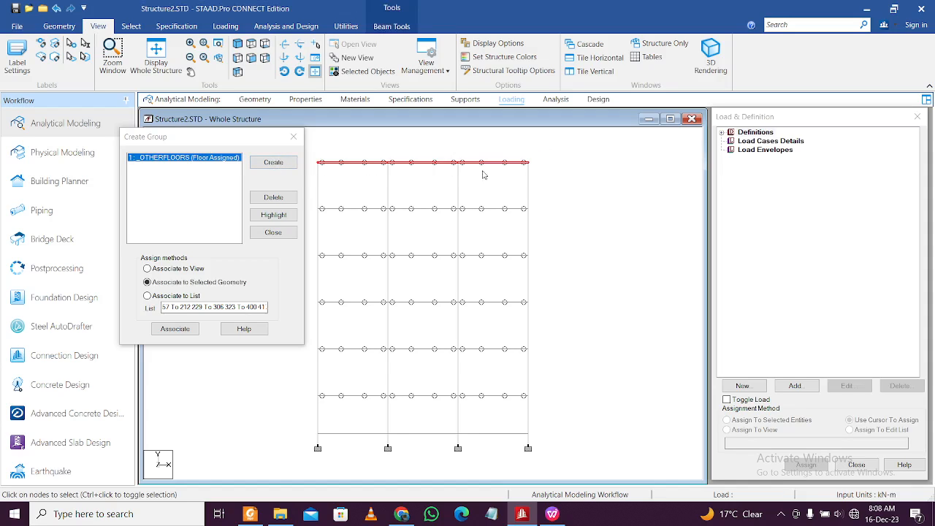
{"action": "left_click", "coordinate": [274, 162]}
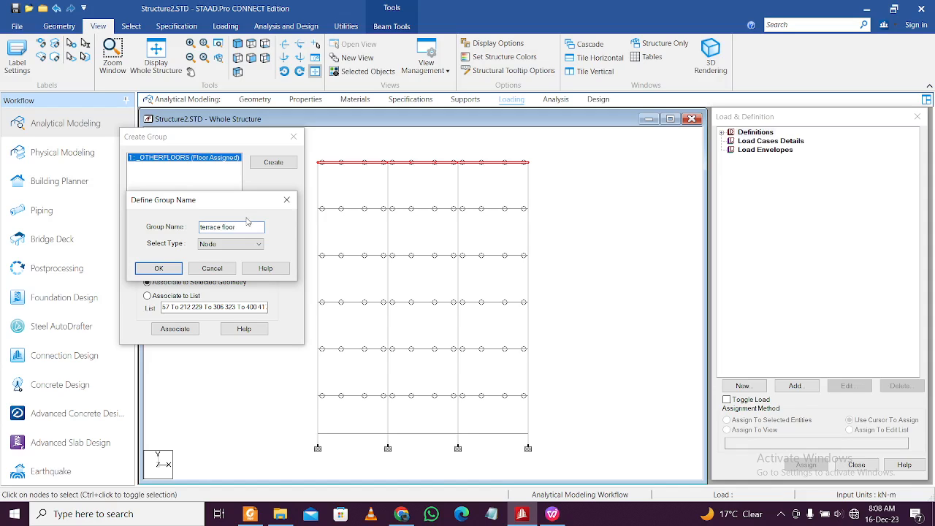
{"action": "left_click", "coordinate": [231, 244]}
{"action": "left_click", "coordinate": [219, 261]}
{"action": "left_click", "coordinate": [159, 269]}
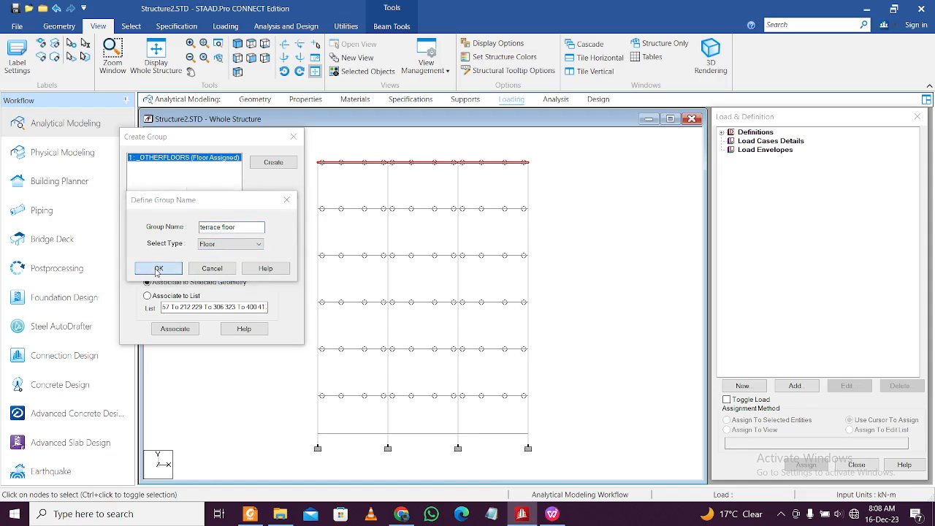
{"action": "left_click", "coordinate": [321, 194]}
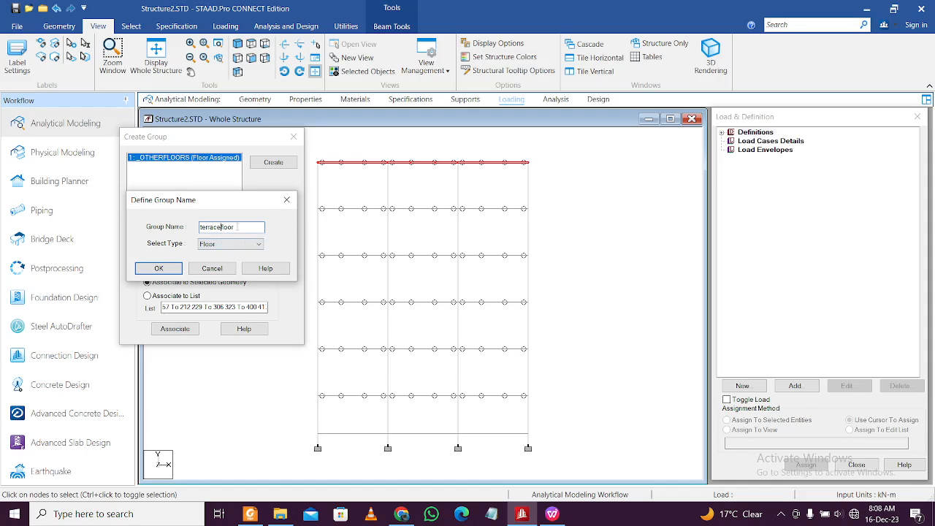
{"action": "left_click_drag", "start_coordinate": [237, 227], "coordinate": [115, 227]}
{"action": "type", "text": "te"}
{"action": "left_click", "coordinate": [167, 270]}
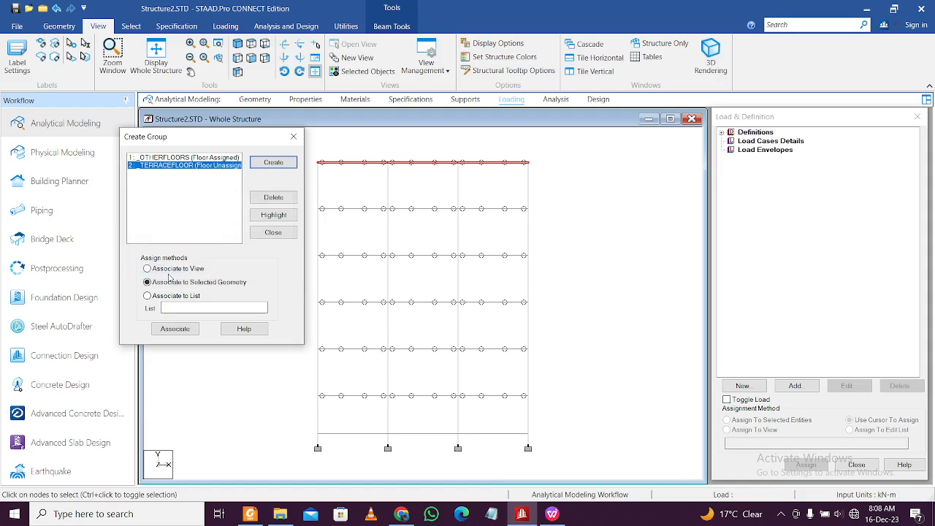
{"action": "left_click", "coordinate": [175, 328]}
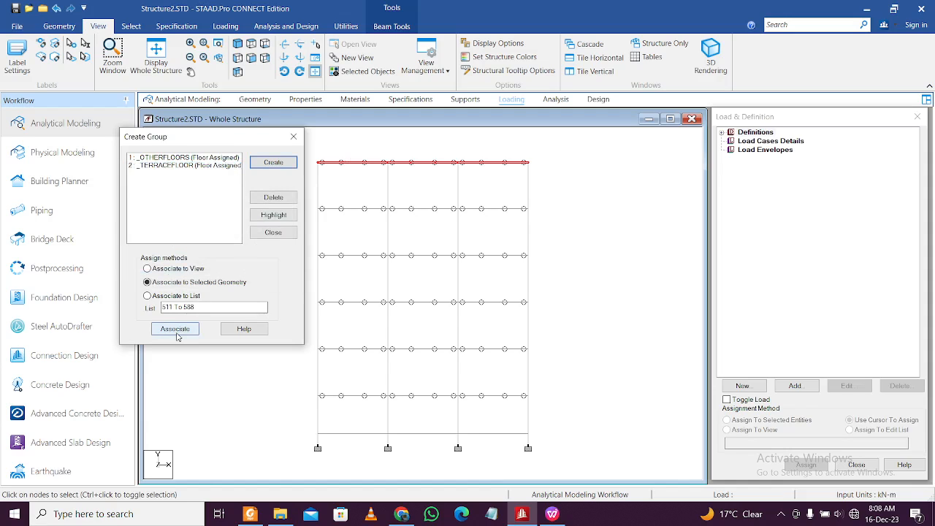
Clear the selection and highlight the terracefloor group's members to check the assignment
{"action": "left_click", "coordinate": [572, 210]}
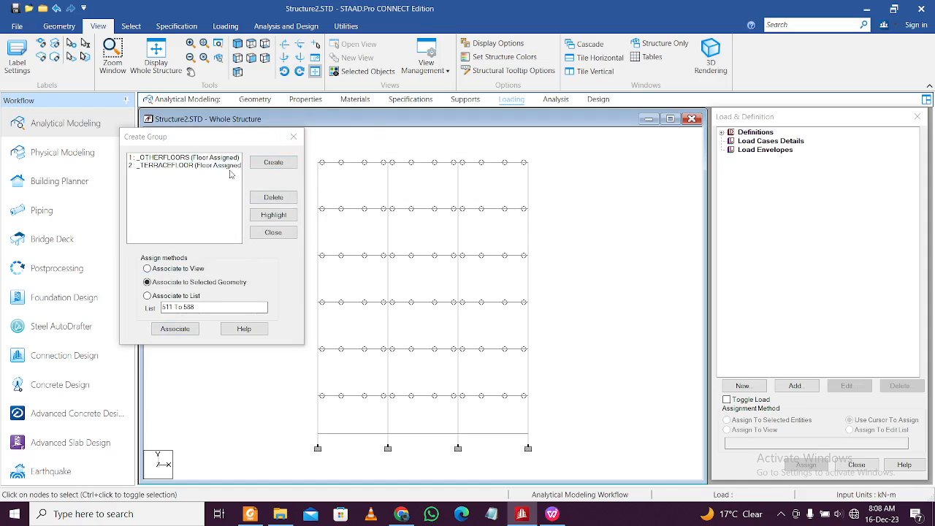
{"action": "left_click", "coordinate": [174, 167]}
{"action": "left_click", "coordinate": [283, 216]}
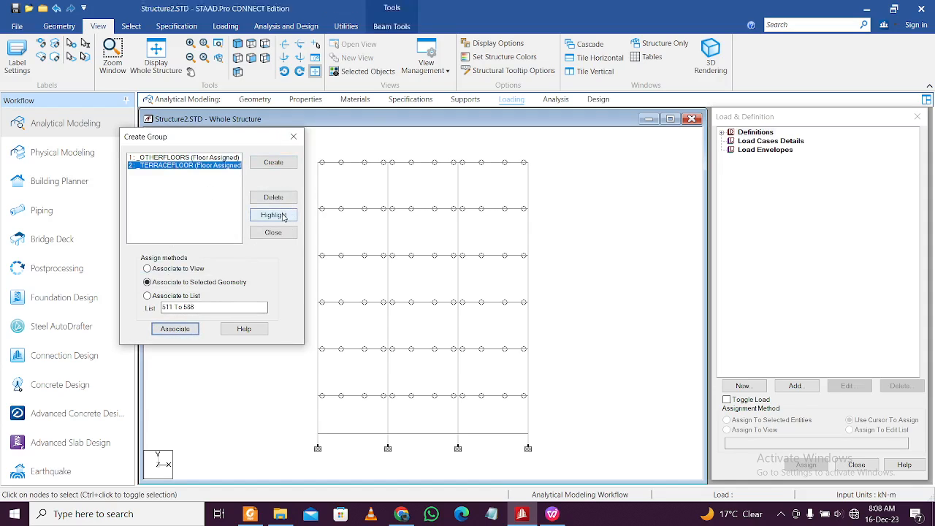
Highlight the otherfloors group's members to check the assignment and close the group dialog
{"action": "left_click", "coordinate": [558, 205]}
{"action": "left_click", "coordinate": [184, 163]}
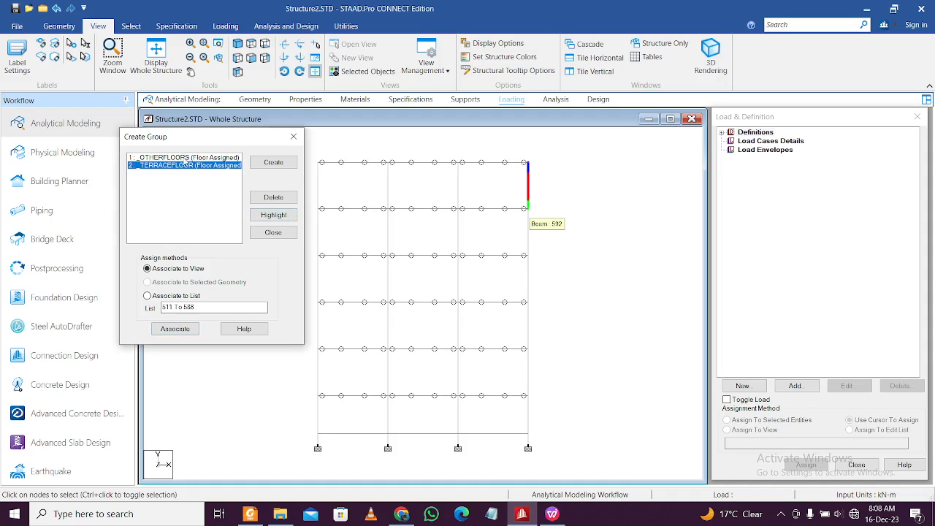
{"action": "left_click", "coordinate": [189, 158]}
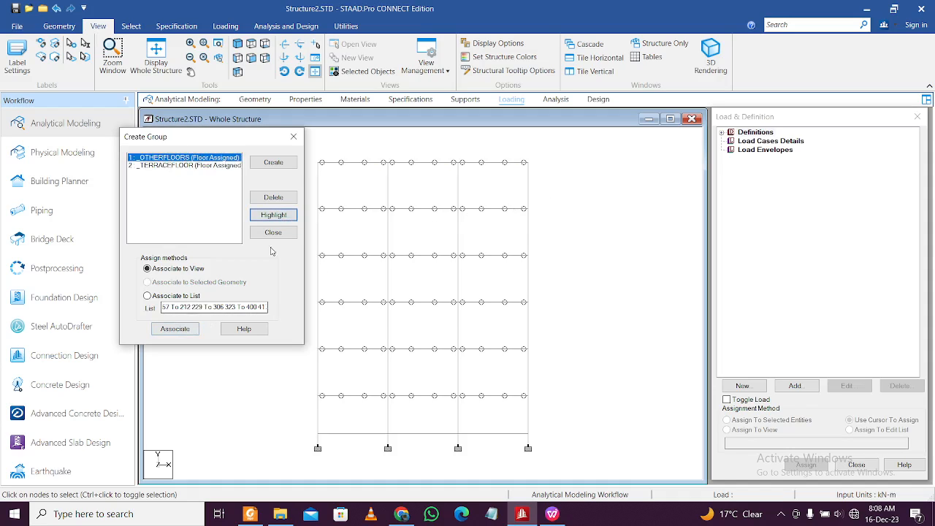
{"action": "left_click", "coordinate": [273, 215]}
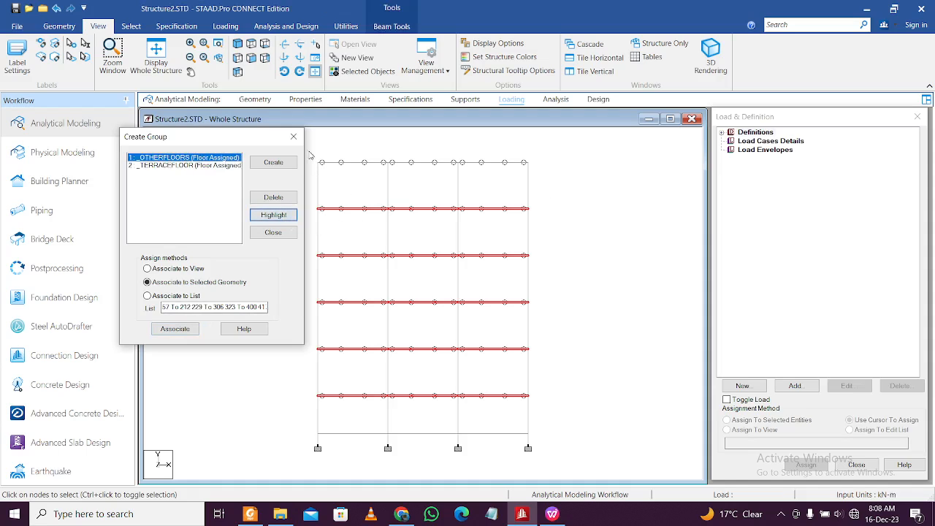
{"action": "left_click", "coordinate": [293, 136]}
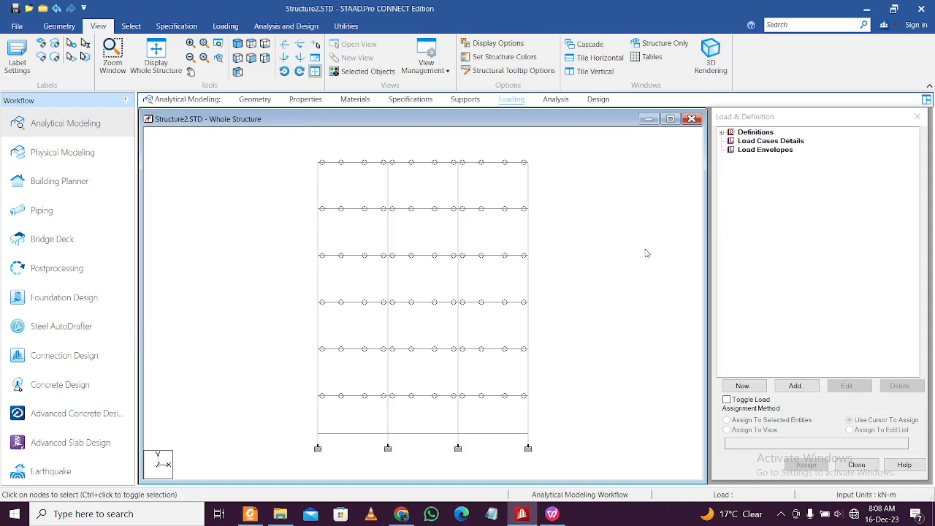
Start a new seismic definition of type Indian IS 1893-2002/2005 and open its parameter generator
{"action": "left_click", "coordinate": [722, 133]}
{"action": "left_click", "coordinate": [767, 184]}
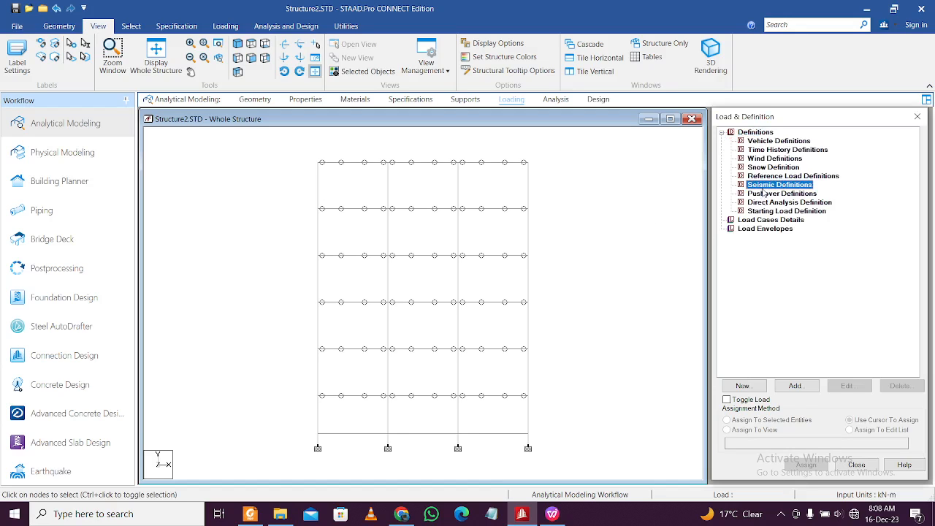
{"action": "left_click", "coordinate": [800, 387]}
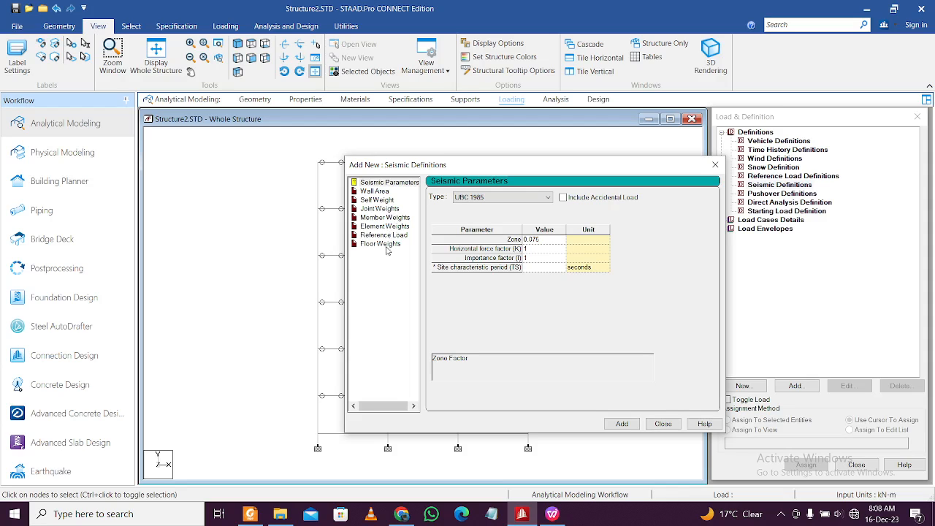
{"action": "left_click", "coordinate": [505, 197]}
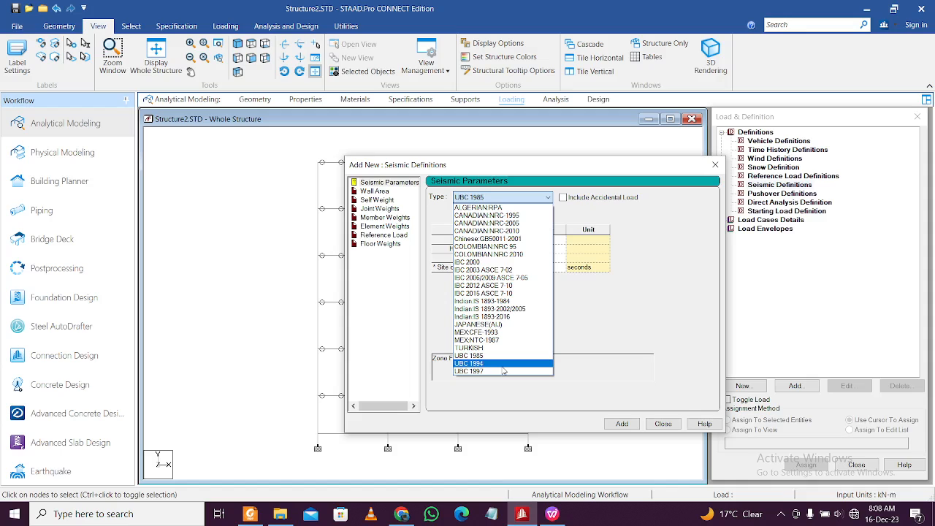
{"action": "left_click", "coordinate": [518, 309]}
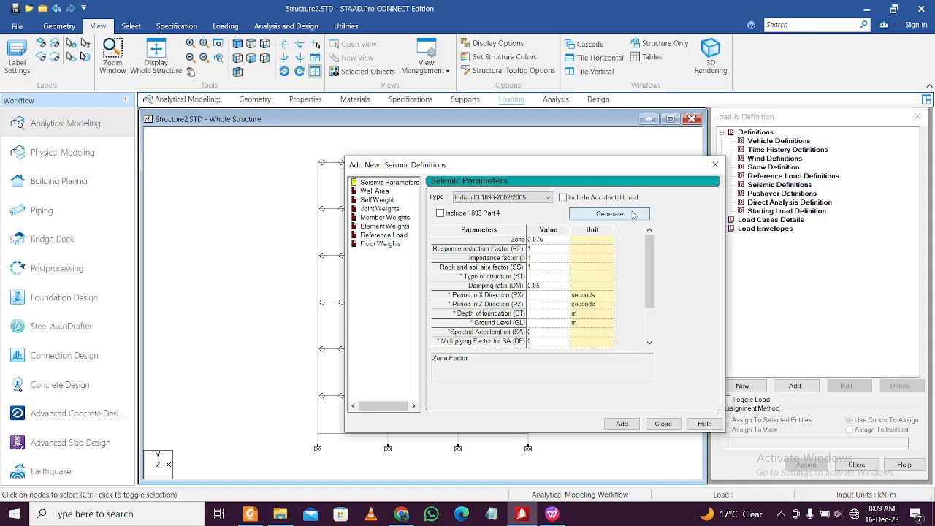
{"action": "left_click", "coordinate": [605, 214]}
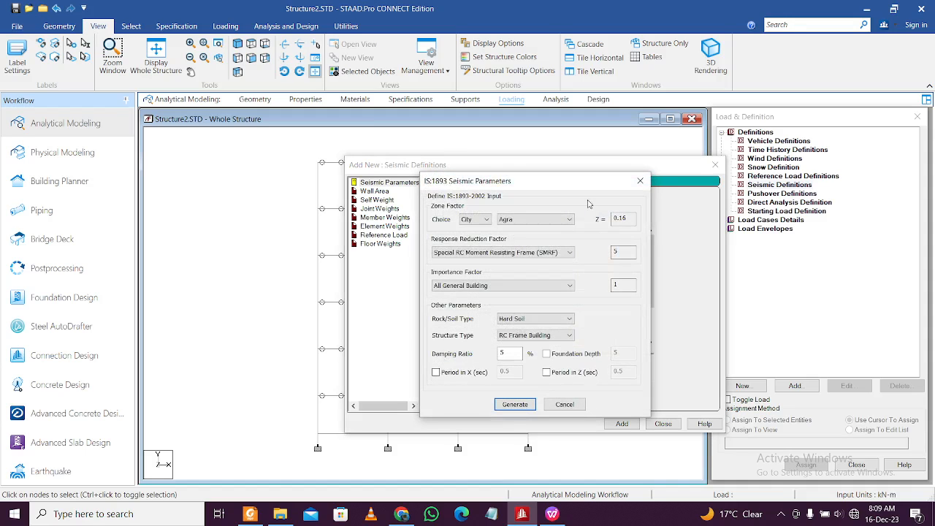
Base the zone factor on Zone instead of City and choose zone III
{"action": "left_click_drag", "start_coordinate": [565, 181], "coordinate": [441, 118]}
{"action": "left_click", "coordinate": [352, 156]}
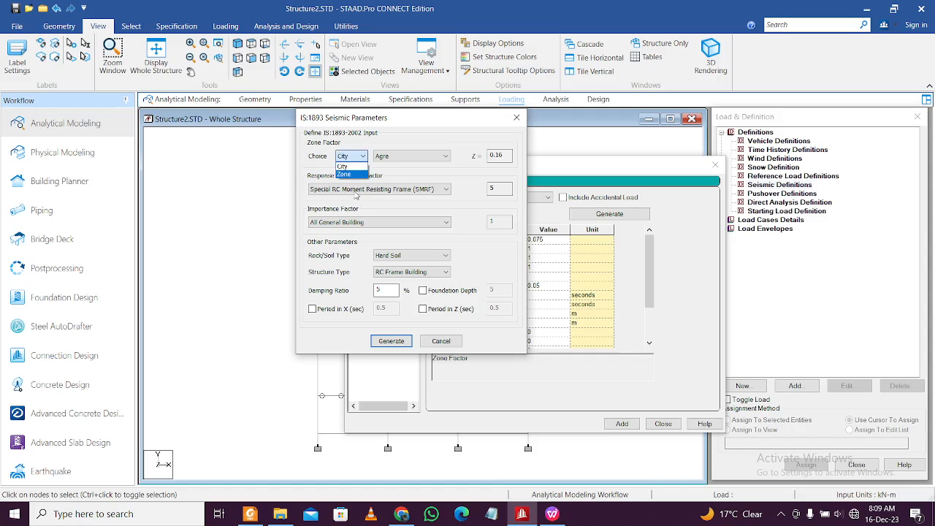
{"action": "left_click", "coordinate": [358, 178]}
{"action": "left_click", "coordinate": [411, 156]}
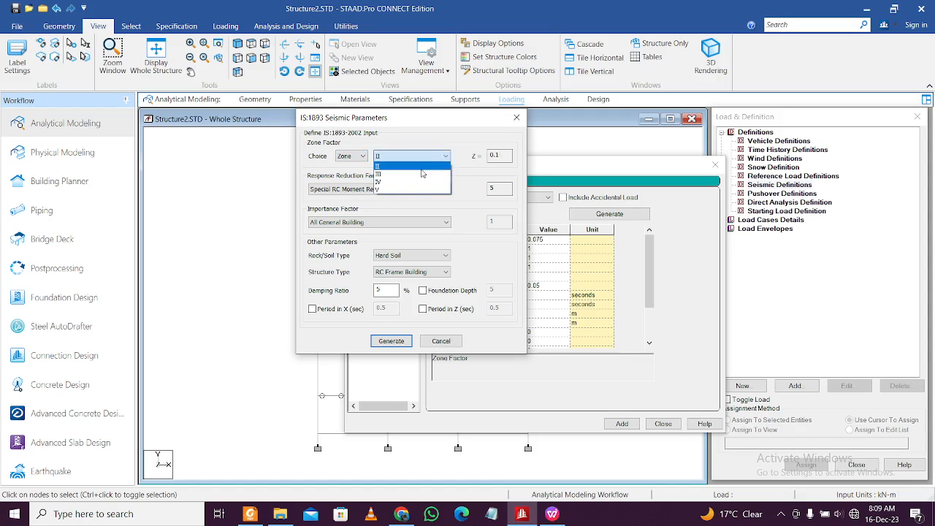
{"action": "left_click", "coordinate": [424, 167]}
{"action": "left_click", "coordinate": [423, 156]}
{"action": "left_click", "coordinate": [409, 176]}
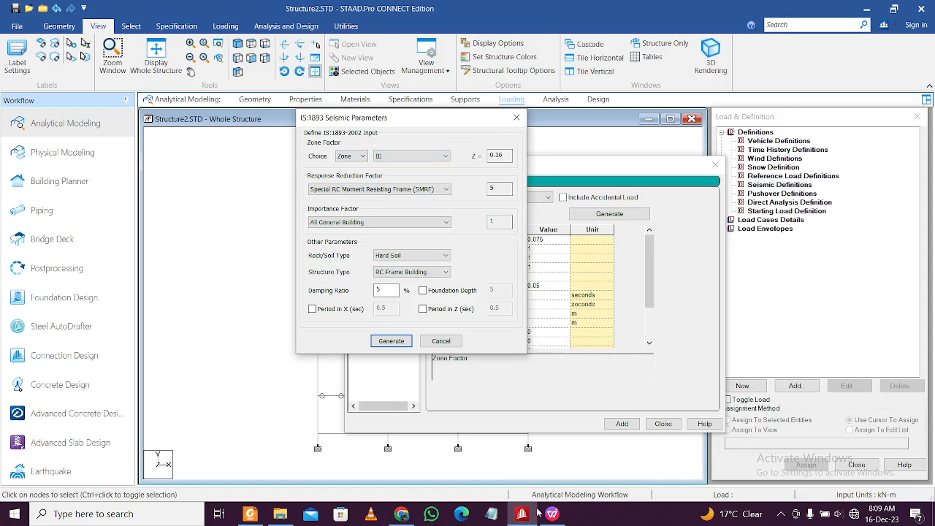
Switch to the WPS spreadsheet and look up the seismic design data and the manual page reference beside it
{"action": "left_click", "coordinate": [553, 514]}
{"action": "scroll", "coordinate": [559, 365], "scroll_direction": "up", "scroll_amount": 4}
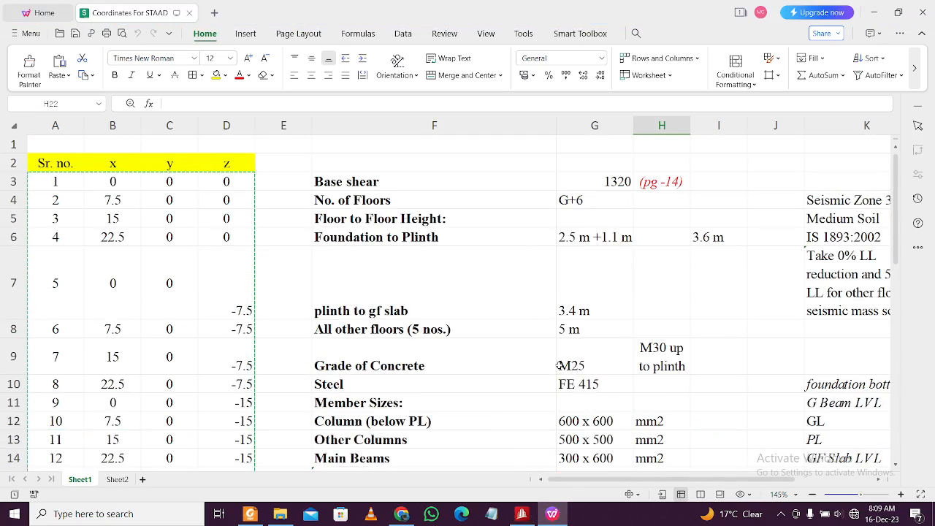
{"action": "left_click_drag", "start_coordinate": [616, 480], "coordinate": [686, 480]}
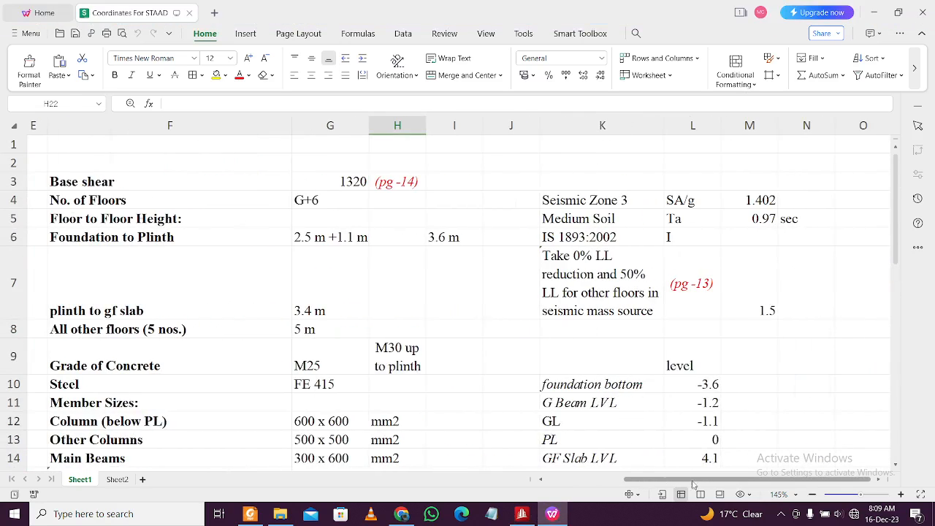
{"action": "left_click", "coordinate": [698, 291]}
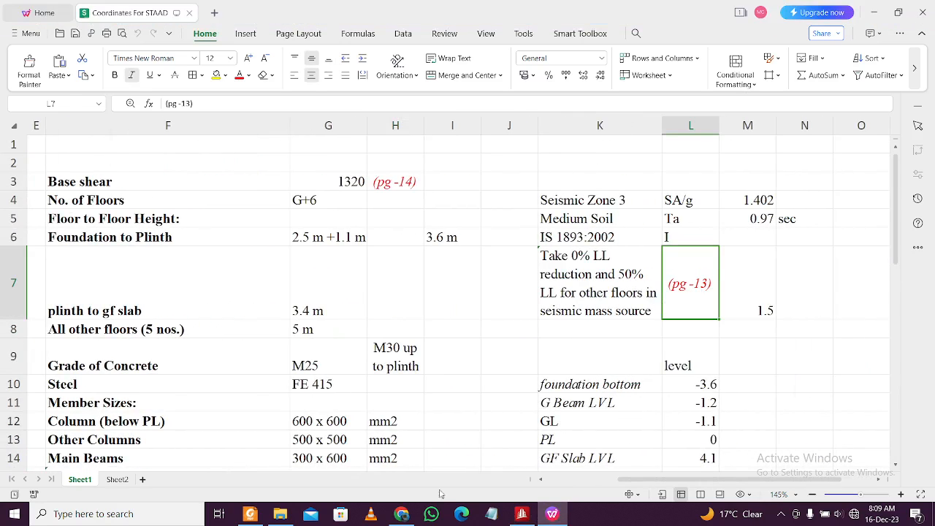
Switch to the design manual in Foxit Reader and read page 13 on seismic weights, time period, zone, importance factor and soil
{"action": "left_click", "coordinate": [250, 514]}
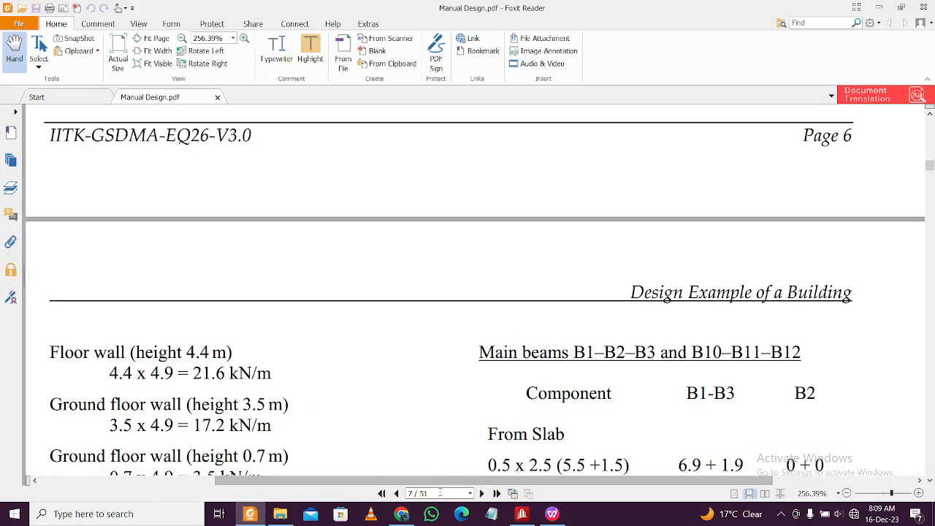
{"action": "left_click", "coordinate": [440, 493]}
{"action": "type", "text": "13"}
{"action": "key", "text": "Return"}
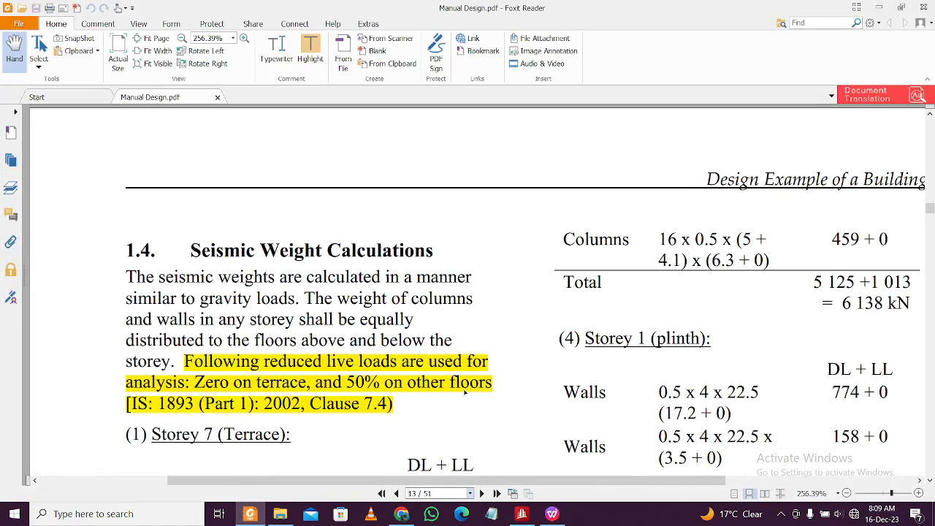
{"action": "scroll", "coordinate": [464, 392], "scroll_direction": "down", "scroll_amount": 2}
{"action": "scroll", "coordinate": [389, 332], "scroll_direction": "down", "scroll_amount": 1}
{"action": "scroll", "coordinate": [307, 307], "scroll_direction": "up", "scroll_amount": 1}
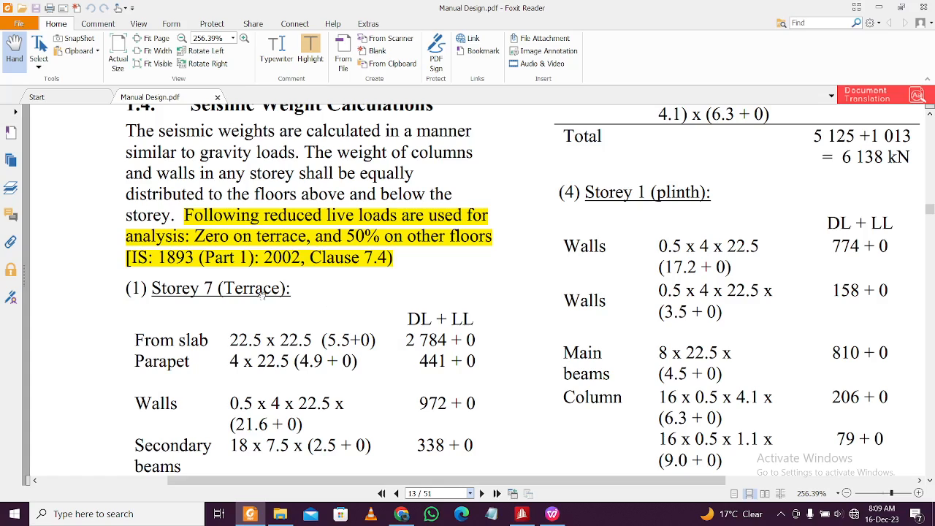
{"action": "scroll", "coordinate": [315, 291], "scroll_direction": "down", "scroll_amount": 7}
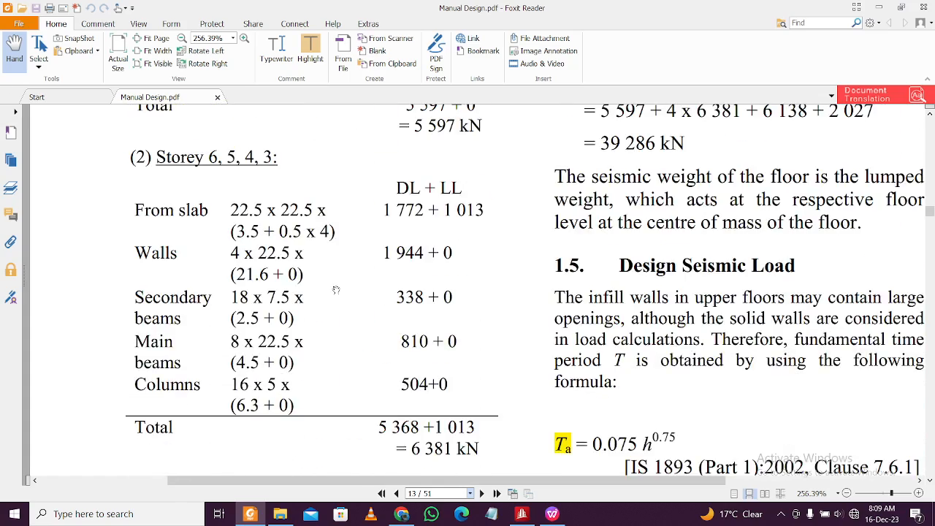
{"action": "scroll", "coordinate": [335, 290], "scroll_direction": "down", "scroll_amount": 4}
{"action": "scroll", "coordinate": [342, 293], "scroll_direction": "up", "scroll_amount": 3}
{"action": "scroll", "coordinate": [366, 296], "scroll_direction": "down", "scroll_amount": 2}
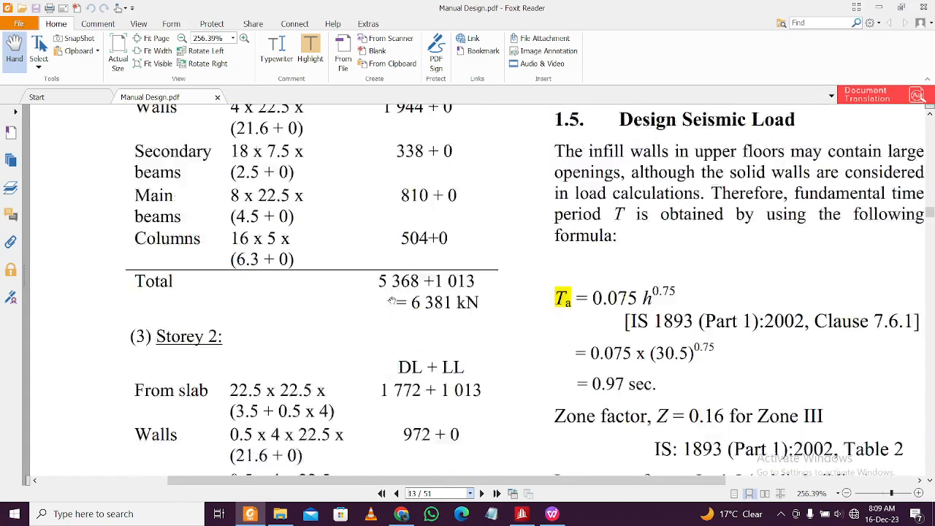
{"action": "scroll", "coordinate": [392, 301], "scroll_direction": "down", "scroll_amount": 3}
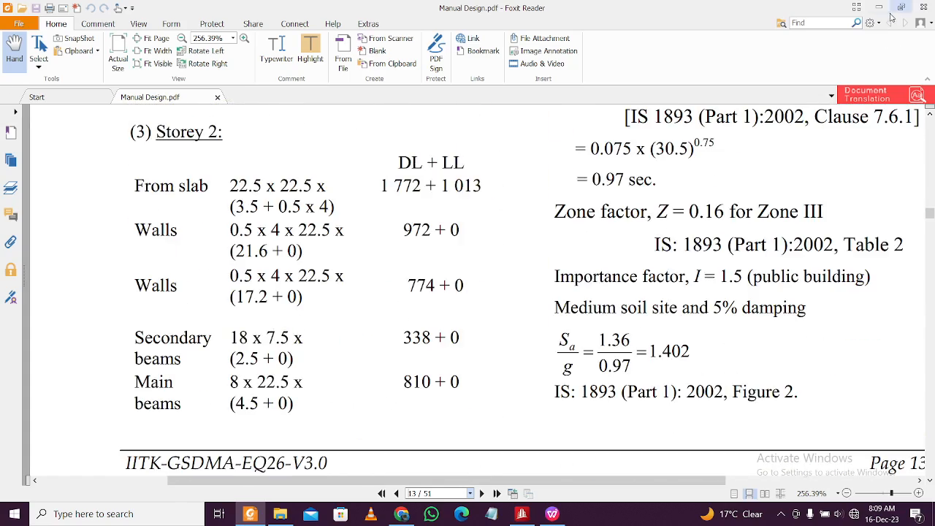
Leave the manual, recheck the seismic data in the spreadsheet and return to STAAD.Pro
{"action": "left_click", "coordinate": [880, 7]}
{"action": "left_click", "coordinate": [762, 257]}
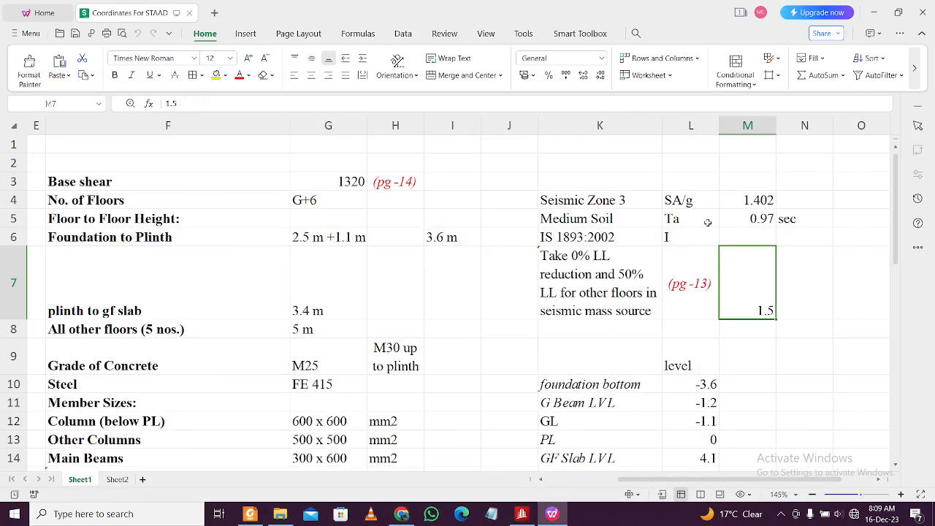
{"action": "left_click", "coordinate": [552, 514]}
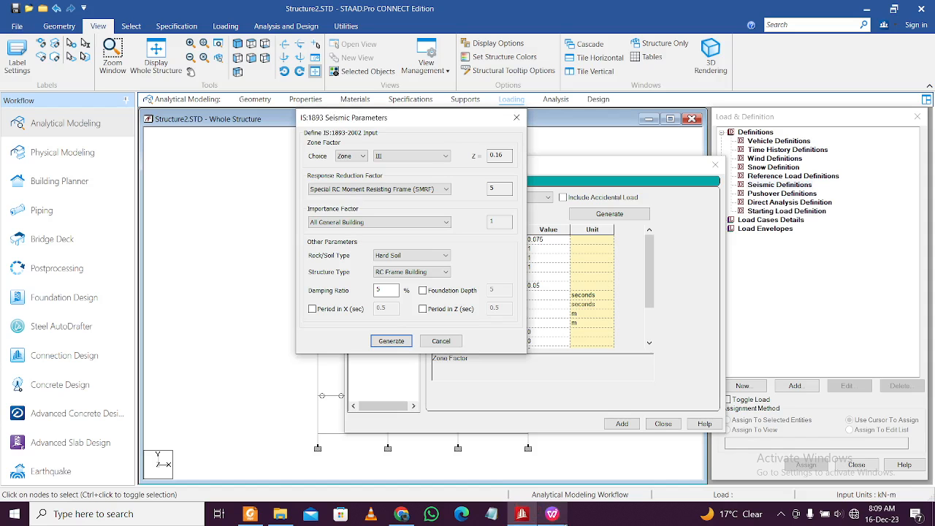
{"action": "left_click", "coordinate": [552, 513]}
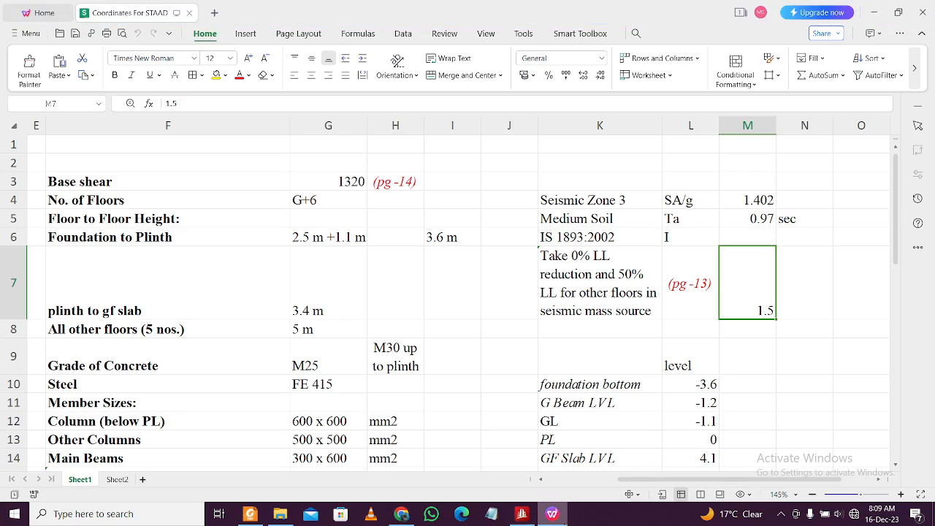
{"action": "left_click", "coordinate": [552, 513]}
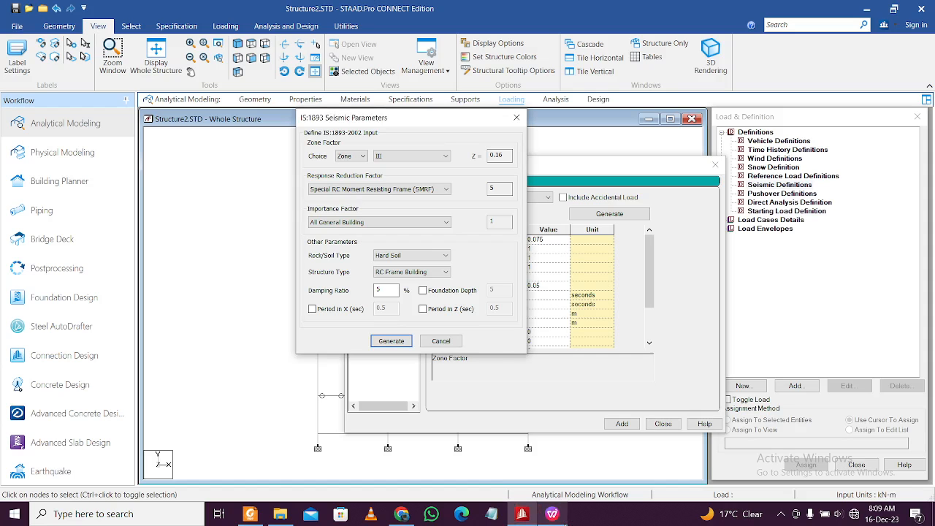
Set the importance factor to Importance Building and the rock/soil type to Medium Soil
{"action": "left_click", "coordinate": [446, 223]}
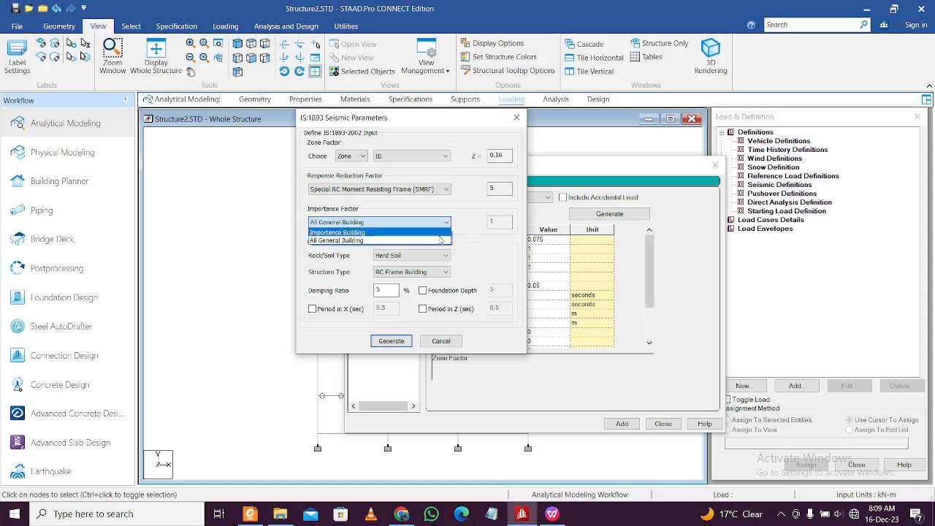
{"action": "left_click", "coordinate": [431, 239]}
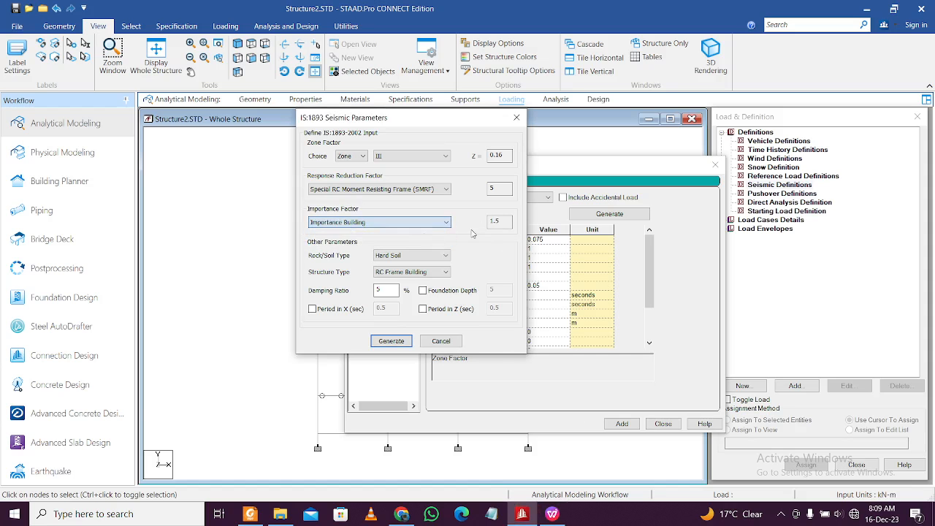
{"action": "left_click", "coordinate": [439, 256]}
{"action": "left_click", "coordinate": [431, 274]}
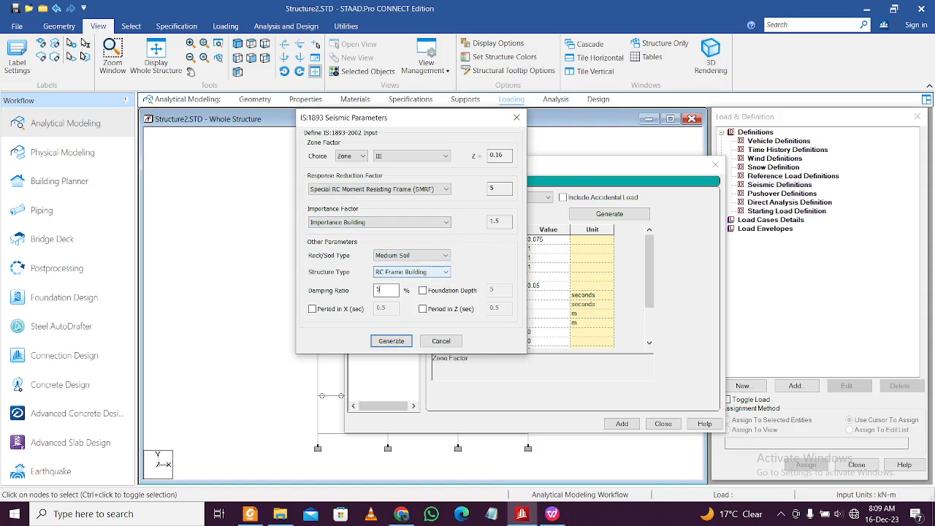
Enable a foundation depth of 2.5 and set the periods in X and Z to 0.97 sec
{"action": "left_click", "coordinate": [377, 290]}
{"action": "left_click", "coordinate": [422, 290]}
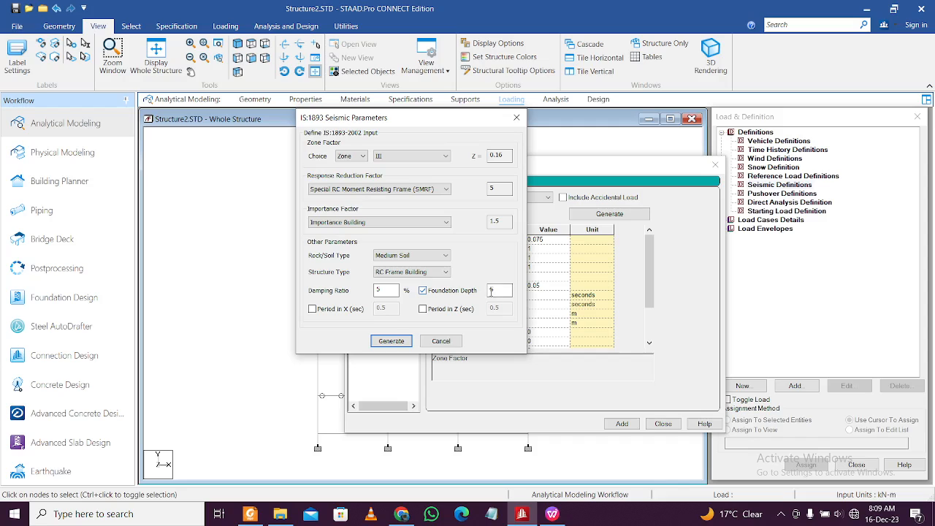
{"action": "left_click", "coordinate": [491, 289]}
{"action": "left_click", "coordinate": [423, 309]}
{"action": "left_click", "coordinate": [312, 310]}
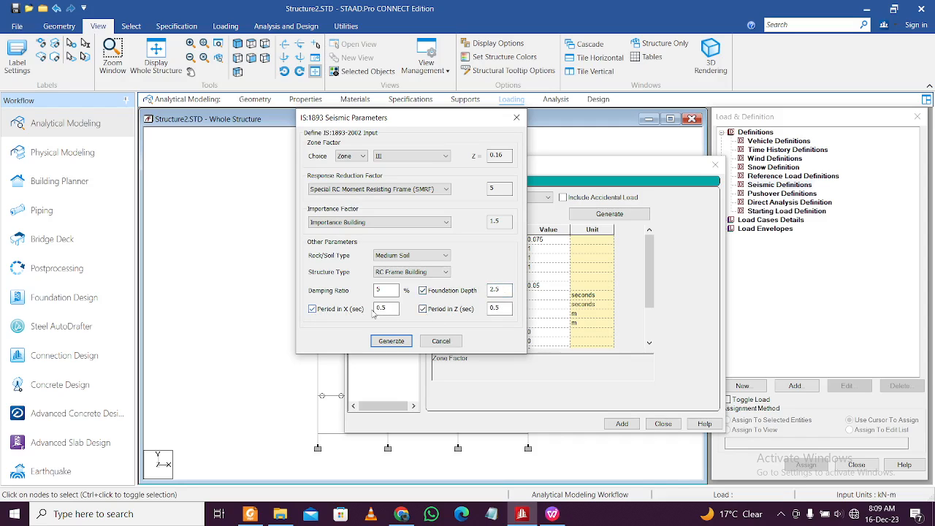
{"action": "type", "text": "0"}
{"action": "double_click", "coordinate": [499, 309]}
{"action": "type", "text": "0."}
Check the time period and importance factor against the WPS spreadsheet and return to STAAD.Pro
{"action": "left_click", "coordinate": [551, 514]}
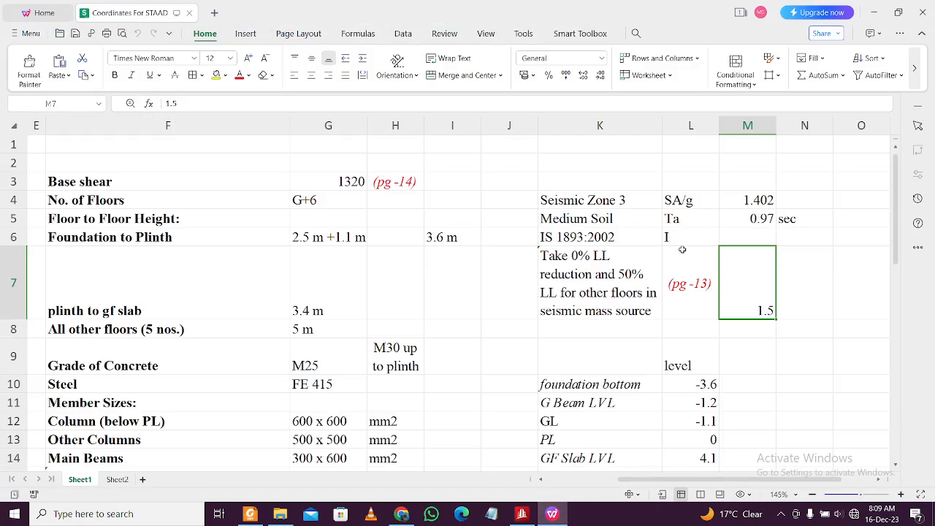
{"action": "left_click", "coordinate": [798, 306]}
{"action": "left_click", "coordinate": [759, 310]}
{"action": "left_click", "coordinate": [522, 514]}
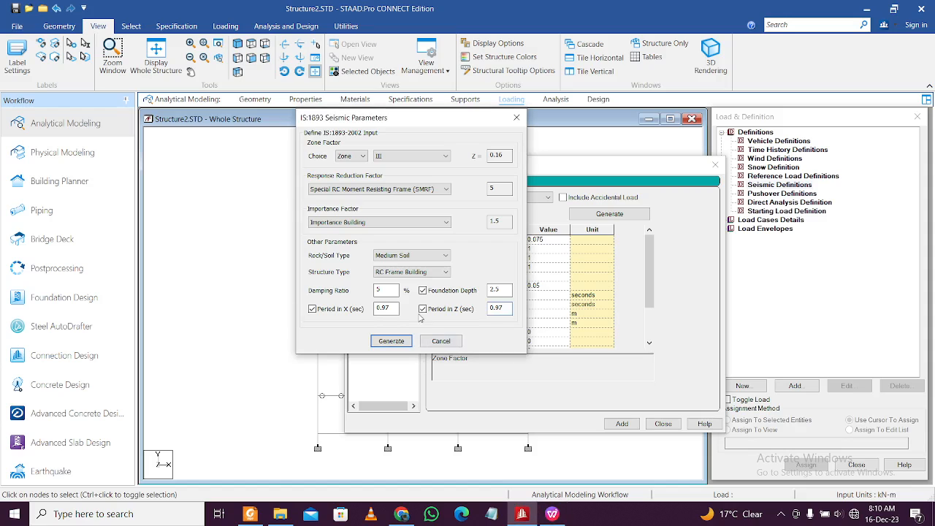
Generate the IS 1893 seismic parameters, add them as the seismic definition and close the dialog
{"action": "left_click", "coordinate": [400, 343]}
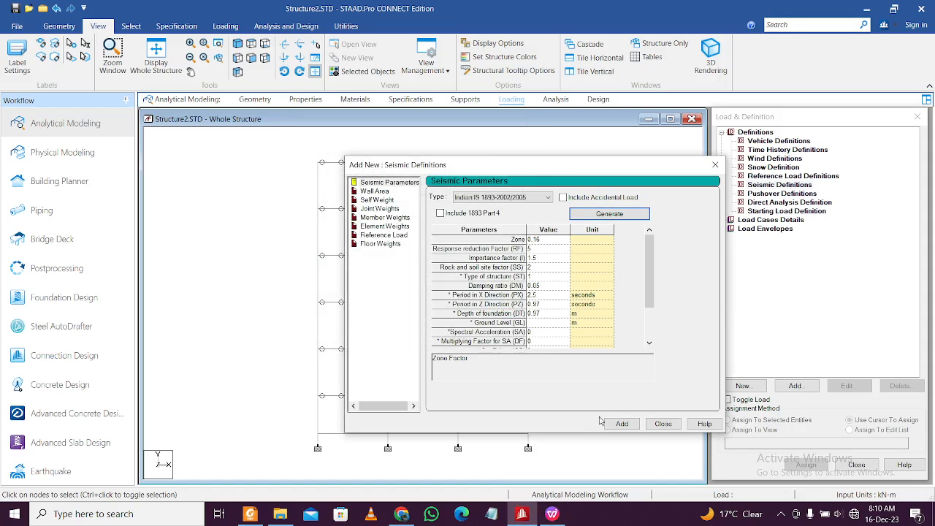
{"action": "left_click", "coordinate": [622, 424]}
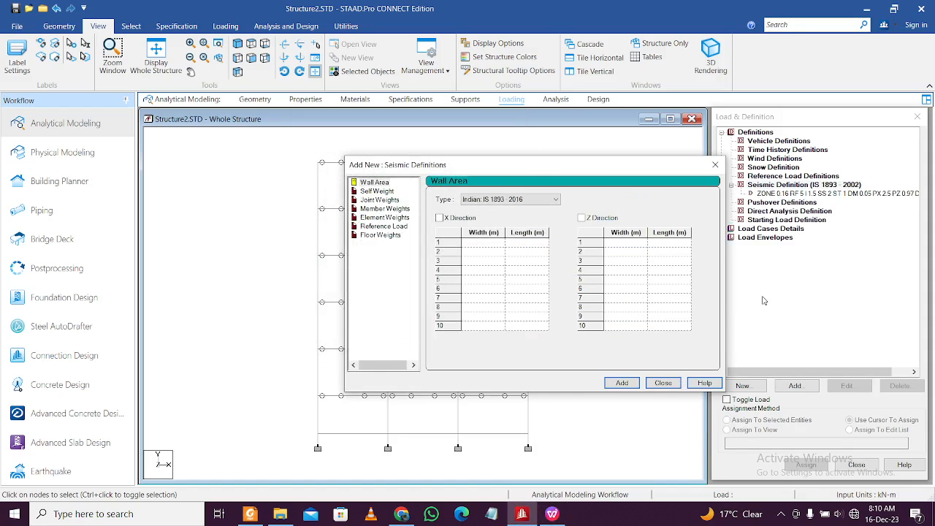
{"action": "left_click", "coordinate": [715, 165]}
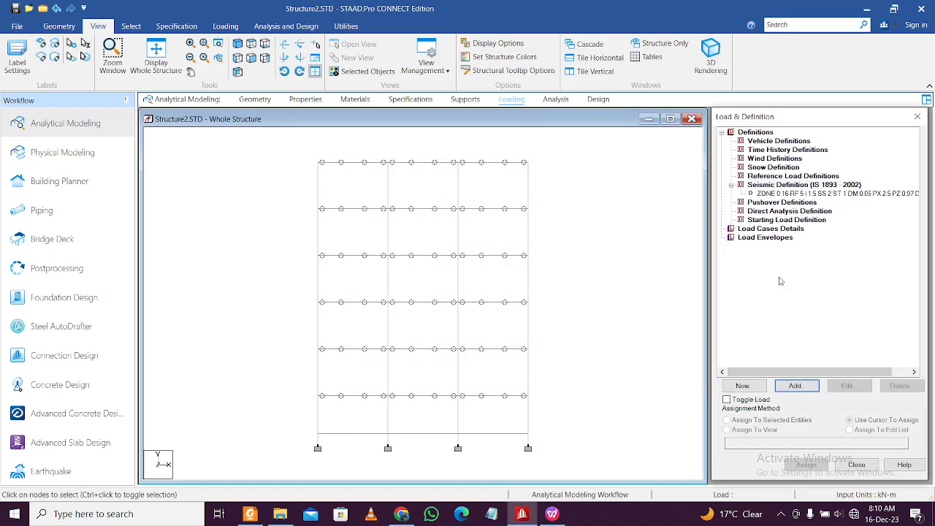
Open the model's command file in the STAAD editor, maximize the editor window and enlarge the text
{"action": "left_click_drag", "start_coordinate": [801, 371], "coordinate": [824, 369]}
{"action": "left_click", "coordinate": [346, 25]}
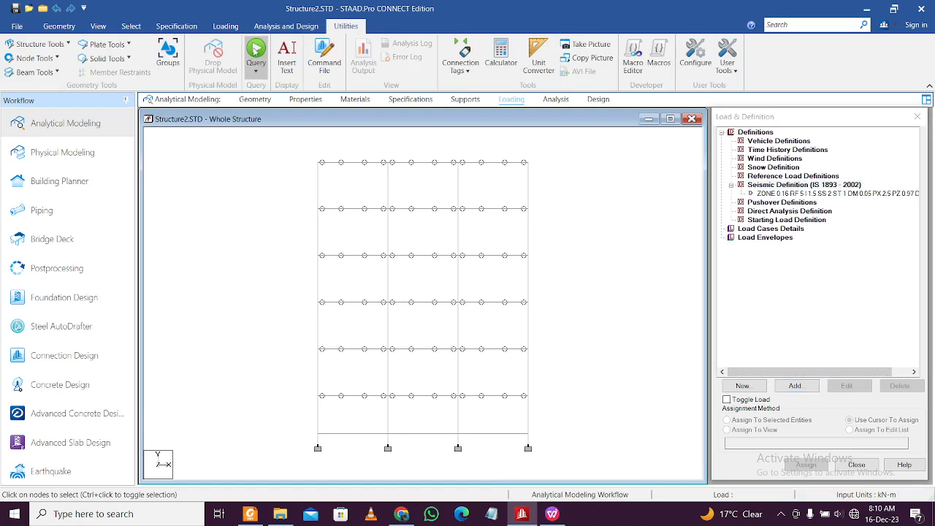
{"action": "left_click", "coordinate": [316, 57]}
{"action": "left_click", "coordinate": [460, 319]}
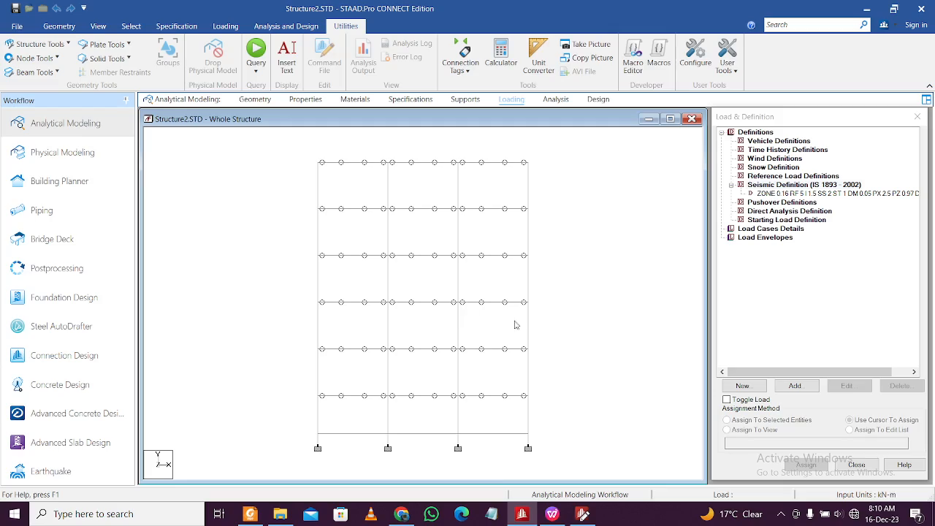
{"action": "left_click", "coordinate": [594, 517]}
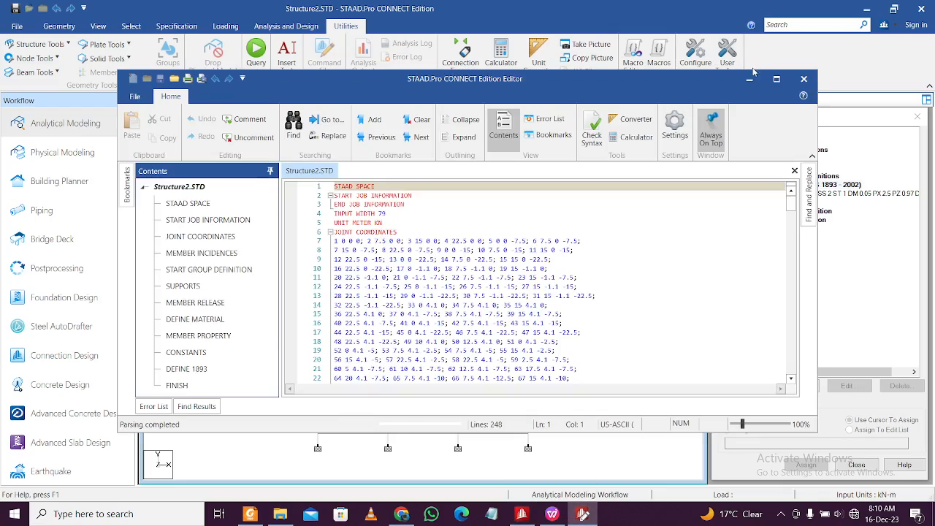
{"action": "left_click", "coordinate": [777, 79]}
{"action": "scroll", "coordinate": [409, 272], "scroll_direction": "up", "scroll_amount": 5, "text": "ctrl"}
{"action": "scroll", "coordinate": [409, 272], "scroll_direction": "up", "scroll_amount": 5, "text": "ctrl"}
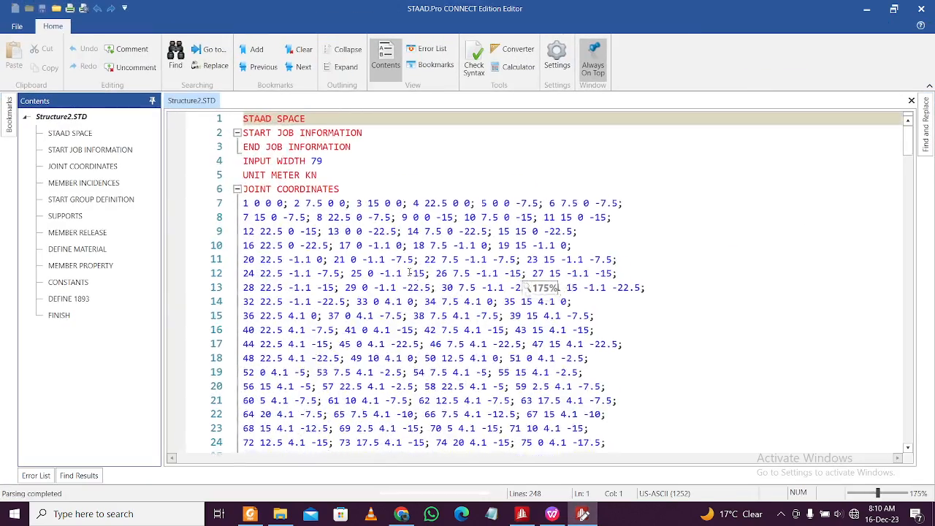
Examine the seismic parameters on the DEFINE 1893 LOAD line at the end of the command file
{"action": "scroll", "coordinate": [409, 269], "scroll_direction": "down", "scroll_amount": 20}
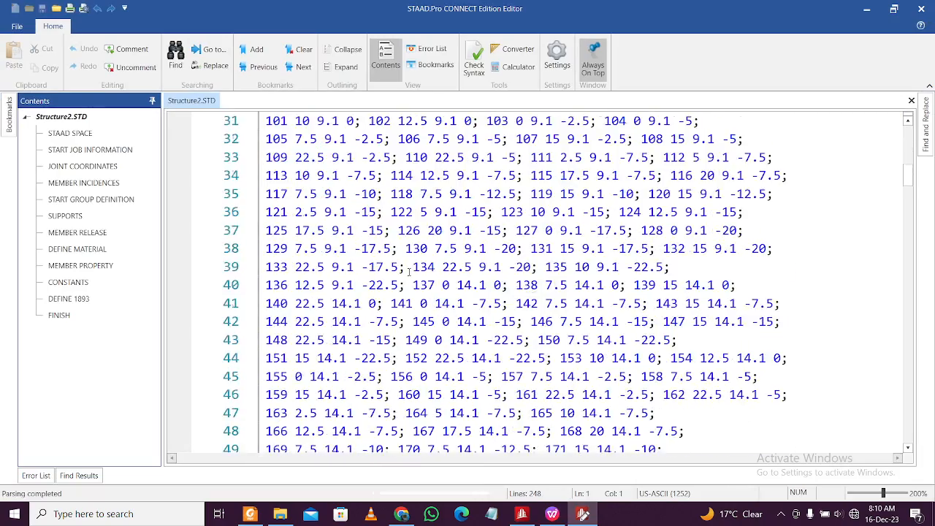
{"action": "scroll", "coordinate": [409, 269], "scroll_direction": "down", "scroll_amount": 20}
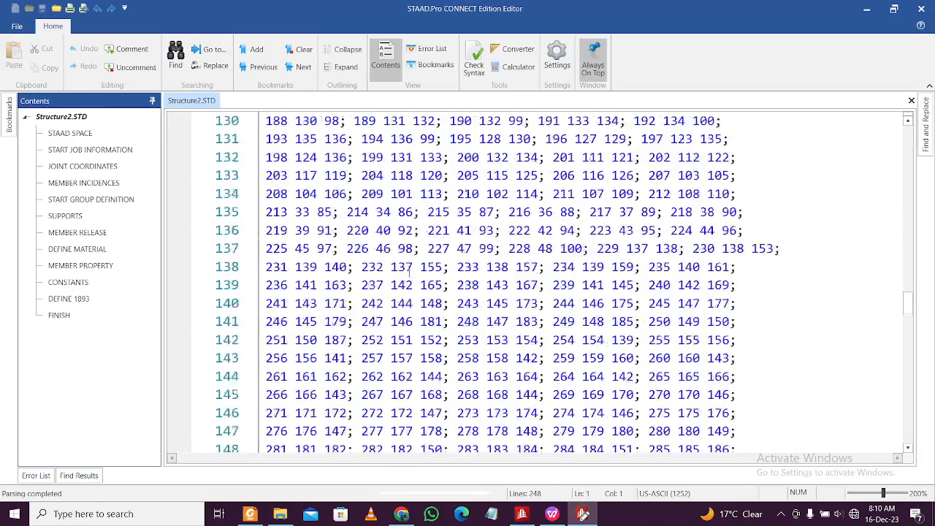
{"action": "scroll", "coordinate": [417, 270], "scroll_direction": "up", "scroll_amount": 1}
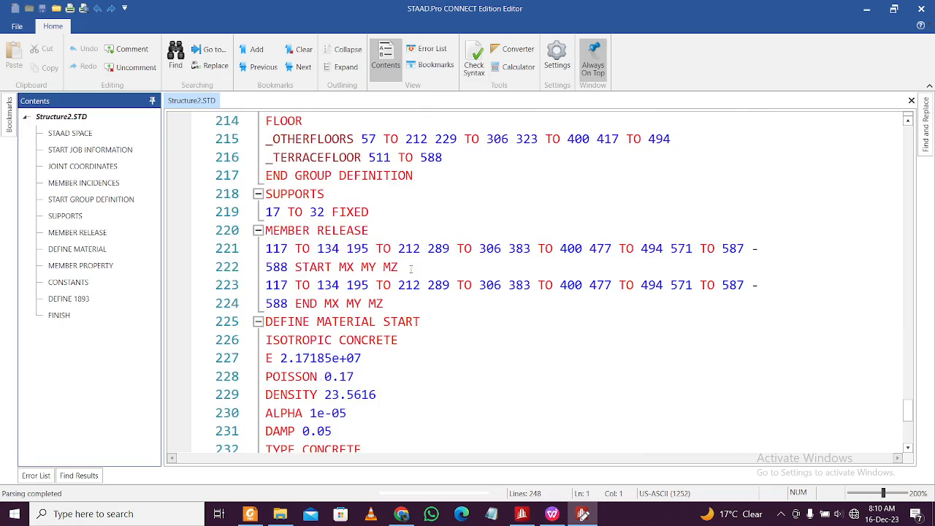
{"action": "scroll", "coordinate": [414, 270], "scroll_direction": "down", "scroll_amount": 4}
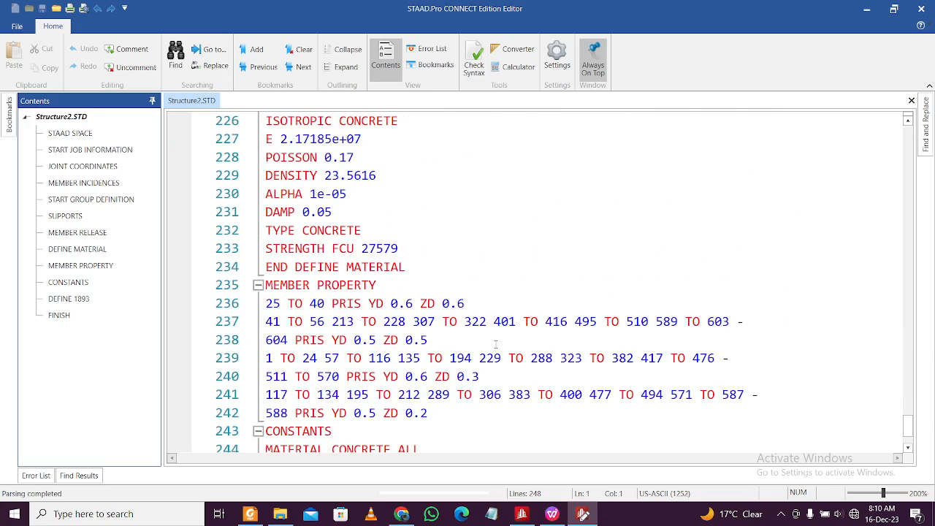
{"action": "scroll", "coordinate": [401, 335], "scroll_direction": "down", "scroll_amount": 2}
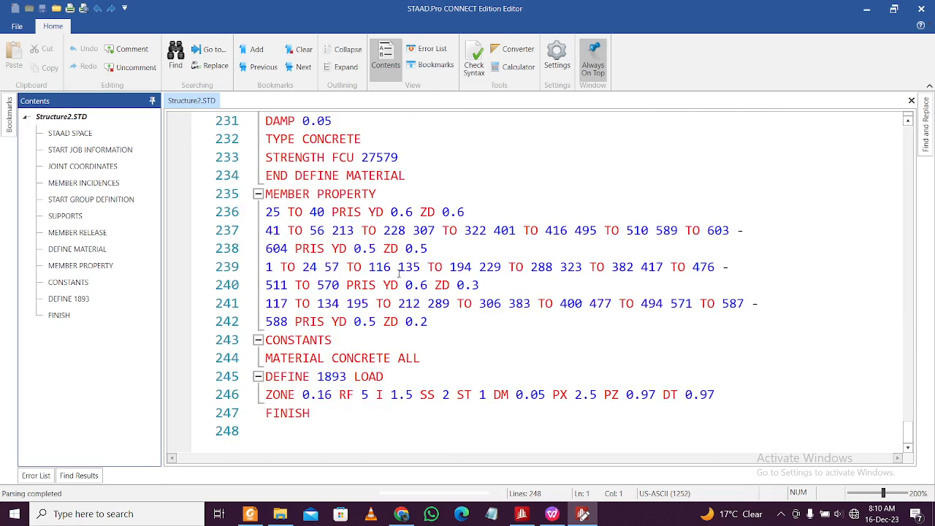
{"action": "left_click", "coordinate": [365, 395]}
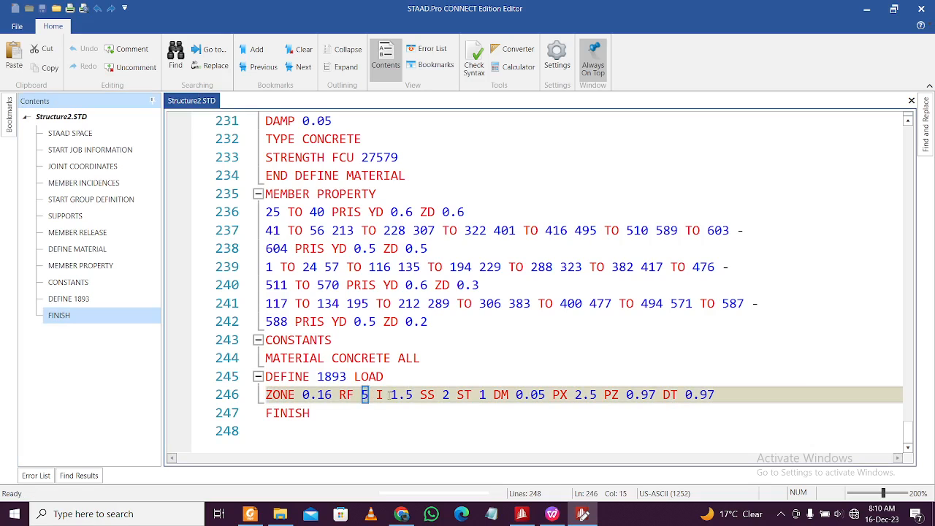
{"action": "left_click_drag", "start_coordinate": [390, 394], "coordinate": [448, 395]}
{"action": "left_click_drag", "start_coordinate": [478, 395], "coordinate": [548, 395]}
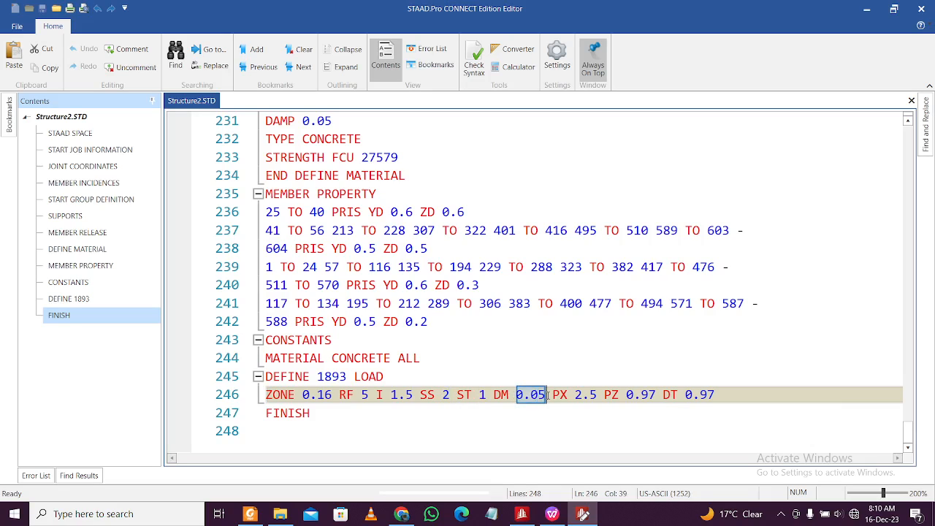
{"action": "left_click", "coordinate": [554, 395]}
{"action": "mouse_move", "coordinate": [572, 395]}
{"action": "left_mouse_down"}
{"action": "mouse_move", "coordinate": [649, 396]}
{"action": "mouse_move", "coordinate": [573, 402]}
{"action": "mouse_move", "coordinate": [593, 404]}
{"action": "mouse_move", "coordinate": [576, 395]}
{"action": "left_mouse_up"}
{"action": "left_click", "coordinate": [605, 396]}
{"action": "left_click", "coordinate": [650, 398]}
{"action": "left_click", "coordinate": [634, 399]}
{"action": "left_click", "coordinate": [613, 399]}
{"action": "left_click", "coordinate": [598, 399]}
{"action": "left_click", "coordinate": [573, 403]}
{"action": "left_click", "coordinate": [592, 405]}
{"action": "left_click", "coordinate": [578, 398]}
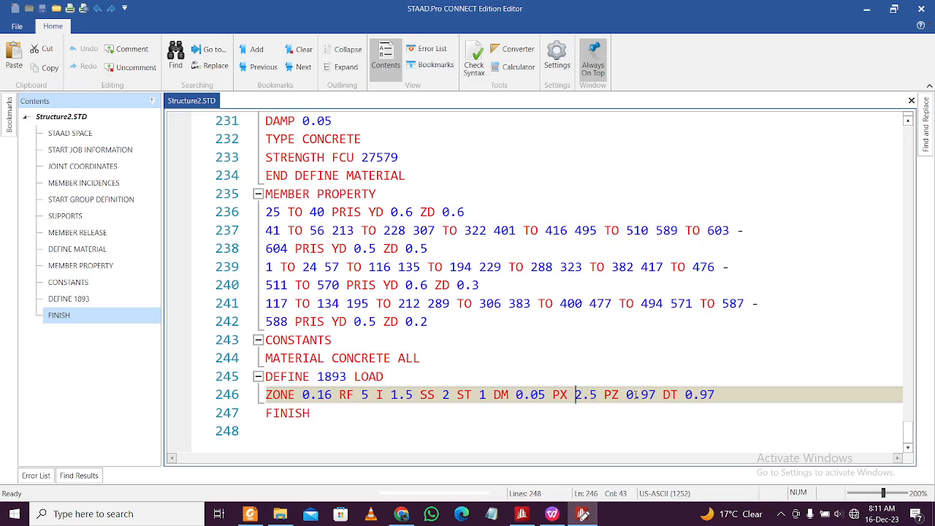
{"action": "left_click_drag", "start_coordinate": [656, 395], "coordinate": [626, 396]}
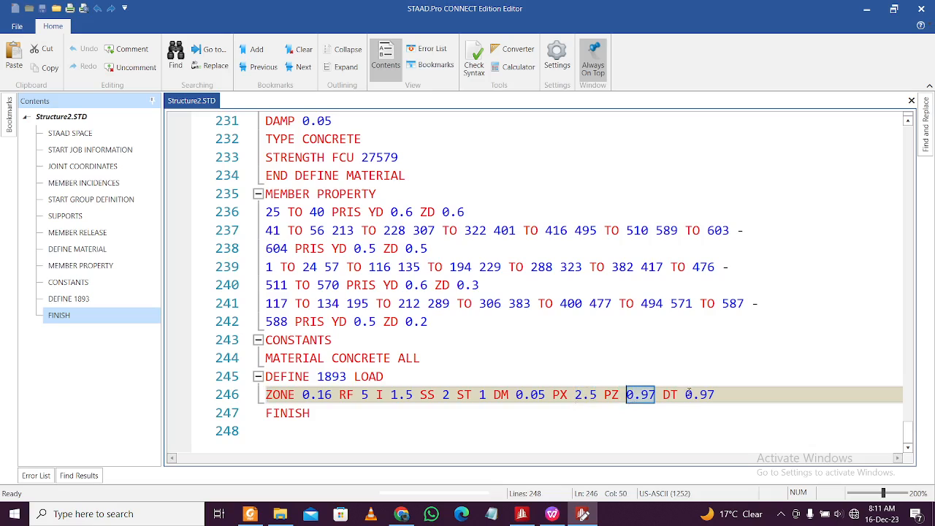
On the DEFINE 1893 LOAD line, set the DT value to 2.5 and the PX value to 0.97
{"action": "left_click_drag", "start_coordinate": [700, 394], "coordinate": [679, 395]}
{"action": "left_click", "coordinate": [687, 396]}
{"action": "left_click_drag", "start_coordinate": [687, 396], "coordinate": [721, 395]}
{"action": "type", "text": "2.5"}
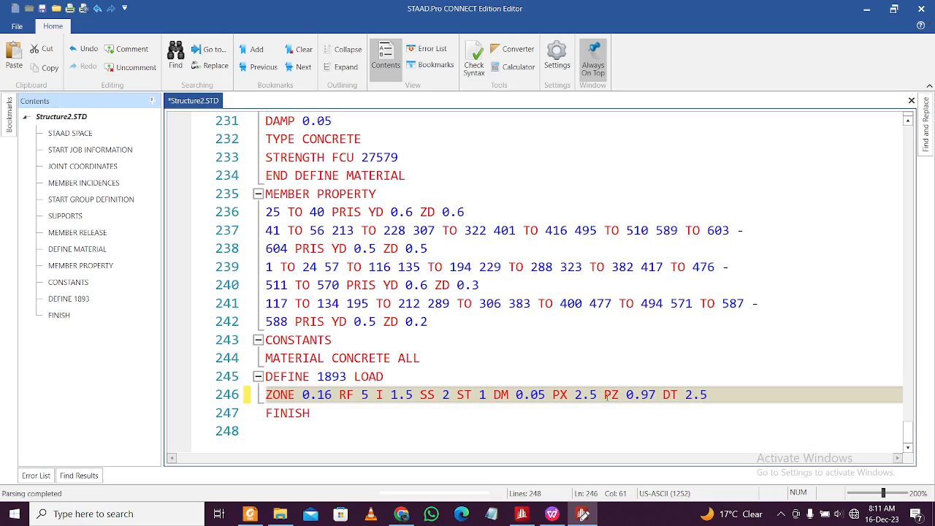
{"action": "left_click_drag", "start_coordinate": [599, 395], "coordinate": [576, 397]}
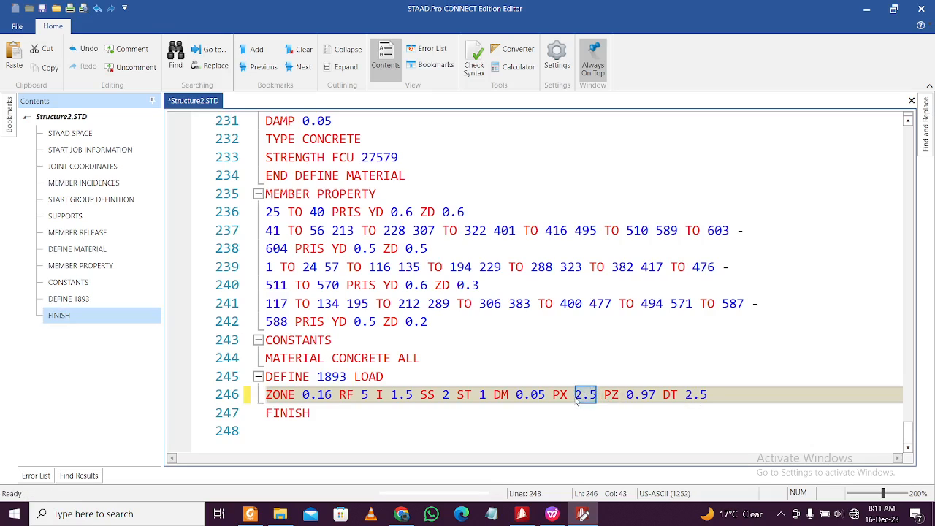
{"action": "type", "text": "0.97"}
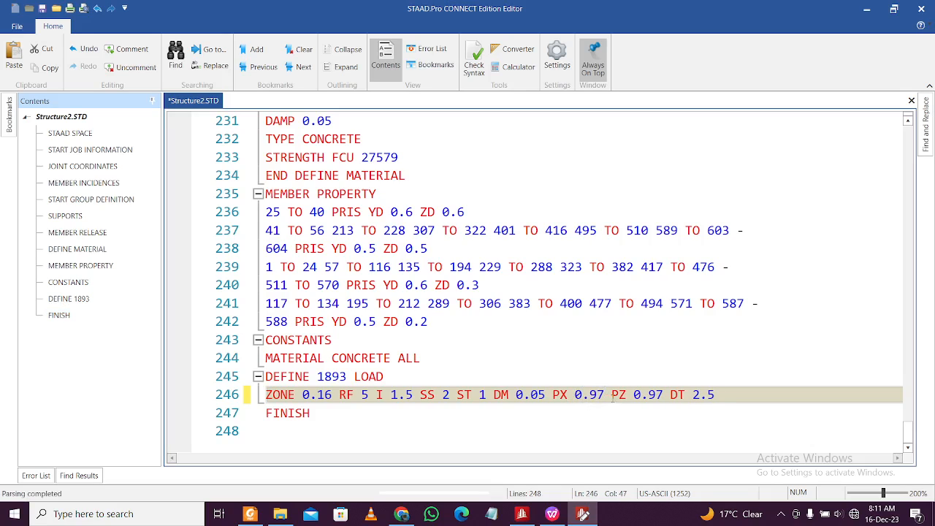
Review the zone, response reduction, importance and soil factors on the edited seismic line
{"action": "left_click", "coordinate": [587, 395]}
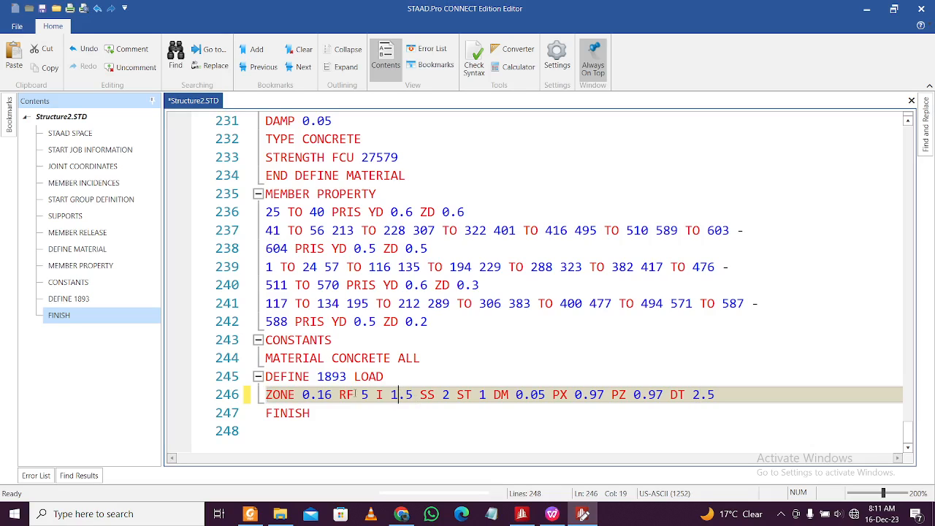
{"action": "left_click_drag", "start_coordinate": [355, 395], "coordinate": [370, 395]}
{"action": "left_click", "coordinate": [333, 394]}
{"action": "left_click_drag", "start_coordinate": [335, 396], "coordinate": [310, 396]}
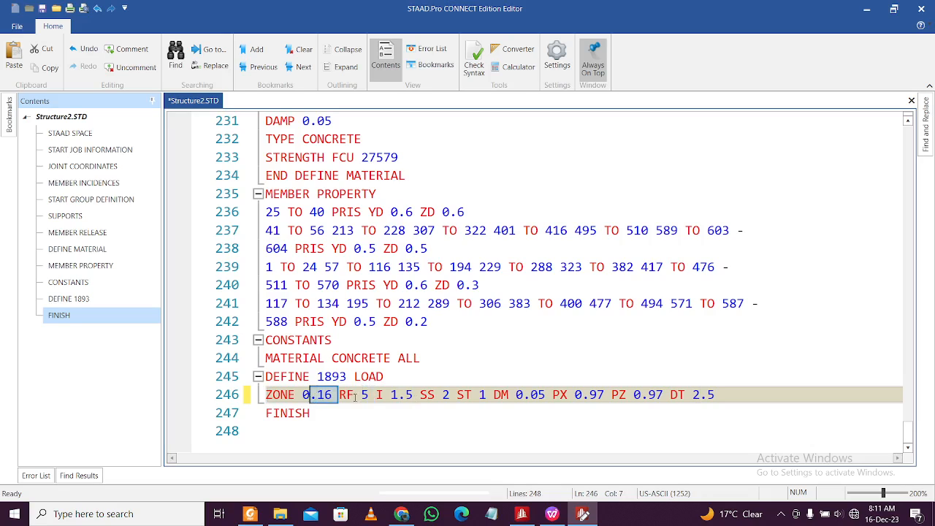
{"action": "left_click", "coordinate": [407, 396]}
{"action": "left_click_drag", "start_coordinate": [375, 396], "coordinate": [437, 395]}
{"action": "left_click", "coordinate": [436, 395]}
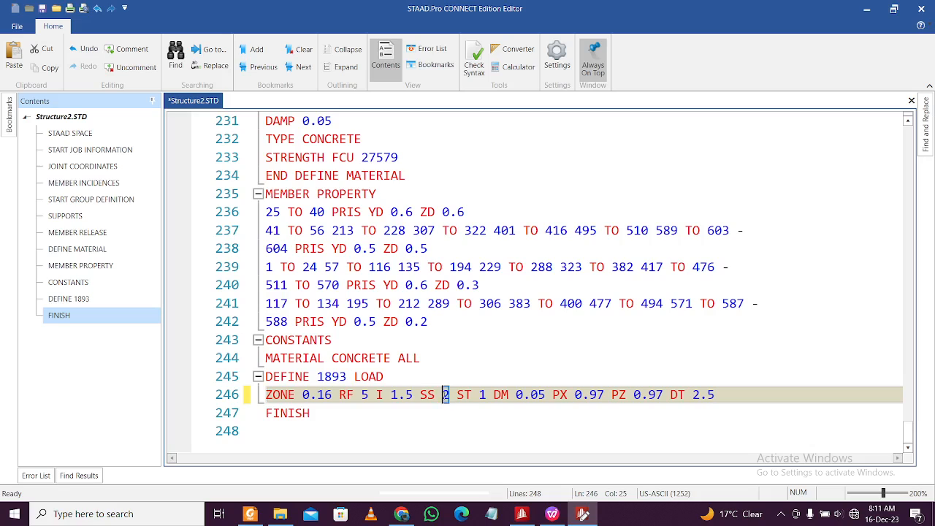
Save the edited command file and close the editor to return to the model
{"action": "left_click", "coordinate": [583, 395]}
{"action": "key", "text": "ctrl+s"}
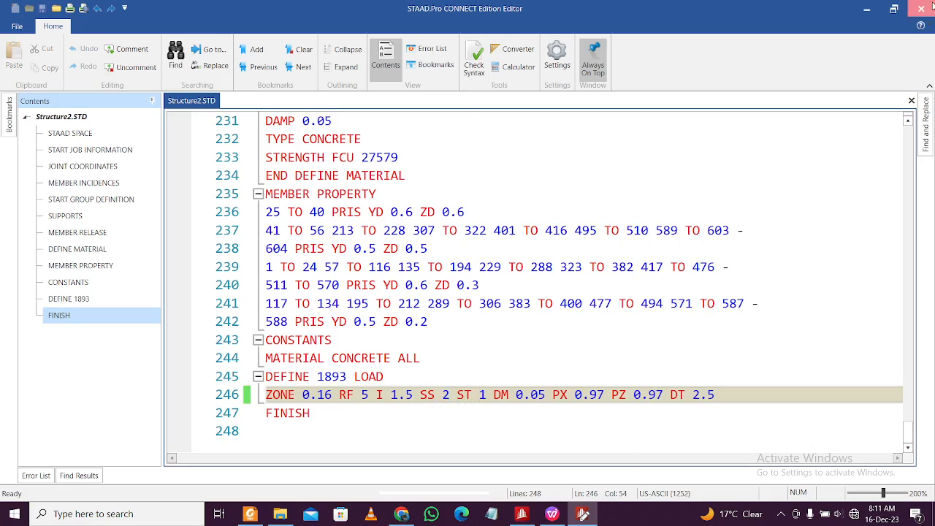
{"action": "left_click", "coordinate": [927, 9]}
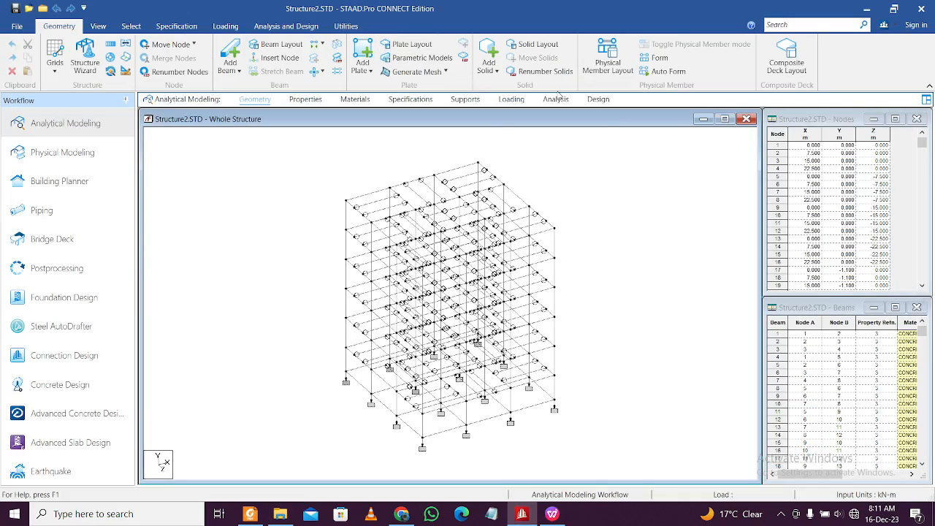
Open the IS 1893 seismic definition's parameters from the load definitions, check the periods and foundation depth, and close the dialog
{"action": "left_click", "coordinate": [512, 99]}
{"action": "left_click", "coordinate": [723, 133]}
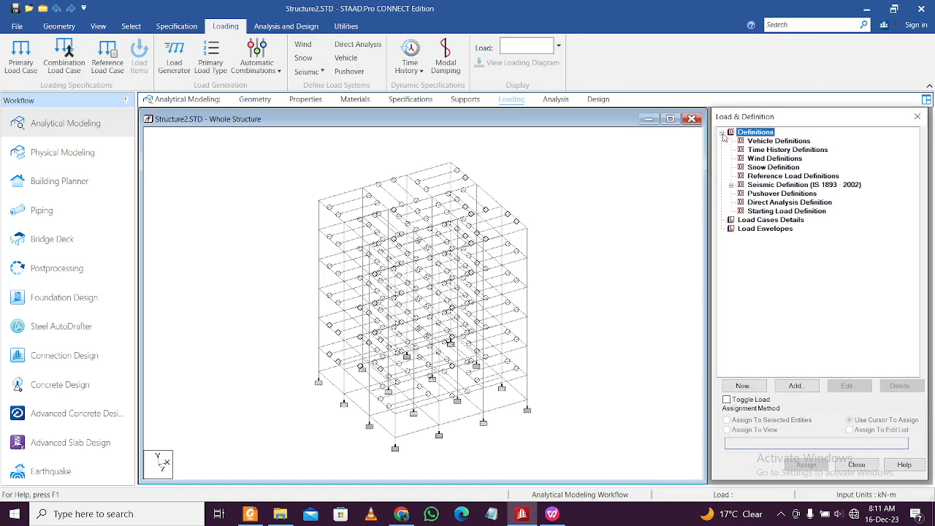
{"action": "left_click", "coordinate": [732, 185]}
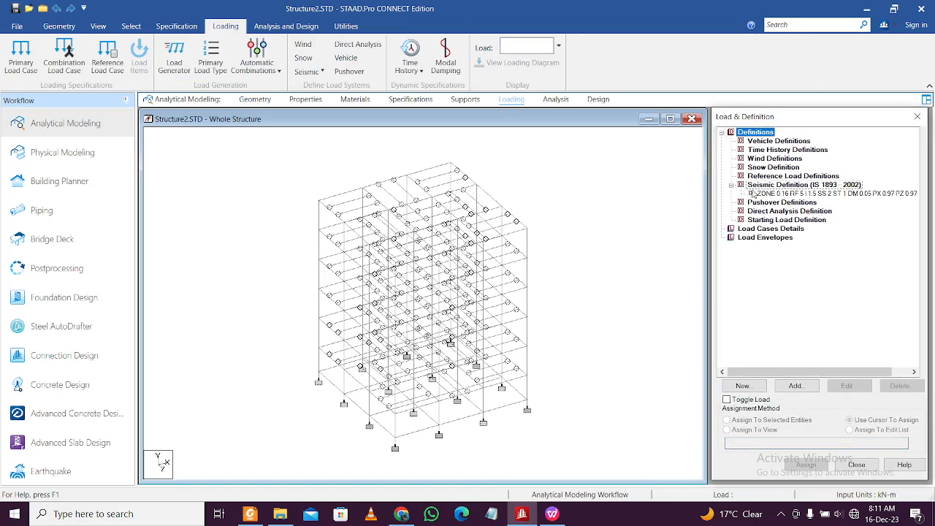
{"action": "left_click", "coordinate": [758, 194]}
{"action": "left_click", "coordinate": [846, 386]}
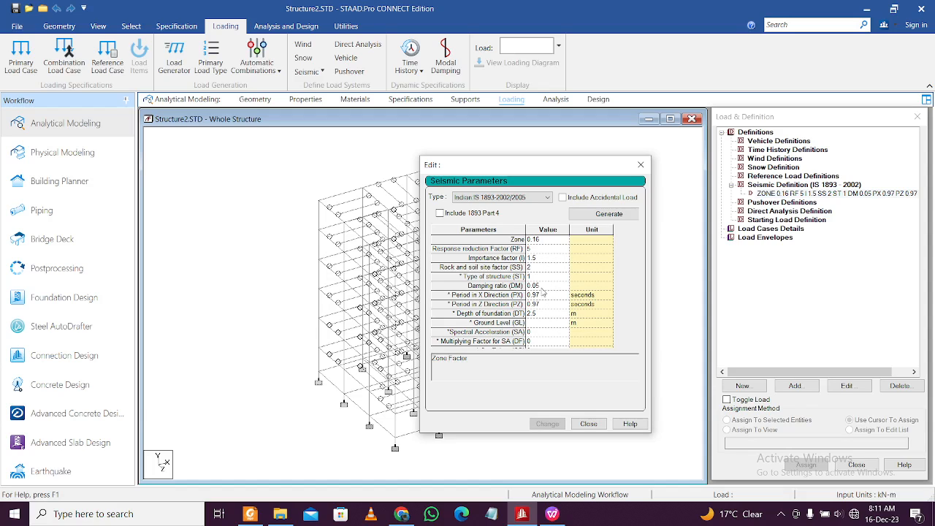
{"action": "left_click", "coordinate": [641, 164]}
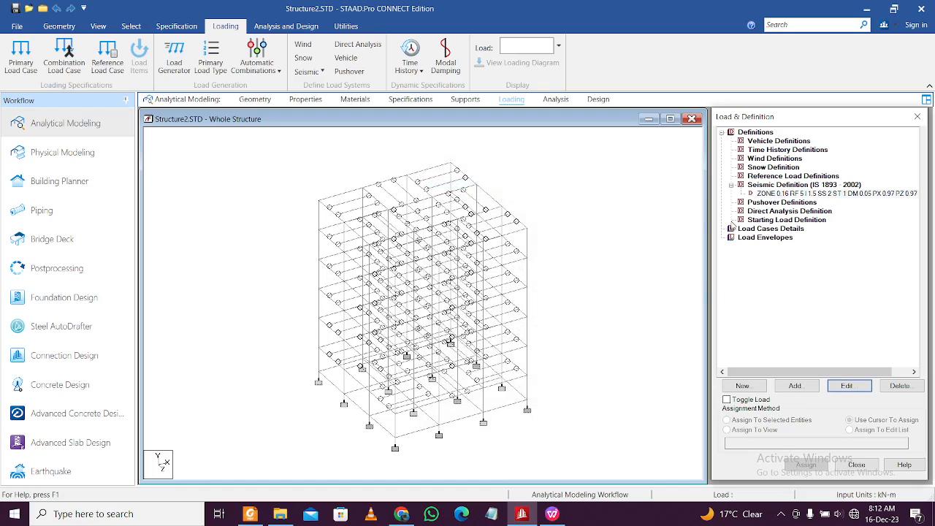
Start a new primary load case under Load Cases Details and set its loading type to Seismic
{"action": "left_click", "coordinate": [734, 229]}
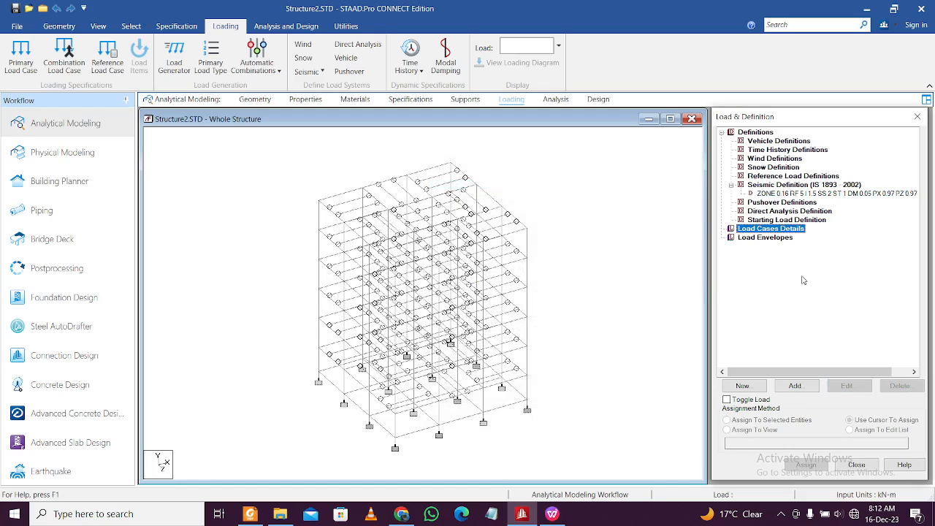
{"action": "left_click", "coordinate": [807, 389]}
{"action": "left_click", "coordinate": [614, 219]}
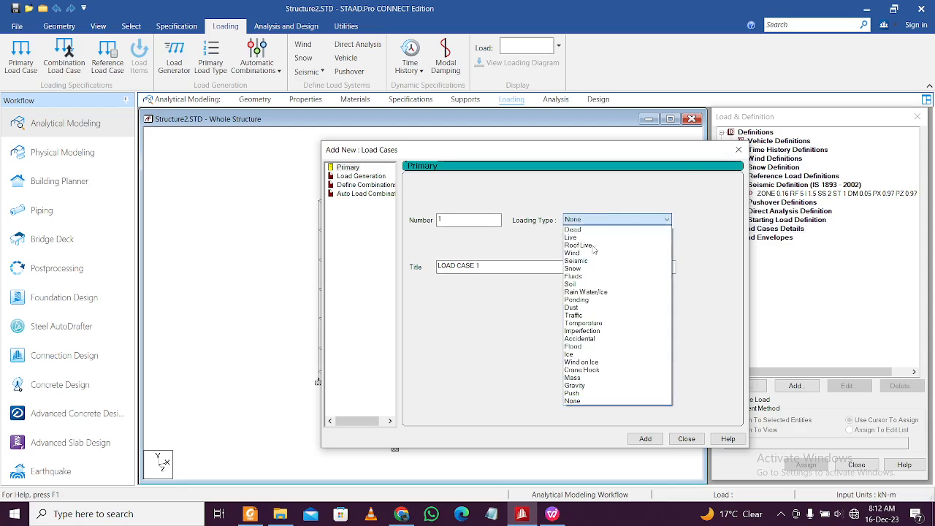
{"action": "left_click", "coordinate": [739, 150]}
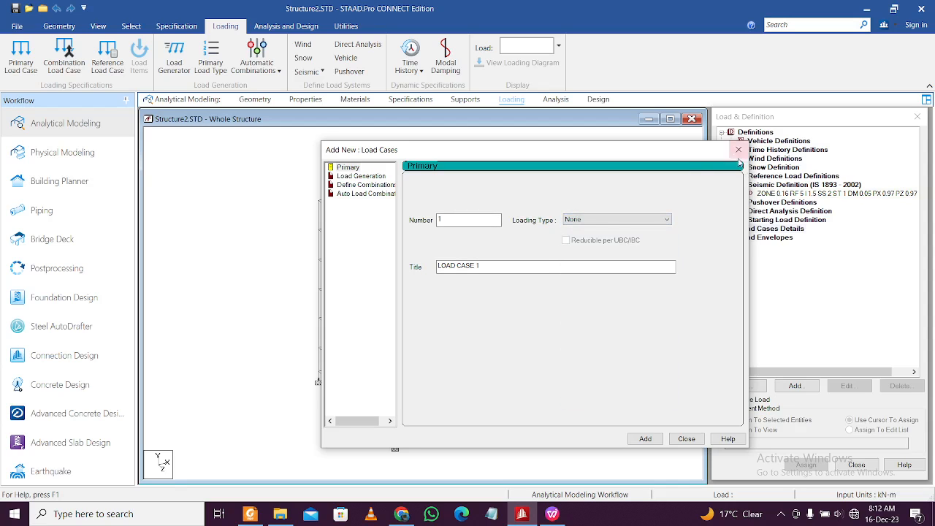
{"action": "left_click_drag", "start_coordinate": [695, 153], "coordinate": [566, 146]}
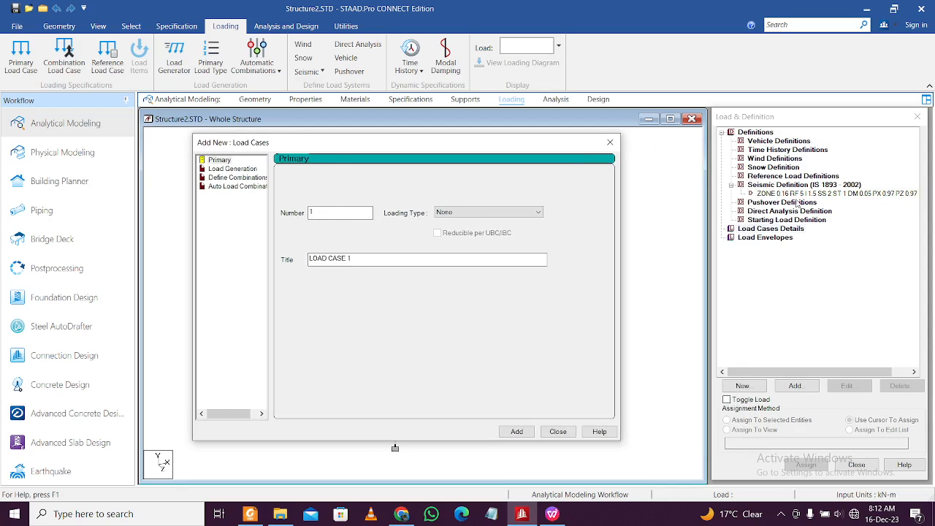
{"action": "left_click", "coordinate": [509, 213]}
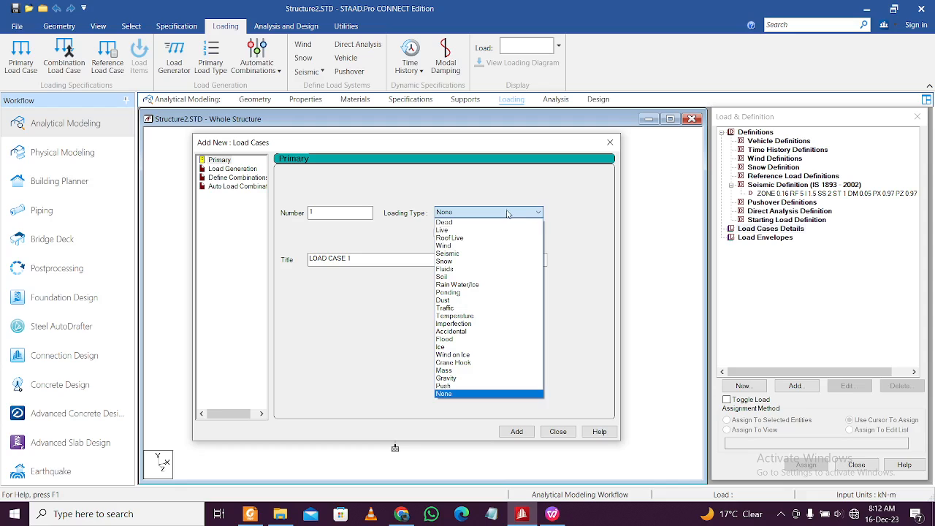
{"action": "left_click", "coordinate": [514, 259]}
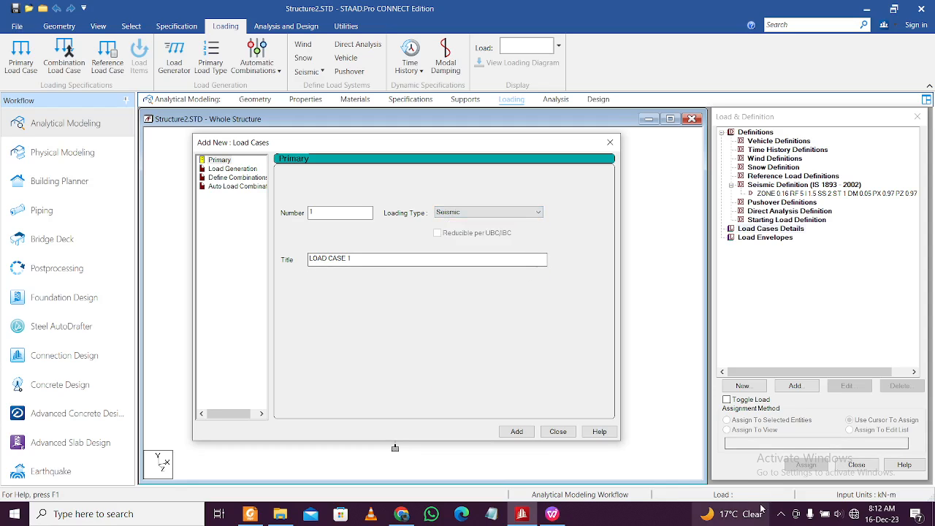
{"action": "left_click", "coordinate": [782, 515]}
{"action": "left_click", "coordinate": [783, 515]}
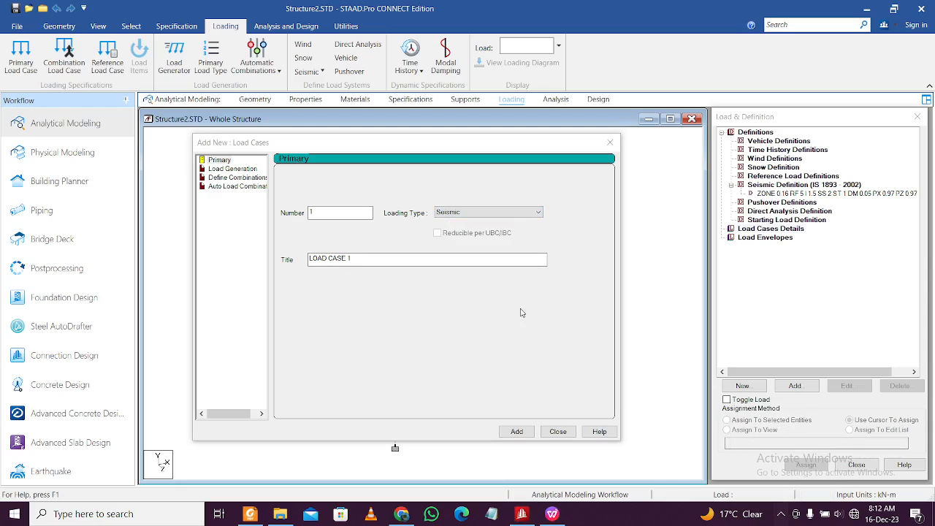
Title load case 1 SLX, dismiss the Bentley sign-in window and add the load case
{"action": "left_click", "coordinate": [517, 263]}
{"action": "left_click_drag", "start_coordinate": [517, 262], "coordinate": [296, 261]}
{"action": "type", "text": "SLX"}
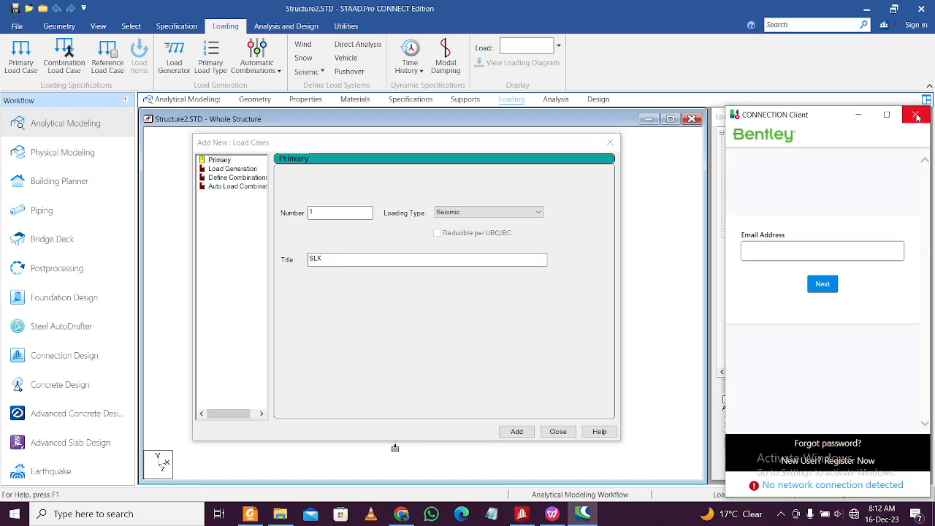
{"action": "left_click", "coordinate": [917, 117]}
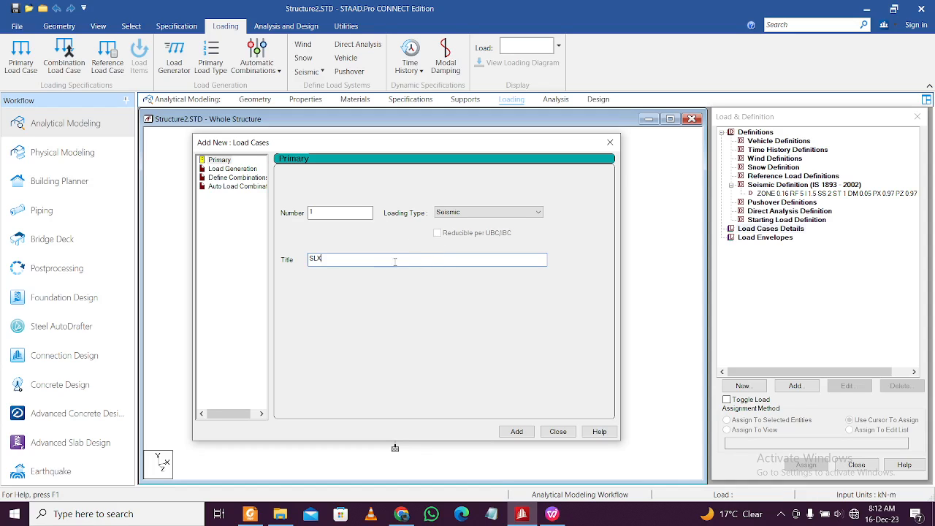
{"action": "left_click", "coordinate": [516, 432]}
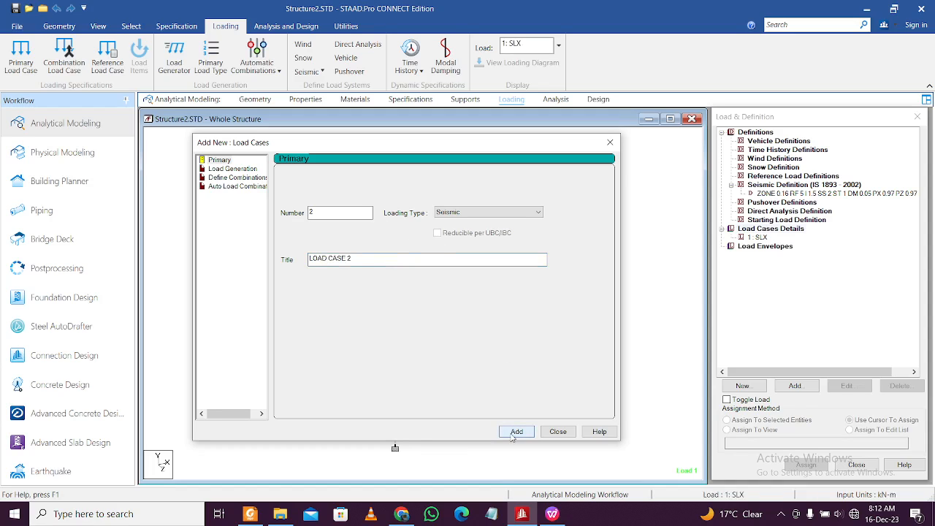
Add load case 2 with the Seismic loading type and the title SLY
{"action": "left_click_drag", "start_coordinate": [354, 256], "coordinate": [250, 263]}
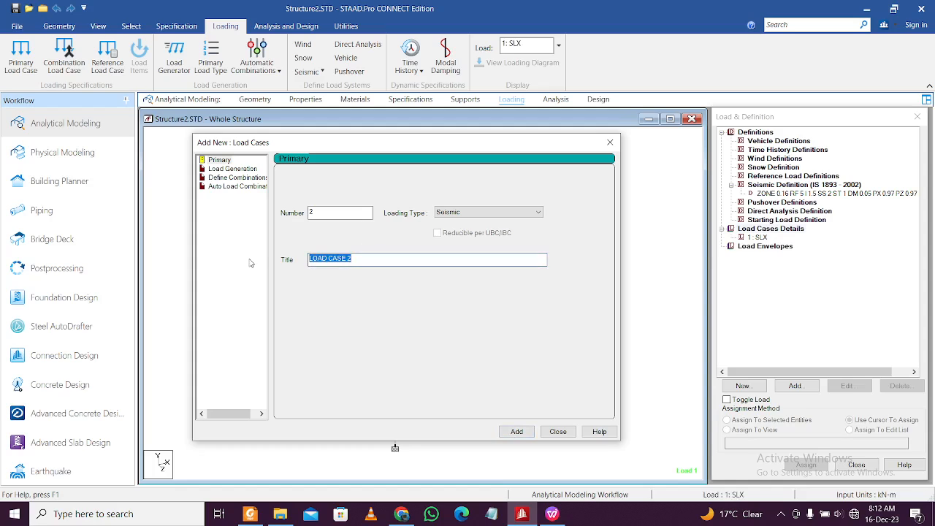
{"action": "type", "text": "SLY"}
{"action": "left_click", "coordinate": [517, 432]}
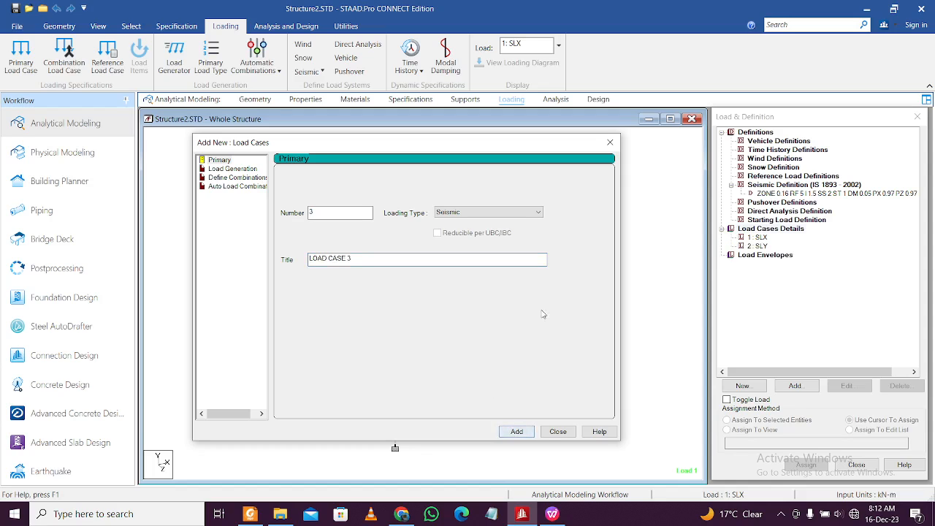
Add primary load case 3 with loading type Dead and the title DL
{"action": "left_click", "coordinate": [471, 213]}
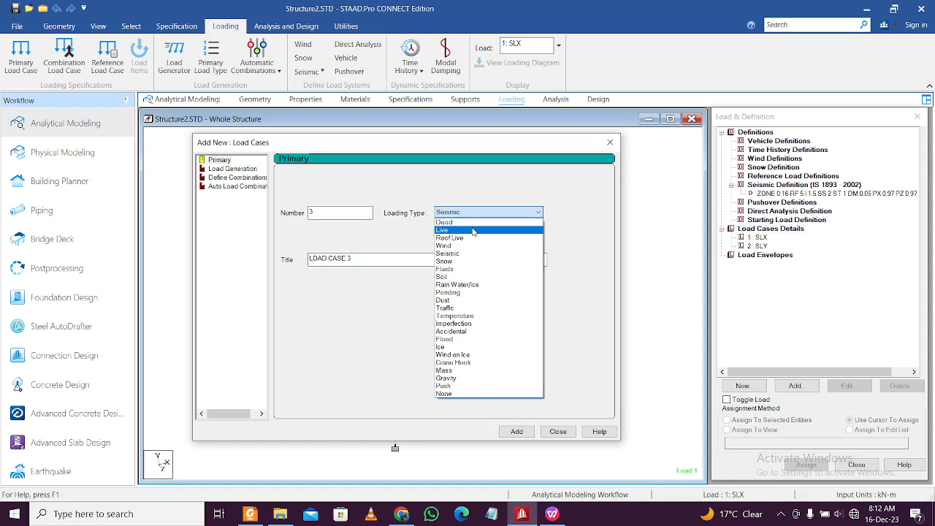
{"action": "left_click", "coordinate": [444, 223]}
{"action": "key", "text": "Tab"}
{"action": "type", "text": "D"}
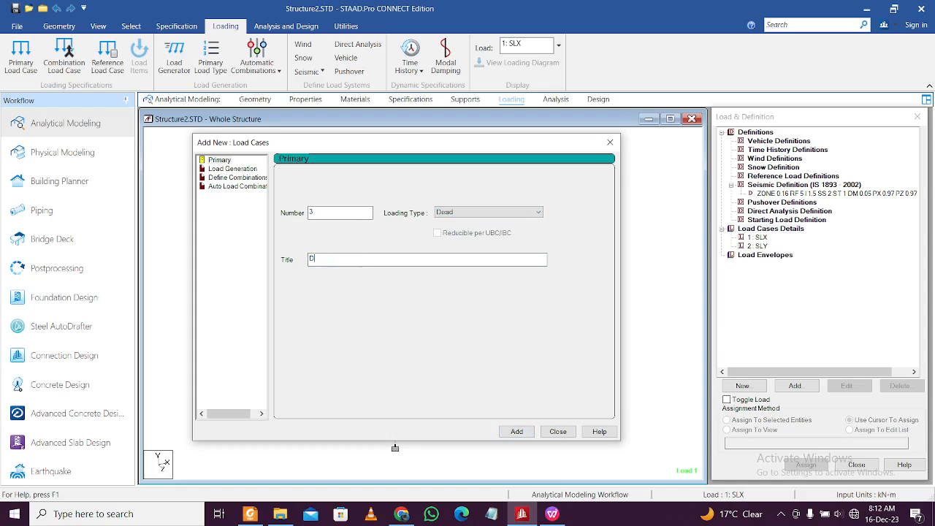
{"action": "left_click", "coordinate": [517, 432]}
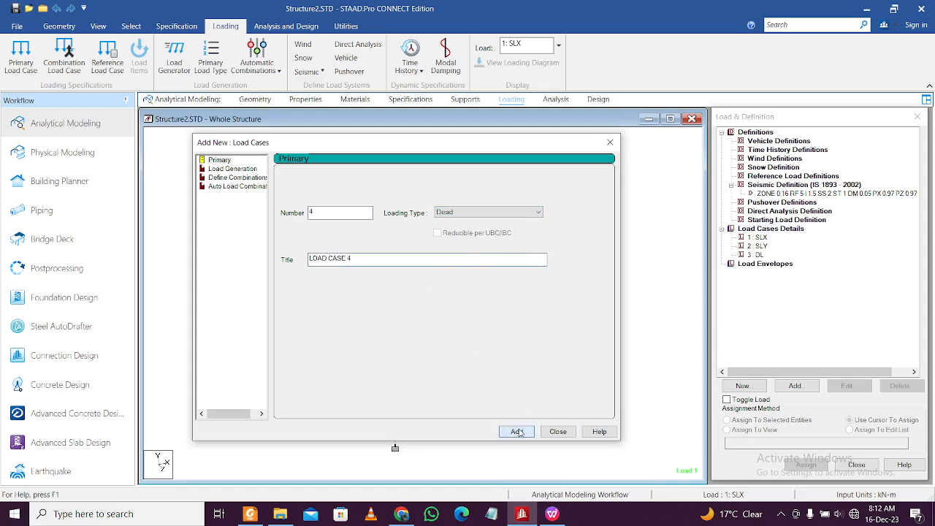
Add primary load case 4 with loading type Live and the title LL, and finish adding load cases
{"action": "left_click", "coordinate": [488, 212]}
{"action": "left_click", "coordinate": [446, 227]}
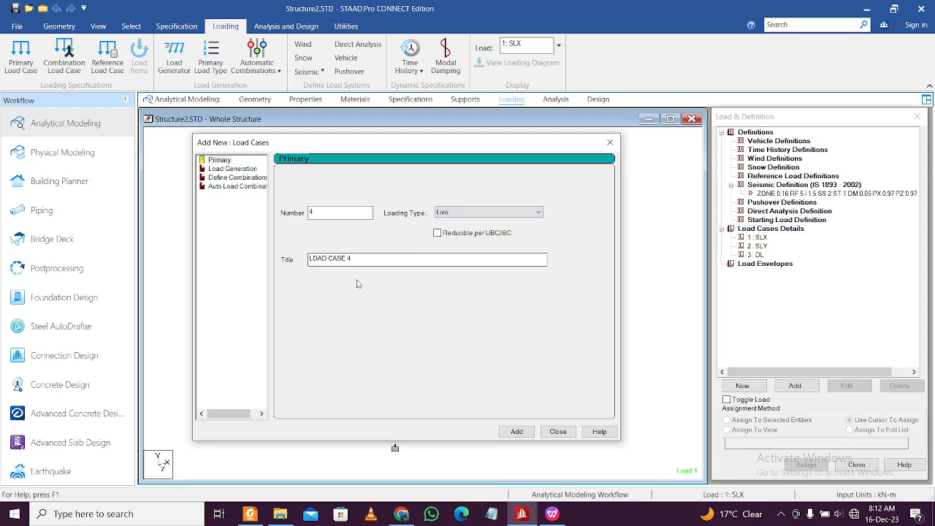
{"action": "left_click_drag", "start_coordinate": [374, 261], "coordinate": [60, 242]}
{"action": "type", "text": "L"}
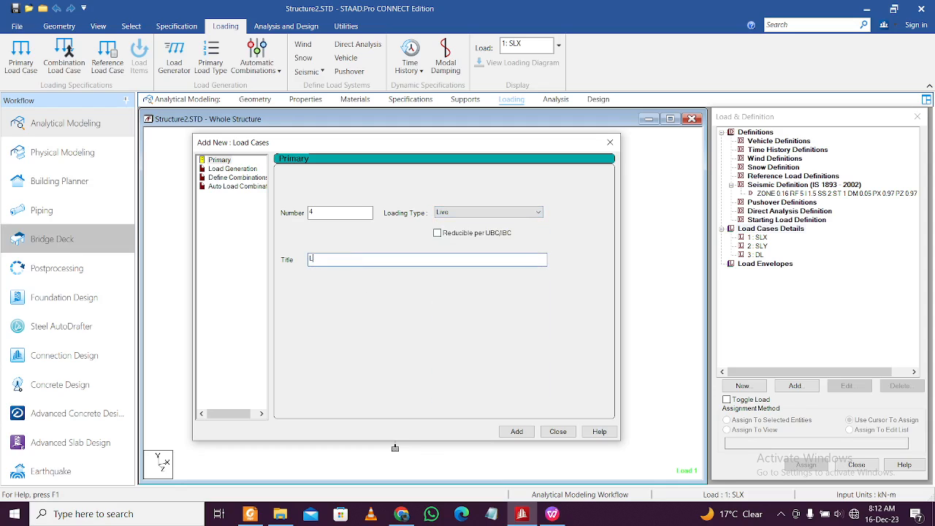
{"action": "type", "text": "L"}
{"action": "left_click", "coordinate": [525, 433]}
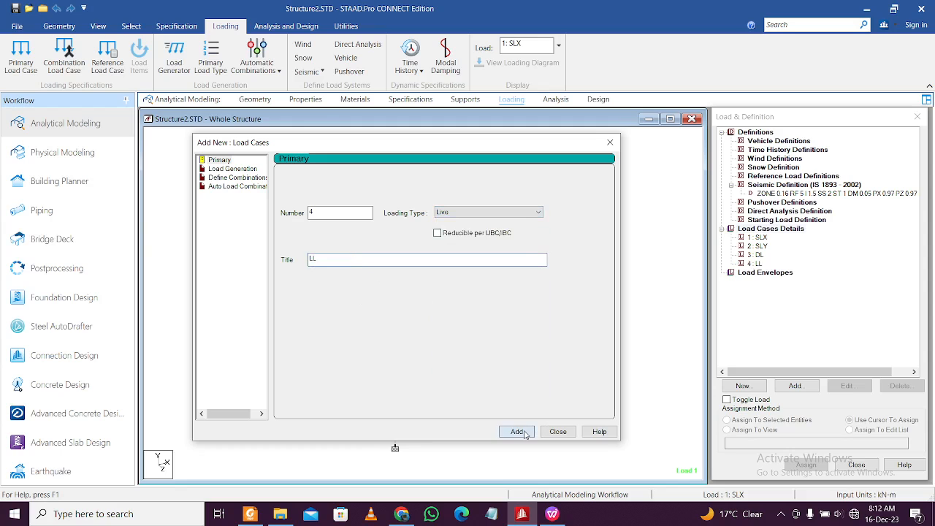
{"action": "left_click", "coordinate": [610, 142]}
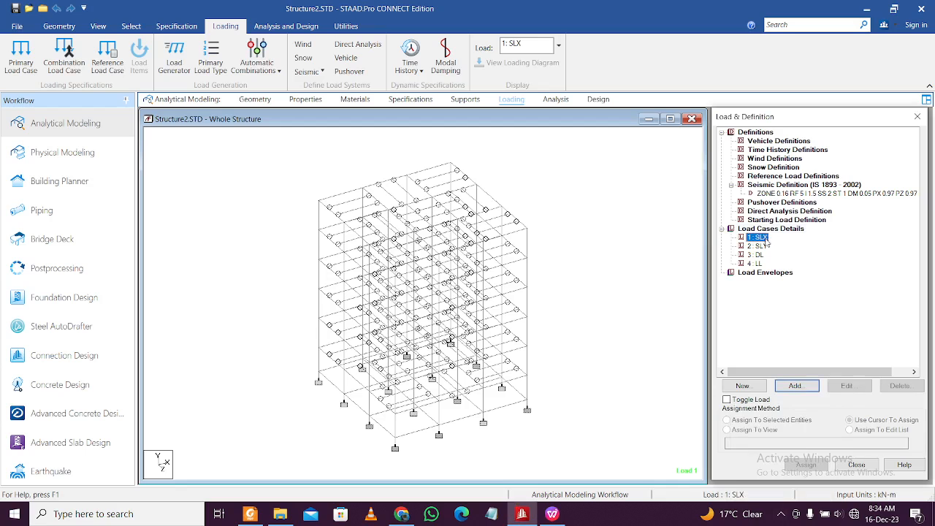
Add a seismic load in the X direction with factor 1 to load case SLX
{"action": "left_click", "coordinate": [760, 238]}
{"action": "left_click", "coordinate": [804, 393]}
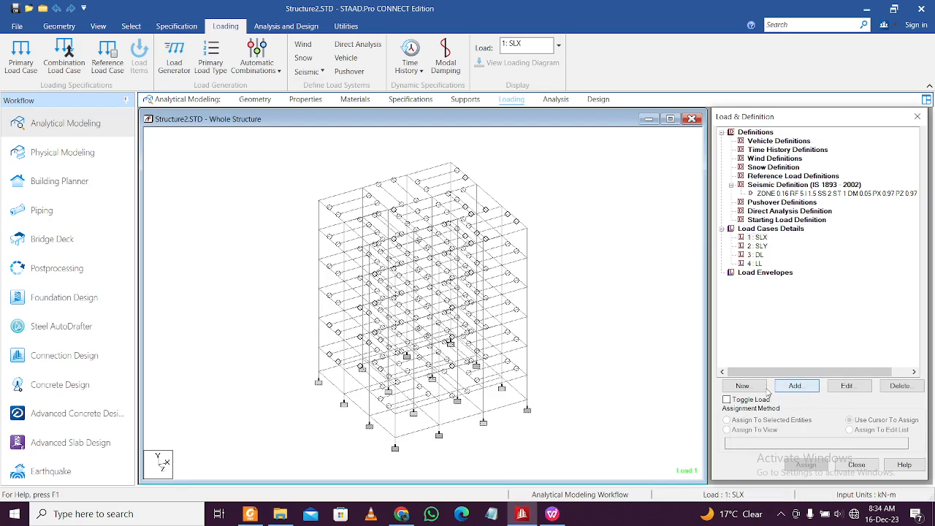
{"action": "left_click_drag", "start_coordinate": [405, 108], "coordinate": [311, 51]}
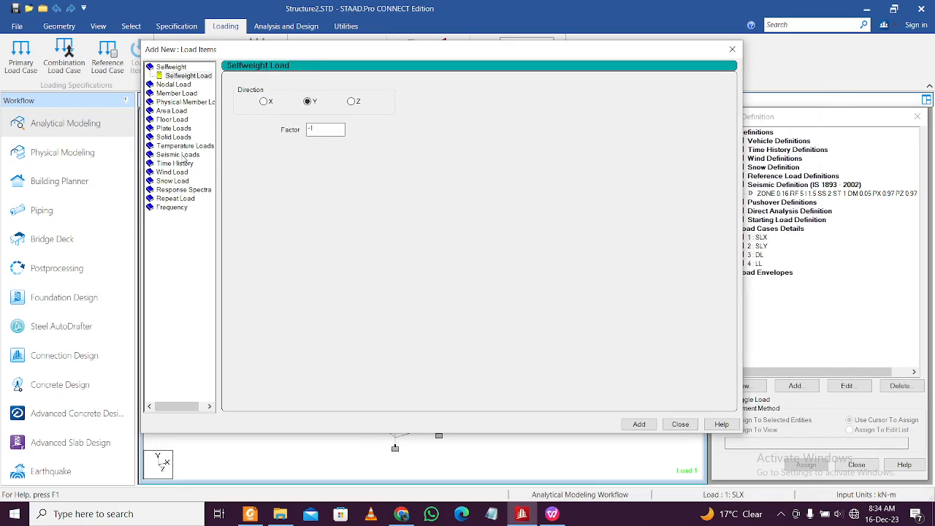
{"action": "left_click", "coordinate": [182, 155]}
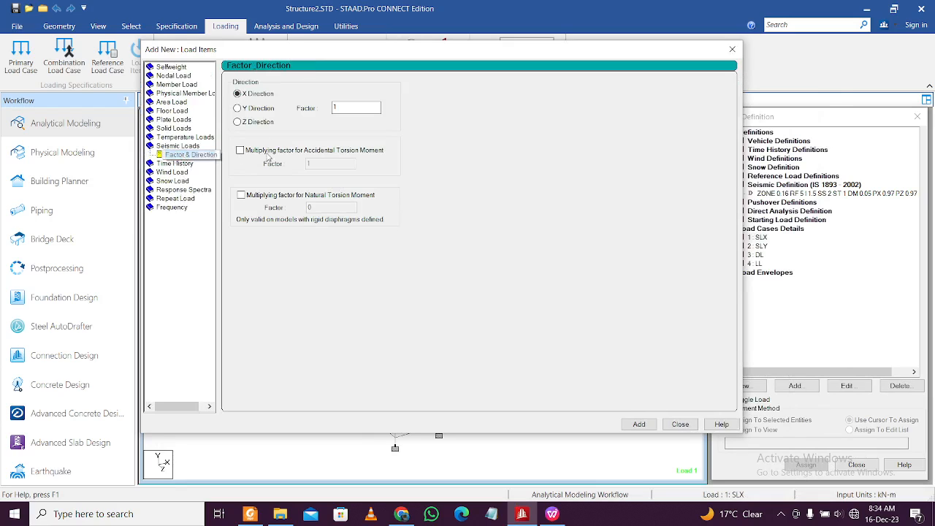
{"action": "left_click", "coordinate": [646, 428]}
{"action": "left_click", "coordinate": [680, 425]}
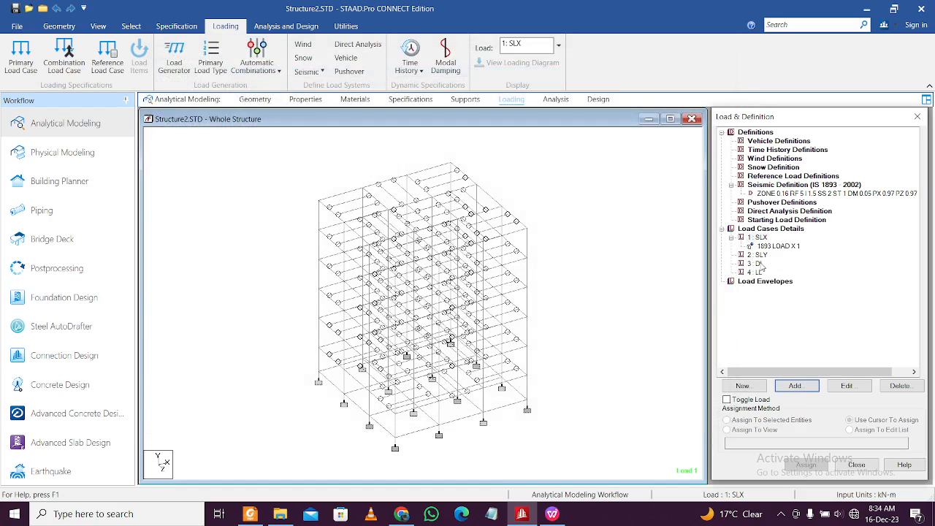
Rename load case 2 as SLz
{"action": "left_click", "coordinate": [760, 258]}
{"action": "left_click", "coordinate": [846, 387]}
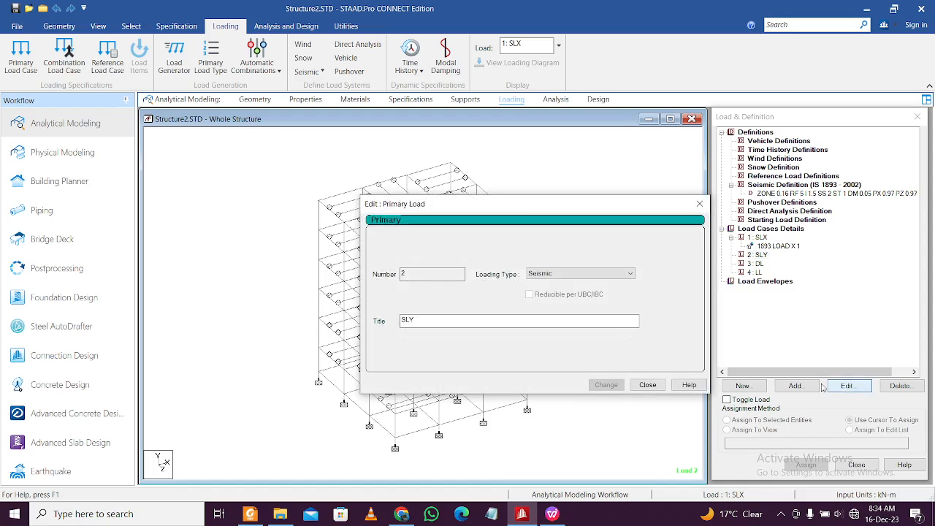
{"action": "left_click", "coordinate": [449, 319]}
{"action": "key", "text": "BackSpace"}
{"action": "type", "text": "z"}
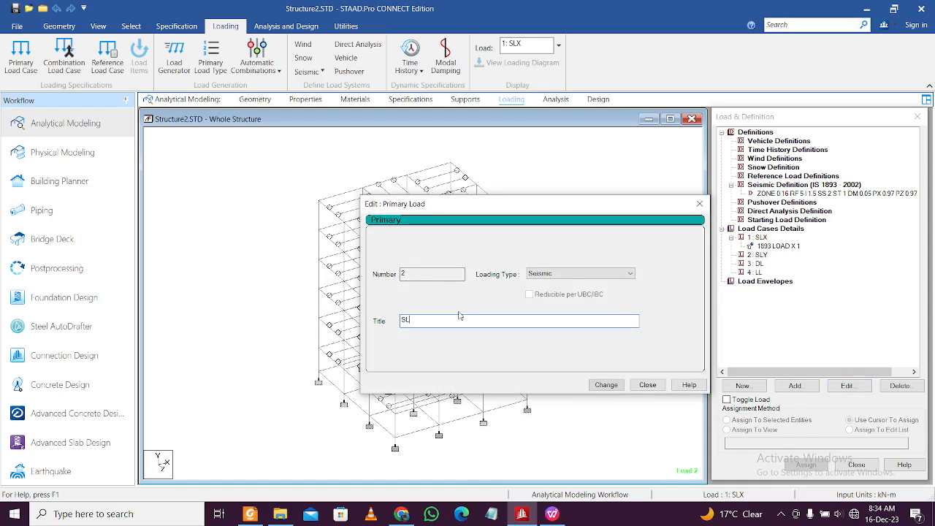
{"action": "left_click", "coordinate": [605, 385]}
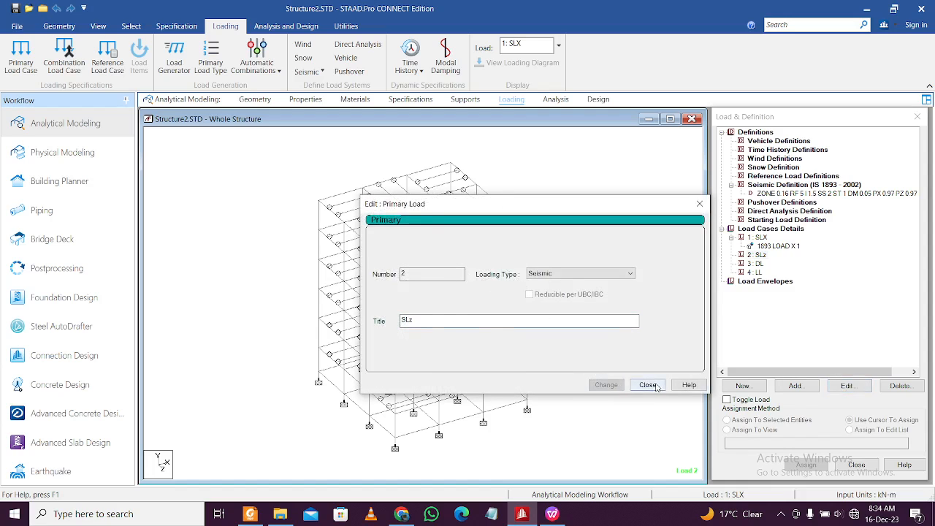
{"action": "left_click", "coordinate": [648, 385]}
Add a seismic load in the Z direction with factor 1 to load case SLz
{"action": "left_click", "coordinate": [765, 256]}
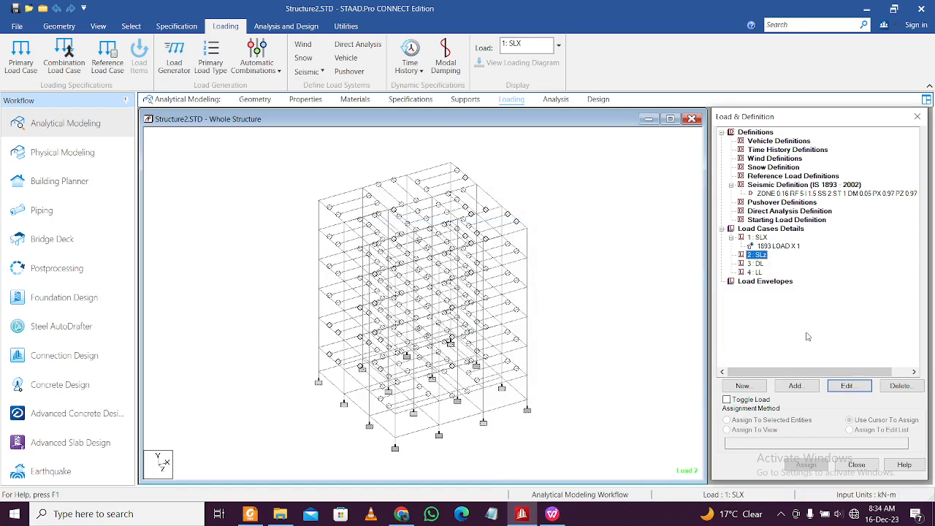
{"action": "left_click", "coordinate": [798, 395]}
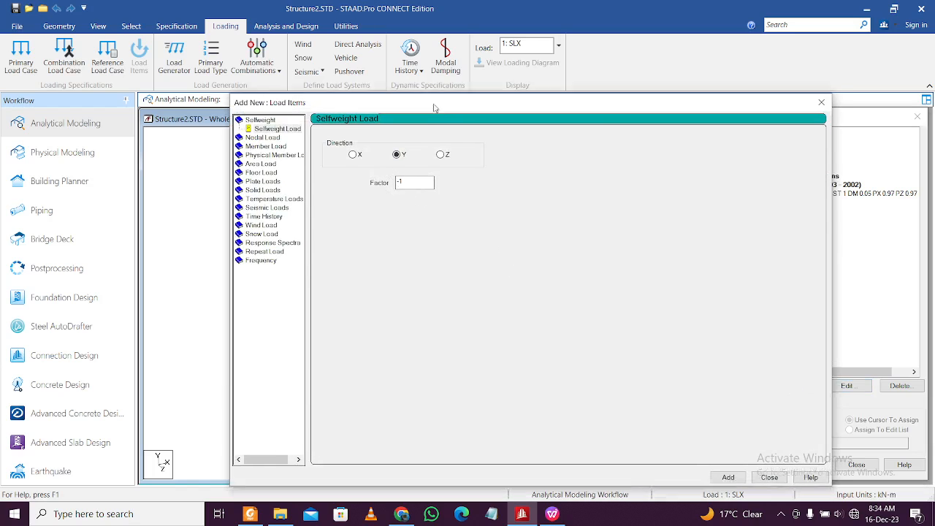
{"action": "left_click", "coordinate": [241, 191]}
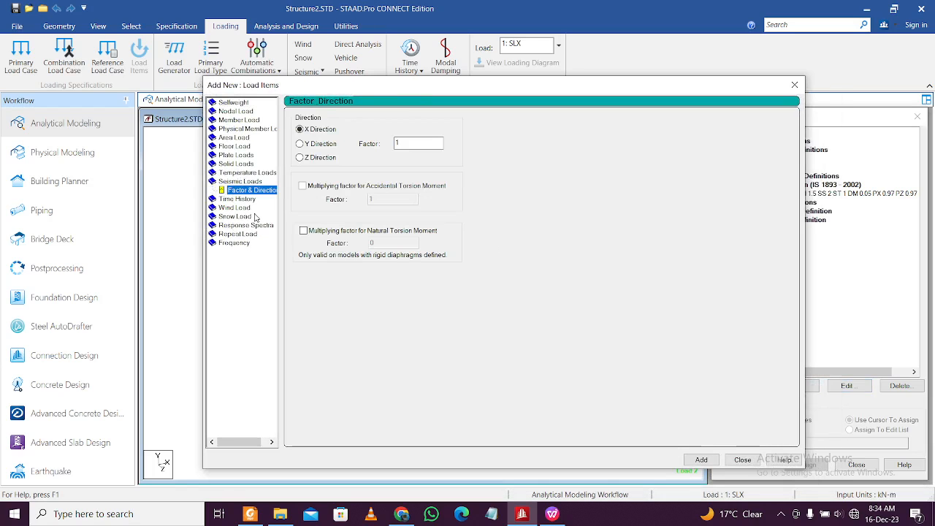
{"action": "left_click", "coordinate": [328, 159]}
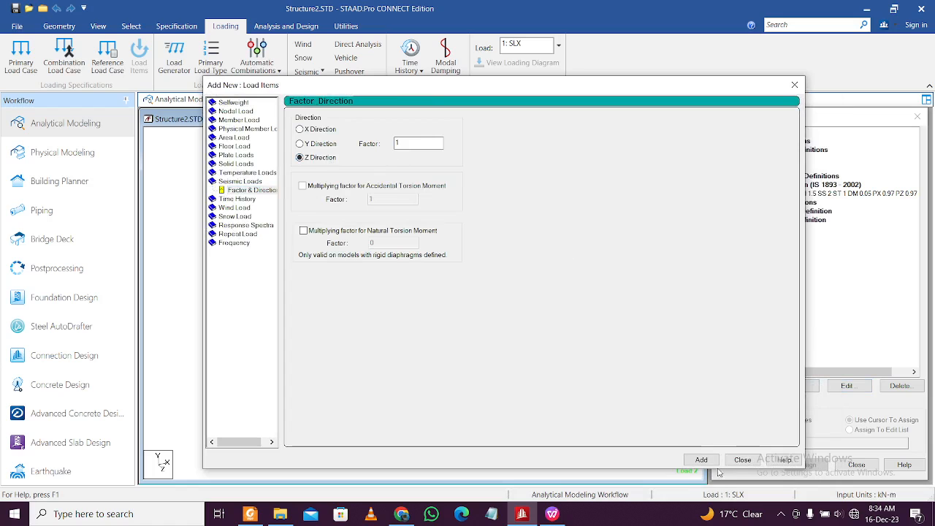
{"action": "left_click", "coordinate": [742, 461]}
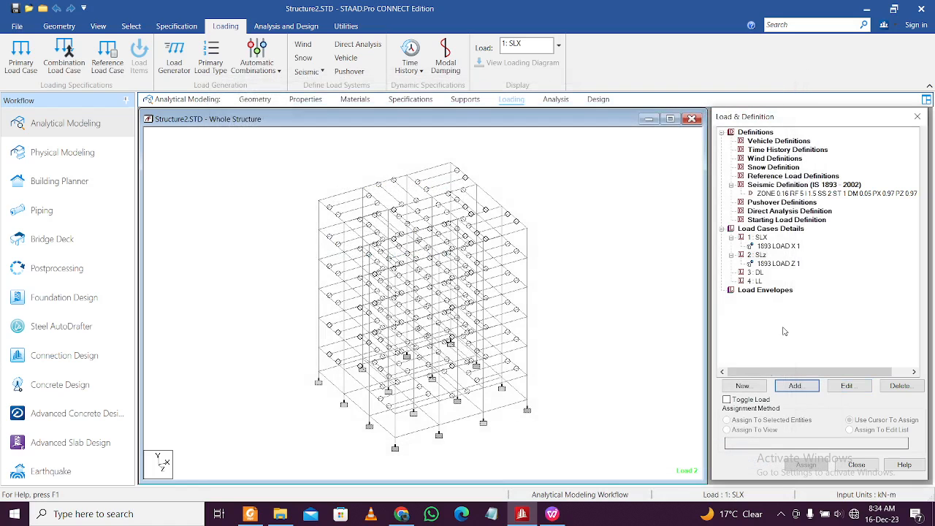
{"action": "left_click", "coordinate": [782, 264]}
{"action": "left_click", "coordinate": [782, 246]}
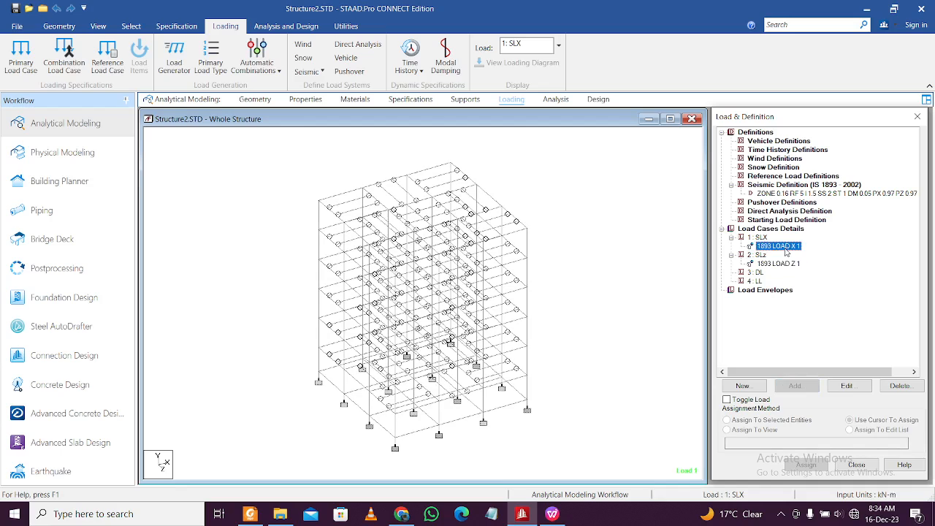
Add a selfweight load in the Y direction with factor -1 to load case DL
{"action": "left_click", "coordinate": [755, 273]}
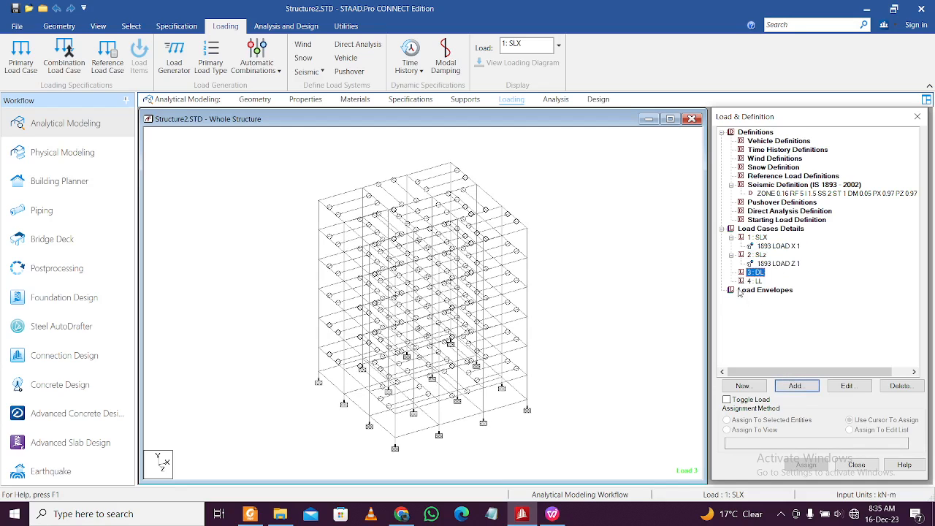
{"action": "left_click", "coordinate": [797, 386]}
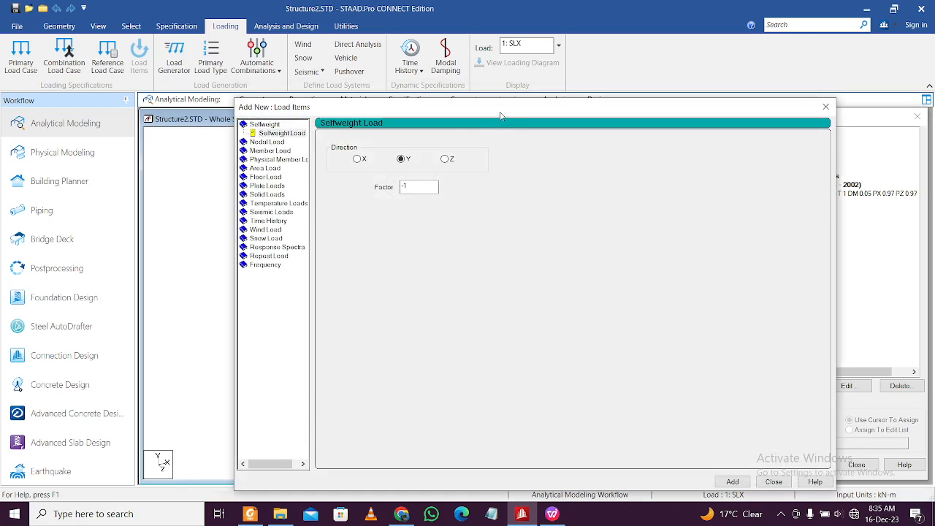
{"action": "left_click_drag", "start_coordinate": [501, 115], "coordinate": [414, 88]}
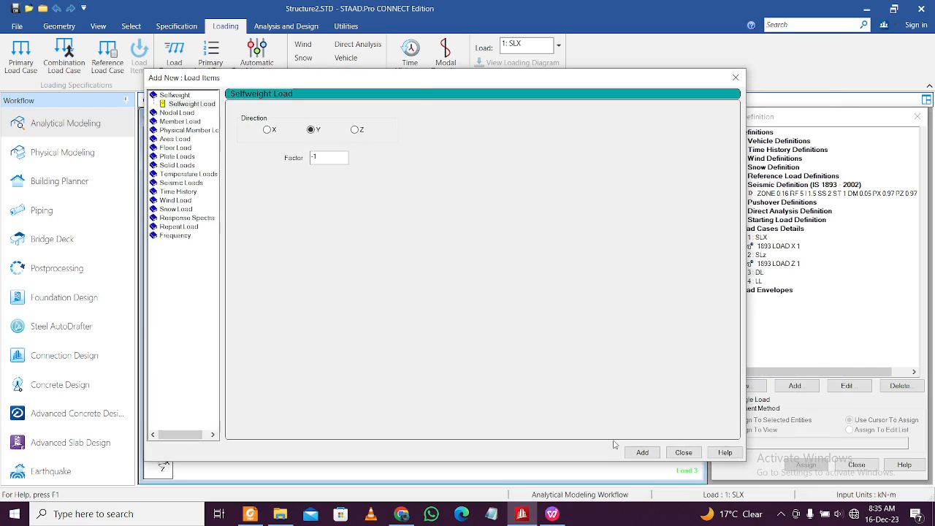
{"action": "left_click", "coordinate": [642, 454]}
{"action": "left_click", "coordinate": [684, 455]}
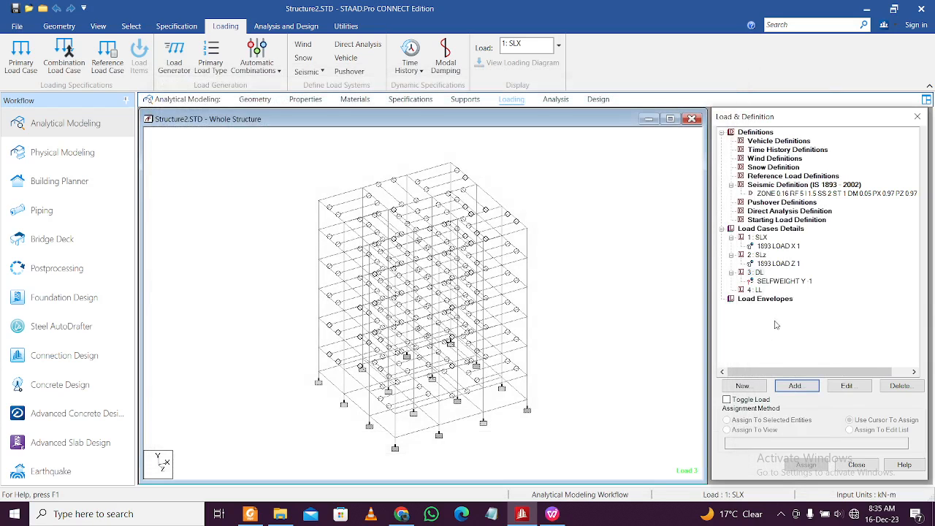
Assign the selfweight load of case DL to all members in the view
{"action": "left_click", "coordinate": [784, 282]}
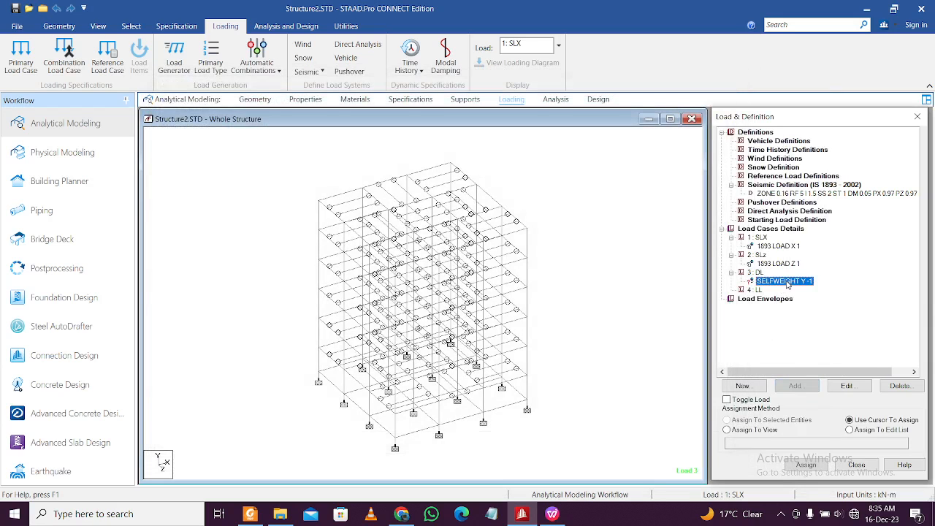
{"action": "left_click", "coordinate": [773, 431]}
{"action": "left_click", "coordinate": [806, 464]}
{"action": "left_click", "coordinate": [836, 329]}
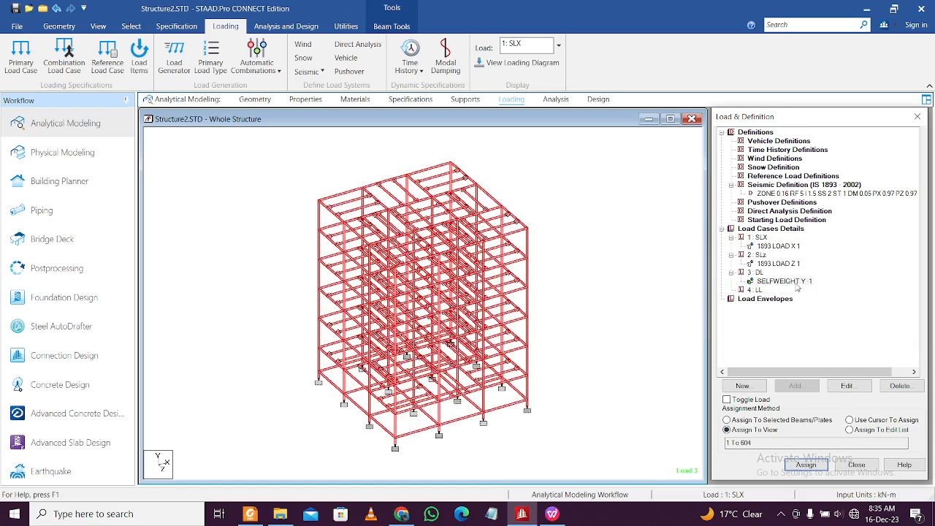
Start a new load item for case DL and open the Uniform Force member load settings
{"action": "left_click", "coordinate": [758, 273]}
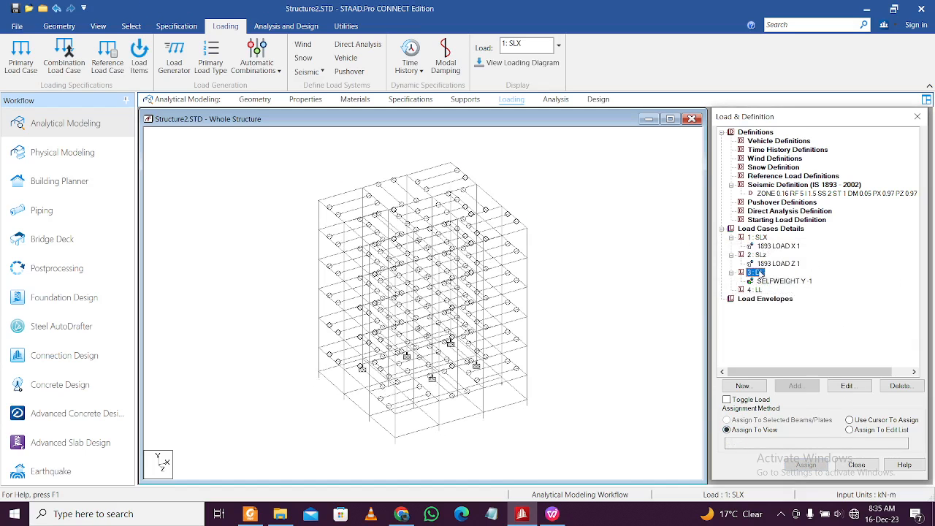
{"action": "left_click", "coordinate": [810, 390]}
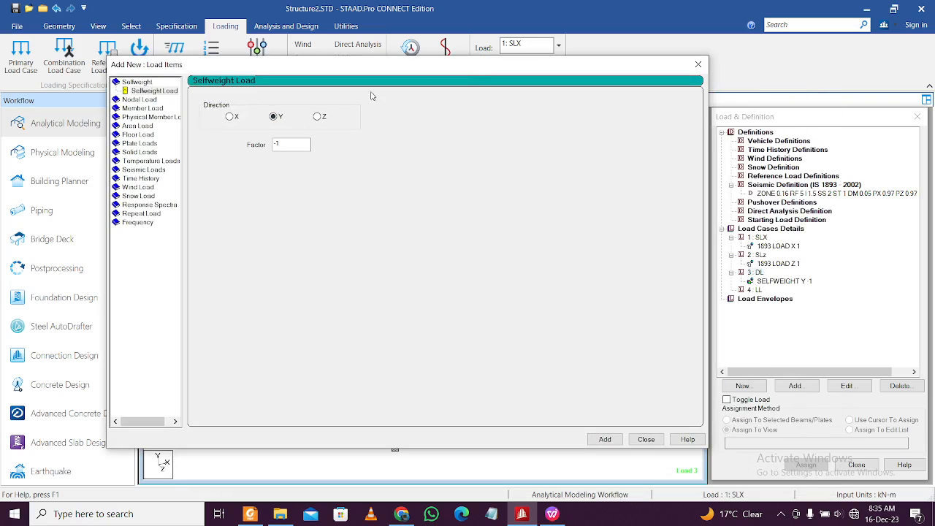
{"action": "left_click", "coordinate": [146, 135]}
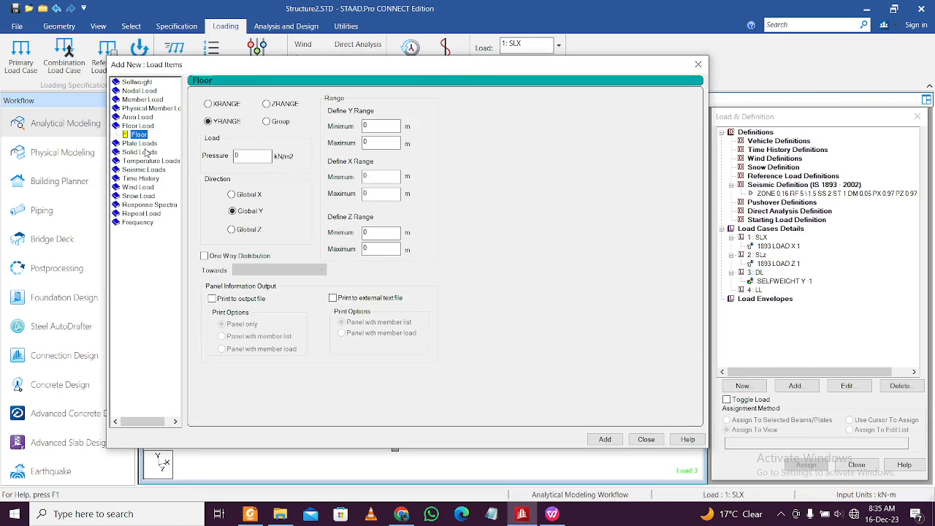
{"action": "left_click", "coordinate": [144, 93]}
{"action": "left_click", "coordinate": [143, 117]}
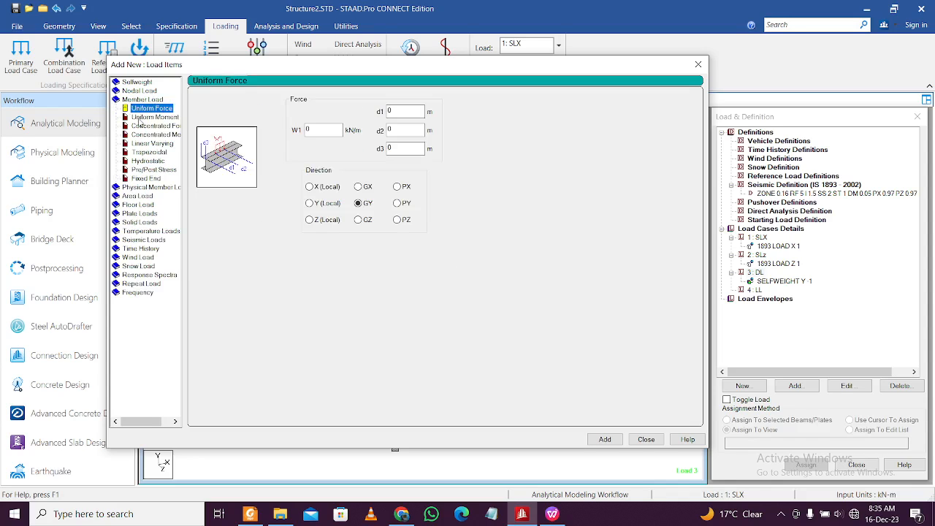
Switch to the Coordinates For STAAD spreadsheet and examine the floor loads, parapet wall load and wall loads on beams
{"action": "left_click", "coordinate": [552, 513]}
{"action": "scroll", "coordinate": [608, 422], "scroll_direction": "down", "scroll_amount": 5}
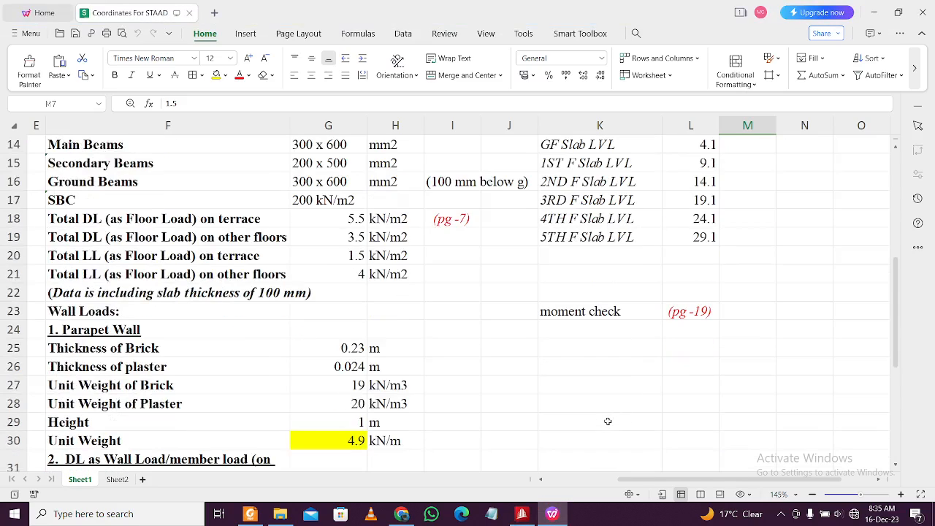
{"action": "scroll", "coordinate": [607, 421], "scroll_direction": "down", "scroll_amount": 2}
{"action": "scroll", "coordinate": [607, 421], "scroll_direction": "up", "scroll_amount": 5}
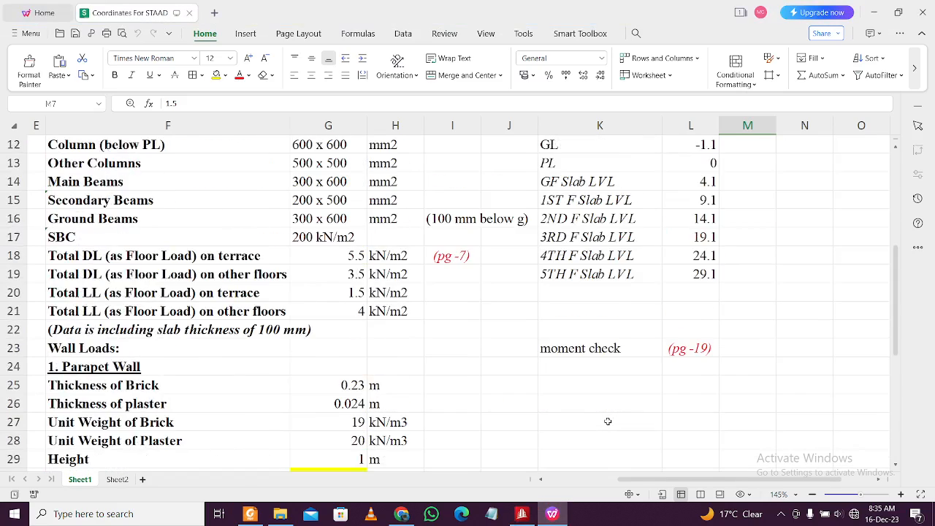
{"action": "scroll", "coordinate": [607, 422], "scroll_direction": "up", "scroll_amount": 1}
{"action": "scroll", "coordinate": [607, 422], "scroll_direction": "down", "scroll_amount": 8}
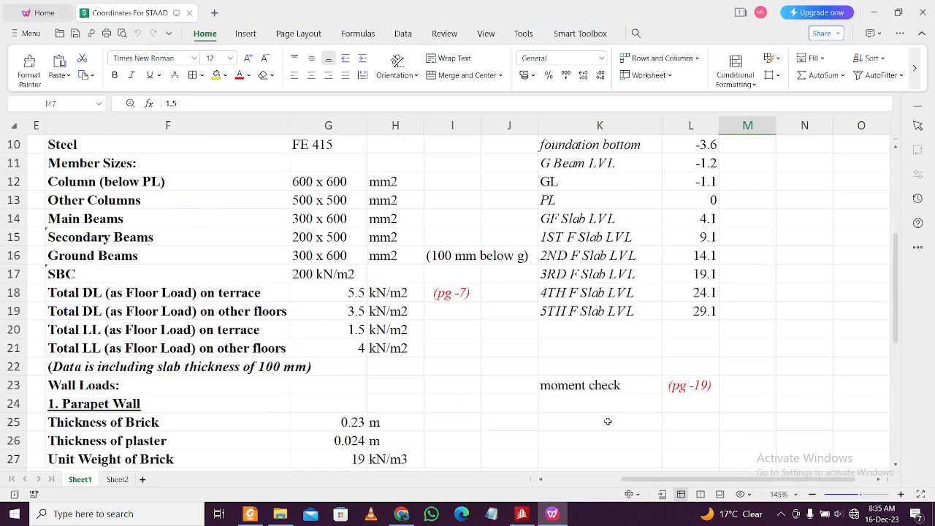
{"action": "left_click", "coordinate": [372, 313]}
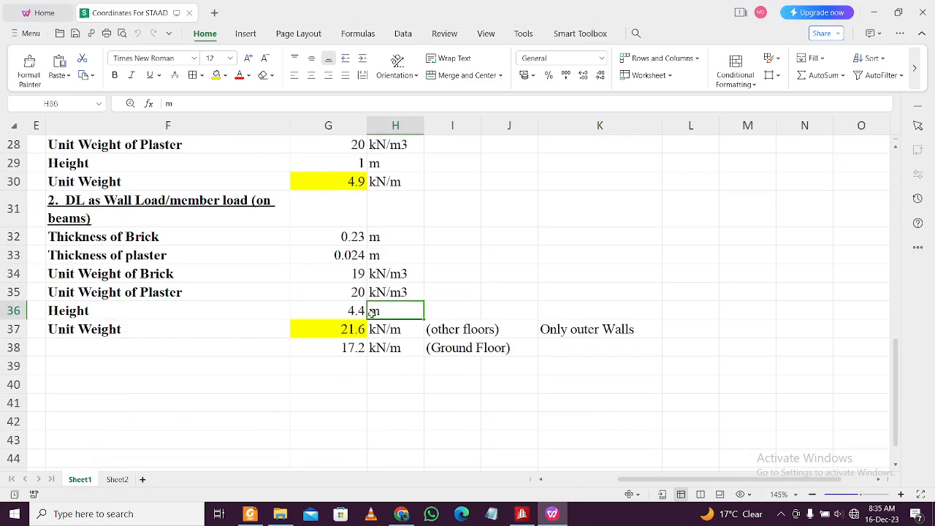
{"action": "left_click", "coordinate": [349, 310]}
{"action": "scroll", "coordinate": [335, 310], "scroll_direction": "up", "scroll_amount": 1}
{"action": "left_click", "coordinate": [356, 222]}
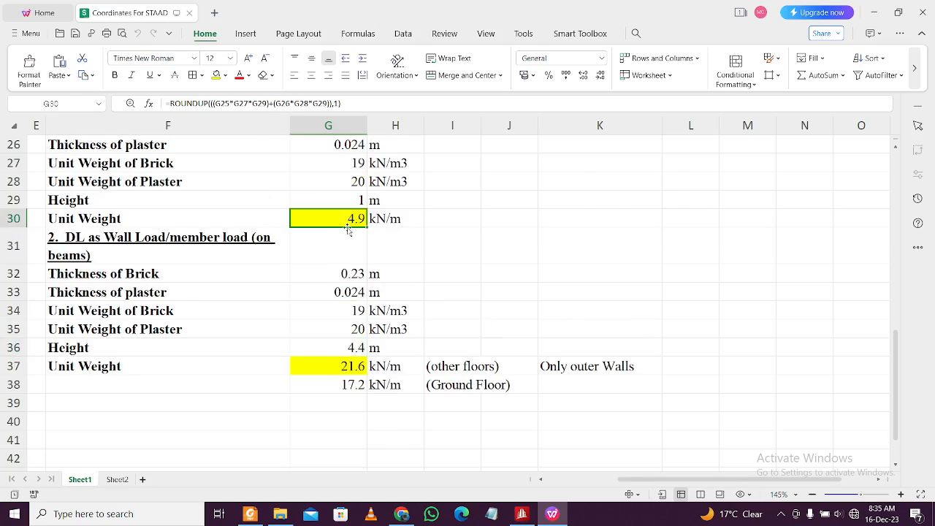
Examine the parapet wall load and the outer wall loads for the ground floor and other floors in the spreadsheet
{"action": "scroll", "coordinate": [348, 233], "scroll_direction": "up", "scroll_amount": 2}
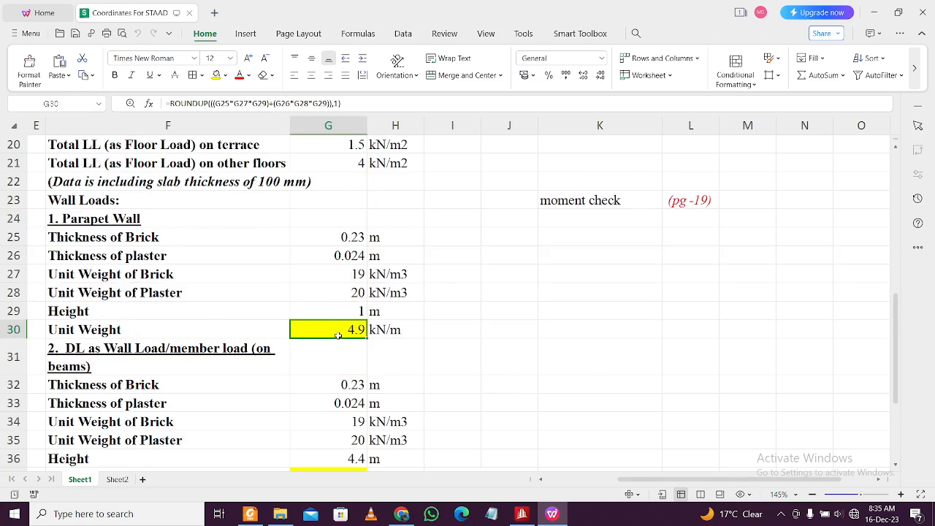
{"action": "scroll", "coordinate": [338, 328], "scroll_direction": "down", "scroll_amount": 2}
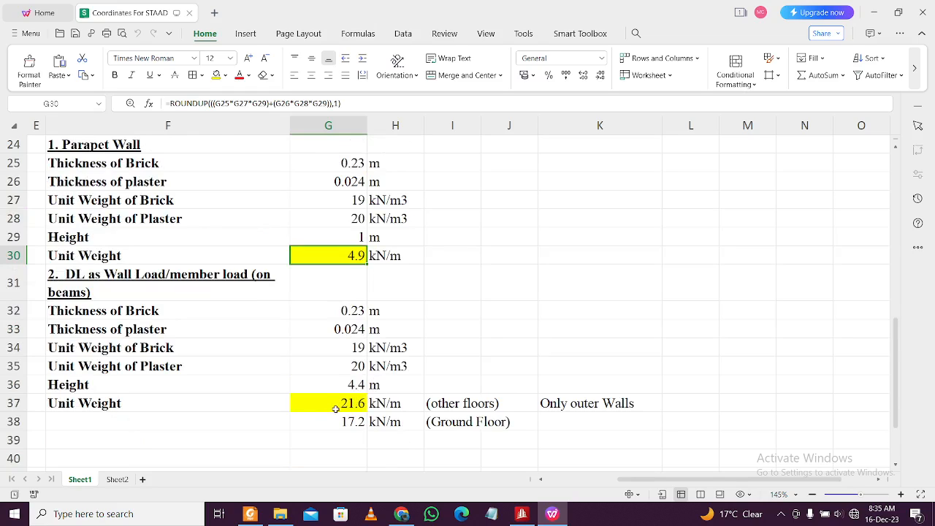
{"action": "left_click", "coordinate": [459, 410]}
{"action": "left_click", "coordinate": [527, 410]}
{"action": "left_click", "coordinate": [592, 412]}
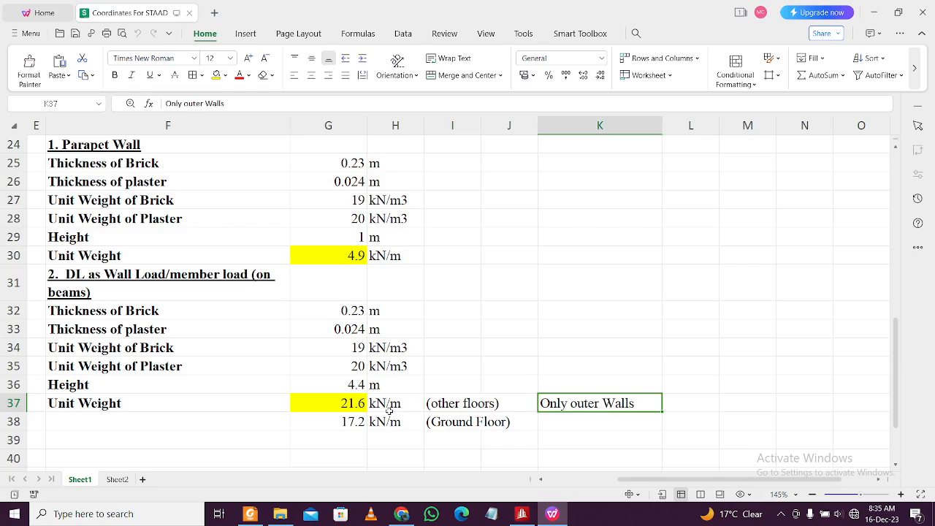
{"action": "left_click", "coordinate": [332, 406]}
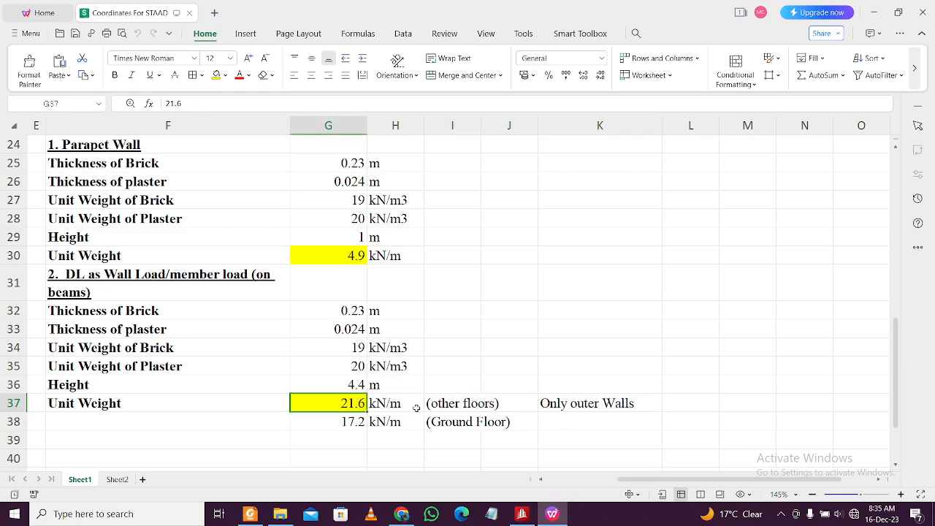
{"action": "scroll", "coordinate": [406, 409], "scroll_direction": "down", "scroll_amount": 1}
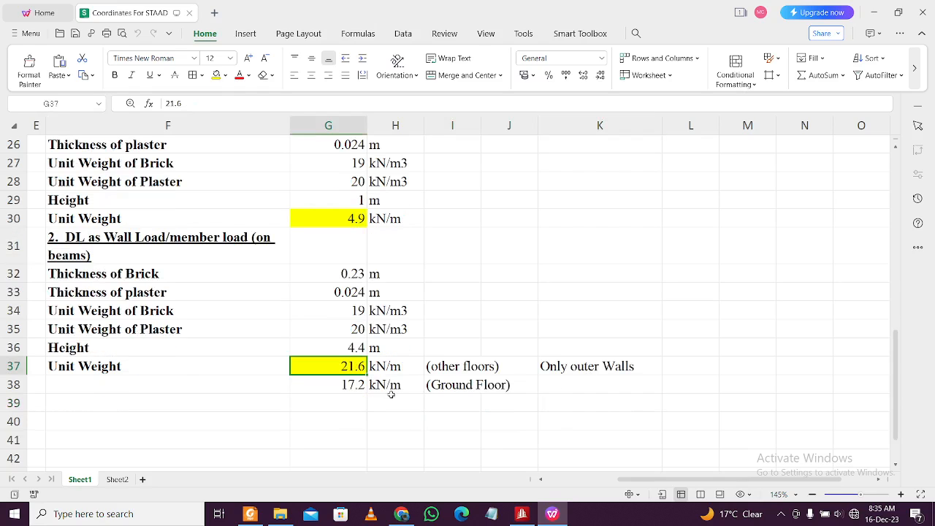
{"action": "left_click", "coordinate": [344, 390]}
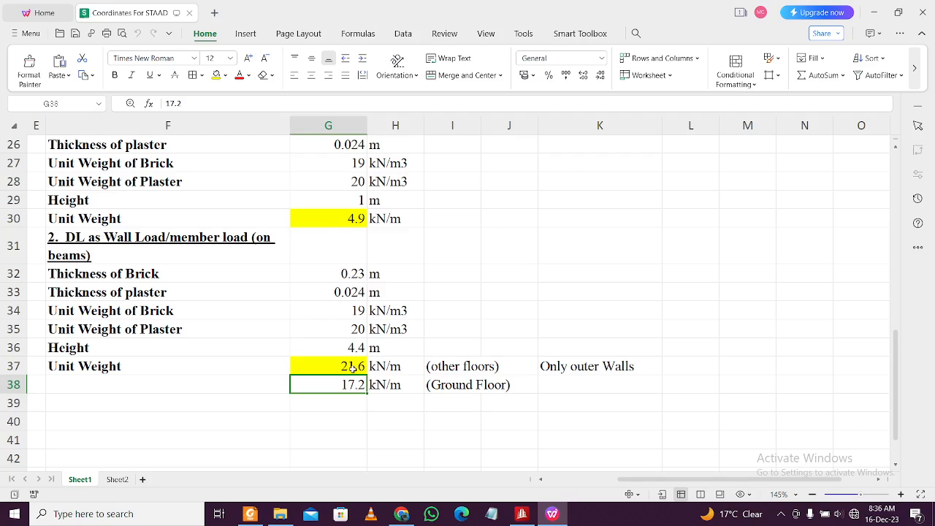
{"action": "left_click", "coordinate": [352, 372]}
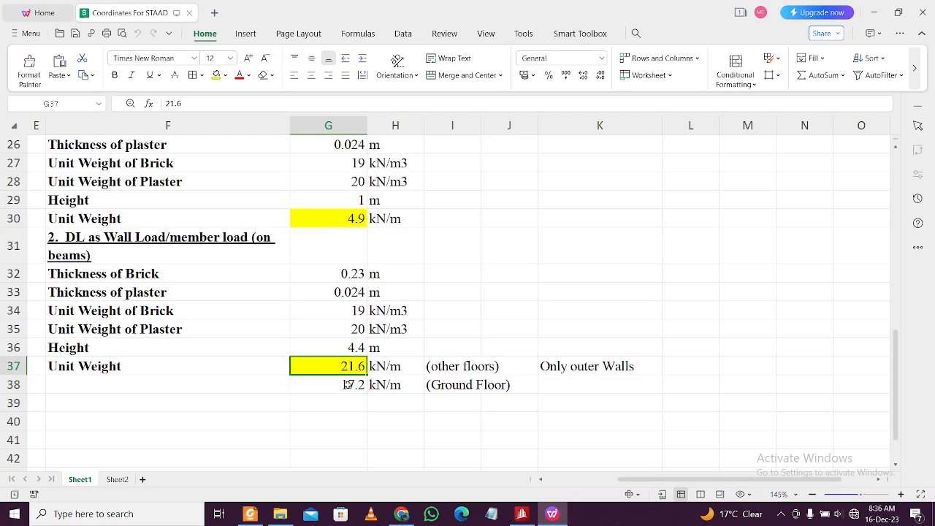
{"action": "left_click", "coordinate": [349, 385]}
Switch to STAAD.Pro and add a uniform member force of -21.6 kN/m in the GY direction to load case DL
{"action": "left_click", "coordinate": [522, 513]}
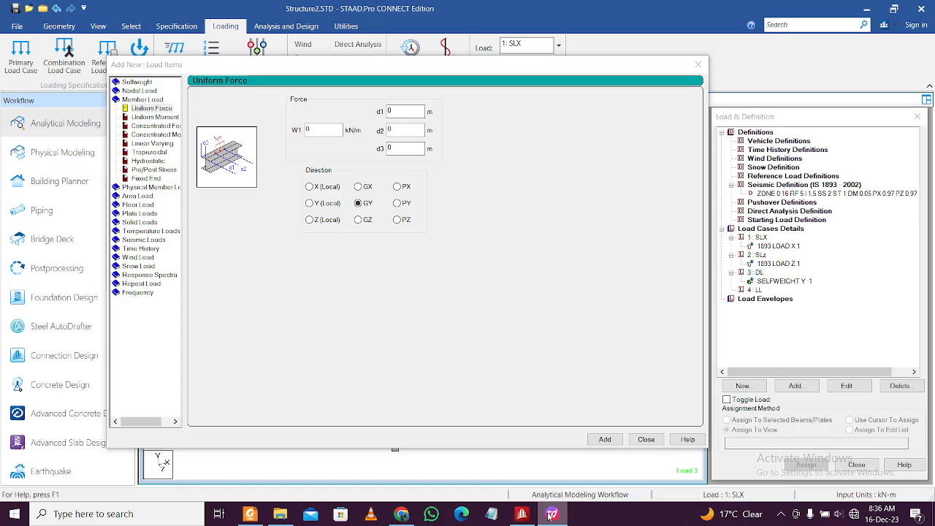
{"action": "left_click", "coordinate": [313, 130]}
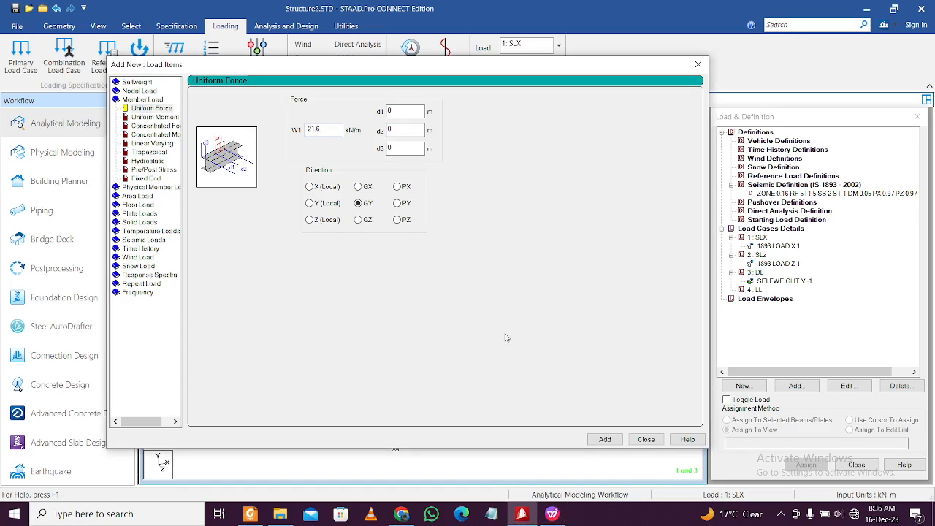
{"action": "left_click", "coordinate": [606, 439]}
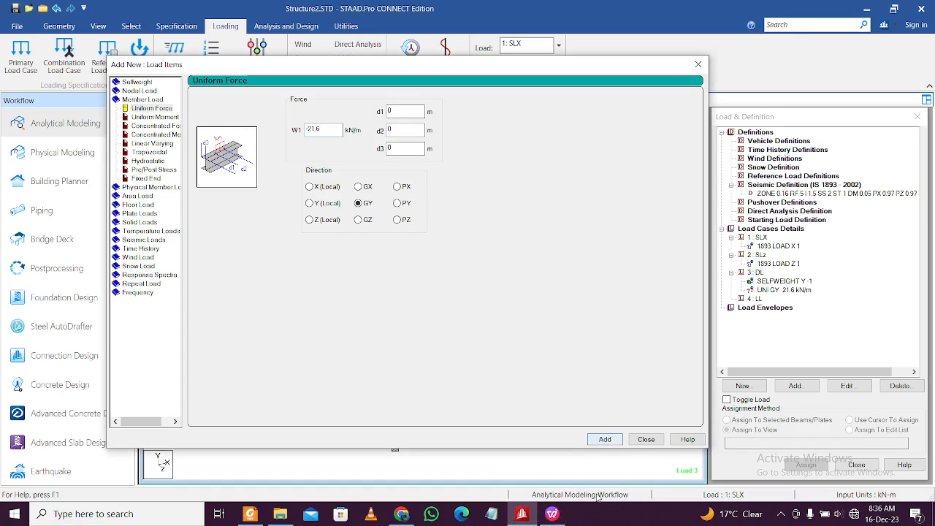
Check the ground floor wall load in the spreadsheet and add a -17.2 kN/m GY uniform force to load case DL
{"action": "left_click", "coordinate": [553, 515]}
{"action": "left_click", "coordinate": [553, 514]}
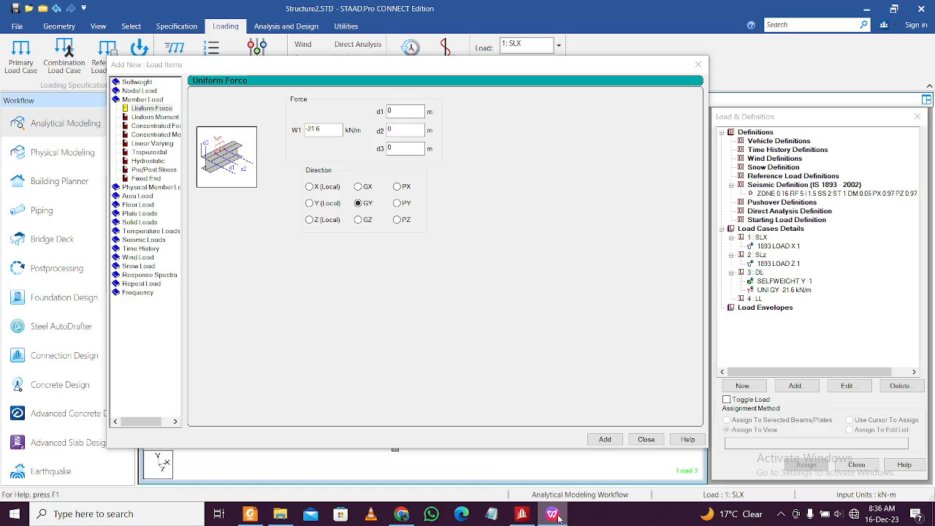
{"action": "key", "text": "BackSpace"}
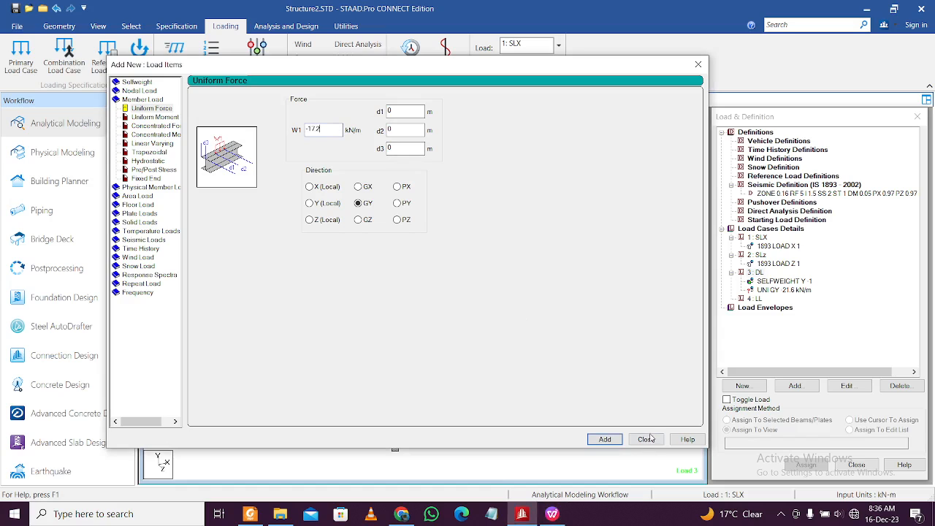
{"action": "left_click", "coordinate": [607, 439]}
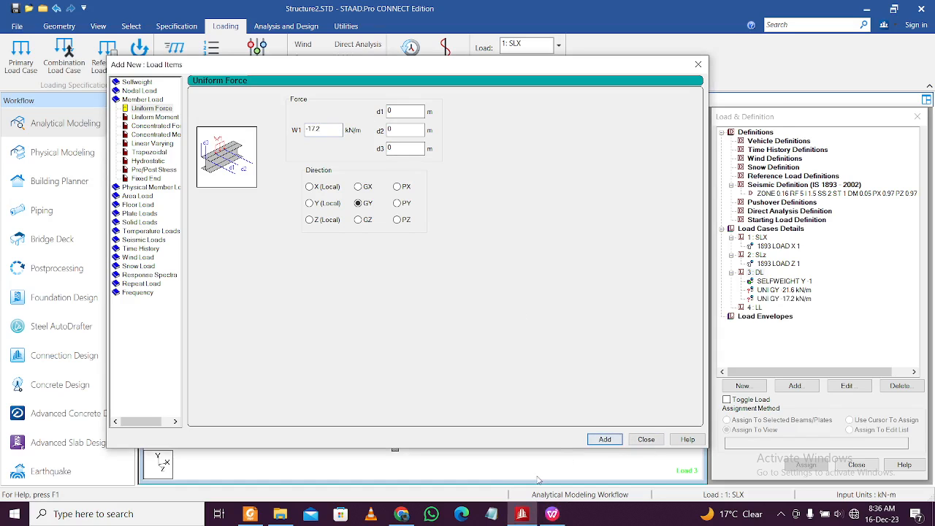
Check the parapet wall load in the spreadsheet and add a -4.9 kN/m GY uniform force to load case DL
{"action": "mouse_move", "coordinate": [549, 514]}
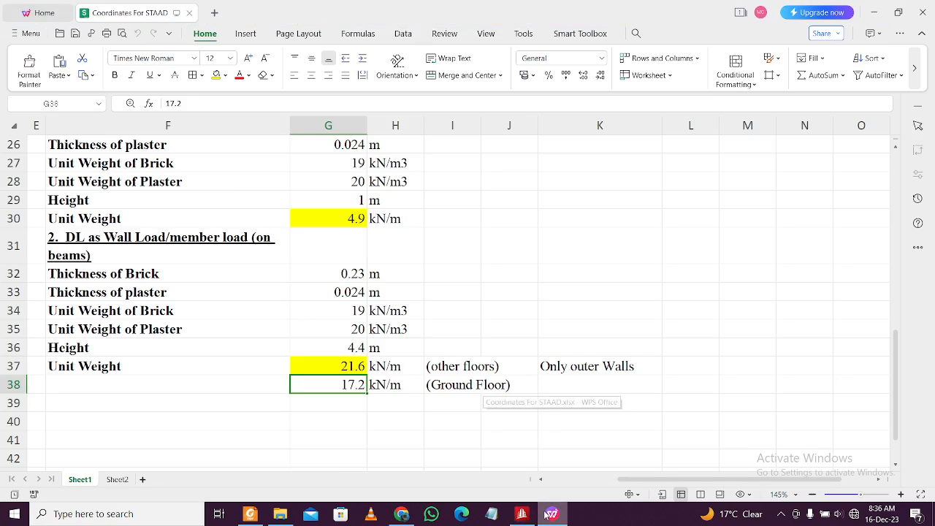
{"action": "left_click", "coordinate": [550, 514]}
{"action": "left_click", "coordinate": [549, 514]}
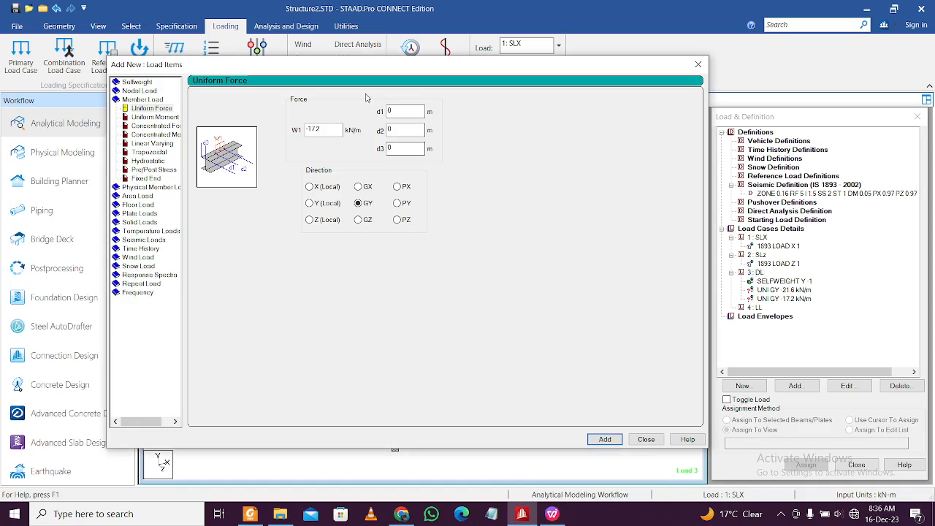
{"action": "left_click_drag", "start_coordinate": [339, 129], "coordinate": [251, 131]}
{"action": "key", "text": "BackSpace"}
{"action": "left_click", "coordinate": [597, 439]}
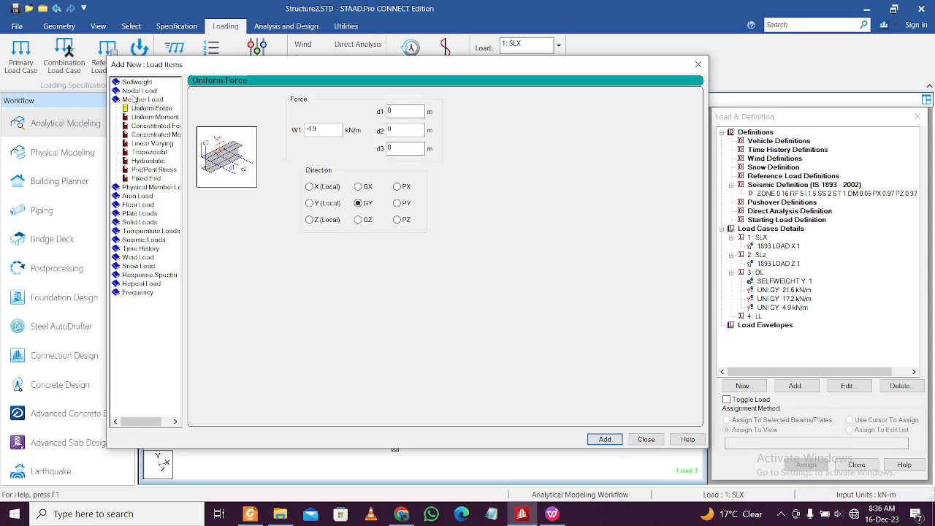
Open the Floor load settings for case DL and look up the terrace's total dead floor load in the spreadsheet
{"action": "left_click", "coordinate": [141, 205]}
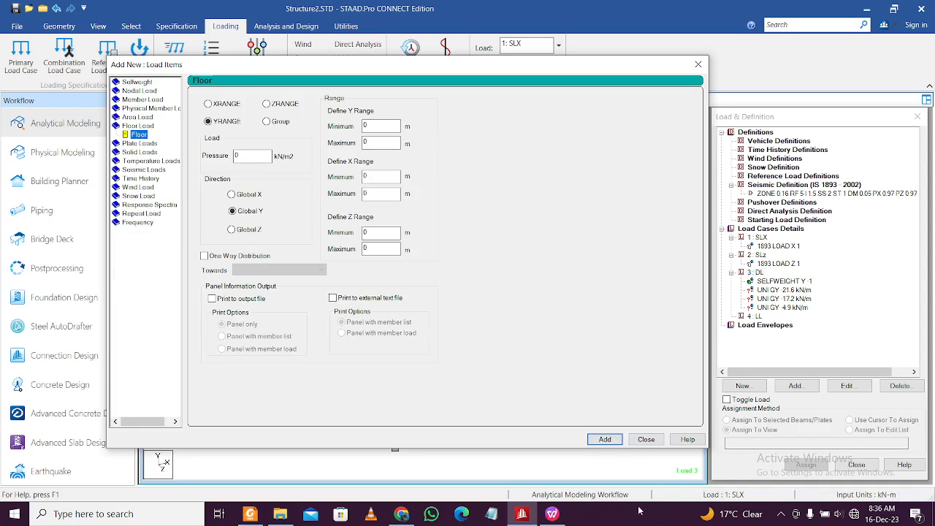
{"action": "left_click", "coordinate": [552, 513]}
{"action": "scroll", "coordinate": [380, 338], "scroll_direction": "up", "scroll_amount": 5}
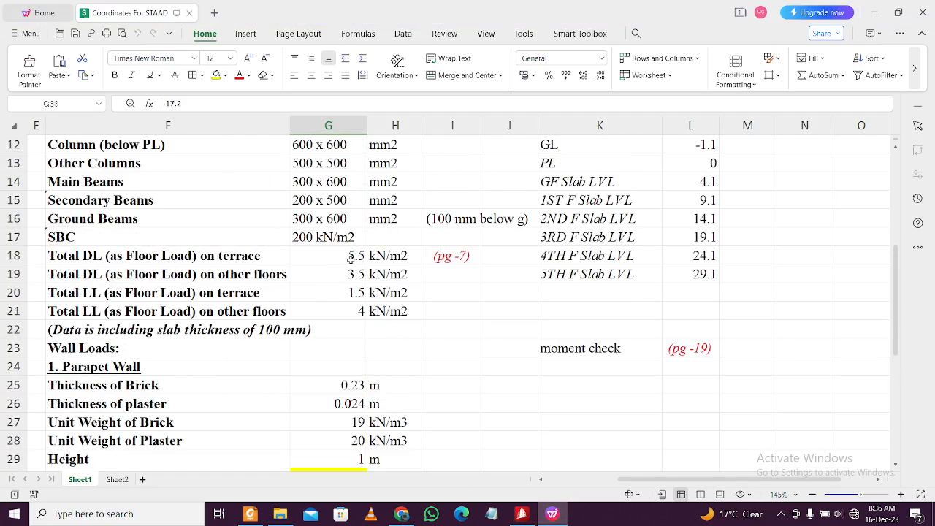
{"action": "left_click", "coordinate": [351, 257]}
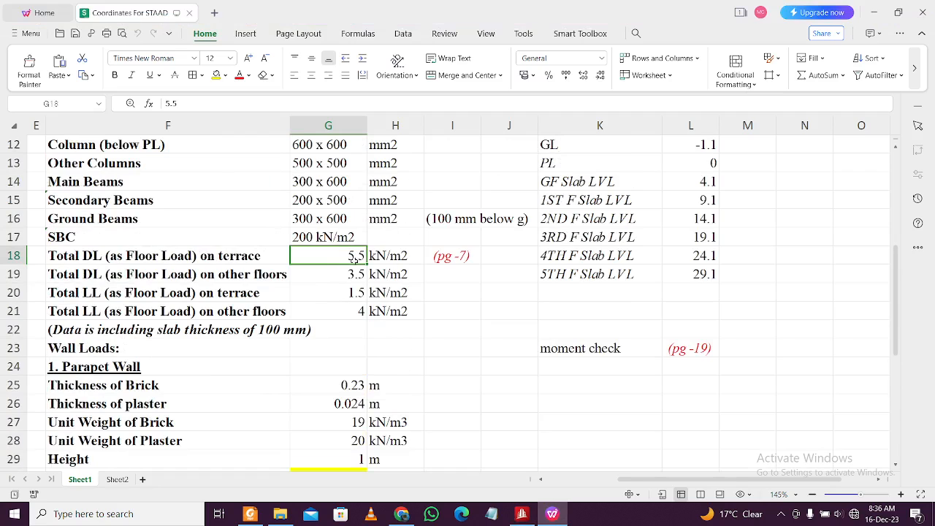
{"action": "left_click", "coordinate": [552, 514]}
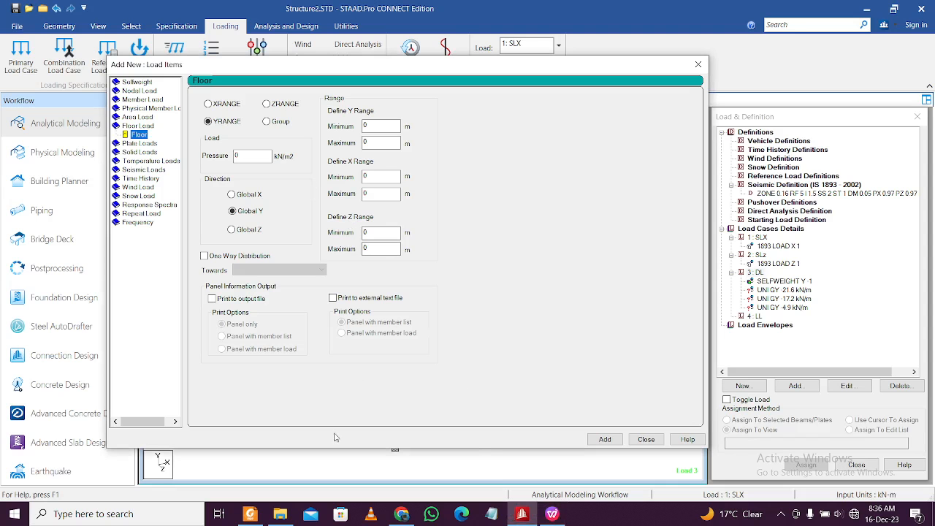
{"action": "left_click", "coordinate": [552, 514]}
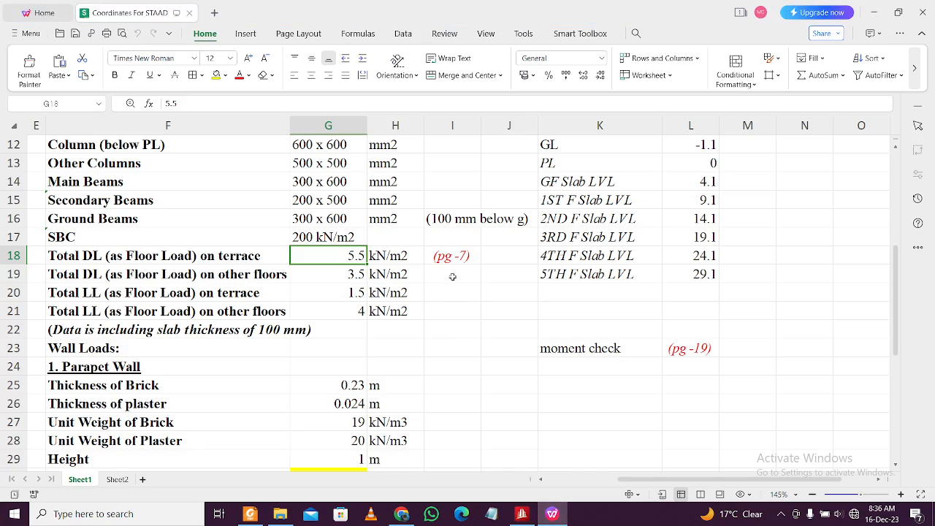
Switch to Manual Design.pdf, examine the slab load calculations on page 7, and return to the Coordinates For STAAD spreadsheet
{"action": "left_click", "coordinate": [250, 515]}
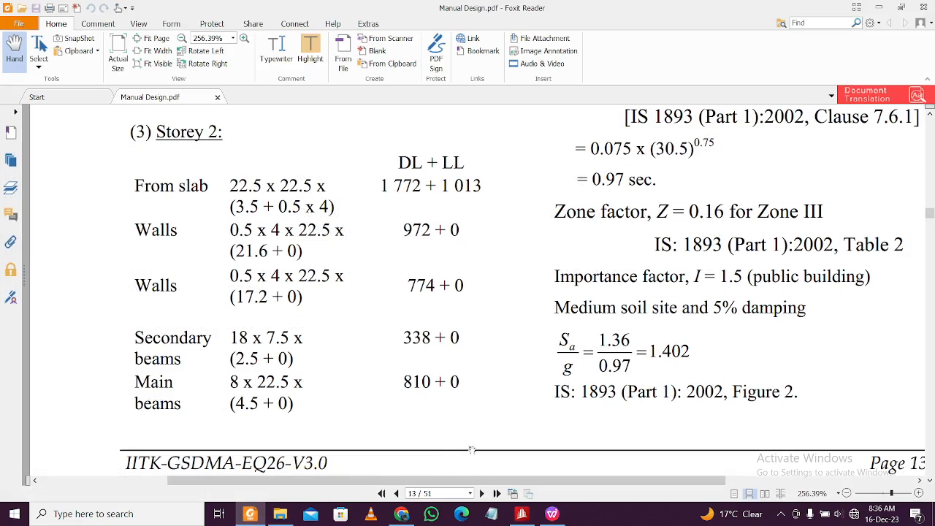
{"action": "left_click", "coordinate": [427, 493]}
{"action": "type", "text": "7"}
{"action": "key", "text": "Return"}
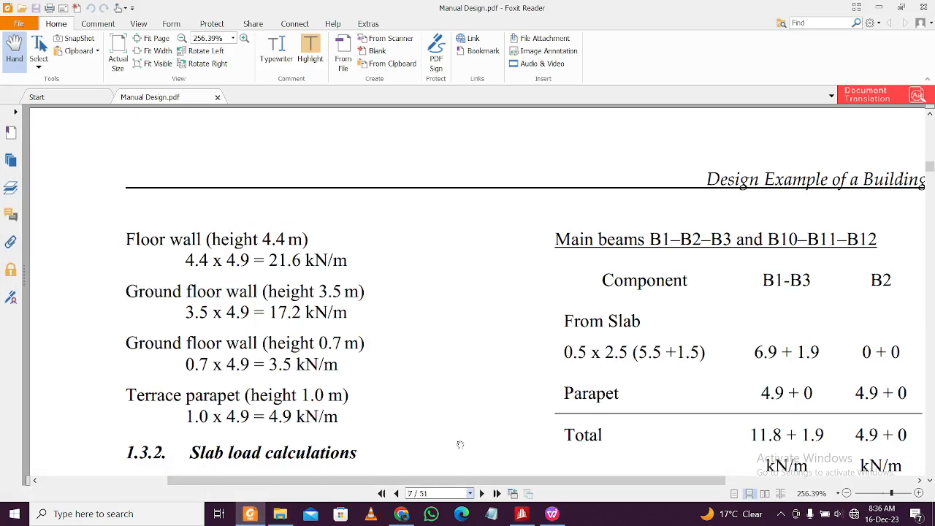
{"action": "scroll", "coordinate": [460, 445], "scroll_direction": "down", "scroll_amount": 10}
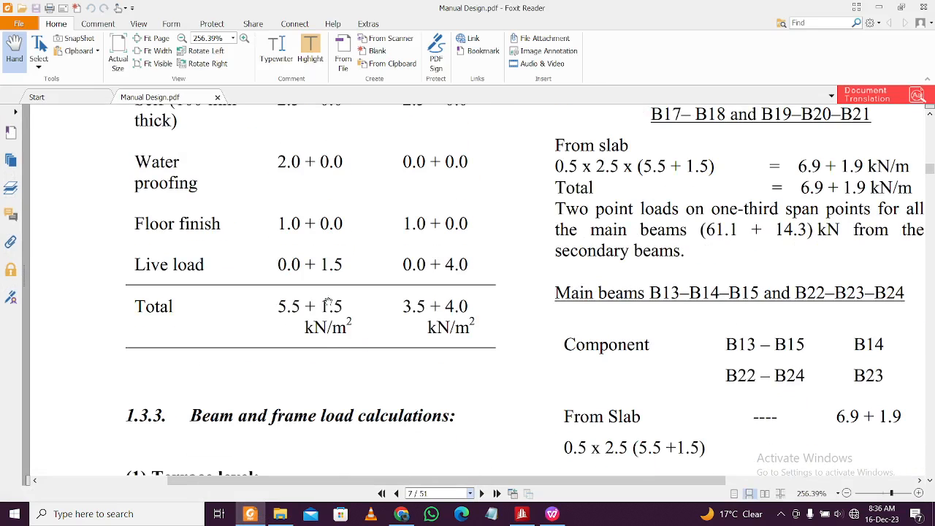
{"action": "scroll", "coordinate": [346, 312], "scroll_direction": "up", "scroll_amount": 3}
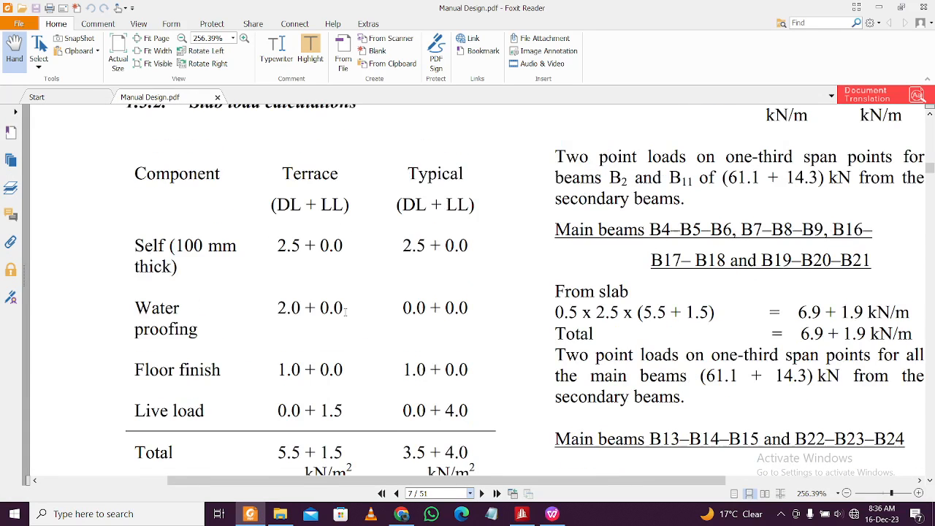
{"action": "left_click", "coordinate": [553, 514]}
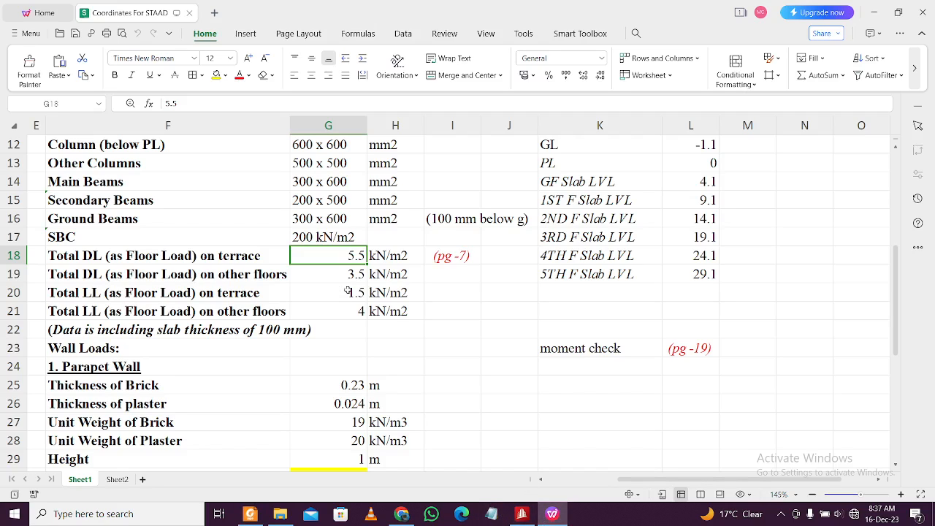
In STAAD.Pro, add a one-way floor load of -5.5 kN/m2 in Global Y on group _TERRACEFLOOR to case DL
{"action": "left_click", "coordinate": [521, 513]}
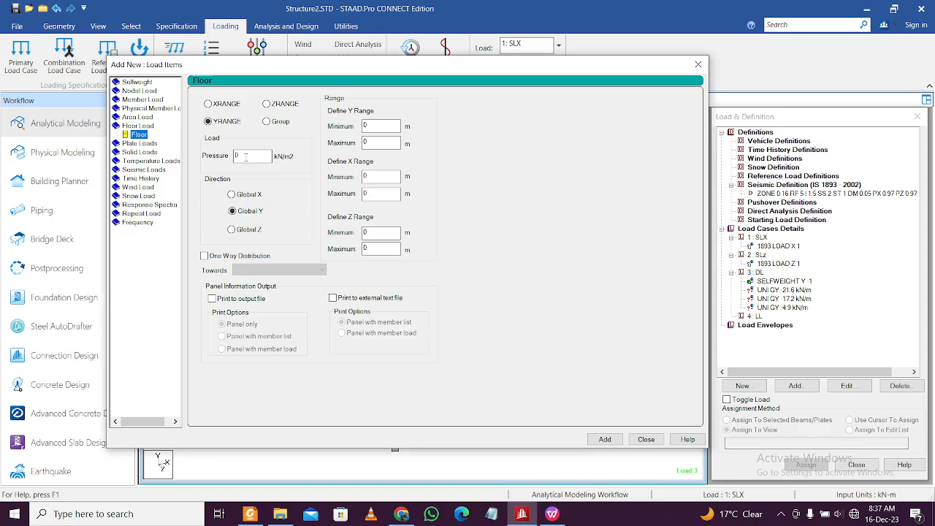
{"action": "left_click", "coordinate": [276, 121]}
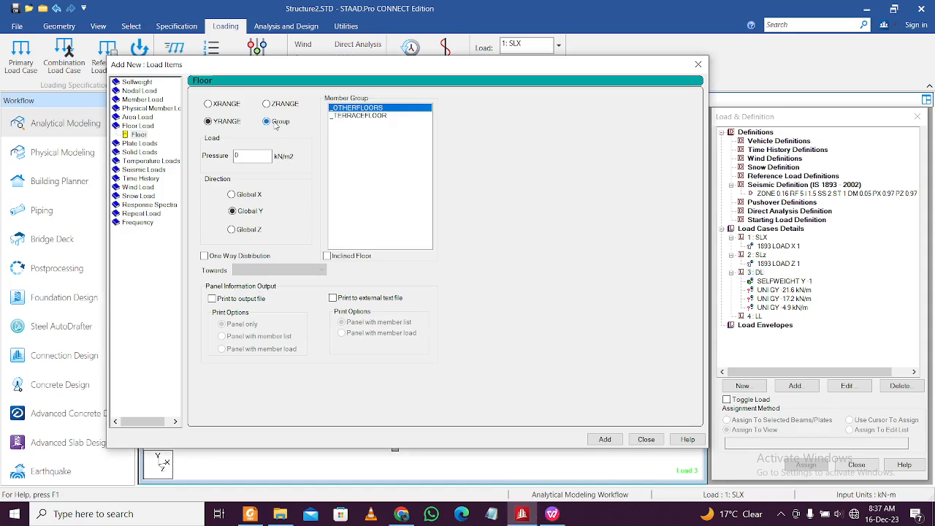
{"action": "left_click", "coordinate": [207, 256]}
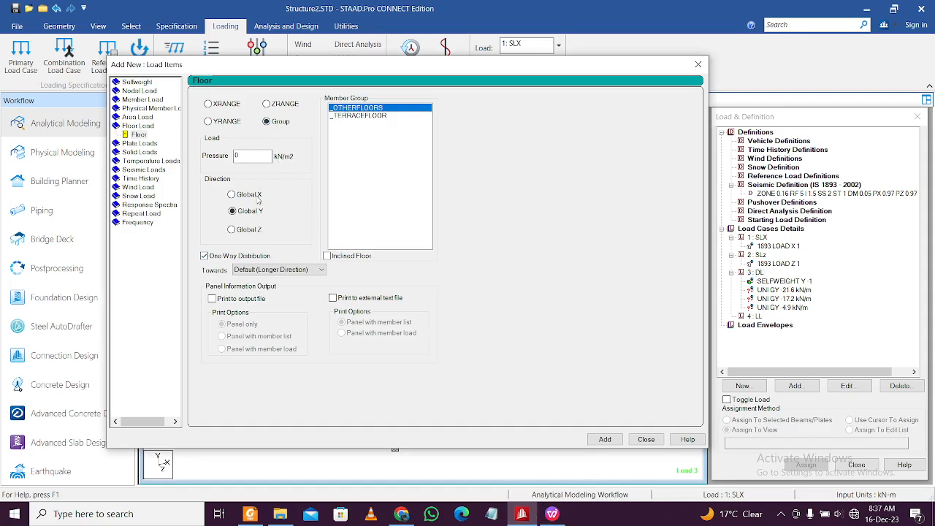
{"action": "left_click_drag", "start_coordinate": [260, 157], "coordinate": [192, 162]}
{"action": "left_click", "coordinate": [370, 117]}
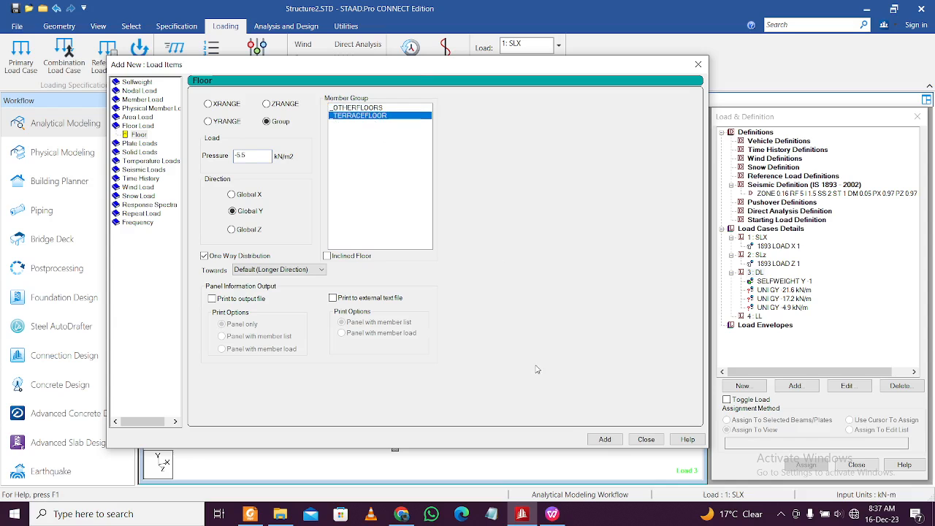
{"action": "left_click", "coordinate": [606, 440]}
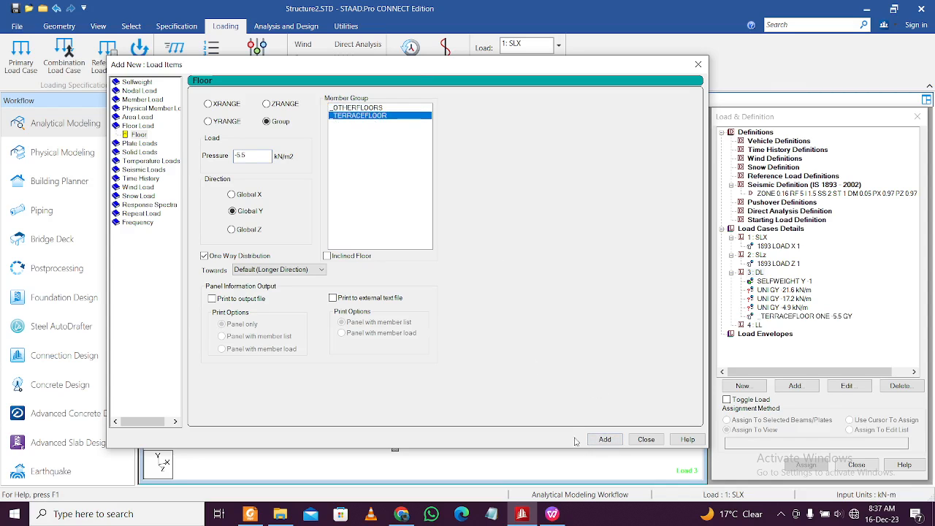
Check the other floors' dead load in the spreadsheet and add a one-way -3.5 kN/m2 Global Y floor load on group _OTHERFLOORS
{"action": "left_click", "coordinate": [552, 515]}
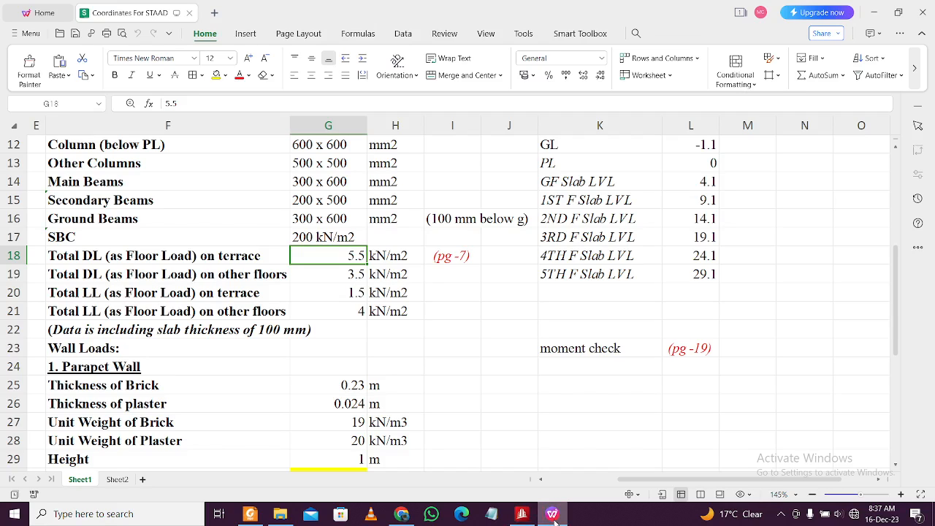
{"action": "left_click", "coordinate": [522, 515]}
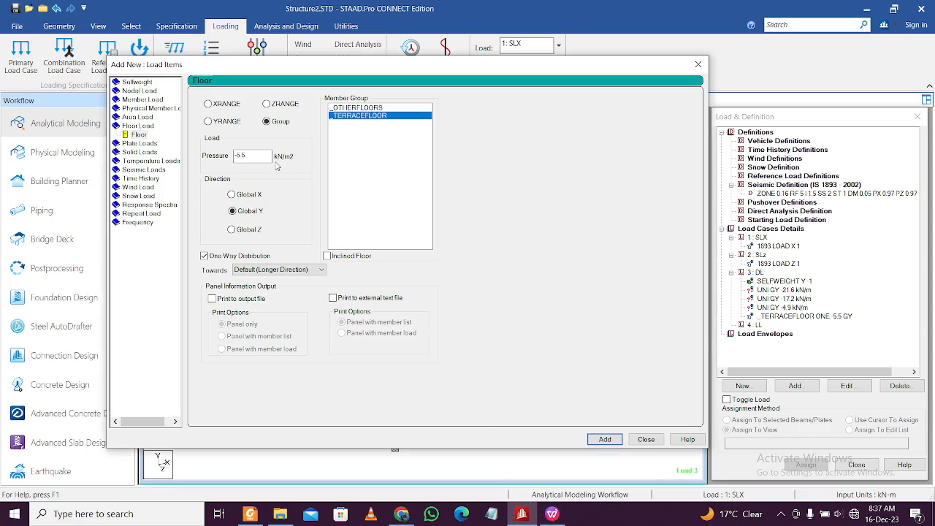
{"action": "left_click_drag", "start_coordinate": [251, 155], "coordinate": [189, 159]}
{"action": "type", "text": "-"}
{"action": "left_click", "coordinate": [365, 109]}
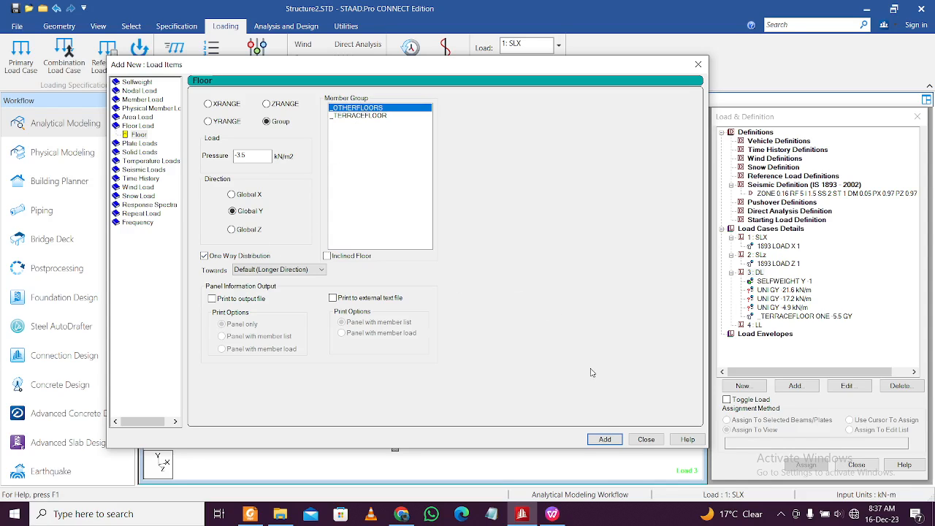
{"action": "left_click", "coordinate": [605, 440]}
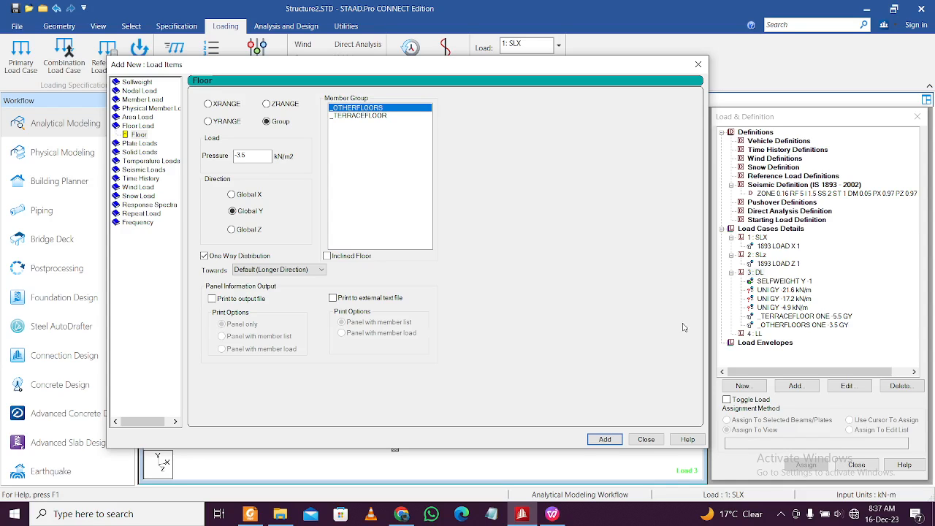
Close the load item settings and inspect the _OTHERFLOORS and _TERRACEFLOOR floor loads of case DL on the model
{"action": "left_click", "coordinate": [698, 64]}
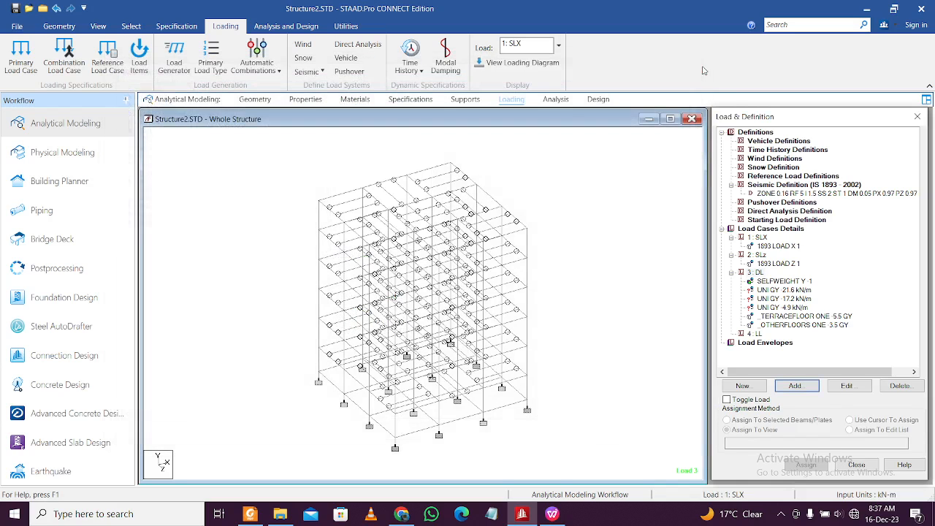
{"action": "left_click", "coordinate": [835, 325]}
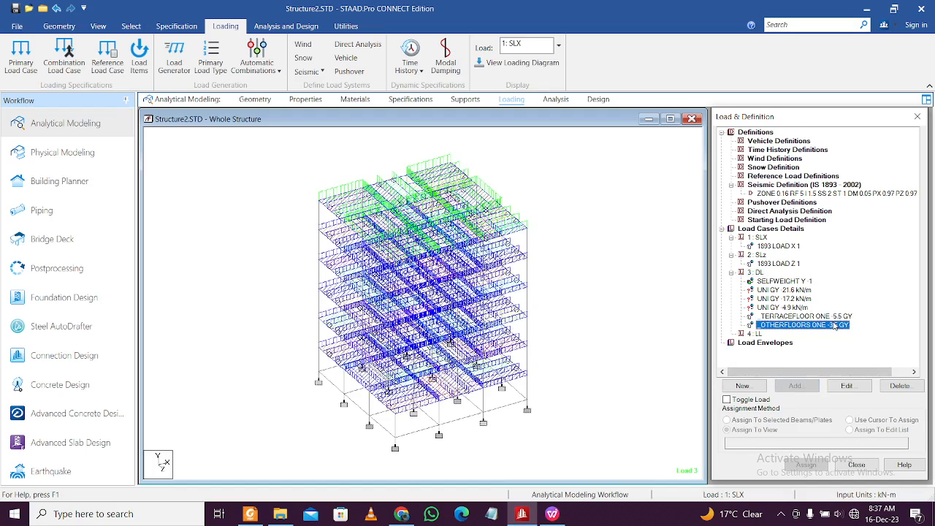
{"action": "left_click", "coordinate": [837, 316]}
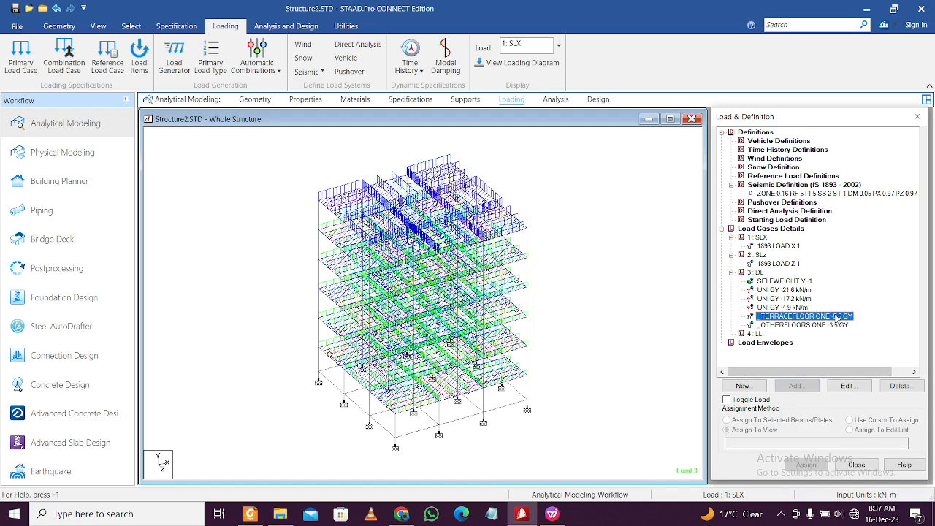
Isolate the beams of the lowest level, just above the supports, in a new view displayed in the active window
{"action": "left_click", "coordinate": [795, 290]}
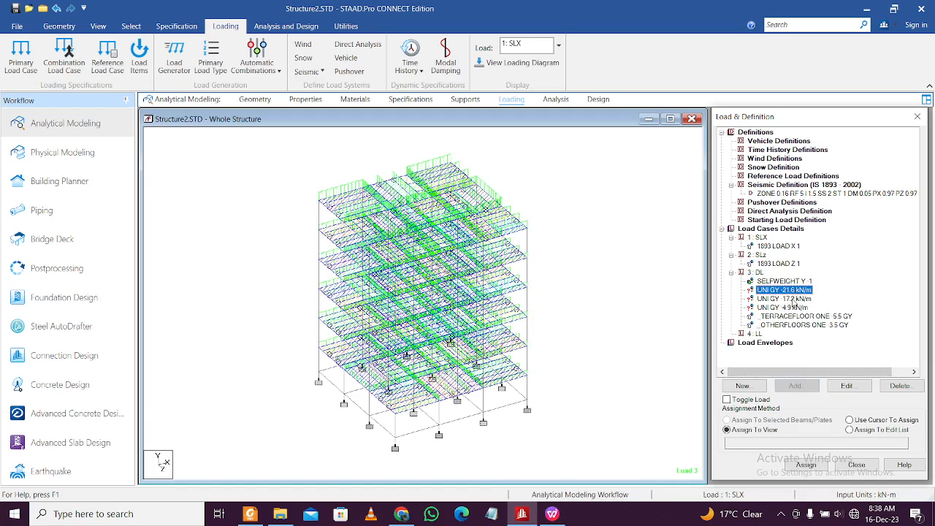
{"action": "left_click", "coordinate": [795, 299]}
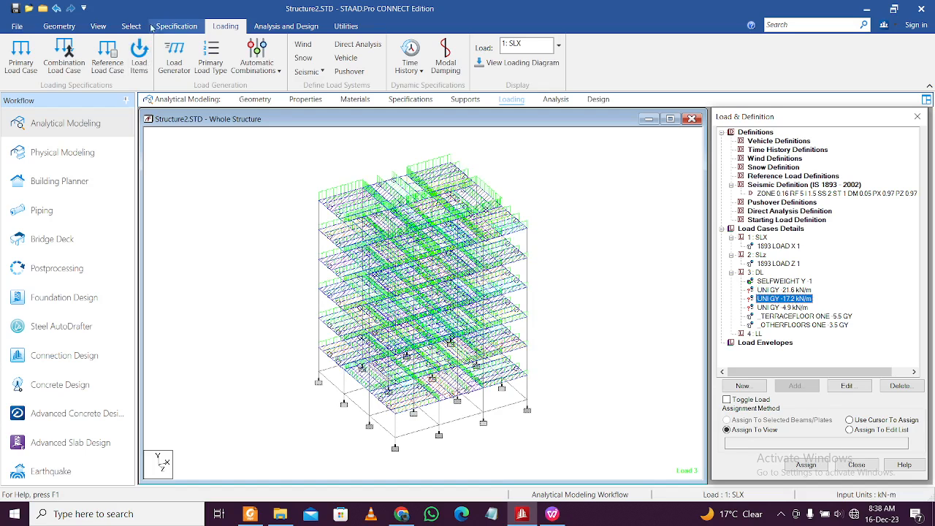
{"action": "left_click", "coordinate": [99, 27]}
{"action": "left_click", "coordinate": [251, 58]}
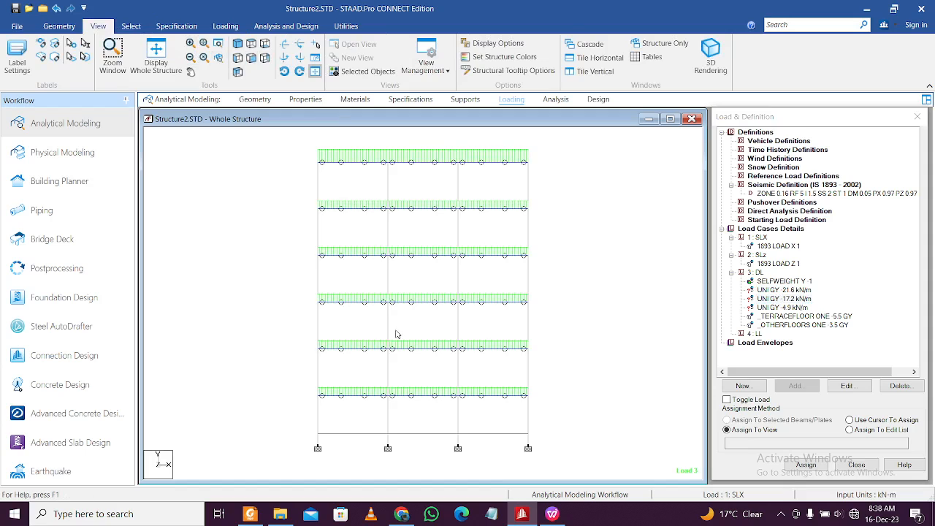
{"action": "left_click_drag", "start_coordinate": [303, 425], "coordinate": [560, 447]}
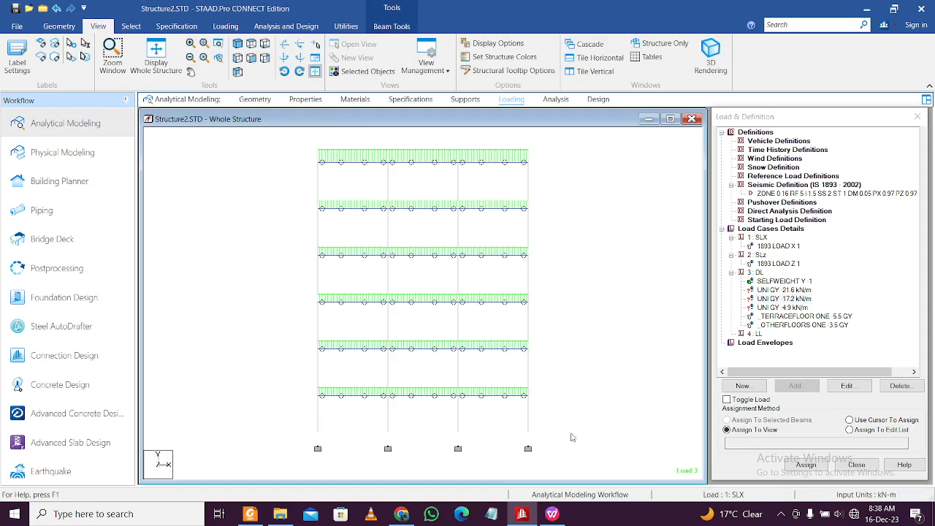
{"action": "right_click", "coordinate": [579, 437]}
{"action": "left_click", "coordinate": [491, 417]}
{"action": "left_click_drag", "start_coordinate": [304, 425], "coordinate": [549, 438]}
{"action": "right_click", "coordinate": [571, 413]}
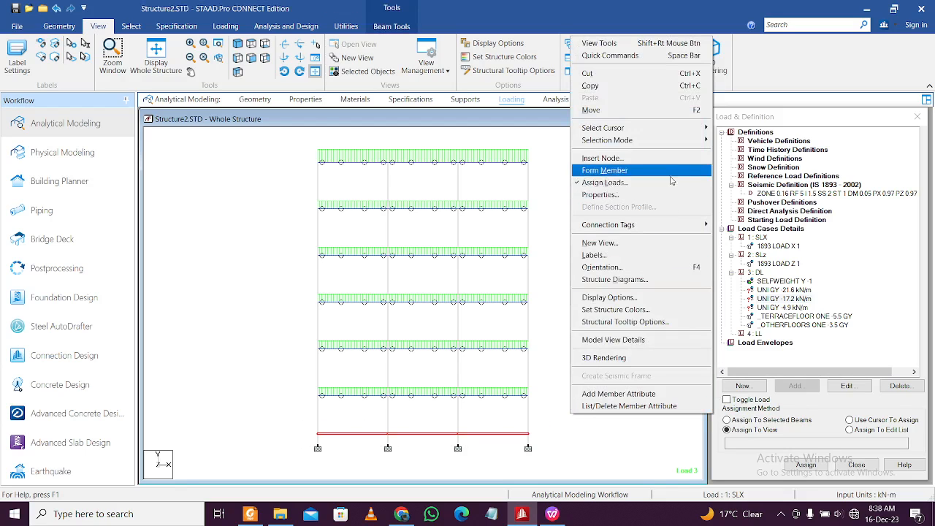
{"action": "left_click", "coordinate": [676, 243]}
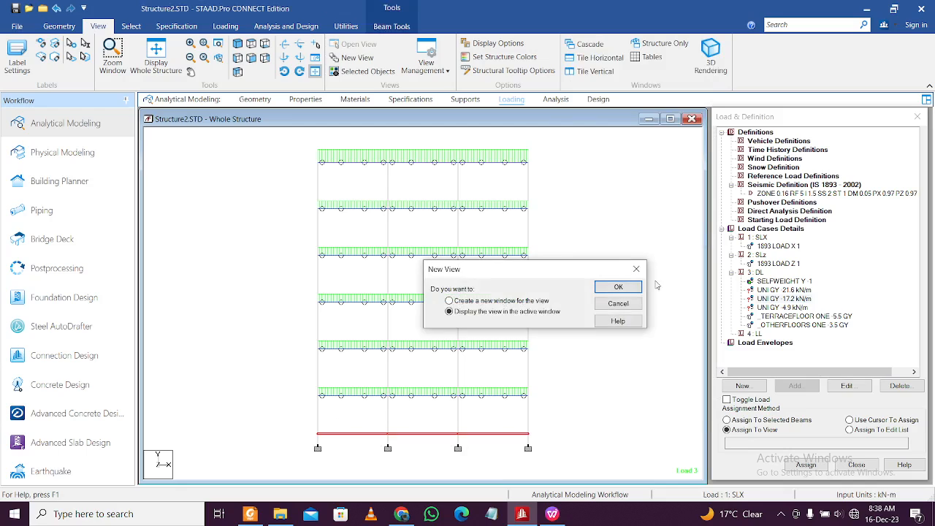
{"action": "left_click", "coordinate": [633, 290]}
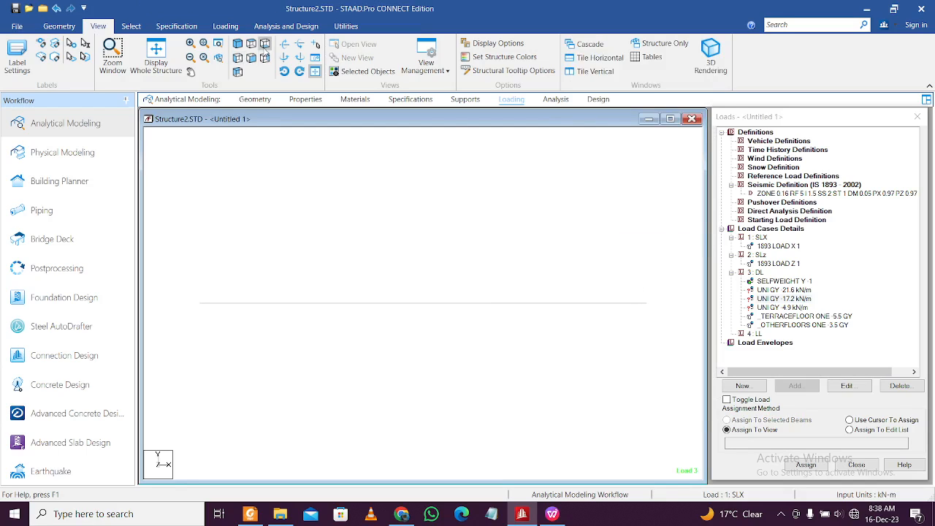
Assign the UNI GY -17.2 kN/m load of case DL to the outer perimeter beams of the isolated level, using Assign To Selected Beams
{"action": "left_click", "coordinate": [252, 45]}
{"action": "left_click", "coordinate": [251, 44]}
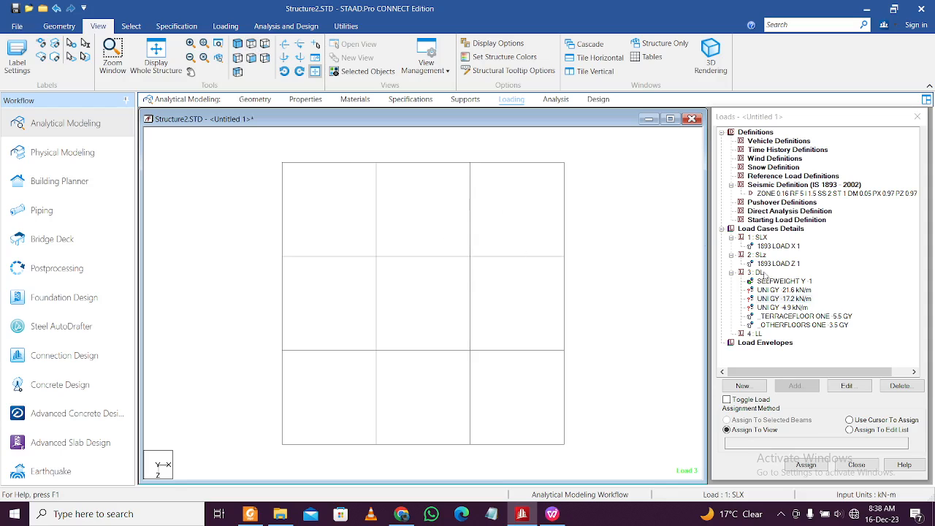
{"action": "left_click", "coordinate": [800, 292]}
{"action": "left_click", "coordinate": [796, 299]}
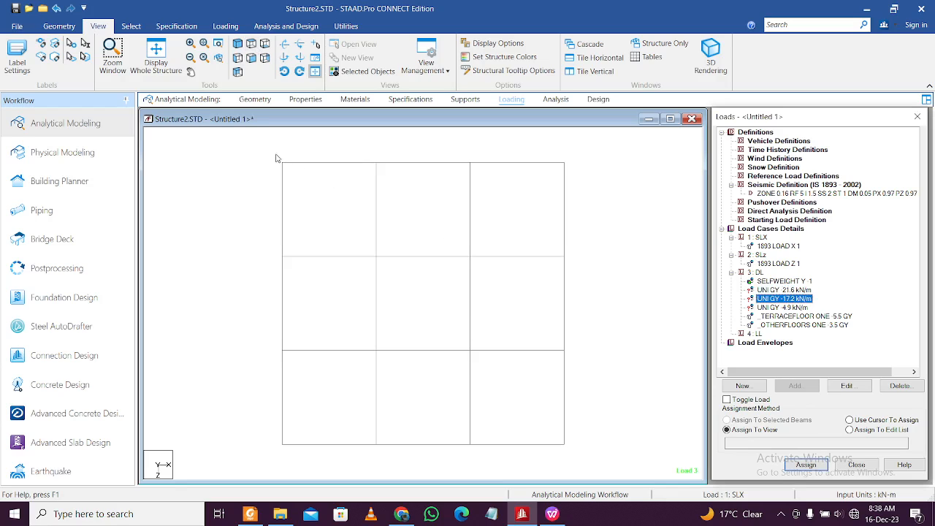
{"action": "left_click_drag", "start_coordinate": [272, 149], "coordinate": [573, 459]}
{"action": "left_click_drag", "start_coordinate": [555, 156], "coordinate": [577, 458], "text": "ctrl"}
{"action": "left_click_drag", "start_coordinate": [251, 148], "coordinate": [585, 166], "text": "ctrl"}
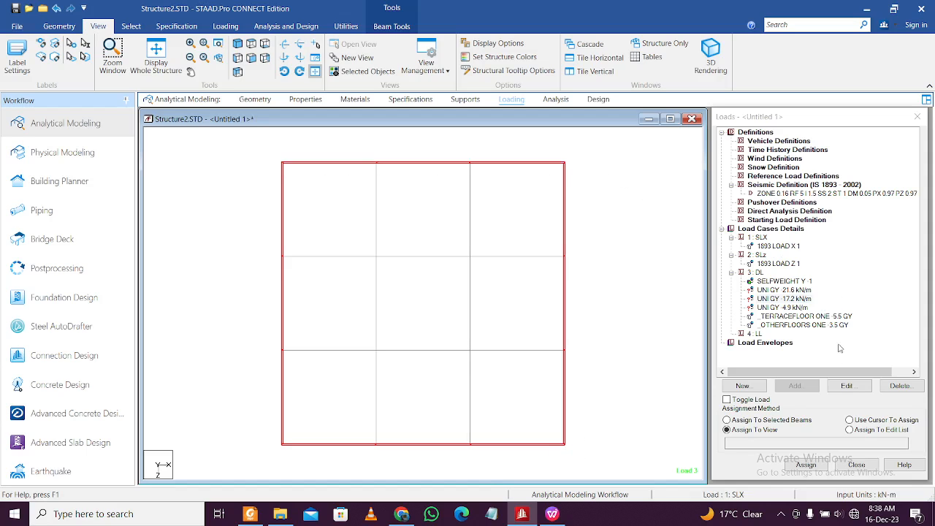
{"action": "left_click", "coordinate": [808, 421]}
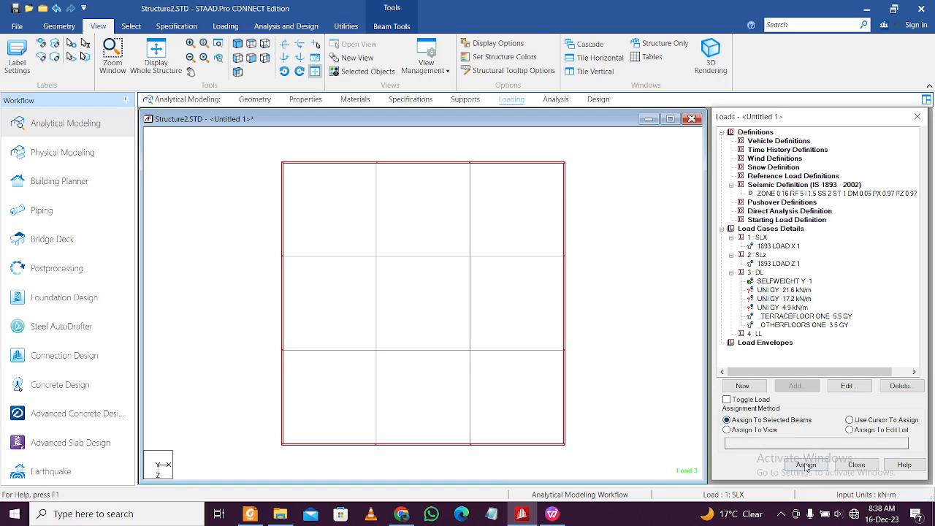
{"action": "left_click", "coordinate": [806, 465]}
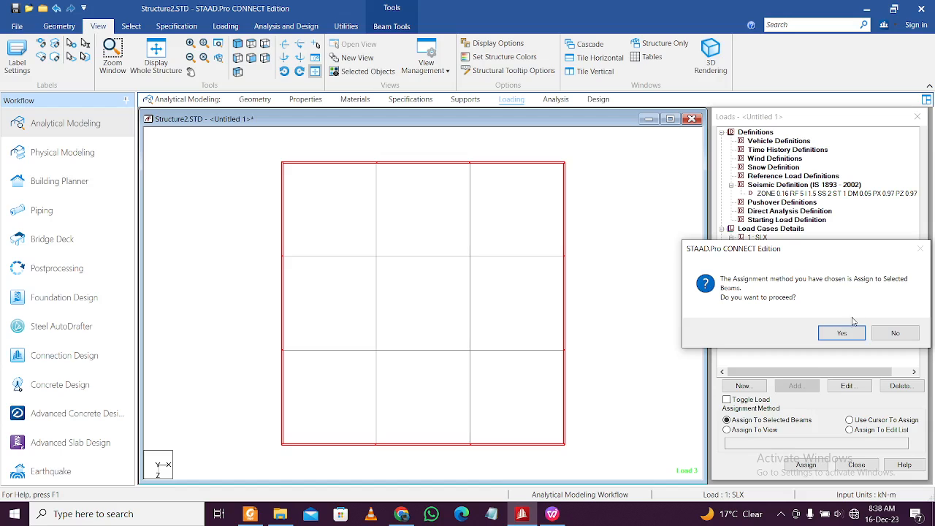
{"action": "left_click", "coordinate": [840, 331]}
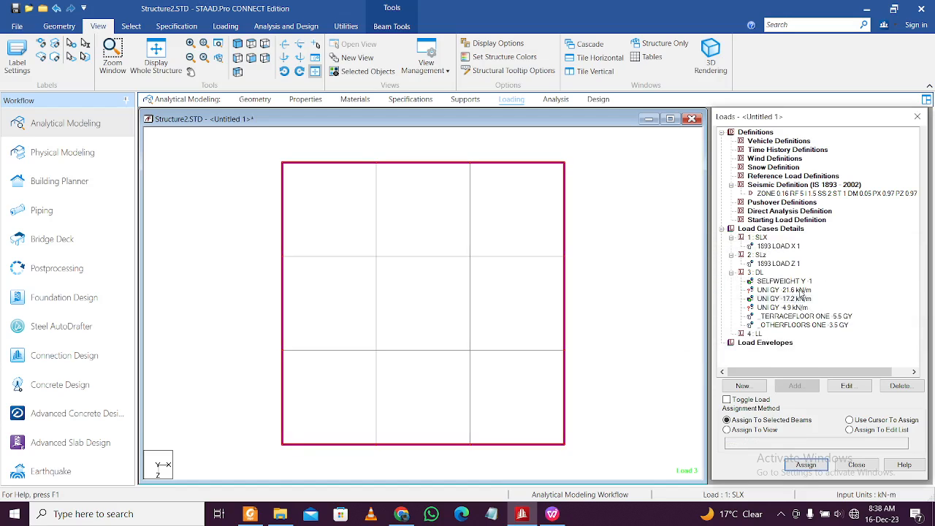
Check the load applied to the lowest level from the front and redisplay the whole structure in front view
{"action": "left_click", "coordinate": [803, 290]}
{"action": "left_click", "coordinate": [675, 303]}
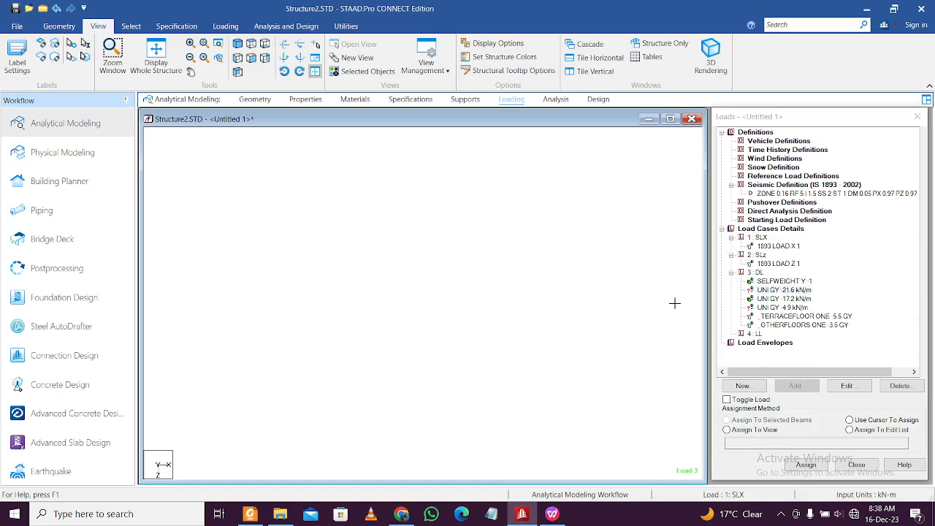
{"action": "left_click", "coordinate": [256, 59]}
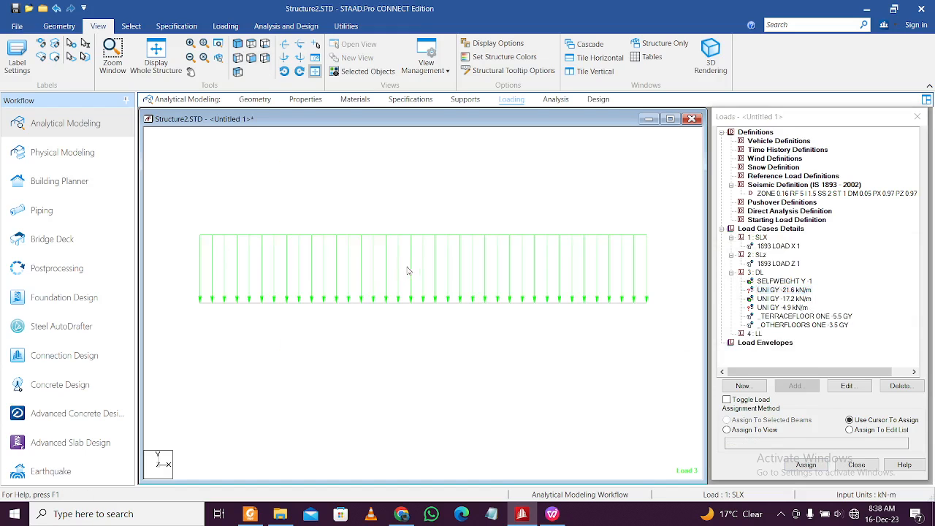
{"action": "left_click", "coordinate": [155, 57]}
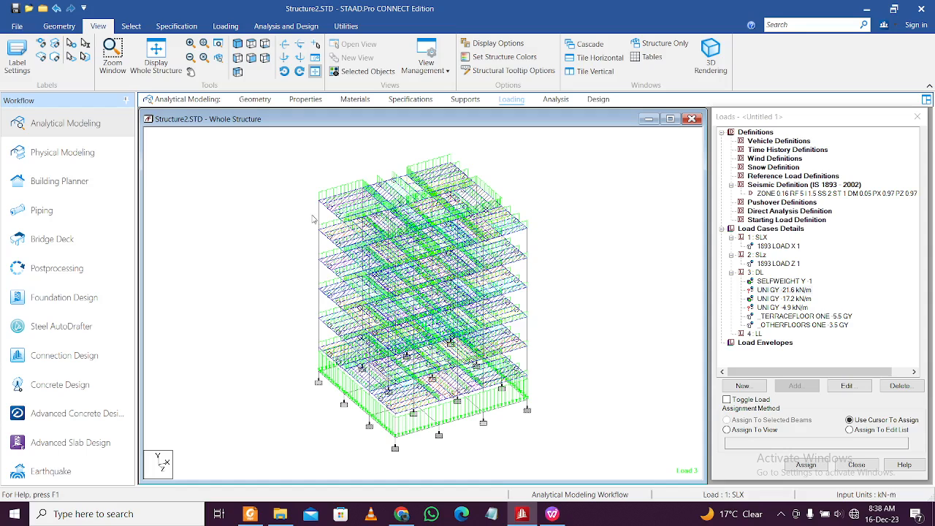
{"action": "left_click", "coordinate": [251, 58]}
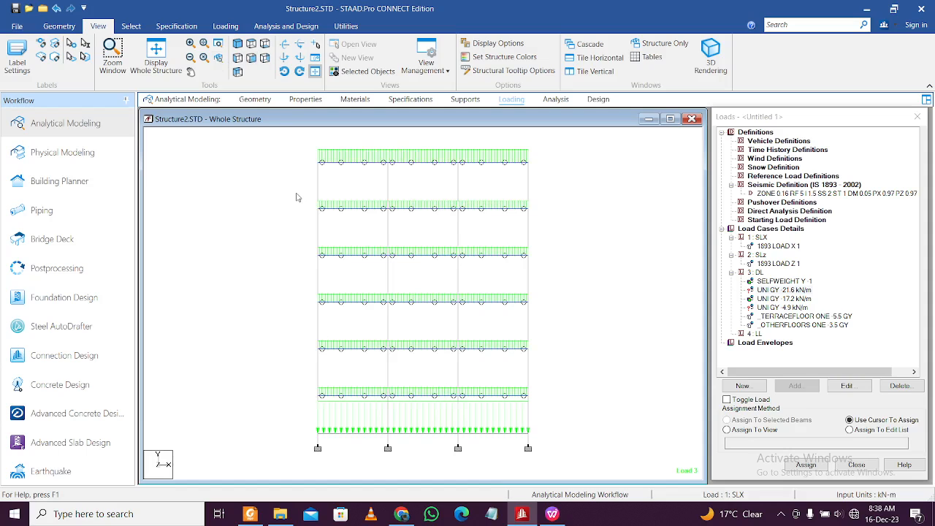
{"action": "left_click_drag", "start_coordinate": [296, 194], "coordinate": [541, 402]}
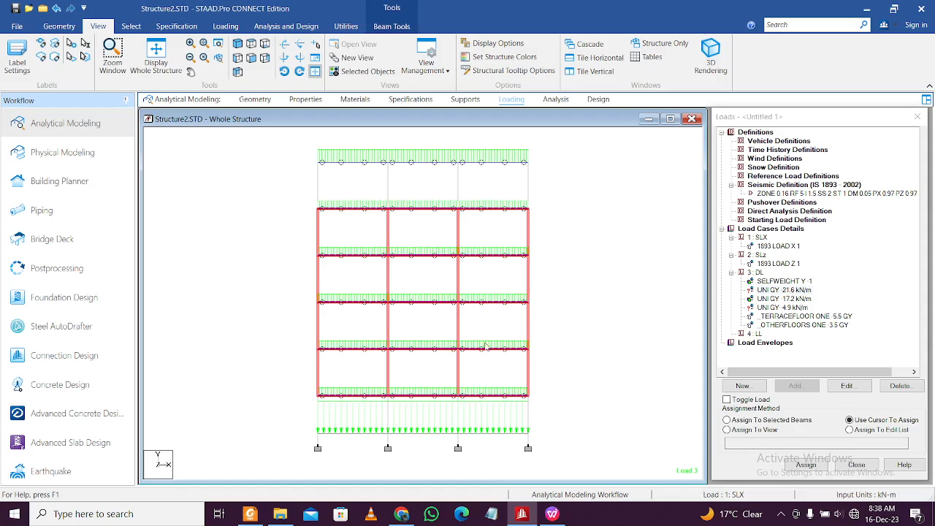
{"action": "right_click", "coordinate": [580, 288]}
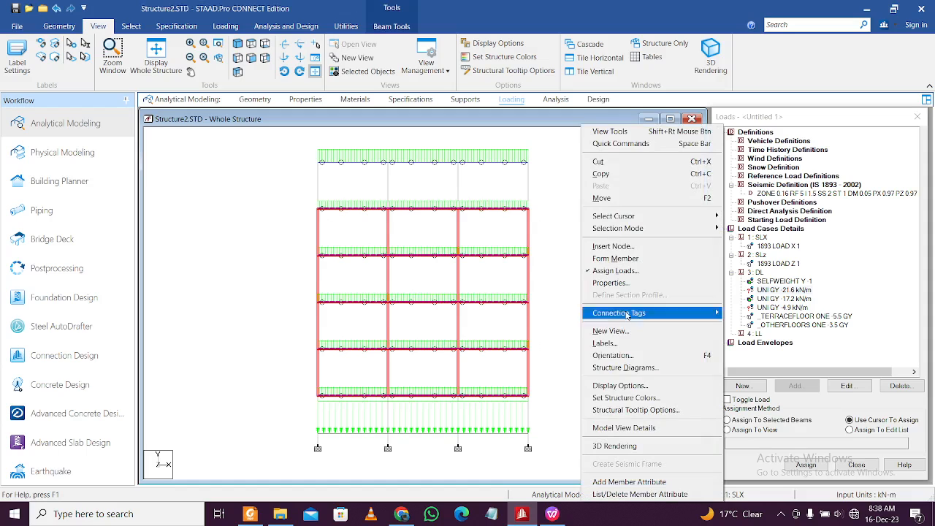
{"action": "left_click", "coordinate": [561, 283]}
Select only the beams of the five floor levels below the terrace and isolate them in a new view in the active window
{"action": "left_click_drag", "start_coordinate": [304, 198], "coordinate": [559, 219]}
{"action": "left_click_drag", "start_coordinate": [303, 249], "coordinate": [560, 271], "text": "ctrl"}
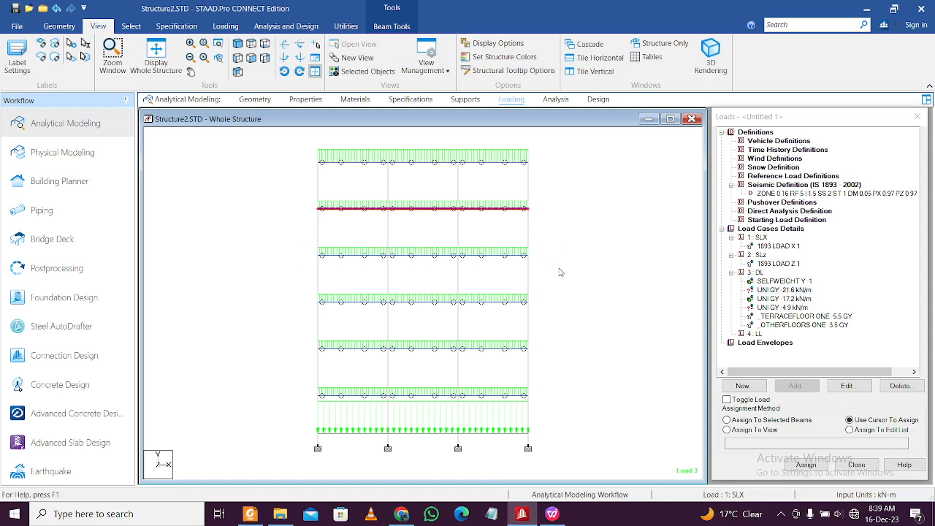
{"action": "left_click_drag", "start_coordinate": [310, 291], "coordinate": [549, 315], "text": "ctrl"}
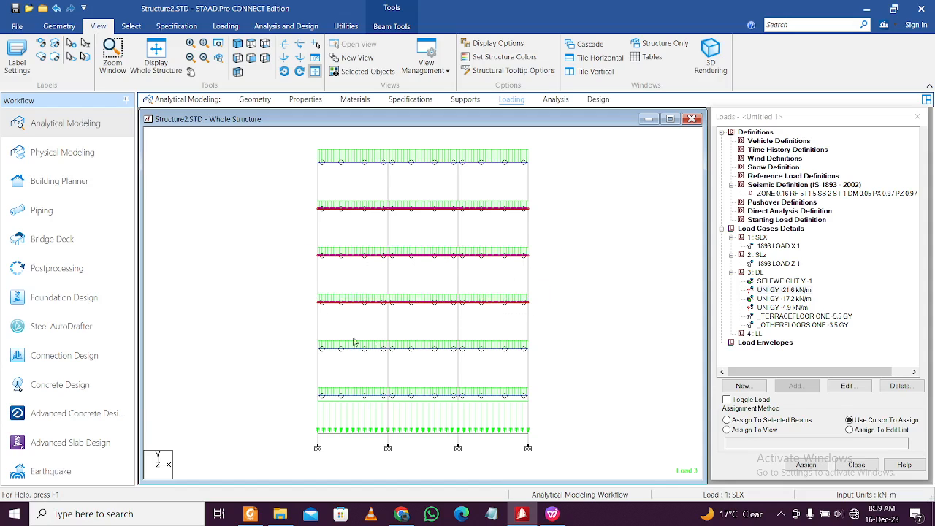
{"action": "left_click_drag", "start_coordinate": [304, 344], "coordinate": [577, 368], "text": "ctrl"}
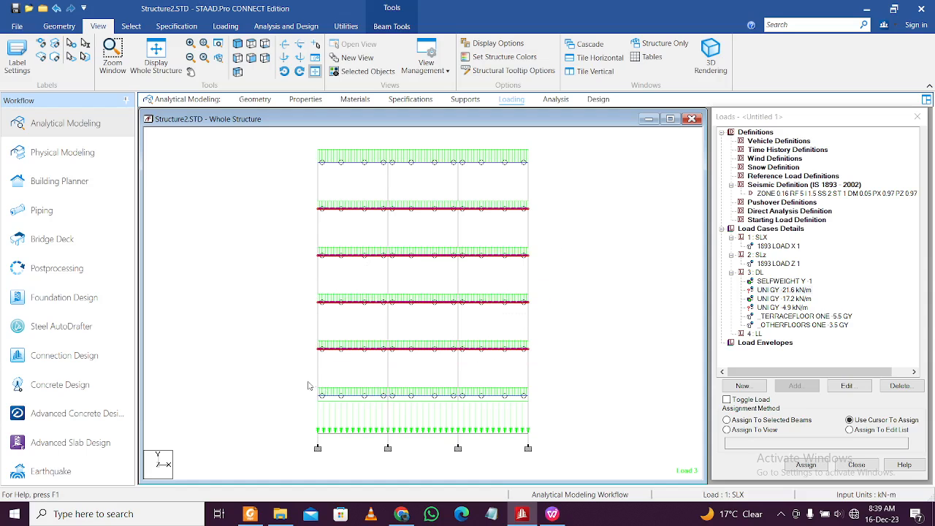
{"action": "left_click_drag", "start_coordinate": [308, 383], "coordinate": [546, 403], "text": "ctrl"}
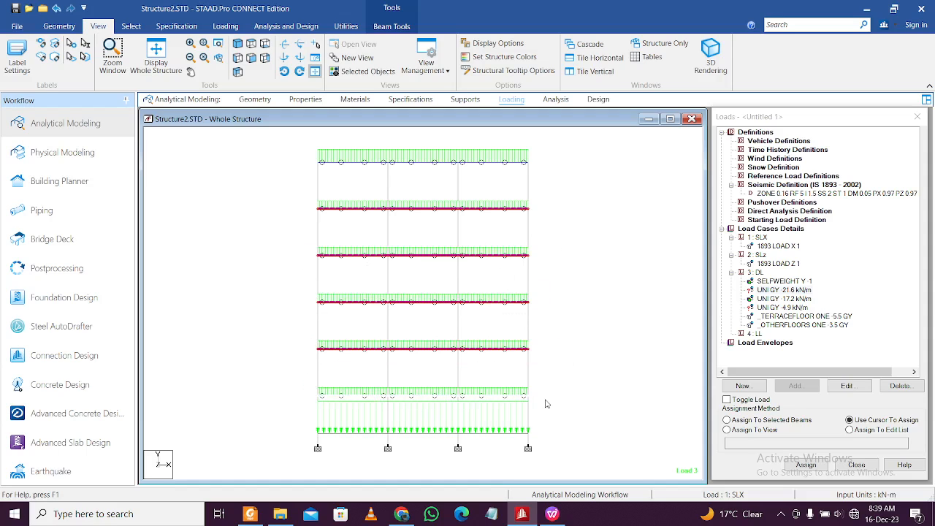
{"action": "right_click", "coordinate": [560, 381]}
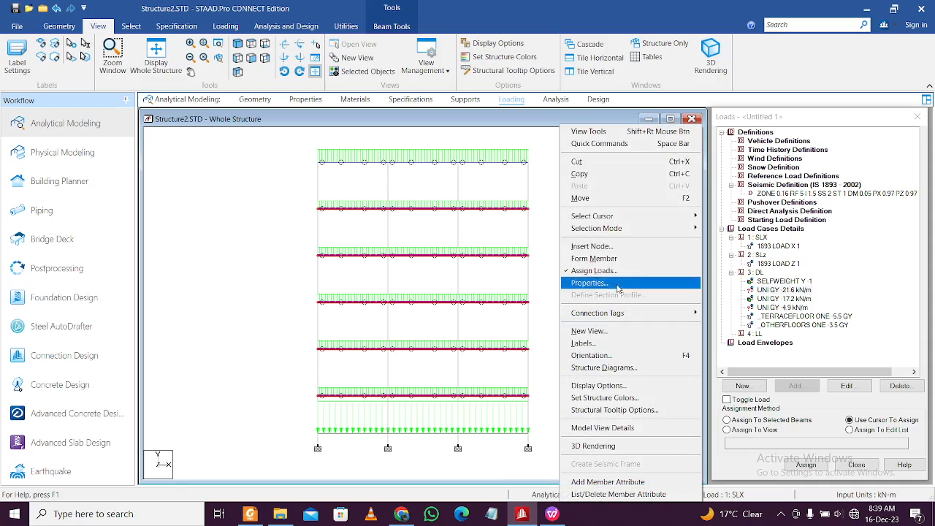
{"action": "left_click", "coordinate": [619, 332]}
{"action": "left_click", "coordinate": [615, 285]}
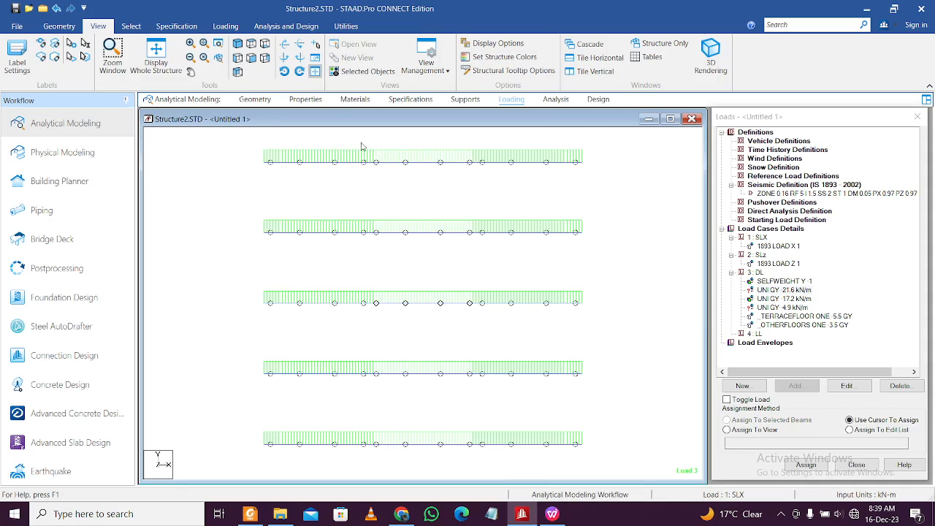
Assign the UNI GY -21.6 kN/m load of case DL to the outer perimeter beams of the five isolated floors, using Assign To Selected Beams
{"action": "left_click", "coordinate": [265, 47]}
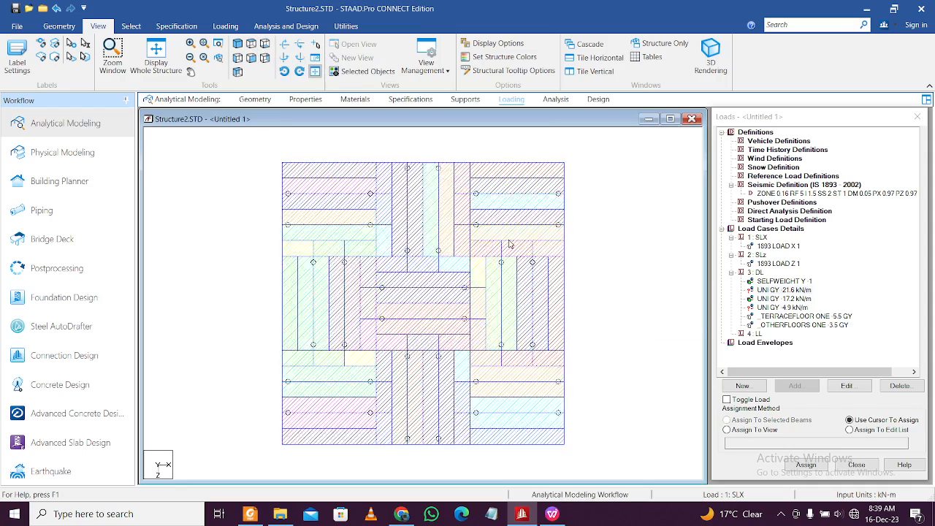
{"action": "left_click", "coordinate": [799, 291]}
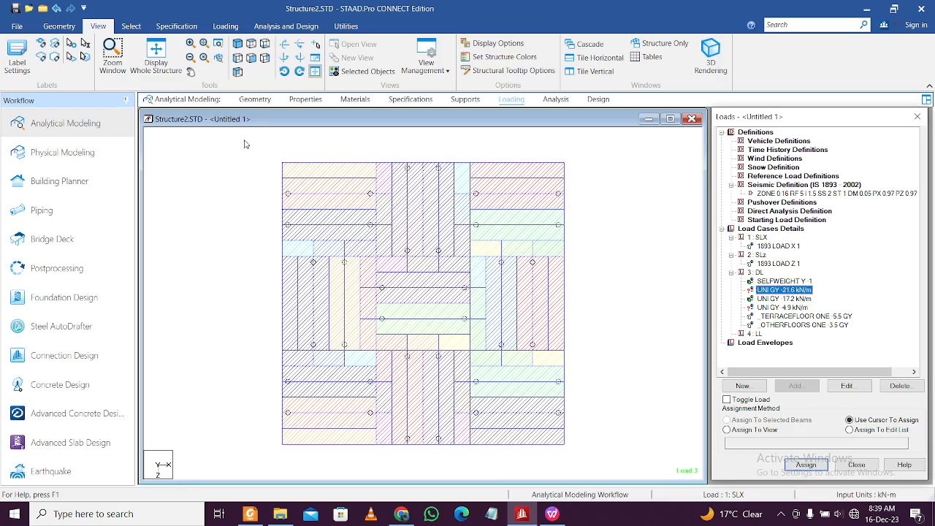
{"action": "left_click_drag", "start_coordinate": [253, 155], "coordinate": [568, 460]}
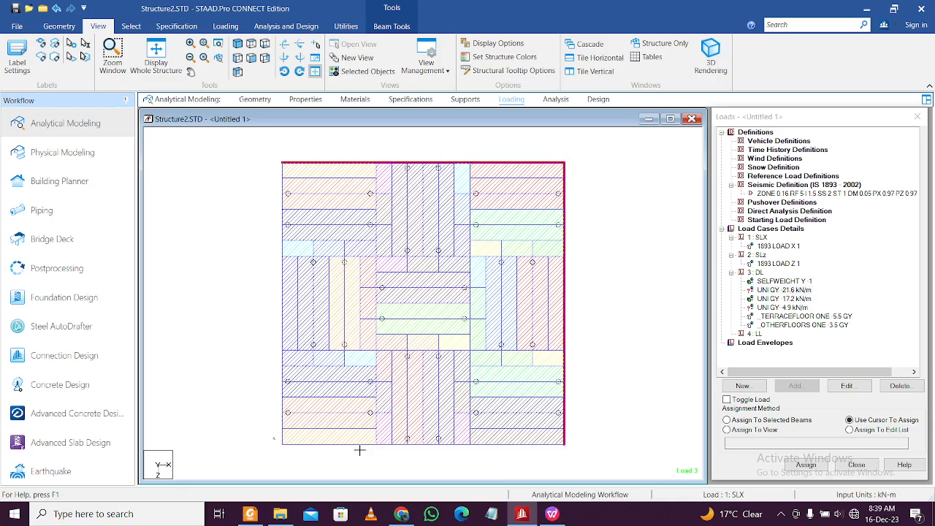
{"action": "left_click_drag", "start_coordinate": [359, 450], "coordinate": [567, 464]}
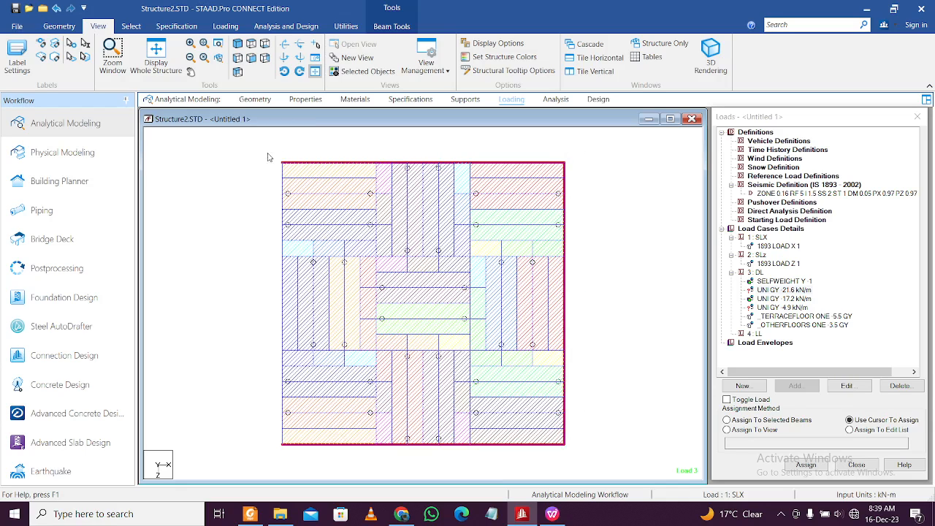
{"action": "left_click_drag", "start_coordinate": [267, 156], "coordinate": [289, 466]}
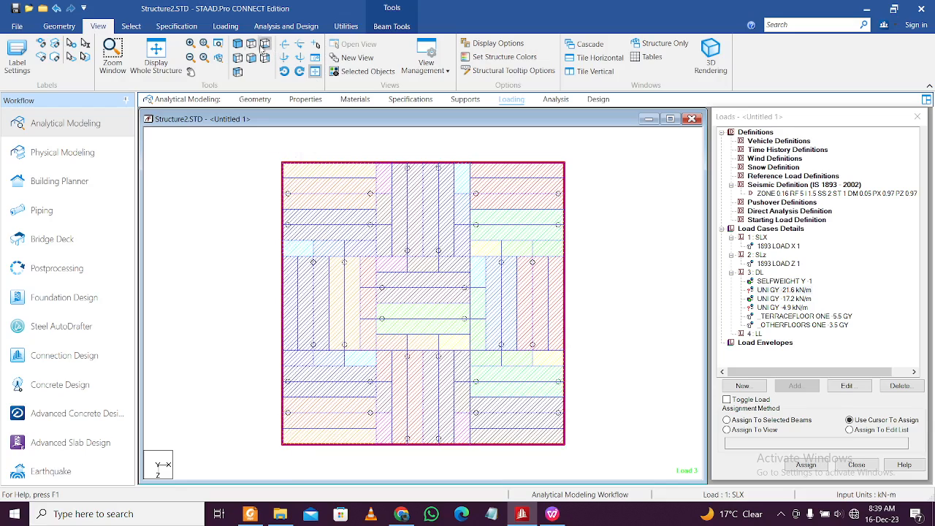
{"action": "left_click", "coordinate": [239, 44]}
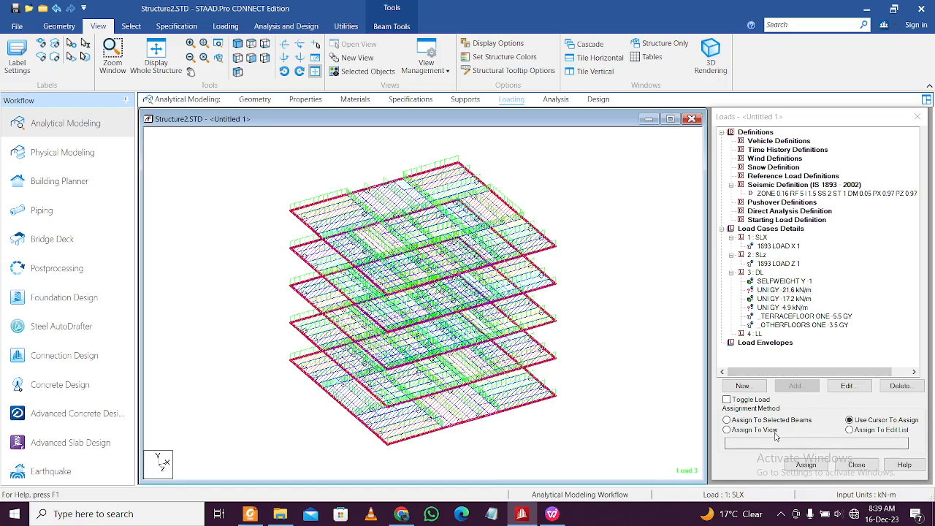
{"action": "left_click", "coordinate": [728, 420]}
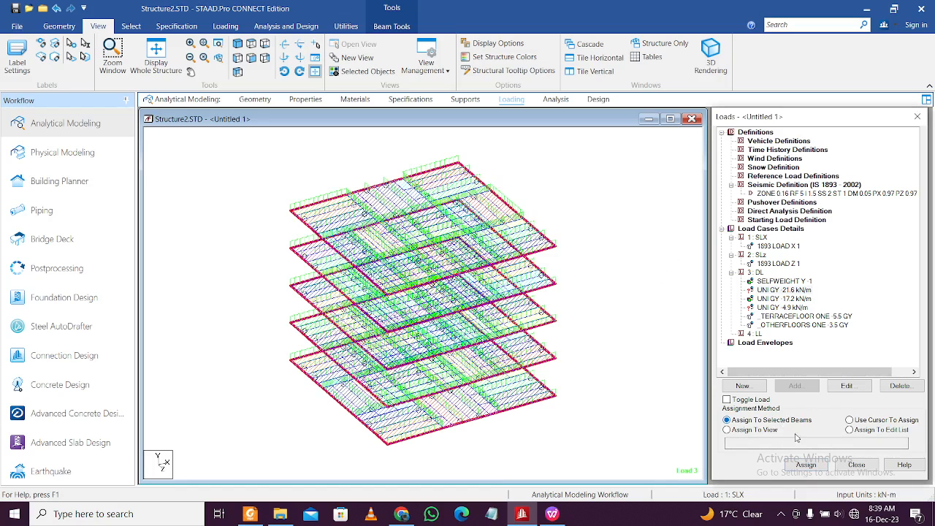
{"action": "left_click", "coordinate": [799, 473]}
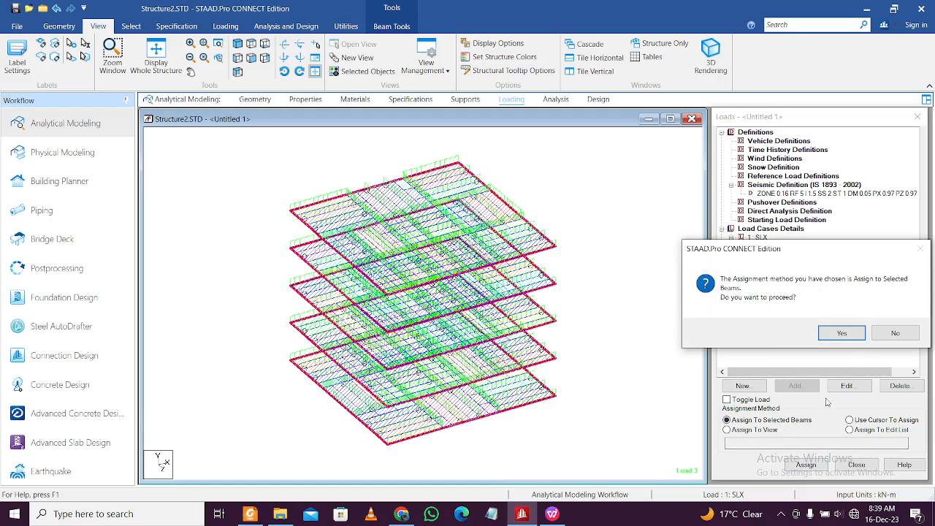
{"action": "left_click", "coordinate": [845, 335]}
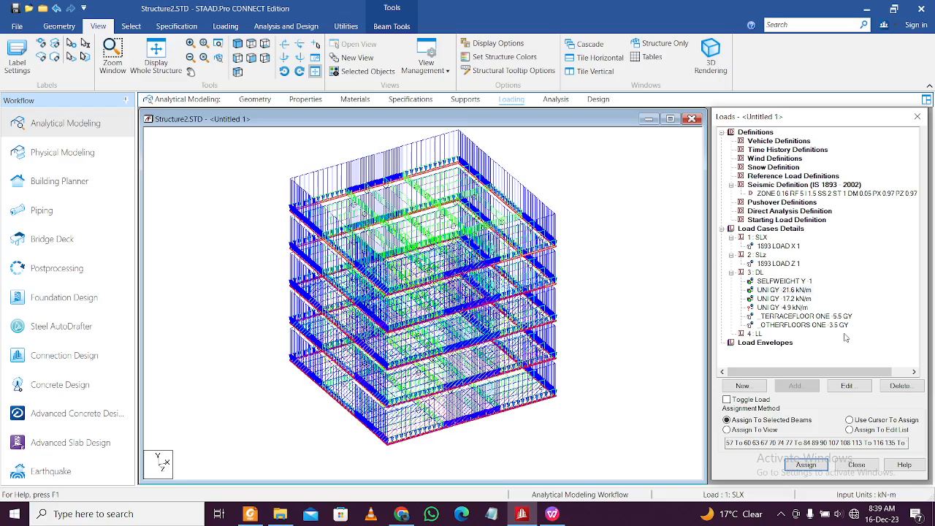
{"action": "left_click", "coordinate": [789, 308]}
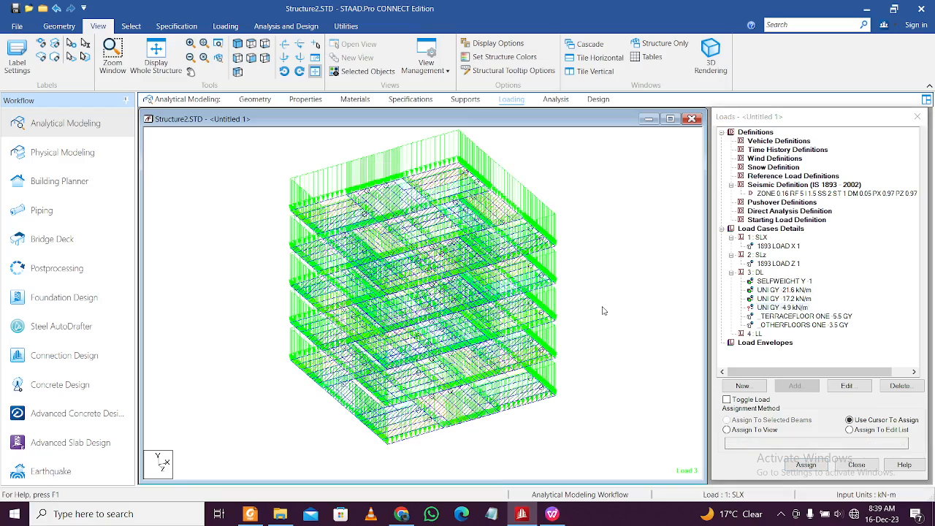
Redisplay the whole structure in front view and isolate the beams of the terrace level in a new view in the active window
{"action": "left_click", "coordinate": [156, 54]}
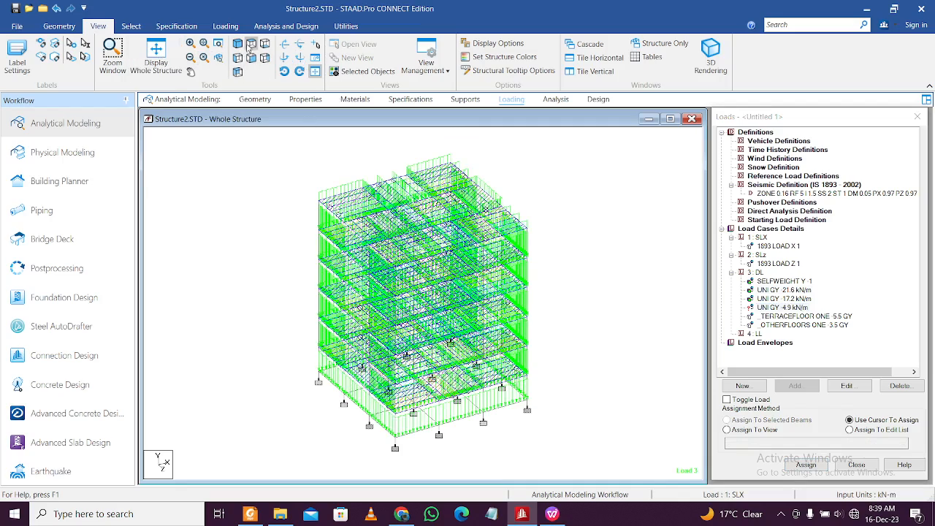
{"action": "left_click", "coordinate": [251, 57]}
{"action": "left_click_drag", "start_coordinate": [304, 150], "coordinate": [541, 171]}
{"action": "right_click", "coordinate": [559, 172]}
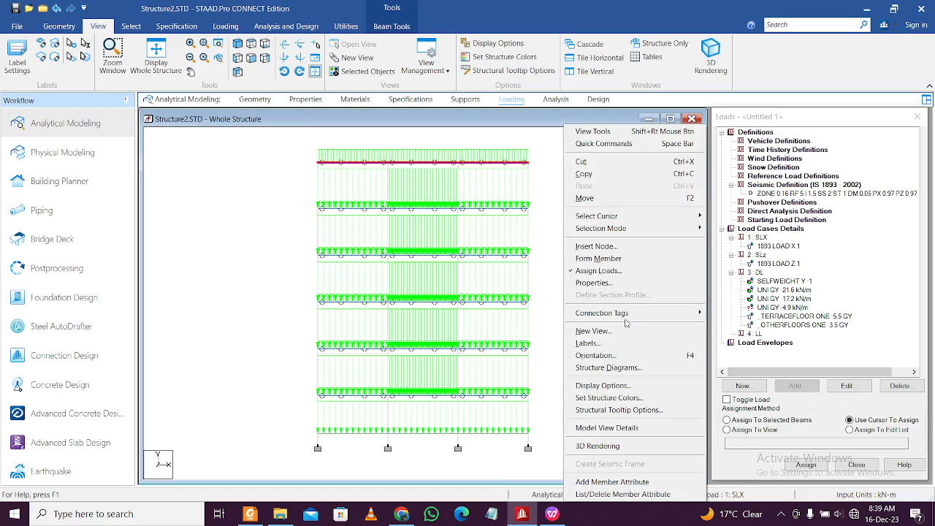
{"action": "left_click", "coordinate": [594, 331]}
{"action": "left_click", "coordinate": [616, 287]}
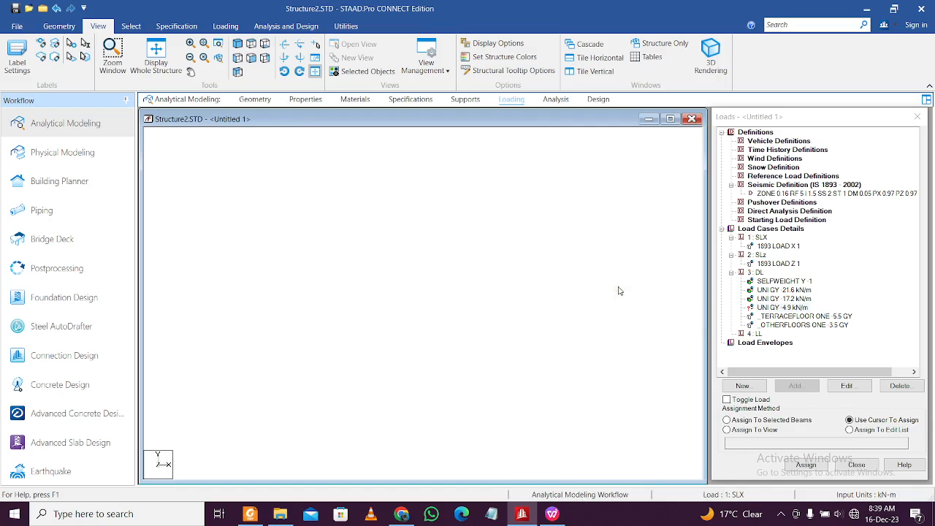
Assign the UNI GY -4.9 kN/m load of case DL to the outer perimeter beams of the terrace, using Assign To Selected Beams
{"action": "left_click", "coordinate": [251, 44]}
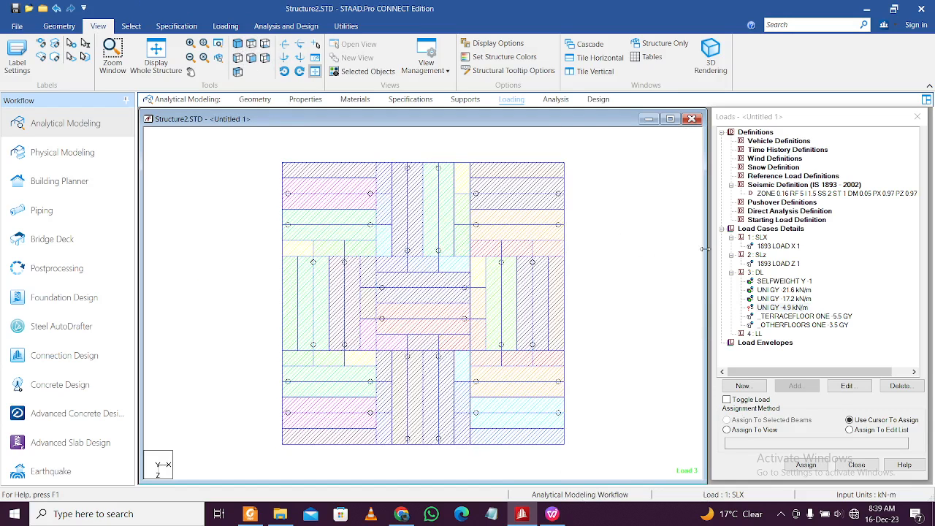
{"action": "left_click", "coordinate": [768, 308]}
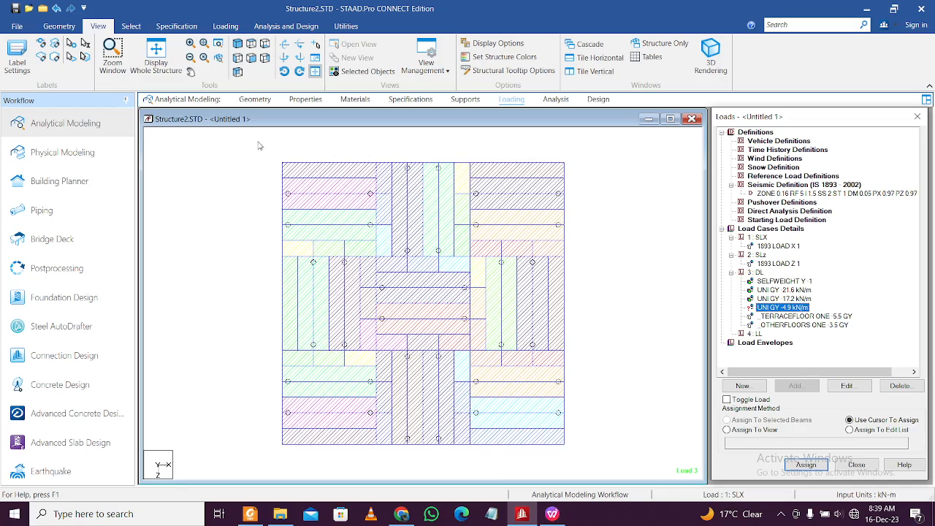
{"action": "left_click_drag", "start_coordinate": [258, 146], "coordinate": [575, 174]}
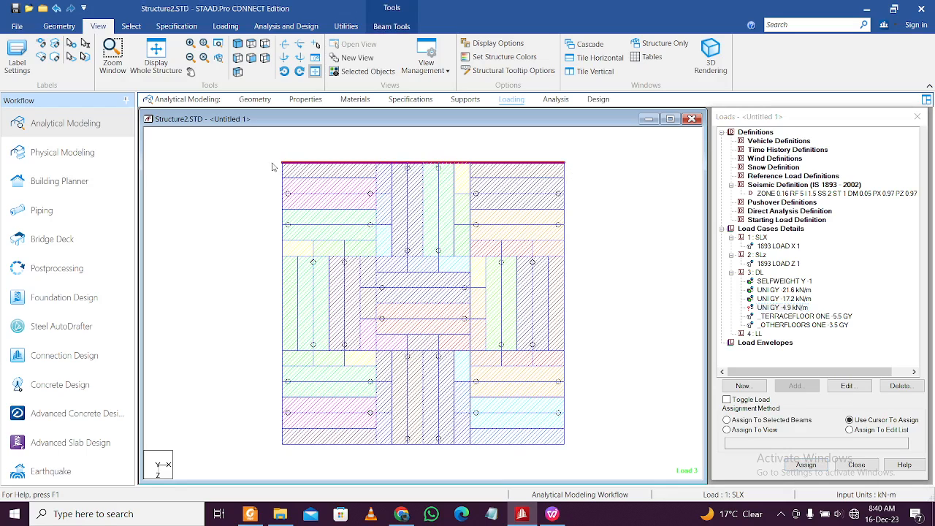
{"action": "left_click_drag", "start_coordinate": [313, 344], "coordinate": [613, 476], "text": "ctrl"}
{"action": "left_click_drag", "start_coordinate": [560, 158], "coordinate": [601, 478], "text": "ctrl"}
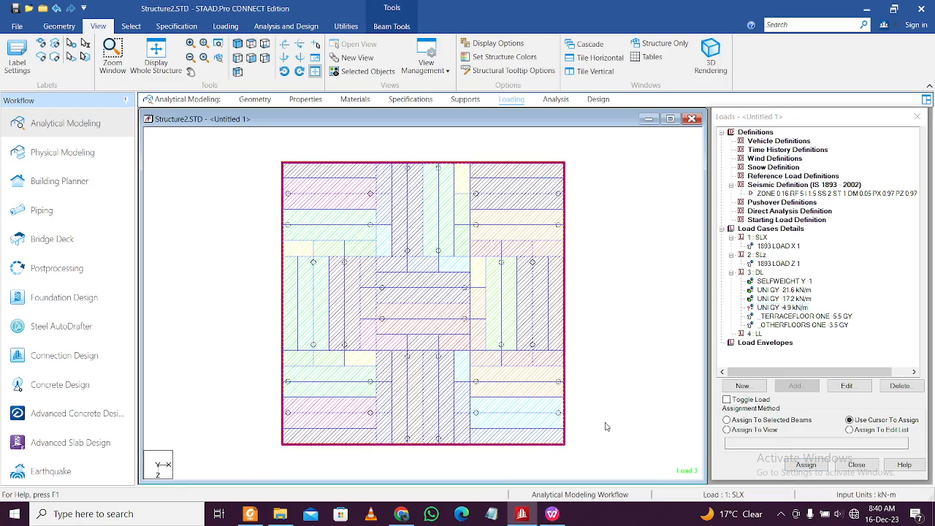
{"action": "left_click", "coordinate": [804, 421]}
{"action": "left_click", "coordinate": [806, 465]}
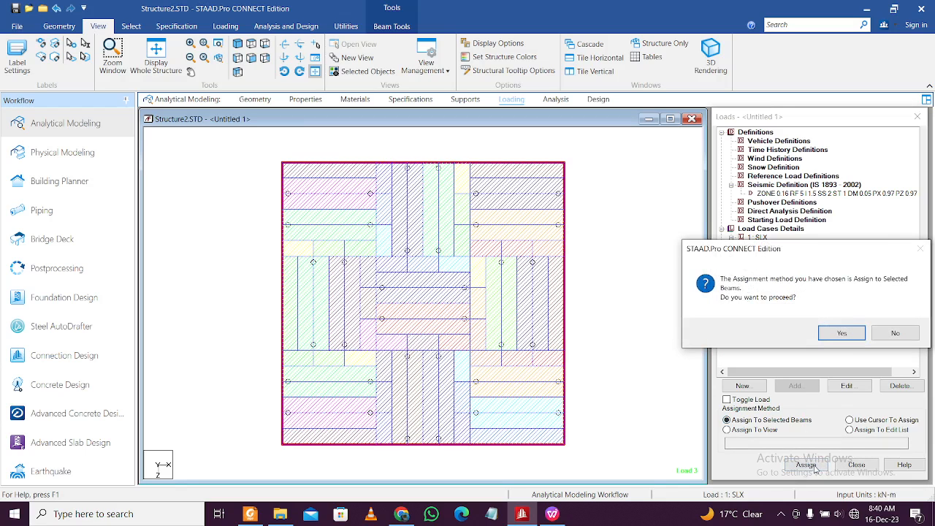
{"action": "left_click", "coordinate": [844, 334]}
Redisplay the whole structure and check which beams carry the UNI GY -17.2, -4.9 and -21.6 kN/m loads
{"action": "left_click", "coordinate": [162, 67]}
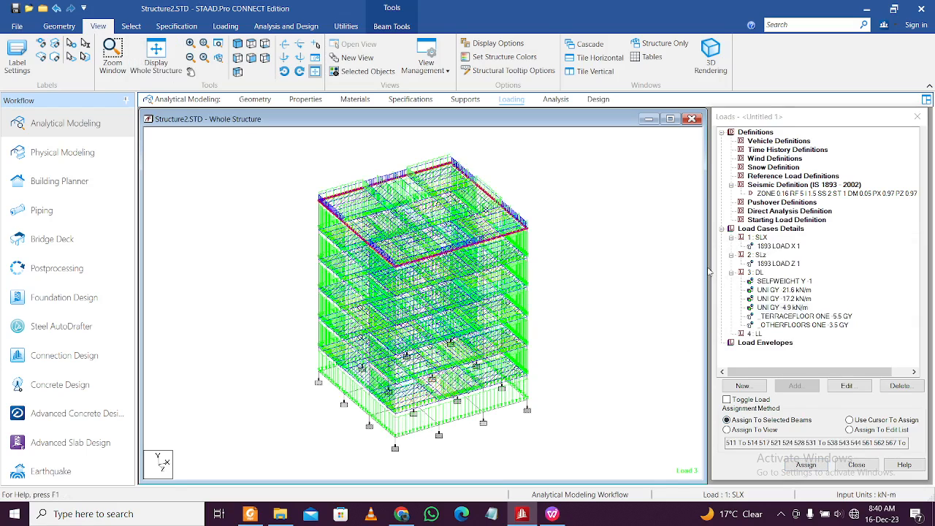
{"action": "left_click", "coordinate": [791, 311]}
{"action": "left_click", "coordinate": [794, 300]}
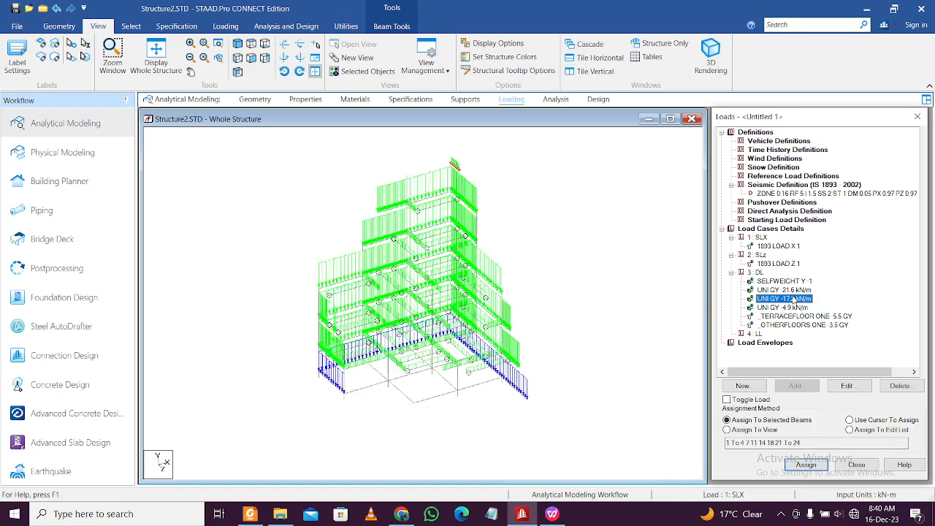
{"action": "left_click", "coordinate": [606, 307]}
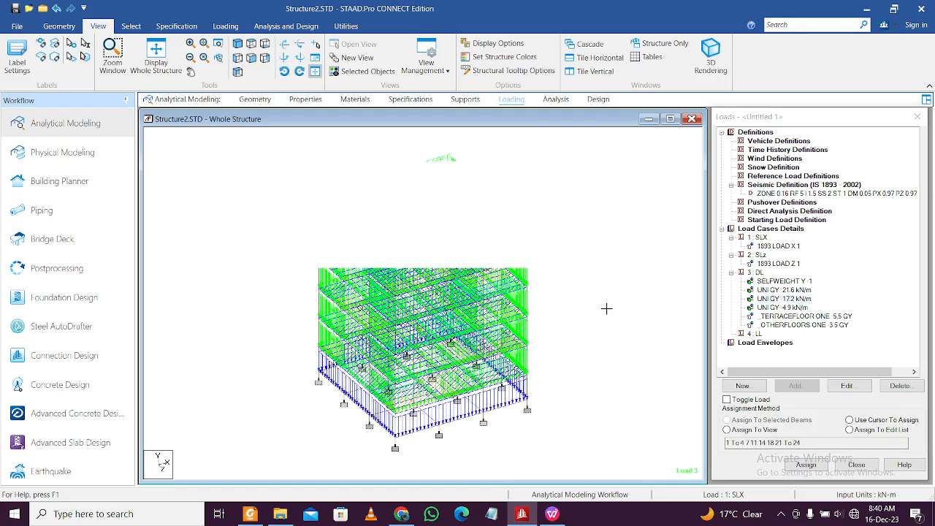
{"action": "left_click", "coordinate": [787, 308]}
{"action": "left_click", "coordinate": [788, 307]}
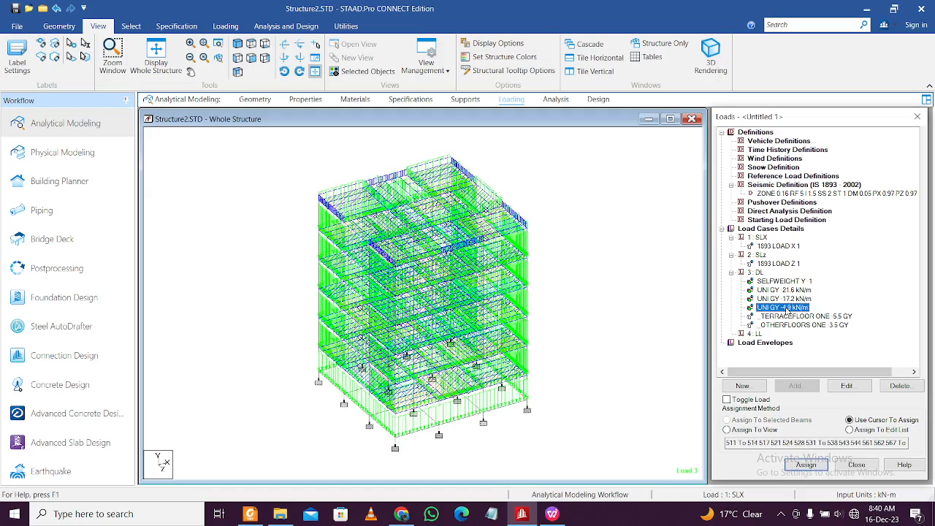
{"action": "left_click", "coordinate": [789, 299]}
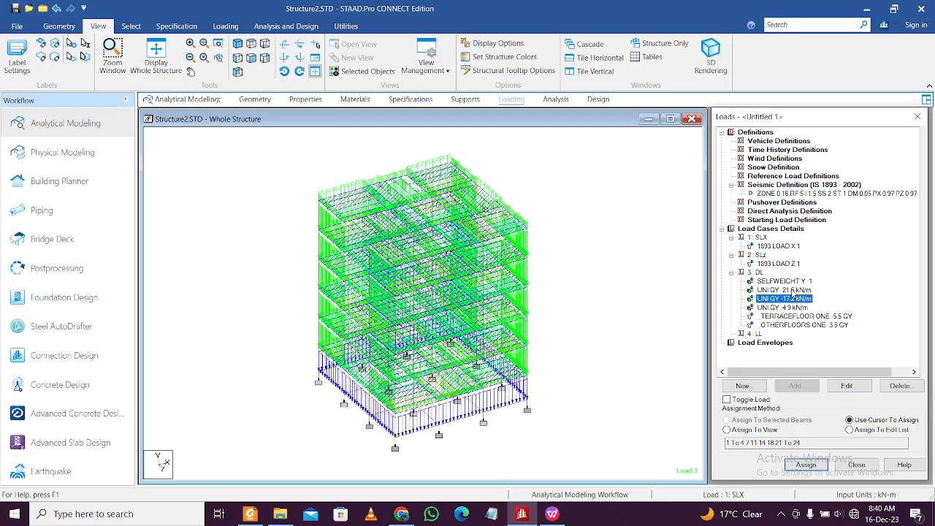
{"action": "left_click", "coordinate": [795, 291]}
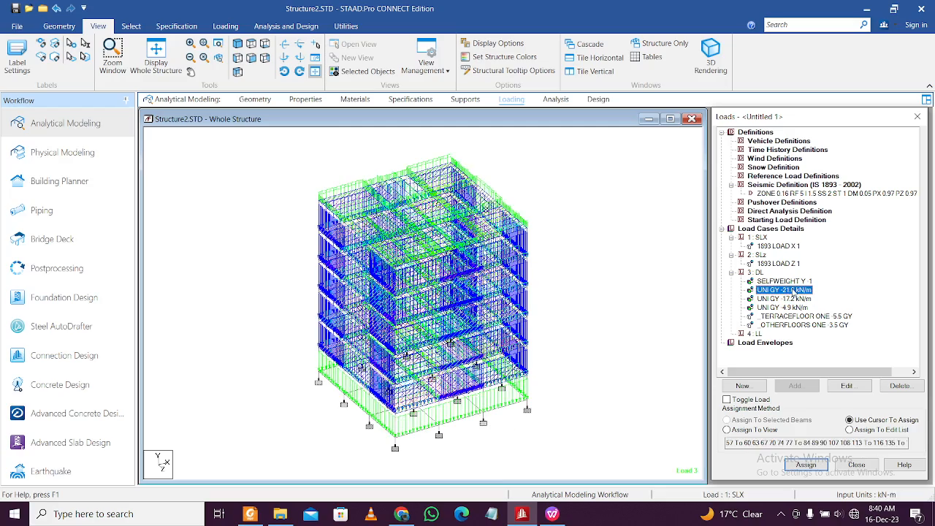
Check the terrace and other-floors one-way loads, the 1893 seismic loads in X and Z, and the selfweight on the whole structure
{"action": "left_click", "coordinate": [798, 317]}
{"action": "left_click", "coordinate": [799, 325]}
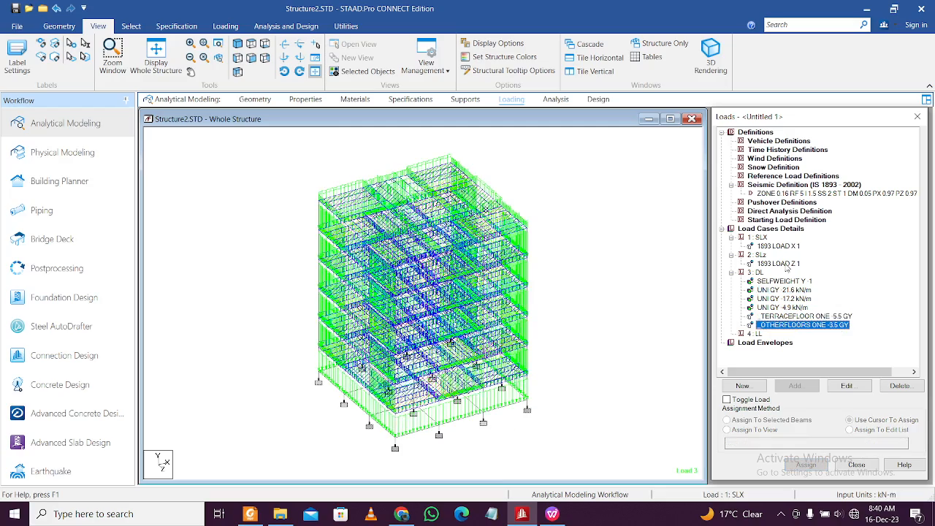
{"action": "left_click", "coordinate": [788, 263]}
{"action": "left_click", "coordinate": [789, 247]}
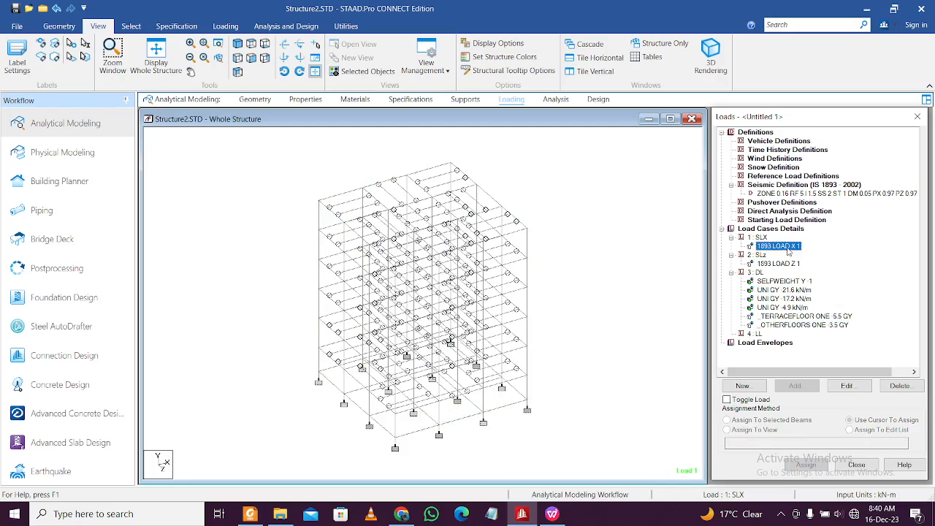
{"action": "left_click", "coordinate": [784, 290]}
{"action": "left_click", "coordinate": [785, 282]}
{"action": "left_click", "coordinate": [786, 291]}
{"action": "left_click", "coordinate": [786, 307]}
{"action": "left_click", "coordinate": [787, 325]}
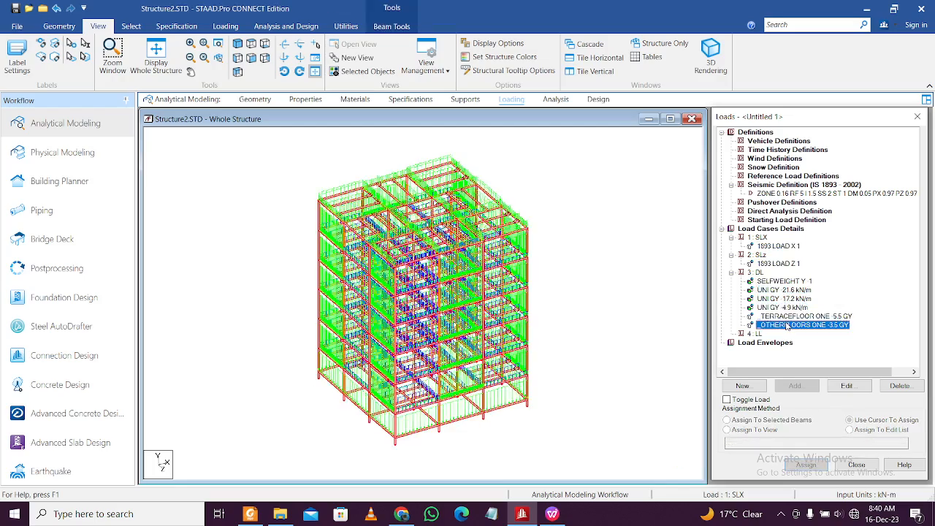
{"action": "left_click", "coordinate": [668, 311]}
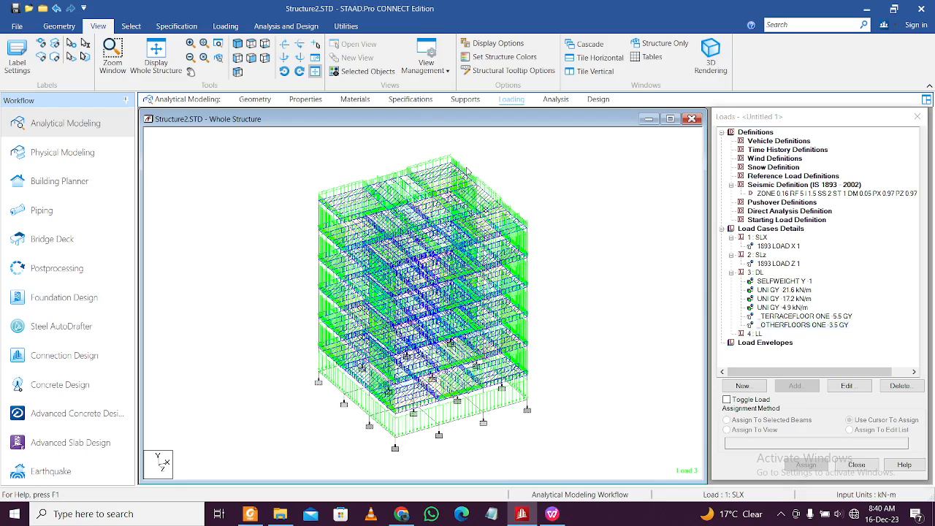
Save the modified structure and open its command file in the STAAD.Pro editor
{"action": "key", "text": "ctrl+F5"}
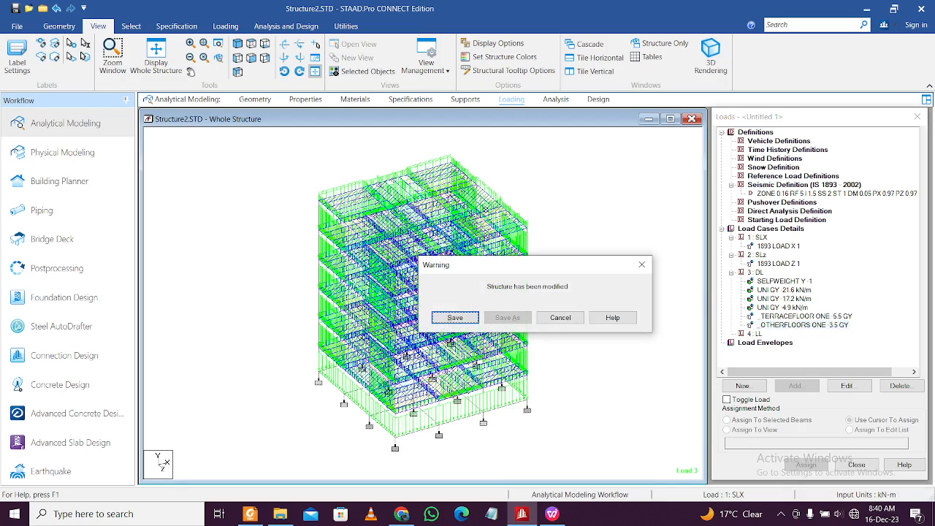
{"action": "left_click", "coordinate": [463, 320]}
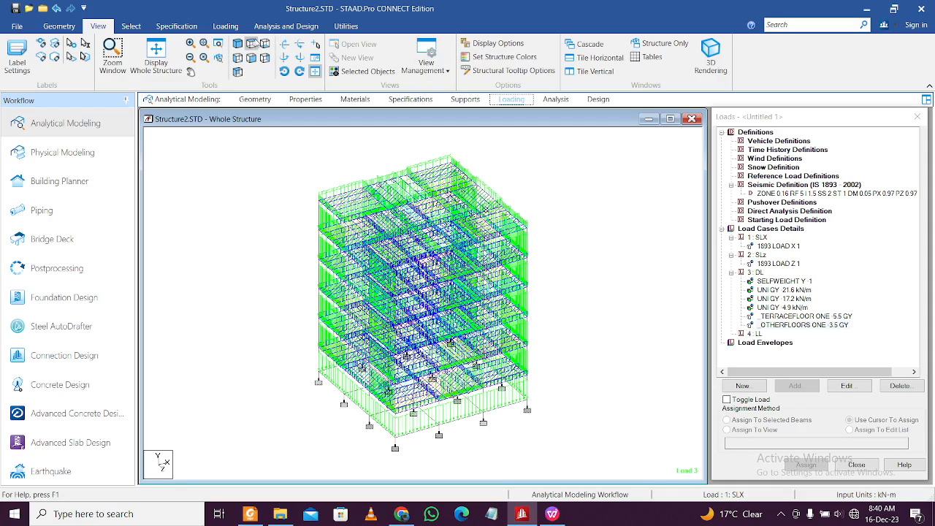
{"action": "left_click", "coordinate": [286, 29]}
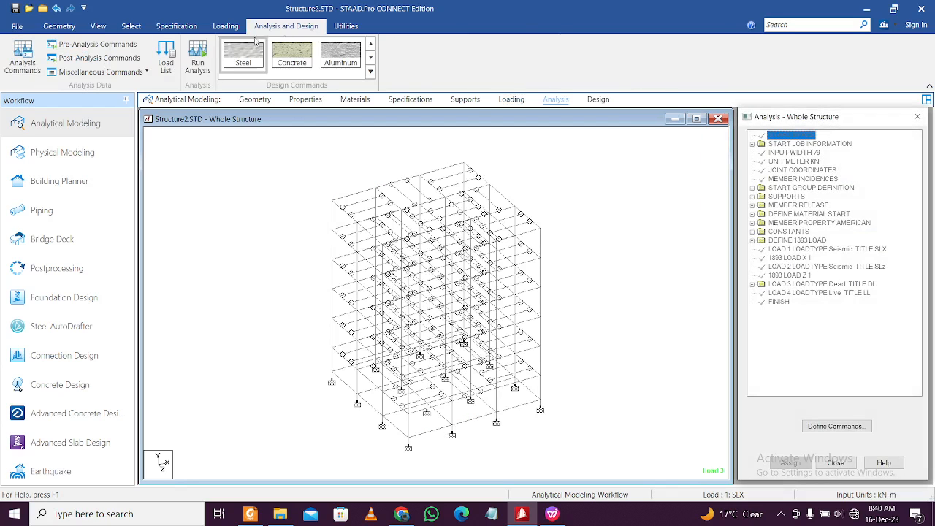
{"action": "left_click", "coordinate": [350, 26]}
{"action": "left_click", "coordinate": [326, 58]}
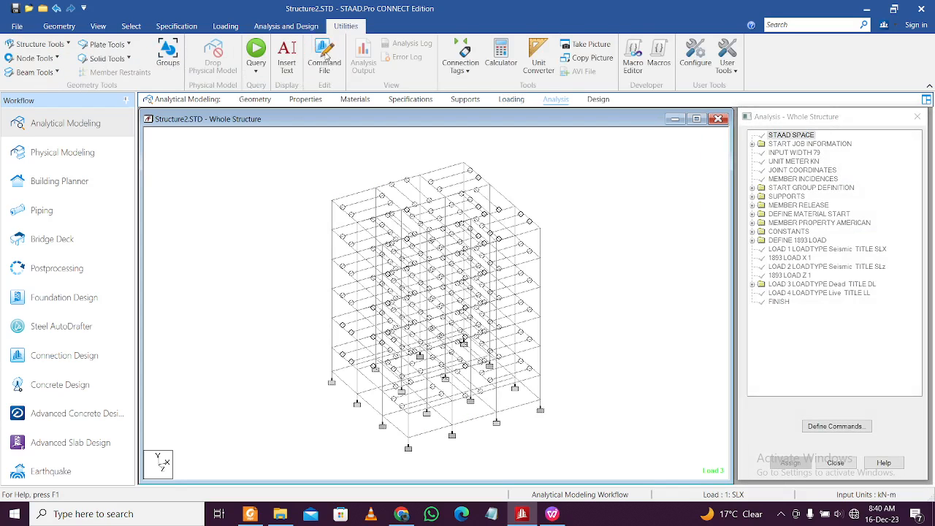
Enlarge the editor text and examine the load case definitions at the end of the command file
{"action": "scroll", "coordinate": [410, 272], "scroll_direction": "up", "scroll_amount": 1, "text": "ctrl"}
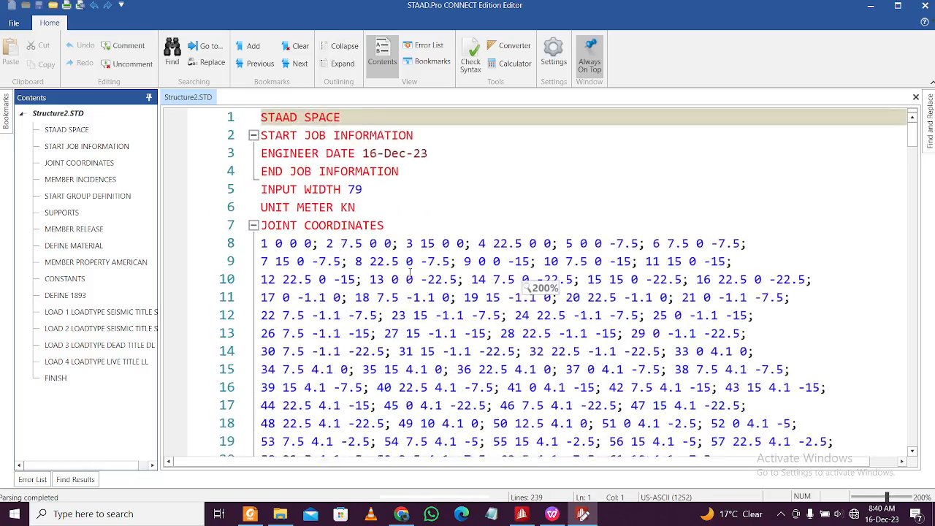
{"action": "scroll", "coordinate": [411, 272], "scroll_direction": "down", "scroll_amount": 13}
{"action": "scroll", "coordinate": [410, 272], "scroll_direction": "down", "scroll_amount": 20}
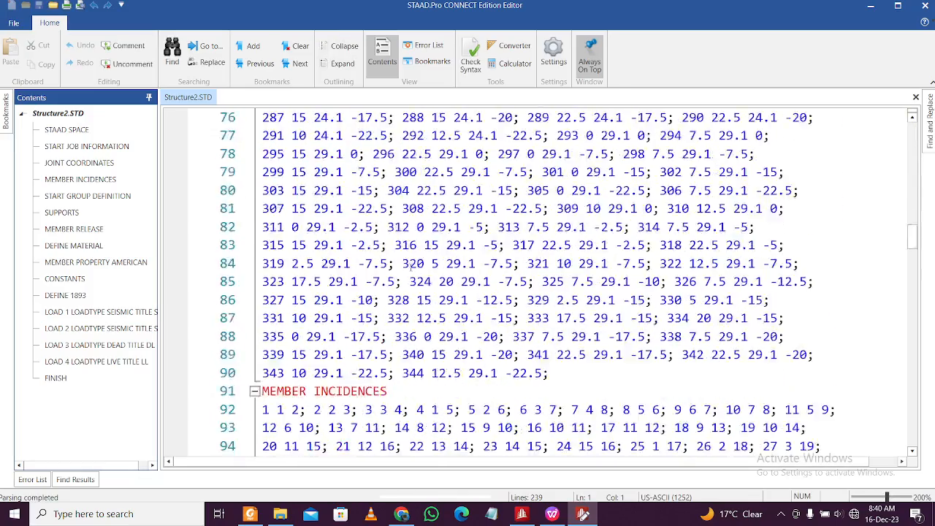
{"action": "scroll", "coordinate": [406, 271], "scroll_direction": "down", "scroll_amount": 17}
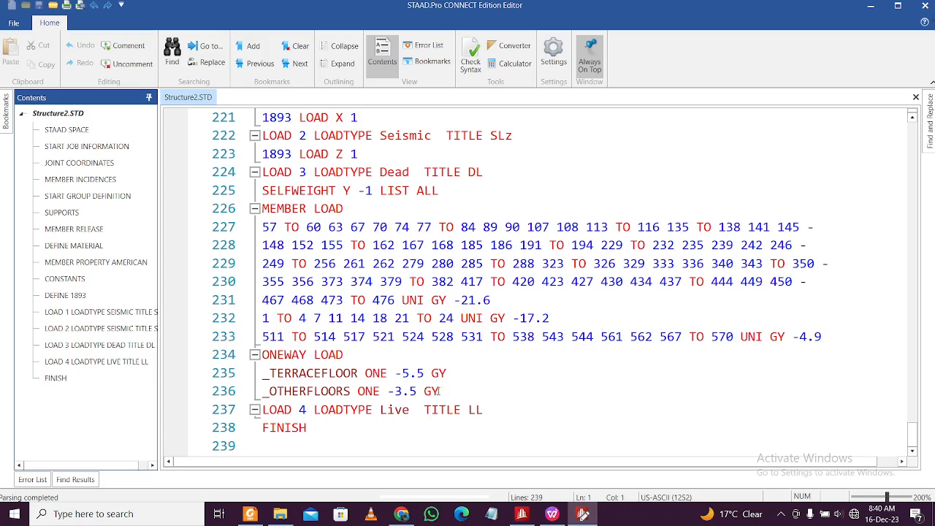
Copy the dead load case's ONEWAY LOAD block with its terrace and other-floors lines to below the LOAD 4 Live heading
{"action": "left_click_drag", "start_coordinate": [439, 392], "coordinate": [262, 355]}
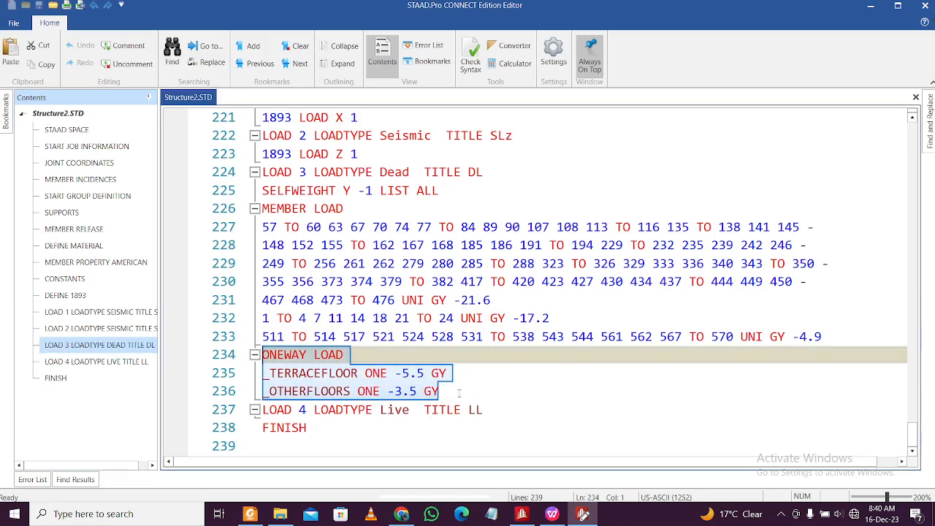
{"action": "key", "text": "ctrl+c"}
{"action": "left_click", "coordinate": [500, 413]}
{"action": "key", "text": "Return"}
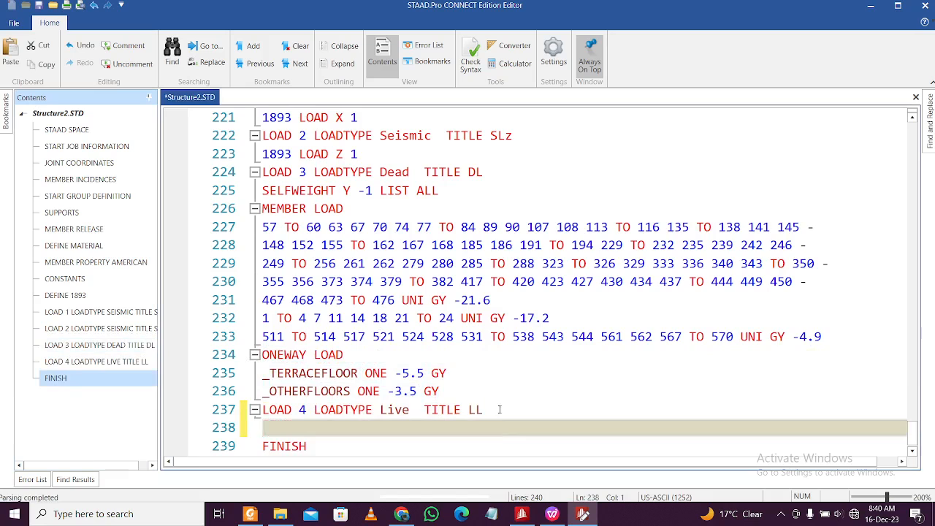
{"action": "key", "text": "ctrl+v"}
{"action": "scroll", "coordinate": [391, 391], "scroll_direction": "down", "scroll_amount": 1}
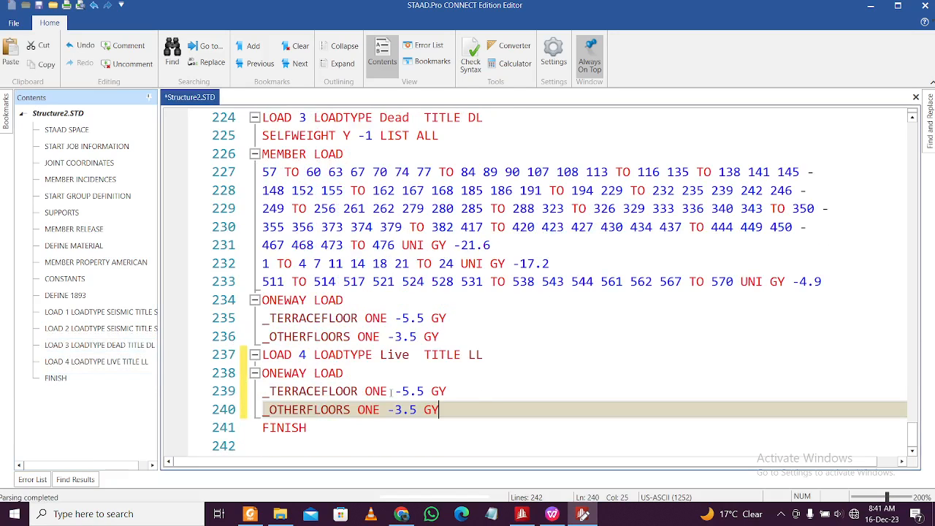
Look up the terrace live load in the Coordinates For STAAD spreadsheet and set _TERRACEFLOOR under LOAD 4 to -1.5
{"action": "left_click", "coordinate": [552, 514]}
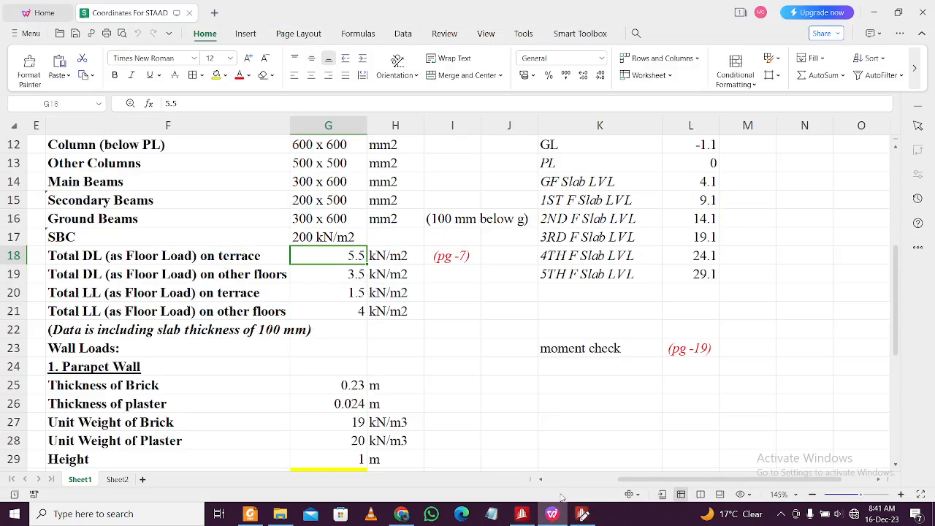
{"action": "left_click", "coordinate": [582, 514]}
{"action": "left_click_drag", "start_coordinate": [419, 395], "coordinate": [407, 394]}
{"action": "left_click", "coordinate": [411, 392]}
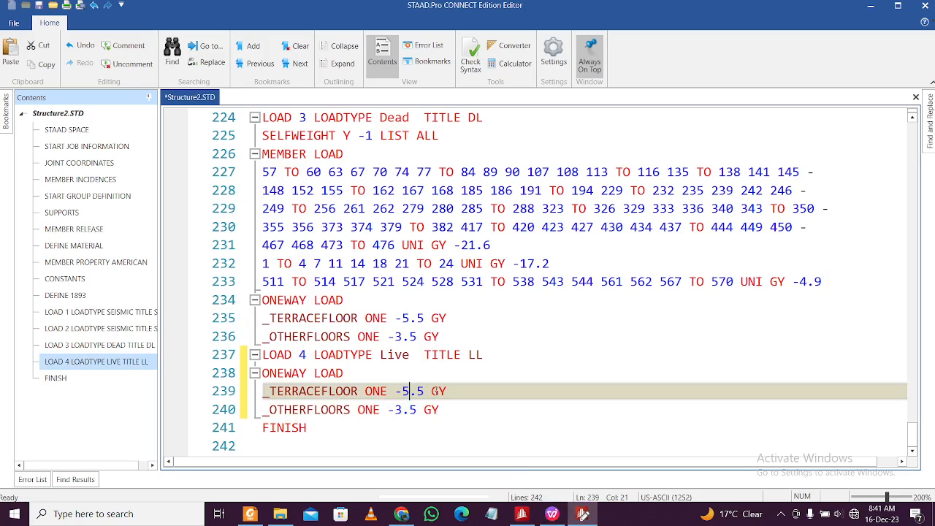
{"action": "key", "text": "BackSpace"}
{"action": "type", "text": "1"}
Check the other-floors live load in the spreadsheet, set _OTHERFLOORS under LOAD 4 to -4, and save the command file
{"action": "left_click", "coordinate": [553, 513]}
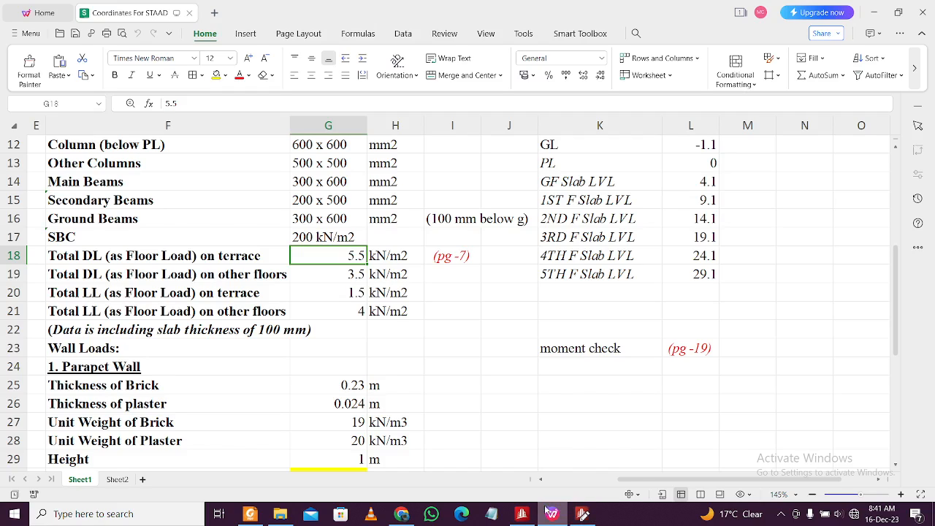
{"action": "left_click", "coordinate": [356, 315]}
{"action": "left_click", "coordinate": [551, 514]}
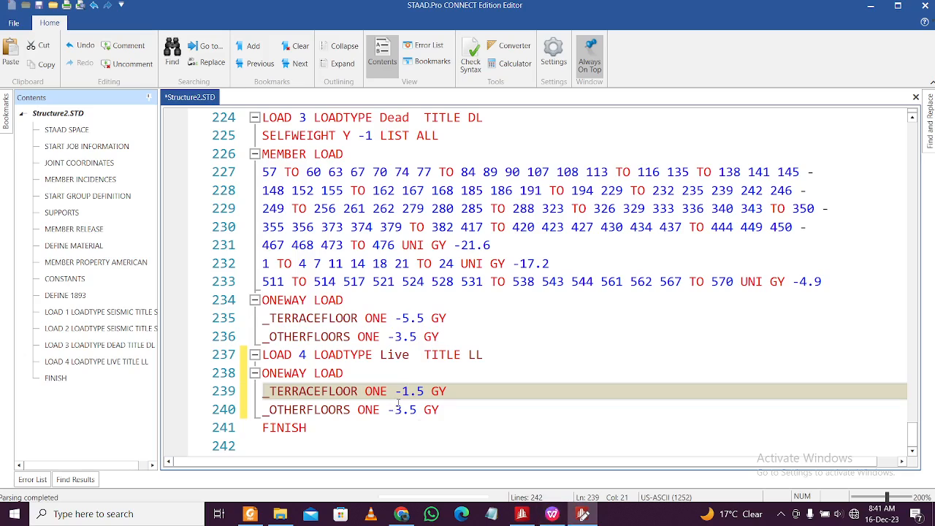
{"action": "left_click_drag", "start_coordinate": [417, 409], "coordinate": [395, 409]}
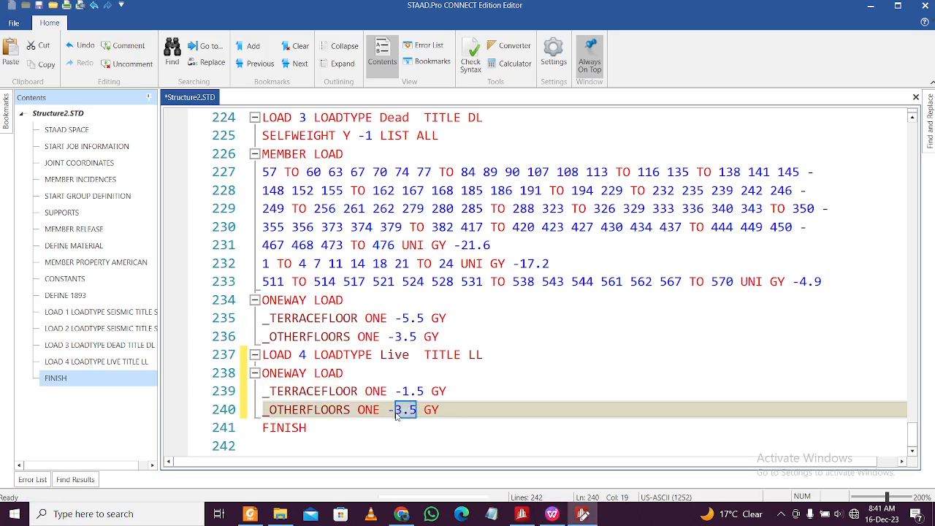
{"action": "type", "text": "4"}
{"action": "left_click", "coordinate": [426, 391]}
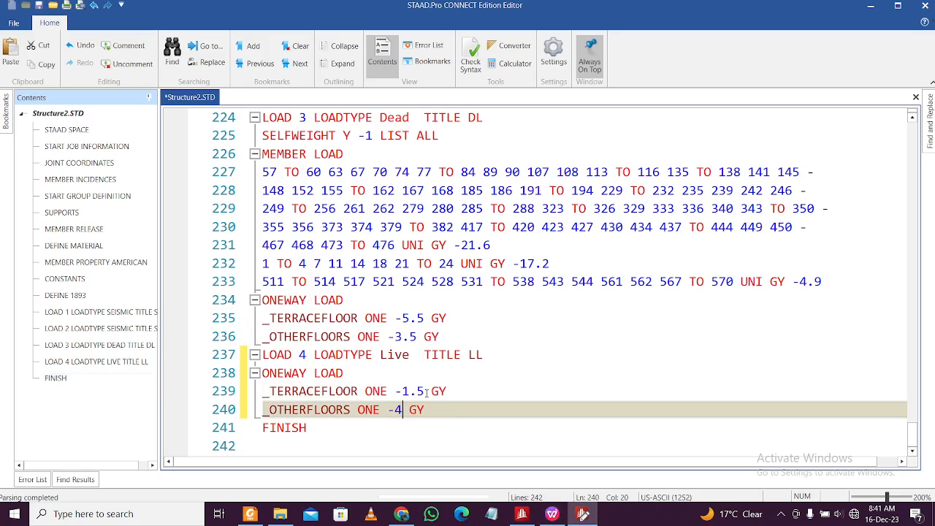
{"action": "key", "text": "ctrl+s"}
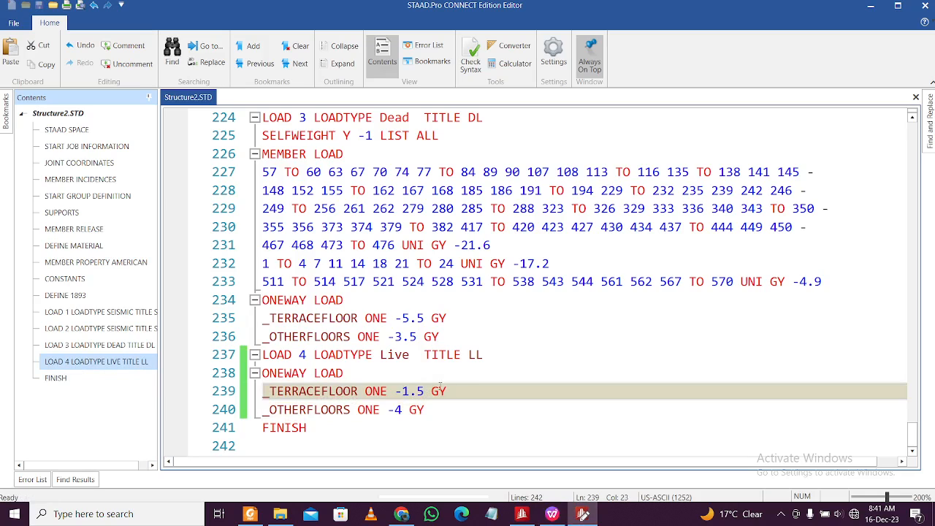
Review the dead and live load case definitions, comparing their one-way floor loads, member loads and the DEFINE 1893 block
{"action": "scroll", "coordinate": [408, 346], "scroll_direction": "up", "scroll_amount": 1}
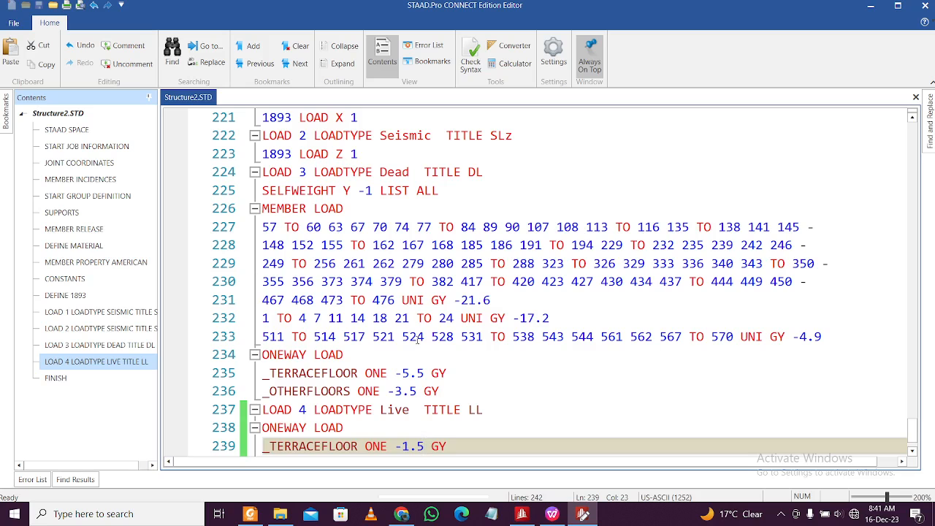
{"action": "scroll", "coordinate": [453, 340], "scroll_direction": "down", "scroll_amount": 1}
{"action": "scroll", "coordinate": [454, 340], "scroll_direction": "up", "scroll_amount": 2}
{"action": "scroll", "coordinate": [454, 340], "scroll_direction": "down", "scroll_amount": 2}
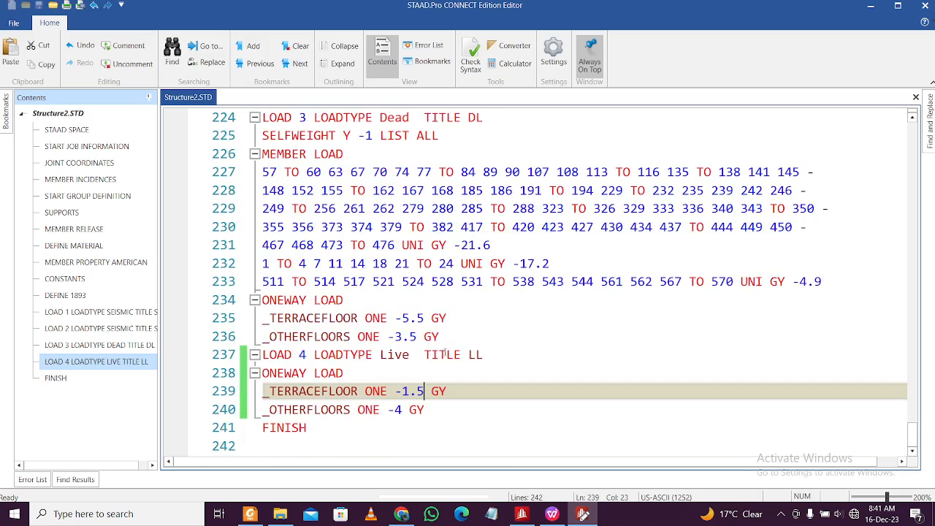
{"action": "left_click", "coordinate": [454, 338]}
{"action": "scroll", "coordinate": [454, 340], "scroll_direction": "up", "scroll_amount": 1}
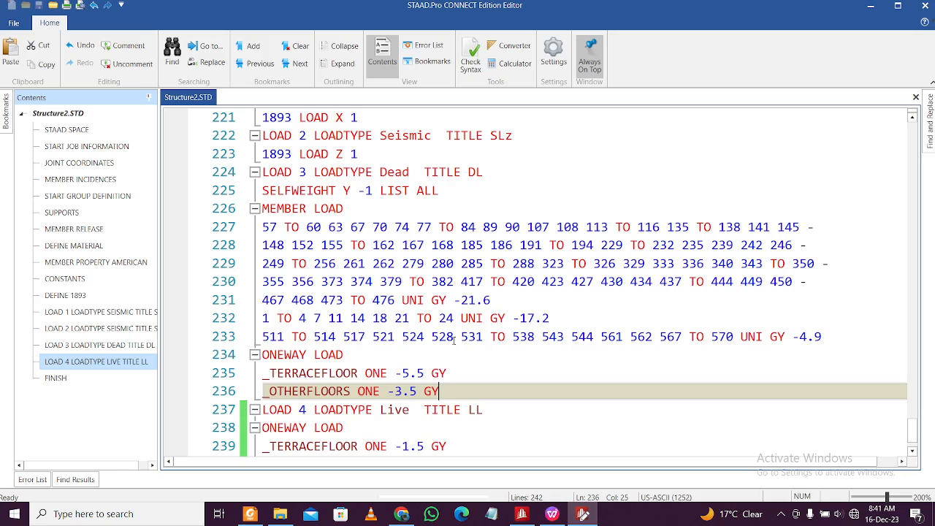
{"action": "scroll", "coordinate": [454, 340], "scroll_direction": "down", "scroll_amount": 1}
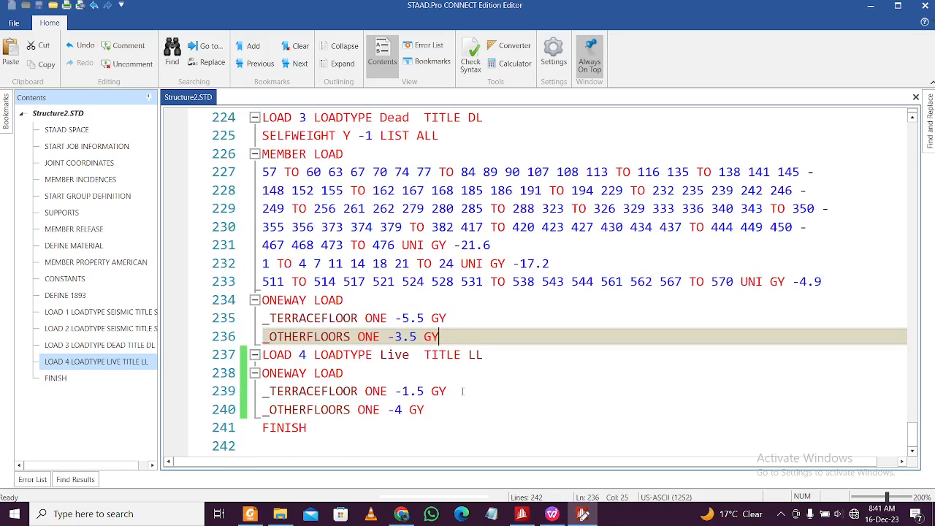
{"action": "left_click_drag", "start_coordinate": [463, 392], "coordinate": [374, 392]}
{"action": "left_click", "coordinate": [409, 409]}
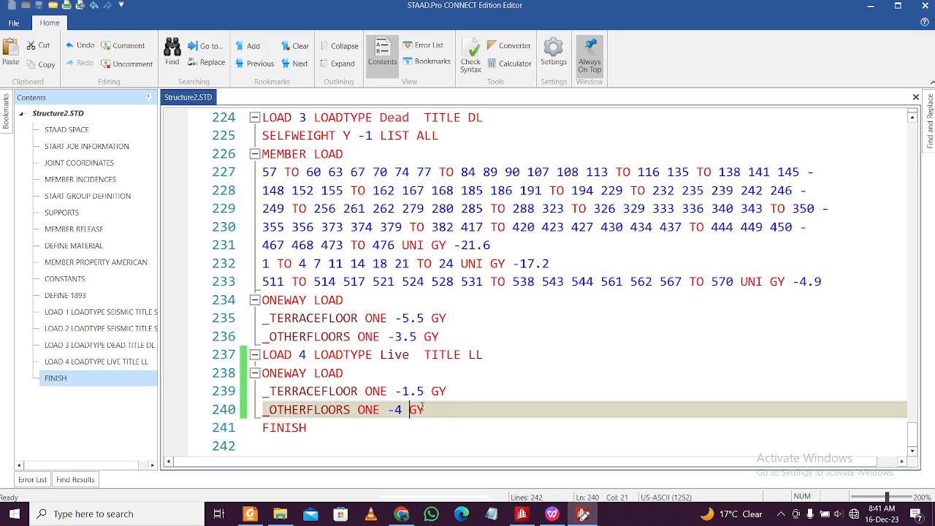
{"action": "left_click_drag", "start_coordinate": [455, 412], "coordinate": [380, 414]}
{"action": "left_click", "coordinate": [438, 319]}
{"action": "scroll", "coordinate": [439, 375], "scroll_direction": "up", "scroll_amount": 2}
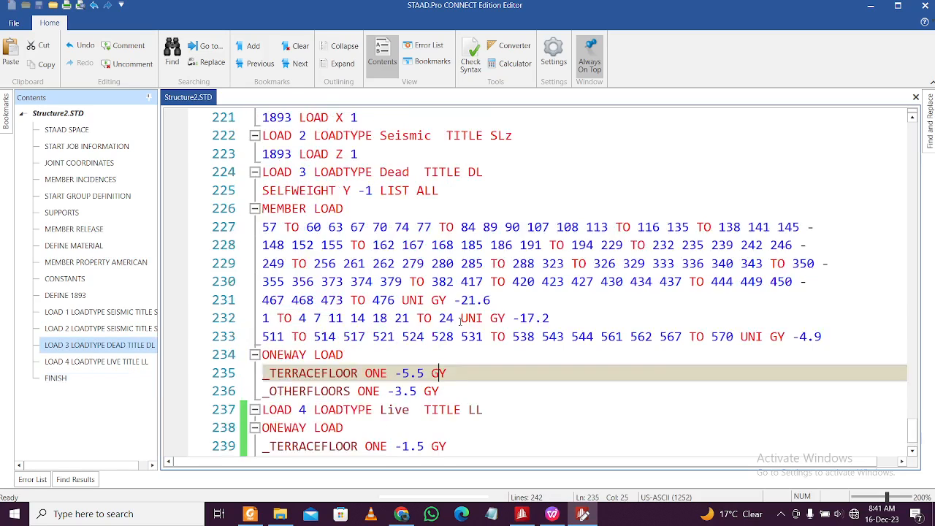
{"action": "scroll", "coordinate": [439, 374], "scroll_direction": "down", "scroll_amount": 2}
{"action": "scroll", "coordinate": [436, 367], "scroll_direction": "up", "scroll_amount": 2}
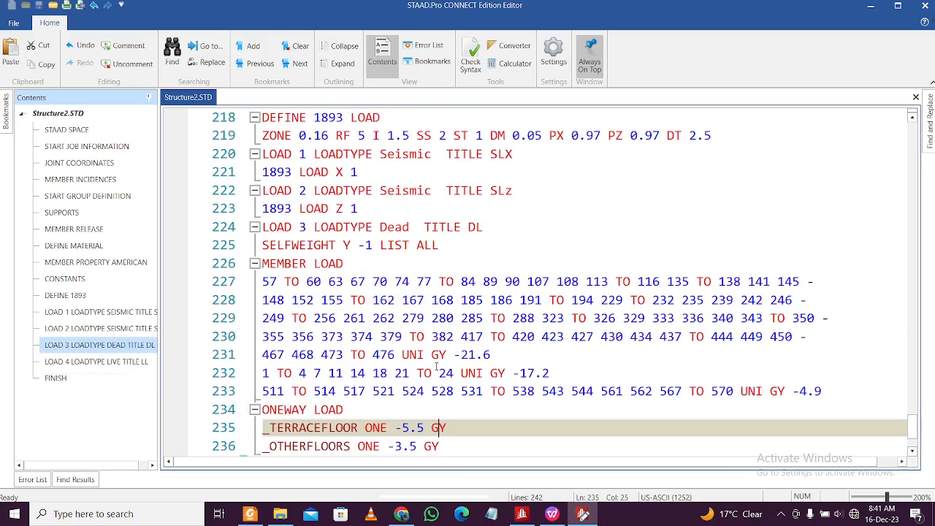
{"action": "scroll", "coordinate": [436, 367], "scroll_direction": "down", "scroll_amount": 2}
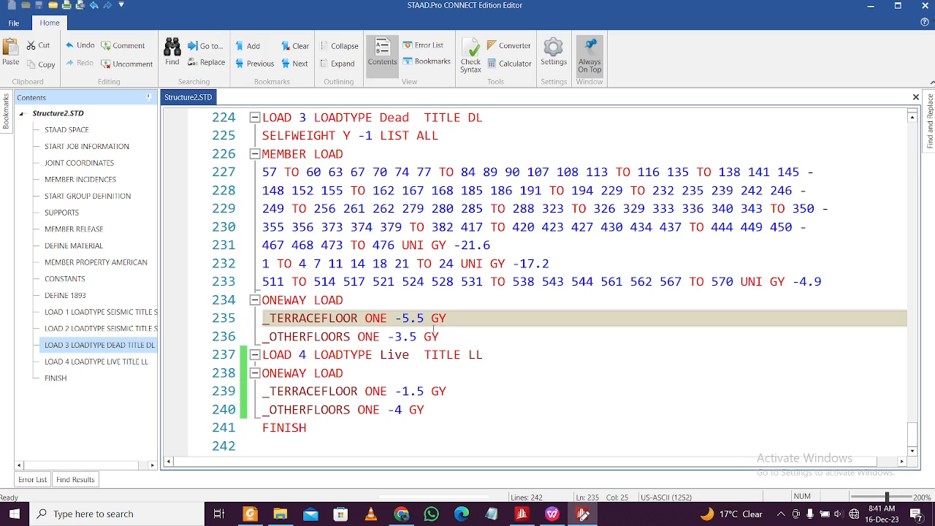
{"action": "scroll", "coordinate": [429, 331], "scroll_direction": "up", "scroll_amount": 1}
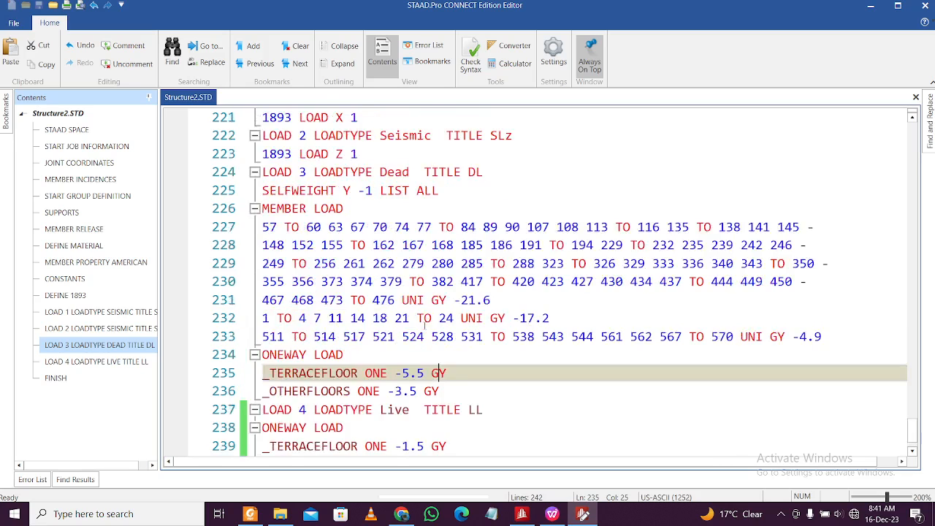
{"action": "scroll", "coordinate": [429, 331], "scroll_direction": "down", "scroll_amount": 1}
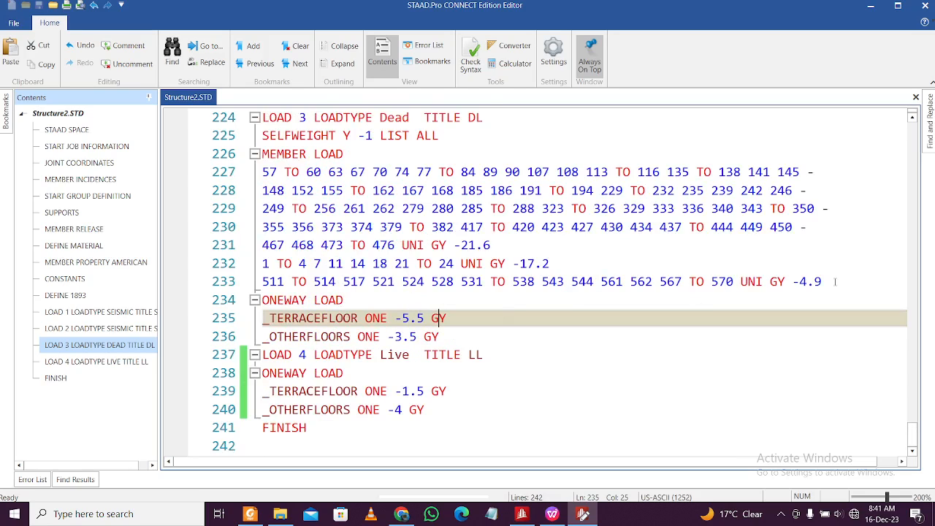
Copy the dead load case's SELFWEIGHT and MEMBER LOAD lines to below the ZONE line of the DEFINE 1893 LOAD block
{"action": "left_click_drag", "start_coordinate": [823, 282], "coordinate": [263, 247]}
{"action": "key", "text": "ctrl+c"}
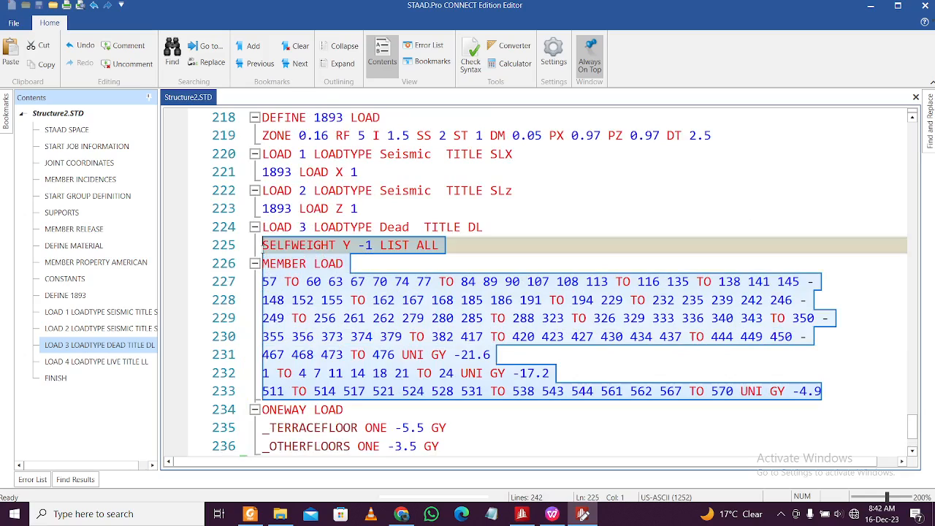
{"action": "scroll", "coordinate": [340, 307], "scroll_direction": "down", "scroll_amount": 2}
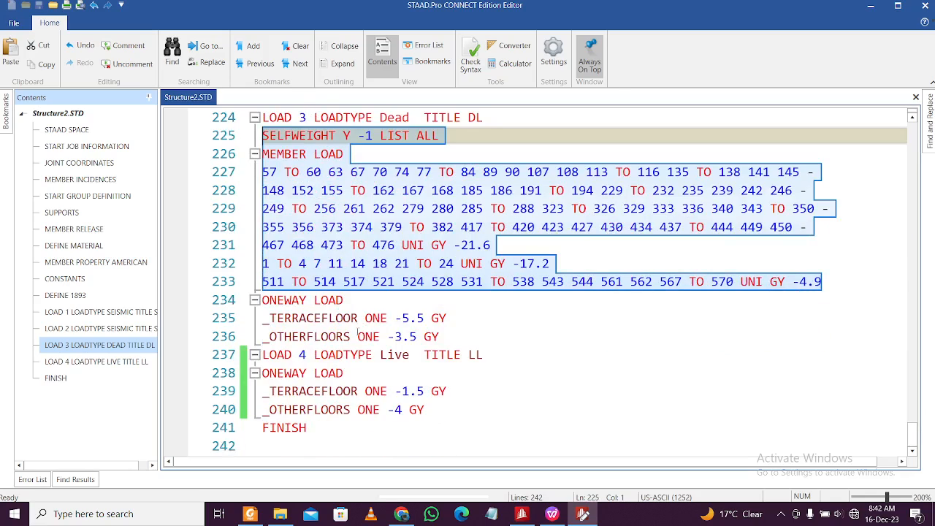
{"action": "scroll", "coordinate": [358, 335], "scroll_direction": "up", "scroll_amount": 2}
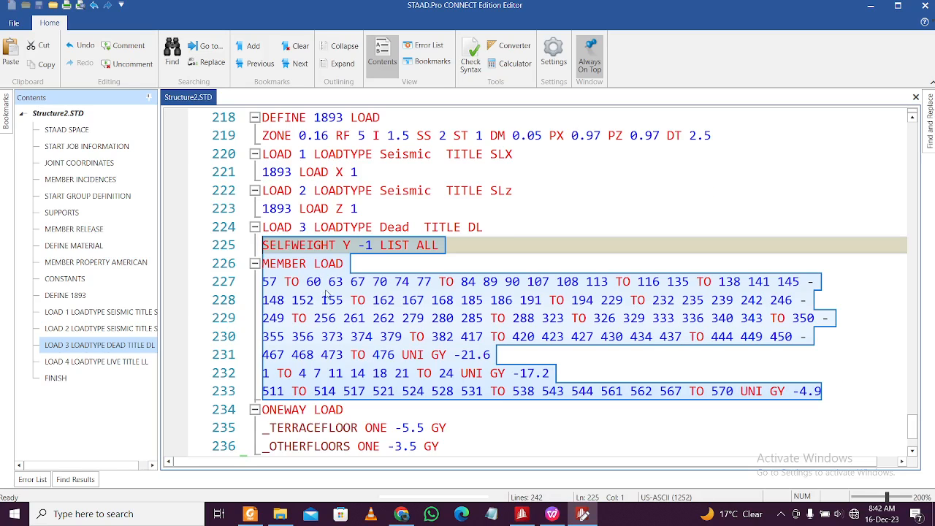
{"action": "scroll", "coordinate": [326, 295], "scroll_direction": "up", "scroll_amount": 5}
{"action": "scroll", "coordinate": [326, 291], "scroll_direction": "down", "scroll_amount": 2}
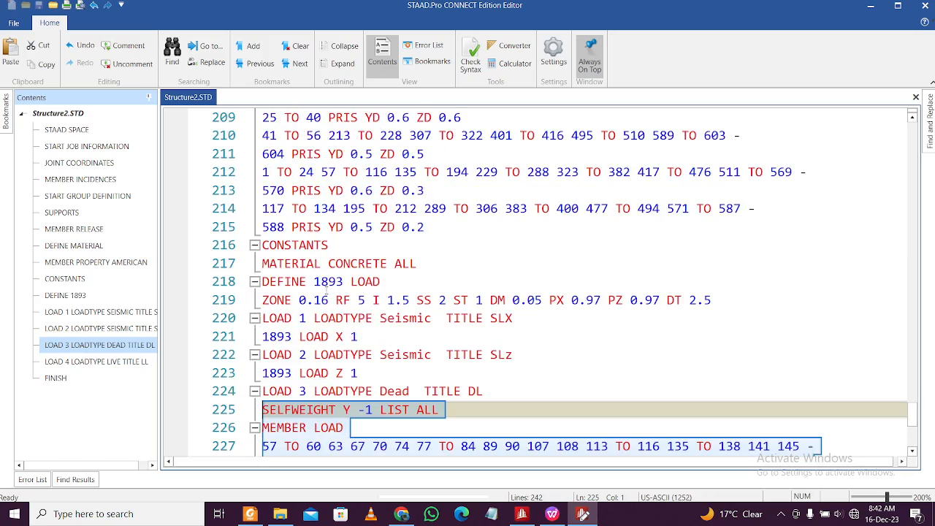
{"action": "left_click", "coordinate": [722, 298]}
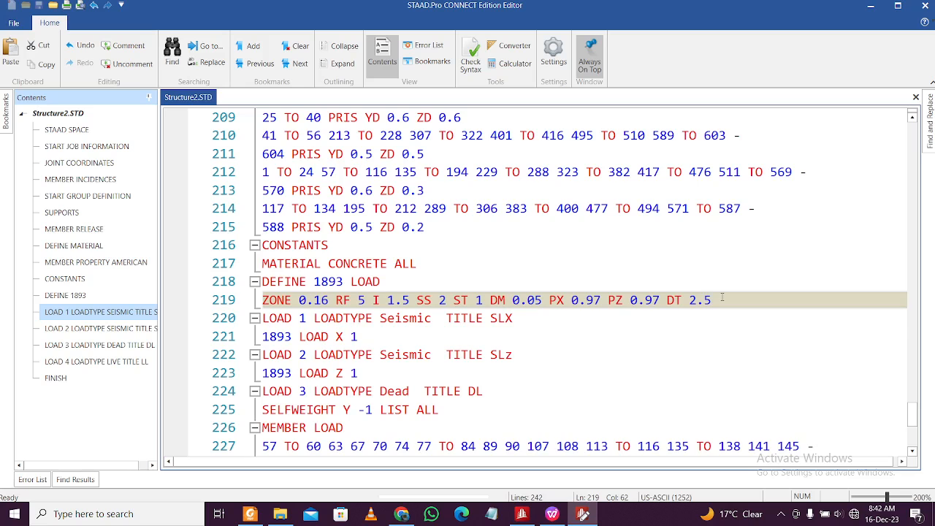
{"action": "key", "text": "Return"}
{"action": "key", "text": "ctrl+v"}
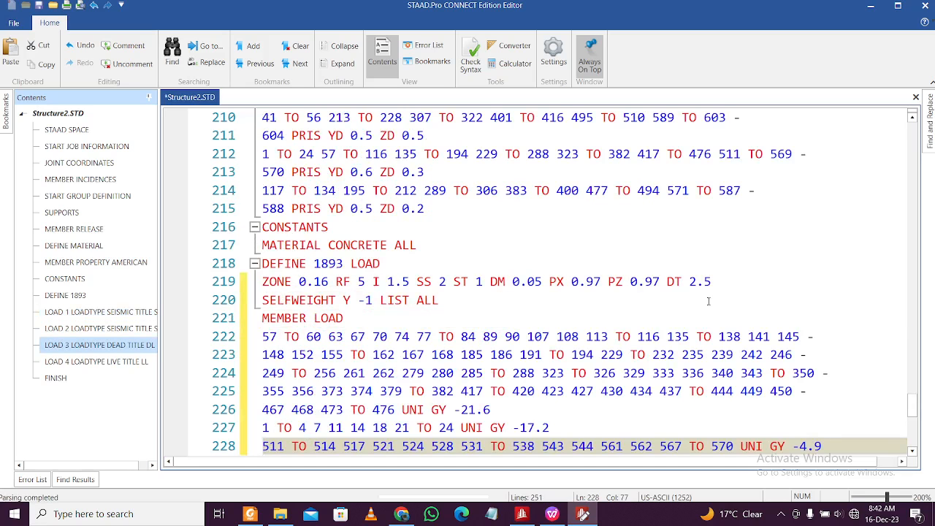
{"action": "scroll", "coordinate": [396, 303], "scroll_direction": "down", "scroll_amount": 1}
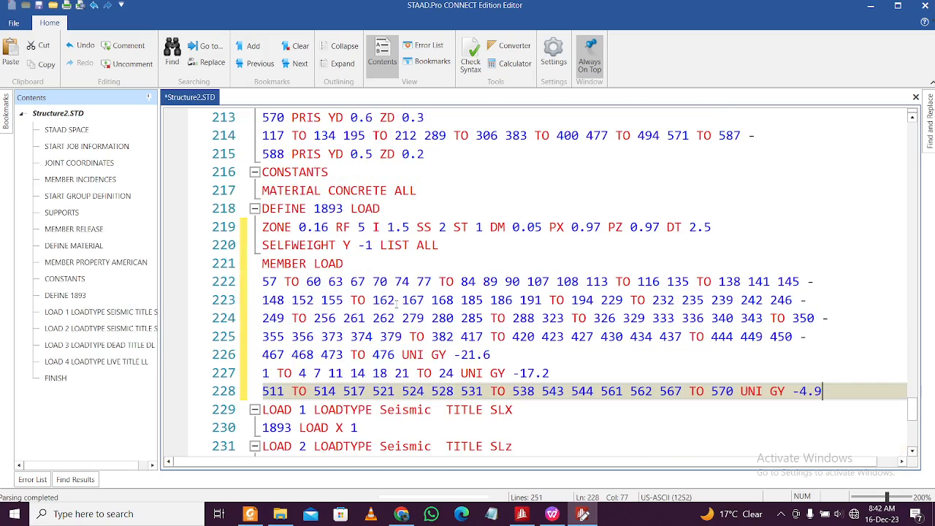
Remove the Y direction and minus sign from the copied selfweight line so it reads SELFWEIGHT 1 LIST ALL
{"action": "left_click", "coordinate": [368, 247]}
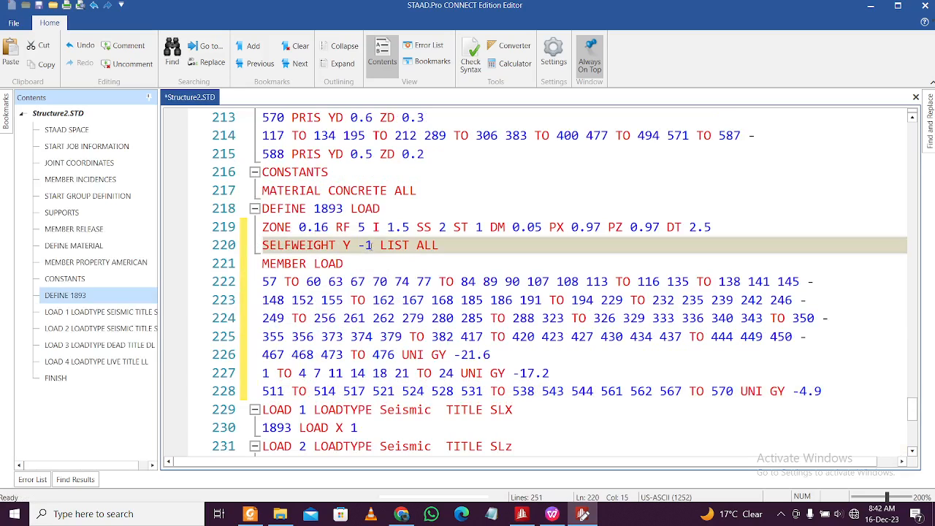
{"action": "key", "text": "BackSpace"}
{"action": "key", "text": "BackSpace"}
{"action": "key", "text": "BackSpace"}
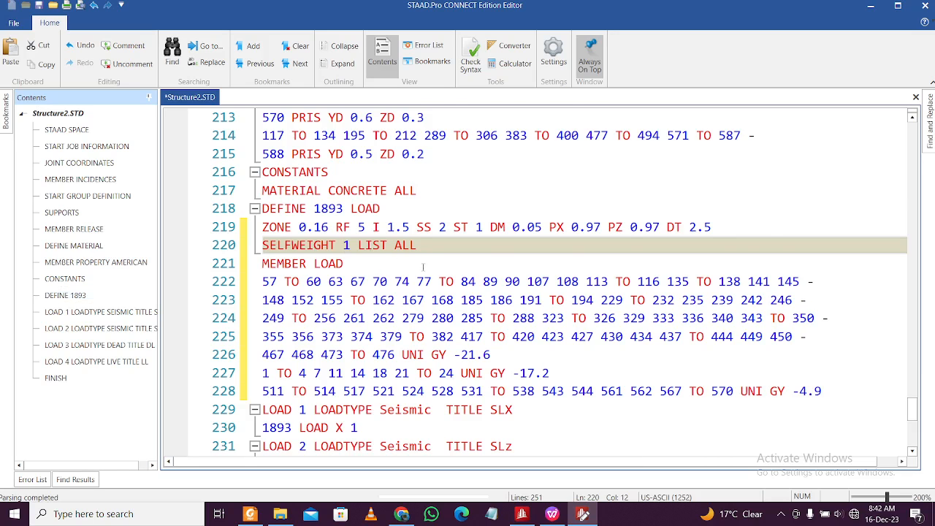
Change the copied MEMBER LOAD heading in the DEFINE 1893 block to MEMBER WEIGHT
{"action": "scroll", "coordinate": [421, 265], "scroll_direction": "down", "scroll_amount": 2}
{"action": "scroll", "coordinate": [422, 265], "scroll_direction": "up", "scroll_amount": 1}
{"action": "left_click", "coordinate": [324, 209]}
{"action": "double_click", "coordinate": [323, 209]}
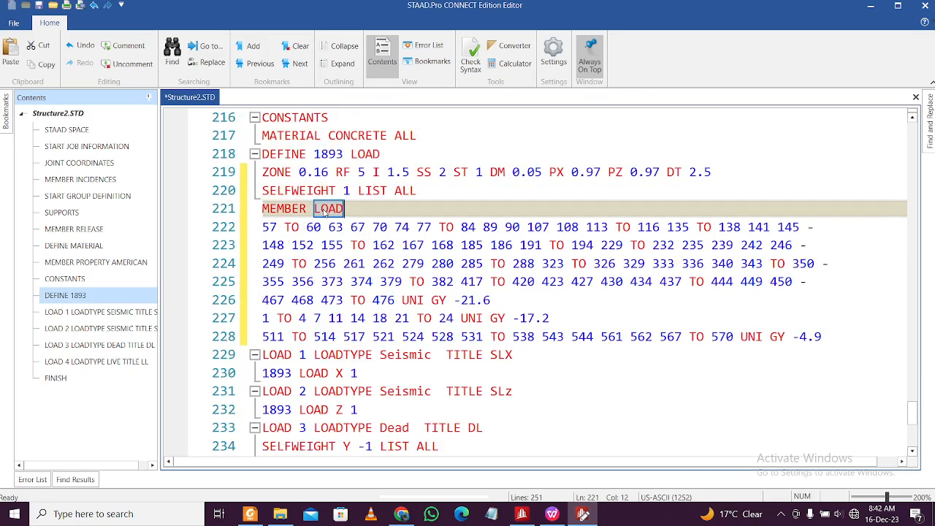
{"action": "type", "text": "wei"}
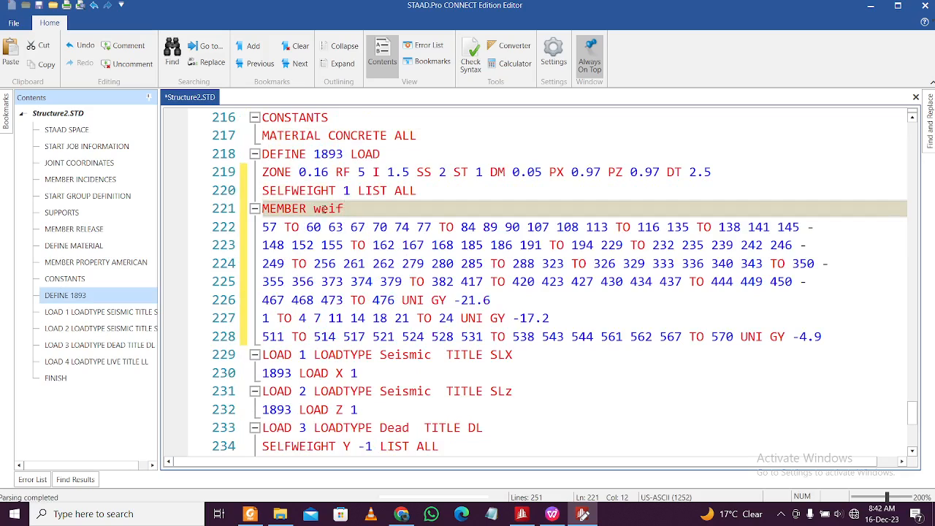
{"action": "type", "text": "gh"}
{"action": "key", "text": "BackSpace"}
{"action": "key", "text": "BackSpace"}
{"action": "key", "text": "BackSpace"}
{"action": "key", "text": "BackSpace"}
{"action": "key", "text": "BackSpace"}
{"action": "key", "text": "Caps_Lock"}
{"action": "type", "text": "WEIGHT"}
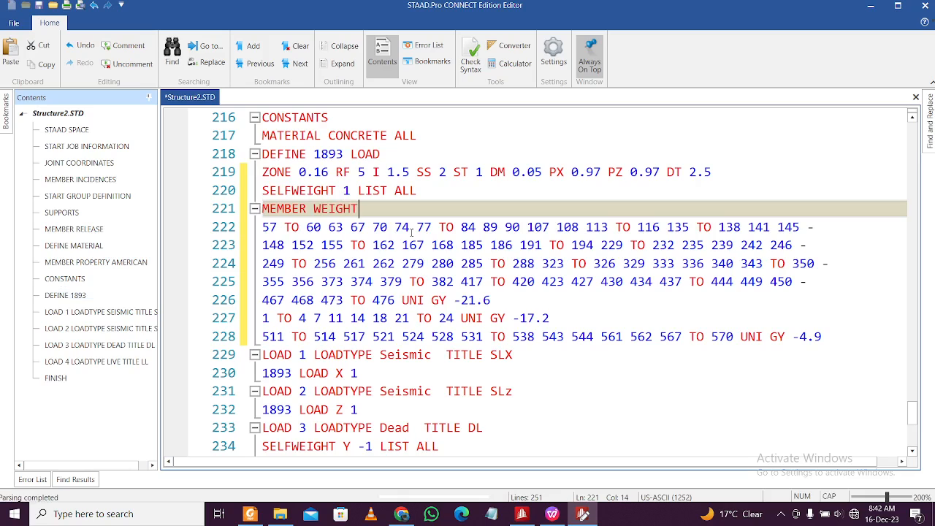
Remove GY and the minus sign from the first member weight entry so it ends in UNI 21.6
{"action": "left_click", "coordinate": [460, 262]}
{"action": "left_click", "coordinate": [463, 281]}
{"action": "left_click", "coordinate": [468, 300]}
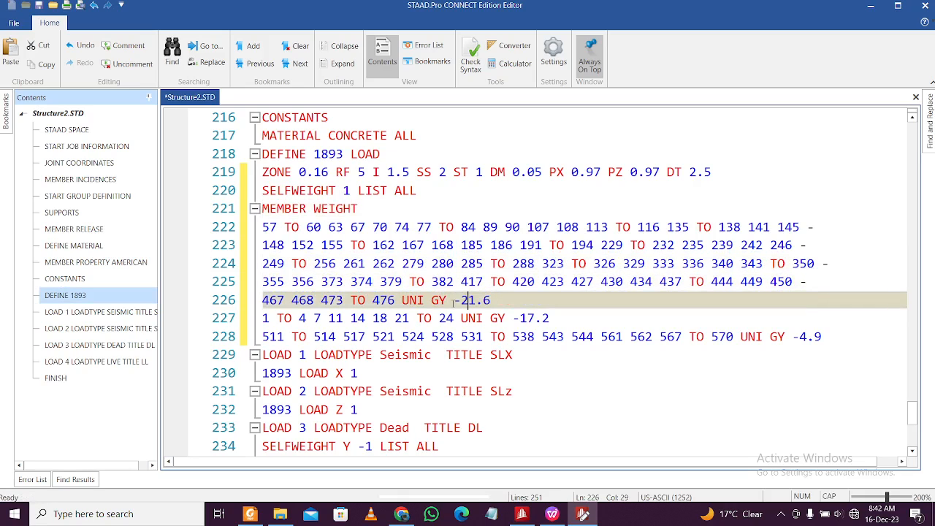
{"action": "left_click", "coordinate": [440, 305]}
{"action": "left_click", "coordinate": [463, 301]}
{"action": "key", "text": "BackSpace"}
{"action": "key", "text": "BackSpace"}
{"action": "key", "text": "BackSpace"}
{"action": "key", "text": "BackSpace"}
Strip the GY direction and minus sign from the second member weight entry, leaving UNI 17.2
{"action": "left_click", "coordinate": [521, 319]}
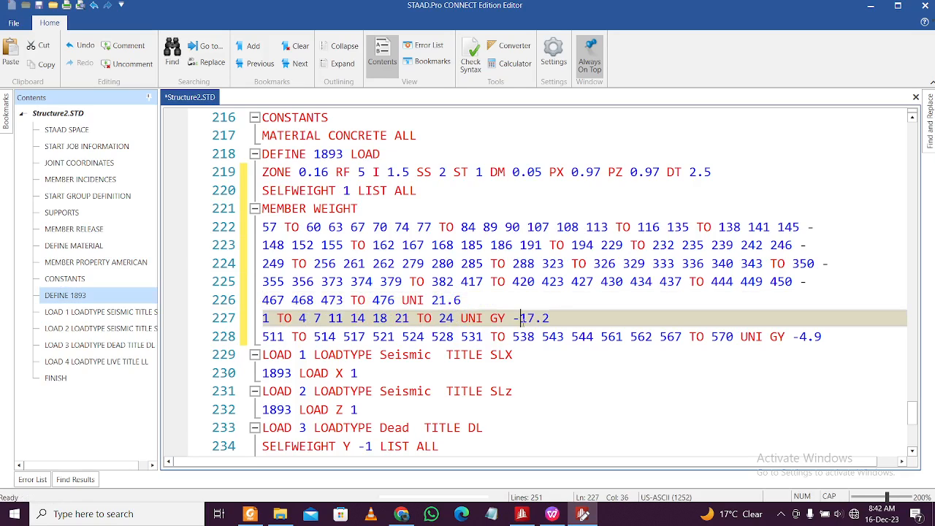
{"action": "key", "text": "BackSpace"}
{"action": "key", "text": "BackSpace"}
{"action": "key", "text": "BackSpace"}
{"action": "key", "text": "BackSpace"}
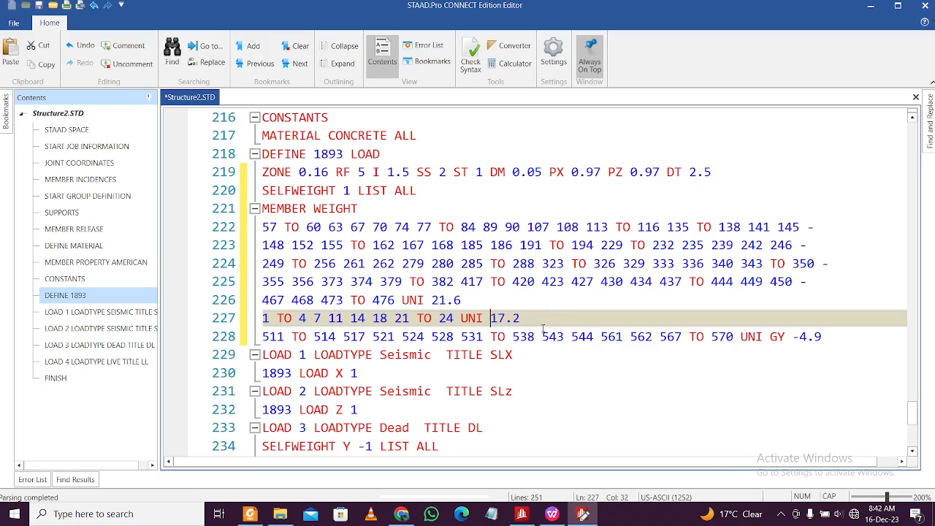
Remove GY and the minus sign from the third member weight entry in the DEFINE 1893 block, leaving UNI 4.9
{"action": "left_click", "coordinate": [799, 337]}
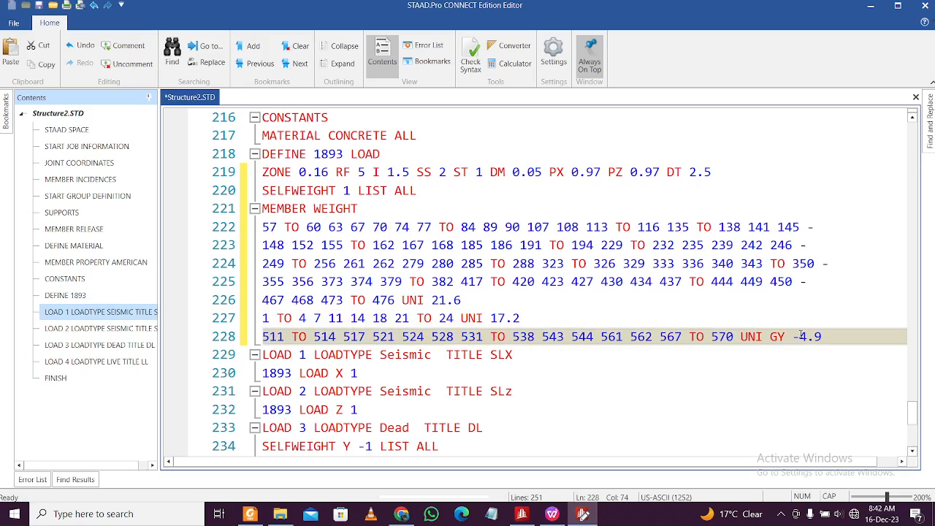
{"action": "key", "text": "BackSpace"}
{"action": "key", "text": "BackSpace"}
{"action": "key", "text": "BackSpace"}
{"action": "key", "text": "BackSpace"}
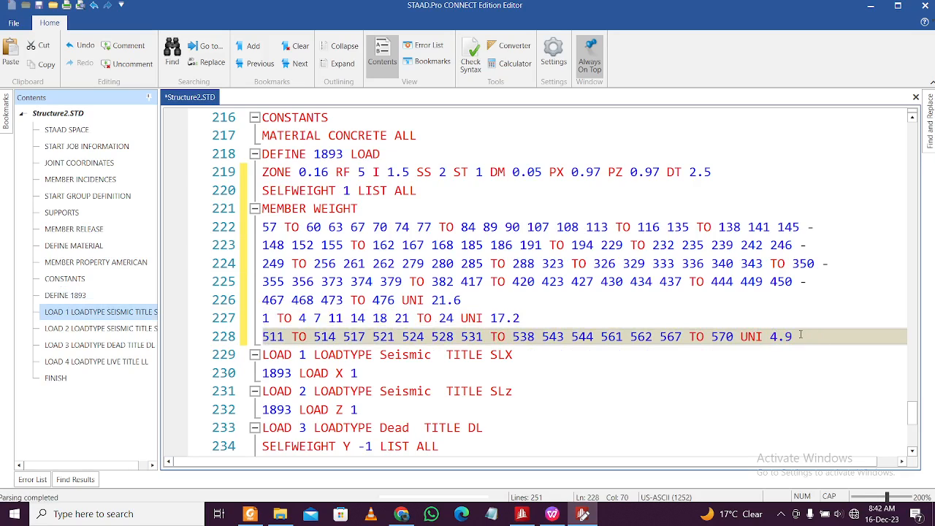
Save the edited command file and close the editor to return to the model
{"action": "scroll", "coordinate": [632, 337], "scroll_direction": "down", "scroll_amount": 1}
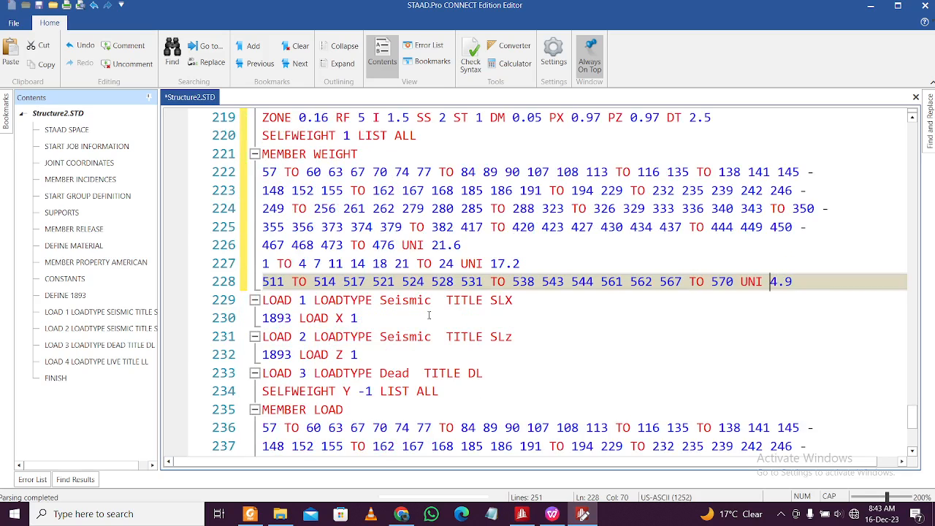
{"action": "key", "text": "ctrl+s"}
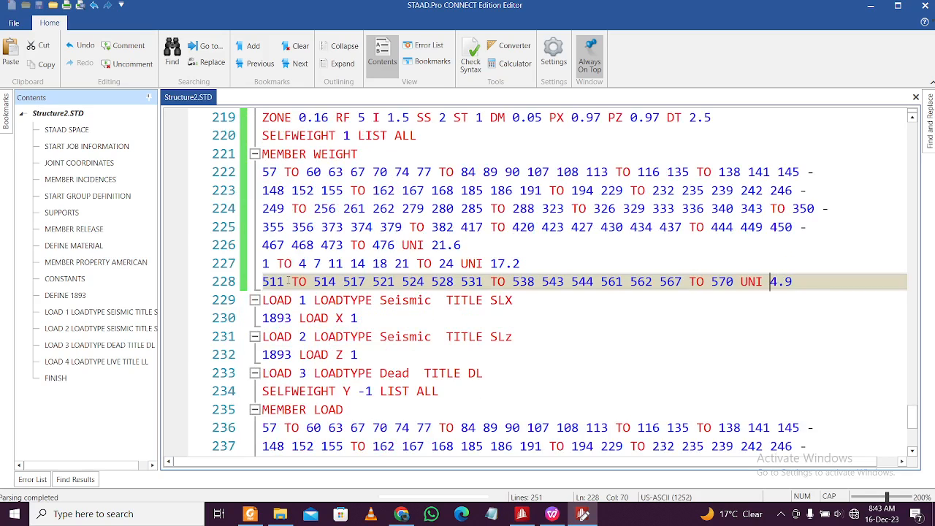
{"action": "left_click", "coordinate": [925, 5]}
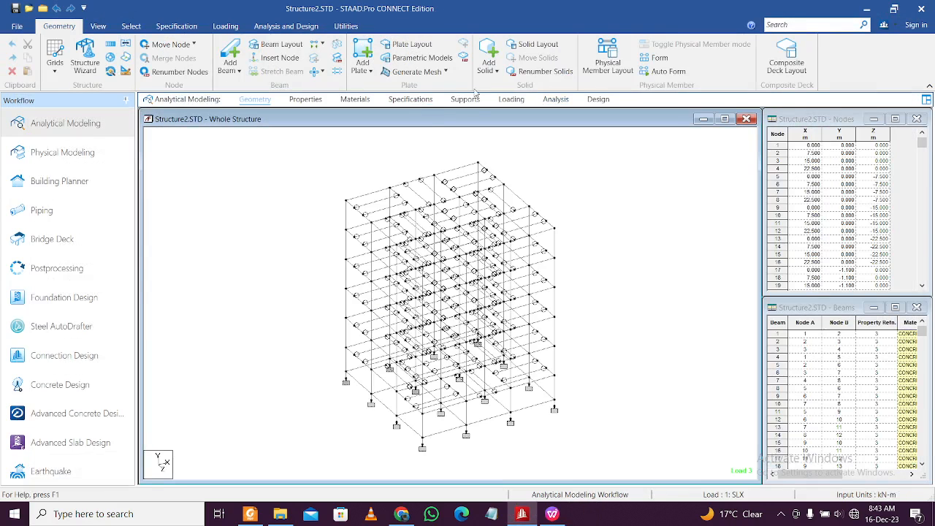
Open the model's load definitions and display the terrace and other-floor live loads of load case LL
{"action": "left_click", "coordinate": [512, 100]}
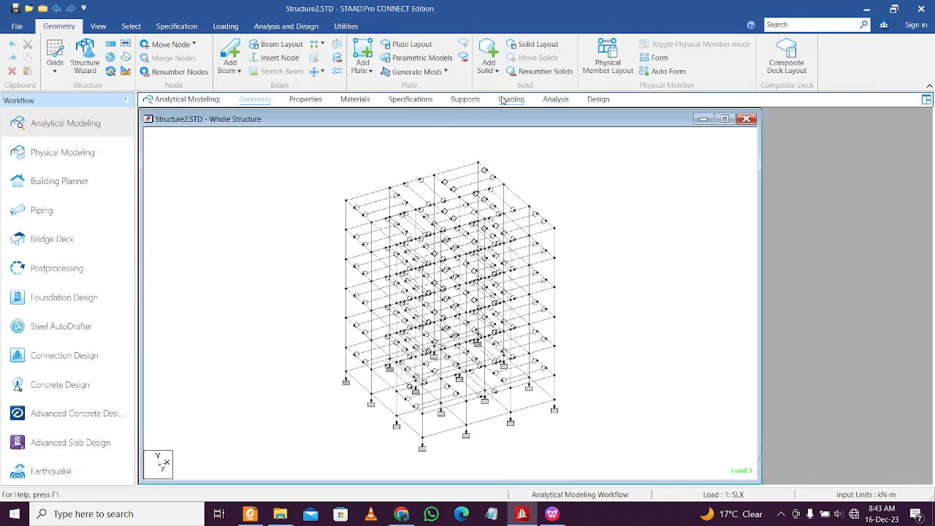
{"action": "left_click", "coordinate": [722, 141]}
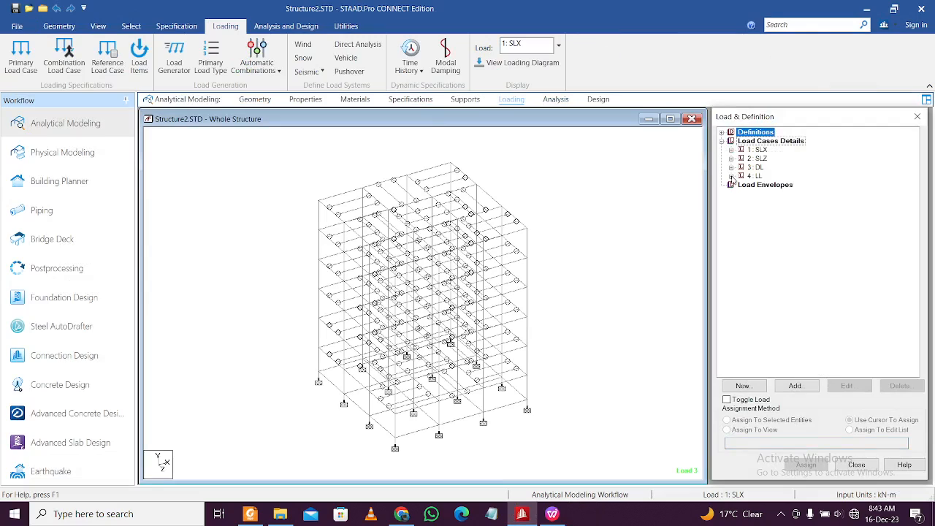
{"action": "left_click", "coordinate": [731, 176]}
{"action": "left_click", "coordinate": [788, 187]}
{"action": "left_click", "coordinate": [787, 193]}
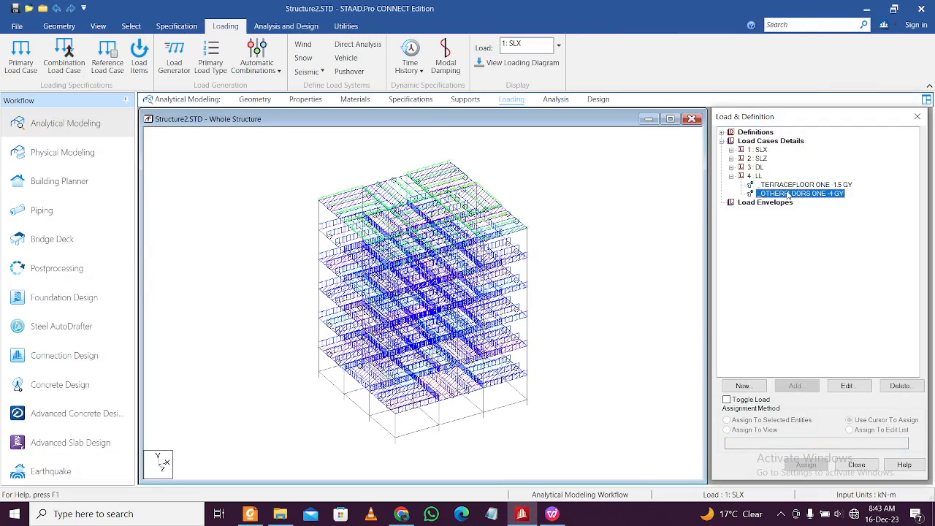
Examine the selfweight and each member weight entry of the IS 1893 seismic definition on the model
{"action": "left_click", "coordinate": [722, 132]}
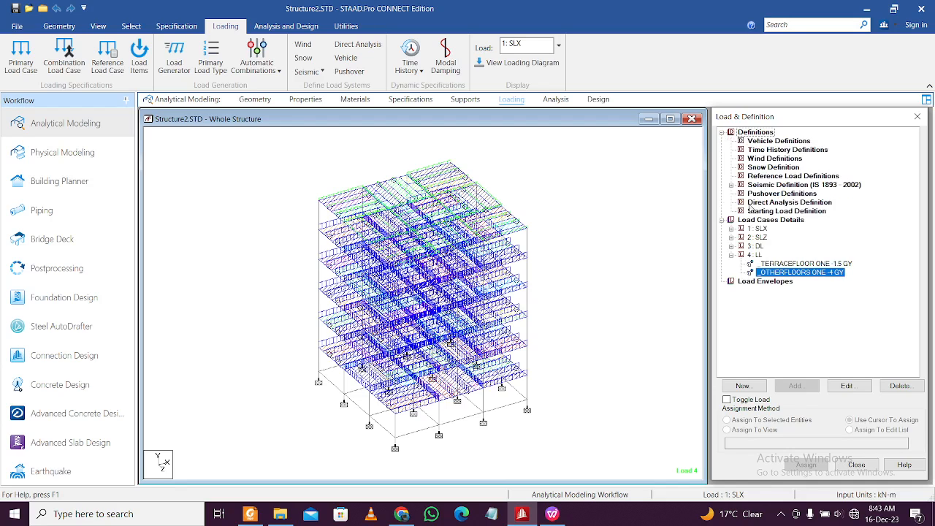
{"action": "left_click", "coordinate": [731, 185]}
{"action": "left_click", "coordinate": [741, 194]}
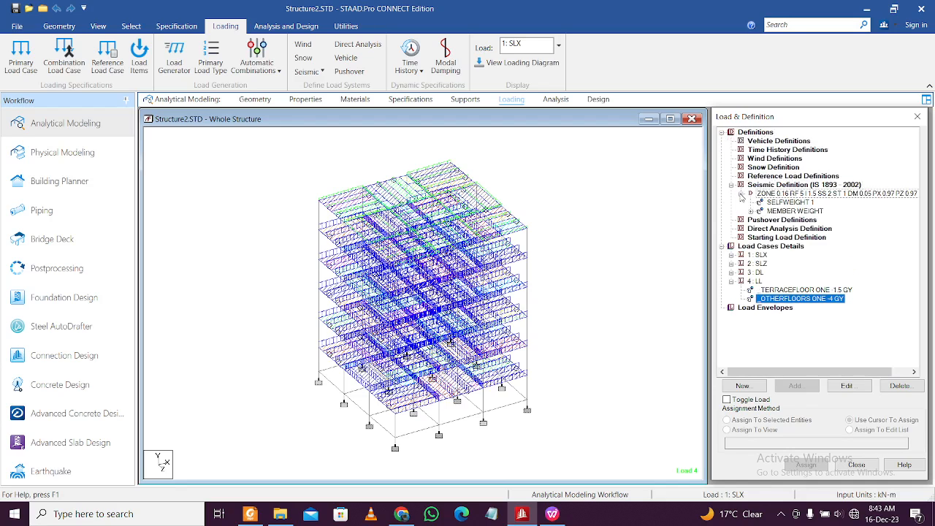
{"action": "left_click", "coordinate": [779, 204]}
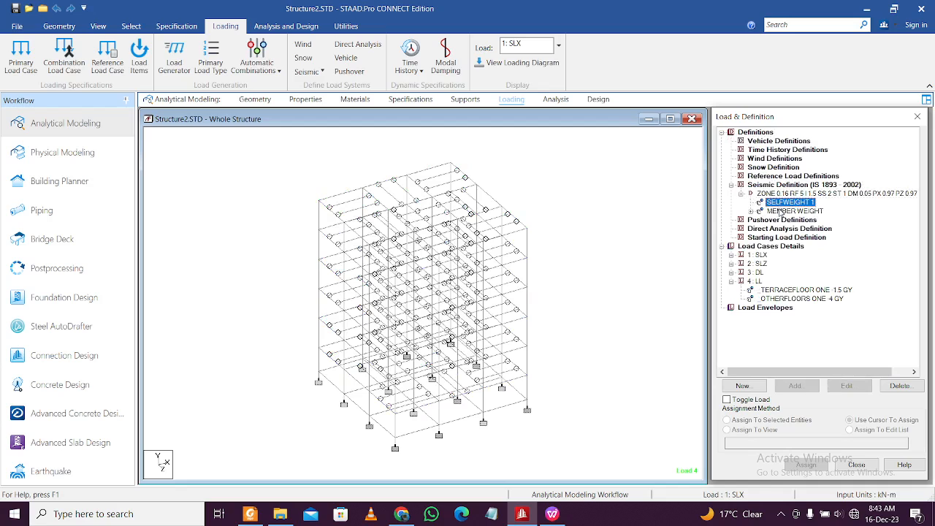
{"action": "left_click", "coordinate": [781, 212]}
{"action": "left_click", "coordinate": [751, 211]}
{"action": "left_click", "coordinate": [788, 220]}
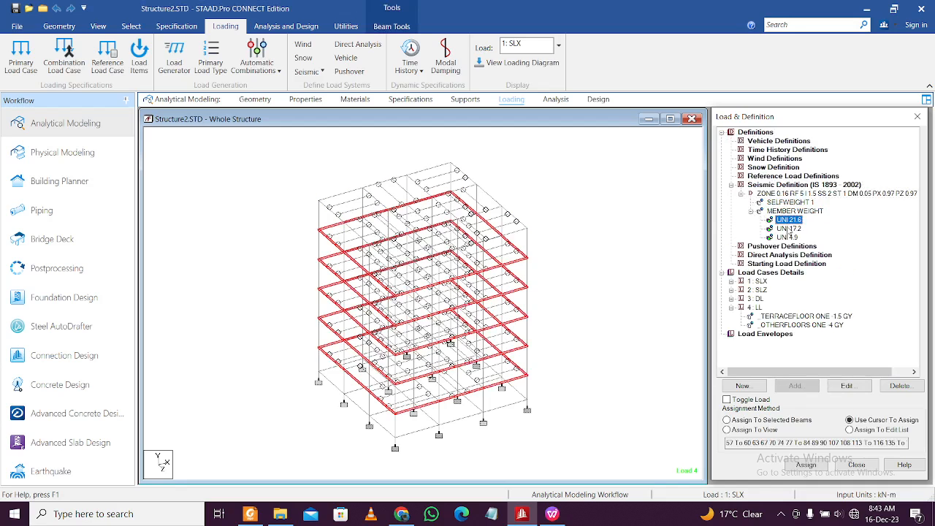
{"action": "left_click", "coordinate": [788, 229]}
{"action": "left_click", "coordinate": [788, 236]}
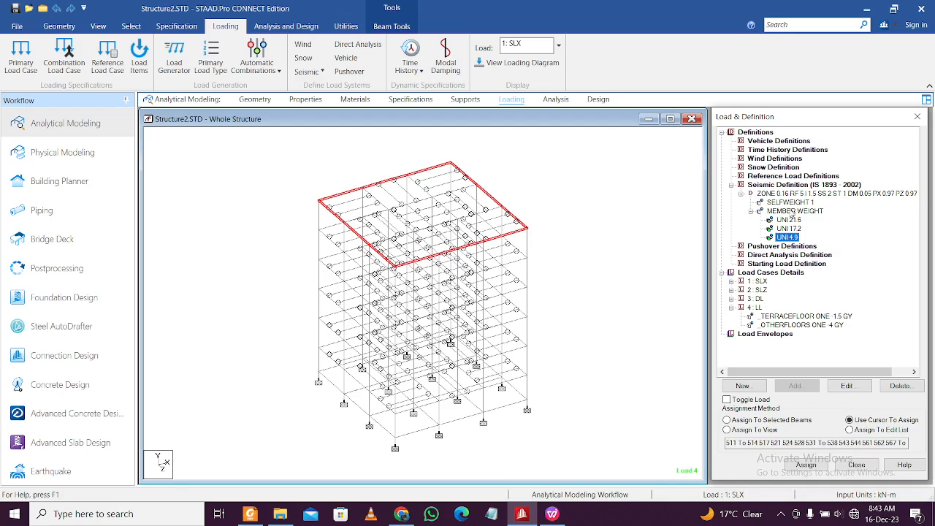
Start a new floor weight in the seismic definition, defined by member group with one way distribution
{"action": "left_click", "coordinate": [803, 185]}
{"action": "left_click", "coordinate": [799, 193]}
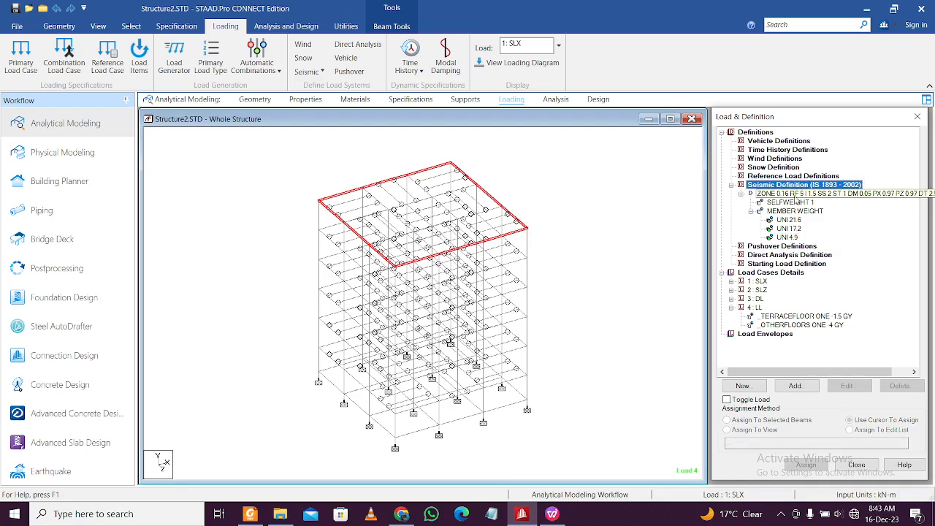
{"action": "left_click", "coordinate": [798, 388]}
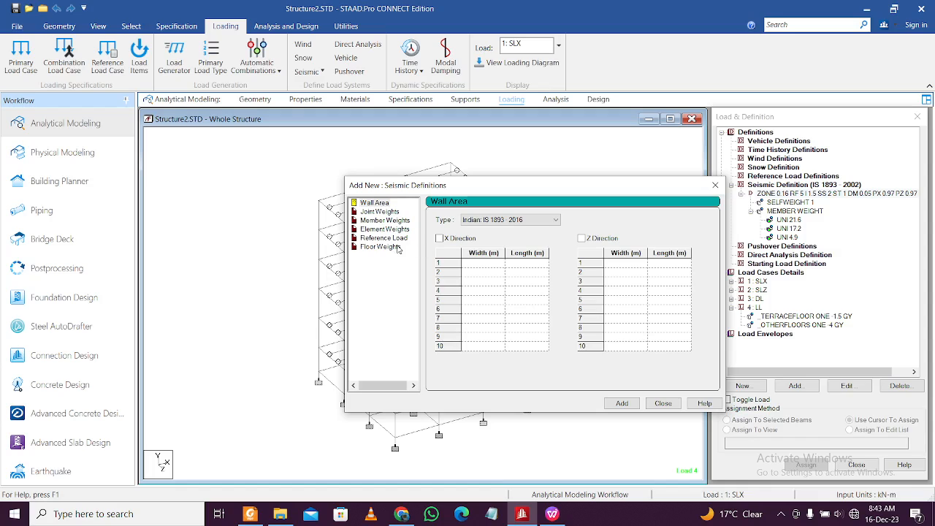
{"action": "left_click", "coordinate": [395, 249]}
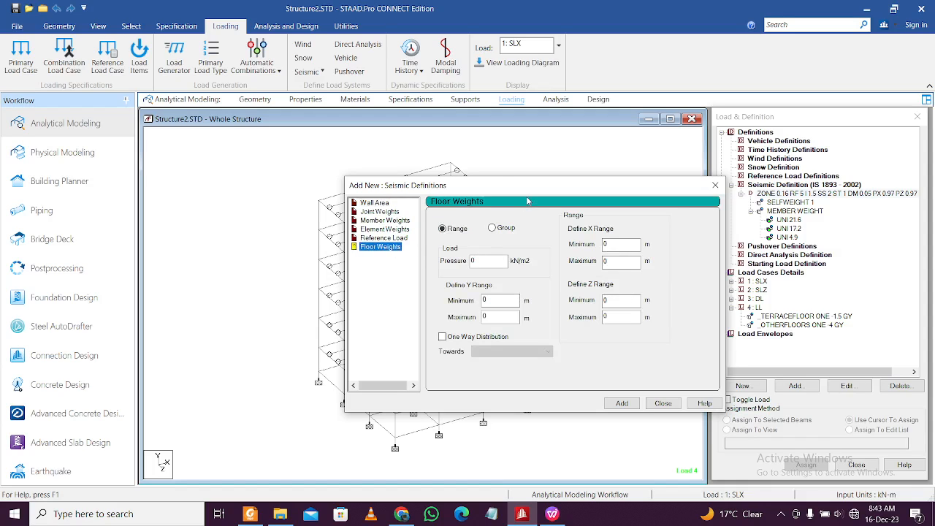
{"action": "left_click_drag", "start_coordinate": [527, 191], "coordinate": [431, 155]}
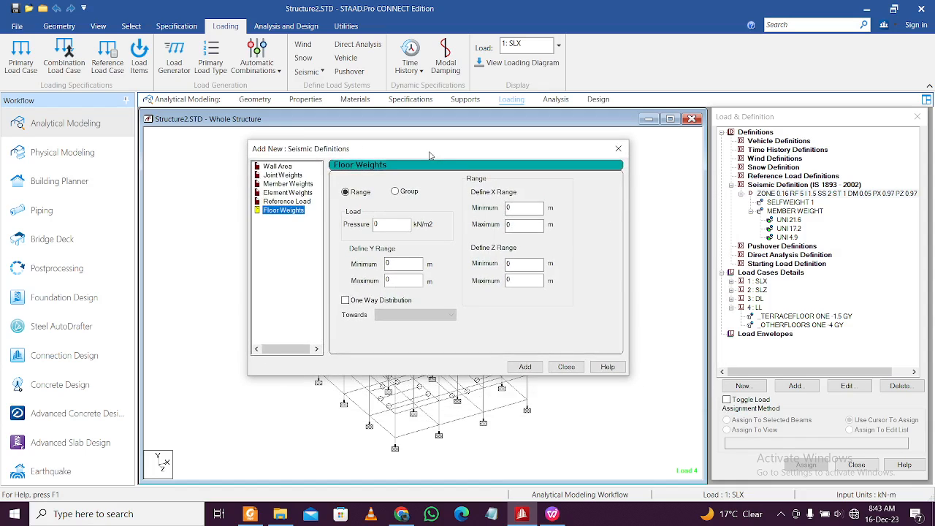
{"action": "left_click", "coordinate": [406, 193]}
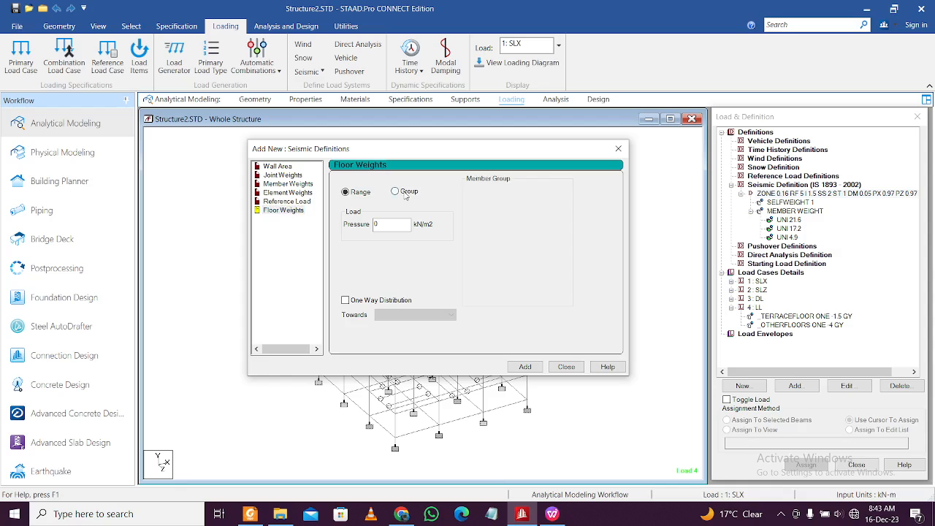
{"action": "left_click", "coordinate": [366, 303]}
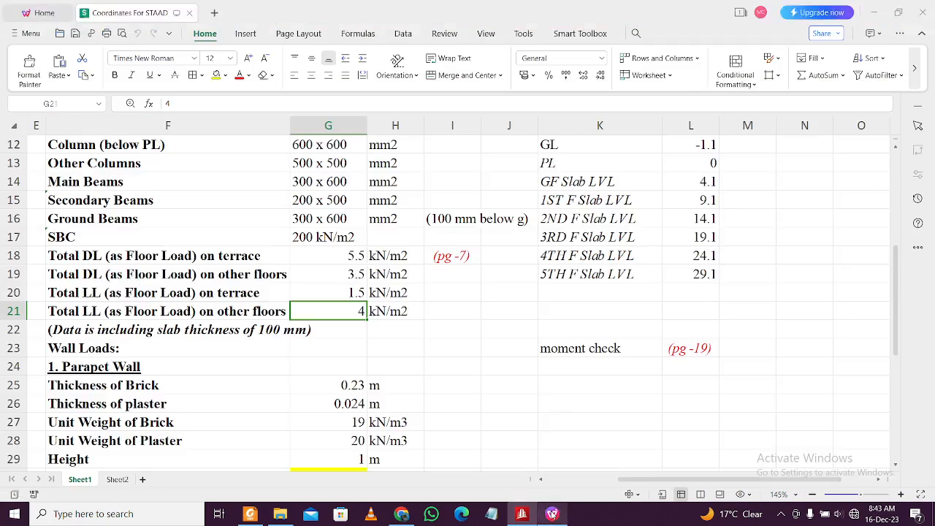
Switch to the WPS Office spreadsheet and look up the total dead load on the terrace floor
{"action": "left_click", "coordinate": [553, 514]}
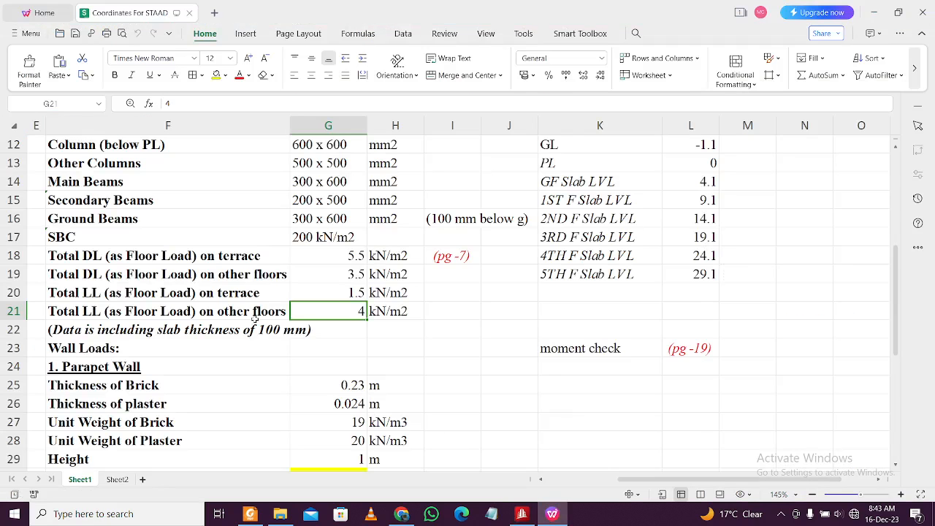
{"action": "left_click", "coordinate": [342, 261]}
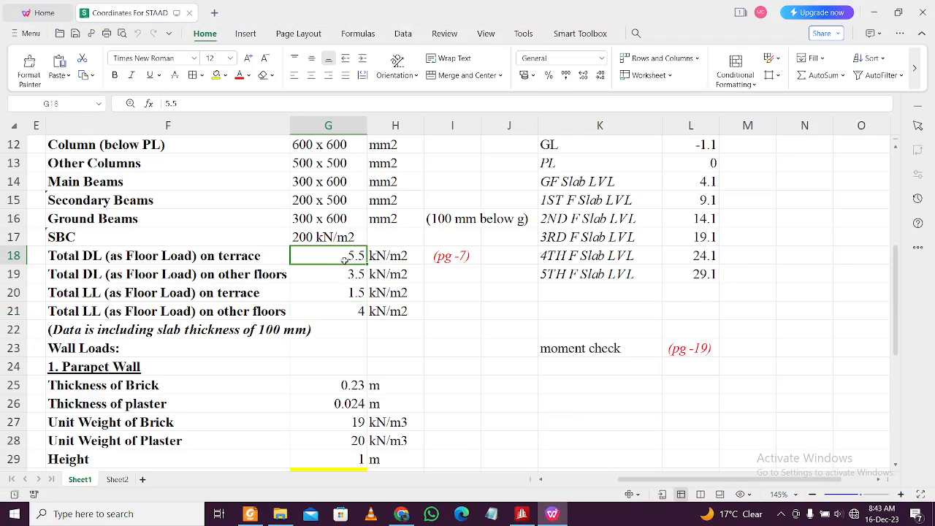
{"action": "mouse_move", "coordinate": [557, 517]}
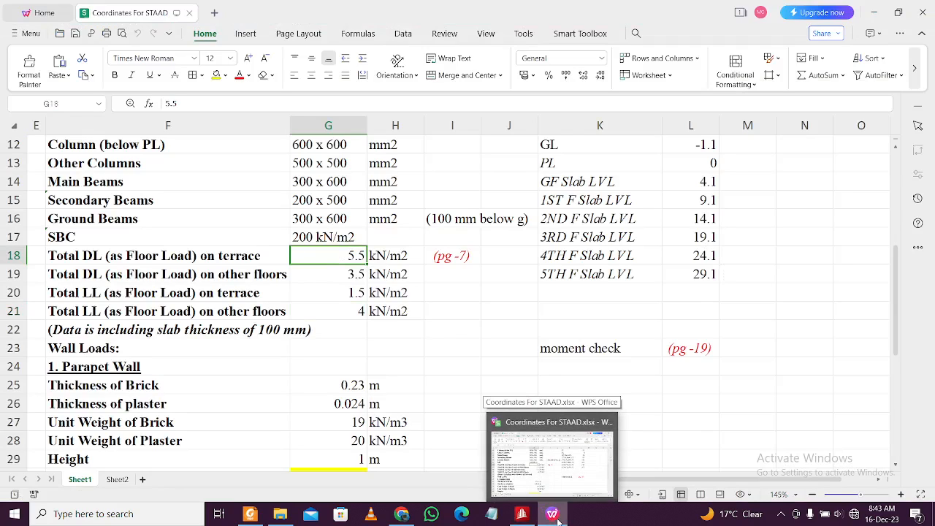
{"action": "left_click", "coordinate": [553, 514]}
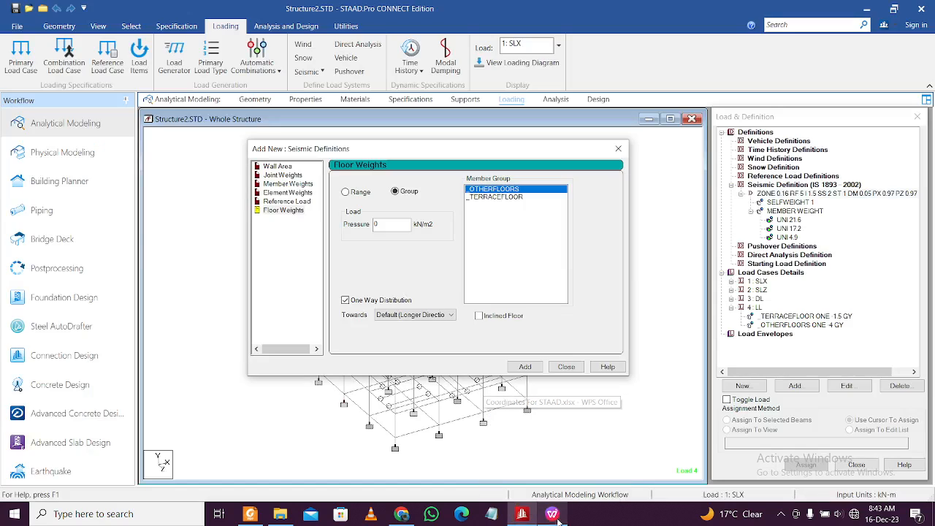
Add a floor weight of 5.5 kN/m2 for the _TERRACEFLOOR group to the seismic definition and close the dialog
{"action": "left_click", "coordinate": [496, 197]}
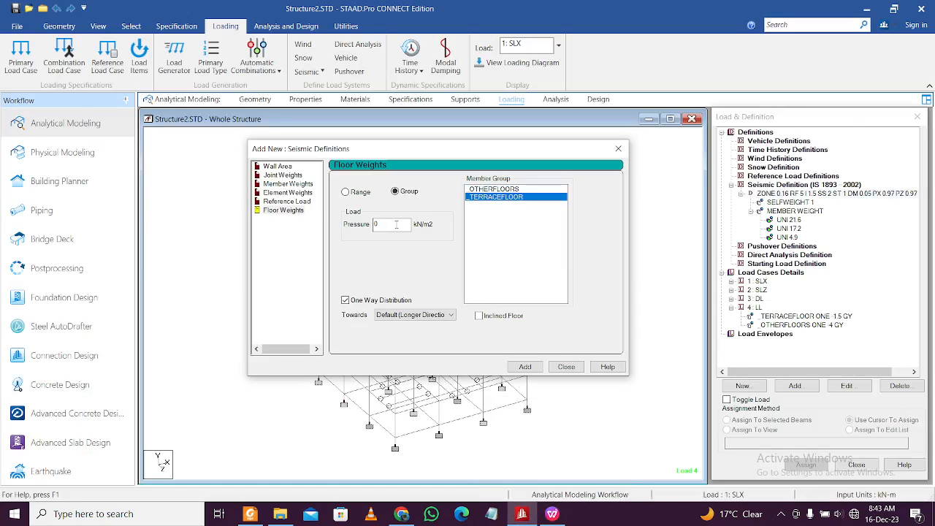
{"action": "left_click_drag", "start_coordinate": [396, 225], "coordinate": [264, 221]}
{"action": "type", "text": "5.5"}
{"action": "left_click", "coordinate": [523, 367]}
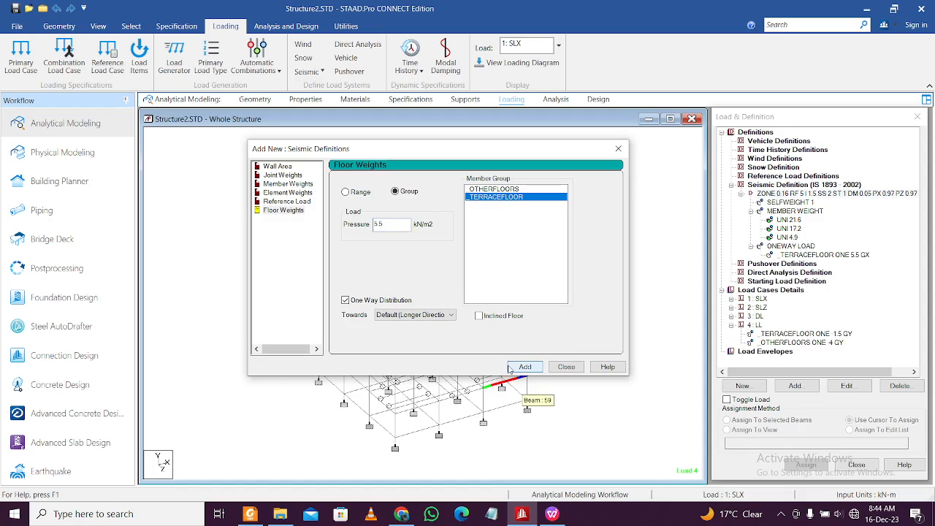
{"action": "left_click", "coordinate": [566, 367]}
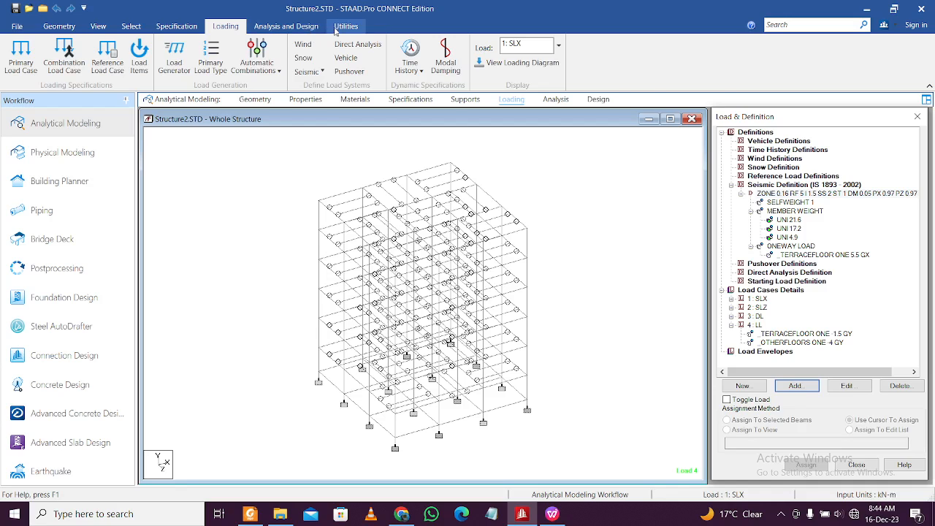
Save the modified structure and open its command file in the editor at a readable text size
{"action": "left_click", "coordinate": [346, 28]}
{"action": "left_click", "coordinate": [319, 55]}
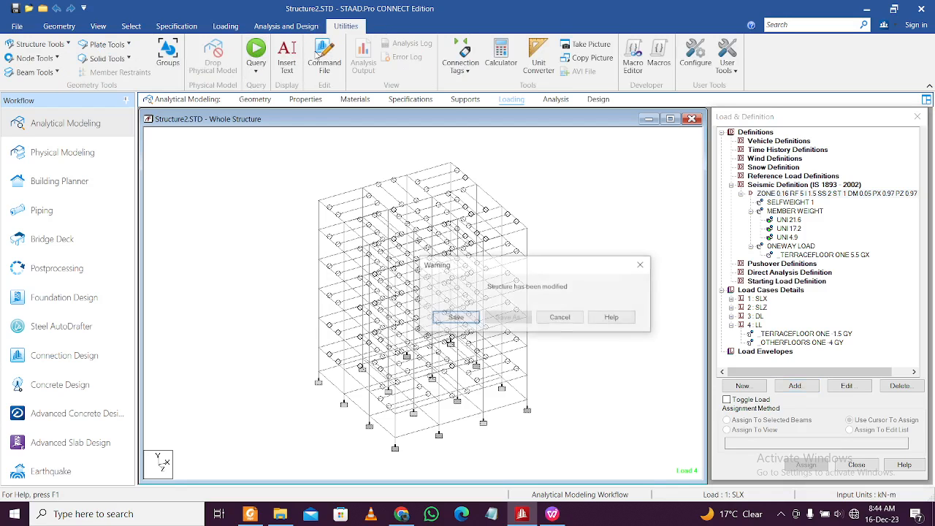
{"action": "left_click", "coordinate": [456, 319]}
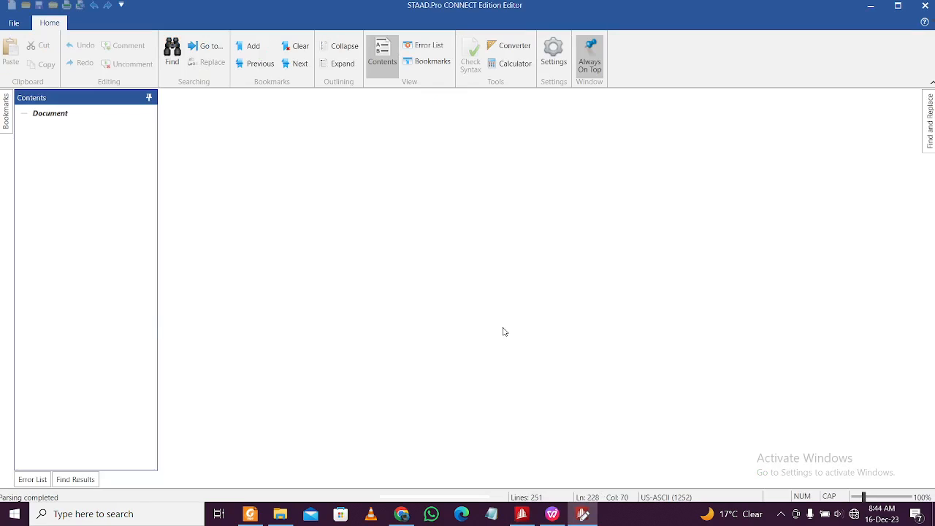
{"action": "scroll", "coordinate": [410, 343], "scroll_direction": "up", "scroll_amount": 10, "text": "ctrl"}
{"action": "scroll", "coordinate": [413, 340], "scroll_direction": "down", "scroll_amount": 3, "text": "ctrl"}
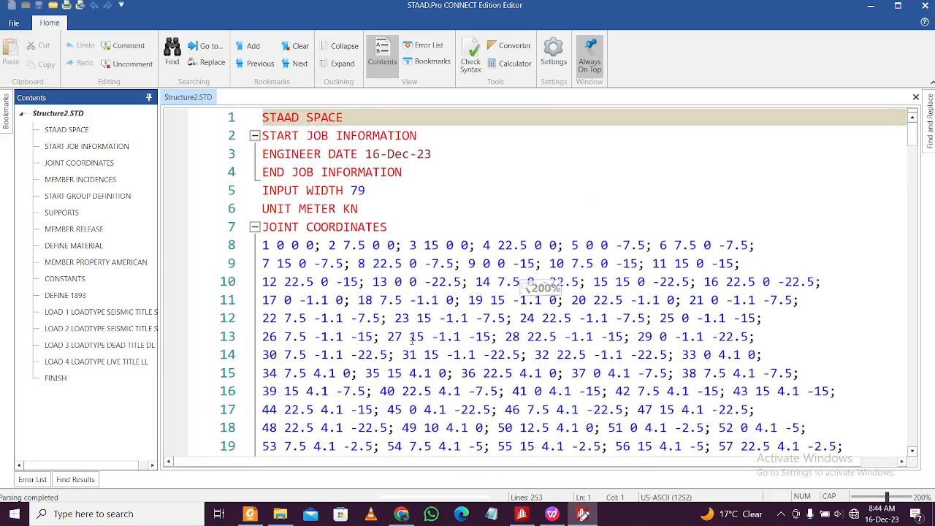
Locate the ONEWAY LOAD entry for the terrace floor in the DEFINE 1893 block of the command file
{"action": "scroll", "coordinate": [412, 341], "scroll_direction": "down", "scroll_amount": 15}
{"action": "scroll", "coordinate": [411, 338], "scroll_direction": "down", "scroll_amount": 20}
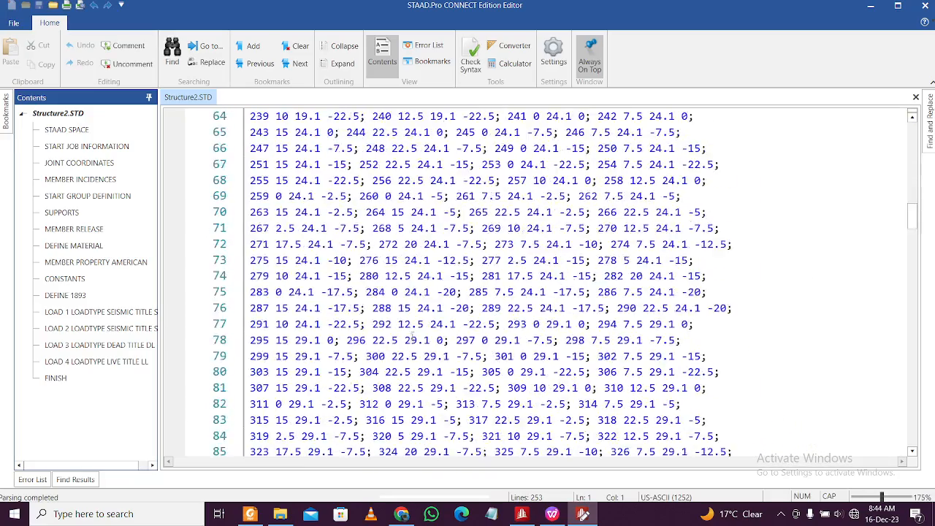
{"action": "scroll", "coordinate": [413, 331], "scroll_direction": "down", "scroll_amount": 16}
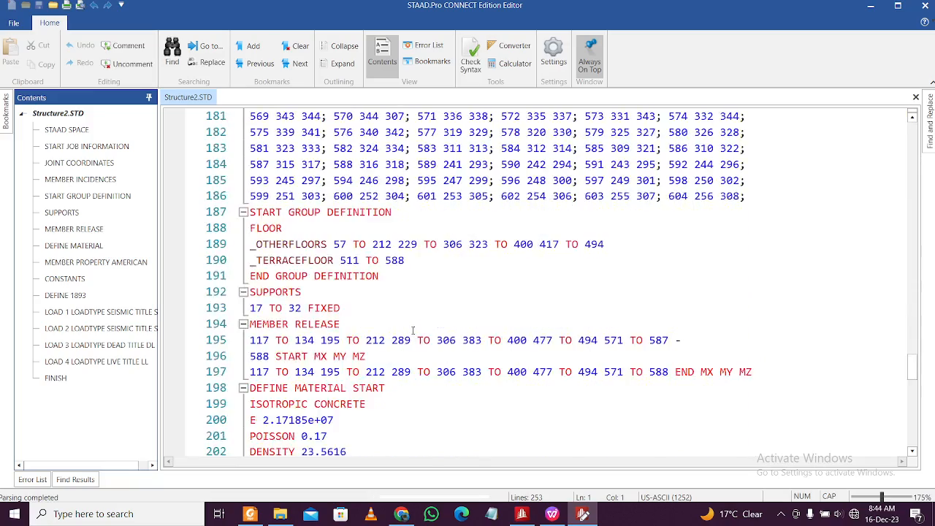
{"action": "scroll", "coordinate": [377, 325], "scroll_direction": "up", "scroll_amount": 1}
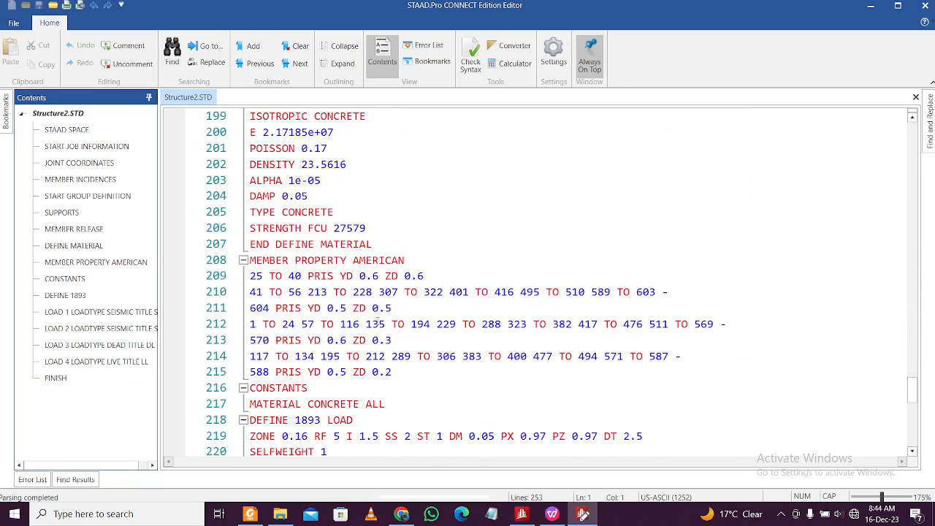
{"action": "scroll", "coordinate": [376, 314], "scroll_direction": "down", "scroll_amount": 2}
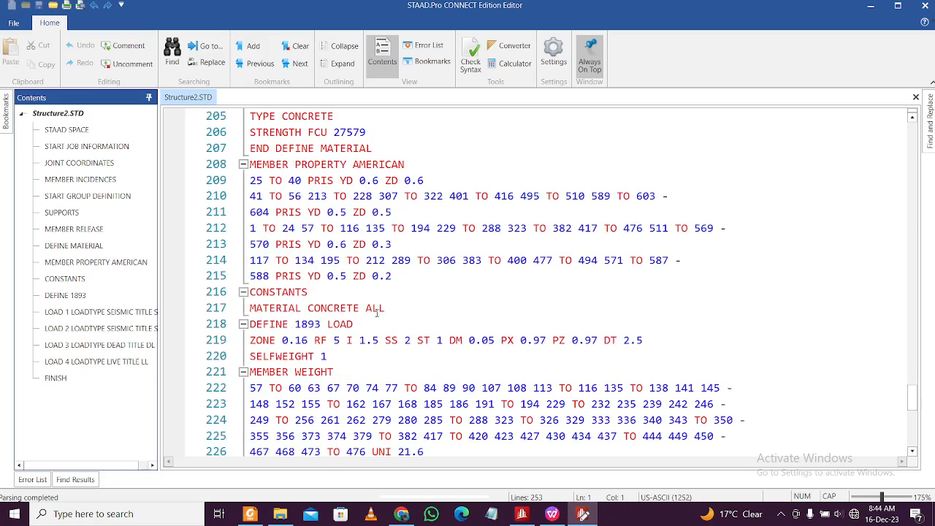
{"action": "scroll", "coordinate": [377, 312], "scroll_direction": "down", "scroll_amount": 1}
{"action": "scroll", "coordinate": [377, 313], "scroll_direction": "down", "scroll_amount": 4}
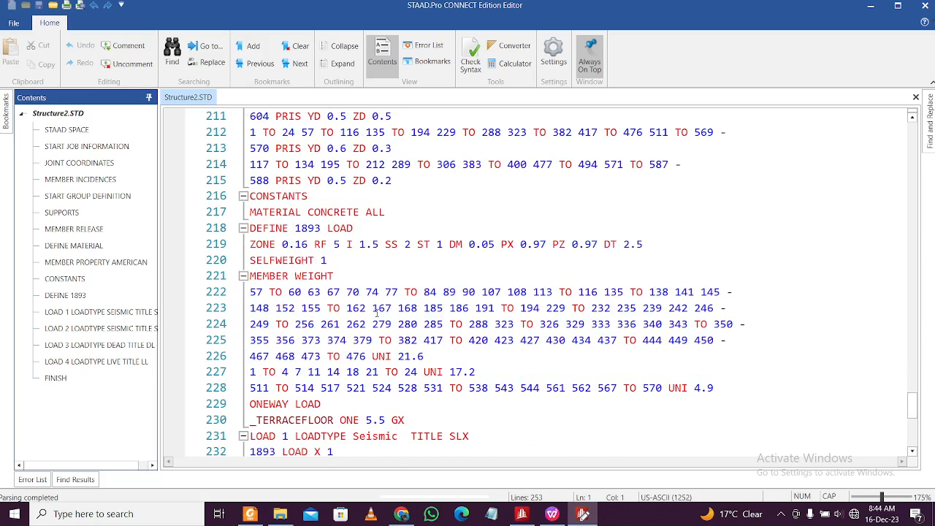
{"action": "scroll", "coordinate": [368, 310], "scroll_direction": "up", "scroll_amount": 1, "text": "ctrl"}
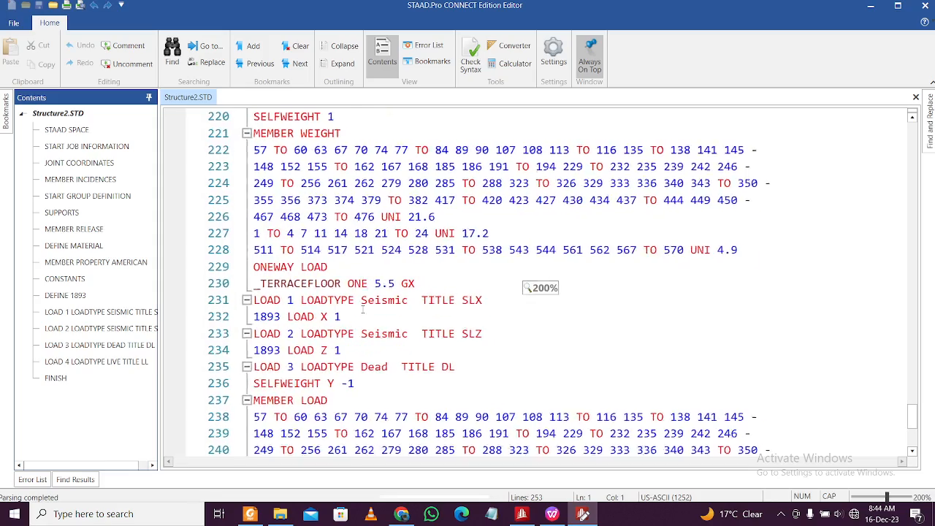
Review the DEFINE 1893 parameters and insert an empty line below the seismic _TERRACEFLOOR entry in the ONEWAY LOAD block
{"action": "scroll", "coordinate": [377, 296], "scroll_direction": "up", "scroll_amount": 2}
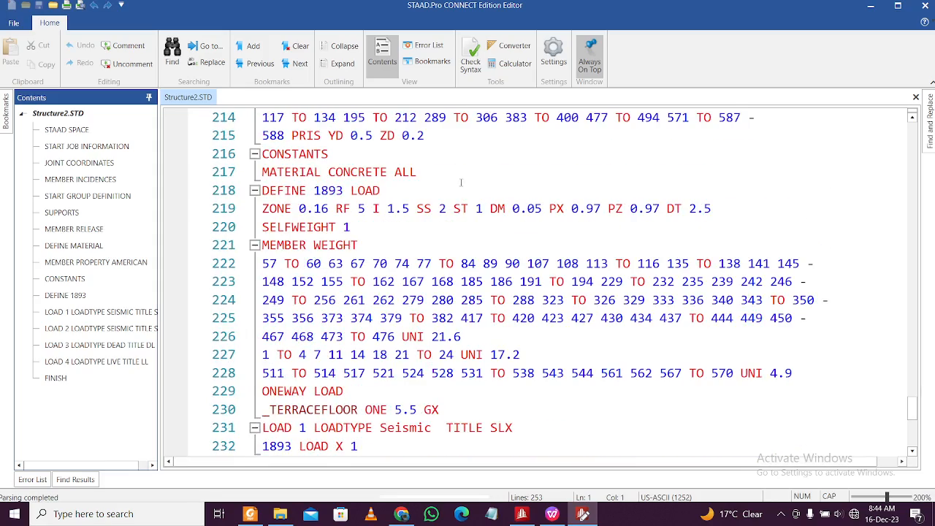
{"action": "left_click_drag", "start_coordinate": [262, 209], "coordinate": [550, 208]}
{"action": "left_click_drag", "start_coordinate": [711, 208], "coordinate": [587, 209]}
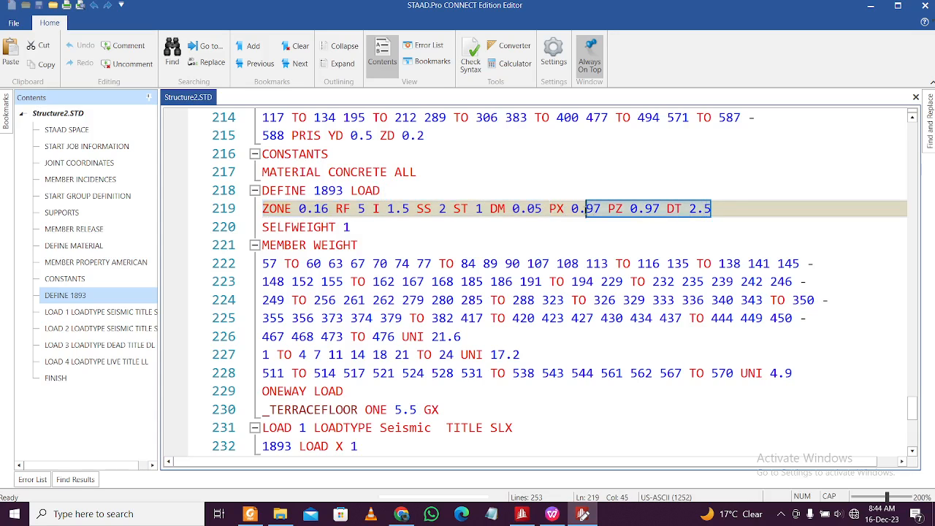
{"action": "scroll", "coordinate": [459, 264], "scroll_direction": "down", "scroll_amount": 1}
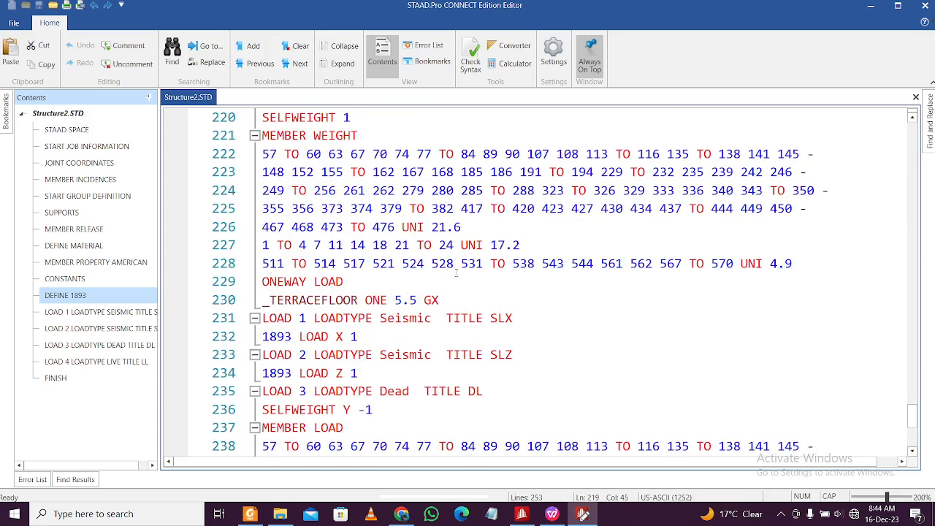
{"action": "left_click", "coordinate": [459, 303]}
{"action": "key", "text": "Return"}
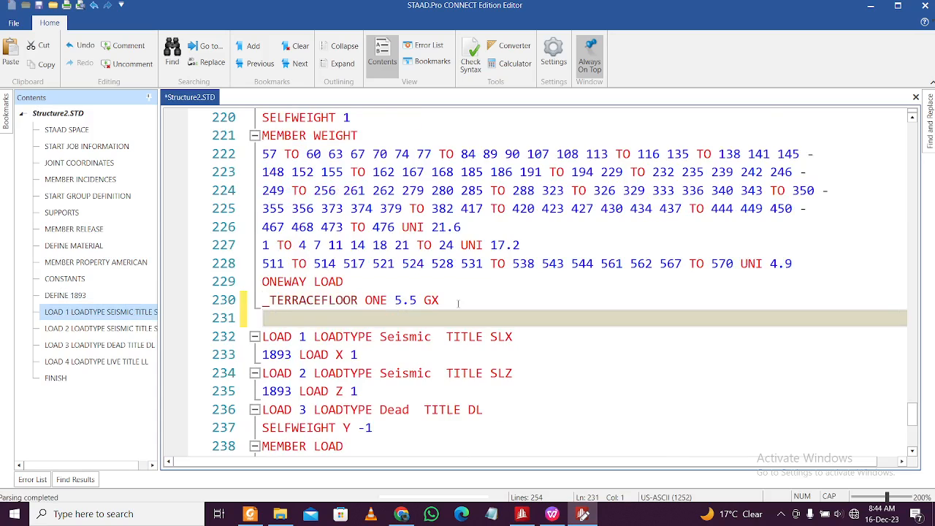
Compare the seismic ONEWAY LOAD entry with the floor load entries of the dead and live load cases
{"action": "scroll", "coordinate": [459, 303], "scroll_direction": "down", "scroll_amount": 2}
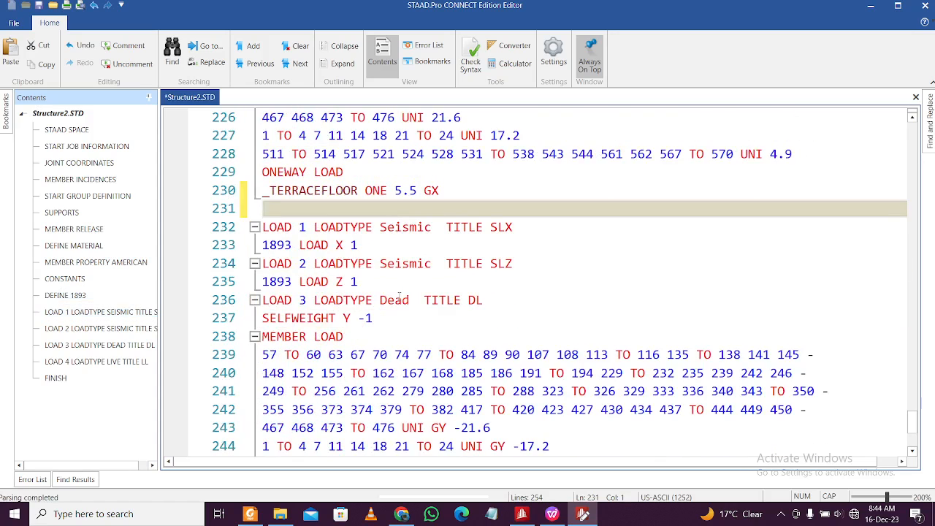
{"action": "scroll", "coordinate": [392, 283], "scroll_direction": "down", "scroll_amount": 3}
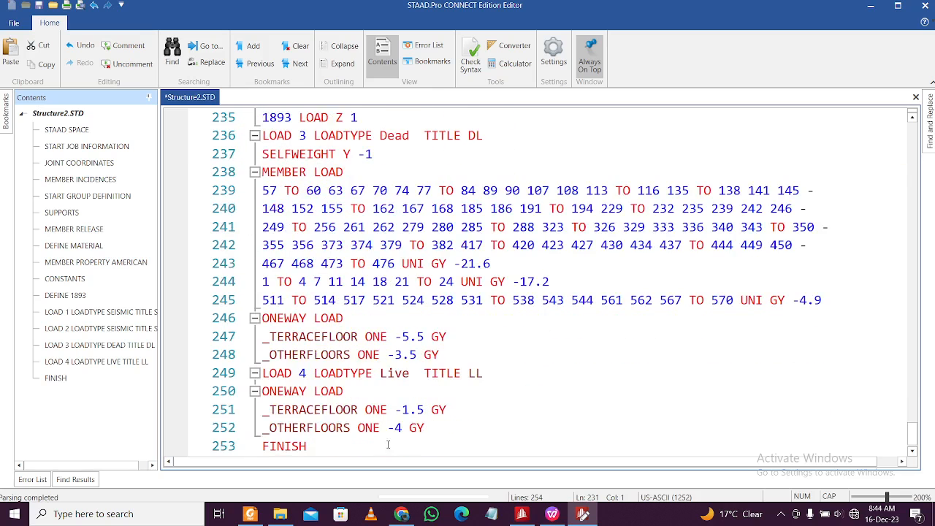
{"action": "scroll", "coordinate": [412, 414], "scroll_direction": "up", "scroll_amount": 3}
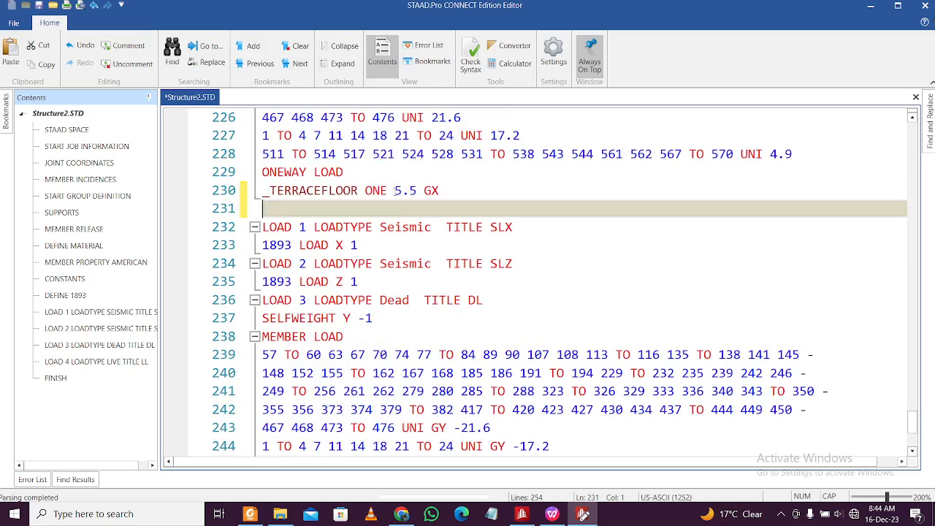
{"action": "scroll", "coordinate": [391, 192], "scroll_direction": "down", "scroll_amount": 3}
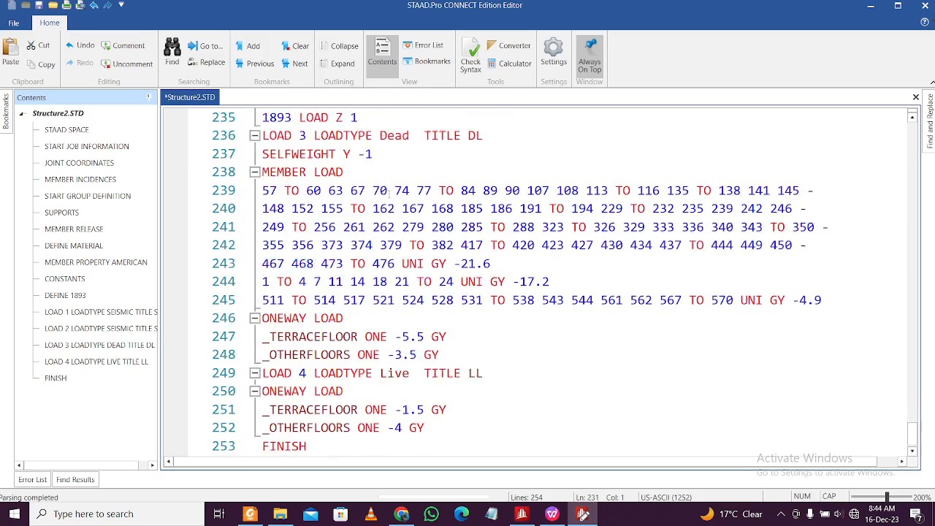
{"action": "scroll", "coordinate": [386, 391], "scroll_direction": "up", "scroll_amount": 3}
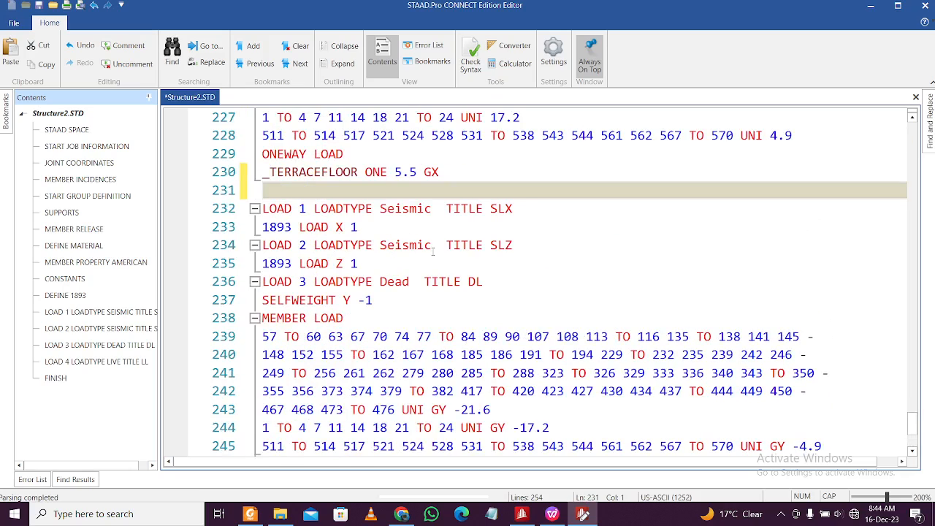
{"action": "scroll", "coordinate": [442, 189], "scroll_direction": "down", "scroll_amount": 3}
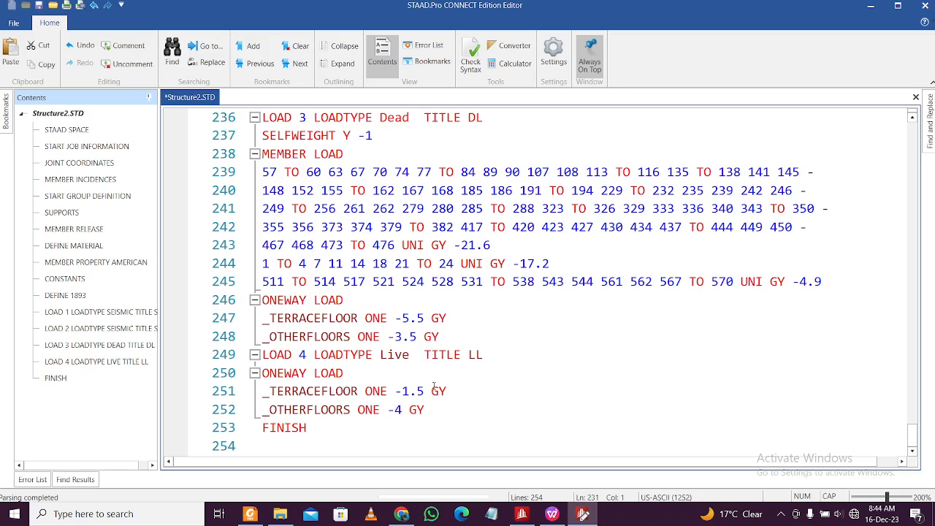
{"action": "scroll", "coordinate": [434, 387], "scroll_direction": "up", "scroll_amount": 4}
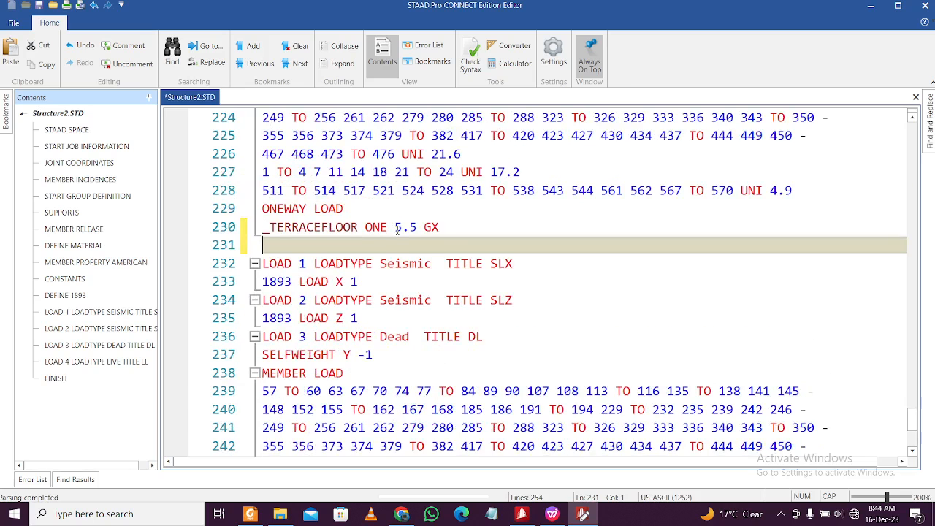
{"action": "scroll", "coordinate": [397, 229], "scroll_direction": "down", "scroll_amount": 4}
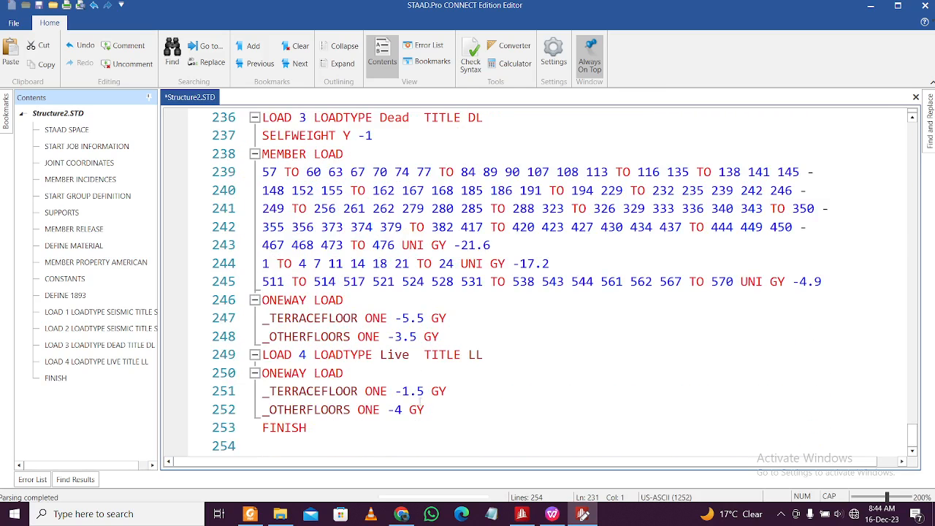
Copy the dead load entry _OTHERFLOORS ONE -3.5 GY into the empty line of the seismic ONEWAY LOAD block
{"action": "left_click_drag", "start_coordinate": [440, 337], "coordinate": [258, 336]}
{"action": "key", "text": "ctrl+c"}
{"action": "scroll", "coordinate": [344, 281], "scroll_direction": "up", "scroll_amount": 4}
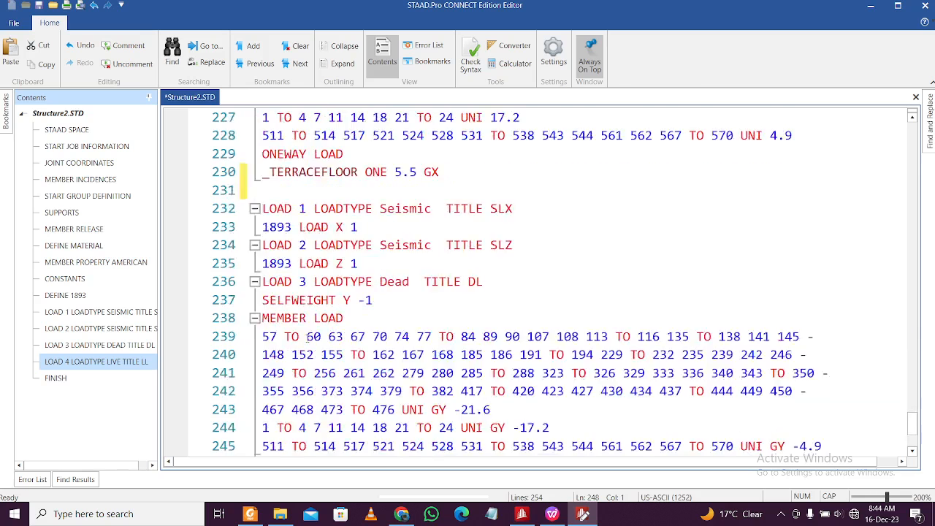
{"action": "left_click", "coordinate": [288, 242]}
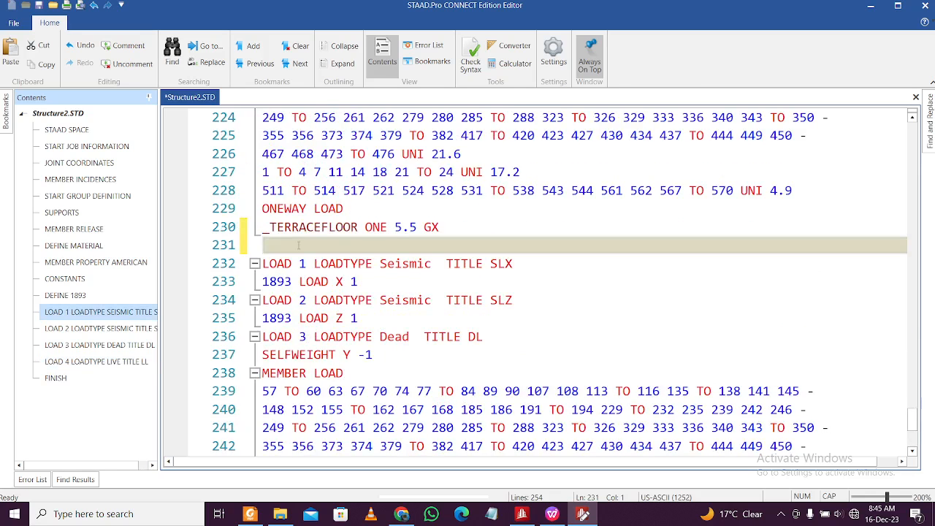
{"action": "key", "text": "ctrl+v"}
Copy the live load entries for _TERRACEFLOOR and _OTHERFLOORS from LOAD 4 to the end of the seismic ONEWAY LOAD block
{"action": "scroll", "coordinate": [440, 409], "scroll_direction": "down", "scroll_amount": 4}
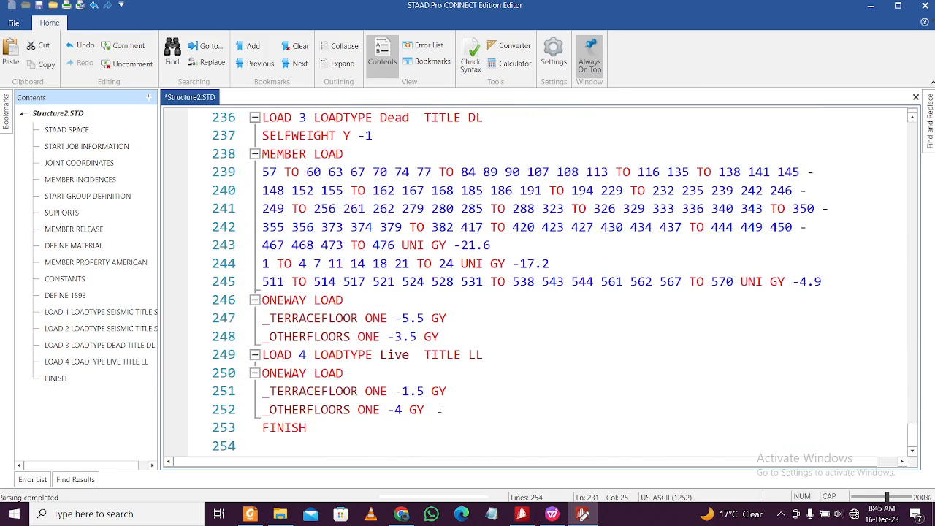
{"action": "left_click_drag", "start_coordinate": [440, 410], "coordinate": [263, 391]}
{"action": "key", "text": "ctrl+c"}
{"action": "scroll", "coordinate": [282, 393], "scroll_direction": "up", "scroll_amount": 3}
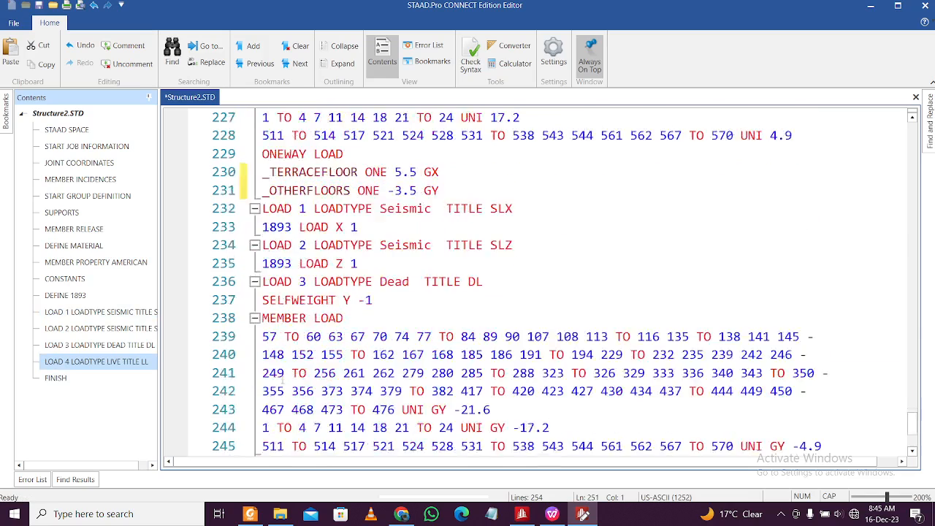
{"action": "scroll", "coordinate": [282, 392], "scroll_direction": "up", "scroll_amount": 2}
{"action": "left_click", "coordinate": [444, 301]}
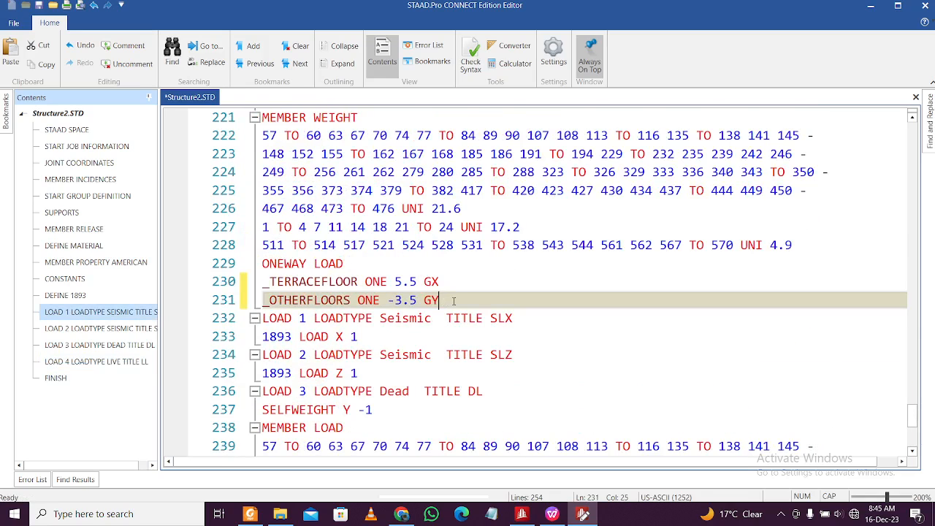
{"action": "key", "text": "Return"}
{"action": "key", "text": "ctrl+v"}
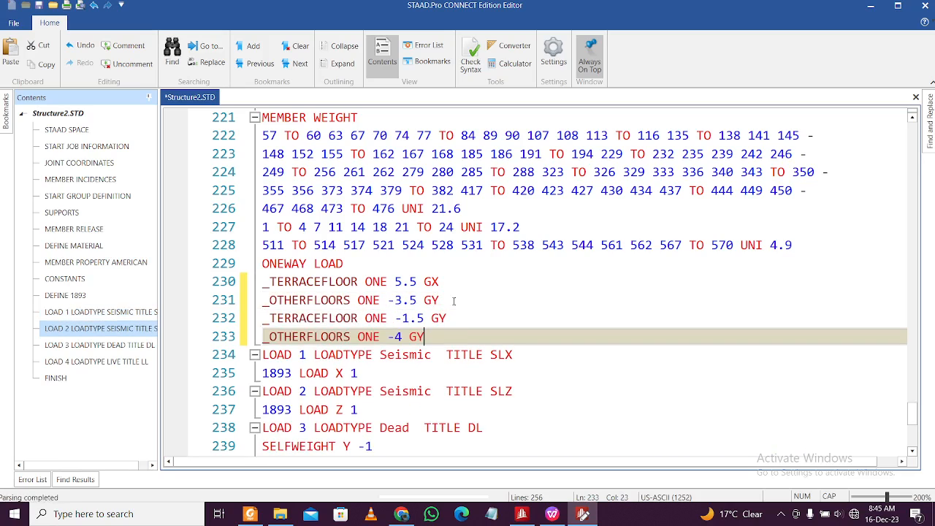
Remove the minus signs from the three pasted floor entries, making their values 3.5, 1.5 and 4
{"action": "left_click", "coordinate": [421, 318]}
{"action": "left_click", "coordinate": [395, 300]}
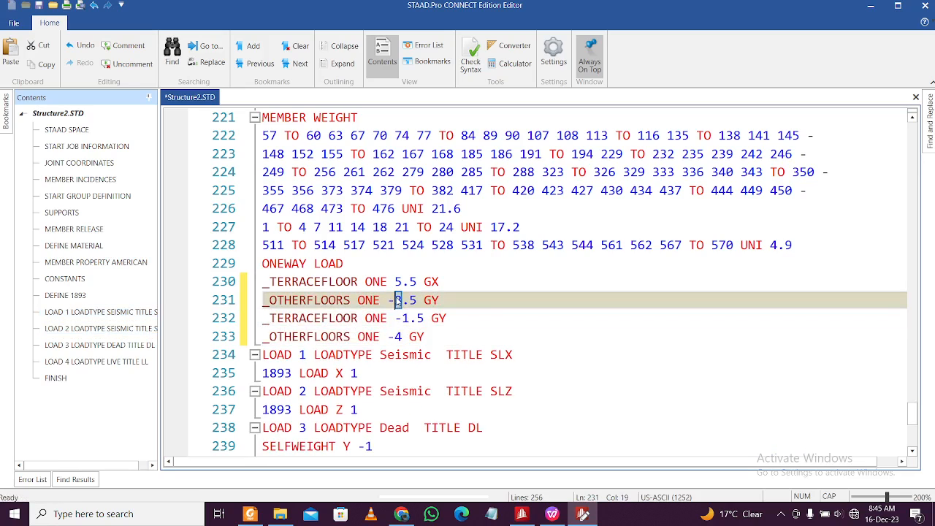
{"action": "key", "text": "BackSpace"}
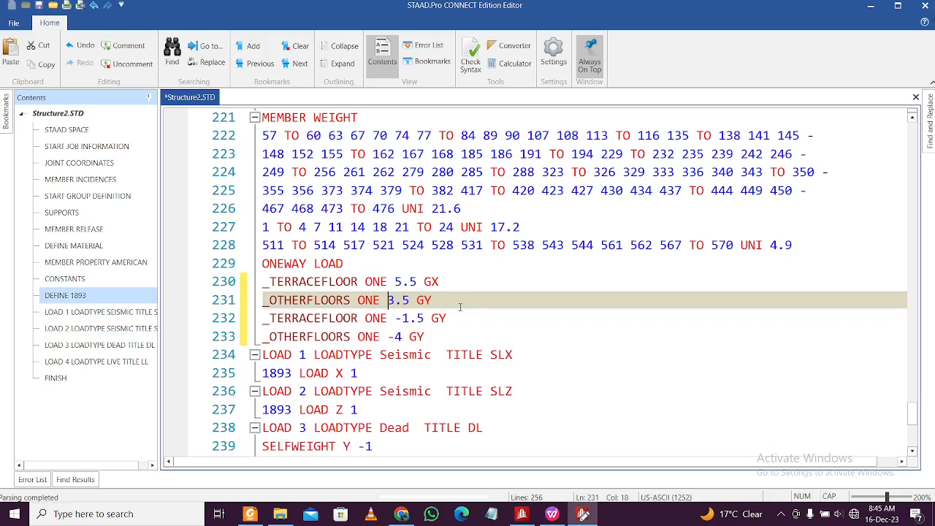
{"action": "left_click", "coordinate": [404, 320]}
{"action": "key", "text": "BackSpace"}
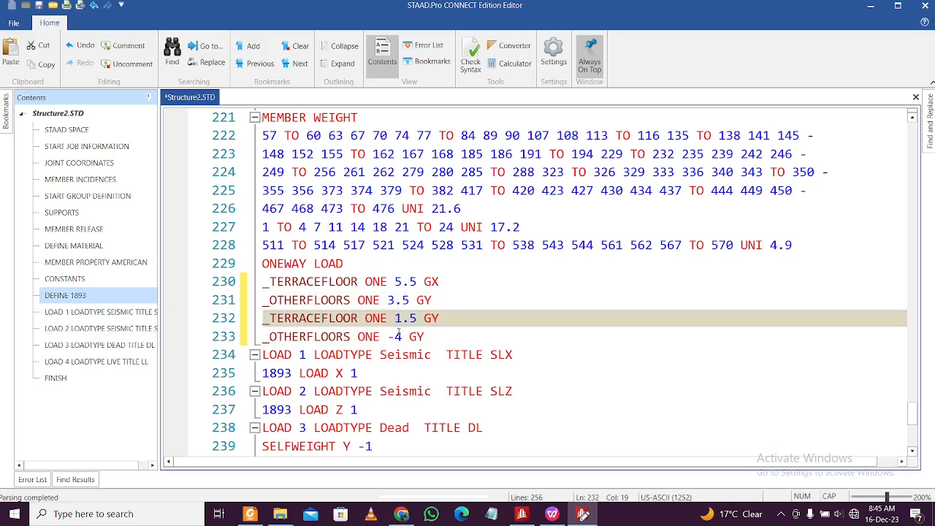
{"action": "left_click", "coordinate": [395, 336]}
{"action": "key", "text": "BackSpace"}
Change the direction of the three pasted seismic floor entries to GX
{"action": "left_click", "coordinate": [446, 303]}
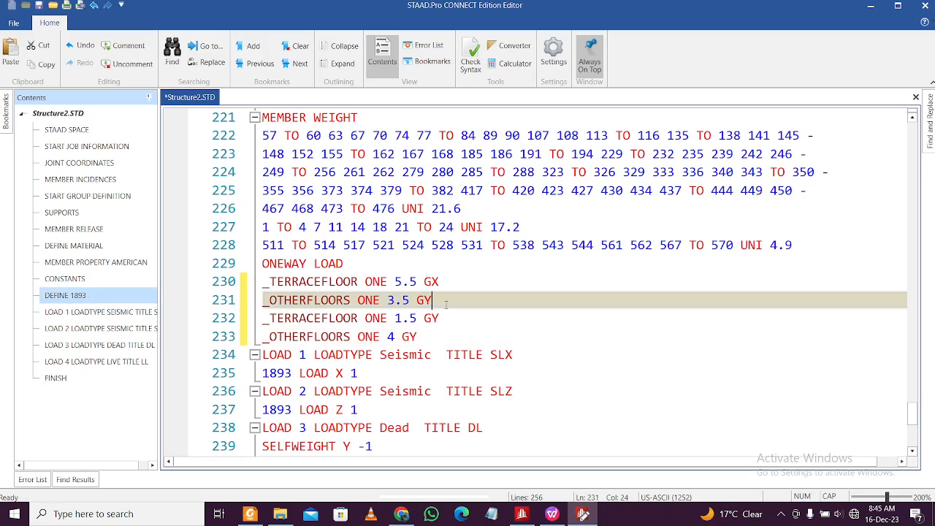
{"action": "type", "text": "X"}
{"action": "left_click", "coordinate": [446, 311]}
{"action": "type", "text": "X"}
{"action": "left_click", "coordinate": [428, 341]}
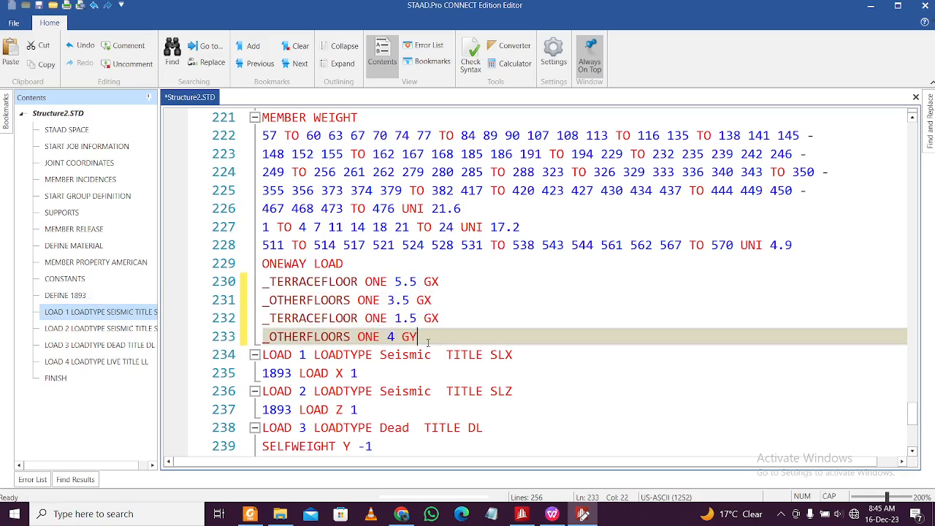
{"action": "key", "text": "BackSpace"}
{"action": "type", "text": "X"}
Set the value of the last seismic _OTHERFLOORS entry, copied from the live load, to 2
{"action": "left_click", "coordinate": [403, 319]}
{"action": "left_click_drag", "start_coordinate": [441, 315], "coordinate": [390, 338]}
{"action": "left_click", "coordinate": [401, 326]}
{"action": "left_click", "coordinate": [395, 336]}
{"action": "type", "text": "5"}
{"action": "left_click", "coordinate": [425, 323]}
{"action": "left_click", "coordinate": [419, 336]}
{"action": "left_click_drag", "start_coordinate": [396, 337], "coordinate": [390, 337]}
{"action": "type", "text": "2"}
{"action": "left_click", "coordinate": [490, 281]}
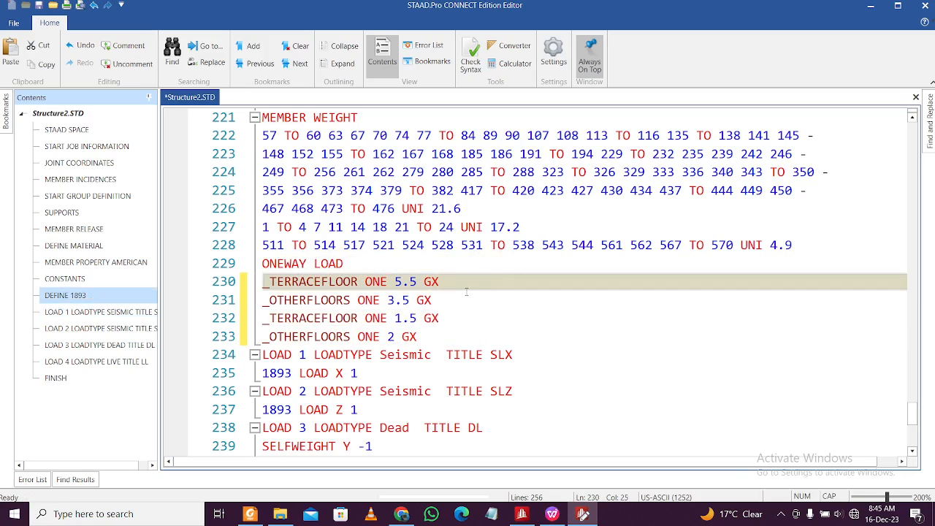
Save the command file and check the messages in the error list
{"action": "key", "text": "ctrl+s"}
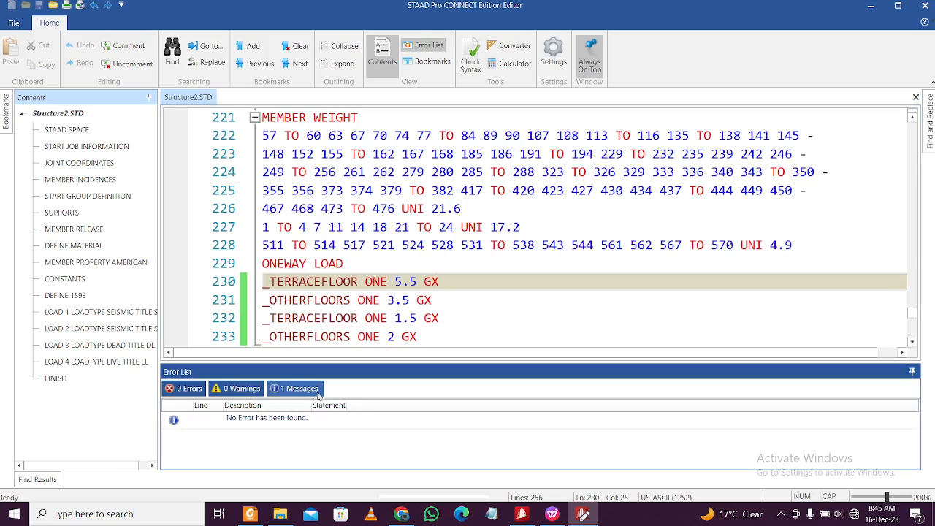
{"action": "left_click", "coordinate": [295, 389]}
{"action": "left_click", "coordinate": [491, 269]}
Try a STRENGTH FCU value of 25000 in the concrete material definition and undo the change
{"action": "scroll", "coordinate": [491, 276], "scroll_direction": "up", "scroll_amount": 3}
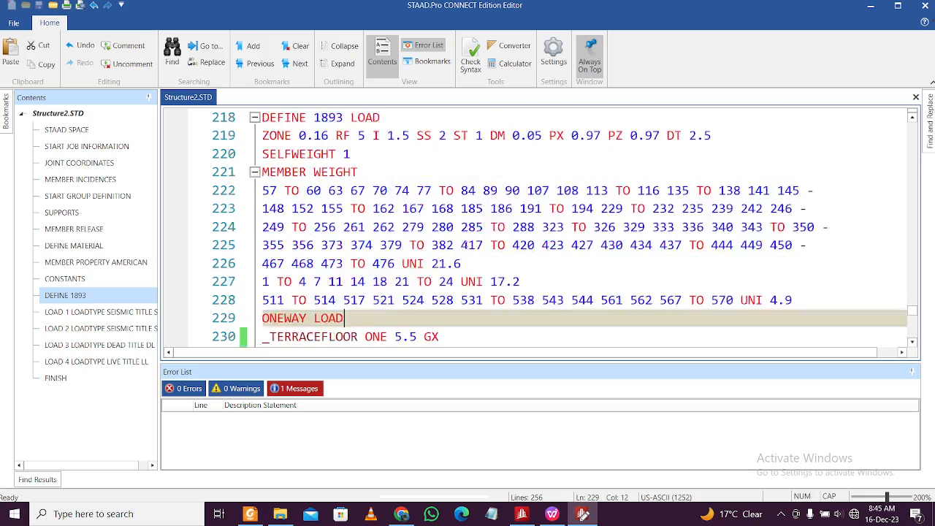
{"action": "scroll", "coordinate": [469, 245], "scroll_direction": "up", "scroll_amount": 3}
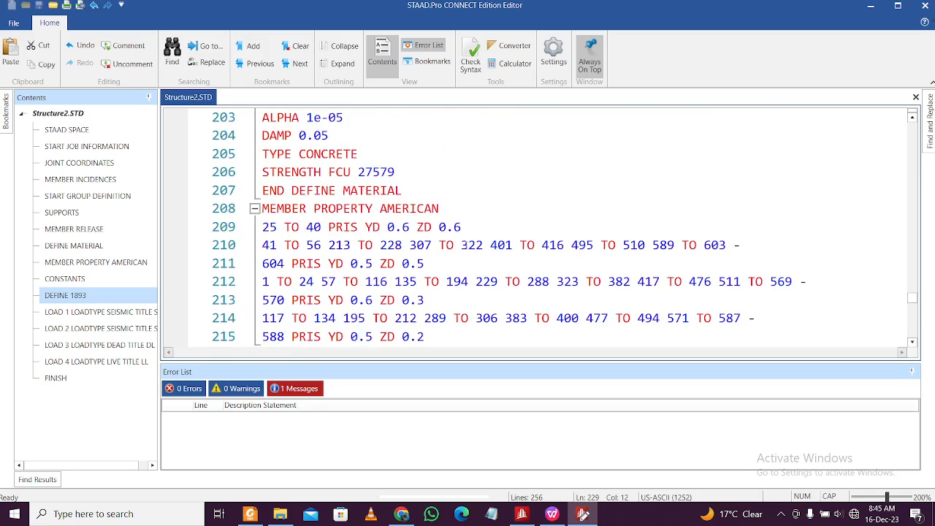
{"action": "left_click_drag", "start_coordinate": [404, 176], "coordinate": [361, 178]}
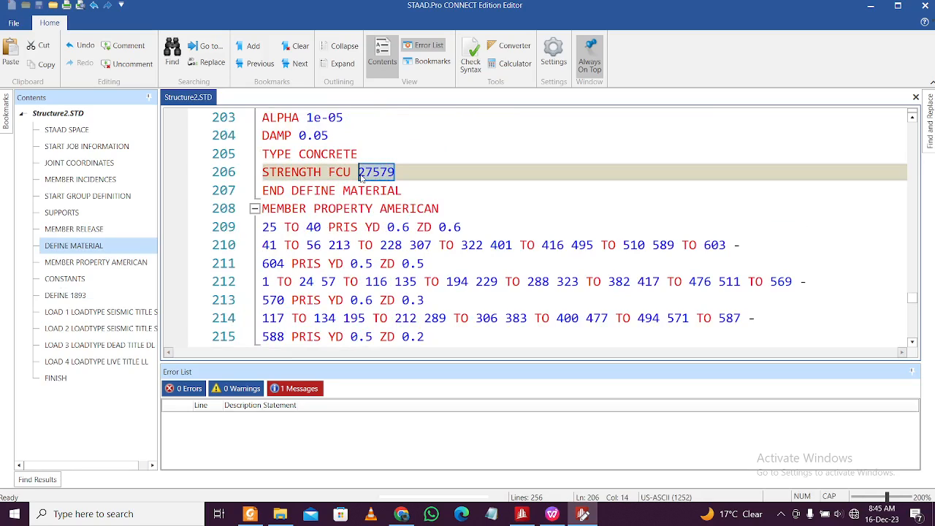
{"action": "type", "text": "2500"}
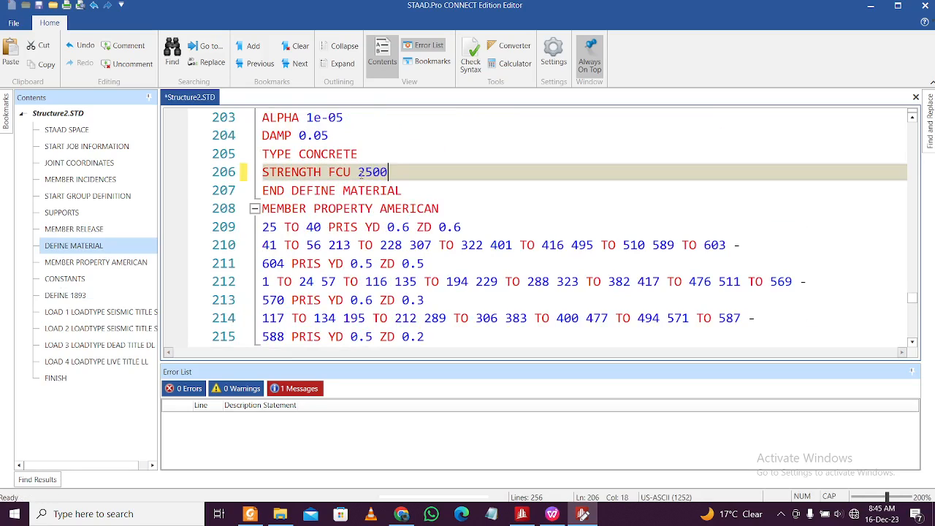
{"action": "type", "text": "0"}
{"action": "scroll", "coordinate": [362, 174], "scroll_direction": "up", "scroll_amount": 2}
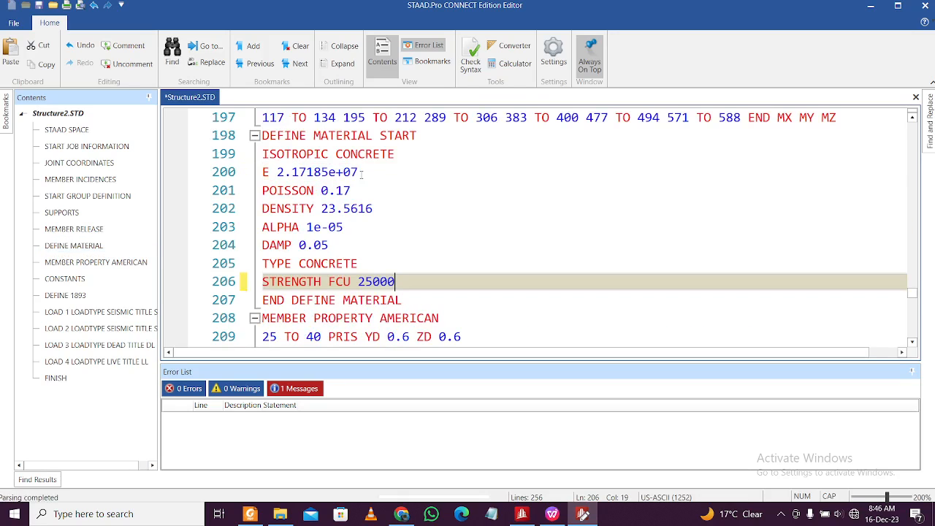
{"action": "scroll", "coordinate": [454, 259], "scroll_direction": "up", "scroll_amount": 1}
{"action": "scroll", "coordinate": [454, 260], "scroll_direction": "down", "scroll_amount": 1}
{"action": "key", "text": "ctrl+z"}
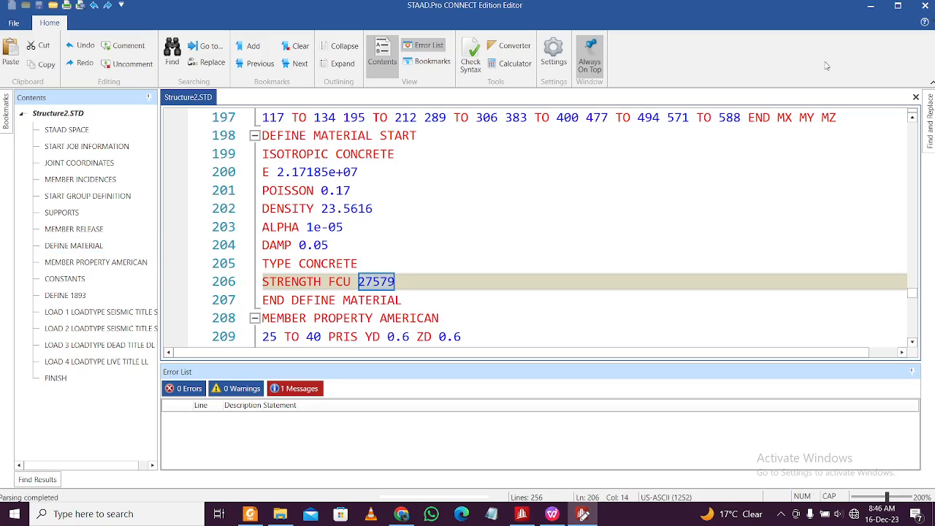
Close the command file editor and review the one-way floor loads and member weights under the IS 1893 seismic definition
{"action": "left_click", "coordinate": [925, 6]}
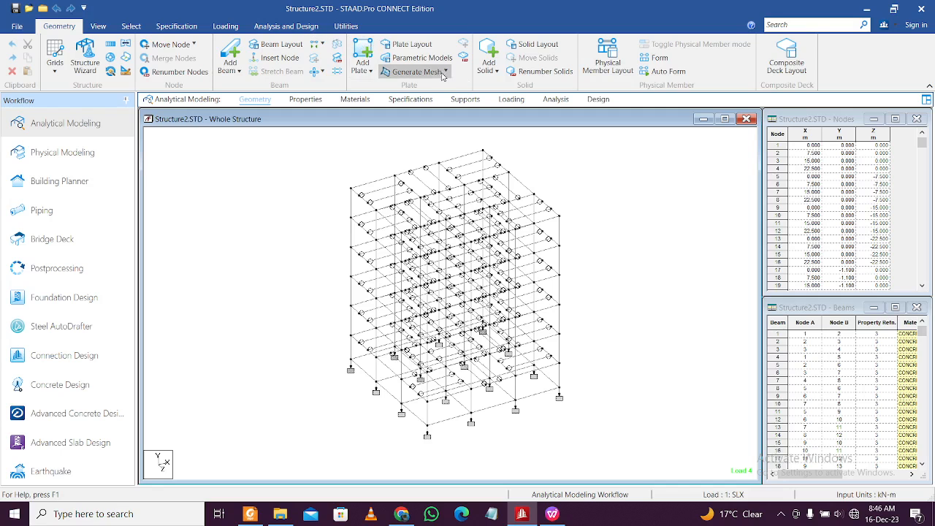
{"action": "left_click", "coordinate": [510, 100]}
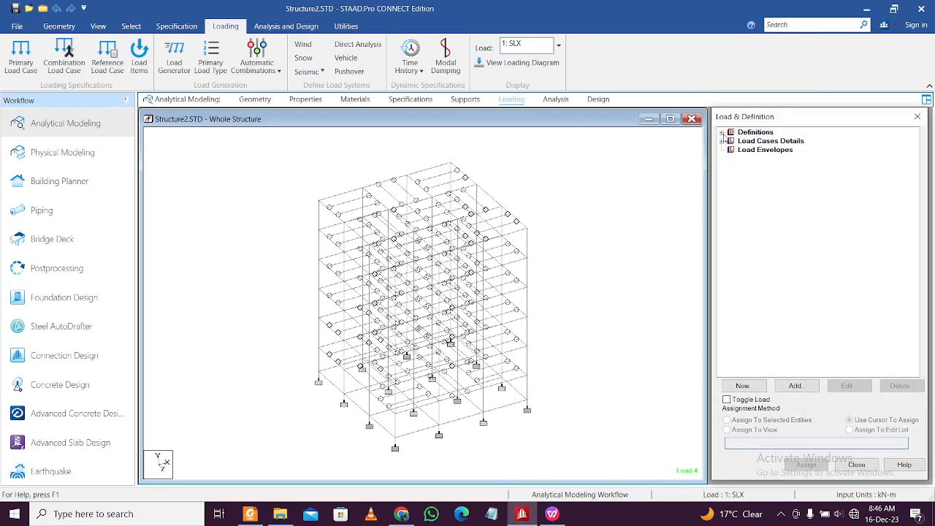
{"action": "left_click", "coordinate": [722, 133]}
{"action": "left_click", "coordinate": [732, 186]}
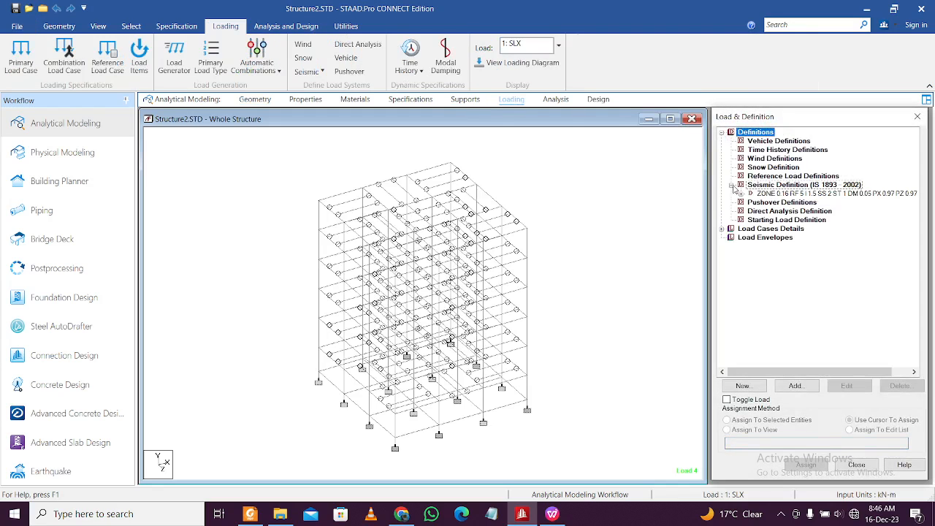
{"action": "left_click", "coordinate": [741, 193]}
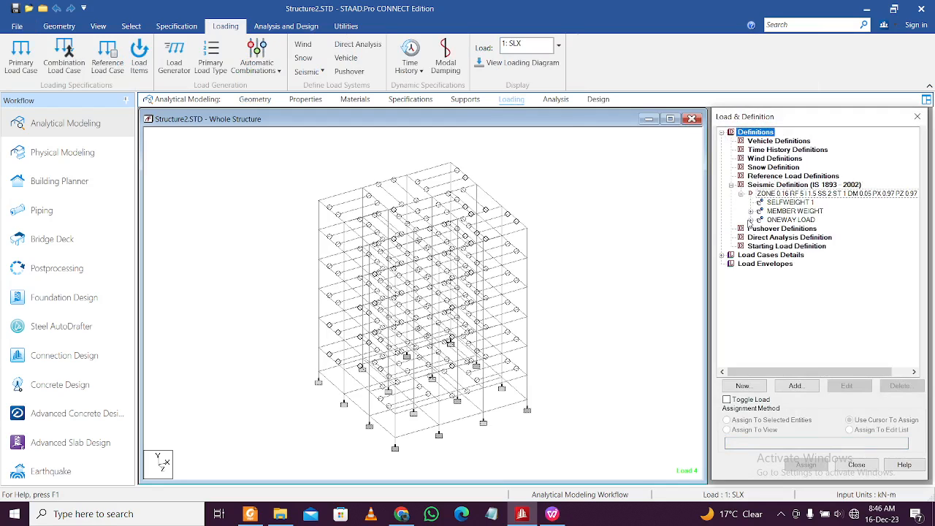
{"action": "left_click", "coordinate": [750, 220]}
{"action": "left_click", "coordinate": [808, 230]}
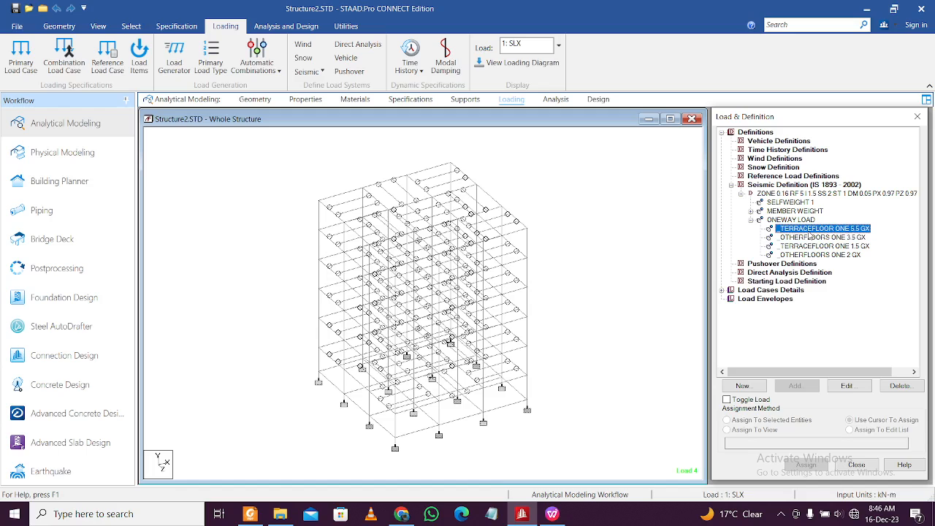
{"action": "left_click", "coordinate": [809, 238]}
{"action": "left_click", "coordinate": [808, 246]}
{"action": "left_click", "coordinate": [808, 255]}
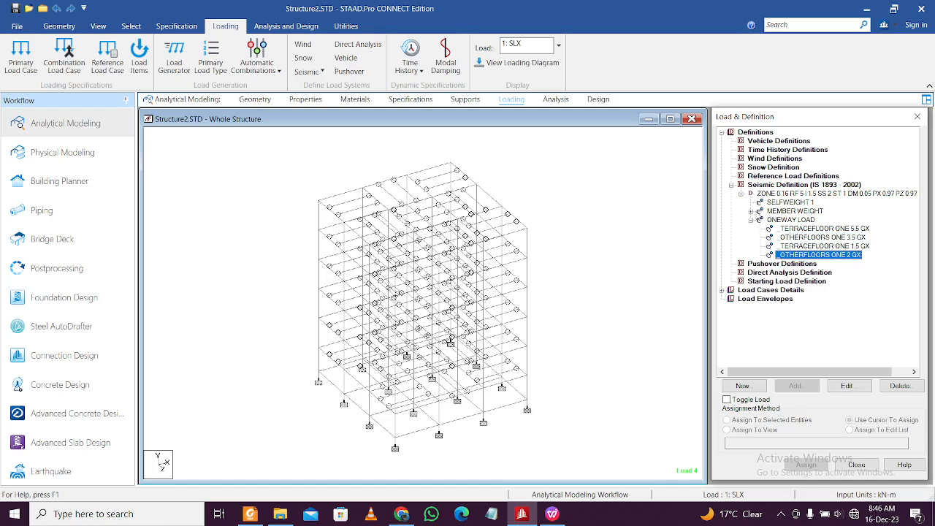
{"action": "left_click", "coordinate": [751, 211]}
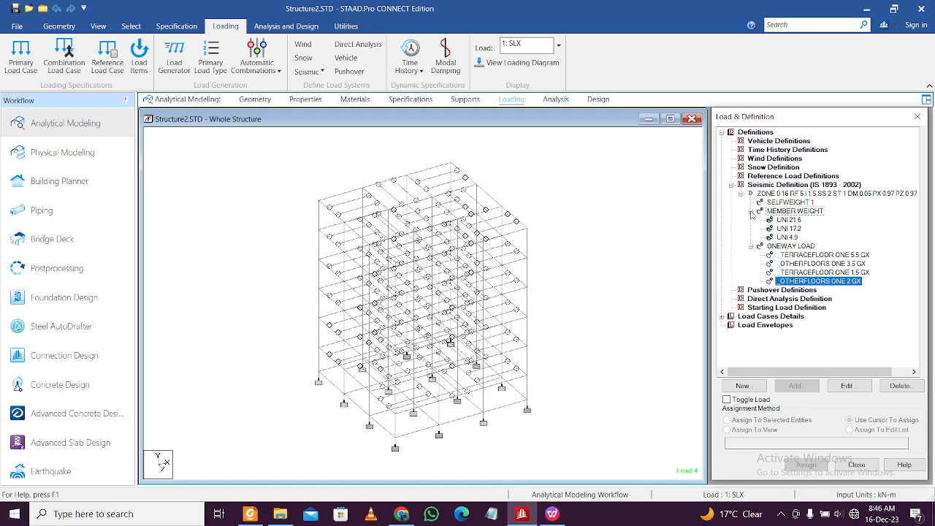
Check the load cases and view the settings of the 1893 LOAD X item in load case SLX
{"action": "left_click", "coordinate": [723, 317]}
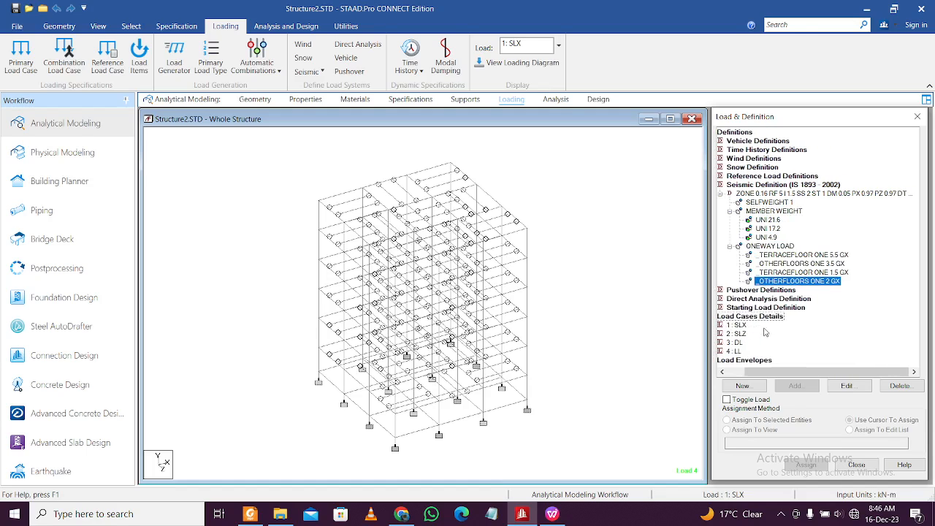
{"action": "left_click_drag", "start_coordinate": [785, 372], "coordinate": [761, 372]}
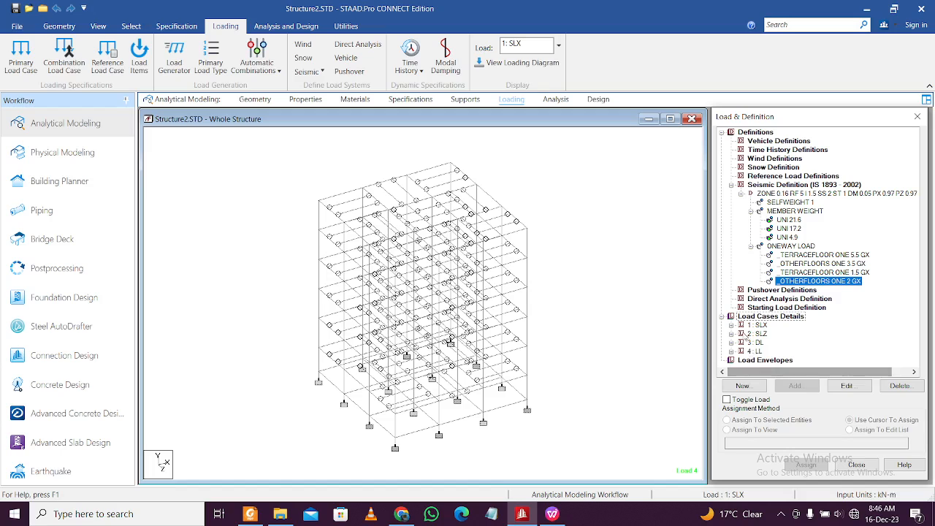
{"action": "left_click", "coordinate": [732, 326]}
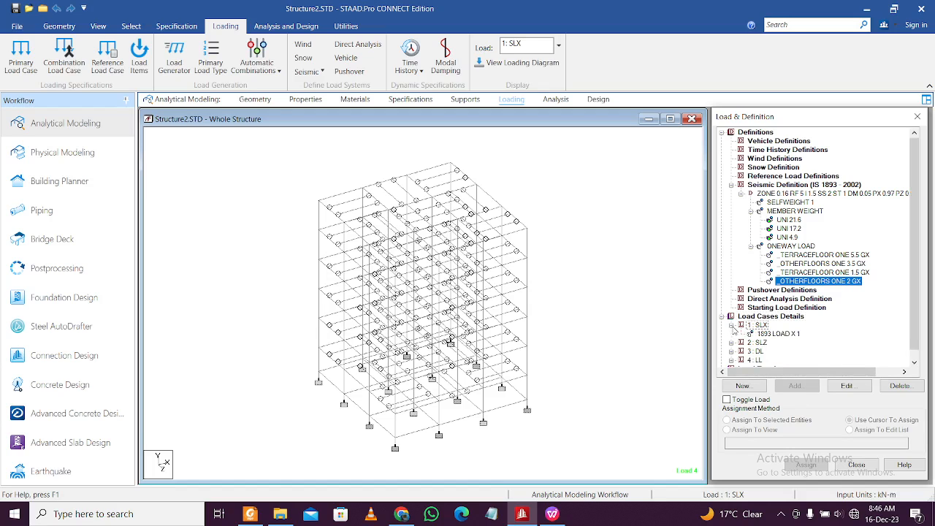
{"action": "left_click", "coordinate": [763, 334]}
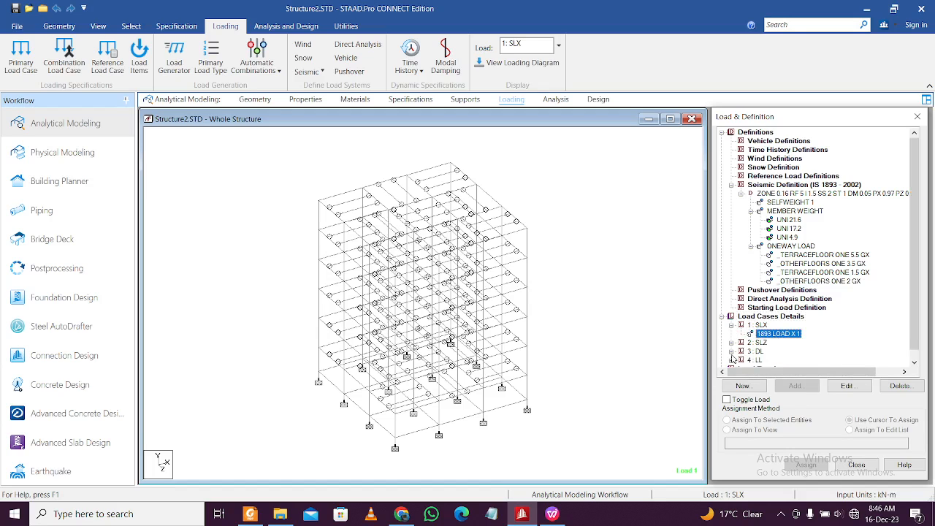
{"action": "double_click", "coordinate": [765, 334]}
{"action": "left_click", "coordinate": [631, 181]}
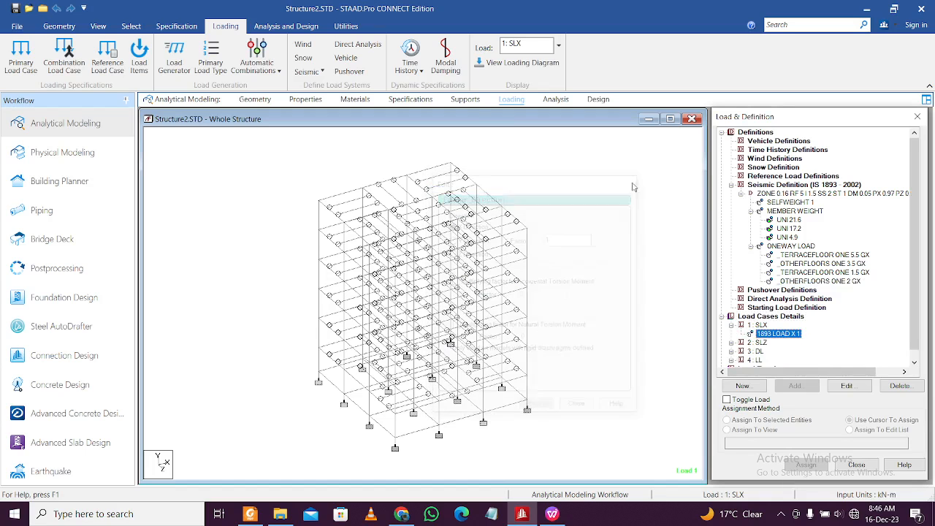
Add a Perform Analysis command with the print option All
{"action": "left_click", "coordinate": [556, 100]}
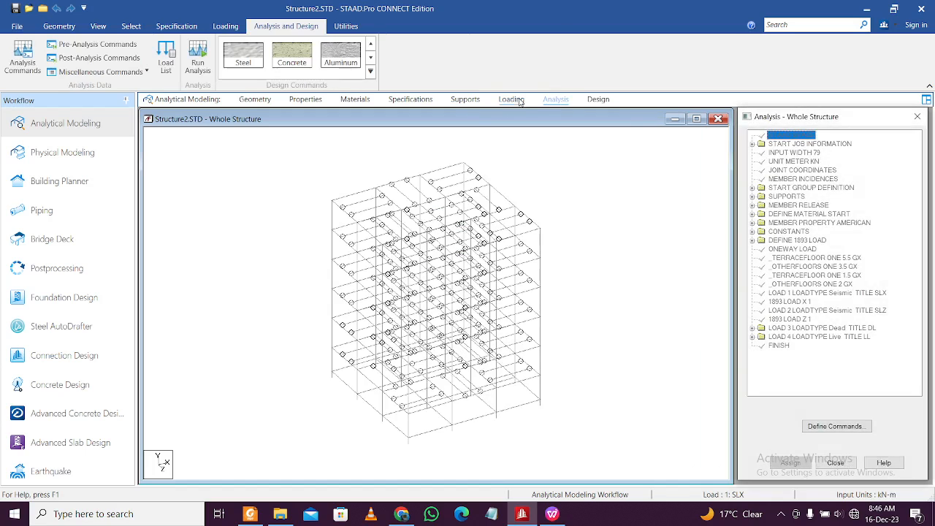
{"action": "left_click", "coordinate": [22, 55]}
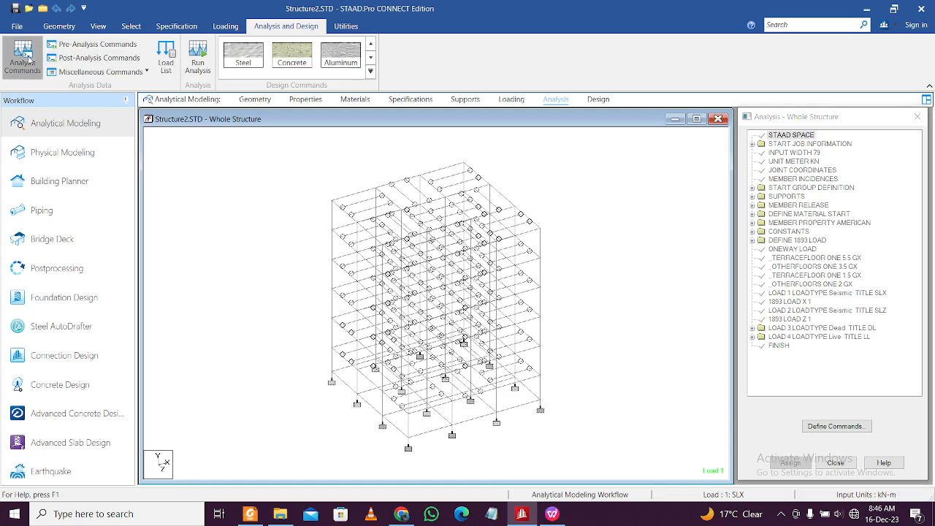
{"action": "left_click", "coordinate": [476, 334]}
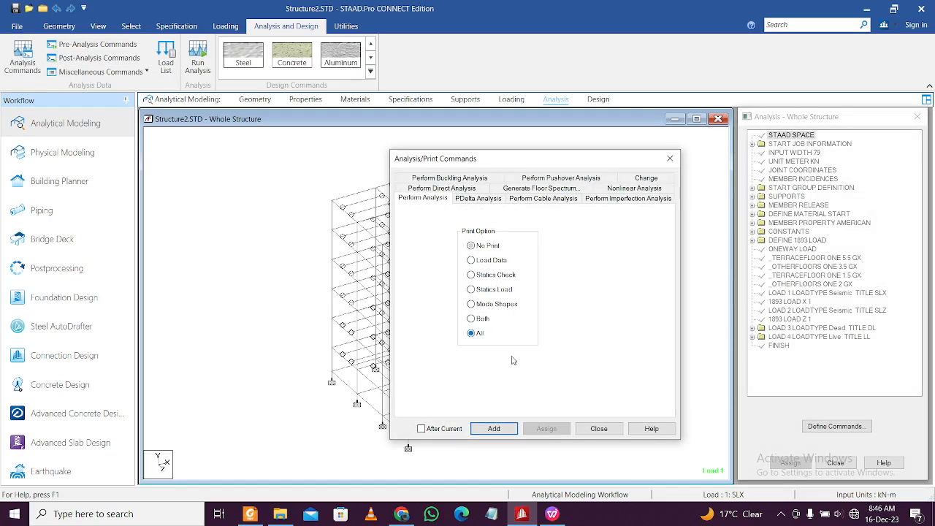
{"action": "left_click", "coordinate": [507, 431]}
{"action": "left_click", "coordinate": [584, 429]}
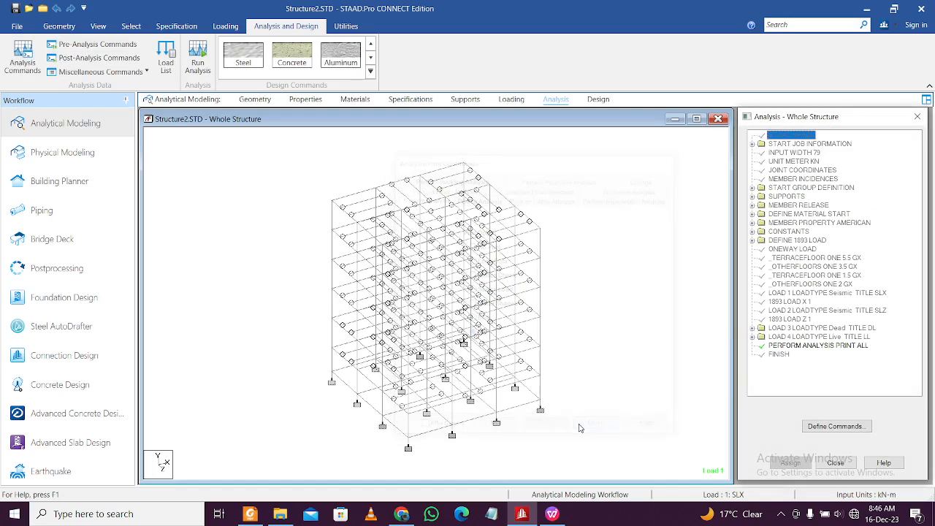
Save the modified structure and run the analysis
{"action": "left_click", "coordinate": [206, 73]}
{"action": "left_click", "coordinate": [455, 317]}
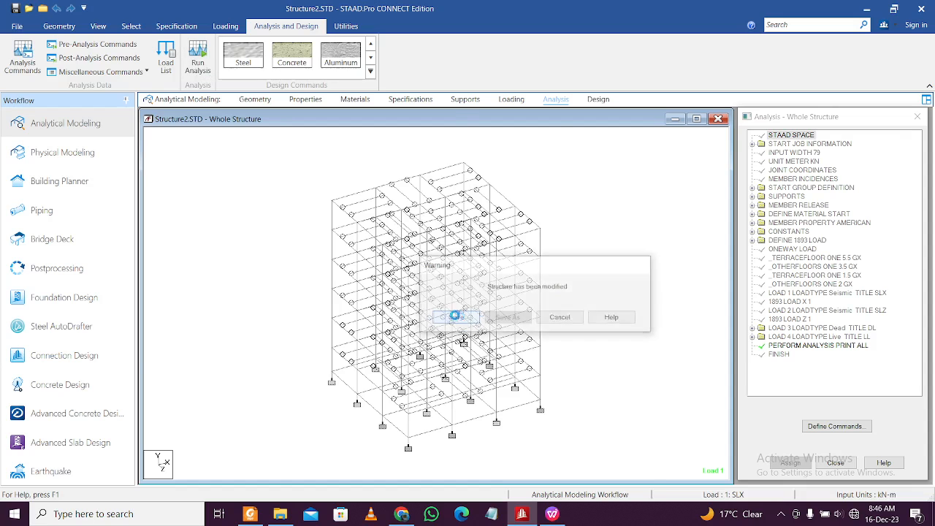
{"action": "left_click", "coordinate": [780, 513]}
{"action": "left_click", "coordinate": [779, 512]}
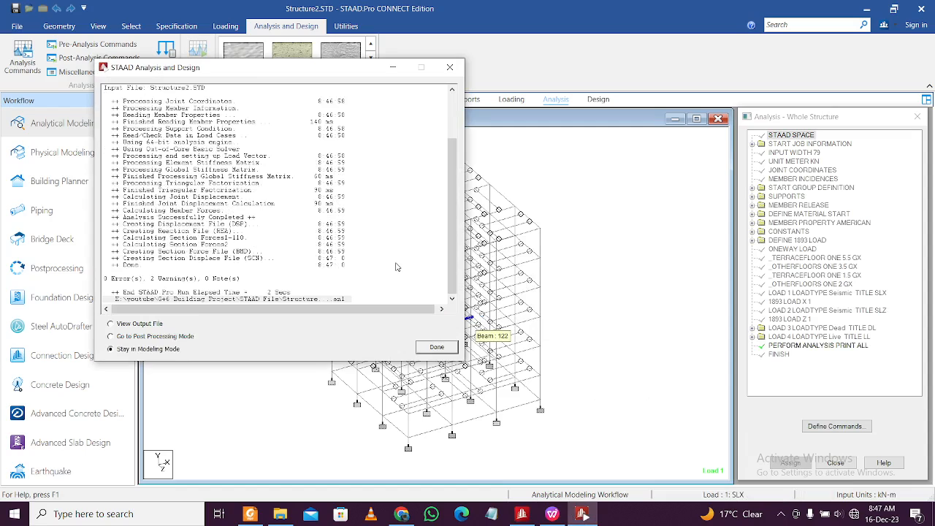
Finish the analysis run by viewing the output file in a maximized viewer window
{"action": "left_click", "coordinate": [110, 323]}
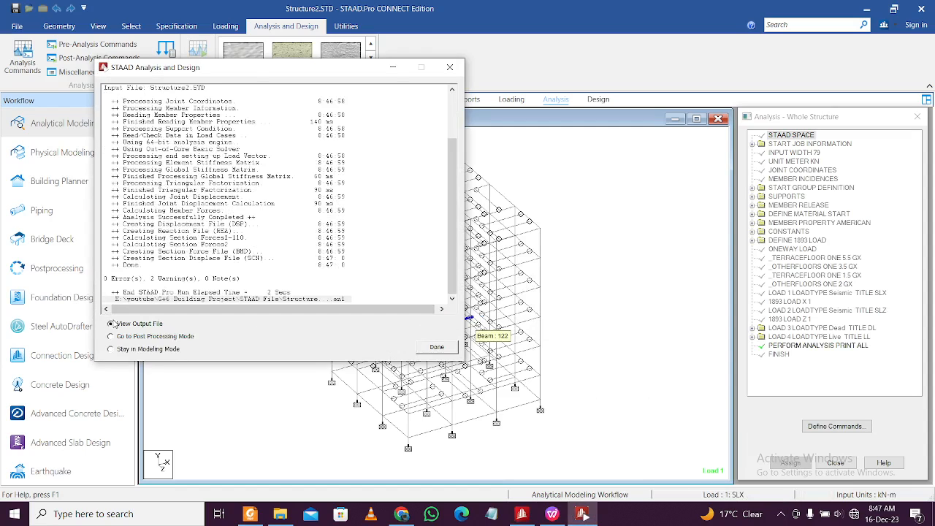
{"action": "left_click", "coordinate": [436, 347]}
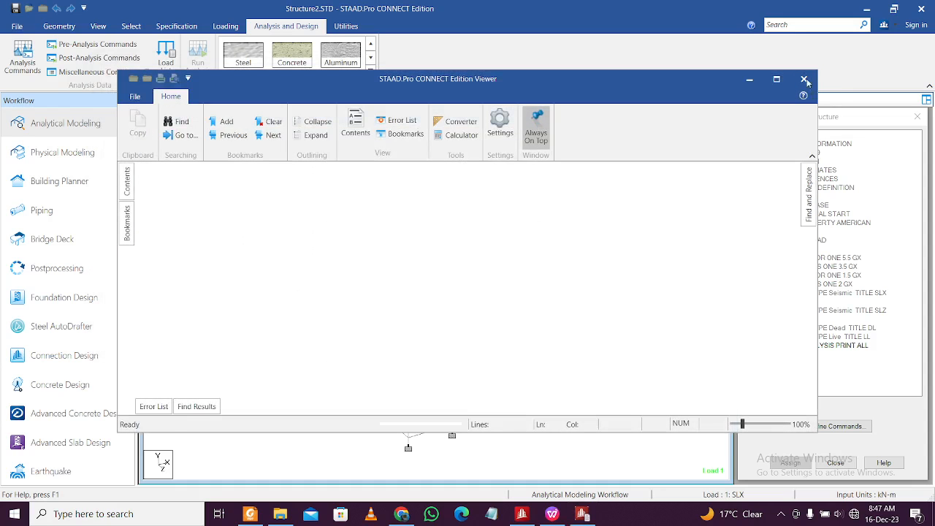
{"action": "left_click", "coordinate": [777, 79]}
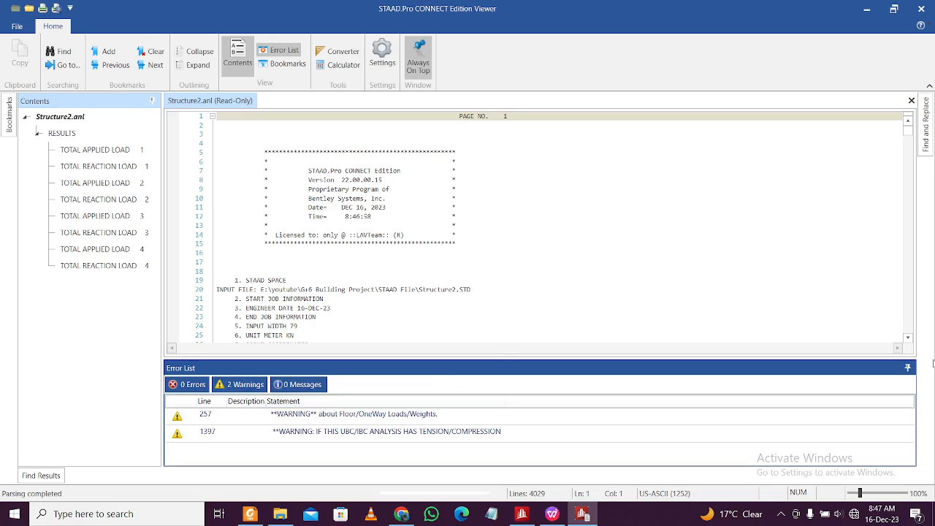
{"action": "left_click", "coordinate": [642, 292]}
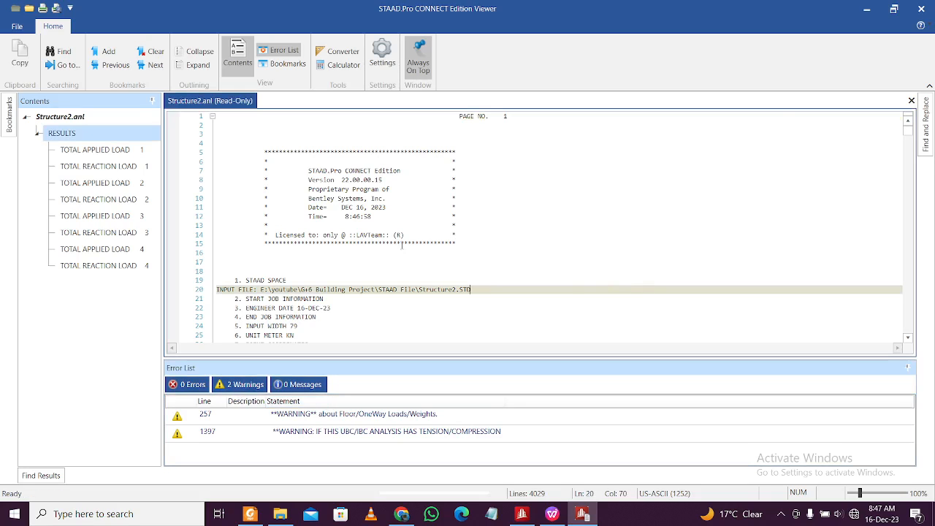
Search the analysis output for VB and enlarge the text around the base shear line
{"action": "key", "text": "ctrl+f"}
{"action": "key", "text": "Caps_Lock"}
{"action": "type", "text": "VB"}
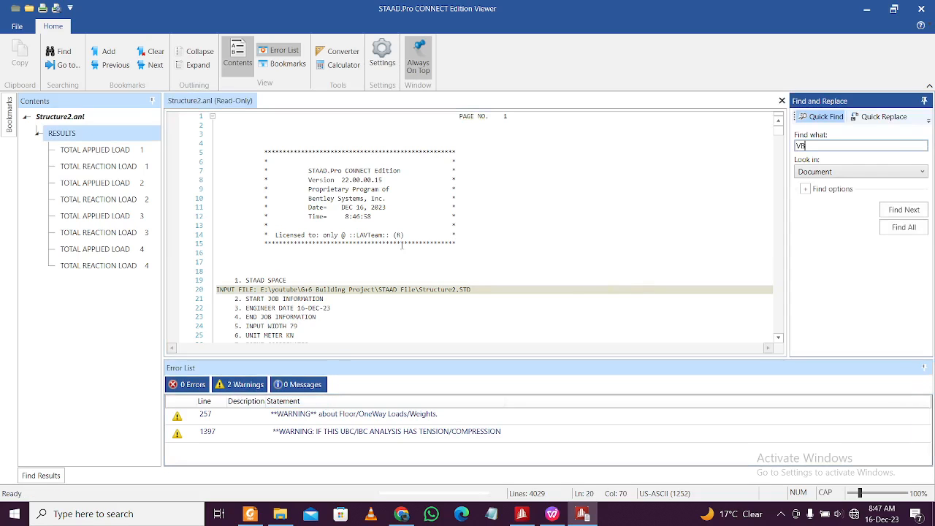
{"action": "key", "text": "Return"}
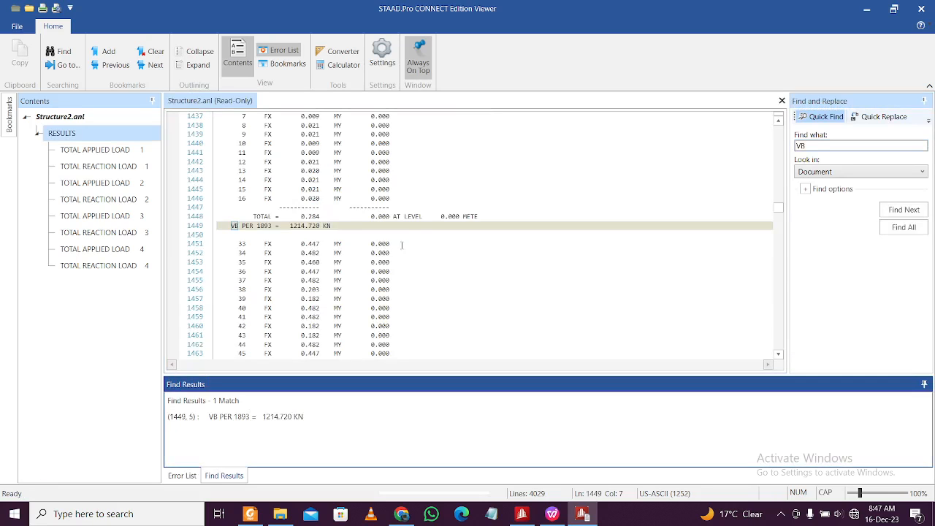
{"action": "scroll", "coordinate": [321, 254], "scroll_direction": "up", "scroll_amount": 3, "text": "ctrl"}
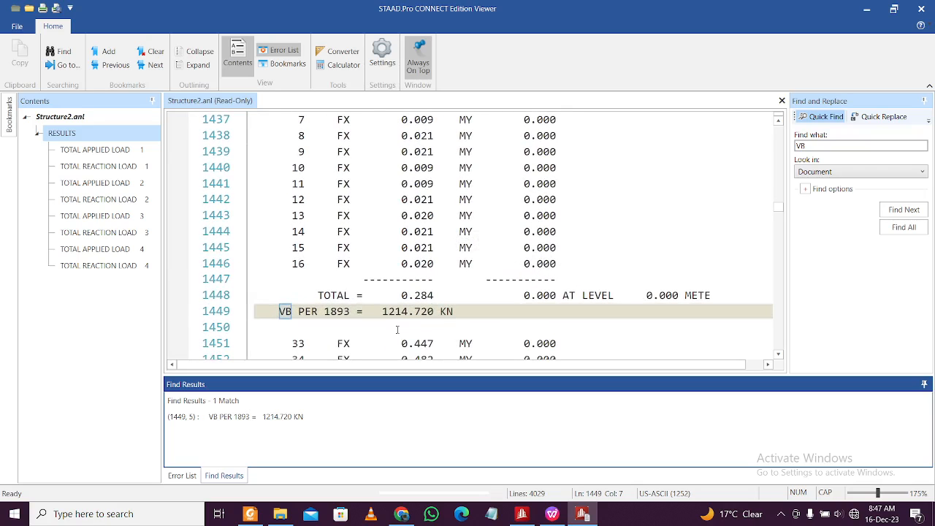
{"action": "scroll", "coordinate": [398, 329], "scroll_direction": "down", "scroll_amount": 1}
{"action": "scroll", "coordinate": [397, 329], "scroll_direction": "up", "scroll_amount": 1}
List all occurrences of VB in the output and look through their base shear values
{"action": "left_click", "coordinate": [904, 227]}
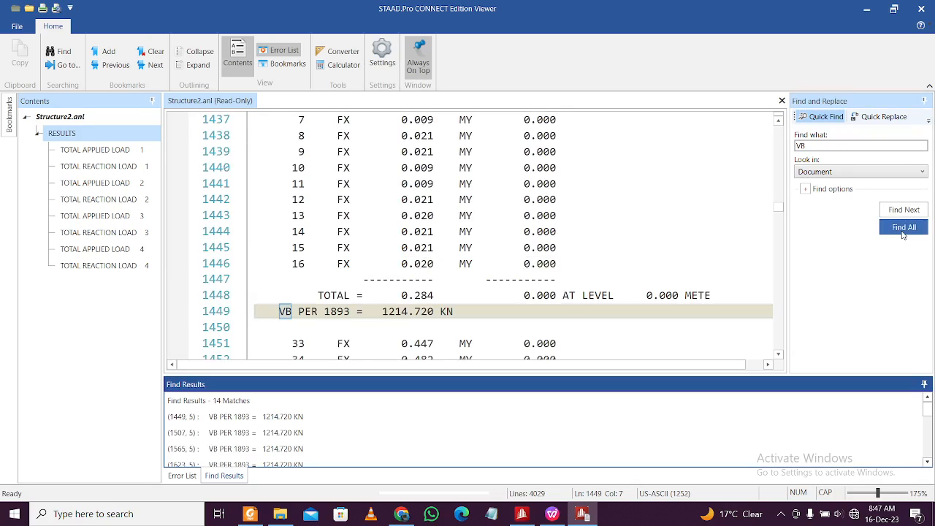
{"action": "scroll", "coordinate": [320, 435], "scroll_direction": "down", "scroll_amount": 2}
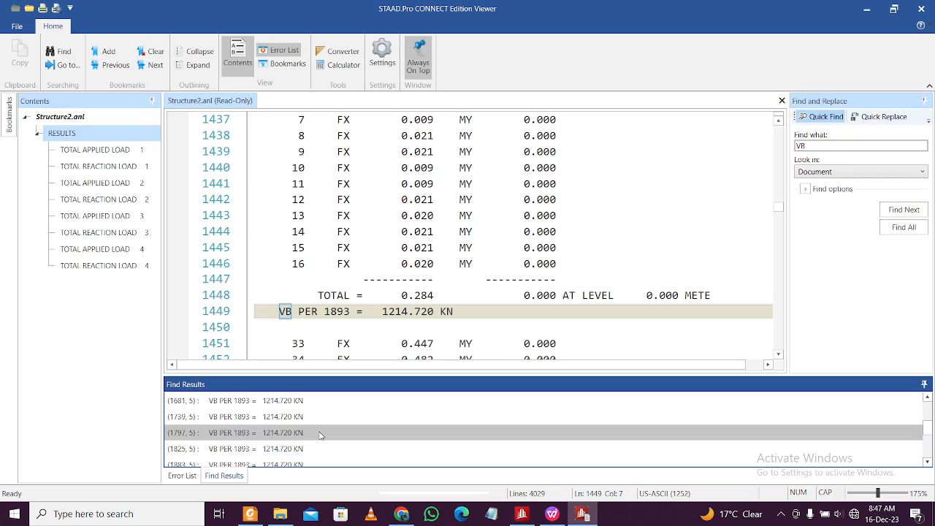
{"action": "left_click", "coordinate": [440, 314]}
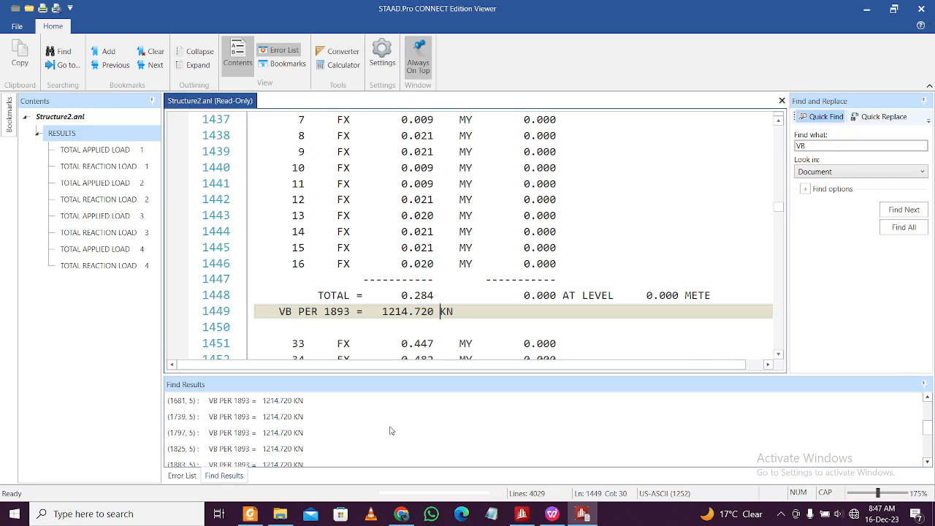
Switch to the Coordinates For STAAD spreadsheet and look up the reference base shear and its page number
{"action": "left_click", "coordinate": [553, 514]}
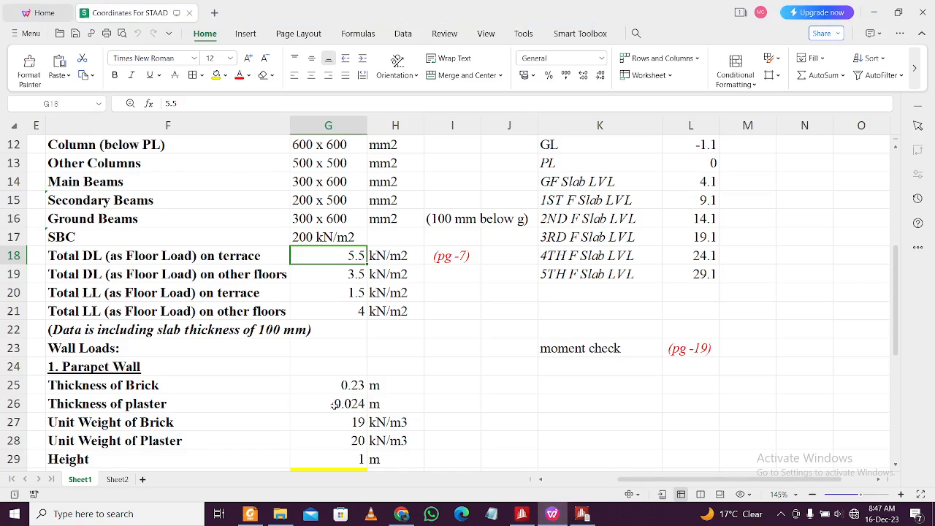
{"action": "scroll", "coordinate": [350, 384], "scroll_direction": "down", "scroll_amount": 3}
{"action": "scroll", "coordinate": [358, 381], "scroll_direction": "up", "scroll_amount": 6}
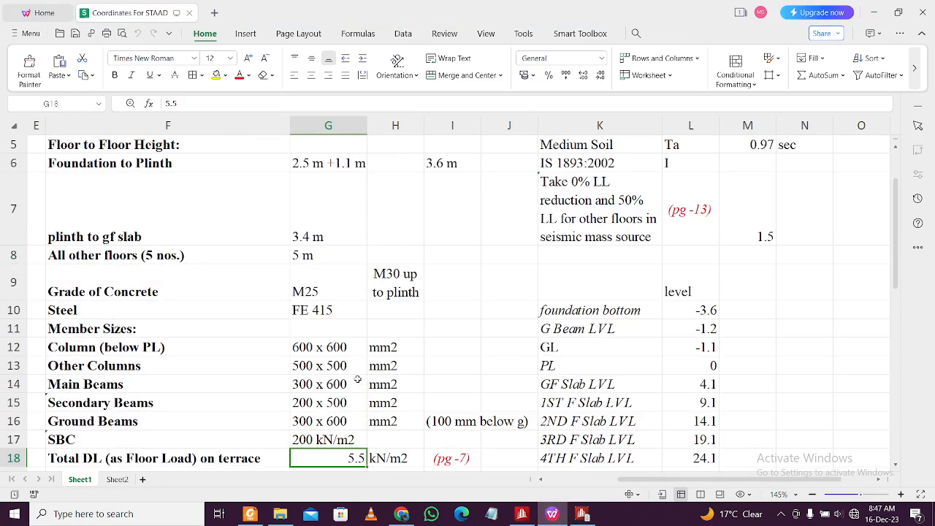
{"action": "left_click", "coordinate": [404, 184]}
{"action": "left_click", "coordinate": [364, 183]}
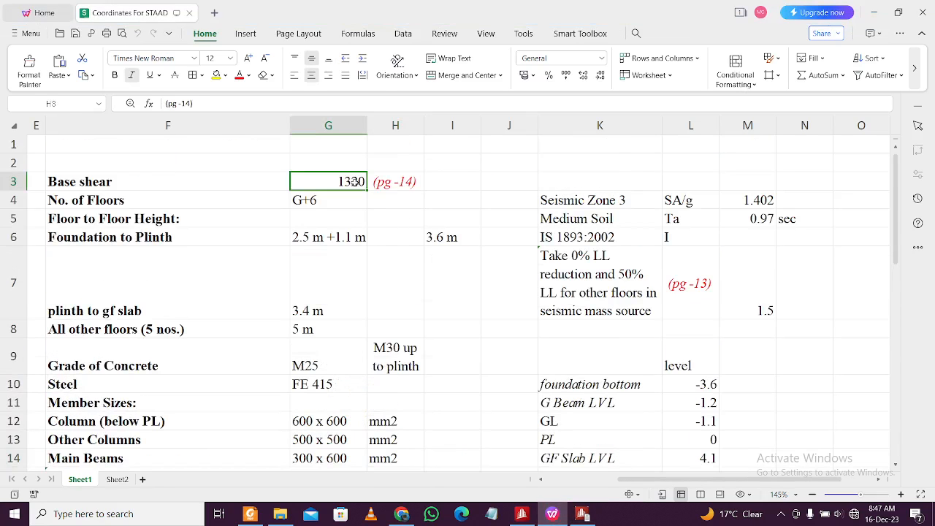
Switch to Manual Design.pdf in Foxit Reader, go to page 14 and find the highlighted base shear calculation
{"action": "left_click", "coordinate": [252, 514]}
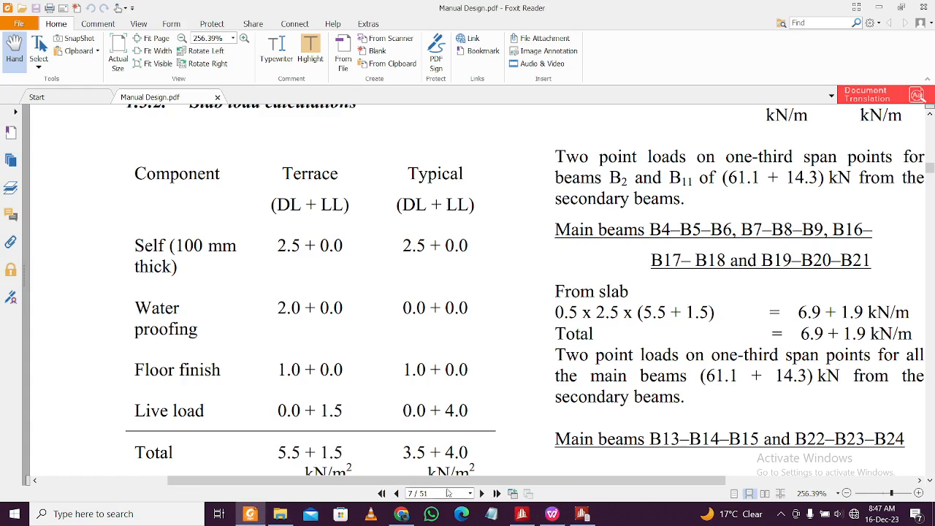
{"action": "type", "text": "14"}
{"action": "key", "text": "Return"}
{"action": "scroll", "coordinate": [459, 385], "scroll_direction": "down", "scroll_amount": 4}
{"action": "scroll", "coordinate": [458, 385], "scroll_direction": "down", "scroll_amount": 8}
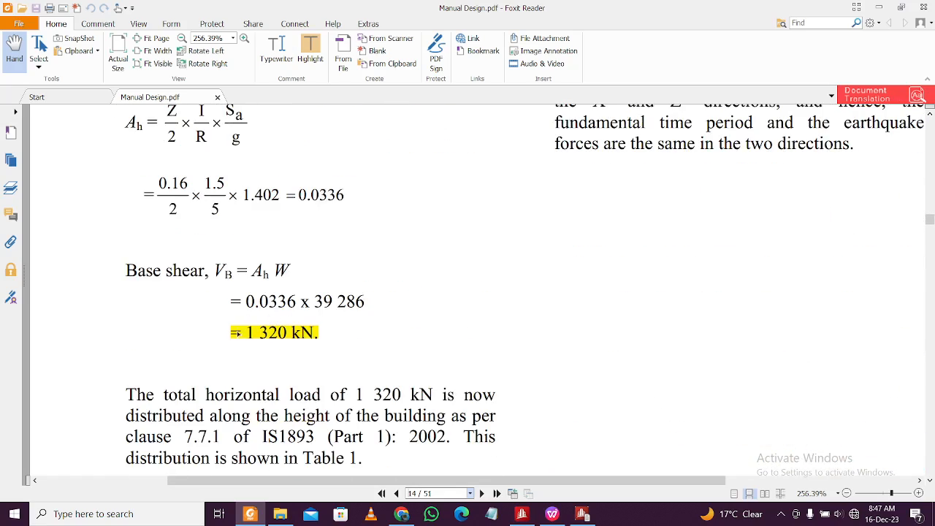
Return to the STAAD output viewer and compare its VB PER 1893 value with the manual base shear
{"action": "left_click", "coordinate": [582, 514]}
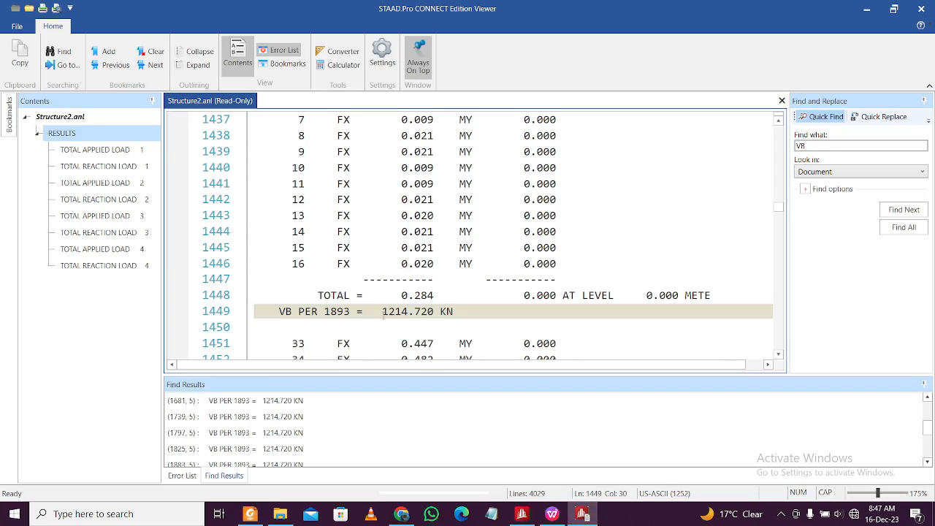
{"action": "left_click_drag", "start_coordinate": [383, 313], "coordinate": [418, 321]}
{"action": "key", "text": "Left"}
{"action": "scroll", "coordinate": [405, 312], "scroll_direction": "down", "scroll_amount": 4}
{"action": "scroll", "coordinate": [413, 311], "scroll_direction": "down", "scroll_amount": 2}
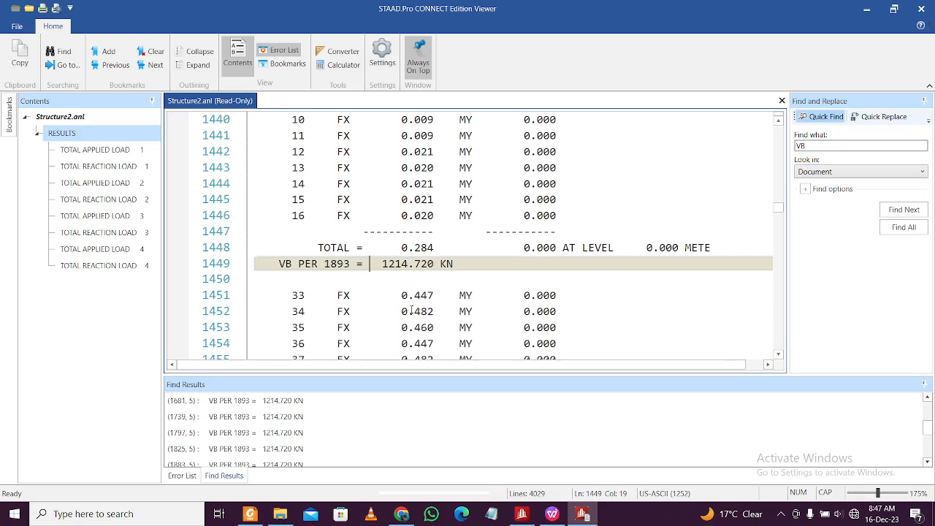
Examine the joint lateral loads, storey totals and VB PER 1893 values around line 1449 of the output, and close the output viewer
{"action": "scroll", "coordinate": [412, 310], "scroll_direction": "up", "scroll_amount": 3}
{"action": "scroll", "coordinate": [412, 311], "scroll_direction": "down", "scroll_amount": 3}
{"action": "scroll", "coordinate": [412, 311], "scroll_direction": "up", "scroll_amount": 4}
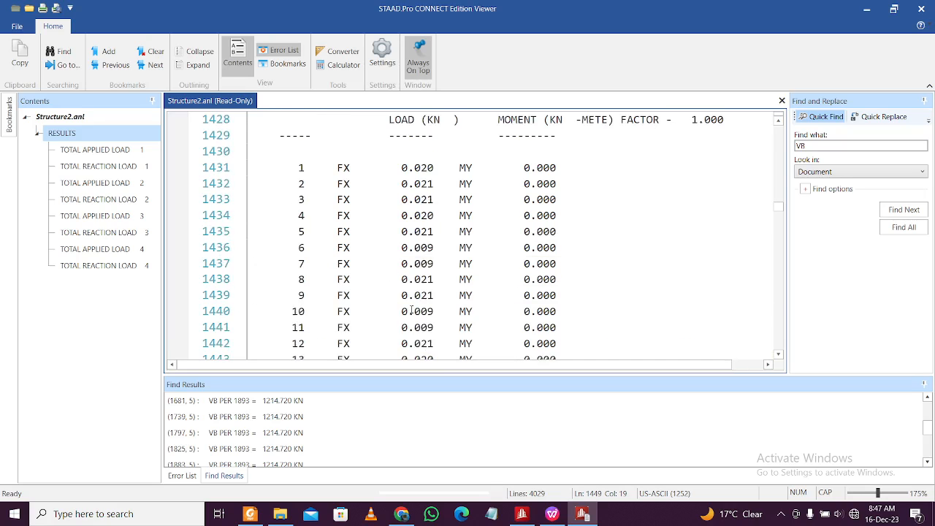
{"action": "scroll", "coordinate": [413, 309], "scroll_direction": "down", "scroll_amount": 3}
{"action": "scroll", "coordinate": [412, 308], "scroll_direction": "down", "scroll_amount": 2}
{"action": "scroll", "coordinate": [415, 302], "scroll_direction": "up", "scroll_amount": 3}
{"action": "scroll", "coordinate": [415, 302], "scroll_direction": "up", "scroll_amount": 2}
{"action": "scroll", "coordinate": [416, 301], "scroll_direction": "down", "scroll_amount": 1}
{"action": "scroll", "coordinate": [417, 302], "scroll_direction": "up", "scroll_amount": 1}
{"action": "scroll", "coordinate": [417, 302], "scroll_direction": "down", "scroll_amount": 2}
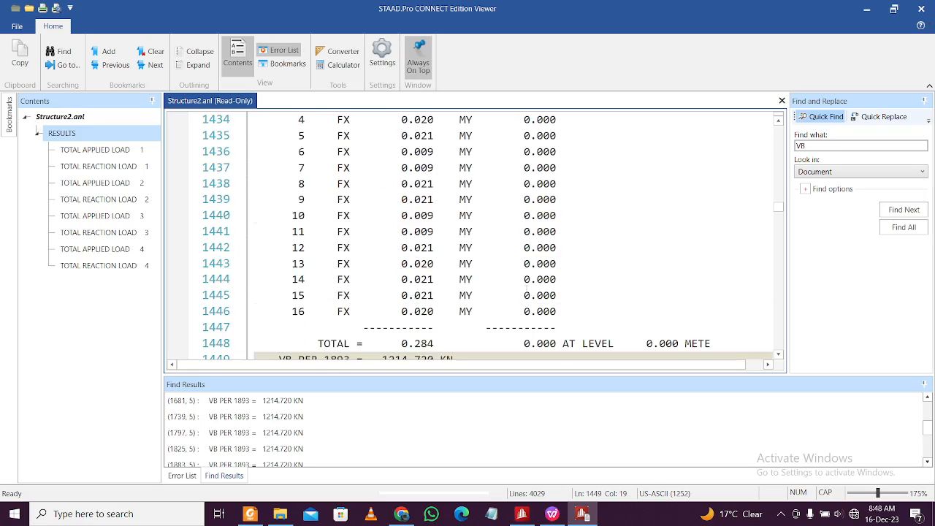
{"action": "scroll", "coordinate": [422, 279], "scroll_direction": "down", "scroll_amount": 8}
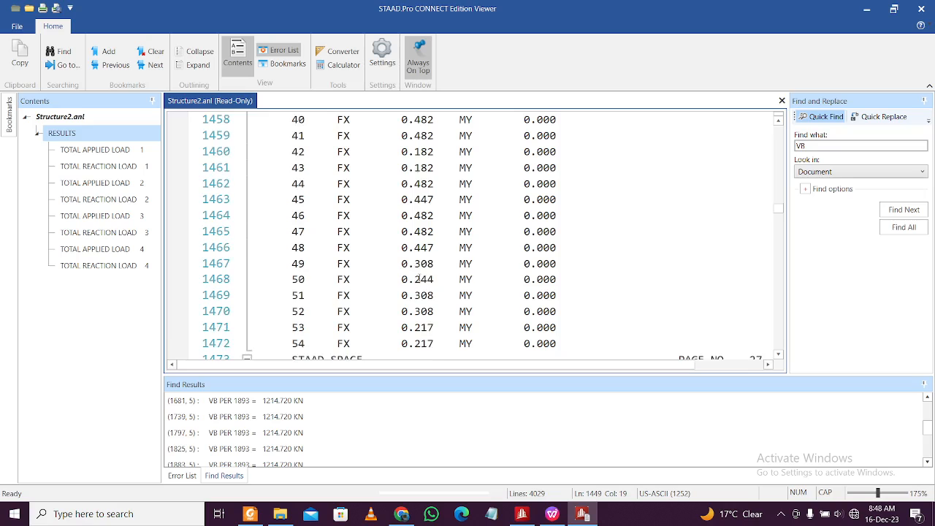
{"action": "scroll", "coordinate": [421, 278], "scroll_direction": "down", "scroll_amount": 4}
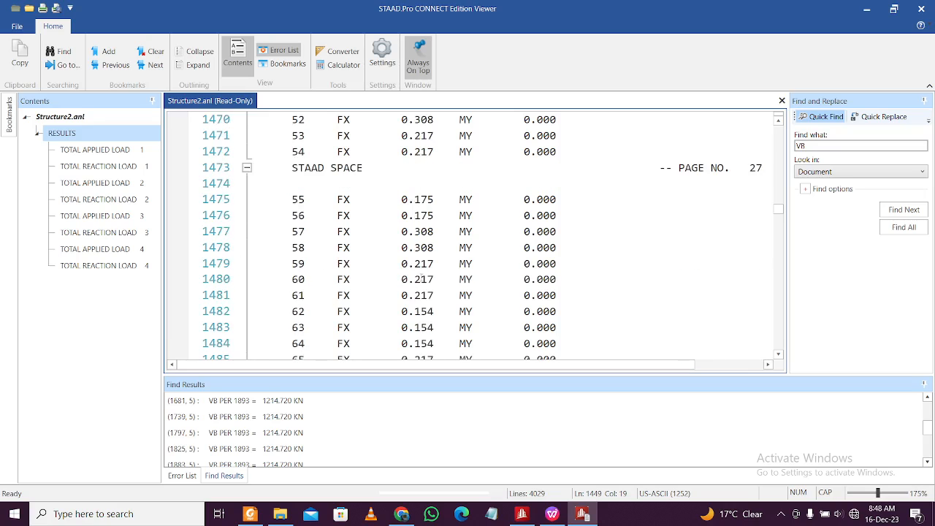
{"action": "scroll", "coordinate": [421, 279], "scroll_direction": "down", "scroll_amount": 12}
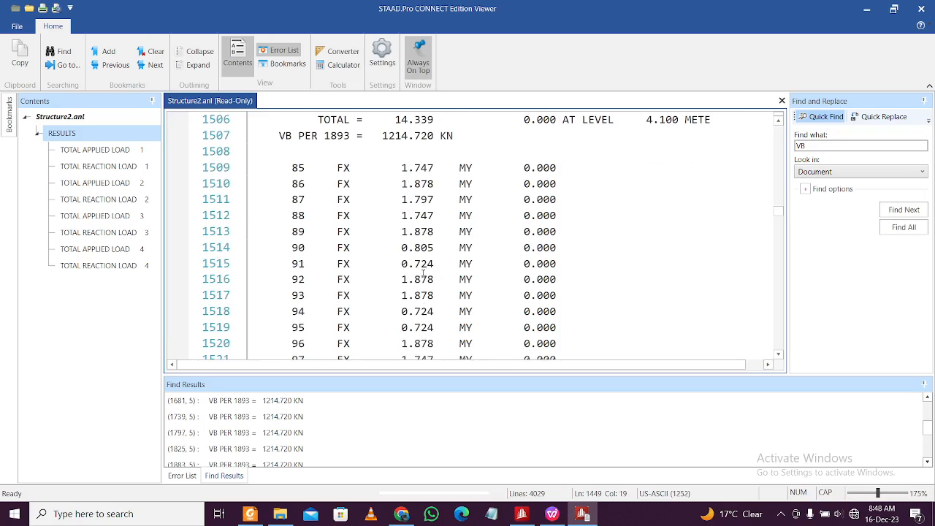
{"action": "scroll", "coordinate": [423, 274], "scroll_direction": "down", "scroll_amount": 3}
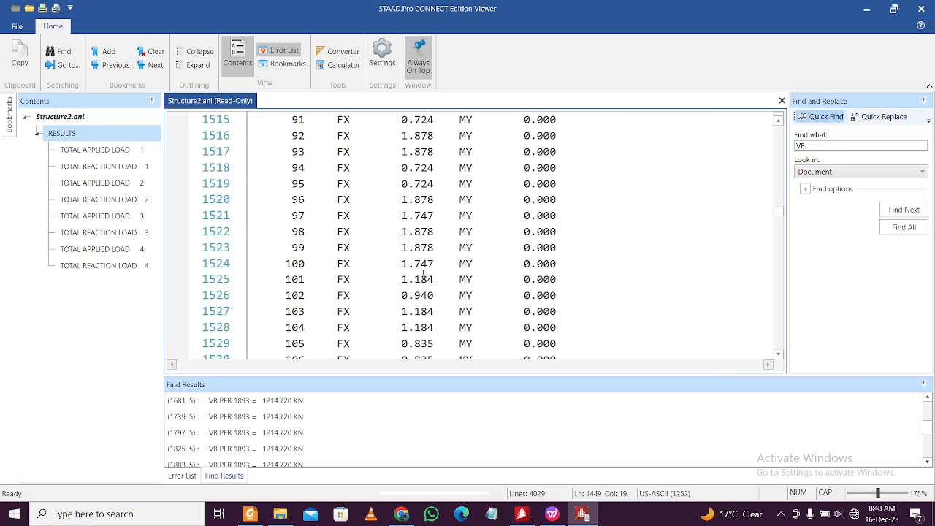
{"action": "left_click", "coordinate": [923, 8]}
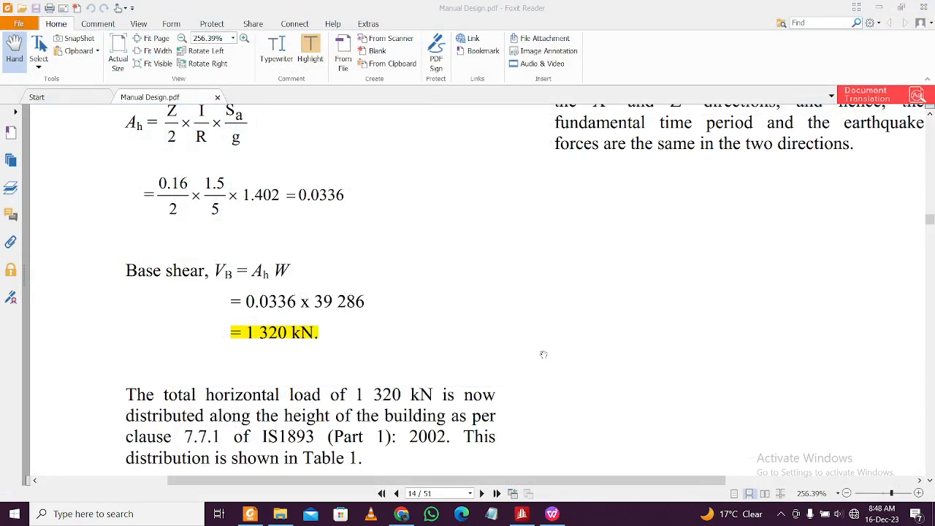
Switch back to STAAD.Pro, open the model's command file and enlarge its text to find the group, support and member release definitions
{"action": "left_click", "coordinate": [524, 517]}
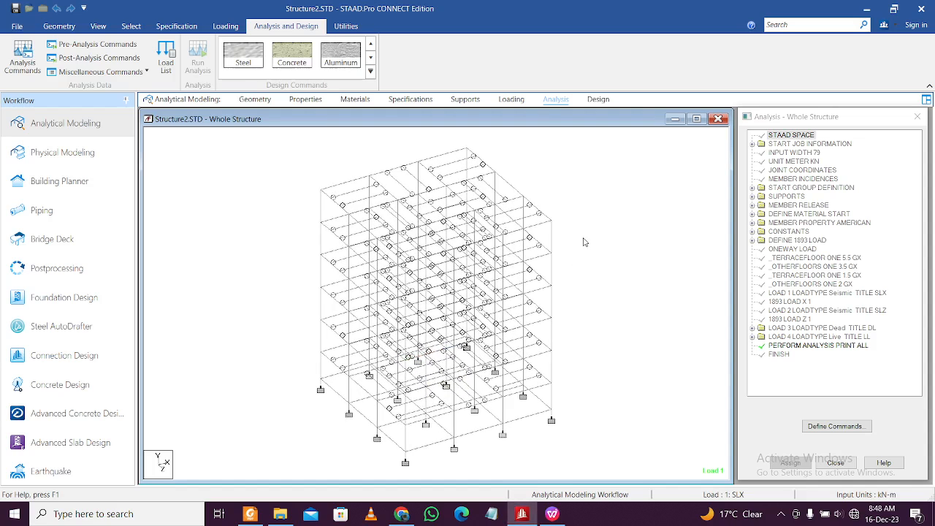
{"action": "left_click", "coordinate": [347, 28]}
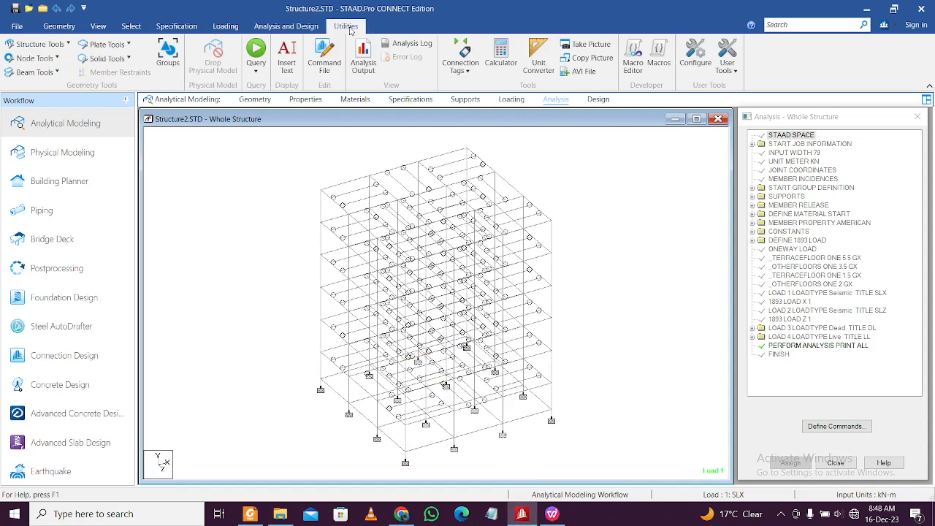
{"action": "left_click", "coordinate": [326, 66]}
{"action": "scroll", "coordinate": [468, 285], "scroll_direction": "down", "scroll_amount": 12}
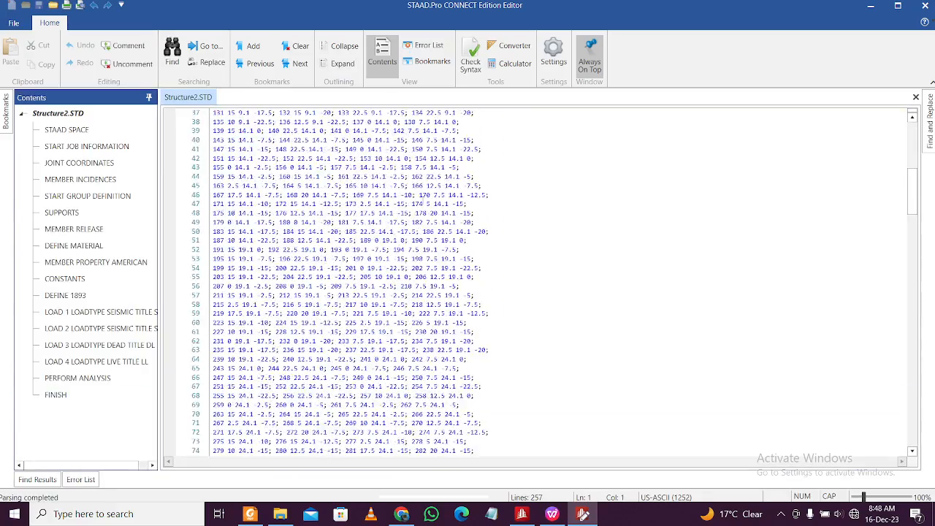
{"action": "scroll", "coordinate": [523, 285], "scroll_direction": "up", "scroll_amount": 8, "text": "ctrl"}
{"action": "scroll", "coordinate": [422, 196], "scroll_direction": "down", "scroll_amount": 13}
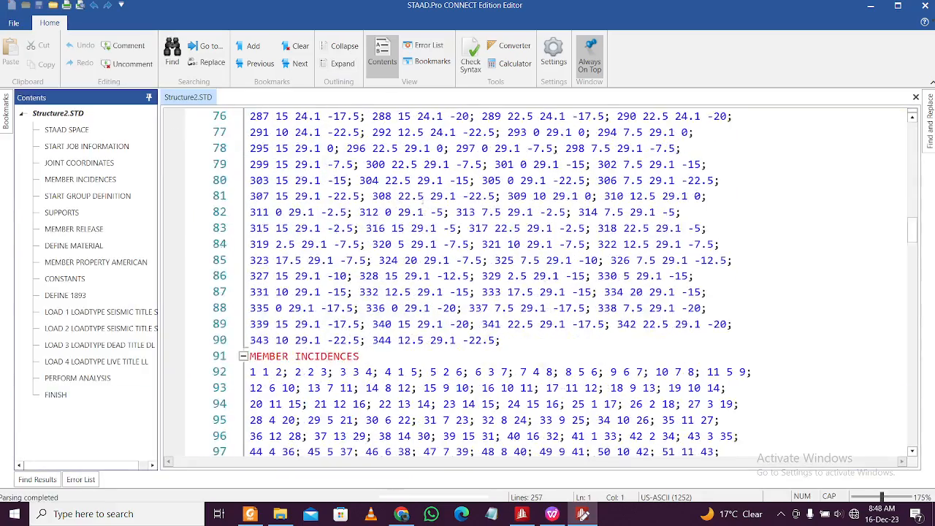
{"action": "scroll", "coordinate": [422, 196], "scroll_direction": "down", "scroll_amount": 20}
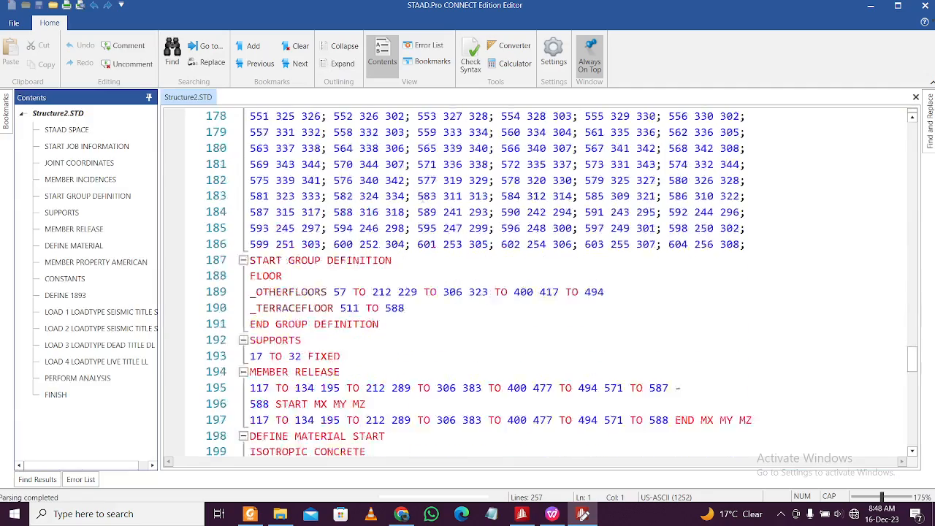
{"action": "scroll", "coordinate": [393, 211], "scroll_direction": "down", "scroll_amount": 1}
{"action": "scroll", "coordinate": [320, 247], "scroll_direction": "up", "scroll_amount": 5}
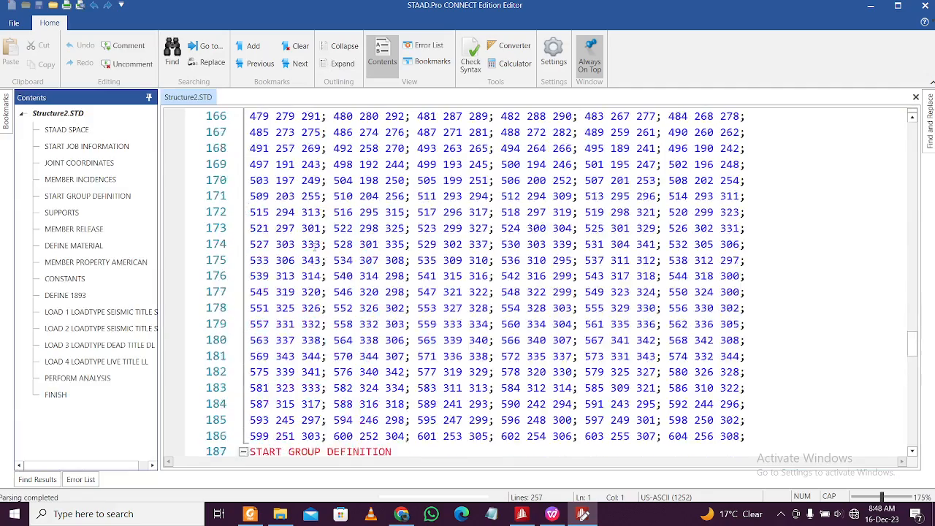
Examine the concrete material definition and the member property assignments in the command file
{"action": "scroll", "coordinate": [318, 247], "scroll_direction": "down", "scroll_amount": 8}
{"action": "scroll", "coordinate": [284, 342], "scroll_direction": "up", "scroll_amount": 1, "text": "ctrl"}
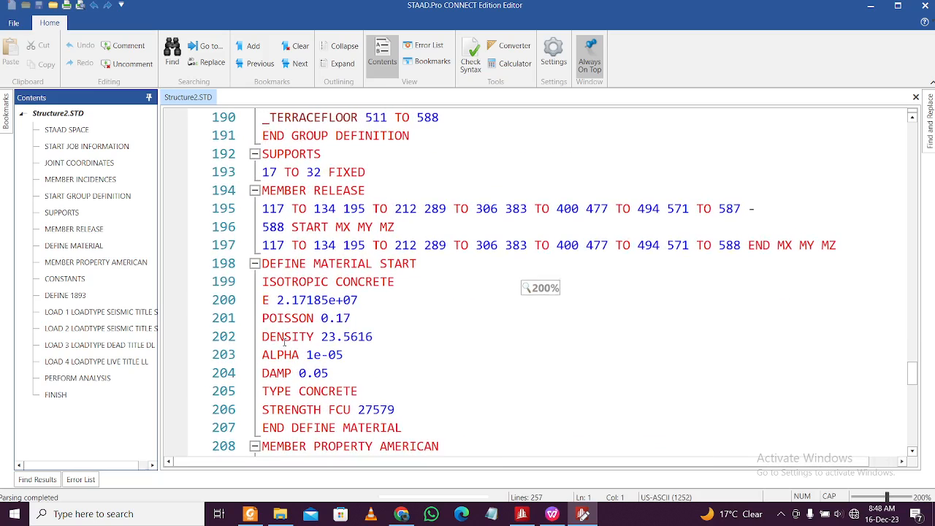
{"action": "scroll", "coordinate": [285, 341], "scroll_direction": "down", "scroll_amount": 2}
{"action": "scroll", "coordinate": [286, 337], "scroll_direction": "down", "scroll_amount": 1}
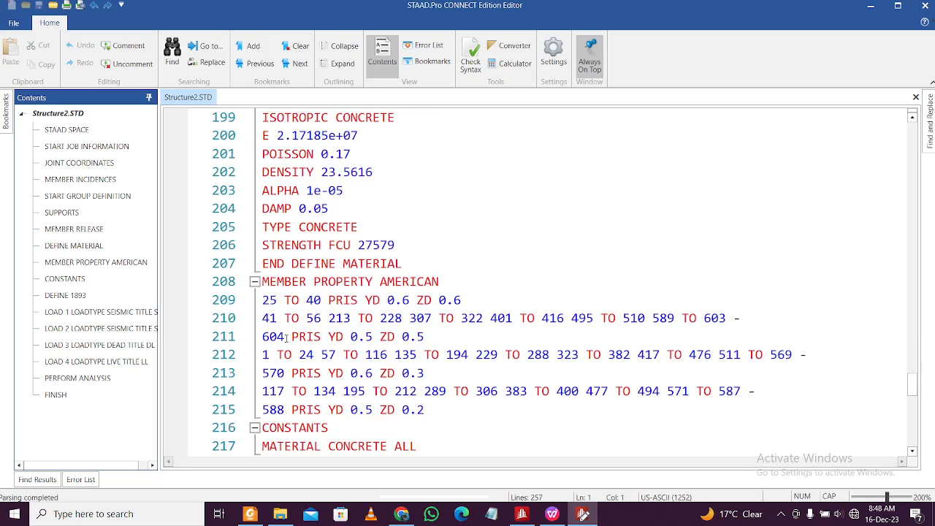
{"action": "scroll", "coordinate": [286, 337], "scroll_direction": "up", "scroll_amount": 1}
{"action": "scroll", "coordinate": [286, 337], "scroll_direction": "down", "scroll_amount": 1}
{"action": "scroll", "coordinate": [295, 331], "scroll_direction": "up", "scroll_amount": 1}
{"action": "scroll", "coordinate": [296, 331], "scroll_direction": "down", "scroll_amount": 2}
{"action": "scroll", "coordinate": [296, 331], "scroll_direction": "up", "scroll_amount": 1}
{"action": "scroll", "coordinate": [325, 314], "scroll_direction": "up", "scroll_amount": 2}
Set the concrete DENSITY in the command file to 25, then save and close the file
{"action": "left_click_drag", "start_coordinate": [384, 282], "coordinate": [322, 285]}
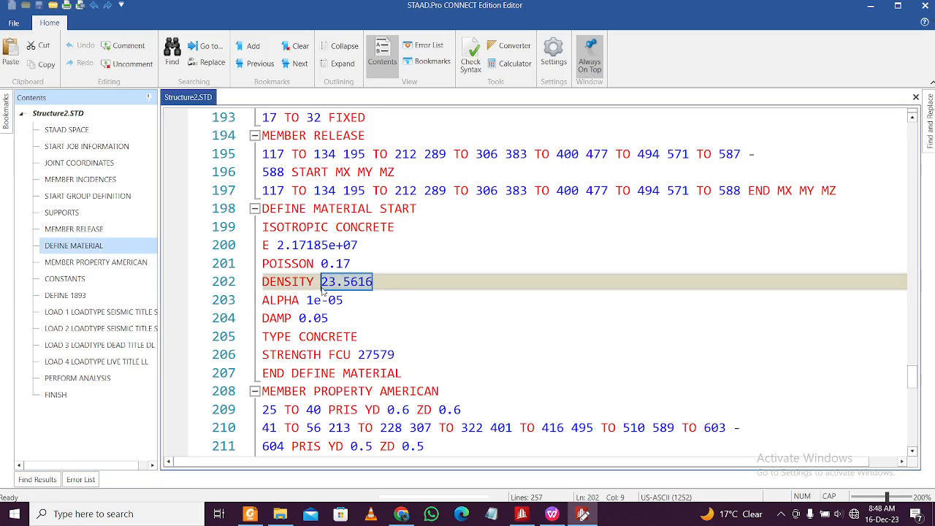
{"action": "type", "text": "2"}
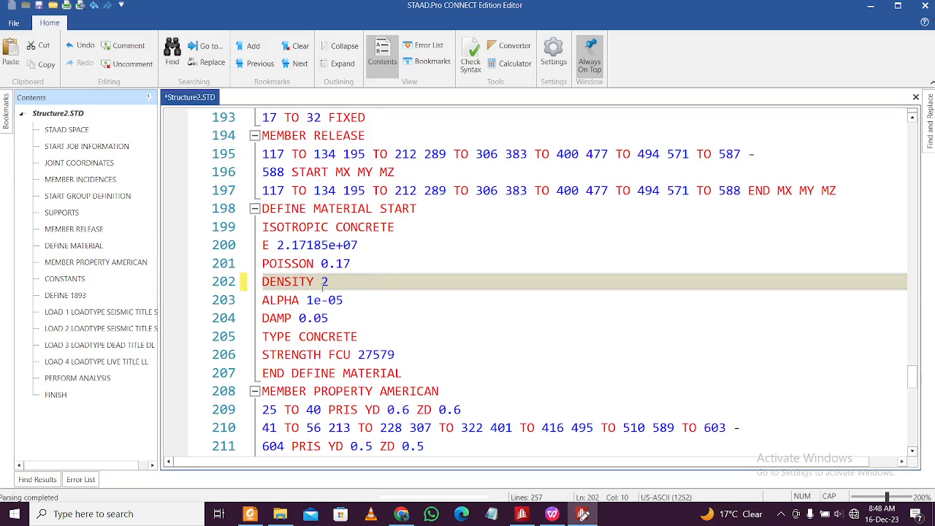
{"action": "type", "text": "5"}
{"action": "key", "text": "ctrl+s"}
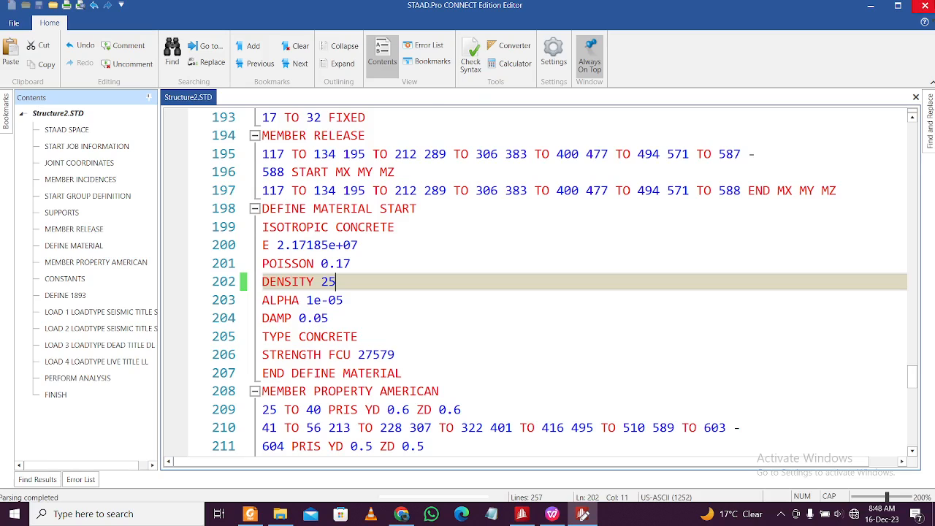
{"action": "left_click", "coordinate": [925, 5]}
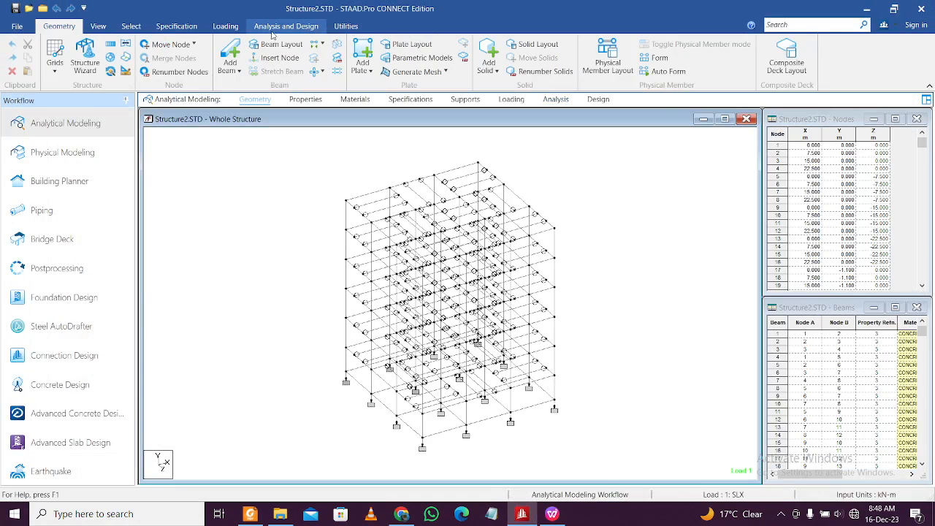
Run the analysis again and open its output file
{"action": "left_click", "coordinate": [282, 27]}
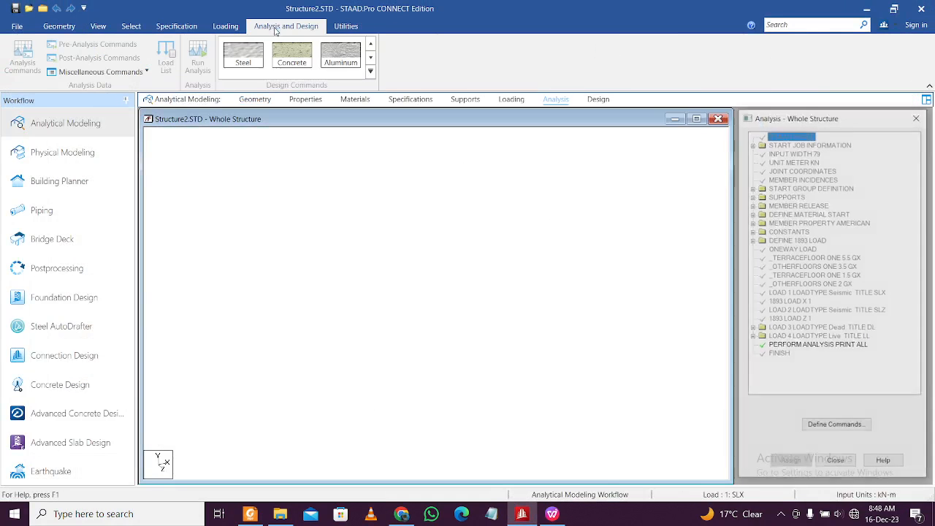
{"action": "left_click", "coordinate": [198, 60]}
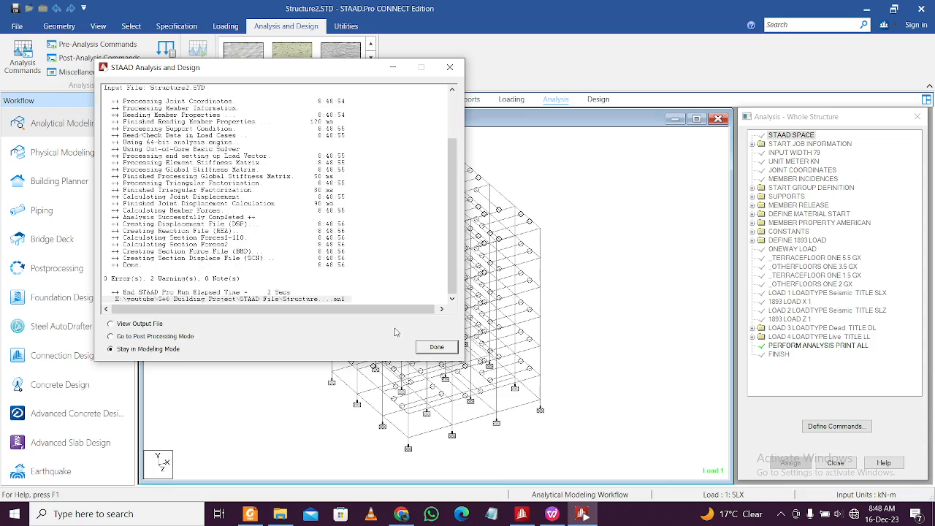
{"action": "left_click", "coordinate": [151, 322]}
{"action": "left_click", "coordinate": [433, 347]}
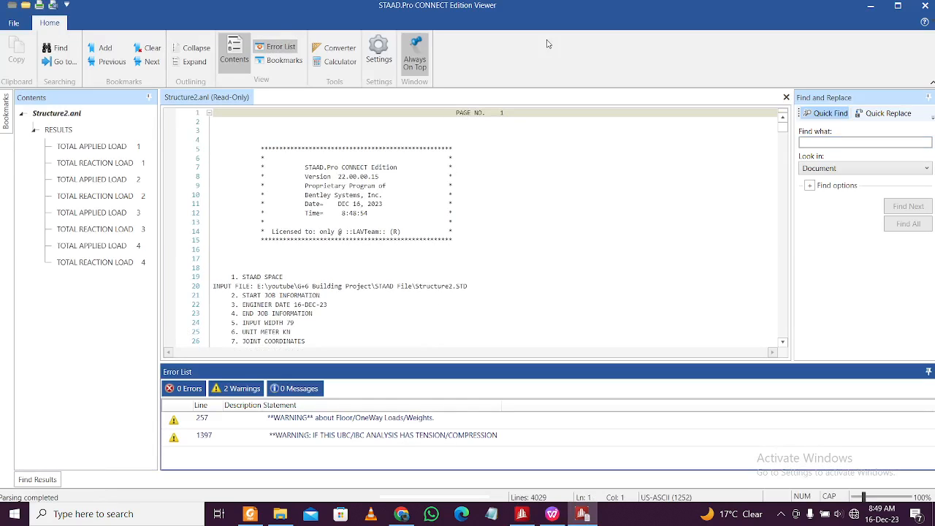
Search the output for VB, check the VB PER 1893 value at its location, and close the viewer
{"action": "left_click", "coordinate": [842, 140]}
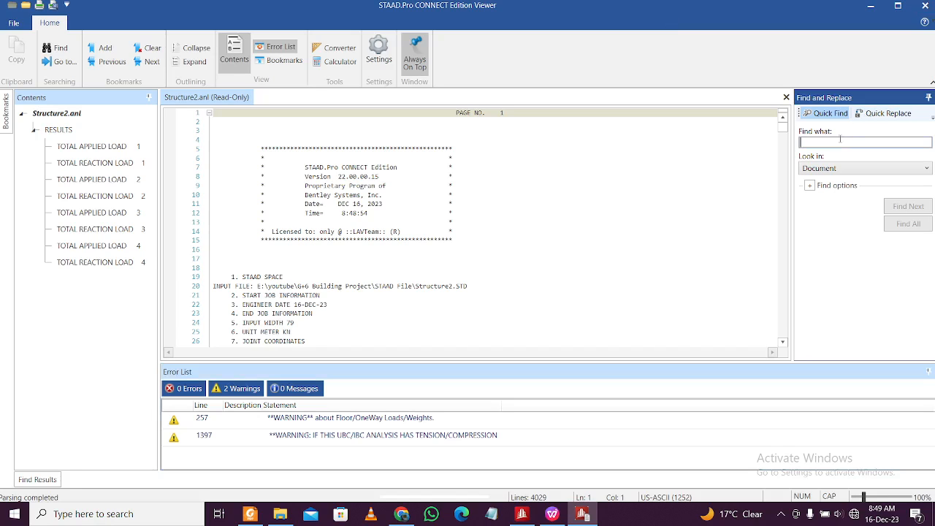
{"action": "type", "text": "VB"}
{"action": "key", "text": "Return"}
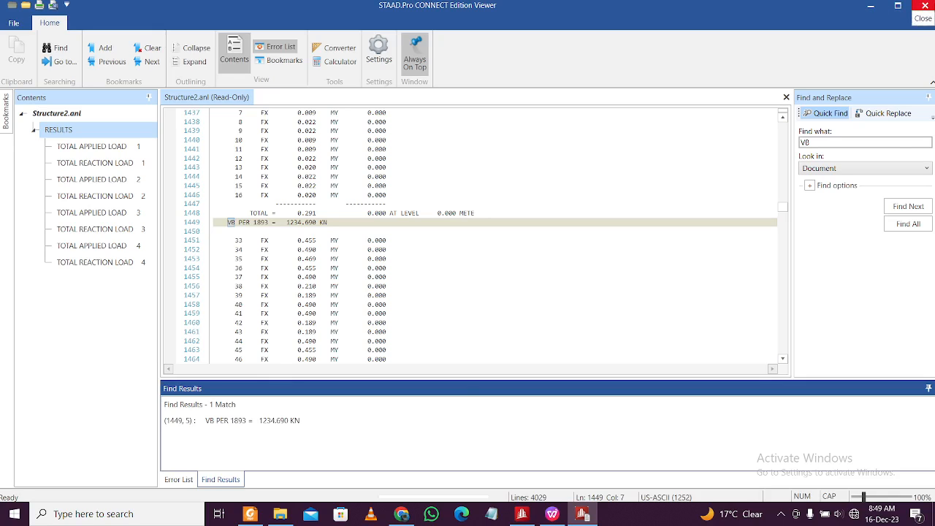
{"action": "double_click", "coordinate": [257, 424]}
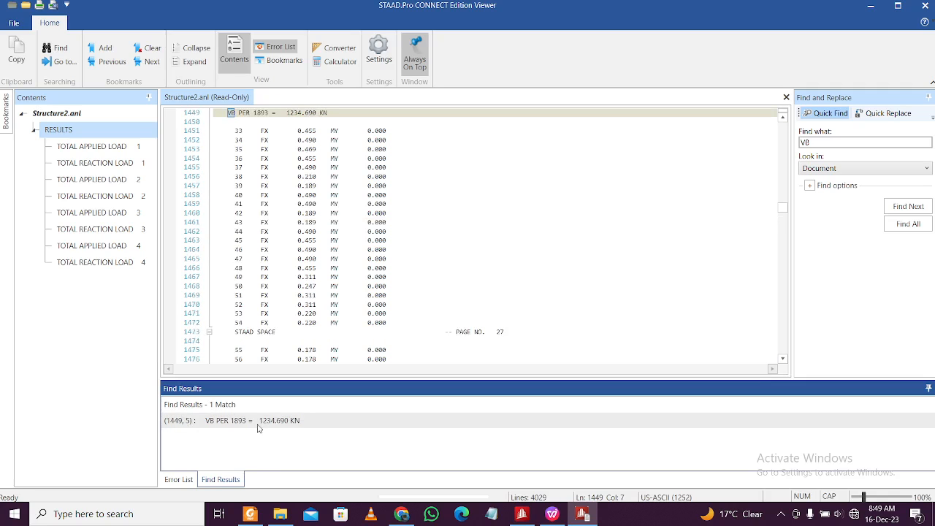
{"action": "scroll", "coordinate": [353, 284], "scroll_direction": "up", "scroll_amount": 8}
{"action": "scroll", "coordinate": [353, 284], "scroll_direction": "down", "scroll_amount": 5}
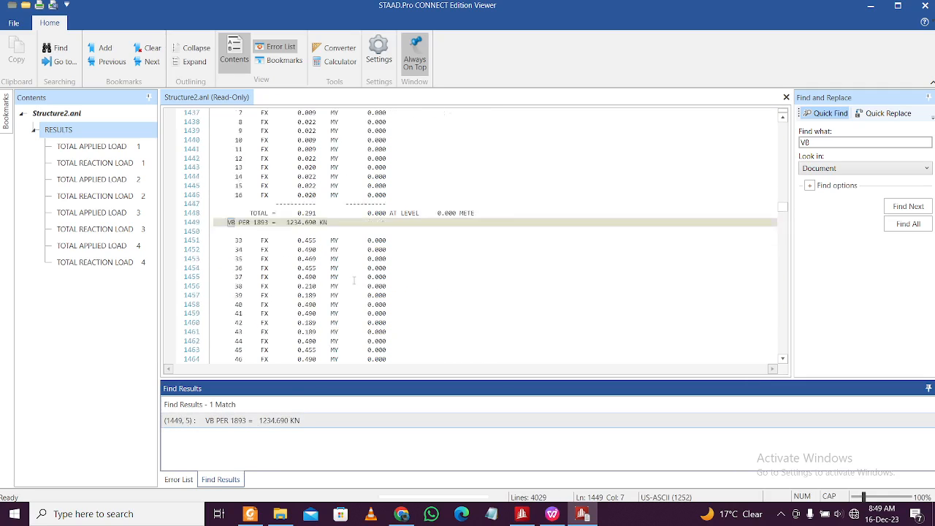
{"action": "left_click", "coordinate": [926, 6]}
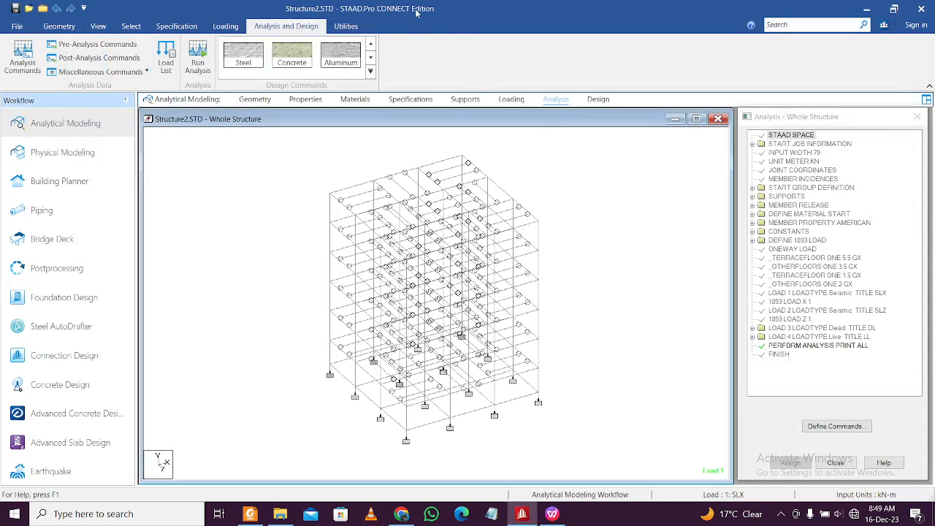
{"action": "scroll", "coordinate": [585, 239], "scroll_direction": "up", "scroll_amount": 1}
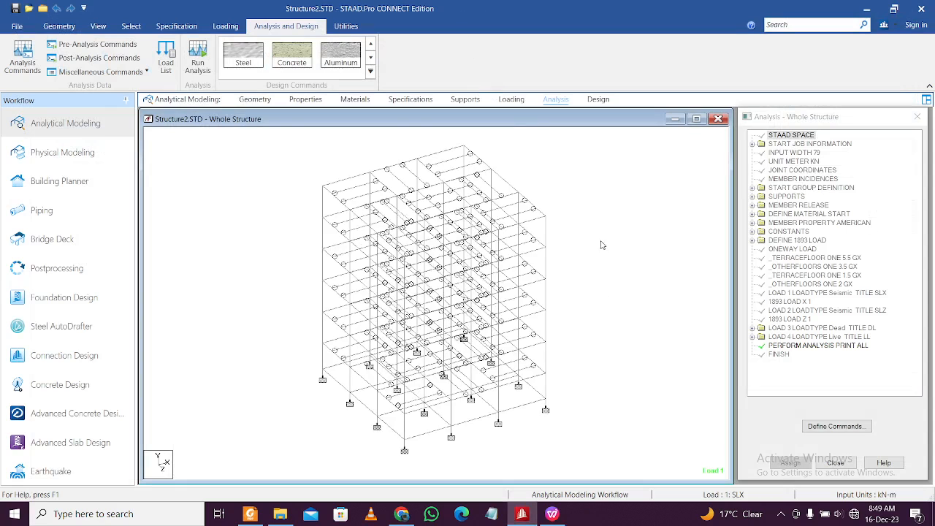
{"action": "scroll", "coordinate": [604, 244], "scroll_direction": "down", "scroll_amount": 1}
{"action": "middle_click_drag", "start_coordinate": [636, 243], "coordinate": [603, 250]}
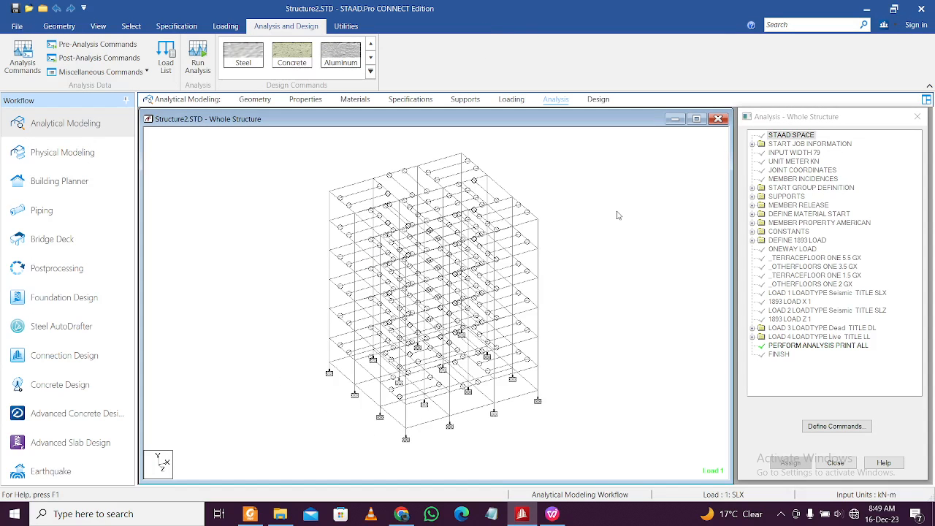
Switch to Manual Design.pdf in Foxit Reader and look back from the base shear on page 14 to the seismic weights on page 13
{"action": "left_click", "coordinate": [250, 514]}
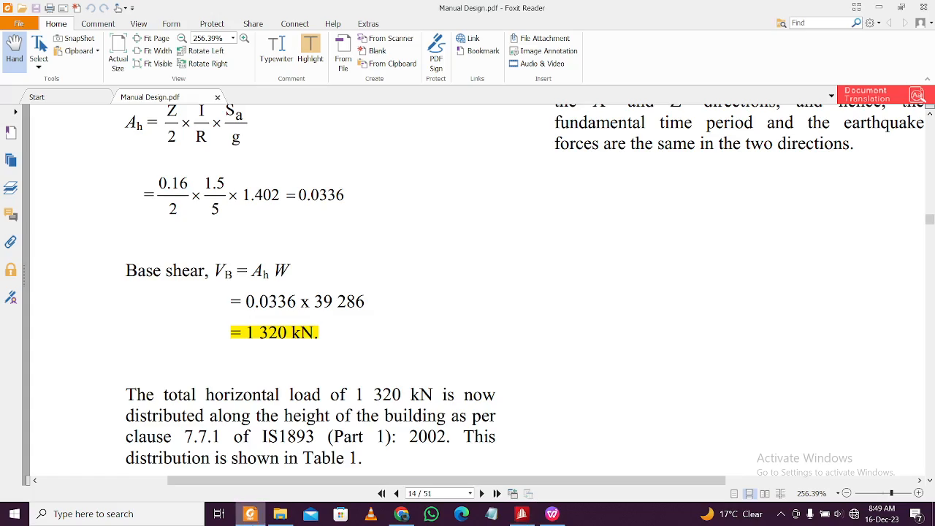
{"action": "scroll", "coordinate": [398, 292], "scroll_direction": "up", "scroll_amount": 5}
{"action": "scroll", "coordinate": [398, 292], "scroll_direction": "up", "scroll_amount": 15}
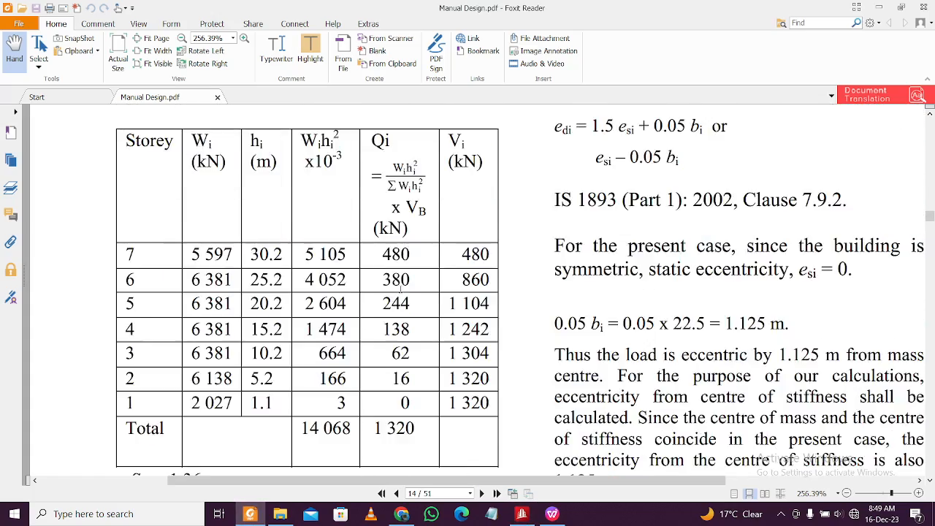
{"action": "scroll", "coordinate": [400, 292], "scroll_direction": "up", "scroll_amount": 15}
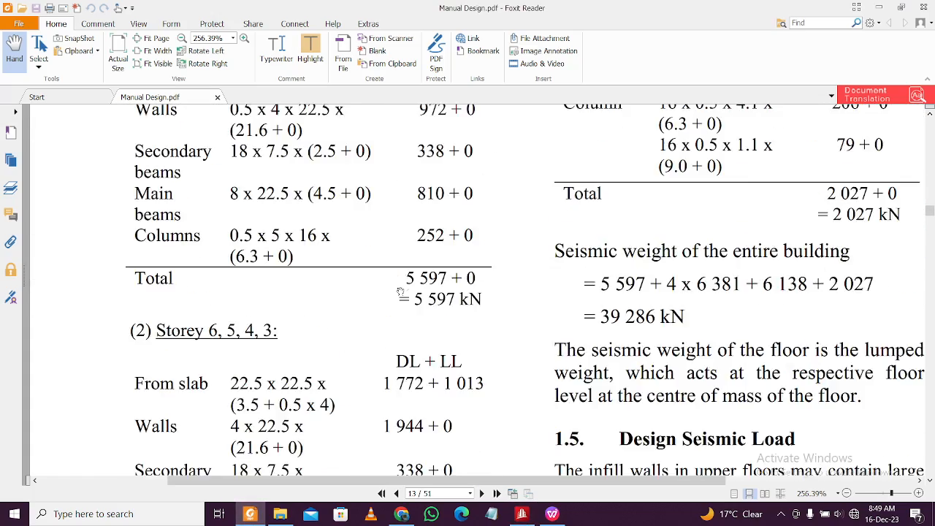
Switch to the Coordinates For STAAD spreadsheet and review the member sizes, floor loads and wall loads
{"action": "left_click", "coordinate": [552, 513]}
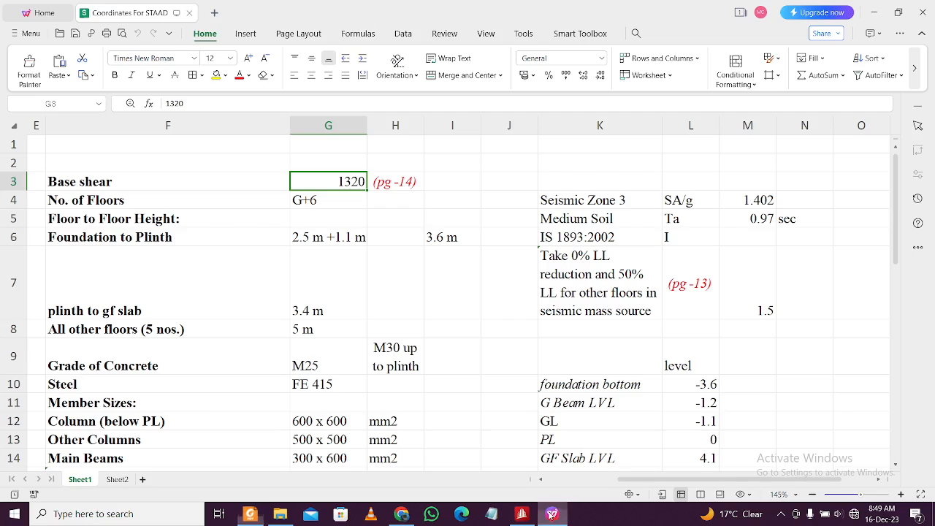
{"action": "scroll", "coordinate": [398, 314], "scroll_direction": "down", "scroll_amount": 2}
{"action": "scroll", "coordinate": [397, 314], "scroll_direction": "down", "scroll_amount": 3}
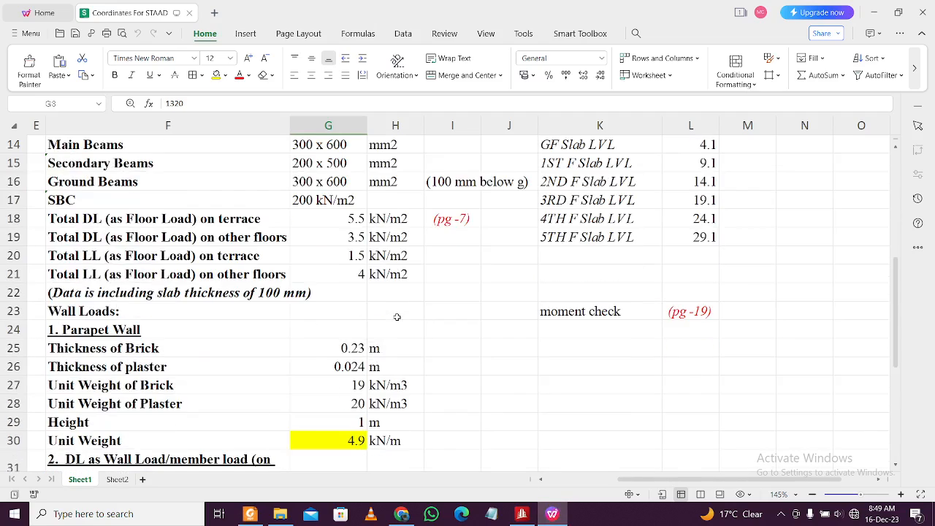
{"action": "scroll", "coordinate": [397, 316], "scroll_direction": "down", "scroll_amount": 4}
{"action": "scroll", "coordinate": [397, 317], "scroll_direction": "up", "scroll_amount": 6}
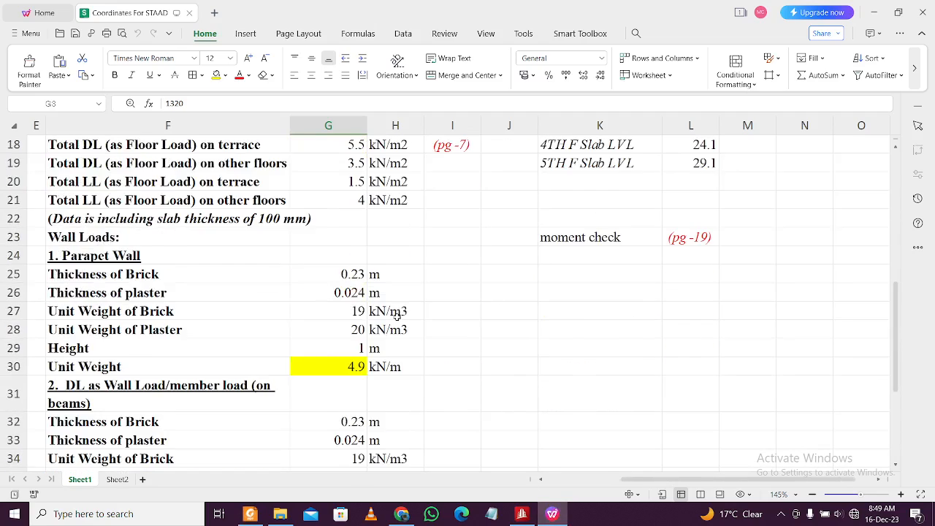
Find the moment check page reference in the spreadsheet and go to page 19 of Manual Design.pdf in Foxit Reader
{"action": "scroll", "coordinate": [397, 317], "scroll_direction": "down", "scroll_amount": 2}
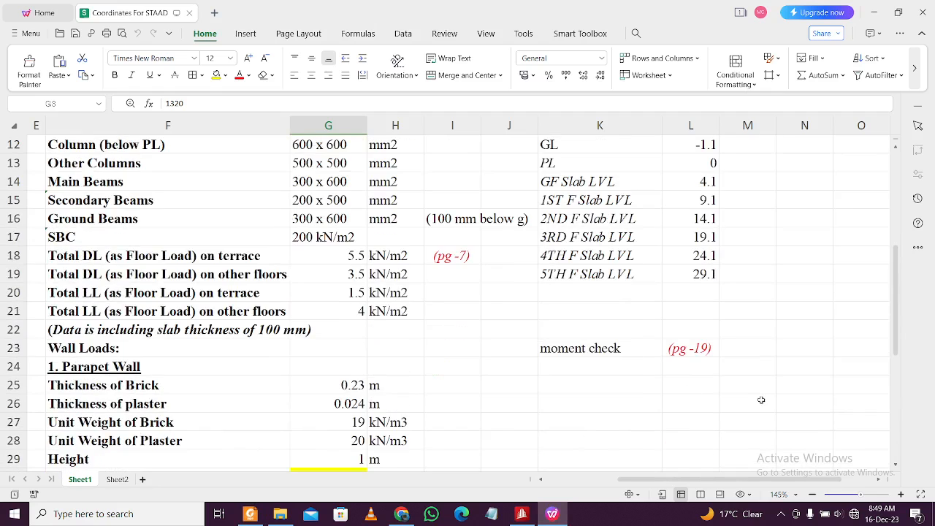
{"action": "left_click", "coordinate": [694, 354]}
{"action": "left_click", "coordinate": [250, 514]}
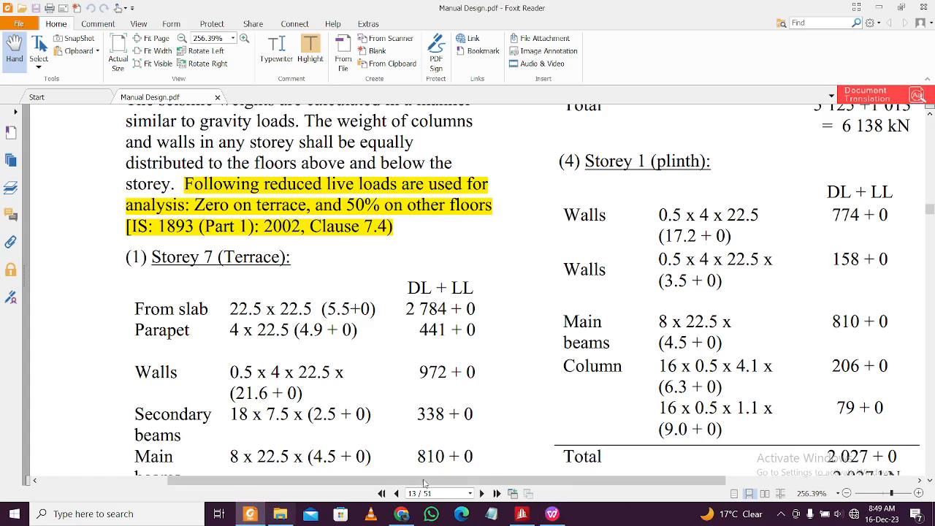
{"action": "left_click", "coordinate": [434, 494]}
{"action": "type", "text": "1"}
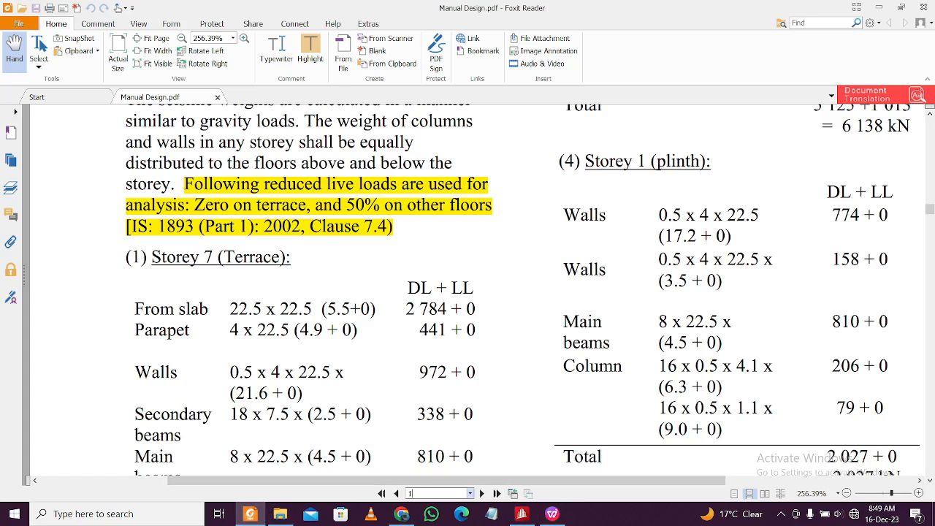
{"action": "type", "text": "9 / 51"}
{"action": "key", "text": "Return"}
Examine the end moments of beams B2001 to B2003 for the six basic load cases in Table 6
{"action": "scroll", "coordinate": [412, 400], "scroll_direction": "down", "scroll_amount": 5}
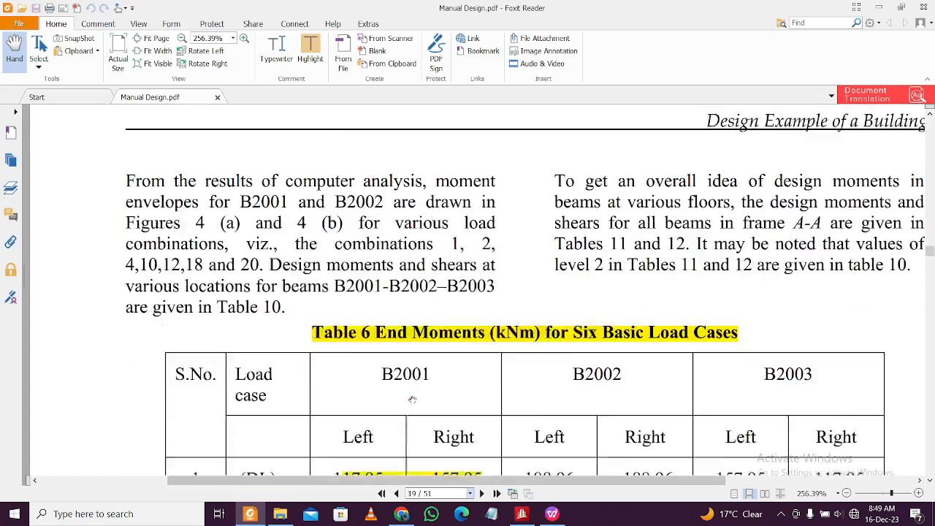
{"action": "scroll", "coordinate": [412, 400], "scroll_direction": "up", "scroll_amount": 10}
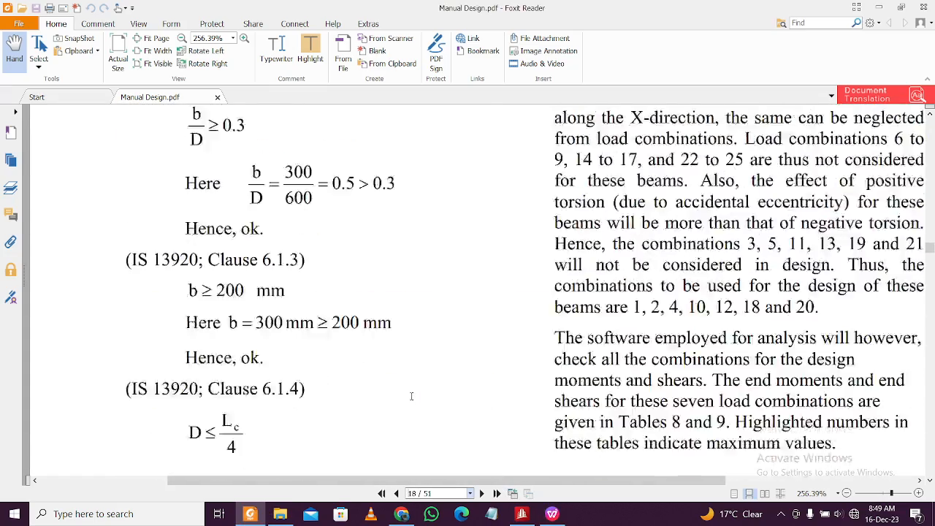
{"action": "scroll", "coordinate": [410, 399], "scroll_direction": "down", "scroll_amount": 8}
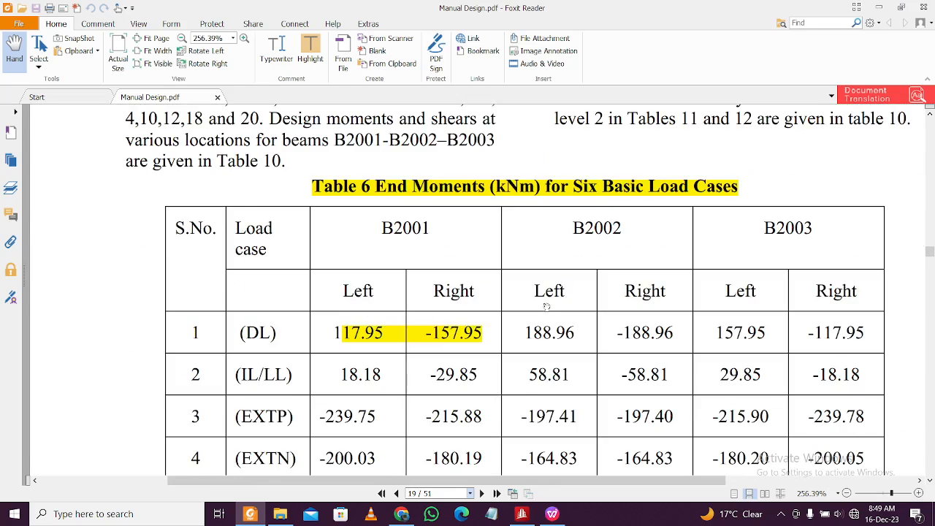
{"action": "scroll", "coordinate": [544, 306], "scroll_direction": "down", "scroll_amount": 2}
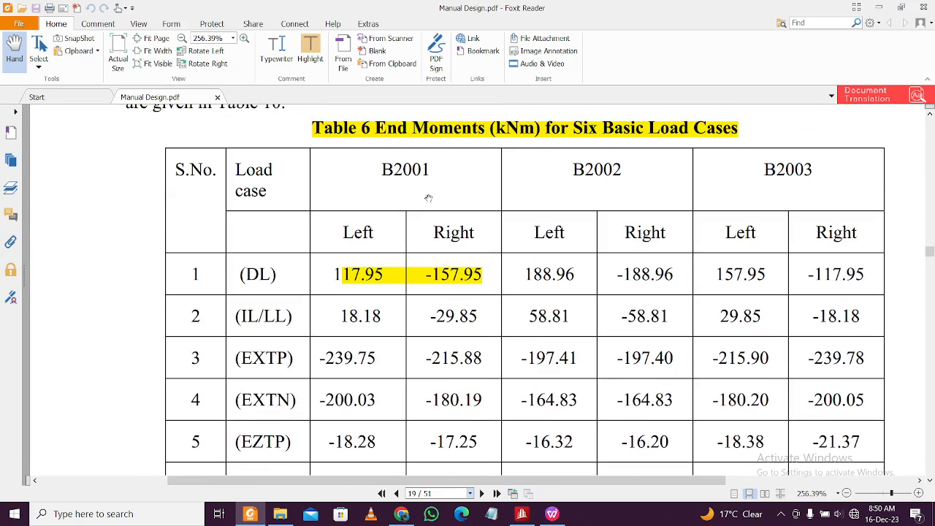
{"action": "scroll", "coordinate": [429, 185], "scroll_direction": "down", "scroll_amount": 1}
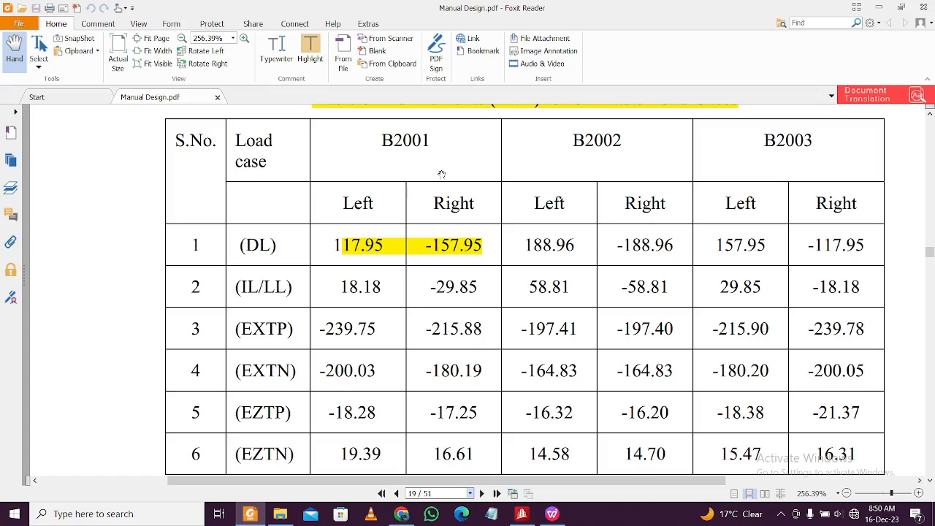
Go back to Figure 1 on page 4 of the manual and examine the beam and column layout and the building sections
{"action": "left_click_drag", "start_coordinate": [932, 259], "coordinate": [930, 148]}
{"action": "scroll", "coordinate": [731, 285], "scroll_direction": "down", "scroll_amount": 10}
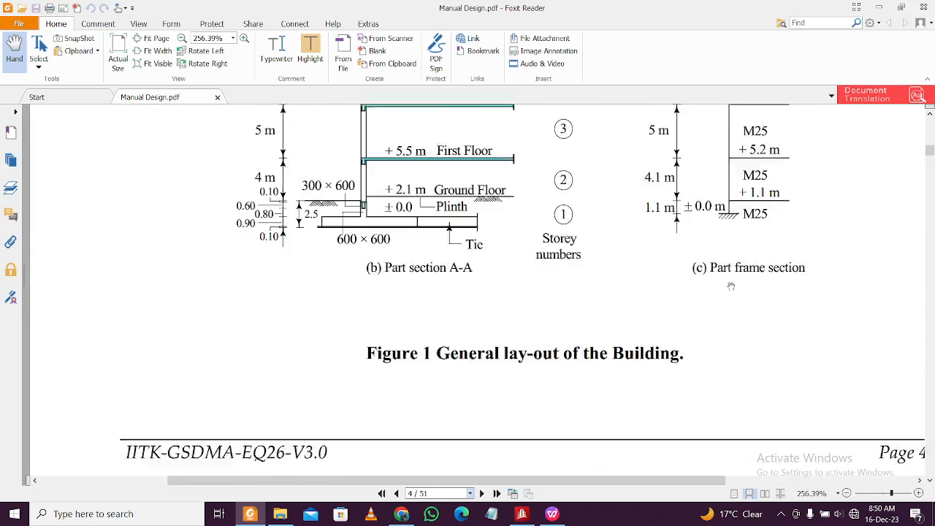
{"action": "scroll", "coordinate": [731, 285], "scroll_direction": "down", "scroll_amount": 15}
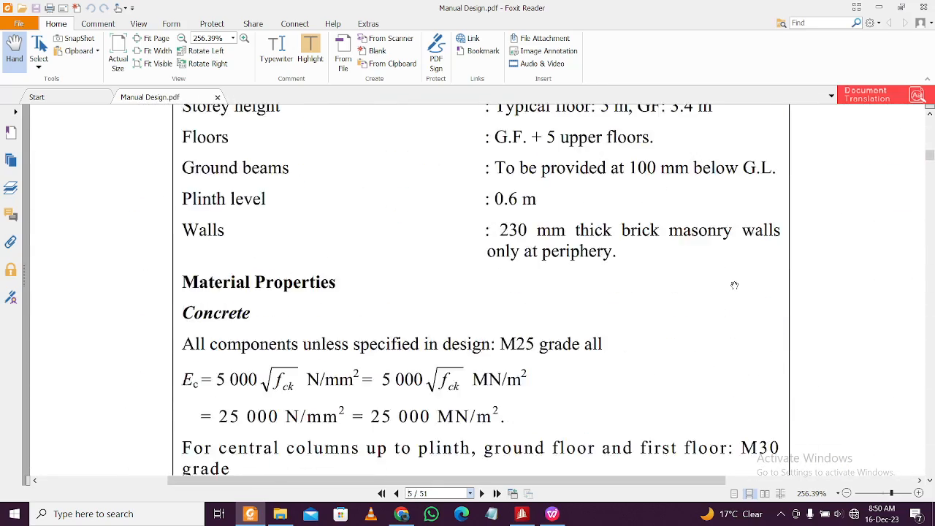
{"action": "scroll", "coordinate": [732, 289], "scroll_direction": "down", "scroll_amount": 1}
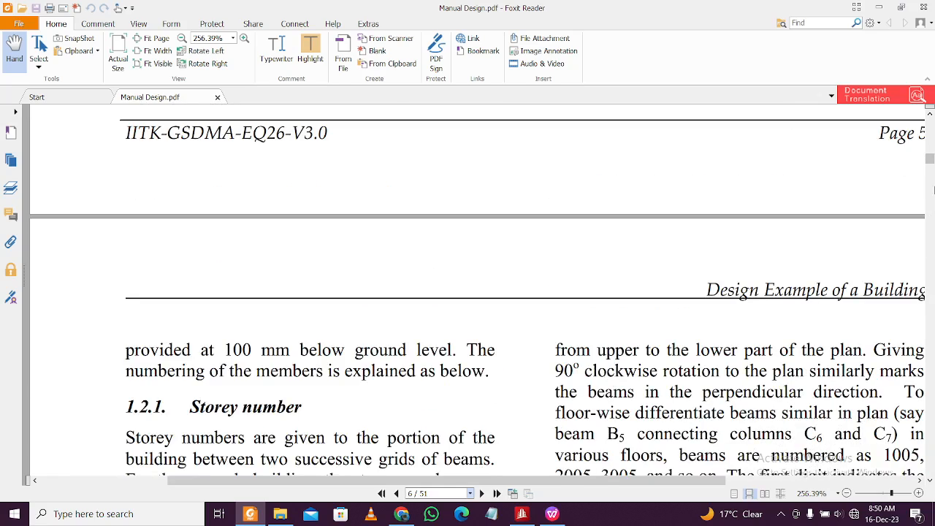
{"action": "left_click_drag", "start_coordinate": [928, 162], "coordinate": [928, 149]}
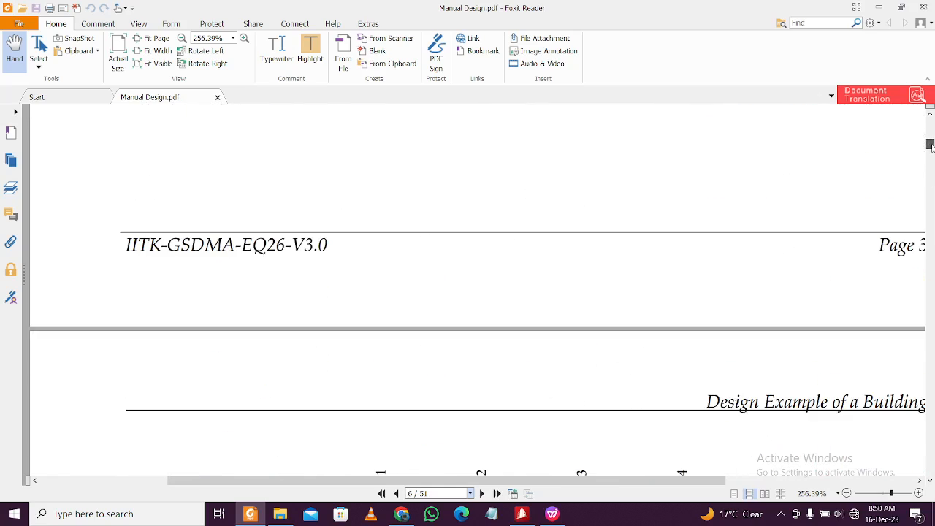
{"action": "scroll", "coordinate": [582, 281], "scroll_direction": "down", "scroll_amount": 7}
{"action": "scroll", "coordinate": [582, 289], "scroll_direction": "down", "scroll_amount": 5}
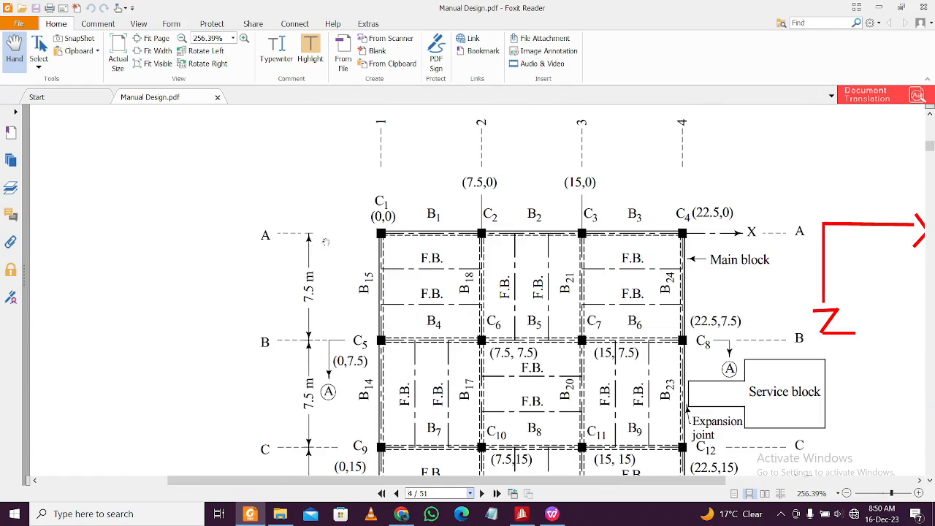
{"action": "scroll", "coordinate": [314, 341], "scroll_direction": "down", "scroll_amount": 3}
{"action": "scroll", "coordinate": [362, 373], "scroll_direction": "down", "scroll_amount": 1}
{"action": "scroll", "coordinate": [365, 350], "scroll_direction": "up", "scroll_amount": 3}
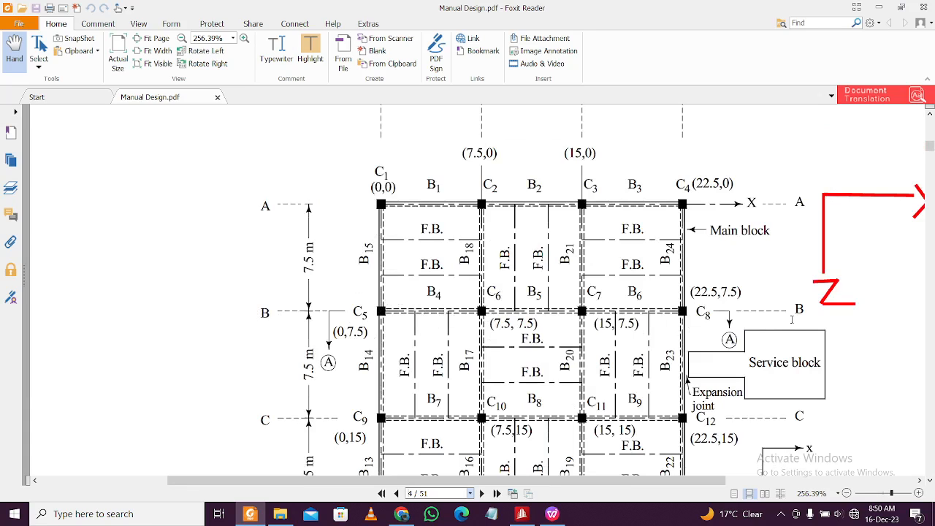
{"action": "scroll", "coordinate": [495, 291], "scroll_direction": "up", "scroll_amount": 3}
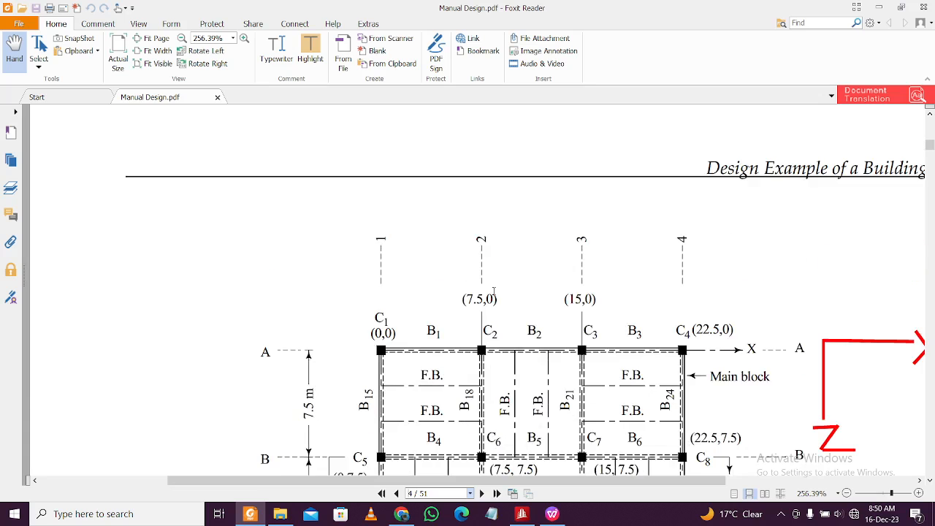
{"action": "scroll", "coordinate": [494, 291], "scroll_direction": "down", "scroll_amount": 3}
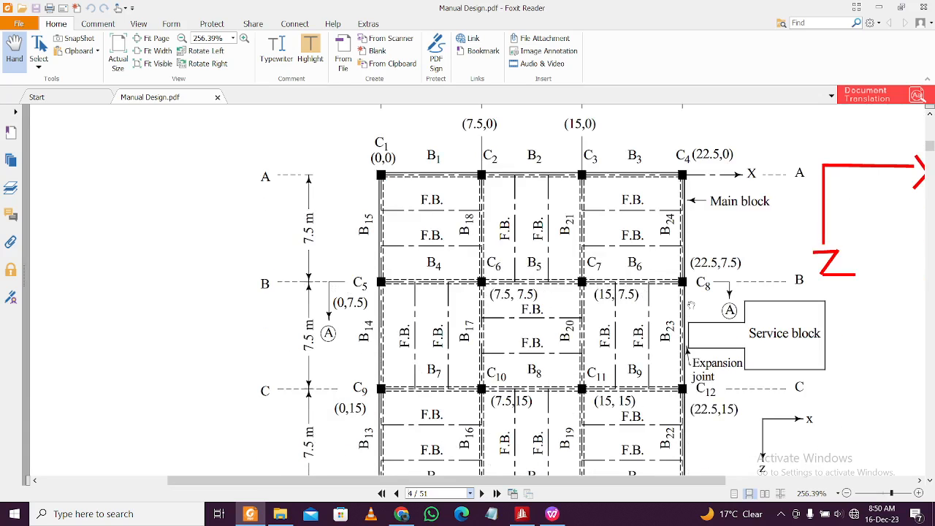
{"action": "scroll", "coordinate": [692, 302], "scroll_direction": "down", "scroll_amount": 10}
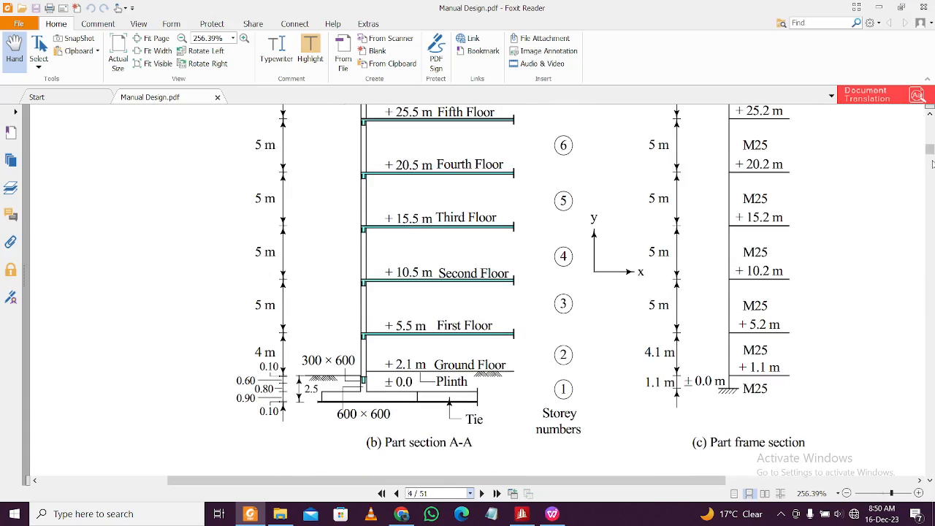
Go to Figure 2 (a) on page 9 and locate beam 2001 and its gravity loads in Frame AA
{"action": "left_click_drag", "start_coordinate": [930, 150], "coordinate": [930, 188]}
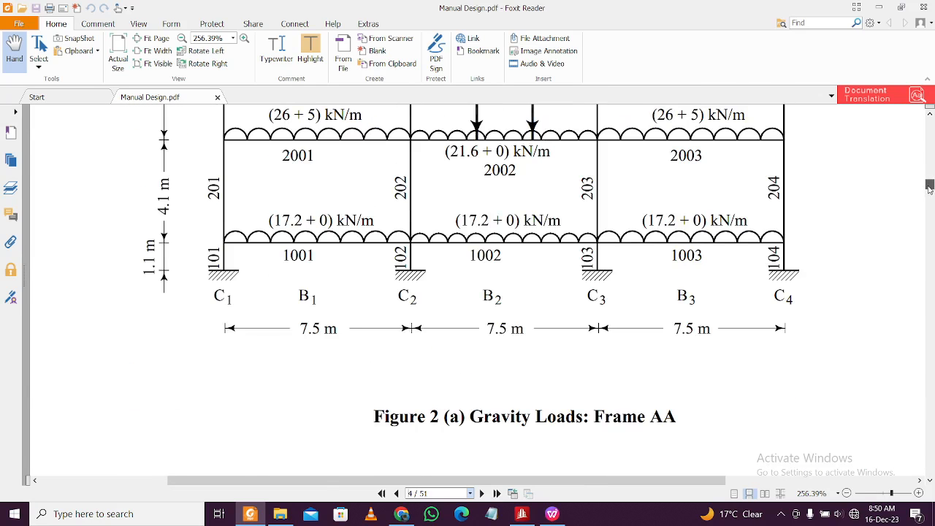
{"action": "scroll", "coordinate": [314, 254], "scroll_direction": "up", "scroll_amount": 2}
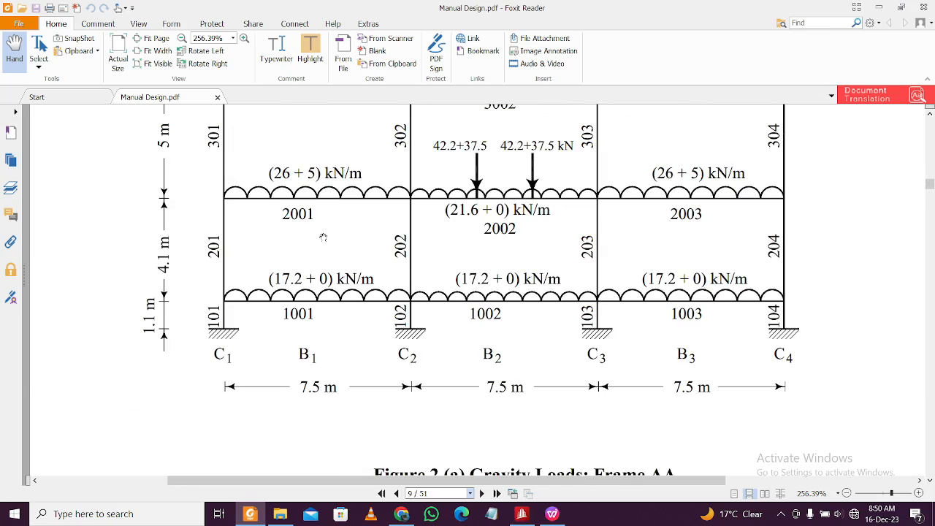
{"action": "scroll", "coordinate": [323, 237], "scroll_direction": "up", "scroll_amount": 1}
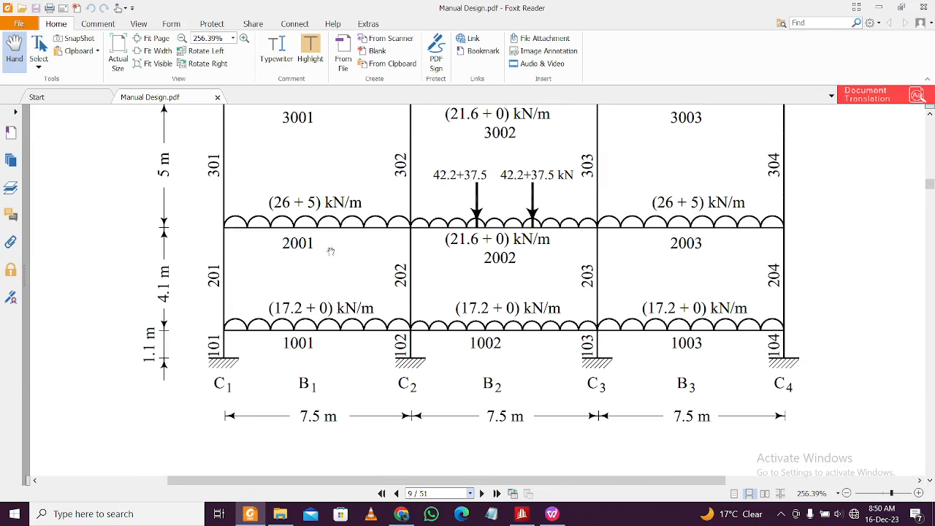
{"action": "scroll", "coordinate": [331, 252], "scroll_direction": "up", "scroll_amount": 2}
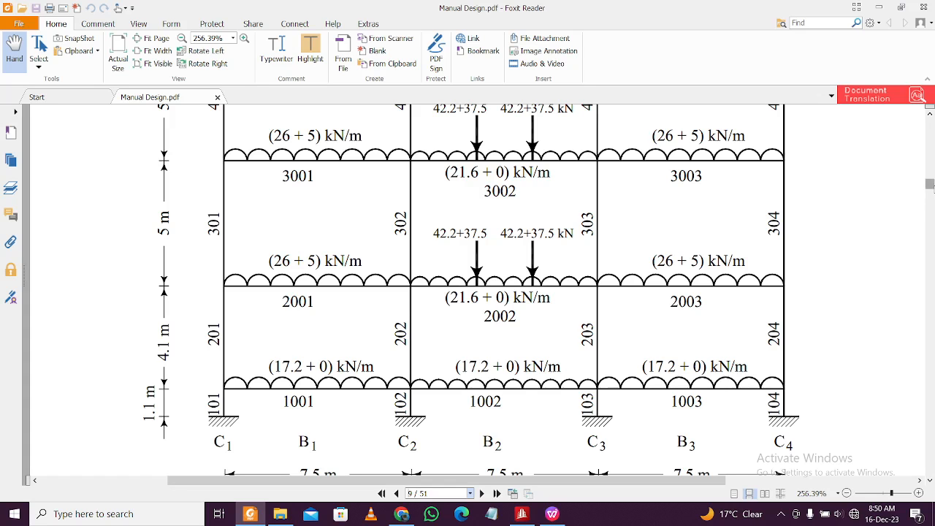
Return to the Figure 1 plan on page 4 and examine the beams along grid lines A to D
{"action": "left_click_drag", "start_coordinate": [929, 185], "coordinate": [930, 139]}
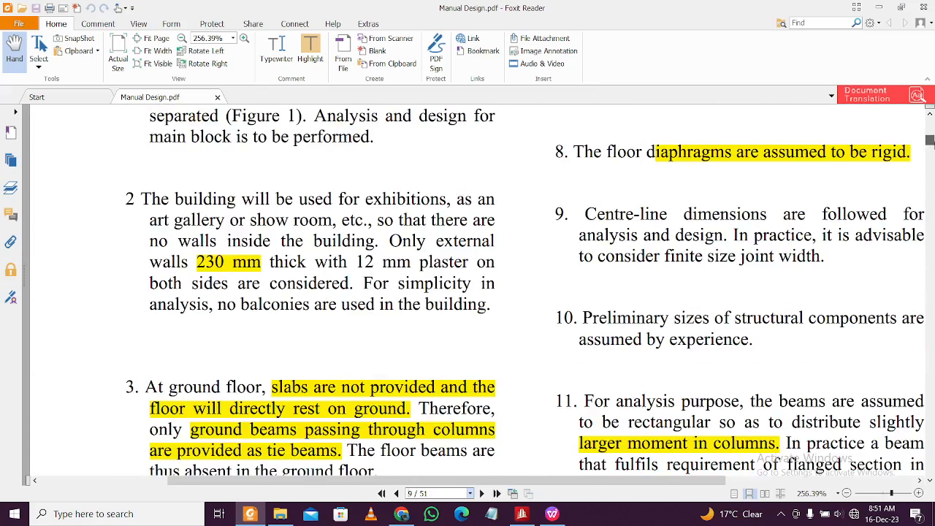
{"action": "scroll", "coordinate": [673, 255], "scroll_direction": "down", "scroll_amount": 8}
{"action": "scroll", "coordinate": [672, 254], "scroll_direction": "down", "scroll_amount": 6}
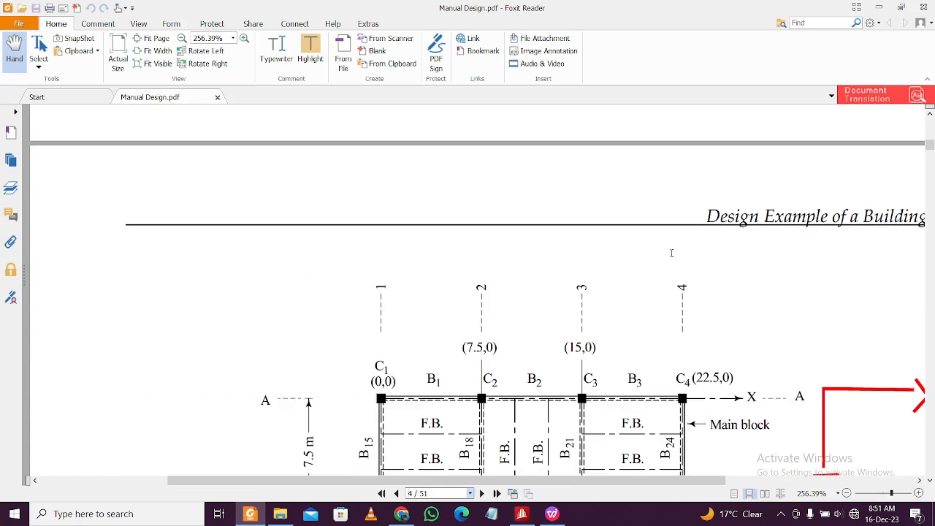
{"action": "scroll", "coordinate": [671, 254], "scroll_direction": "down", "scroll_amount": 2}
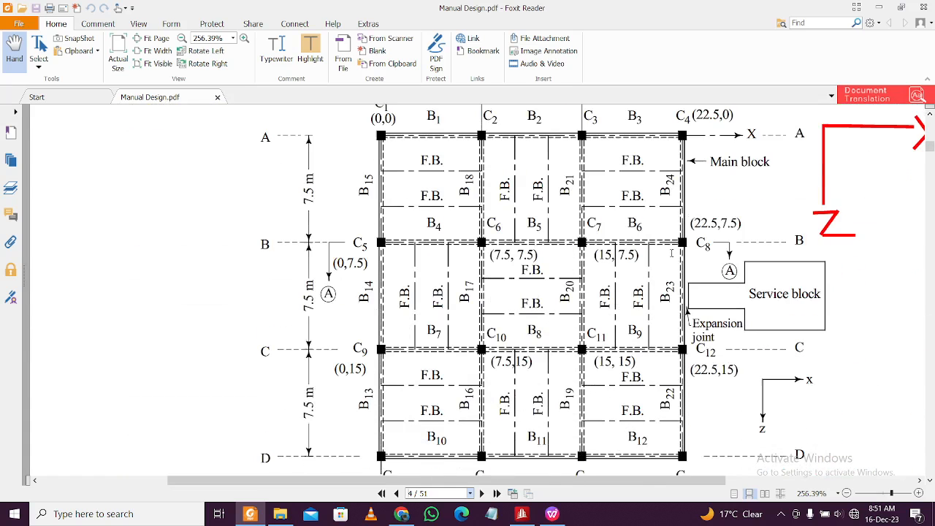
{"action": "scroll", "coordinate": [672, 254], "scroll_direction": "up", "scroll_amount": 1}
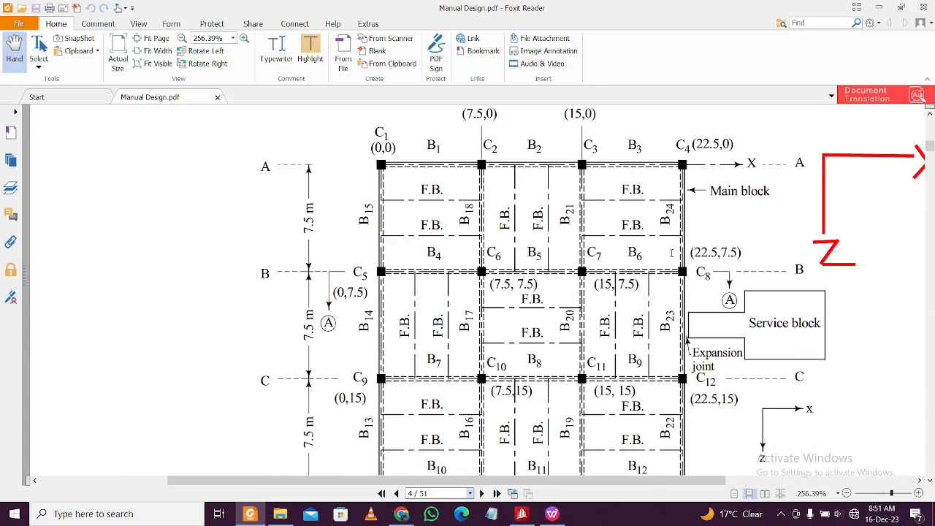
{"action": "scroll", "coordinate": [672, 254], "scroll_direction": "down", "scroll_amount": 3}
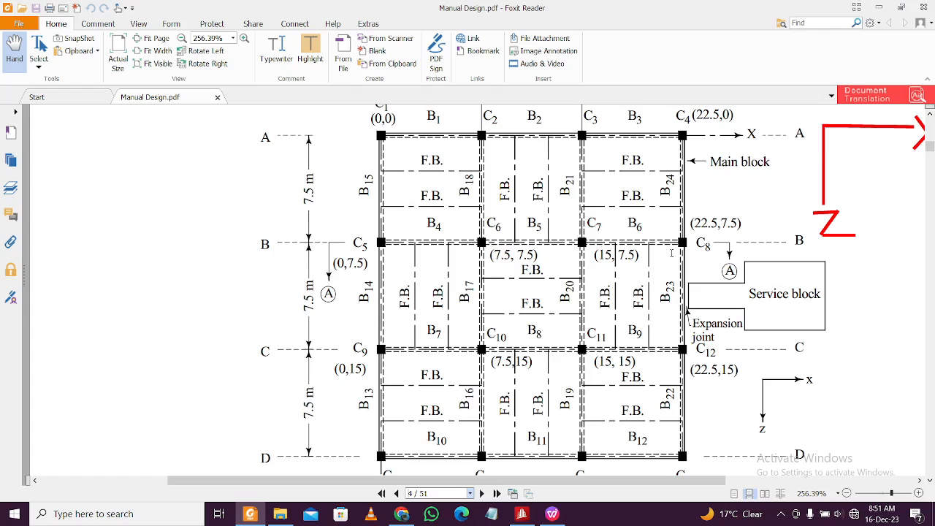
{"action": "scroll", "coordinate": [672, 254], "scroll_direction": "up", "scroll_amount": 2}
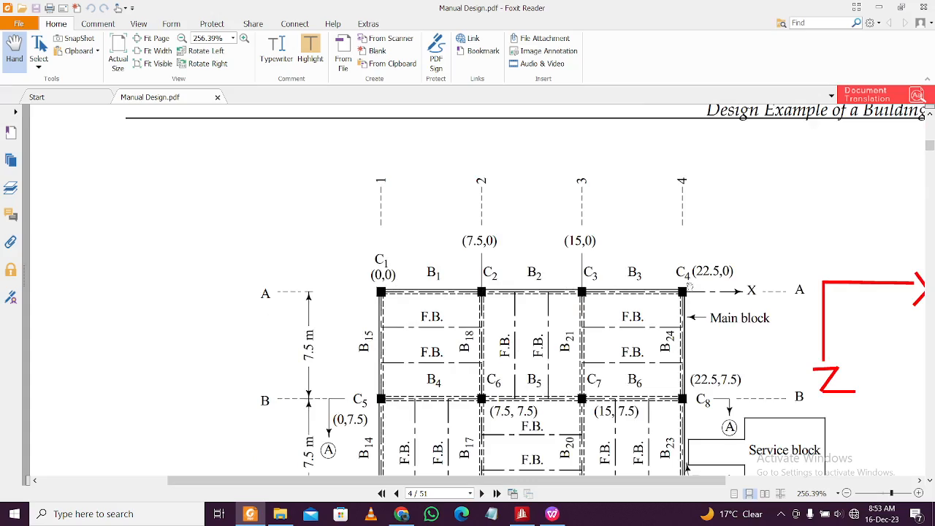
Compare the Frame AA elevation on page 9 with beam B1 on grid line A of the page 4 plan
{"action": "left_click_drag", "start_coordinate": [931, 154], "coordinate": [925, 191]}
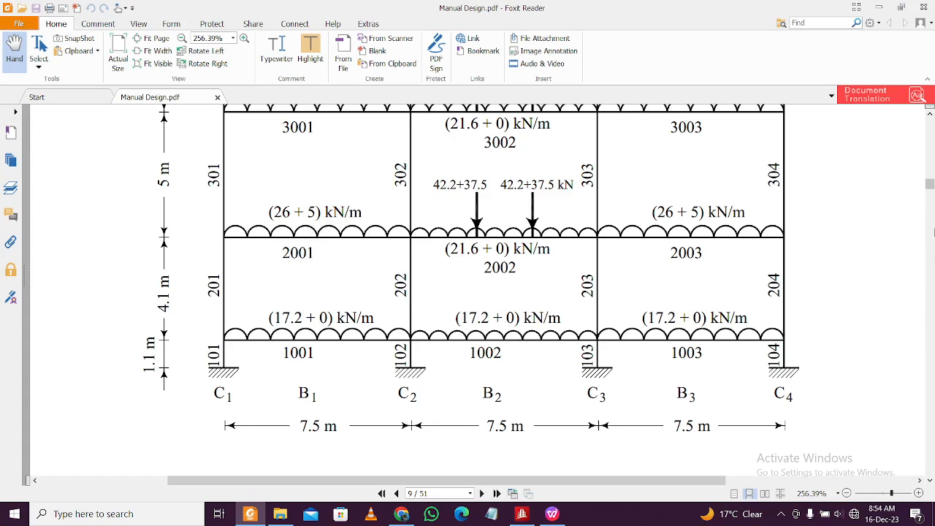
{"action": "scroll", "coordinate": [932, 191], "scroll_direction": "down", "scroll_amount": 5}
{"action": "left_click_drag", "start_coordinate": [931, 187], "coordinate": [930, 143]}
{"action": "scroll", "coordinate": [722, 269], "scroll_direction": "down", "scroll_amount": 4}
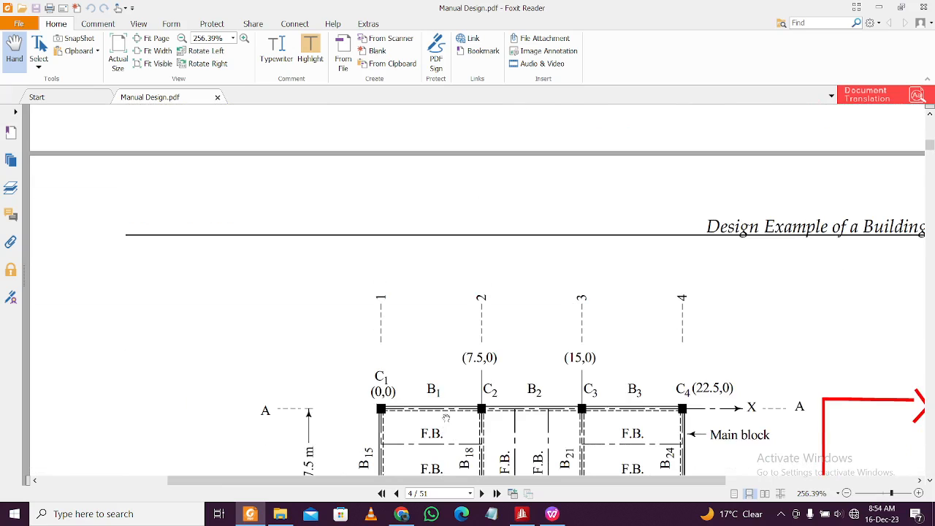
Switch to STAAD.Pro and isolate beam 78, the edge beam at the lowest slab level, in the active view window
{"action": "left_click", "coordinate": [552, 513]}
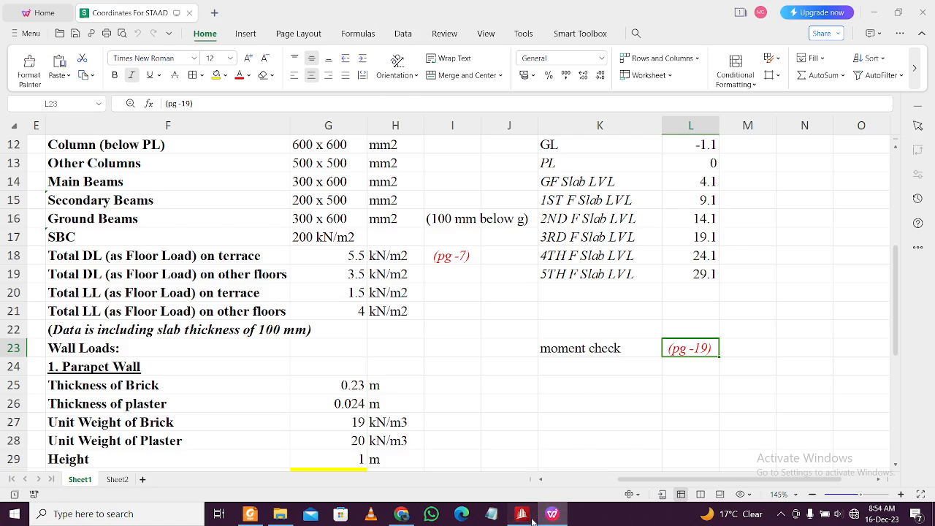
{"action": "left_click", "coordinate": [523, 514]}
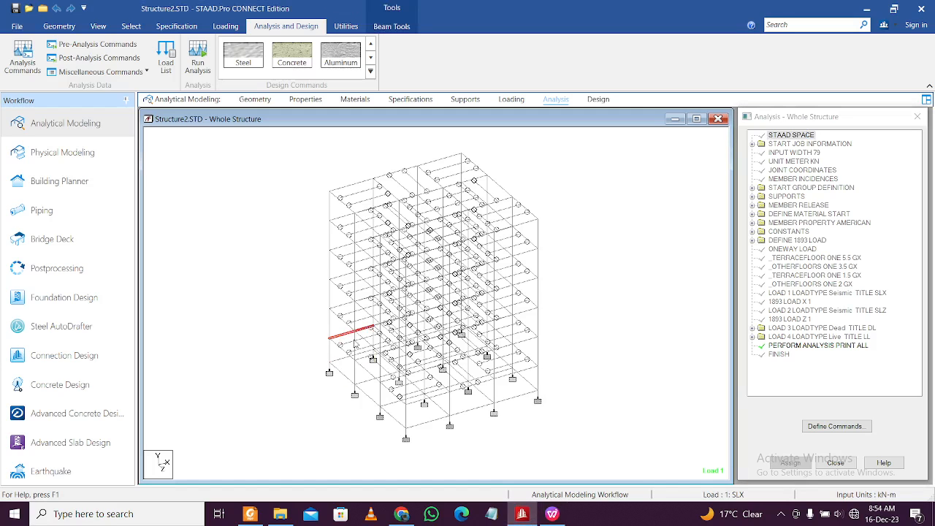
{"action": "left_click", "coordinate": [782, 514]}
{"action": "left_click", "coordinate": [781, 515]}
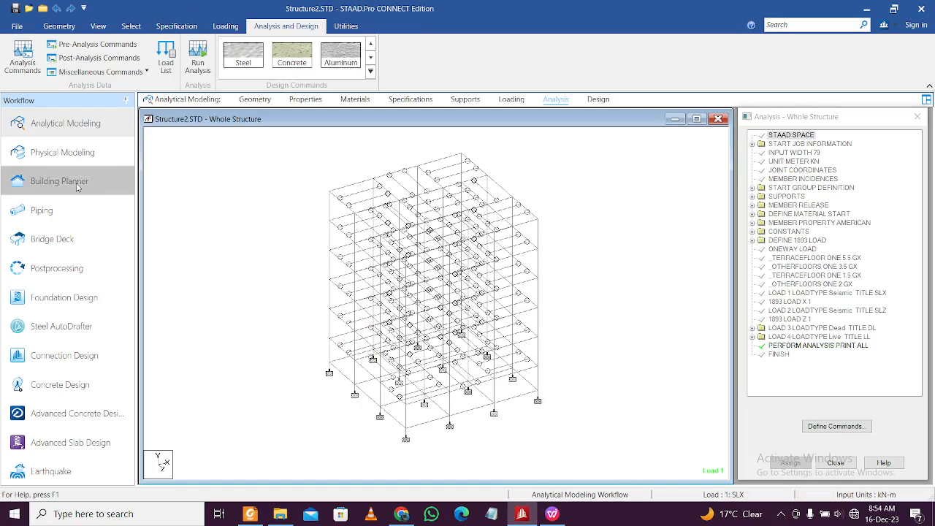
{"action": "left_click", "coordinate": [345, 342]}
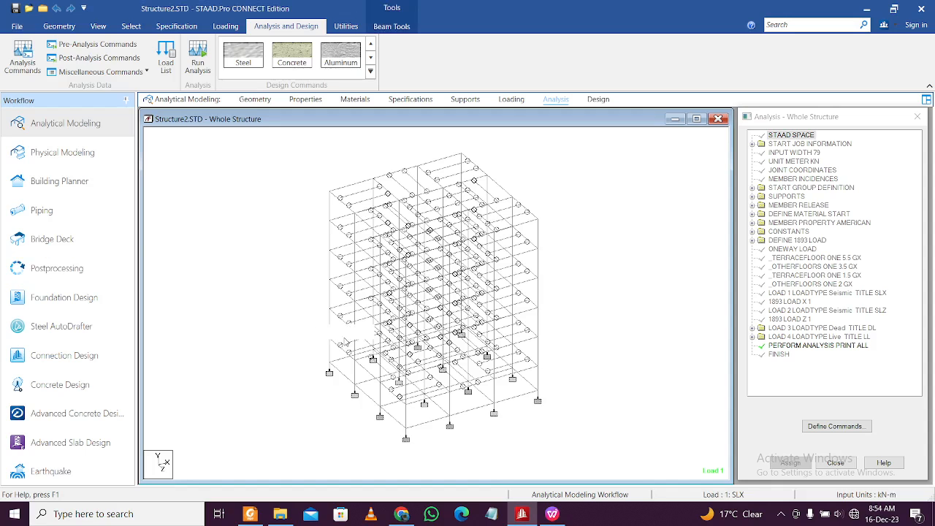
{"action": "right_click", "coordinate": [345, 342]}
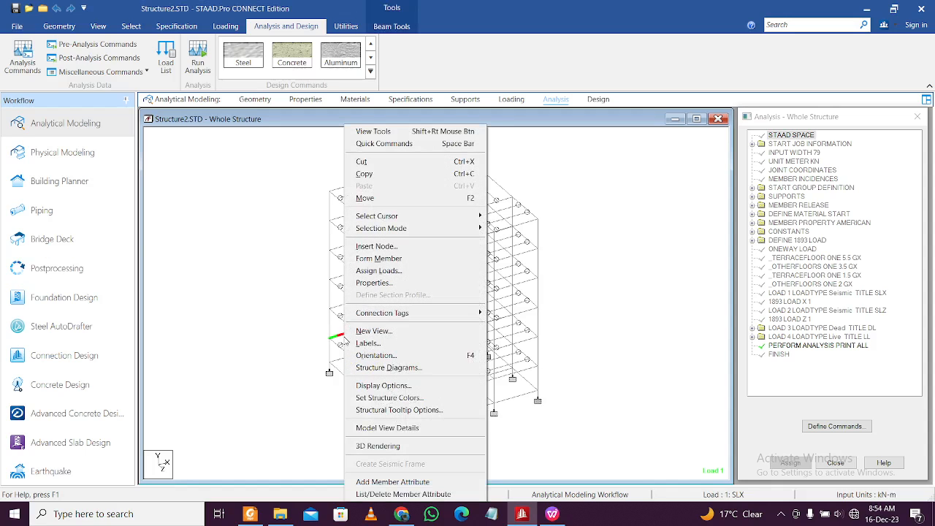
{"action": "left_click", "coordinate": [395, 333]}
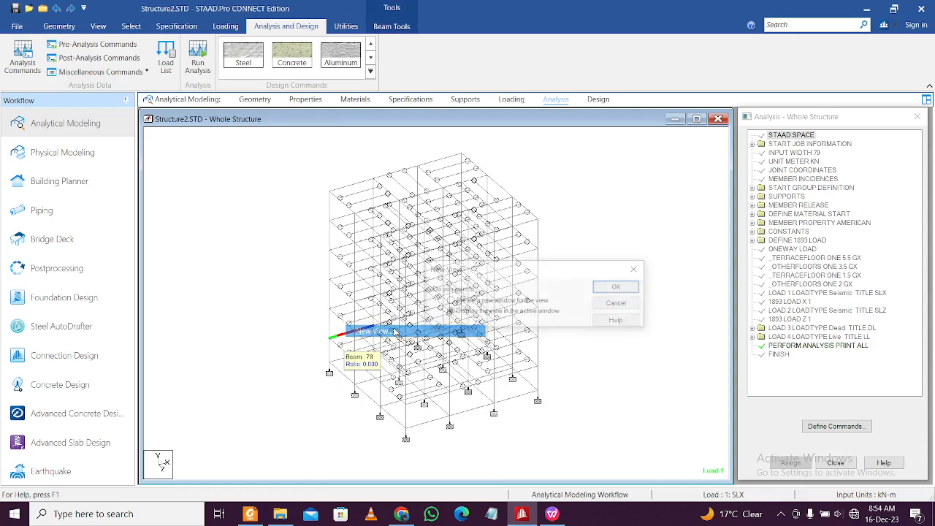
{"action": "left_click", "coordinate": [630, 287]}
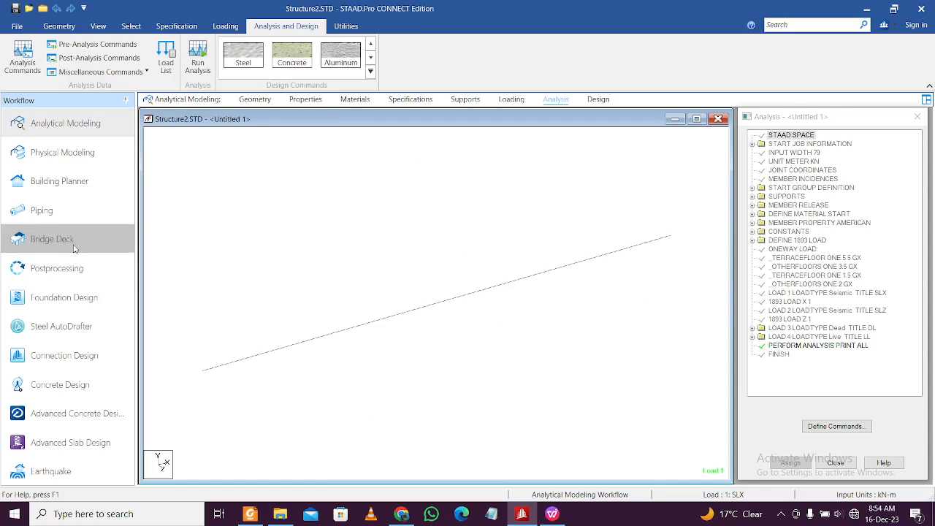
Open the postprocessing results with all load cases and show the beam's FY shear diagram for load case 3: DL
{"action": "left_click", "coordinate": [73, 272]}
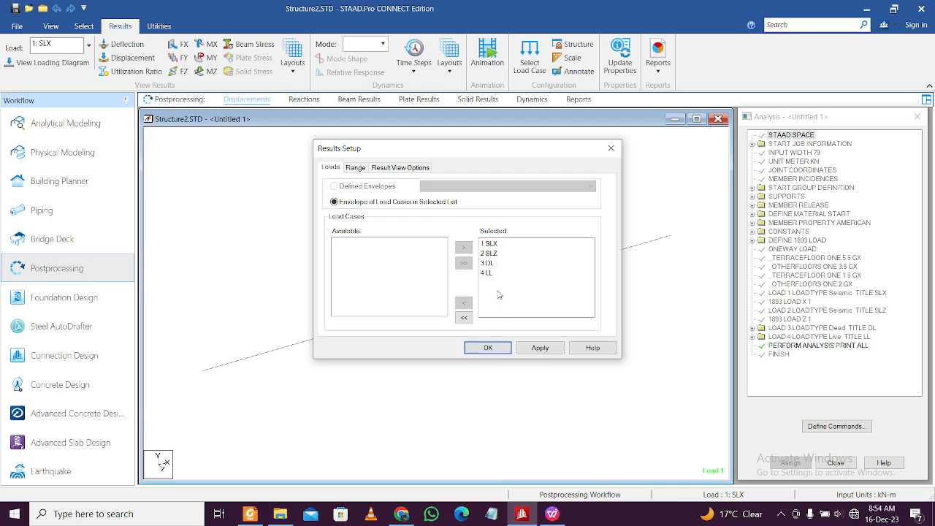
{"action": "left_click", "coordinate": [483, 350]}
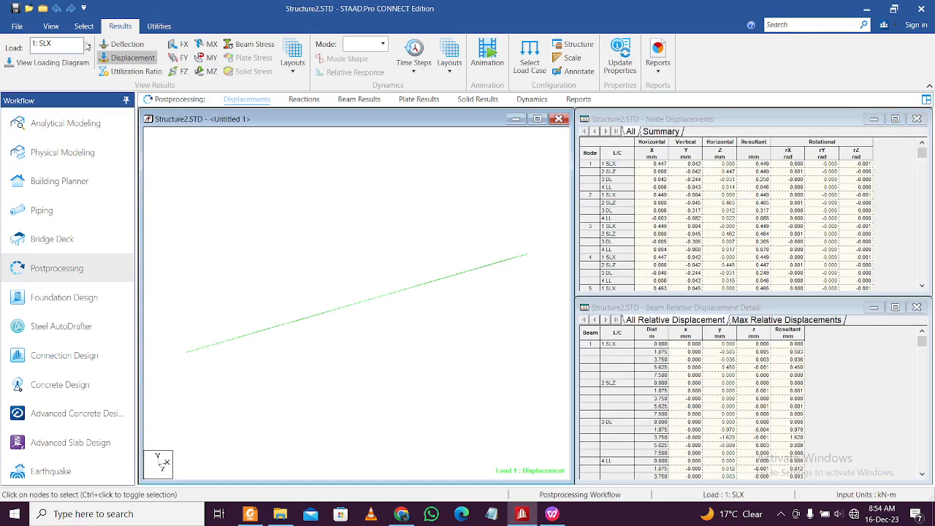
{"action": "left_click", "coordinate": [87, 46]}
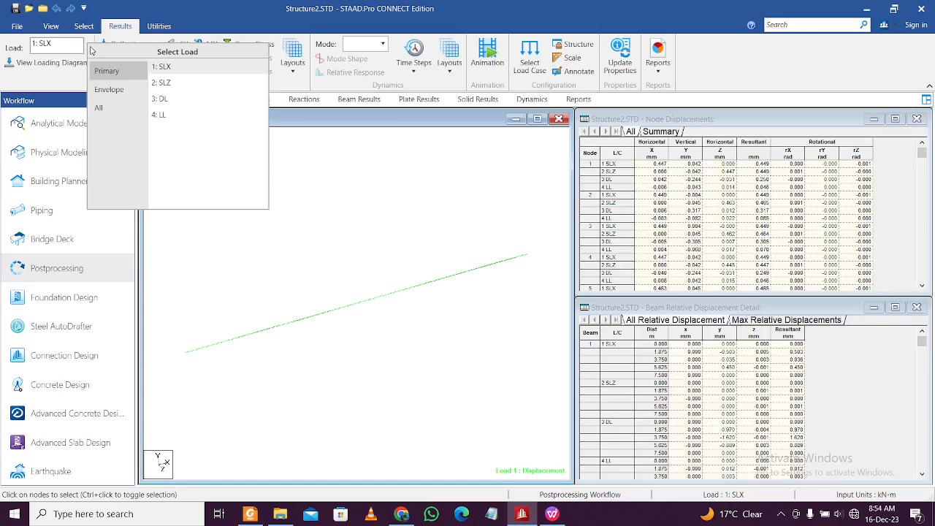
{"action": "left_click", "coordinate": [160, 98]}
{"action": "left_click", "coordinate": [307, 231]}
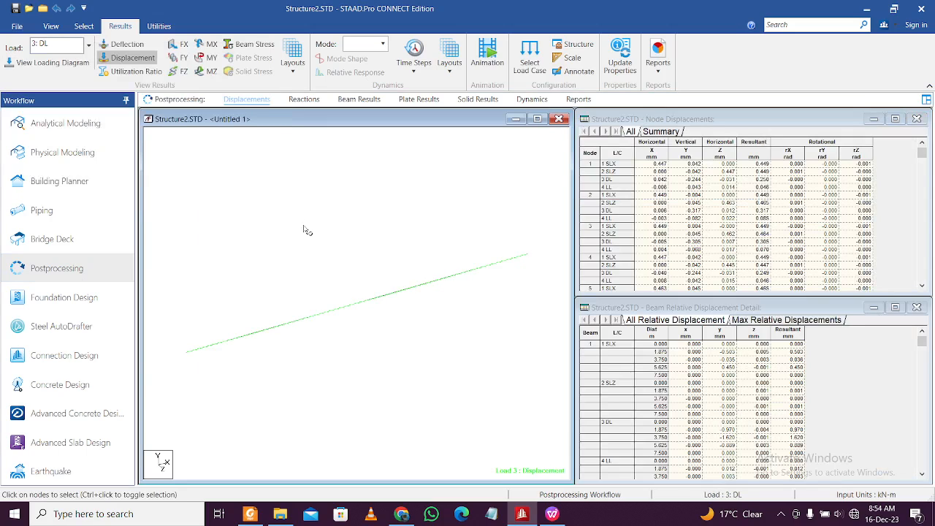
{"action": "left_click", "coordinate": [180, 58]}
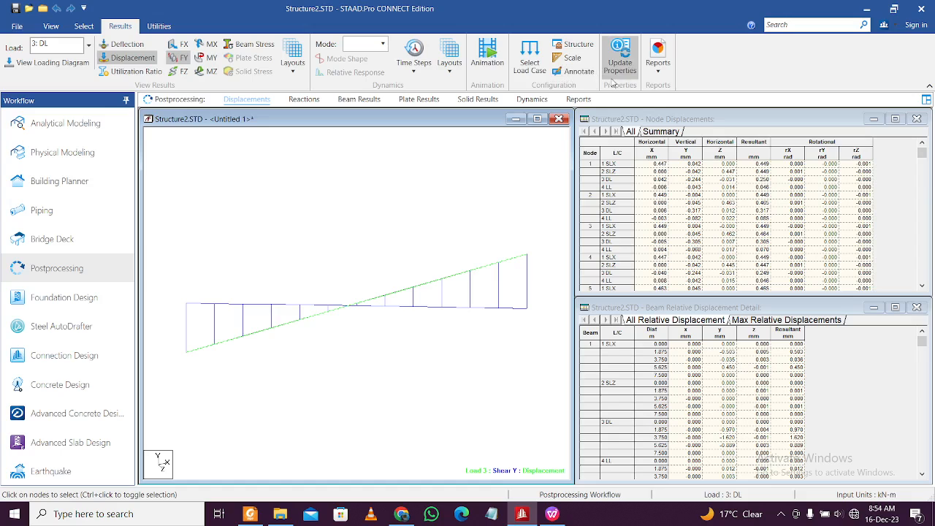
Annotate the beam results with the end, maximum and mid-point values for both bending and shear
{"action": "left_click", "coordinate": [576, 70]}
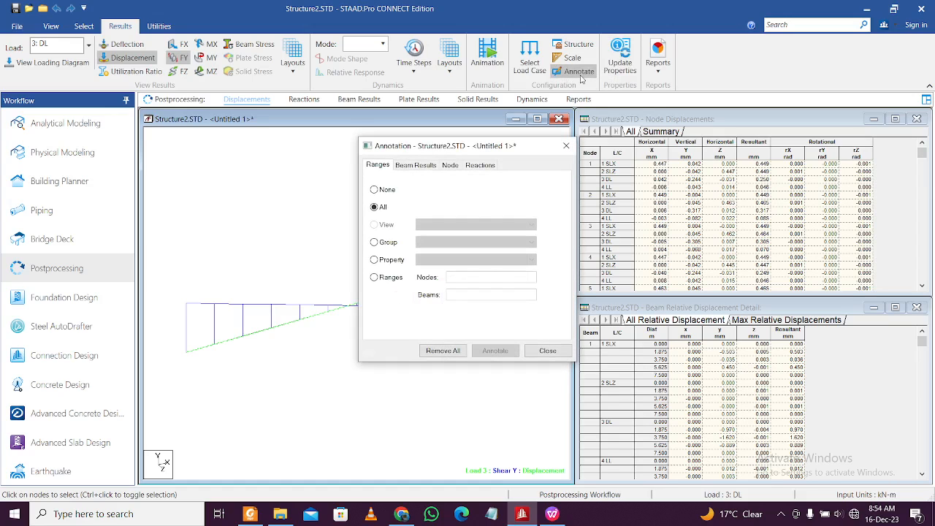
{"action": "left_click", "coordinate": [481, 165]}
{"action": "left_click", "coordinate": [416, 165]}
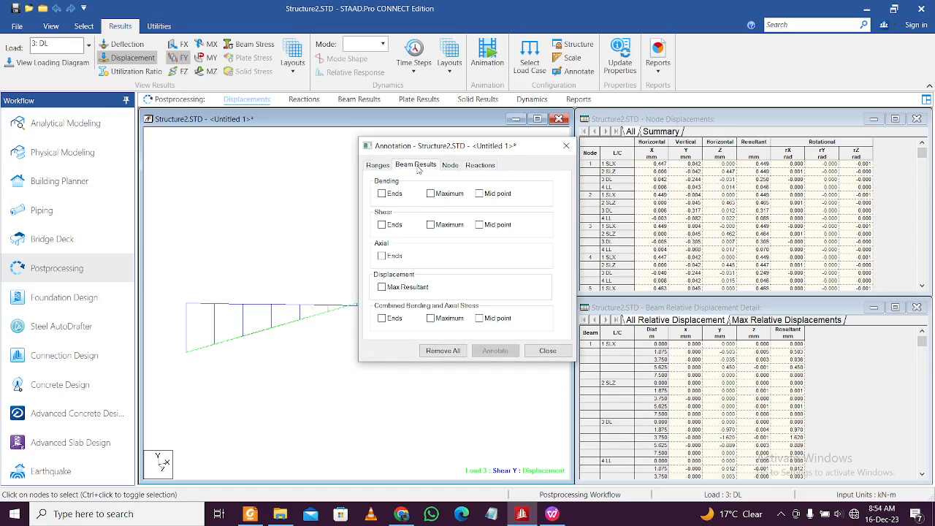
{"action": "left_click", "coordinate": [382, 194]}
{"action": "left_click", "coordinate": [431, 195]}
{"action": "left_click", "coordinate": [480, 195]}
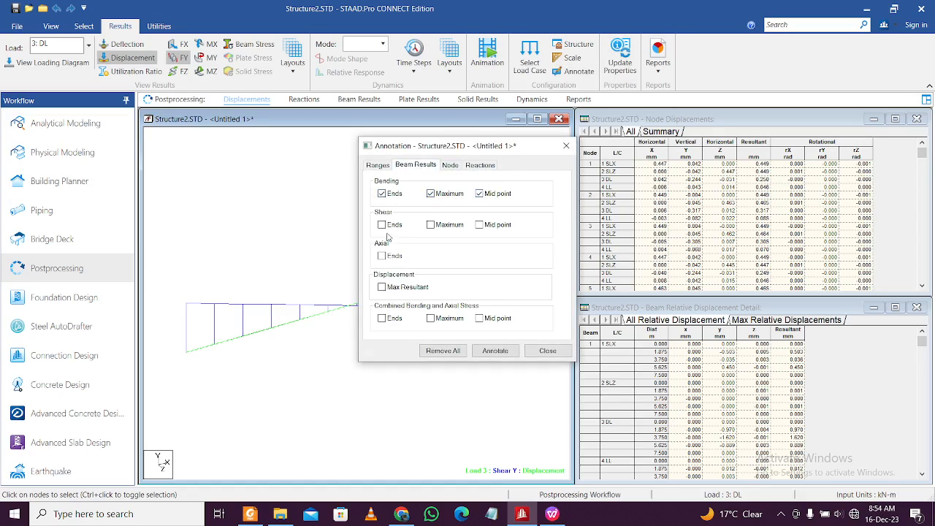
{"action": "left_click", "coordinate": [383, 227]}
{"action": "left_click", "coordinate": [433, 226]}
{"action": "left_click", "coordinate": [480, 225]}
{"action": "left_click", "coordinate": [494, 350]}
{"action": "left_click", "coordinate": [562, 282]}
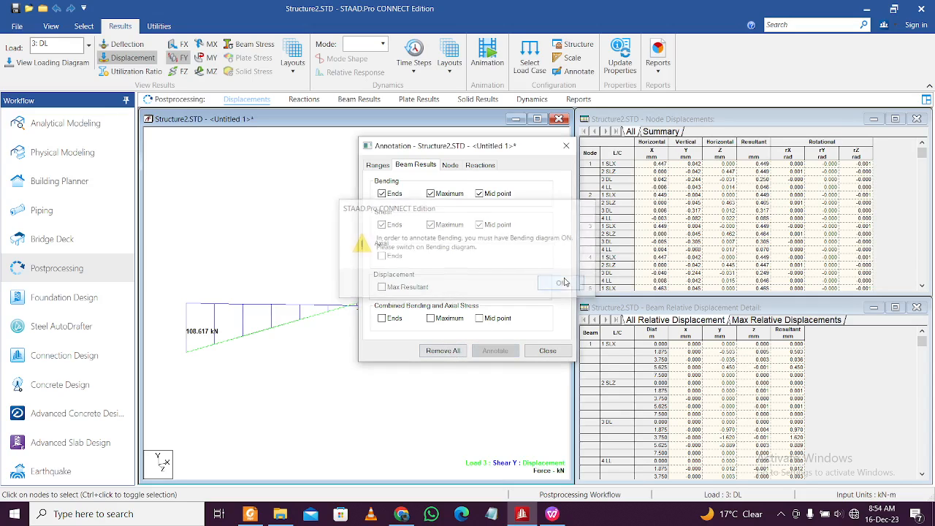
{"action": "left_click", "coordinate": [548, 351]}
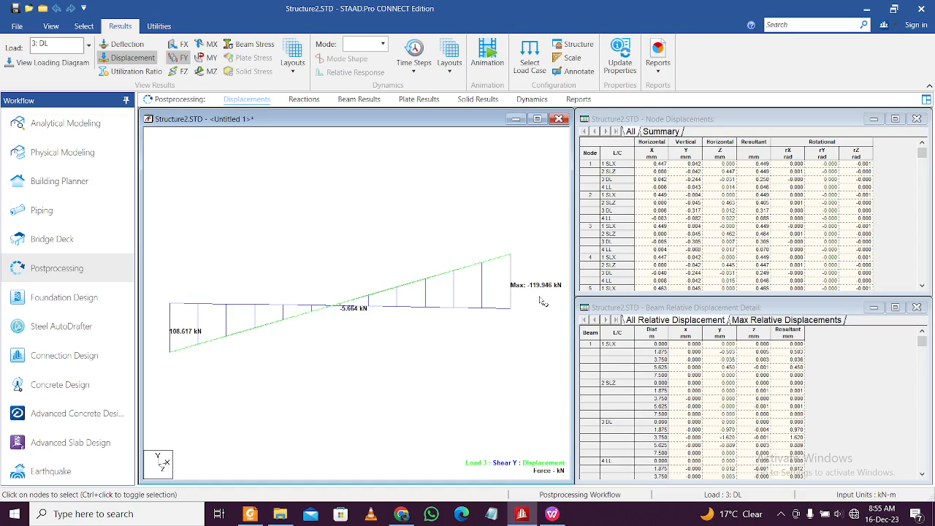
Switch to the manual in Foxit Reader, go to page 19 and examine the B2001 end shears in Table 7
{"action": "left_click", "coordinate": [250, 513]}
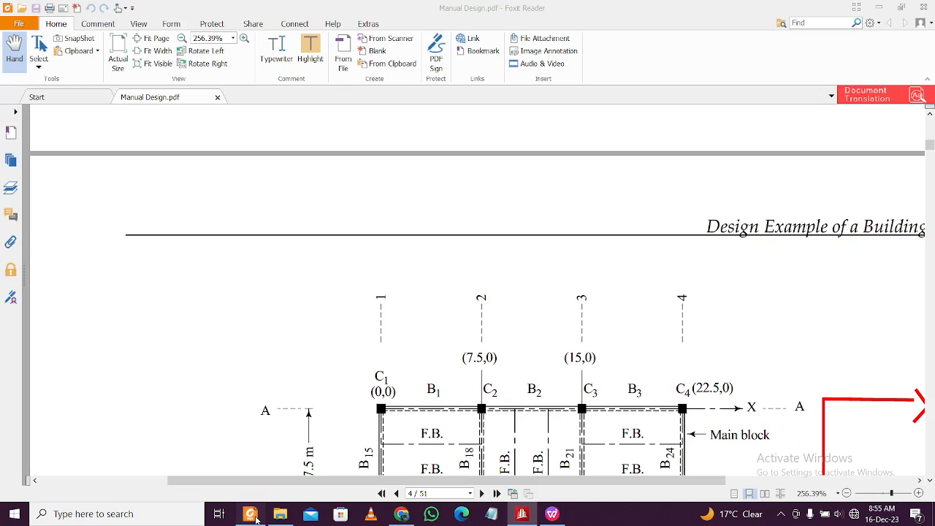
{"action": "scroll", "coordinate": [408, 374], "scroll_direction": "down", "scroll_amount": 3}
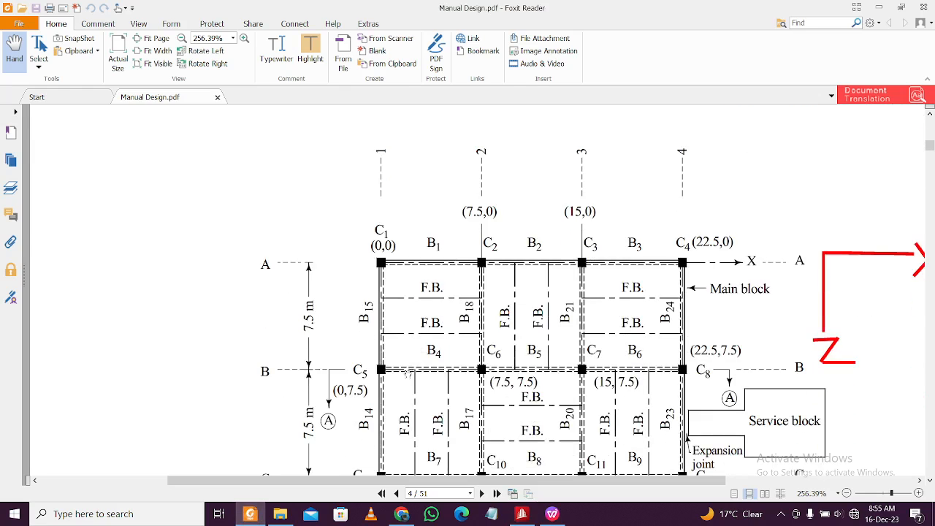
{"action": "left_click", "coordinate": [418, 493]}
{"action": "type", "text": "19"}
{"action": "key", "text": "Return"}
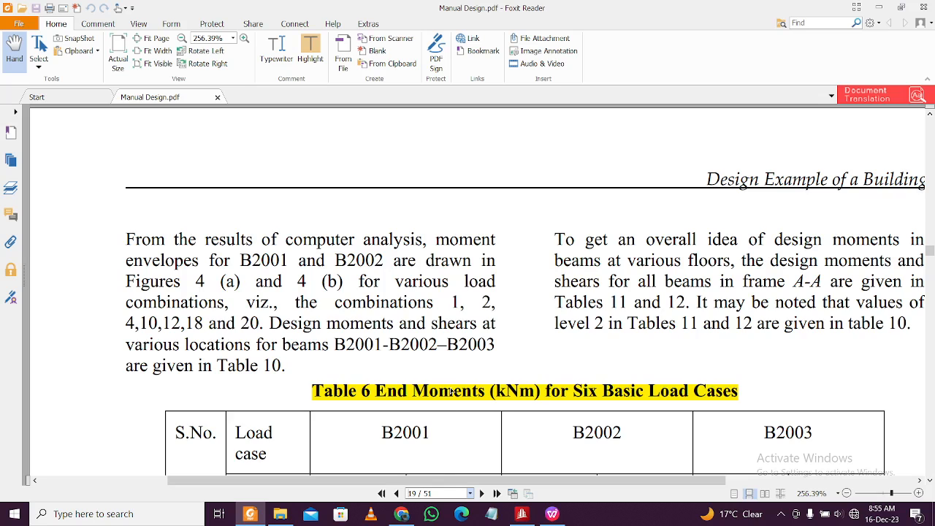
{"action": "scroll", "coordinate": [451, 392], "scroll_direction": "down", "scroll_amount": 15}
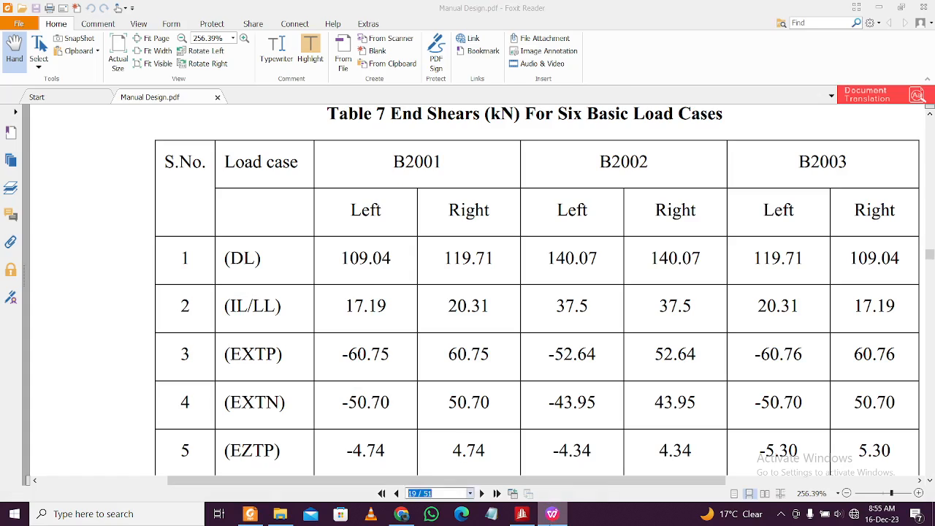
Return to STAAD.Pro, check the annotated shears, and replace the FY shear diagram with the MZ bending diagram
{"action": "left_click", "coordinate": [524, 515]}
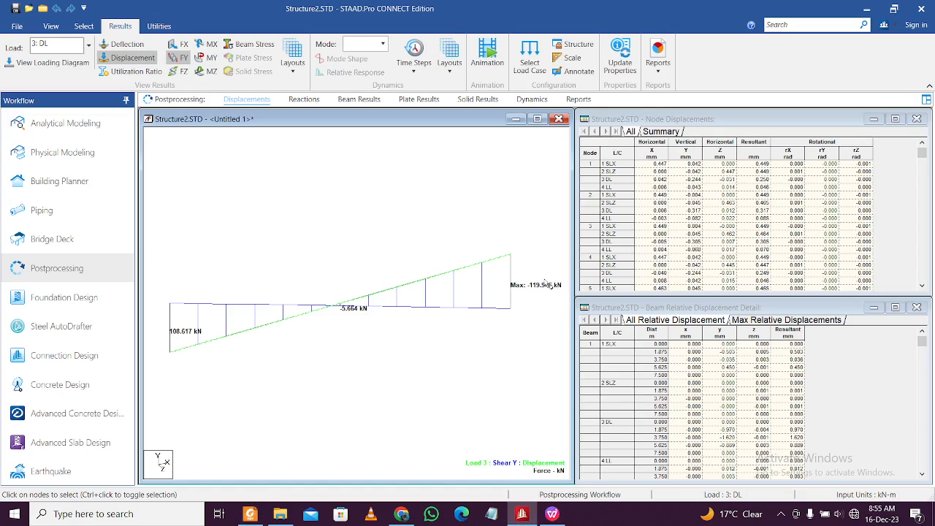
{"action": "mouse_move", "coordinate": [428, 360]}
{"action": "middle_mouse_down"}
{"action": "mouse_move", "coordinate": [442, 360]}
{"action": "mouse_move", "coordinate": [428, 365]}
{"action": "middle_mouse_up"}
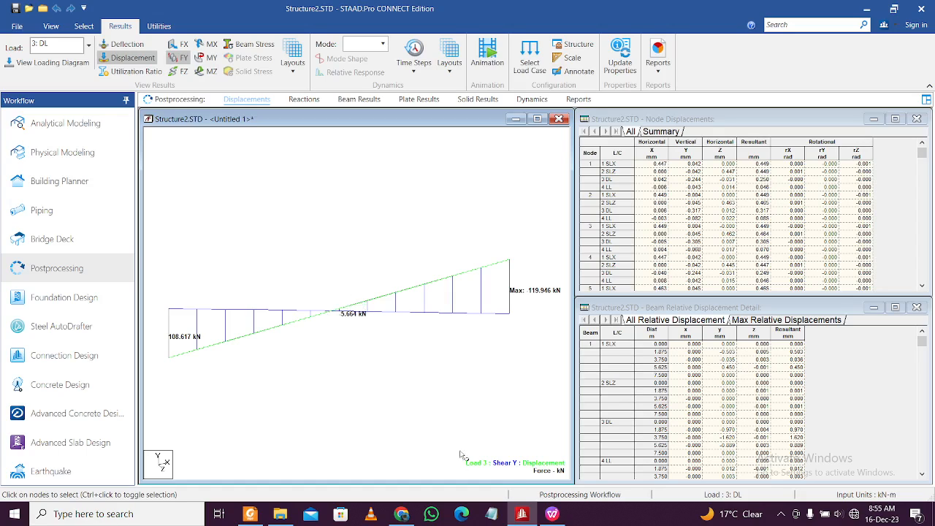
{"action": "left_click", "coordinate": [180, 57]}
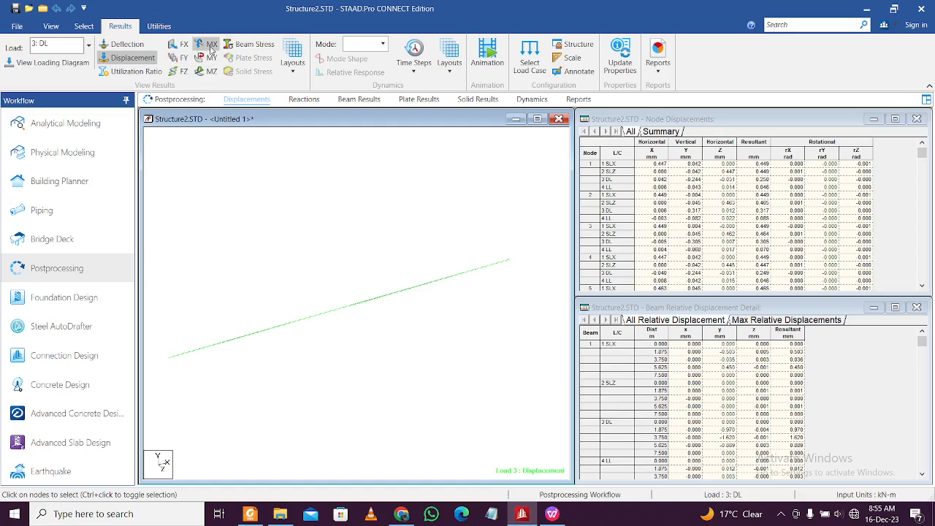
{"action": "left_click", "coordinate": [207, 70]}
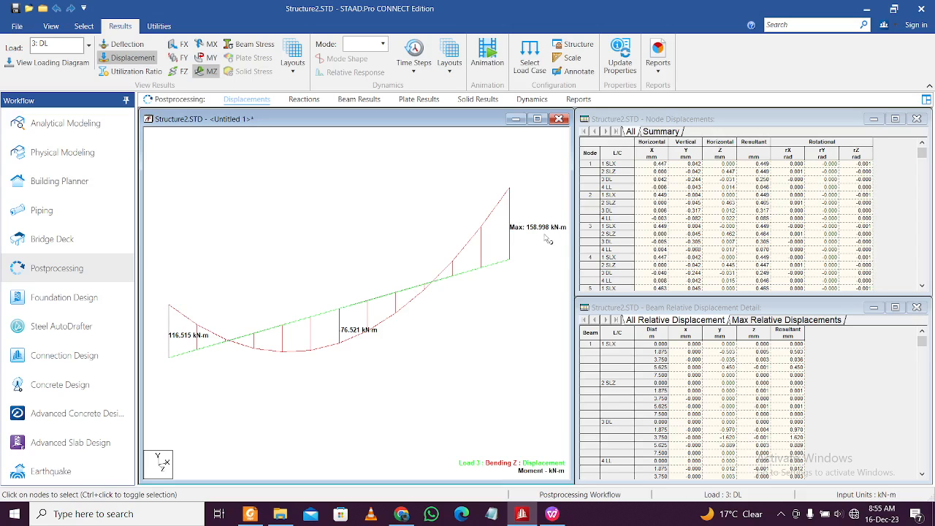
Compare the beam's DL end moments with the B2001 values in Table 6 on page 19 of the manual
{"action": "left_click", "coordinate": [553, 519]}
{"action": "left_click", "coordinate": [553, 519]}
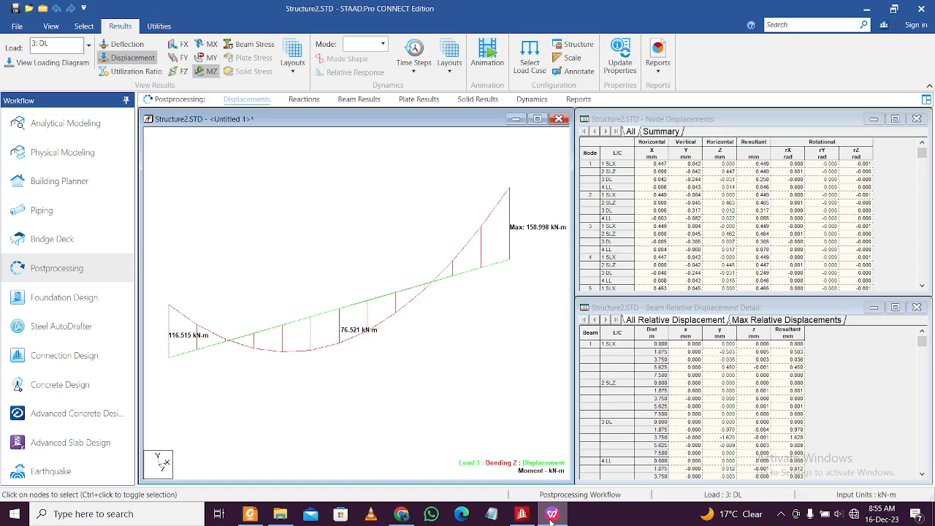
{"action": "left_click", "coordinate": [250, 513]}
{"action": "scroll", "coordinate": [350, 390], "scroll_direction": "up", "scroll_amount": 6}
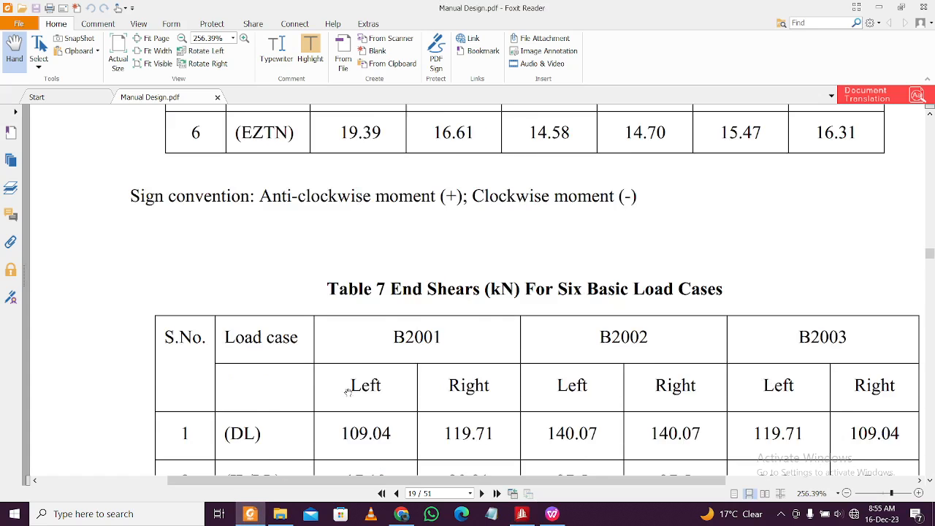
{"action": "scroll", "coordinate": [349, 390], "scroll_direction": "up", "scroll_amount": 3}
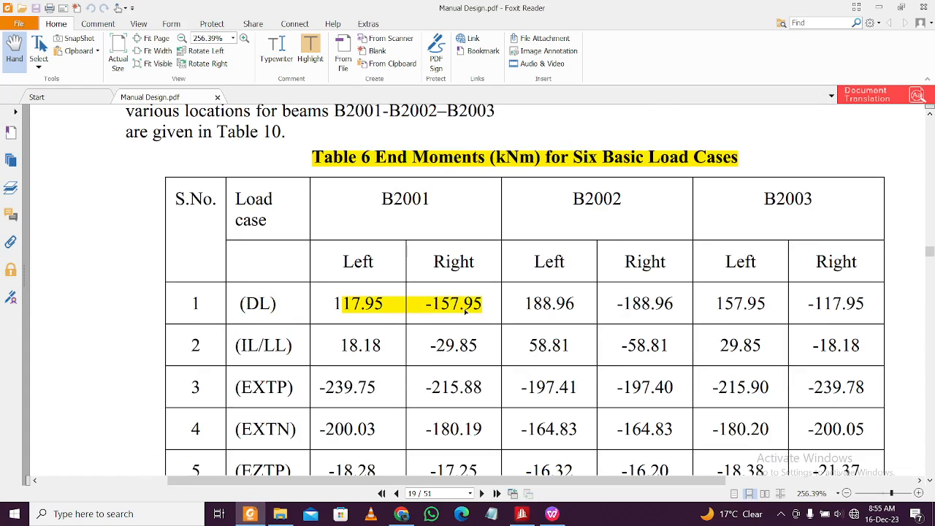
{"action": "left_click", "coordinate": [553, 516]}
{"action": "left_click", "coordinate": [522, 514]}
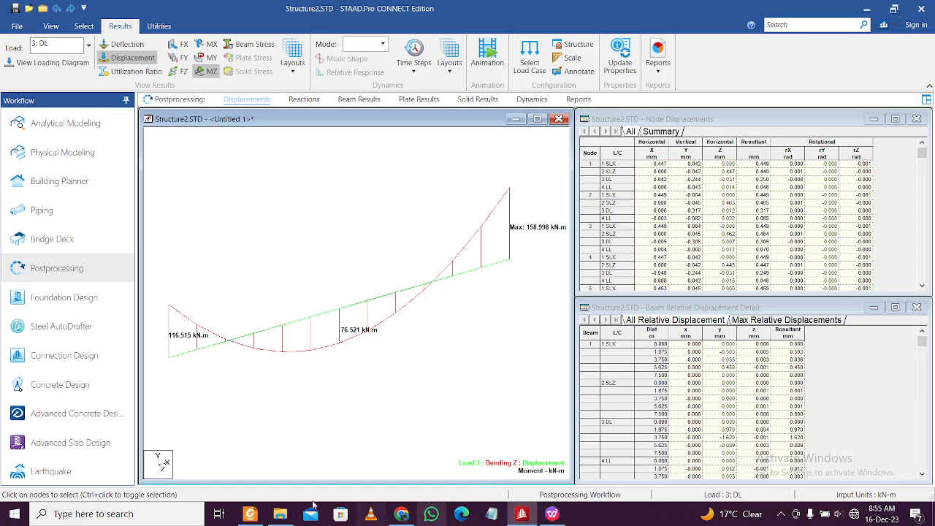
{"action": "left_click", "coordinate": [249, 514]}
{"action": "left_click", "coordinate": [248, 515]}
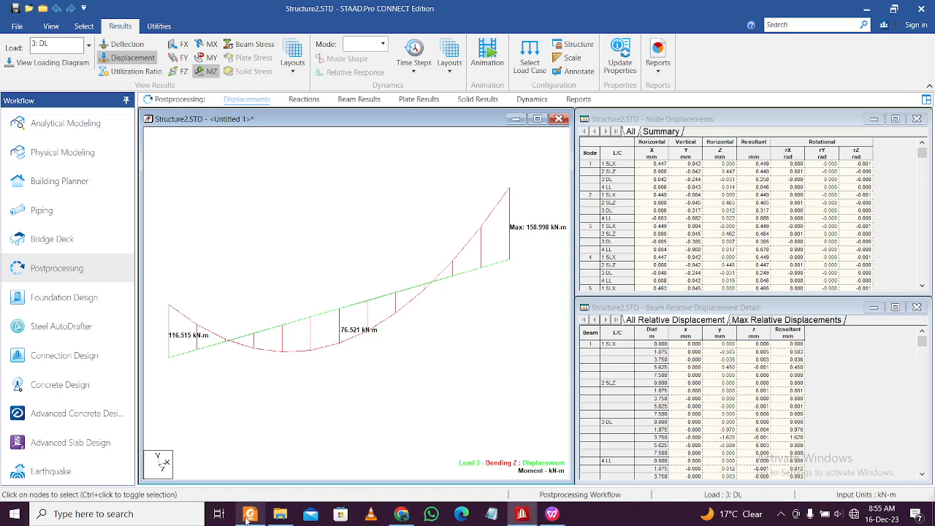